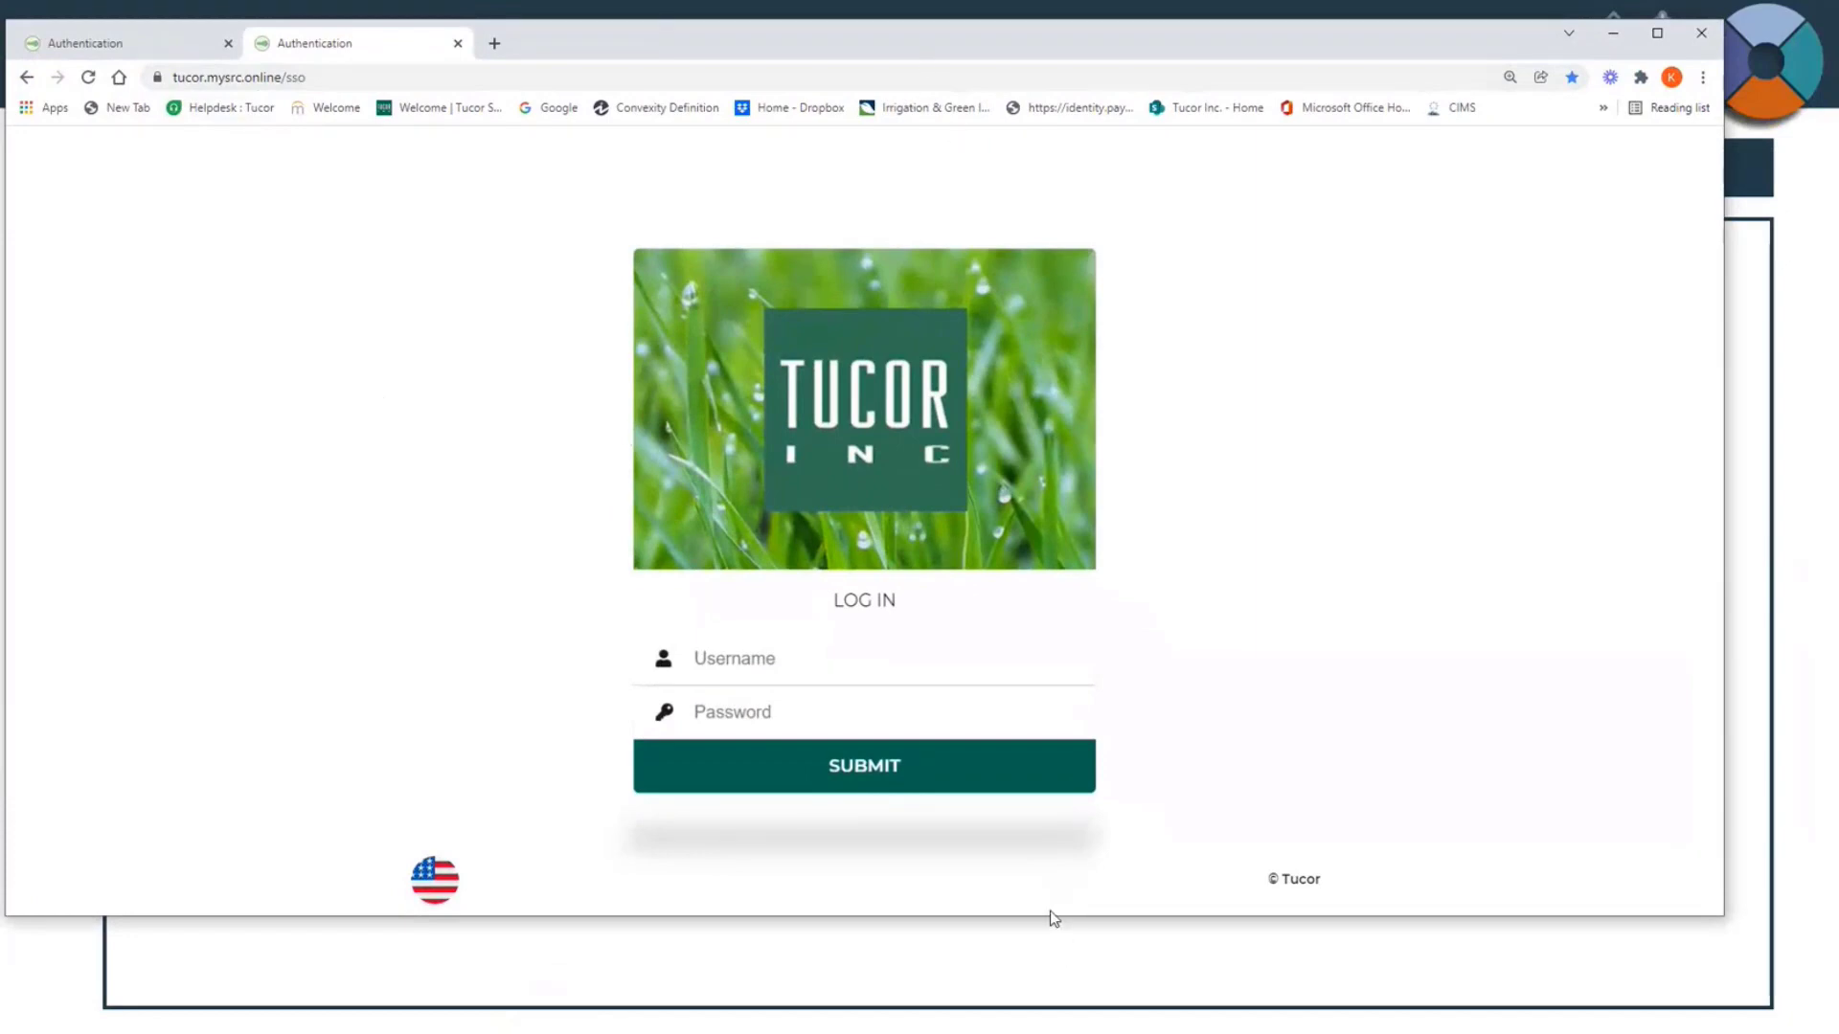
# Step: Log in to the Tucor site with the username OfficeNW and the account password
pyautogui.moveTo(1050, 917); pyautogui.dragTo(1047, 1004)
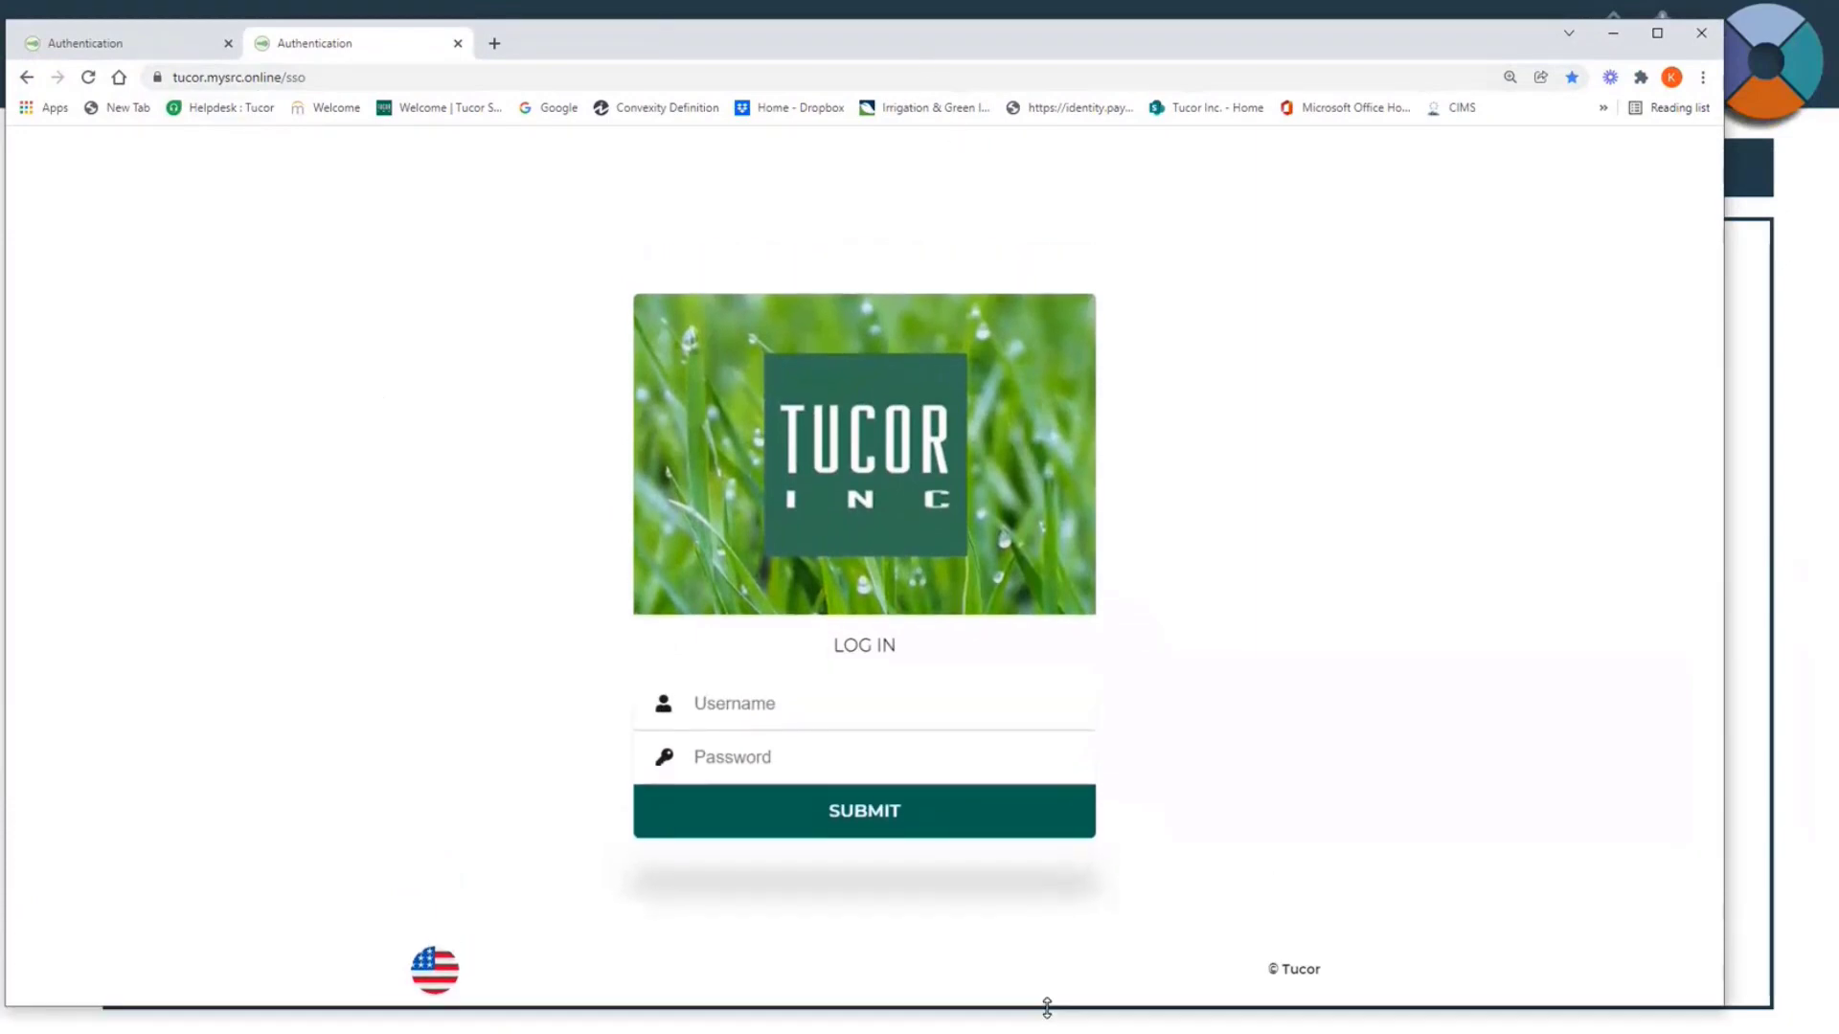
pyautogui.click(785, 715)
pyautogui.write('Offic')
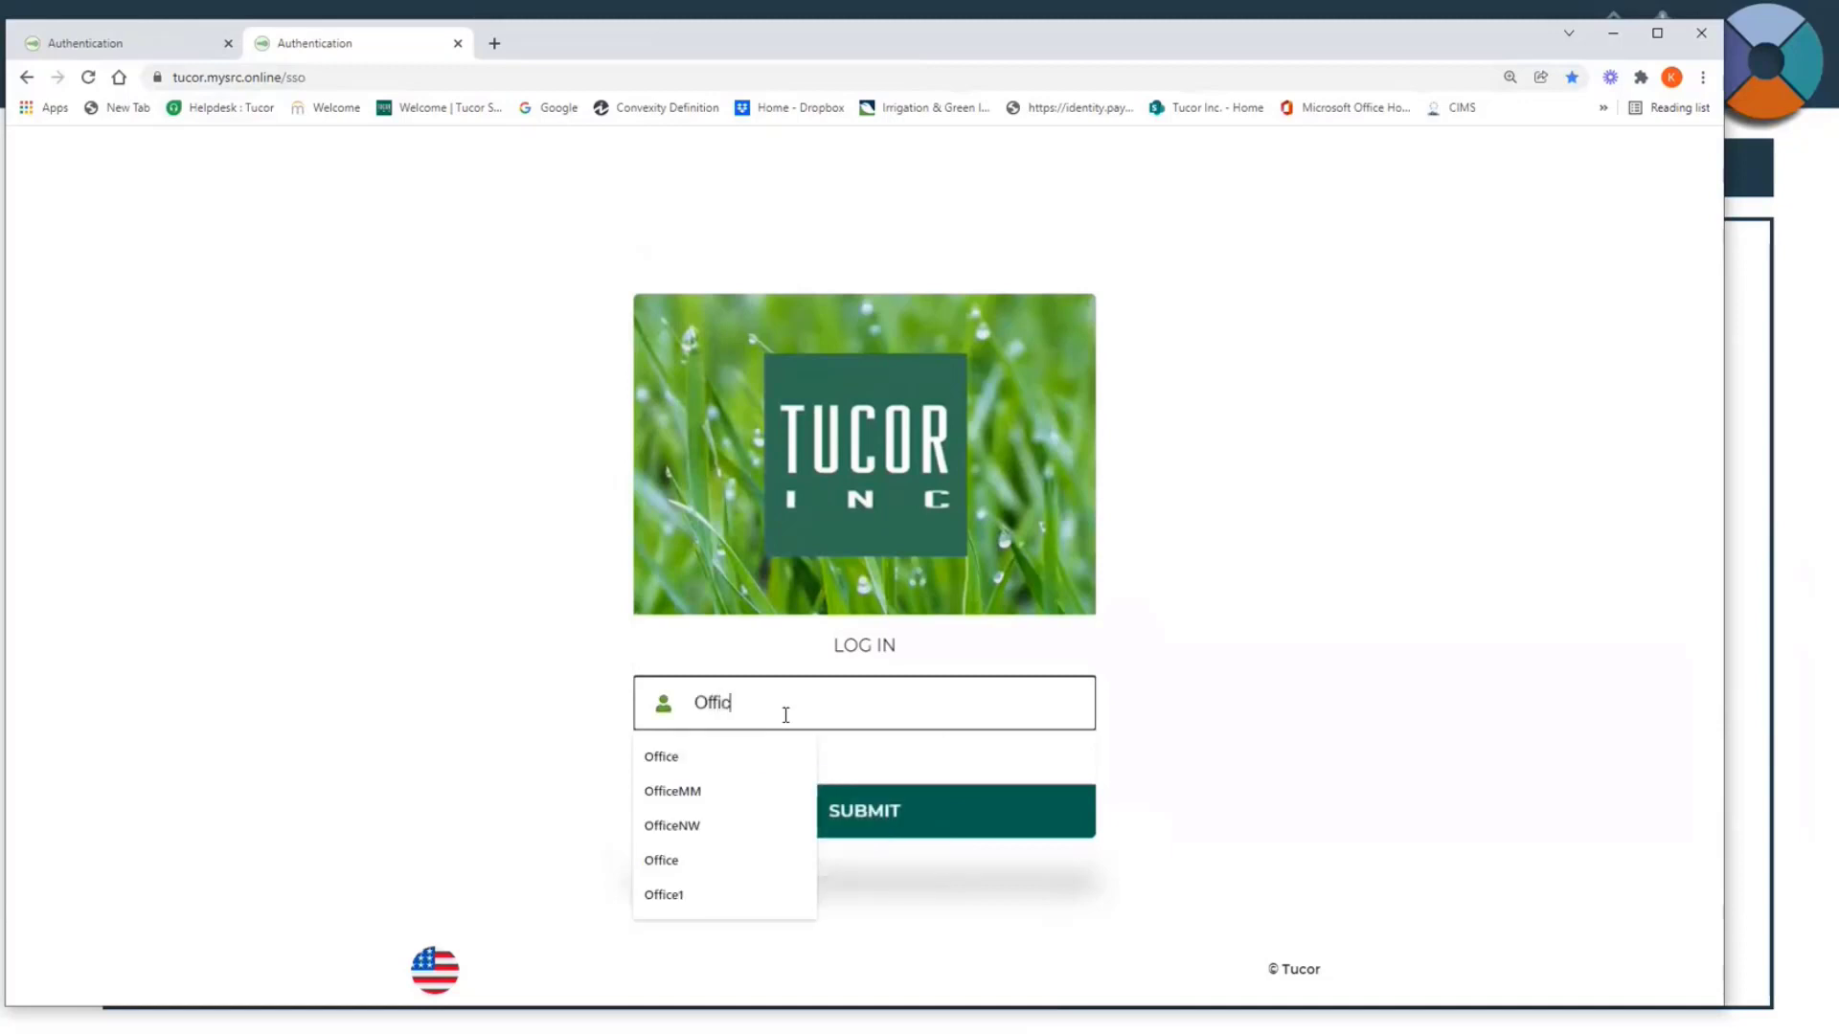
pyautogui.write('eNW')
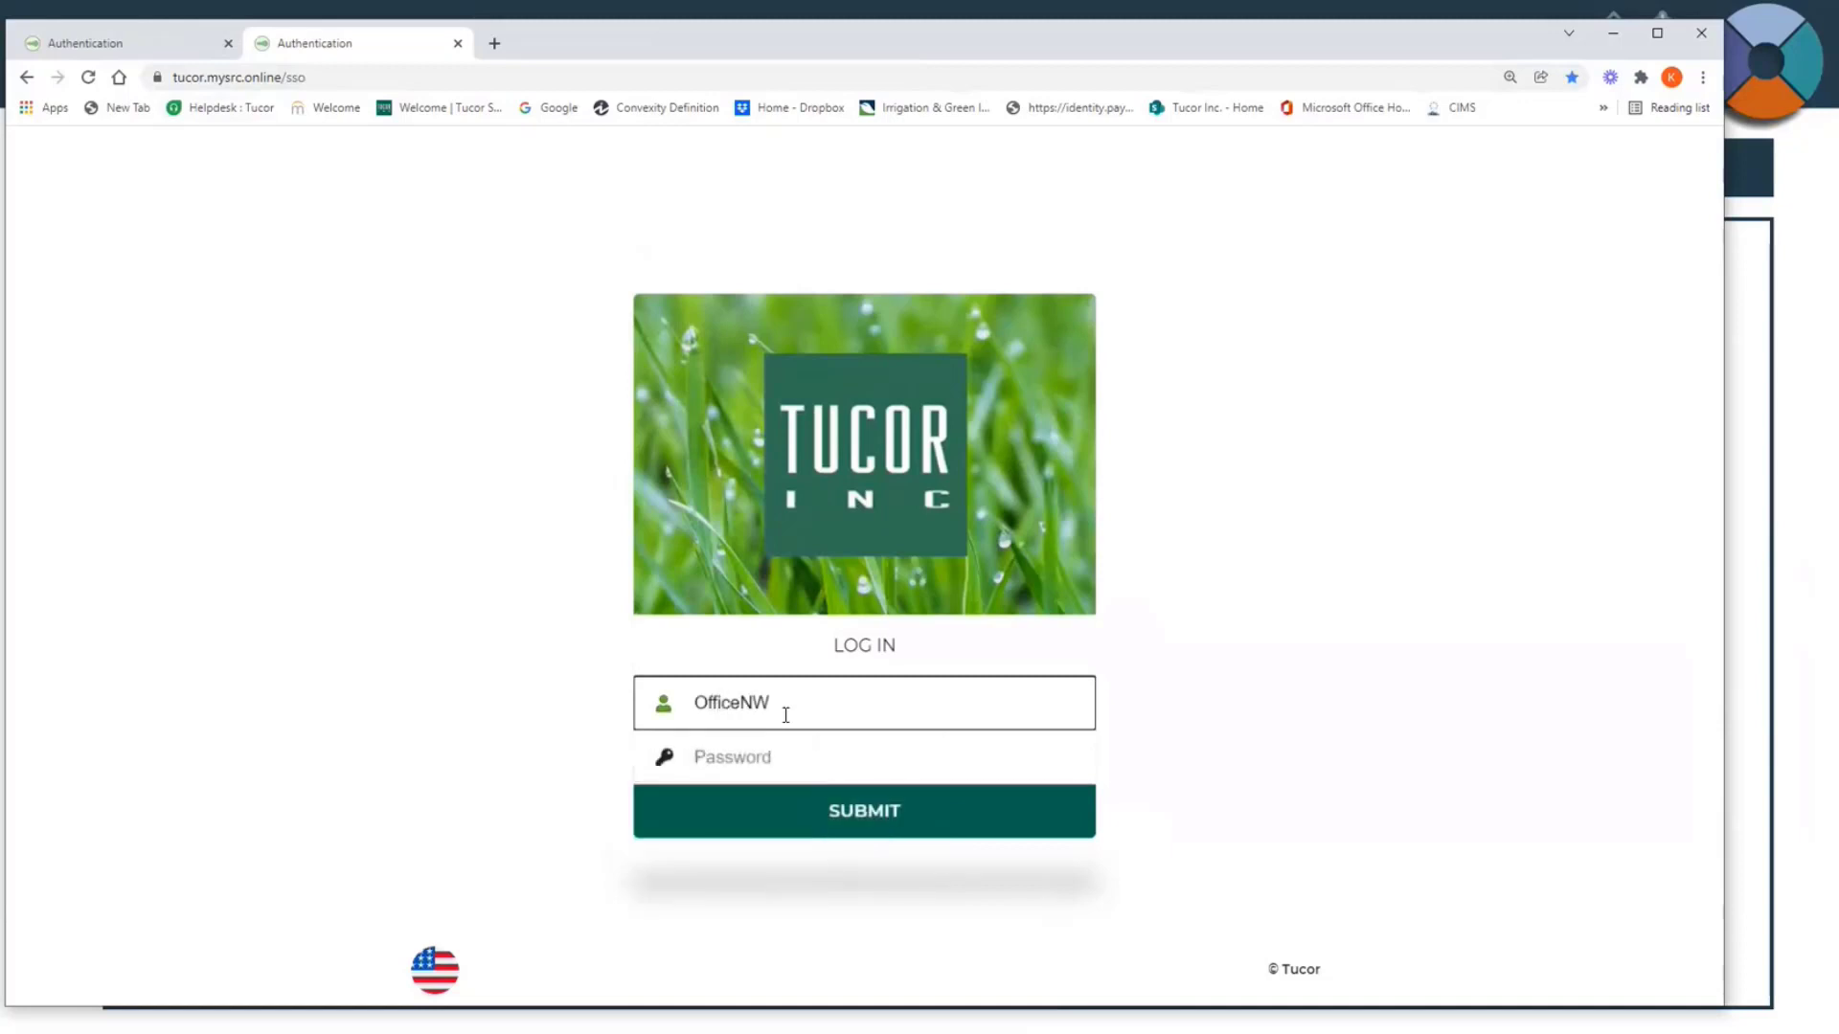
pyautogui.click(785, 763)
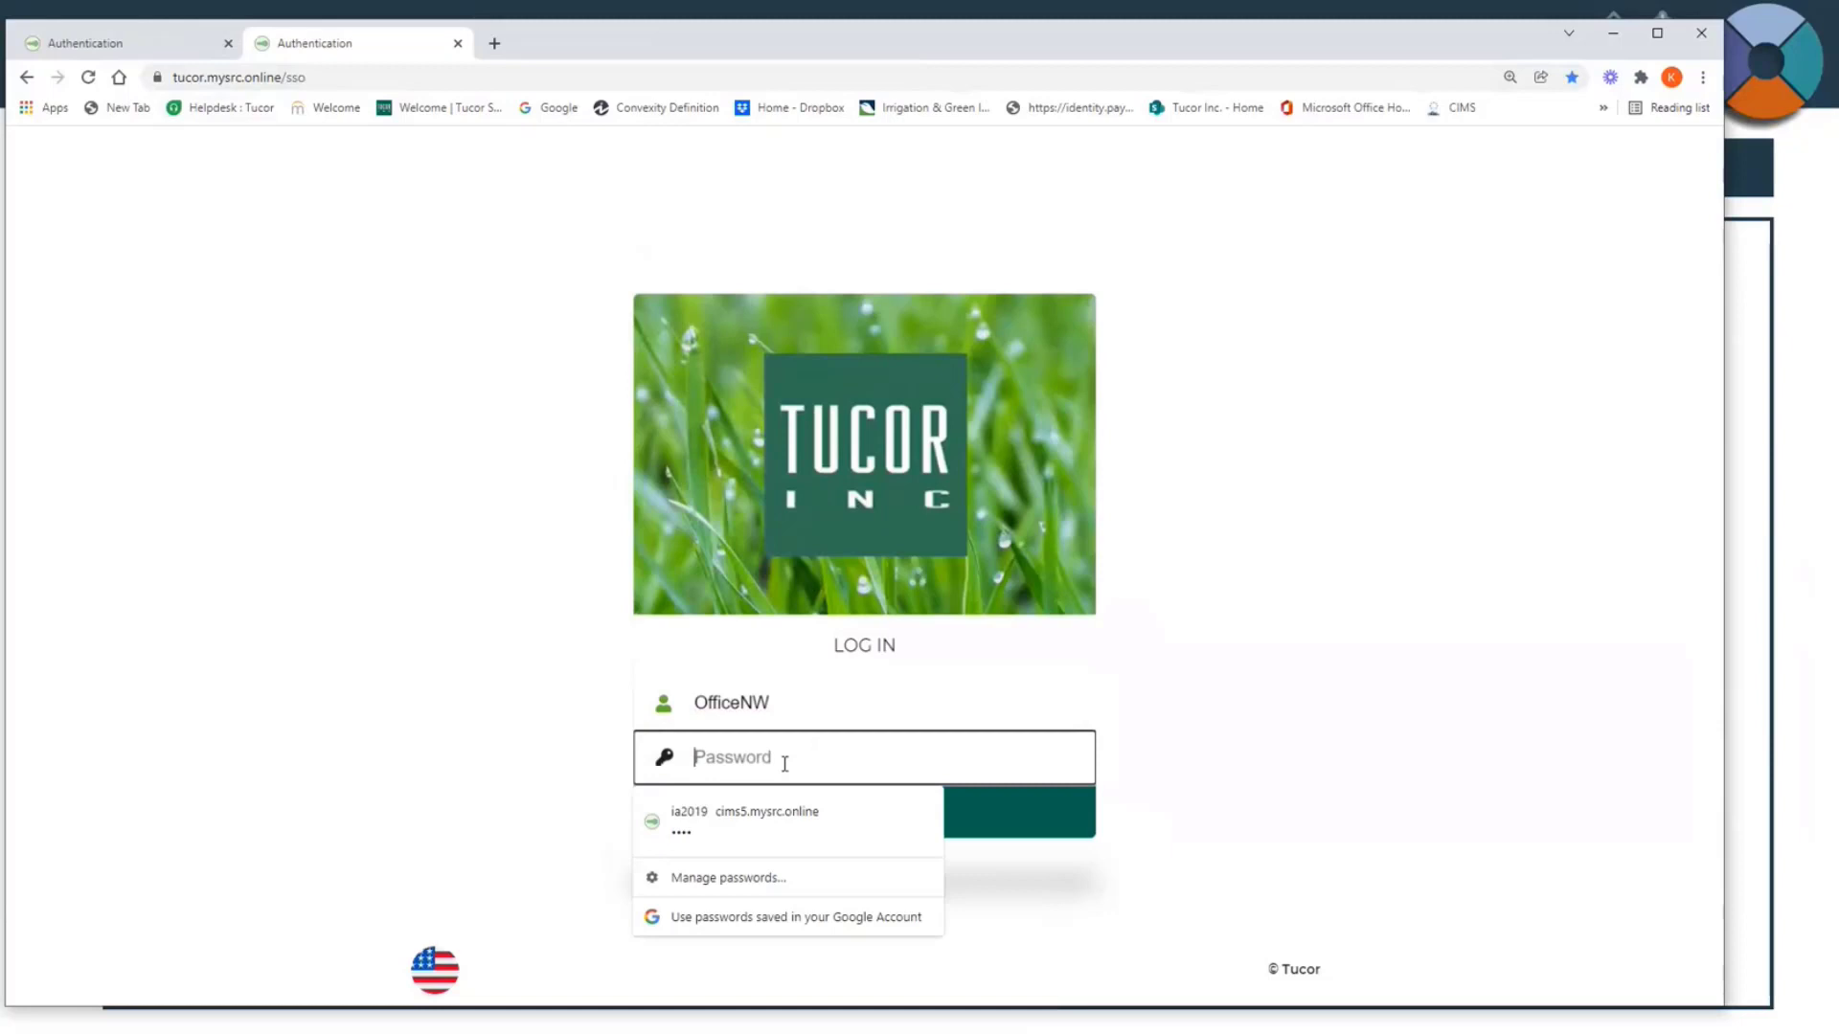
pyautogui.write('••••')
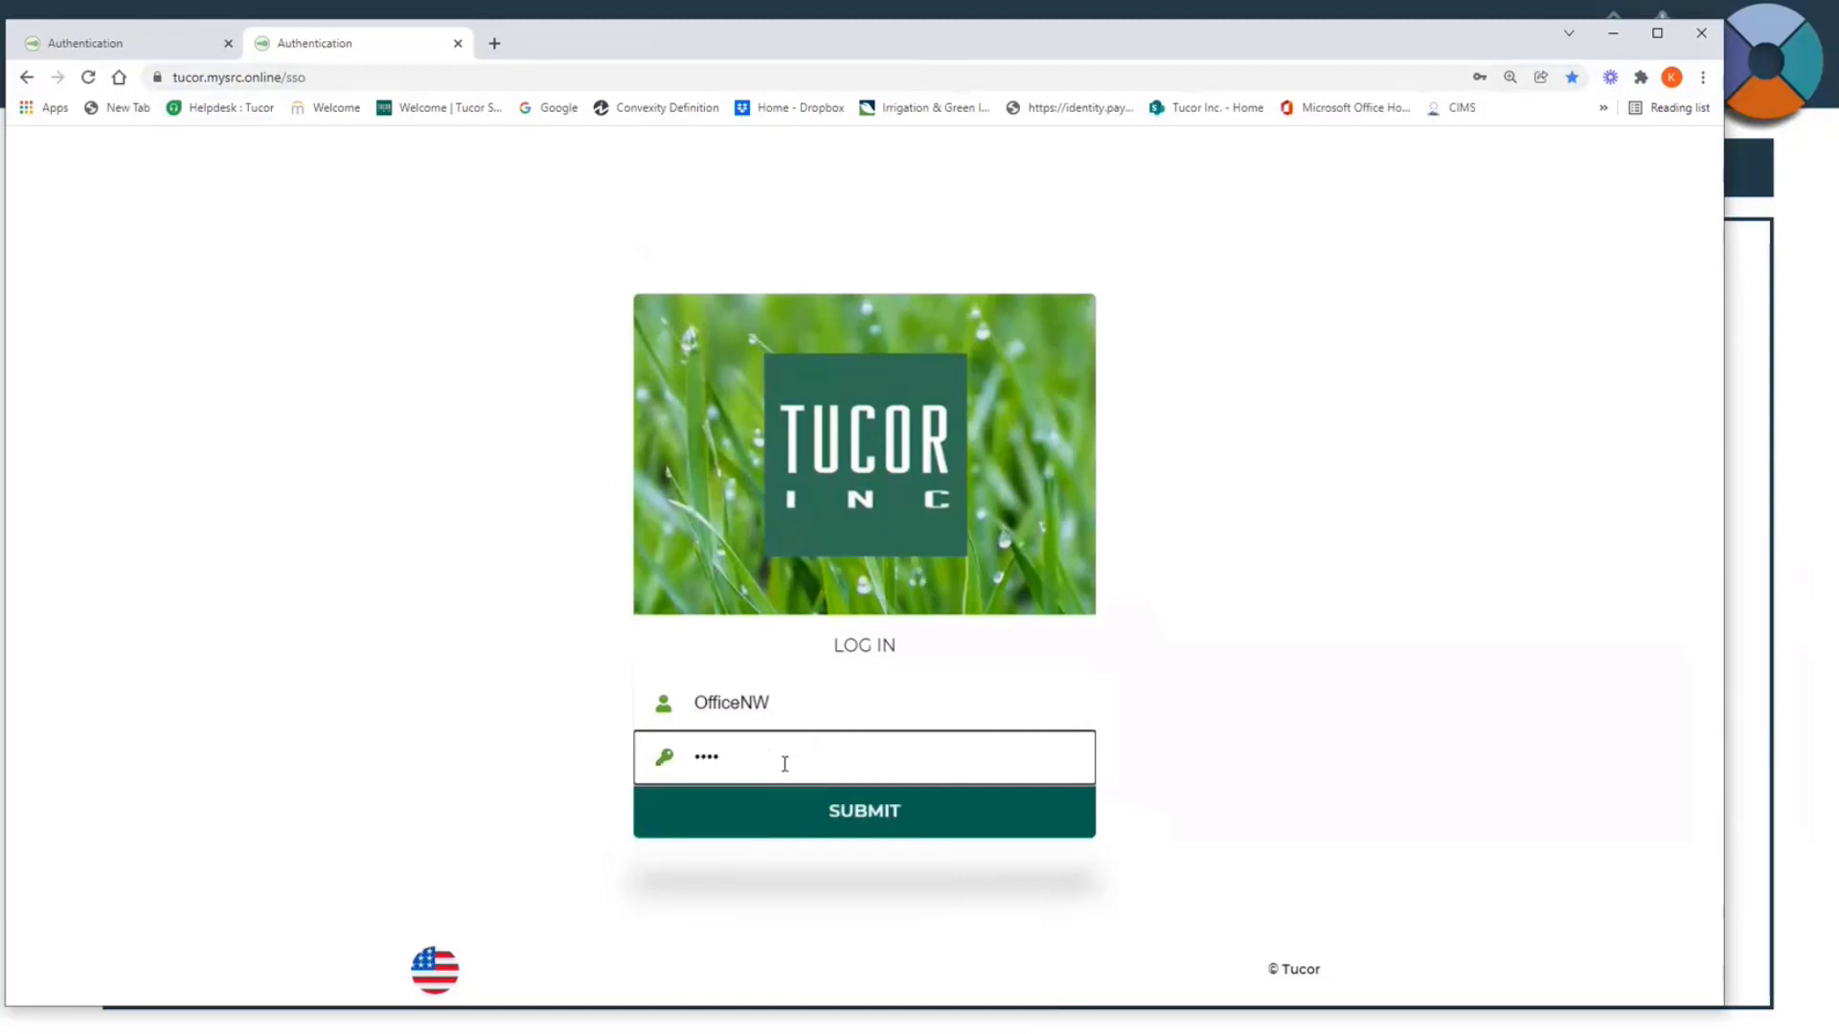
pyautogui.click(795, 814)
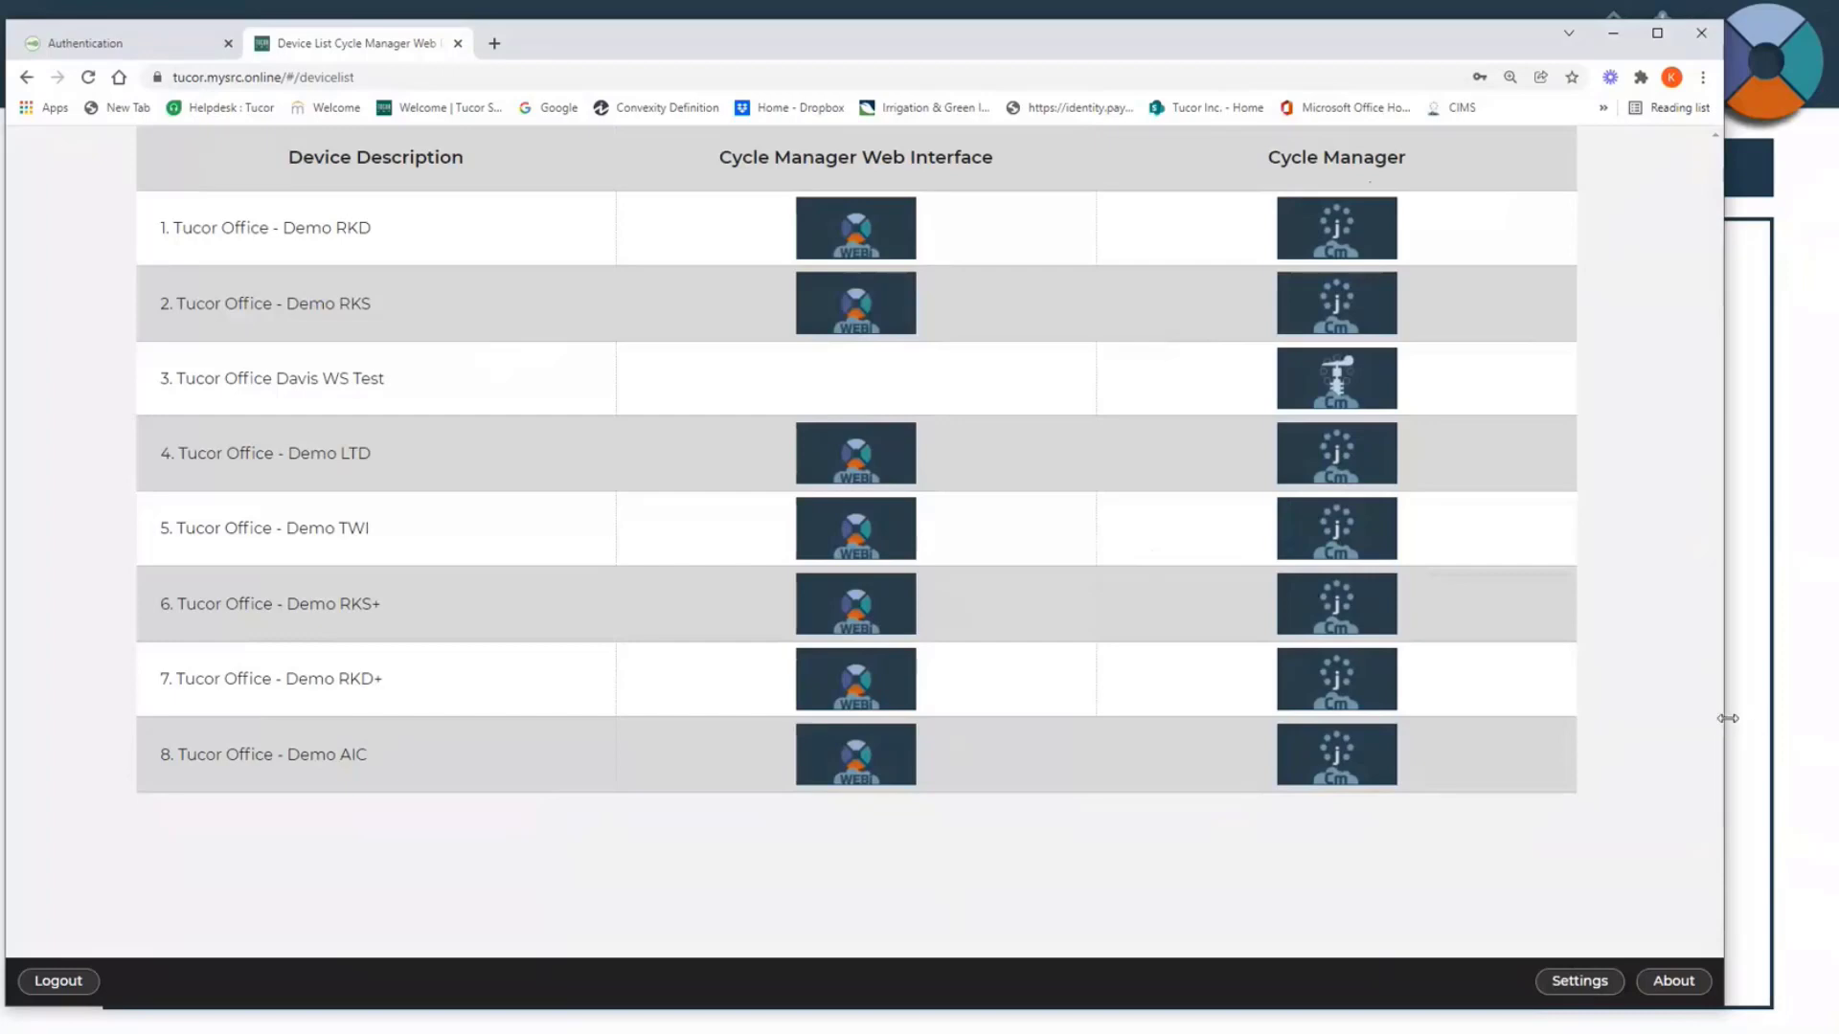
# Step: View and close the web interface settings, then open the Cycle Manager Web Interface for Tucor Office - Demo RKS+
pyautogui.moveTo(1724, 723); pyautogui.dragTo(1789, 728)
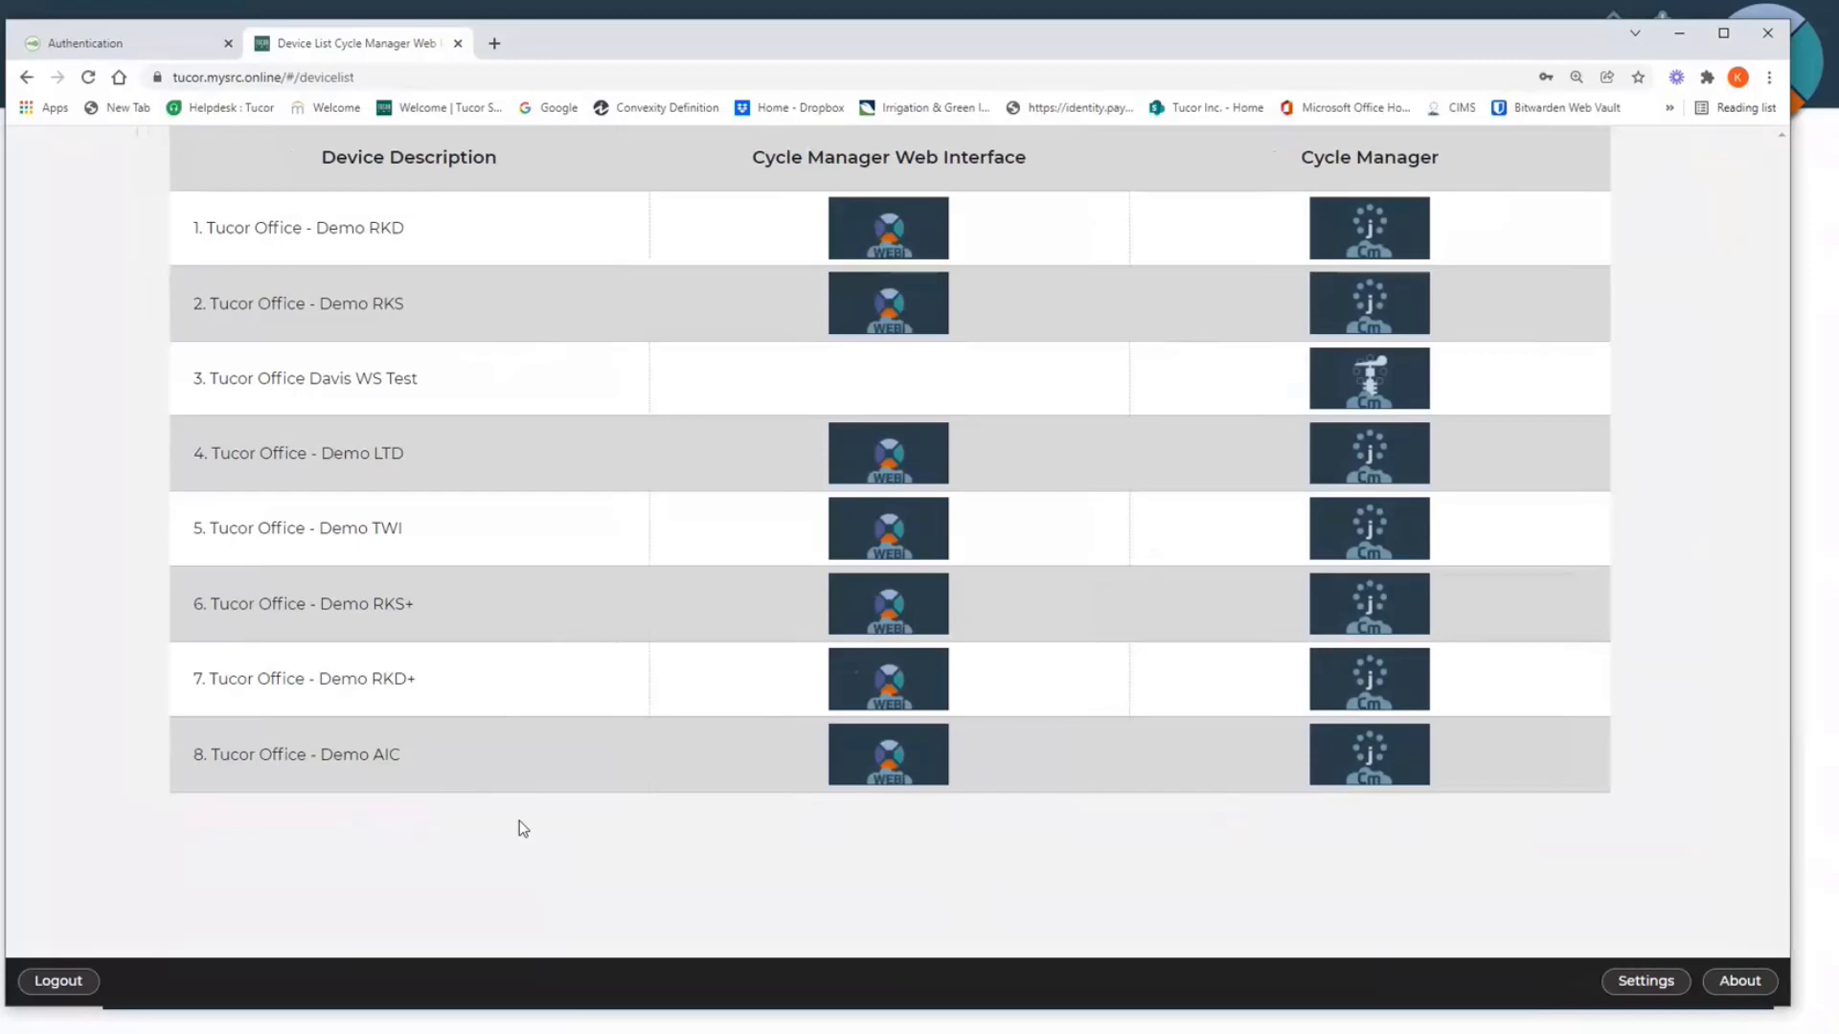
pyautogui.click(1634, 989)
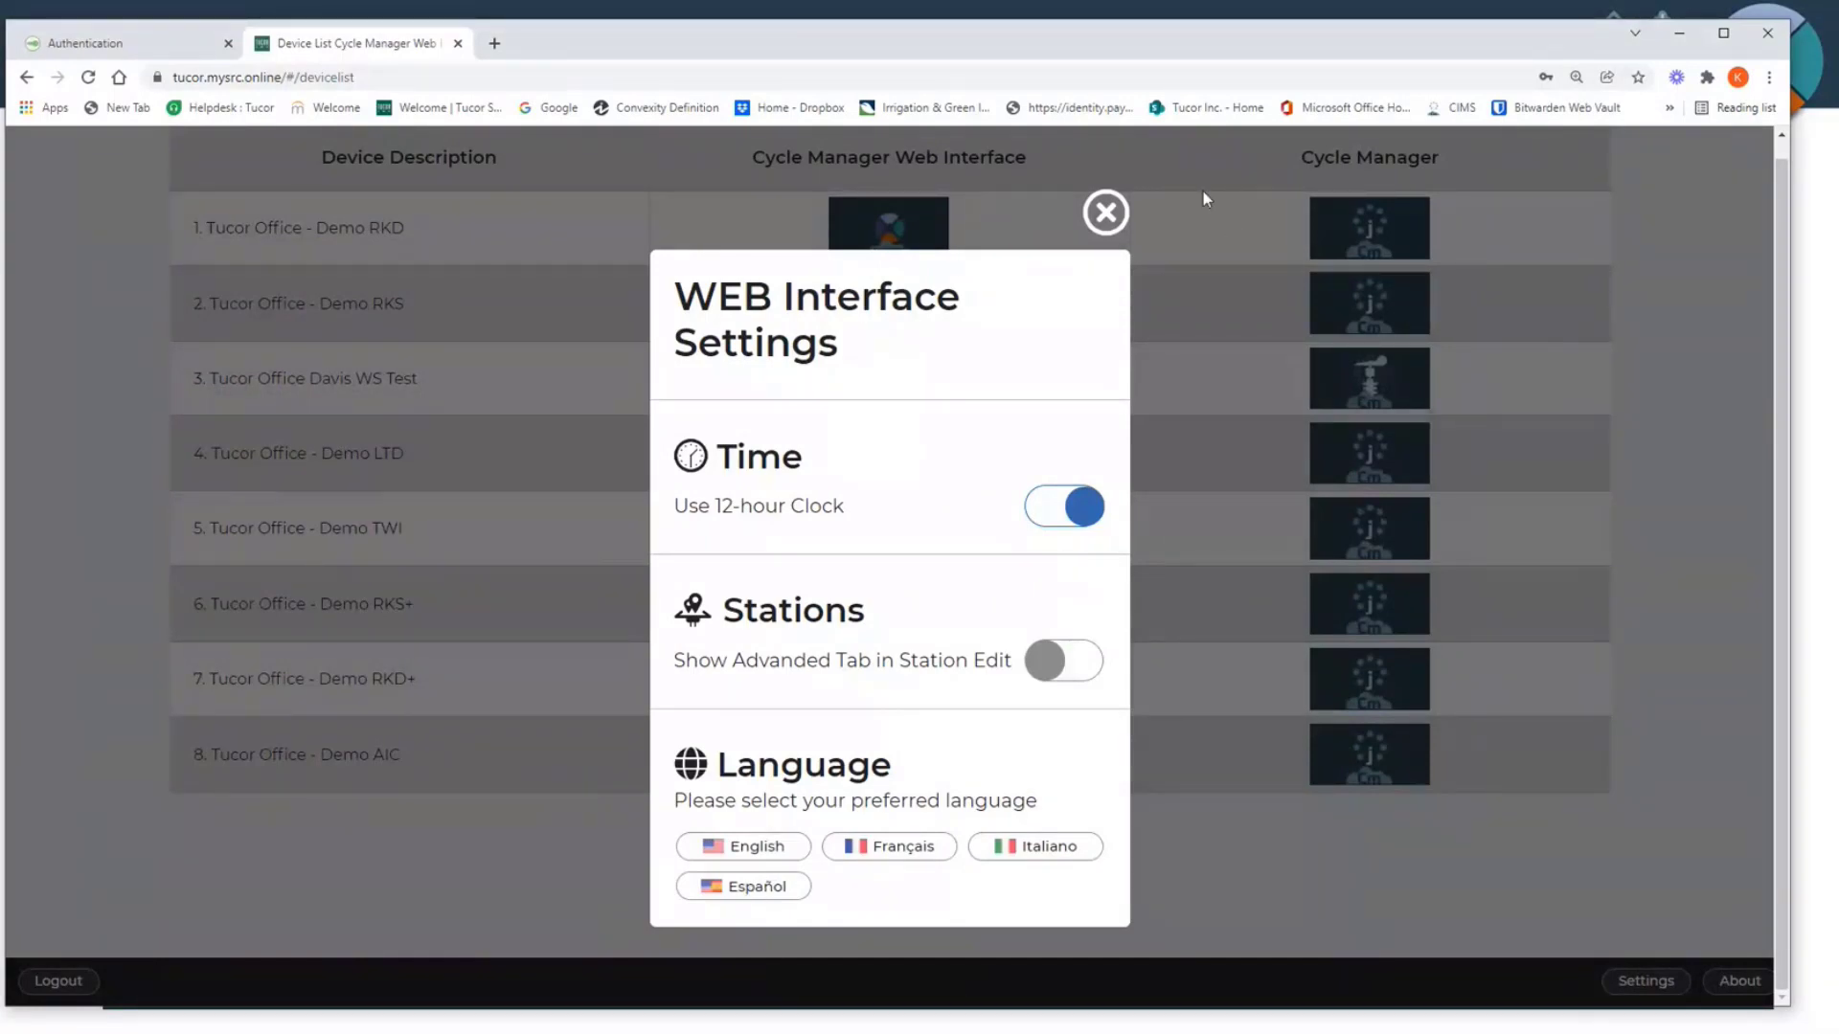
pyautogui.click(1105, 213)
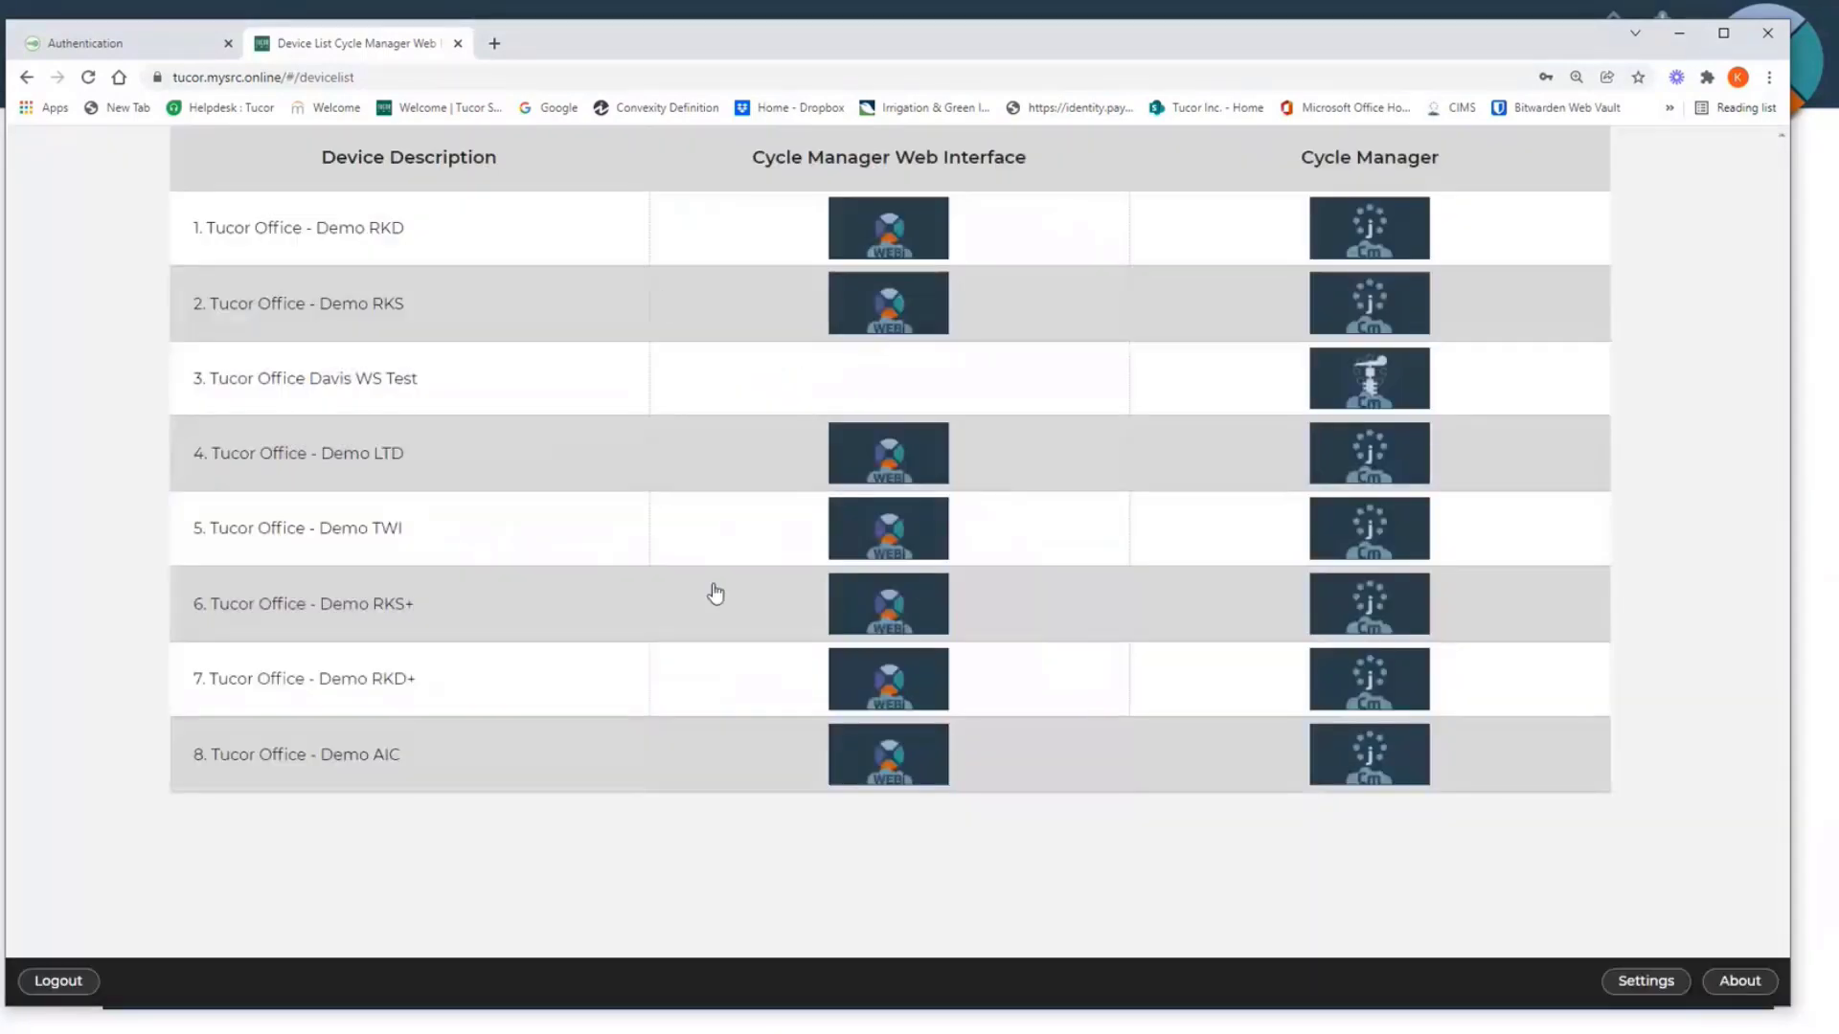
pyautogui.click(901, 615)
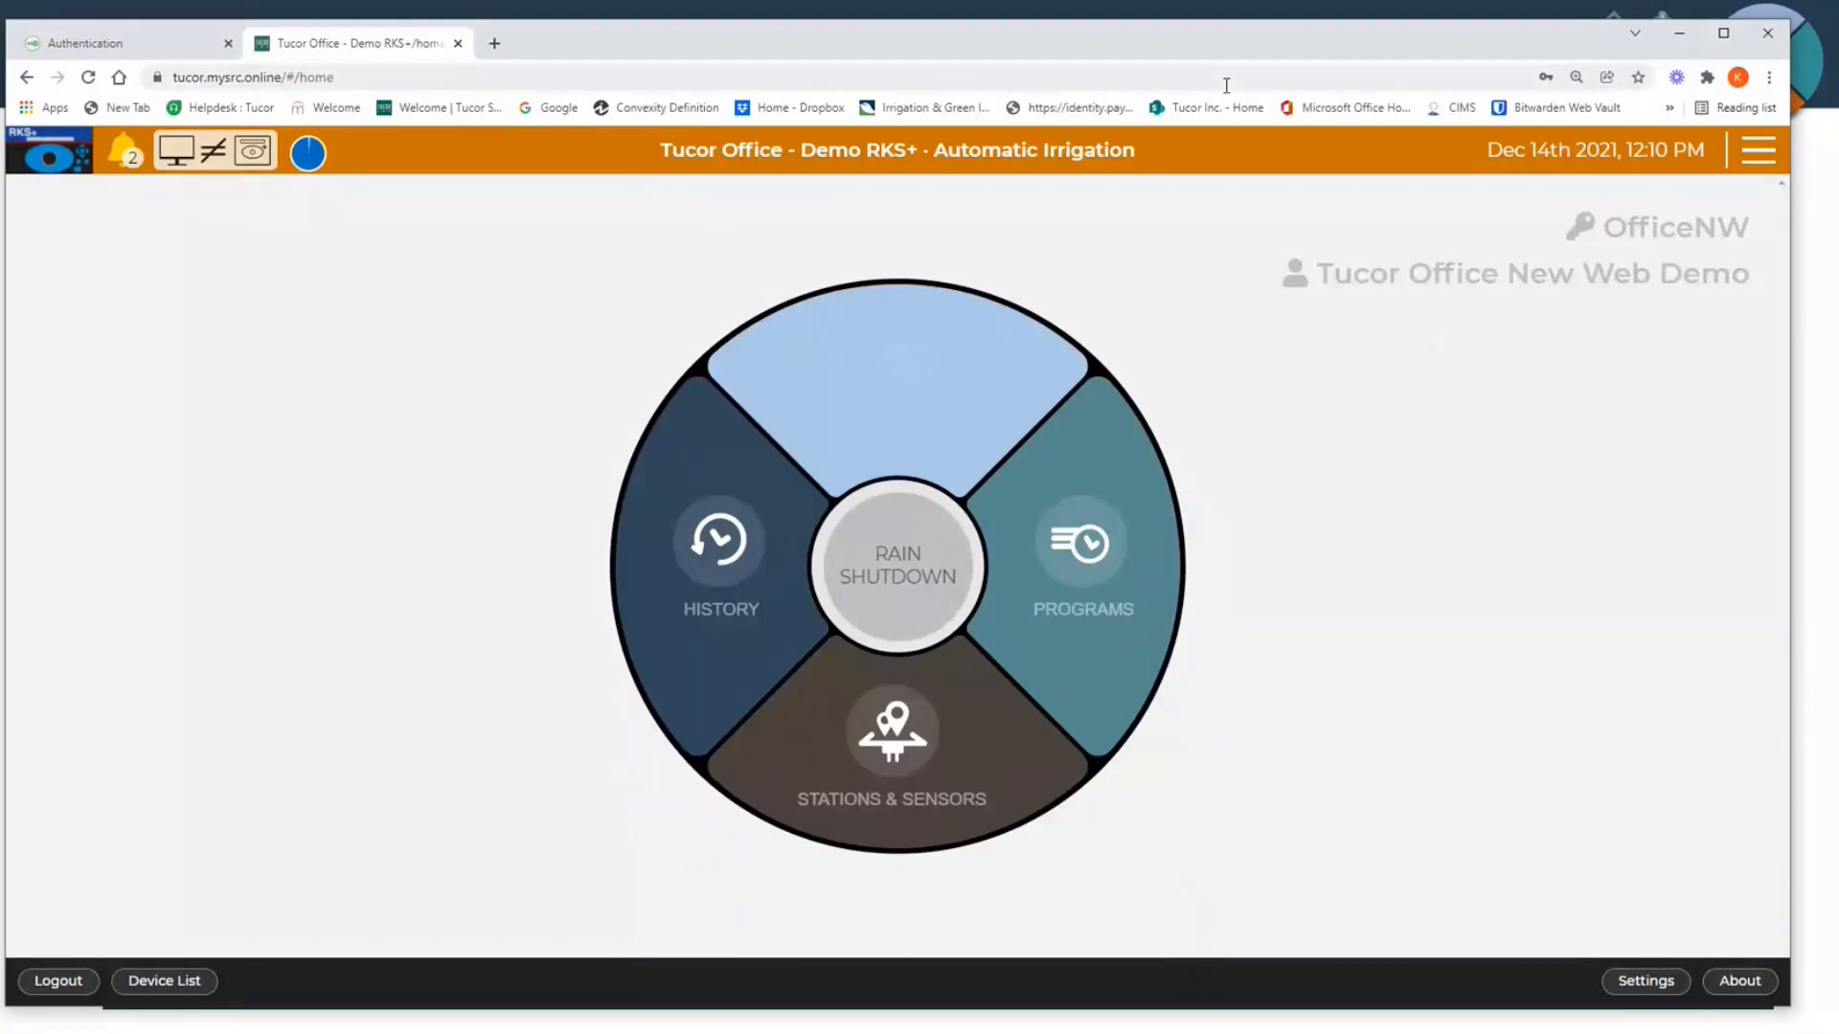
pyautogui.moveTo(1194, 39); pyautogui.dragTo(1184, 43)
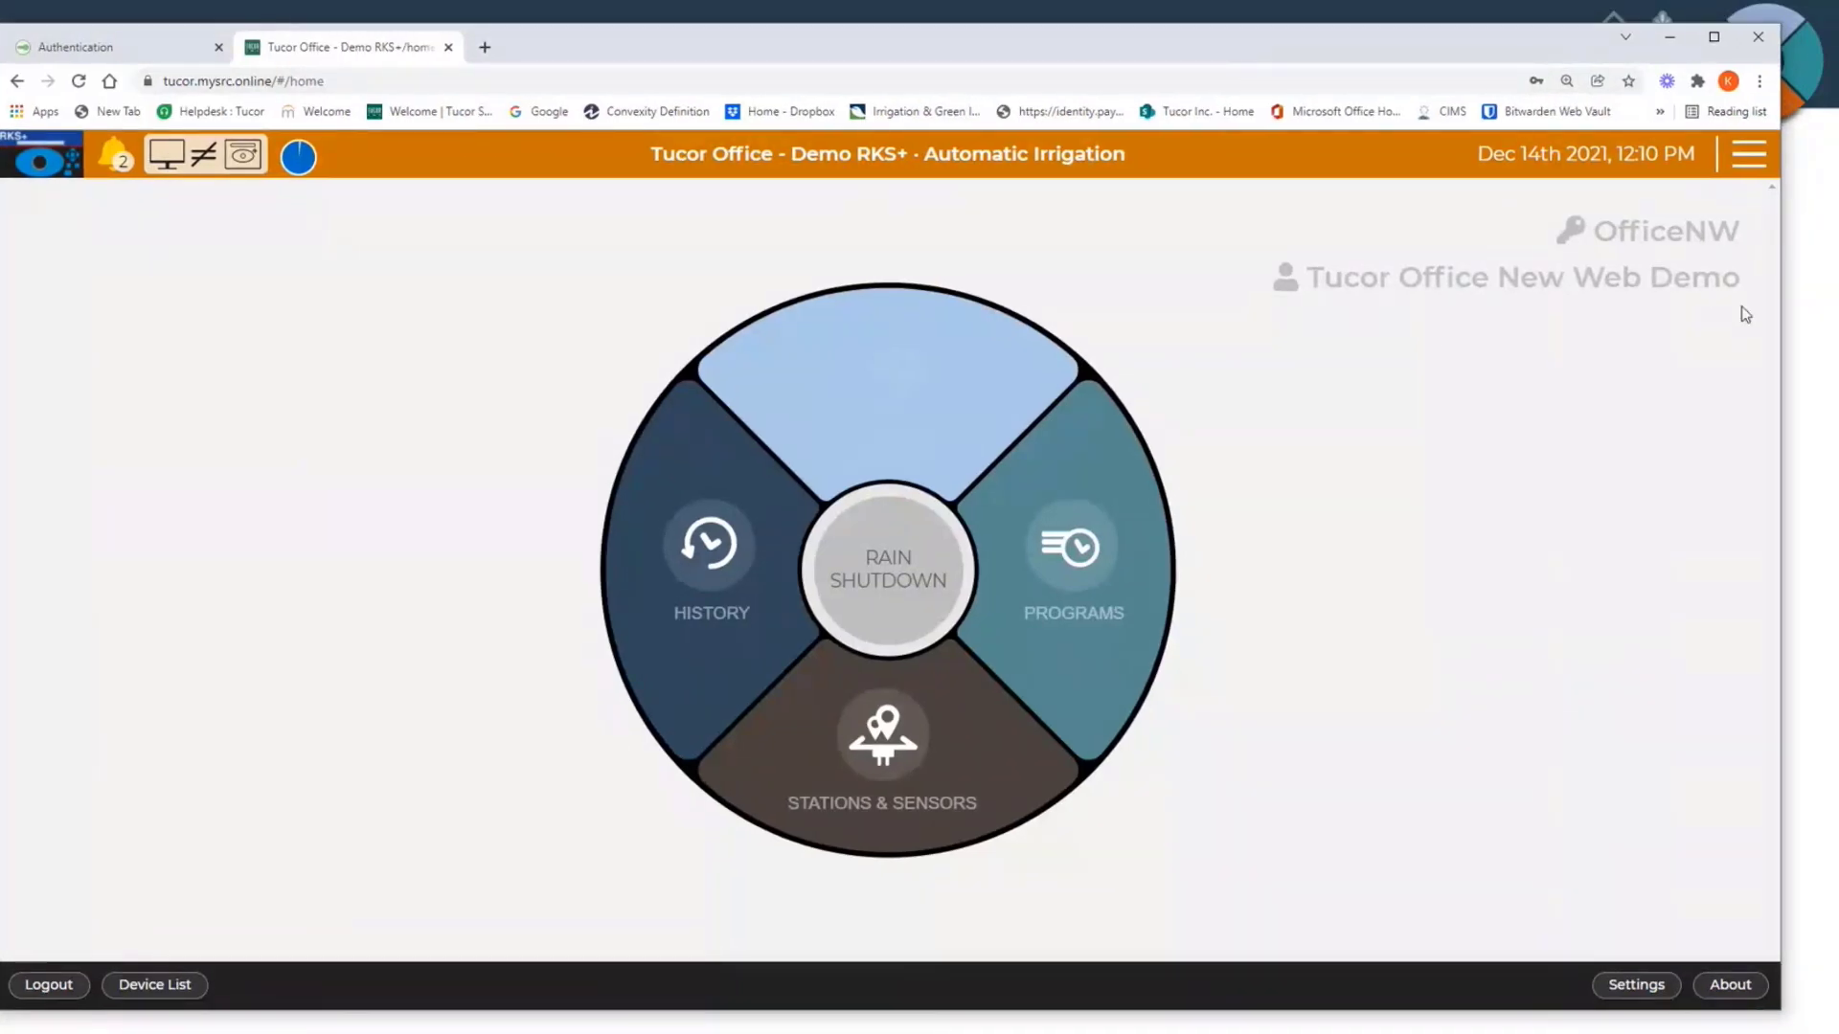
pyautogui.moveTo(1777, 318); pyautogui.dragTo(1177, 318)
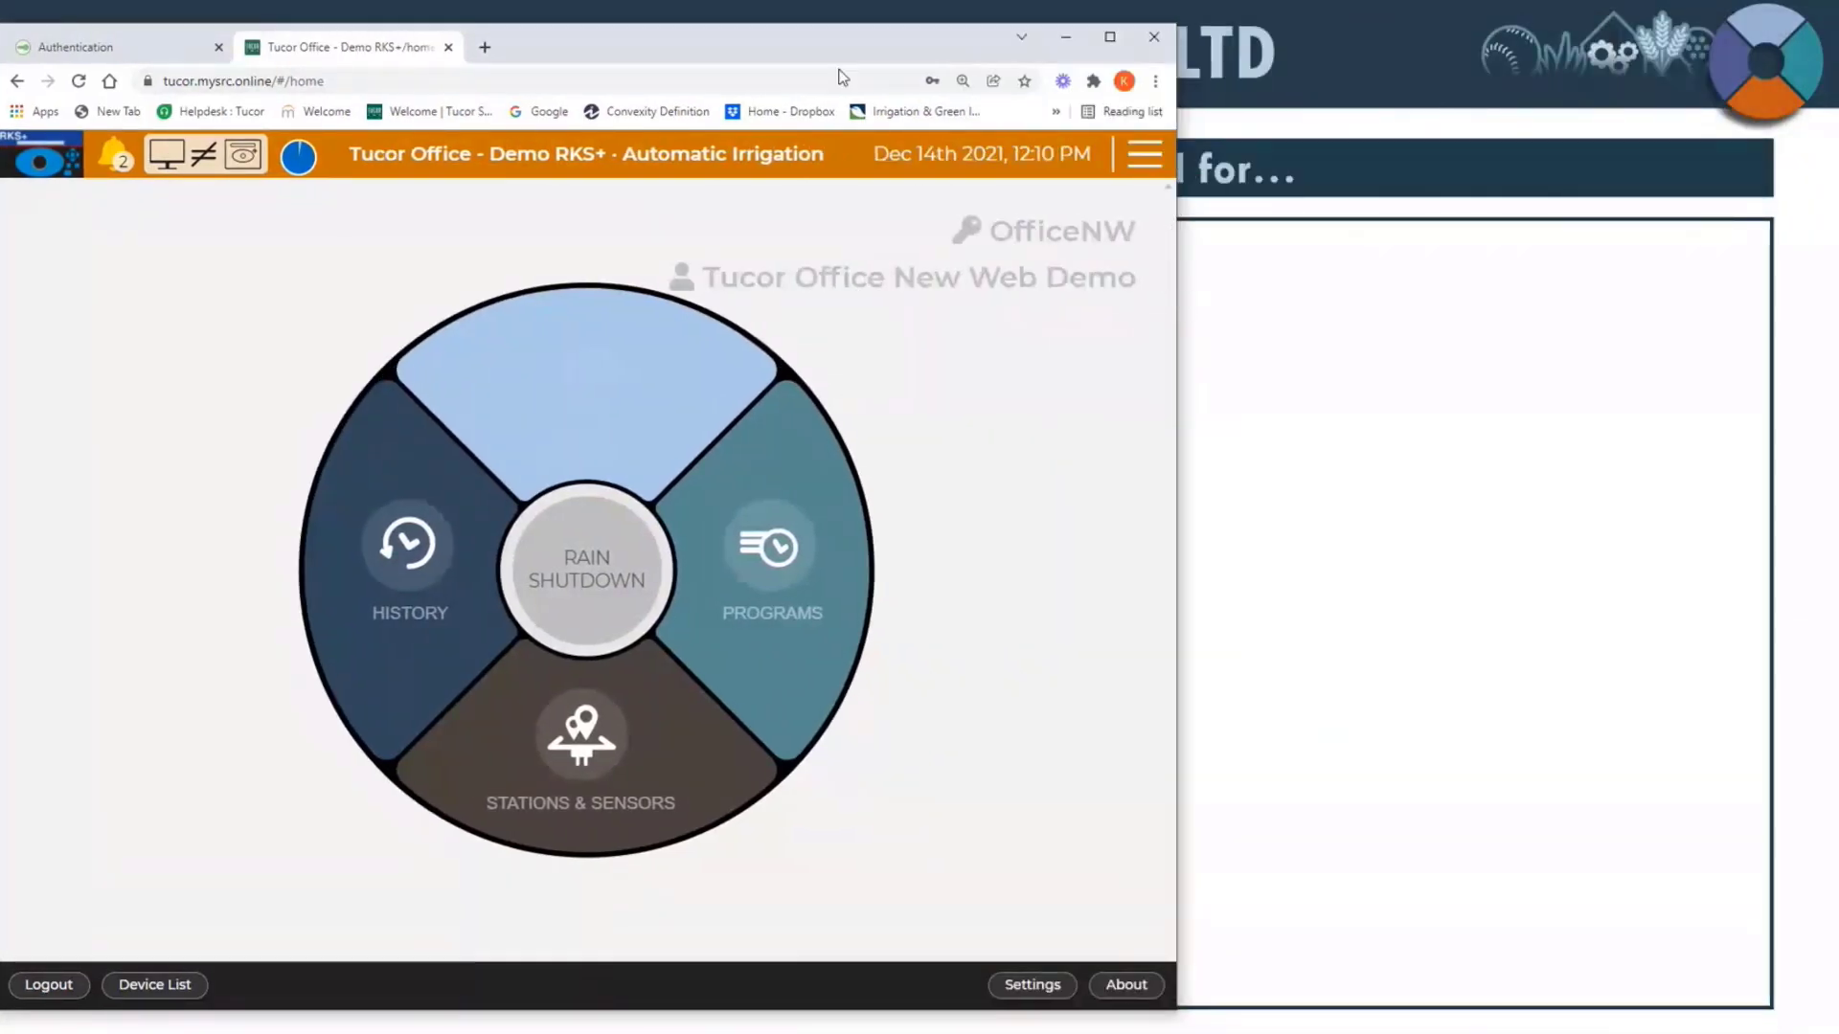
pyautogui.moveTo(804, 44); pyautogui.dragTo(853, 55)
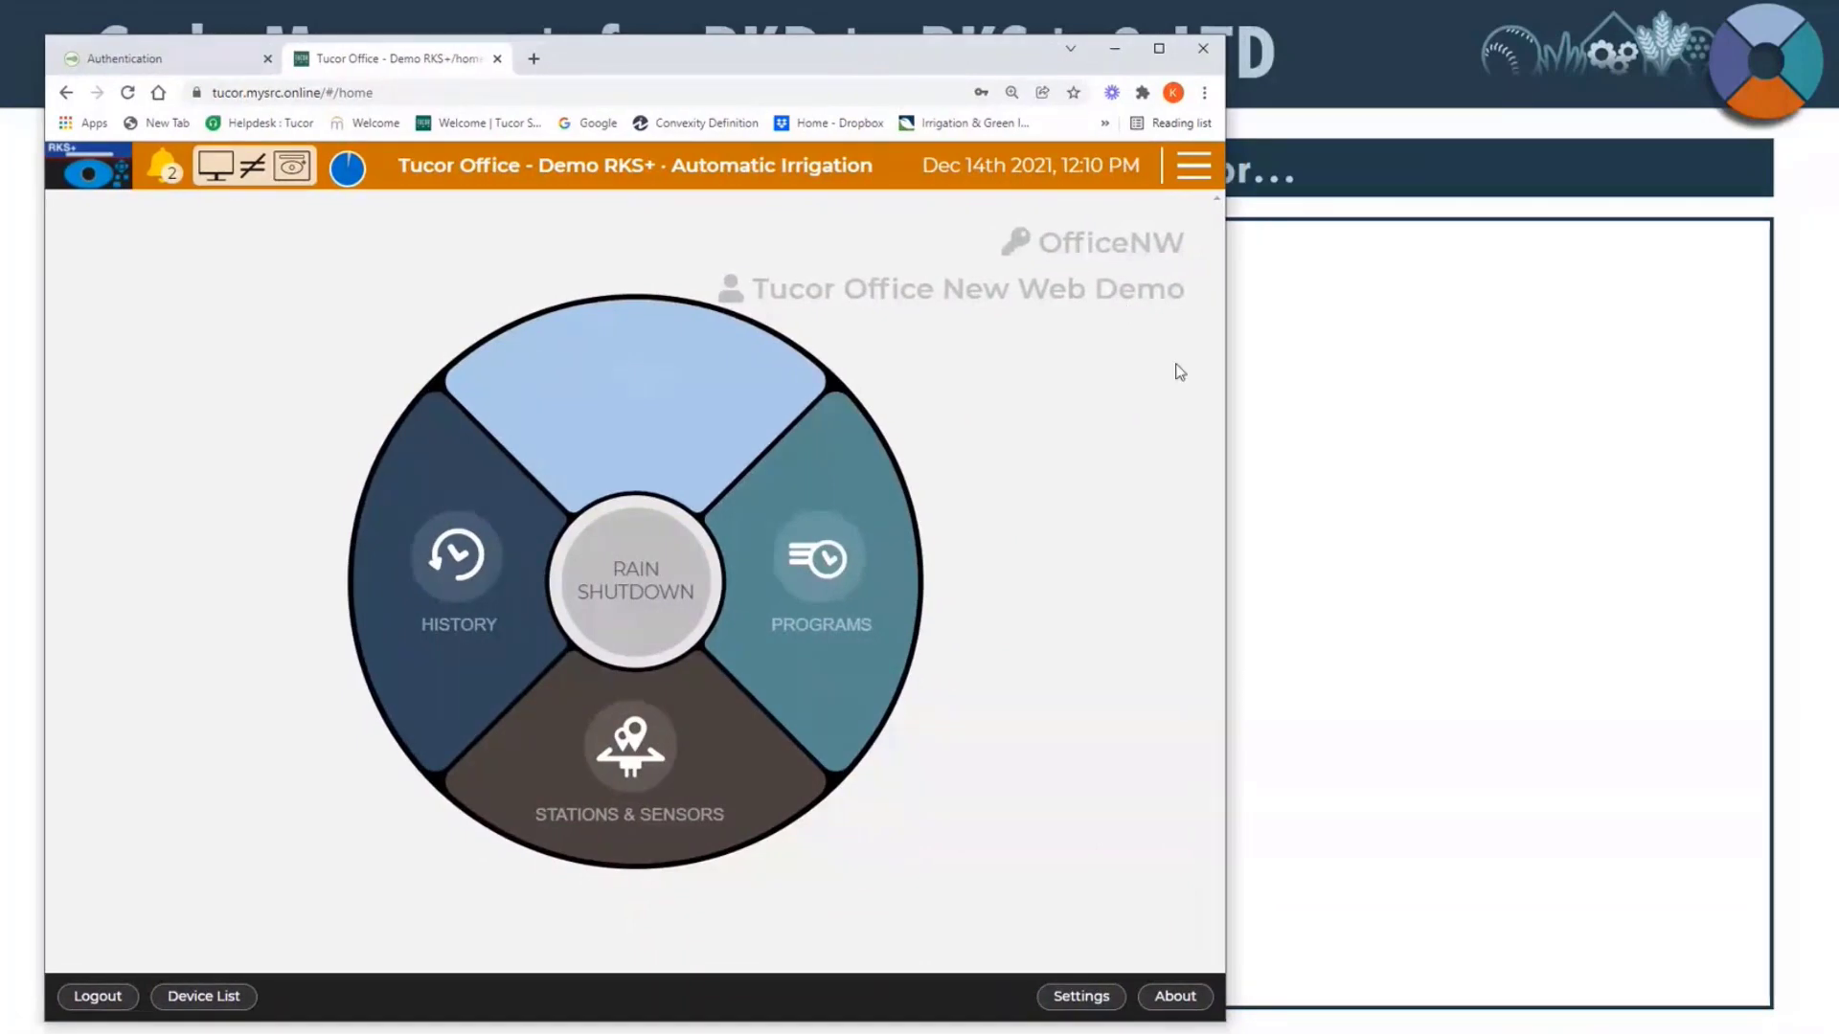
pyautogui.moveTo(1226, 410); pyautogui.dragTo(1826, 407)
pyautogui.moveTo(1082, 35); pyautogui.dragTo(1081, 27)
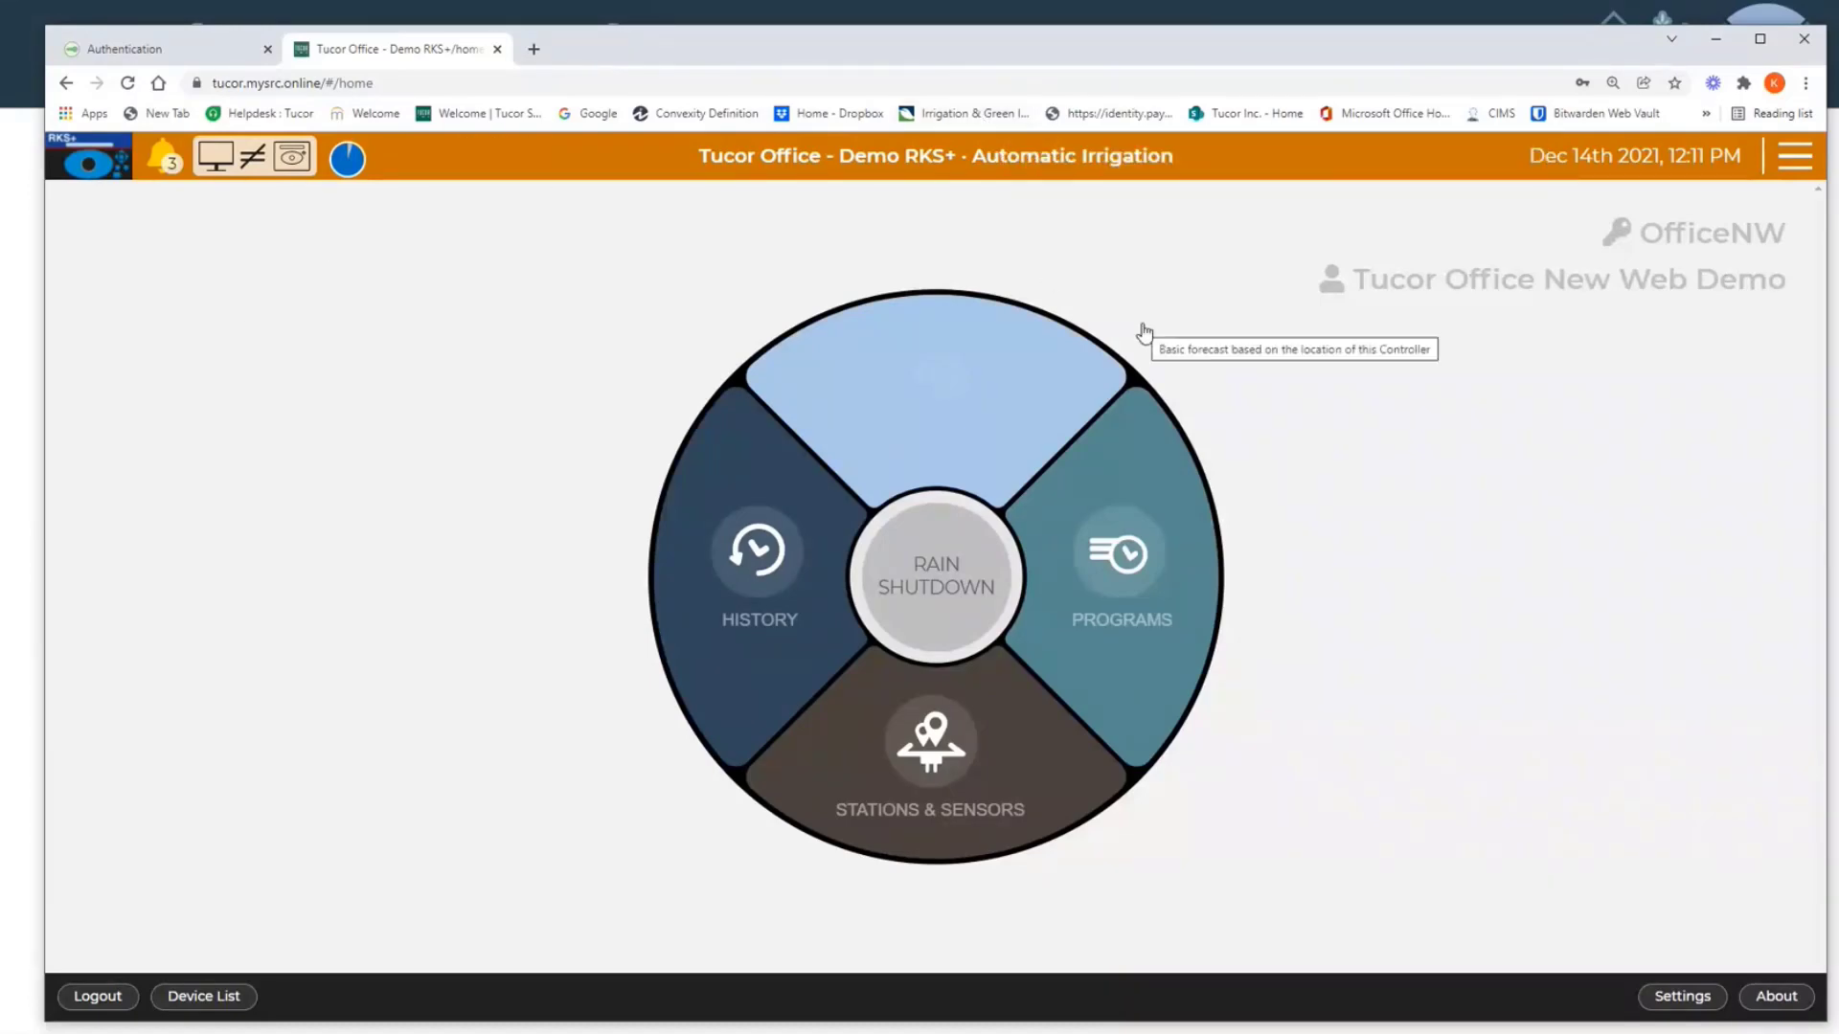
pyautogui.moveTo(867, 54); pyautogui.dragTo(802, 58)
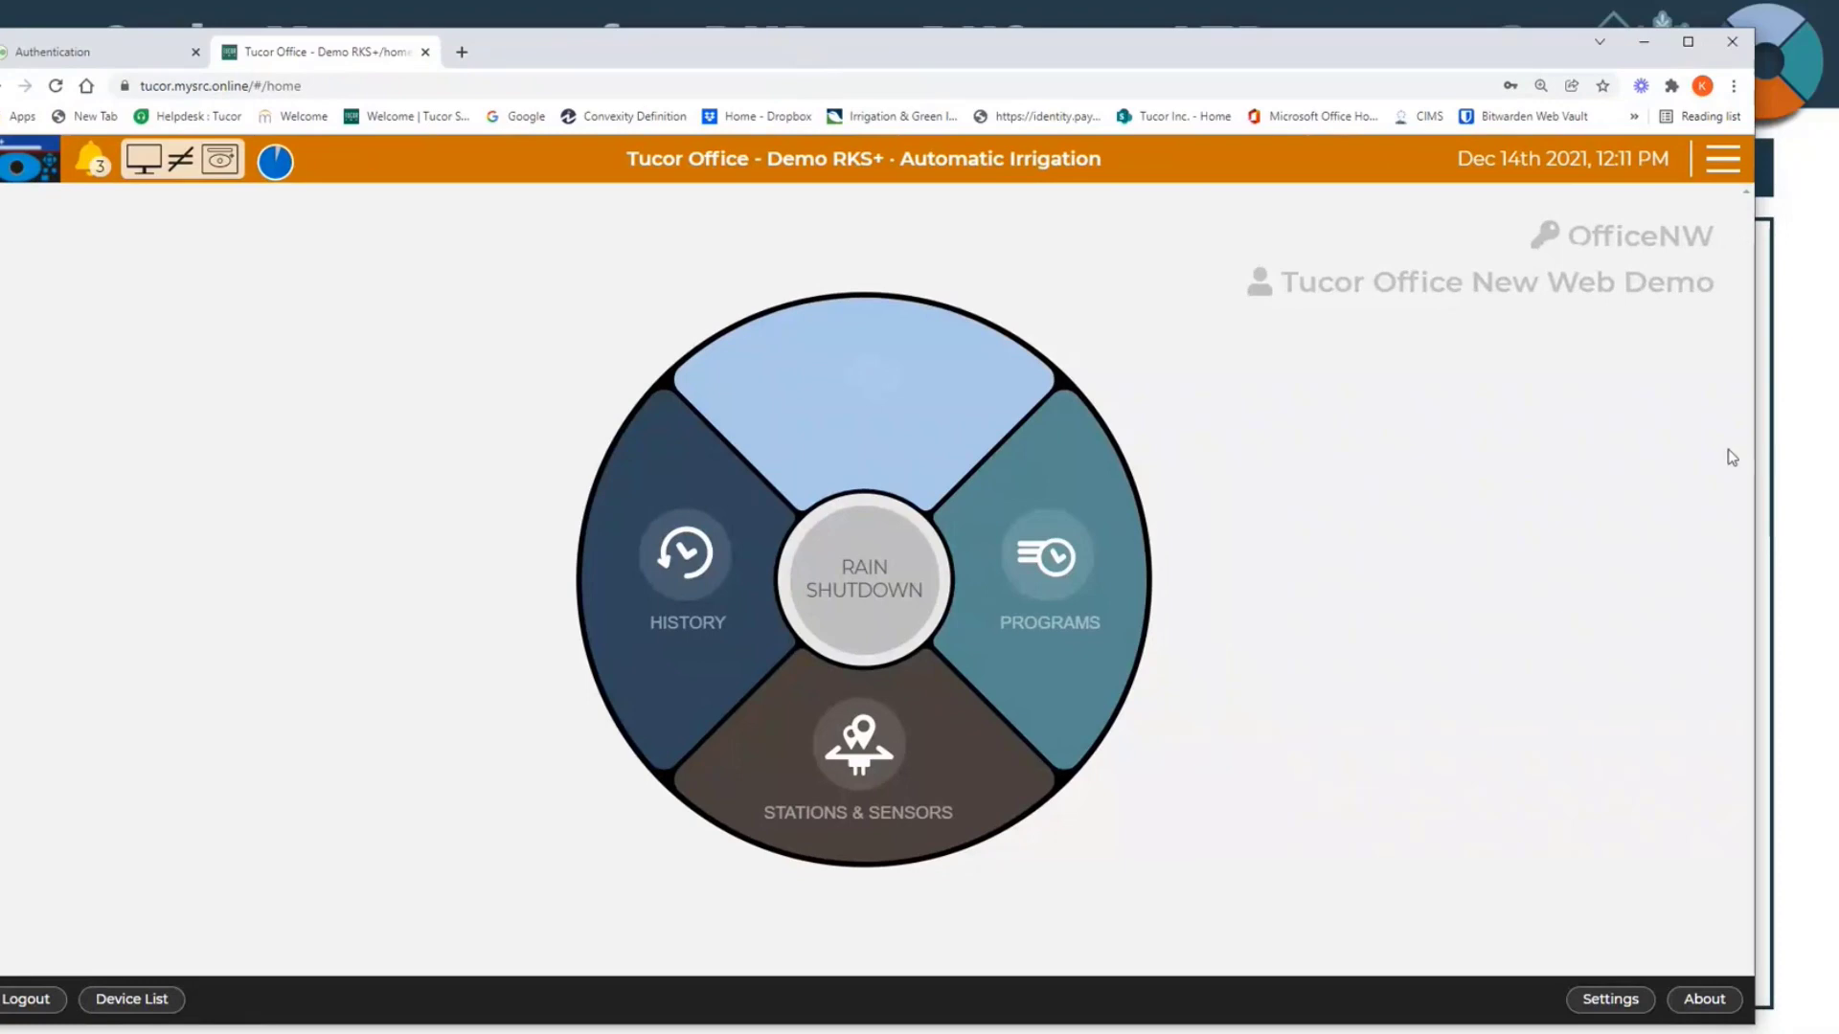
pyautogui.moveTo(1763, 458); pyautogui.dragTo(1810, 409)
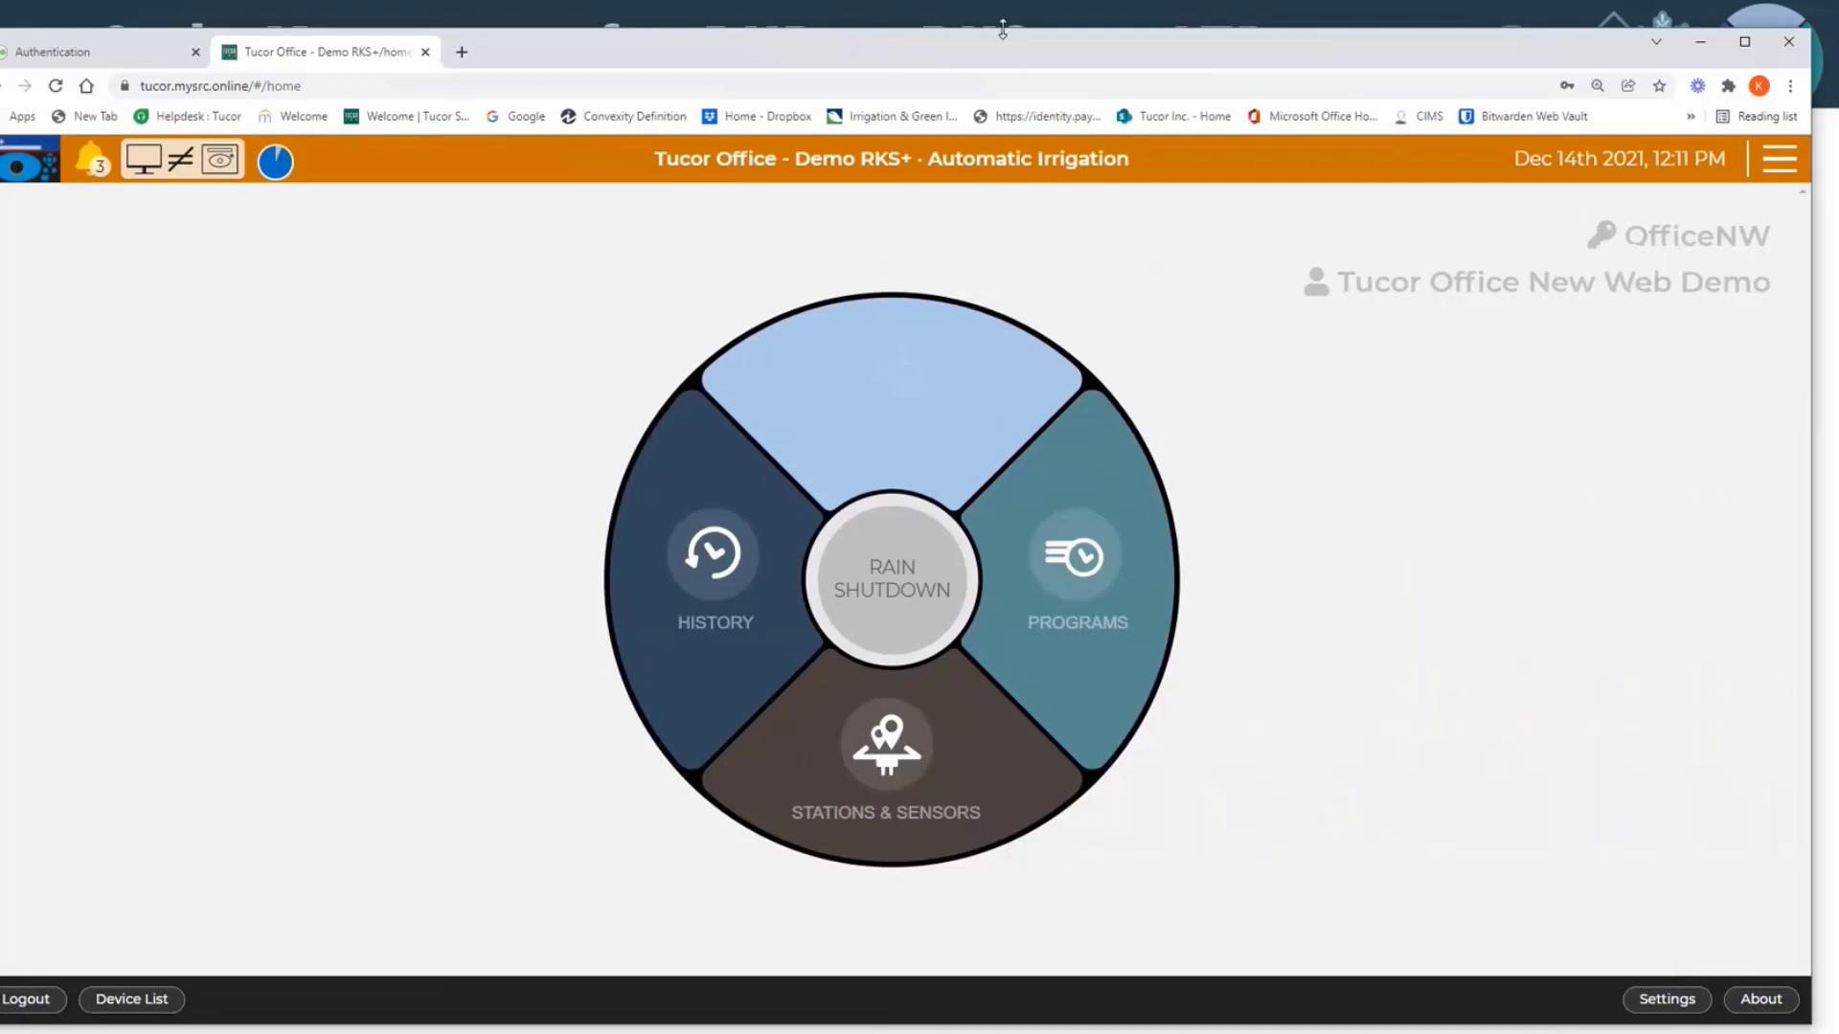
pyautogui.moveTo(1003, 29)
pyautogui.mouseDown()
pyautogui.moveTo(988, 60)
pyautogui.moveTo(1025, 59)
pyautogui.moveTo(978, 54)
pyautogui.mouseUp()
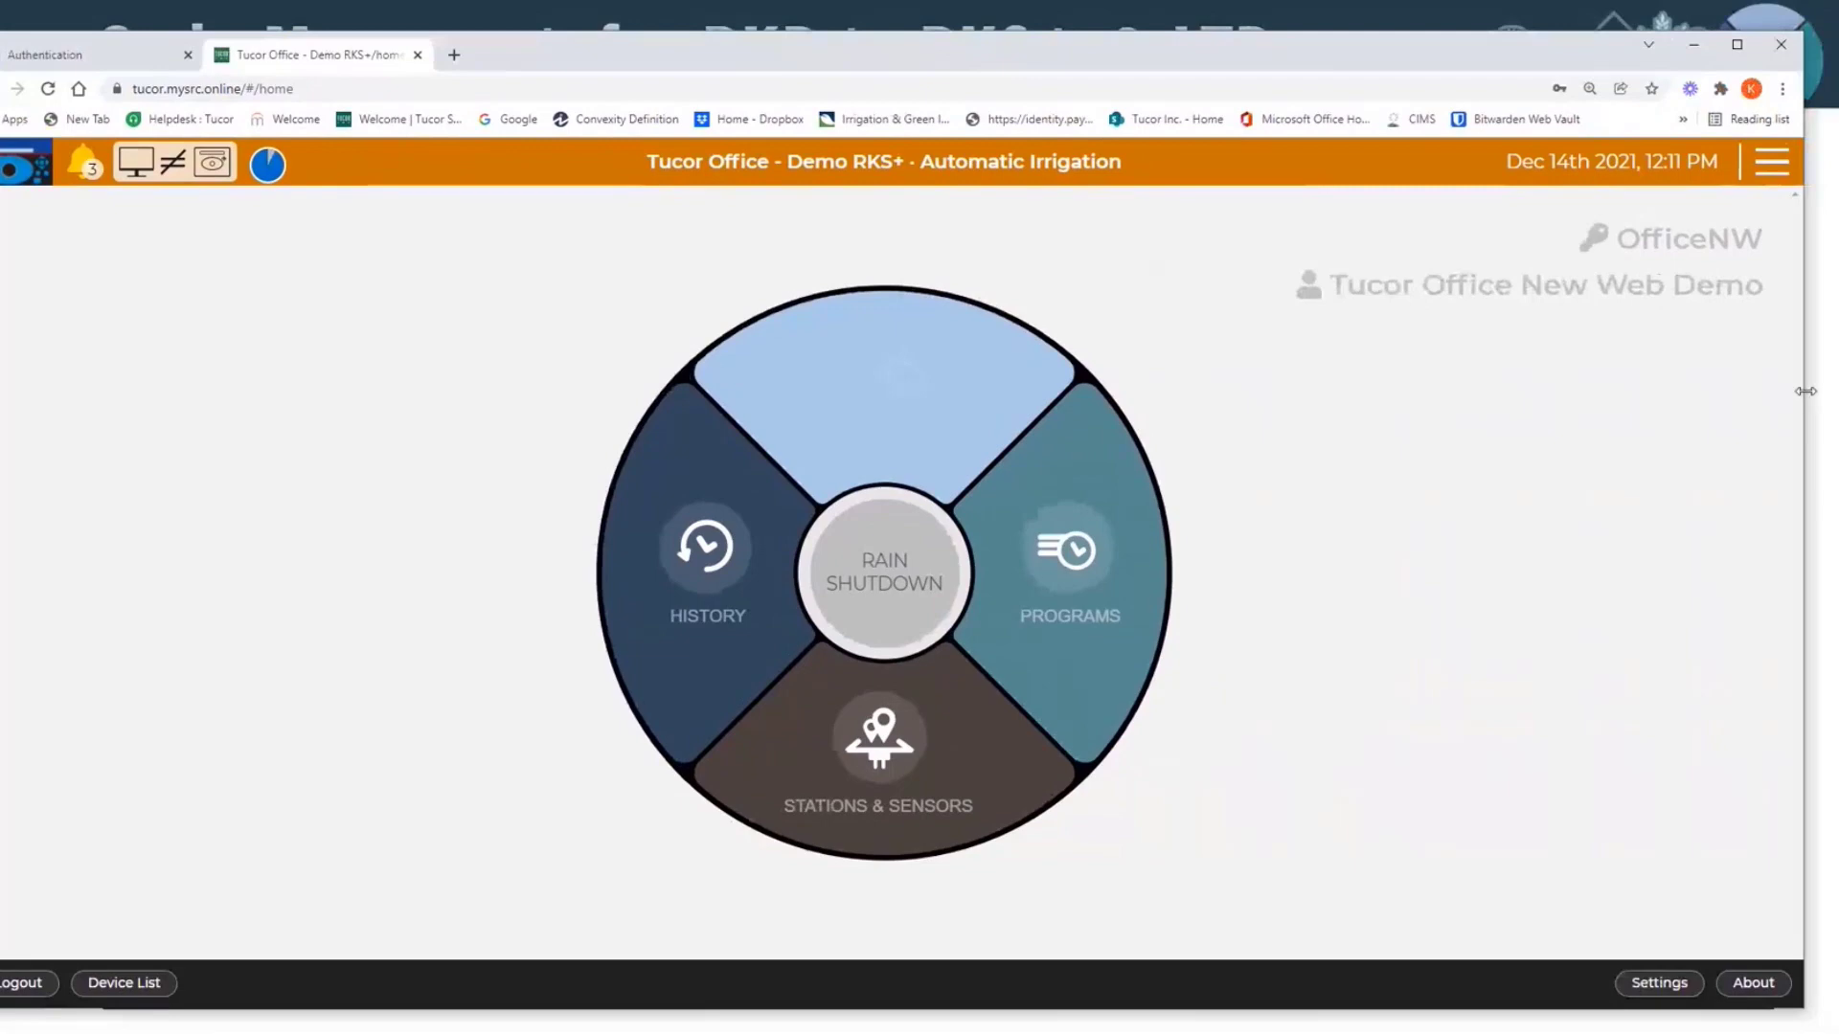
pyautogui.moveTo(1805, 391); pyautogui.dragTo(1737, 391)
pyautogui.moveTo(1231, 57); pyautogui.dragTo(1313, 62)
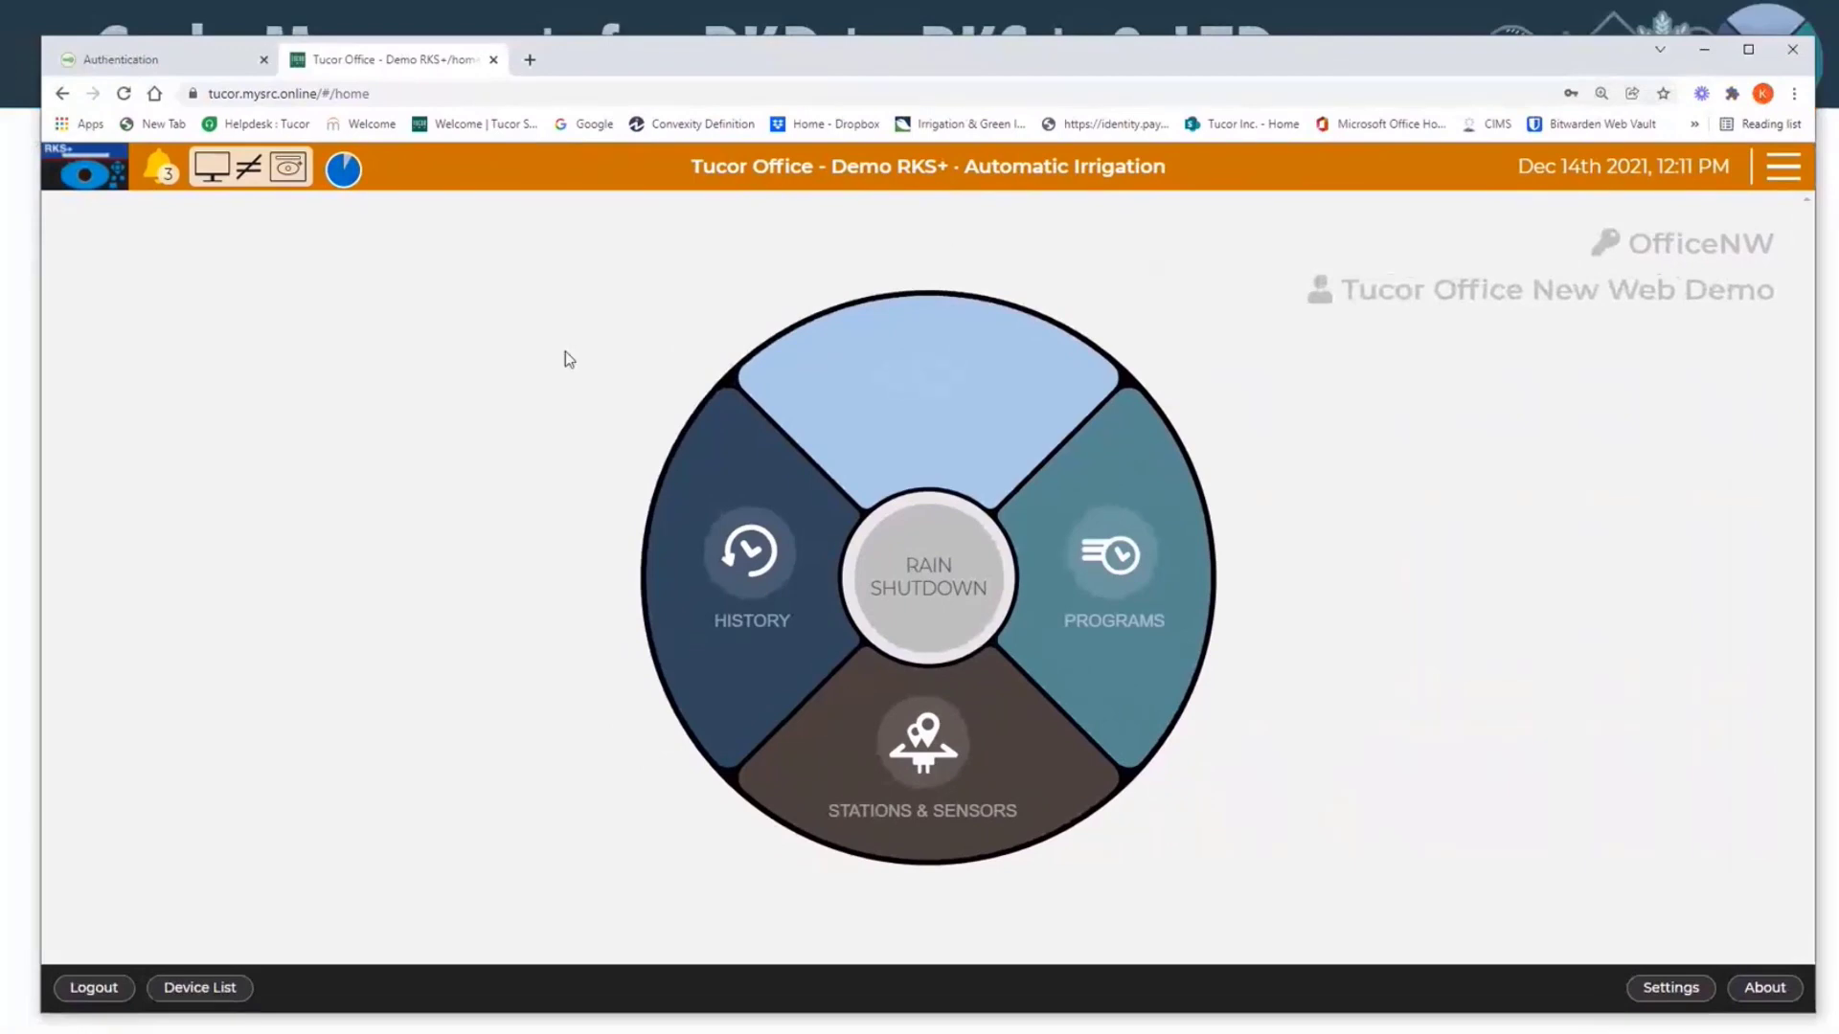
# Step: Open the RKS+ virtual controller faceplate, try Set Date & Time, return it to Auto and close the faceplate
pyautogui.click(104, 173)
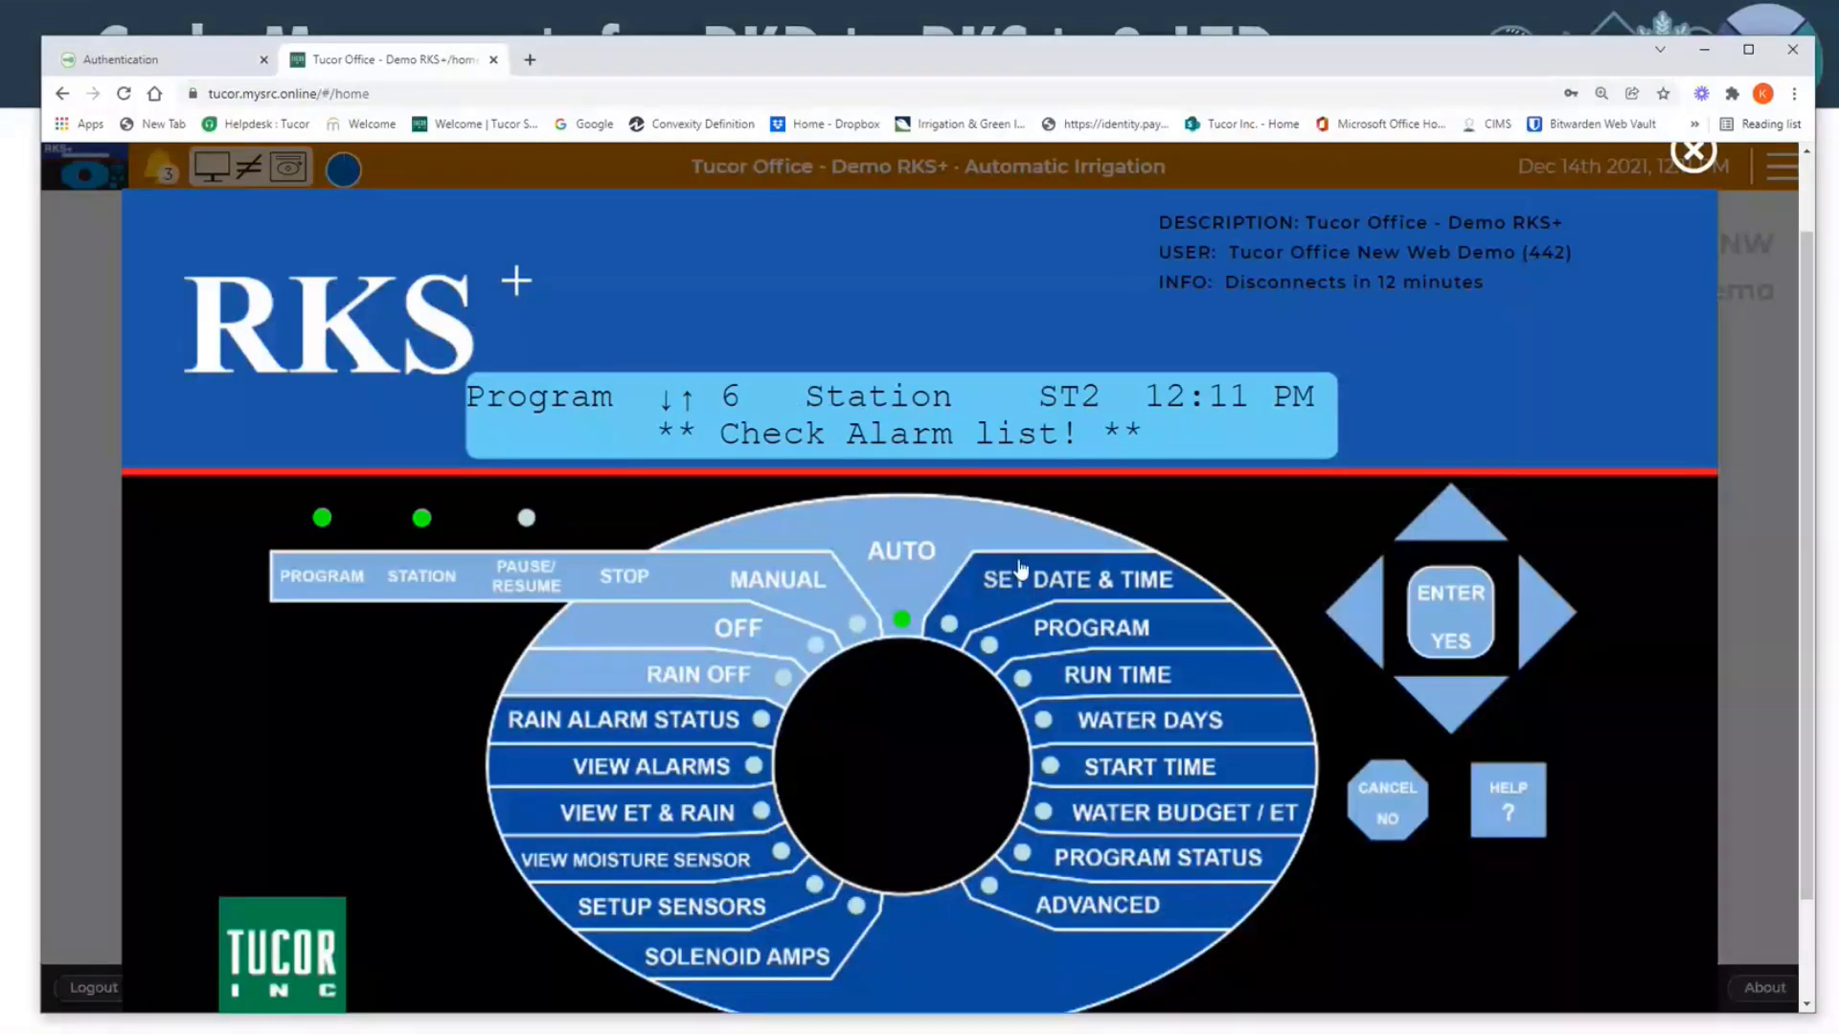
pyautogui.click(1022, 579)
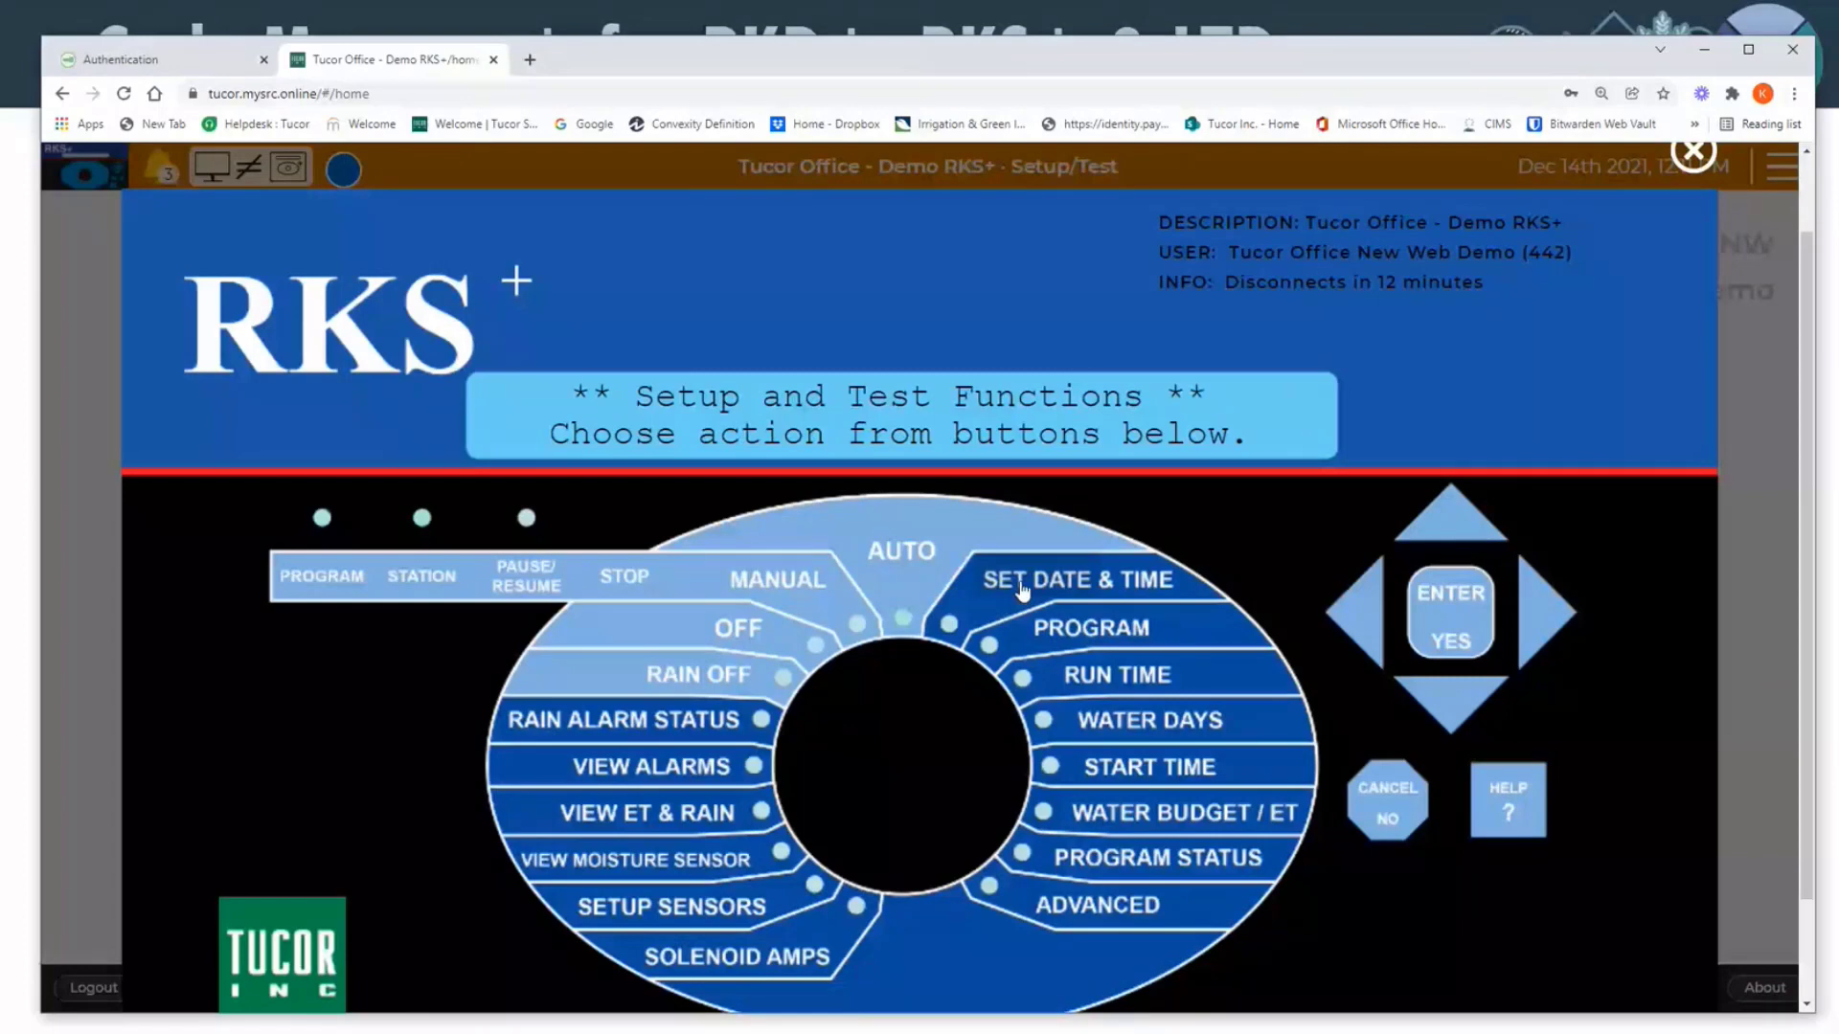
pyautogui.click(905, 561)
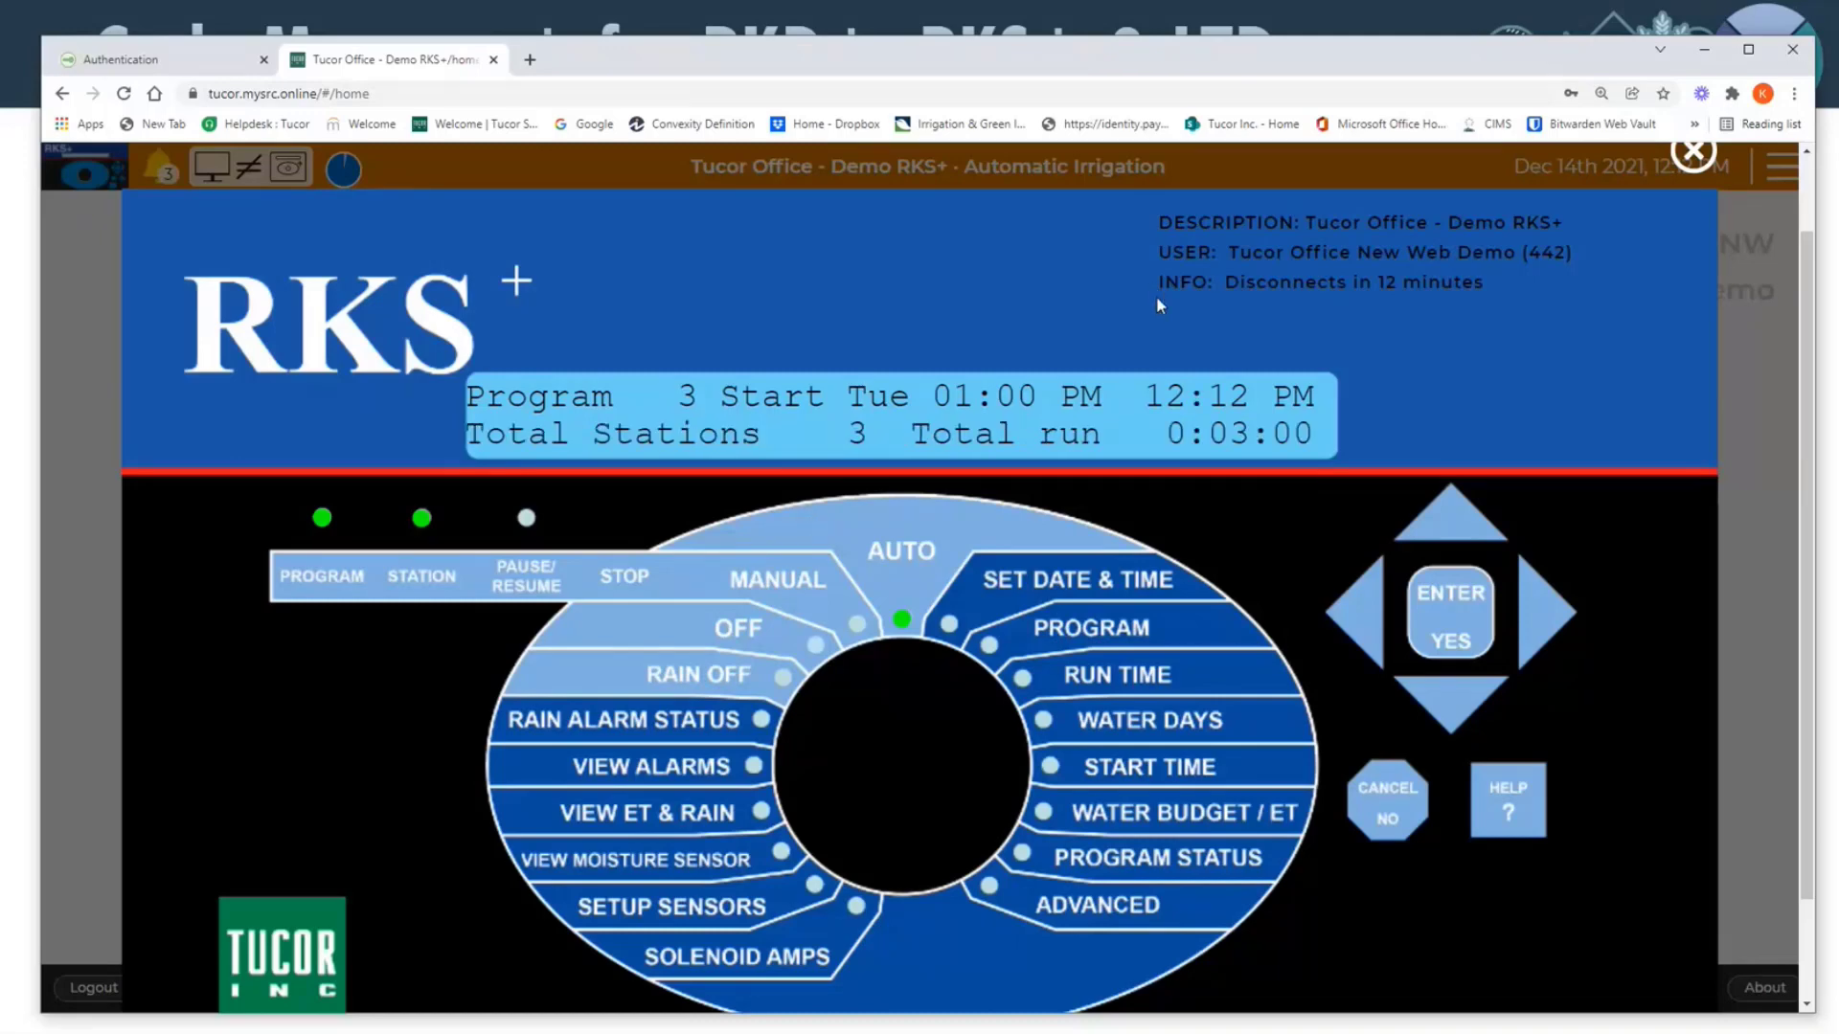
pyautogui.click(1693, 161)
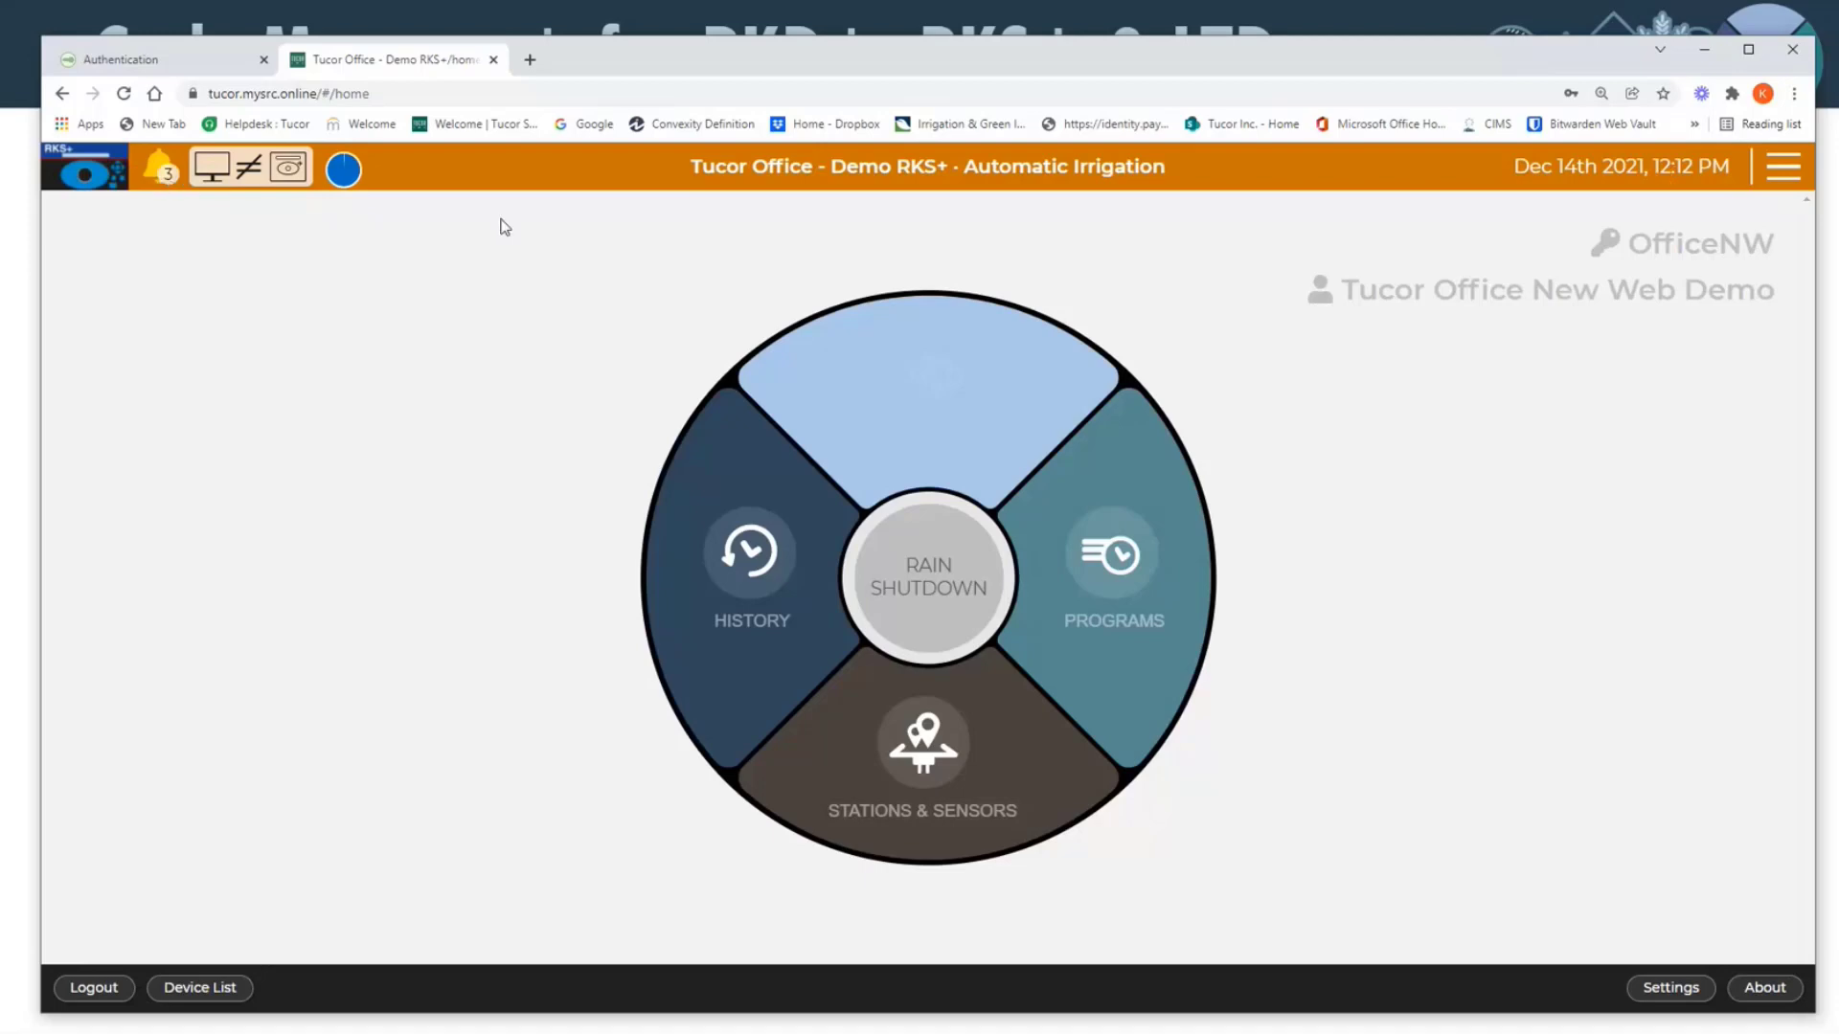
# Step: Examine the Sync Manager's sections and programs for sync differences between web interface and controller, then close it
pyautogui.moveTo(151, 173)
pyautogui.click(249, 169)
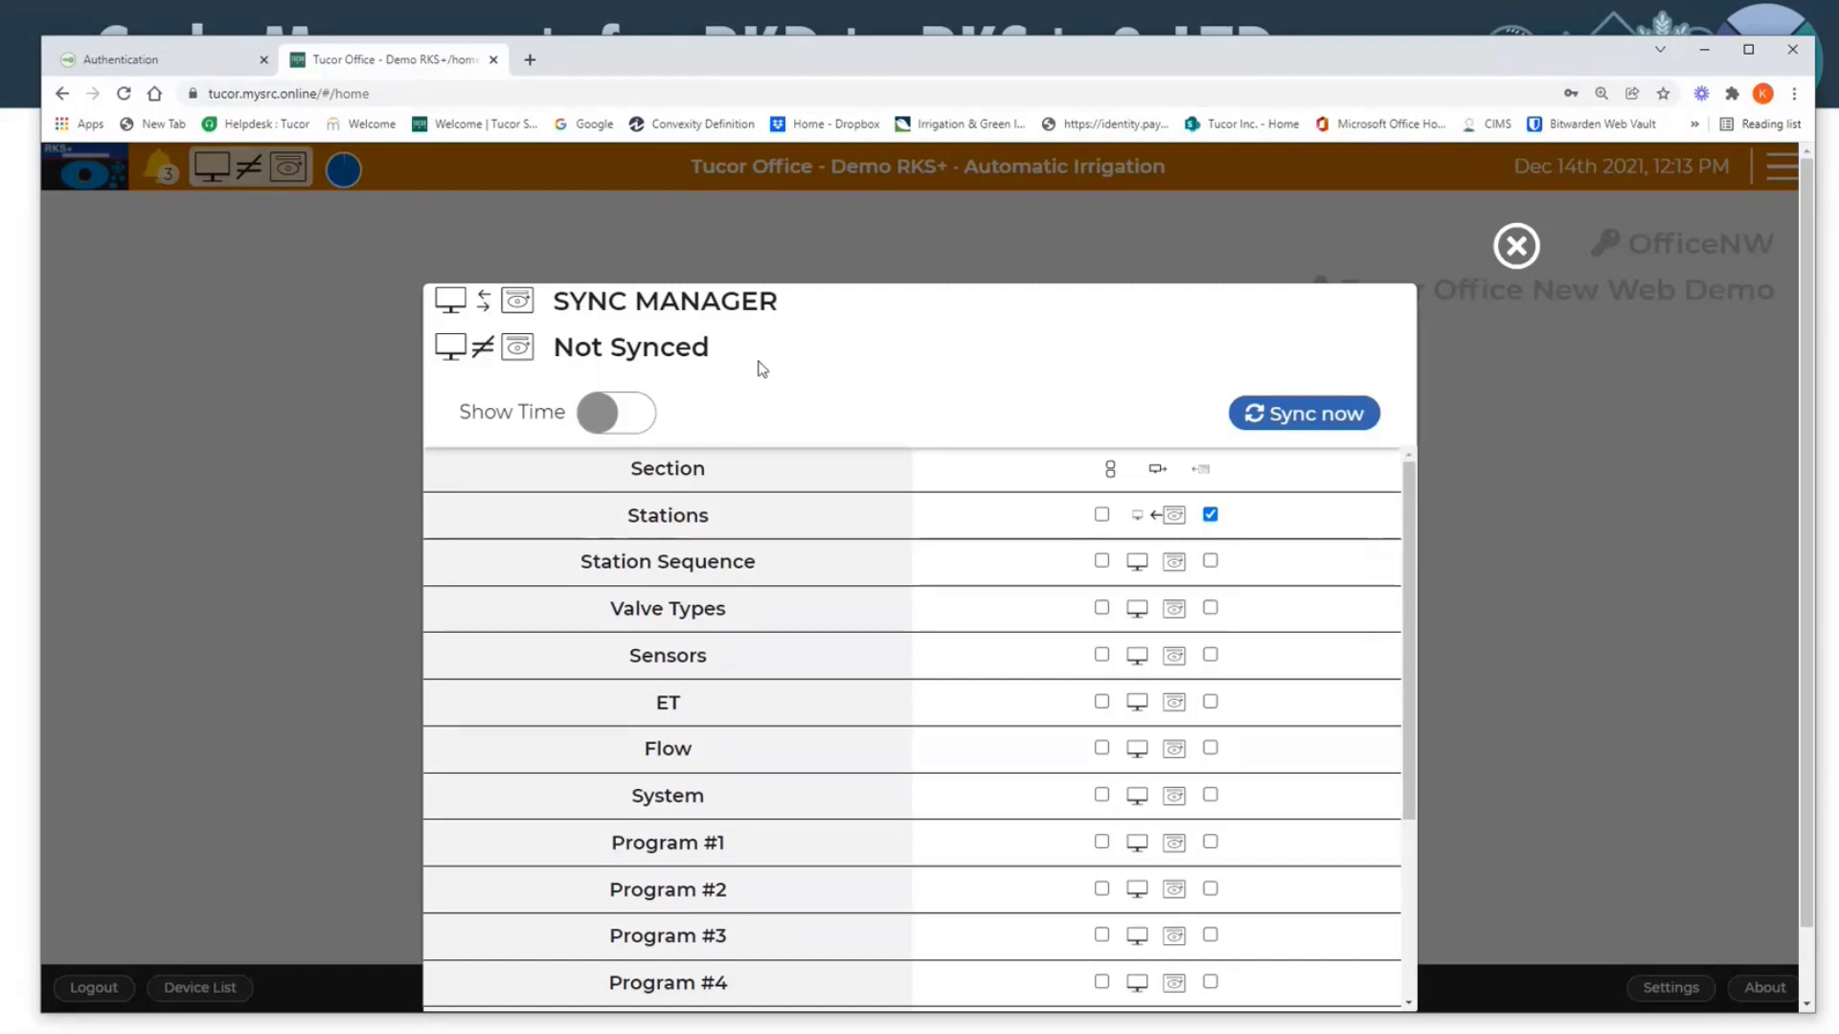
pyautogui.scroll(-1, 759, 383)
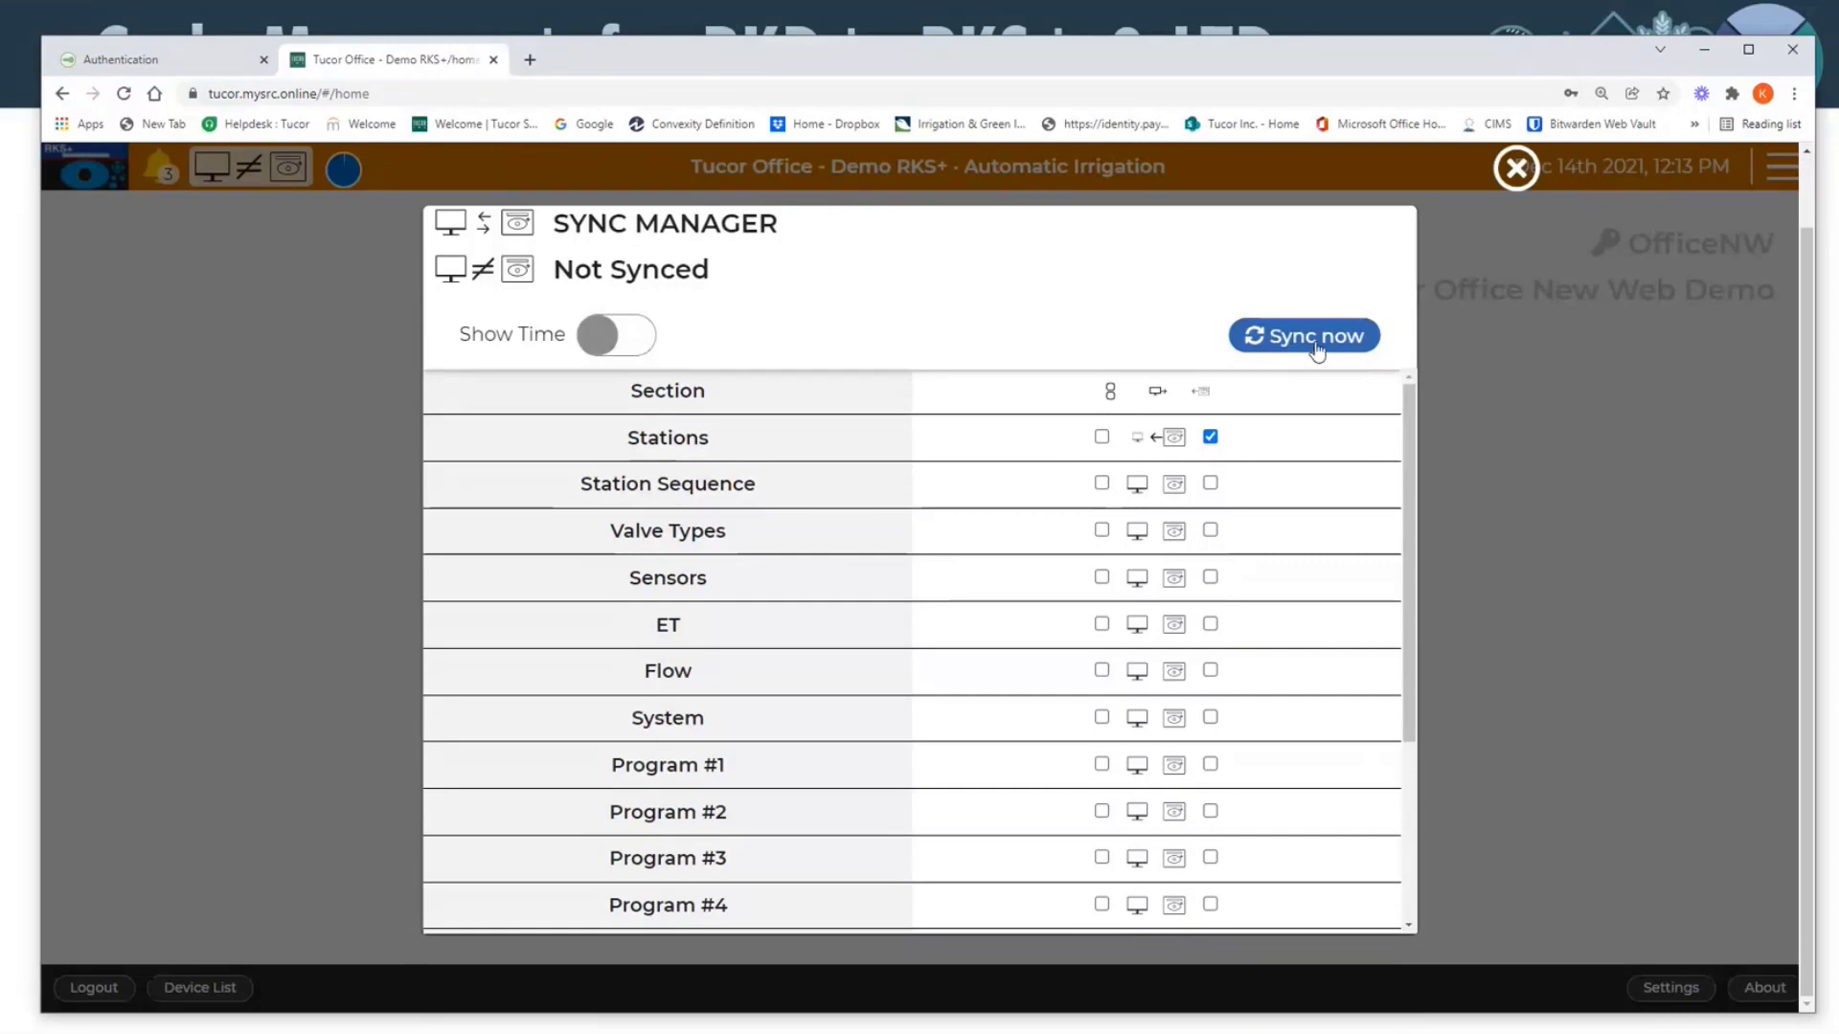
pyautogui.scroll(-3, 710, 509)
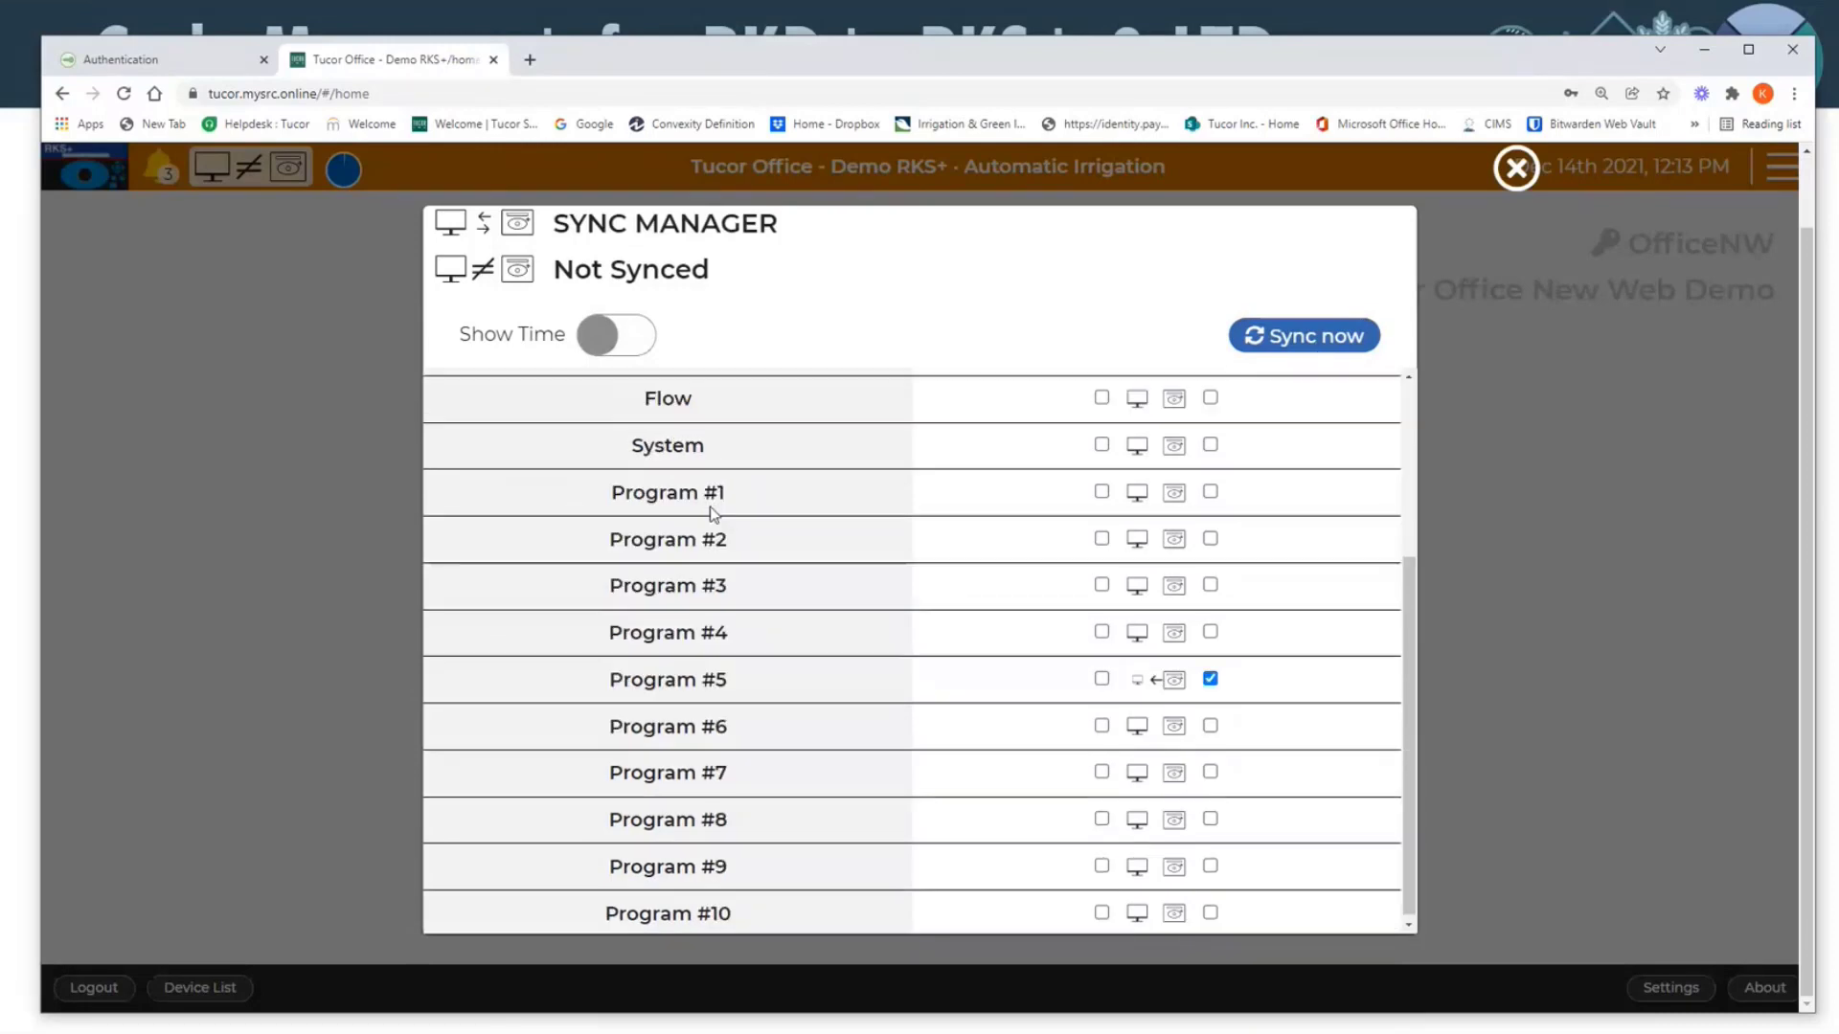
pyautogui.scroll(1, 711, 514)
pyautogui.scroll(2, 712, 514)
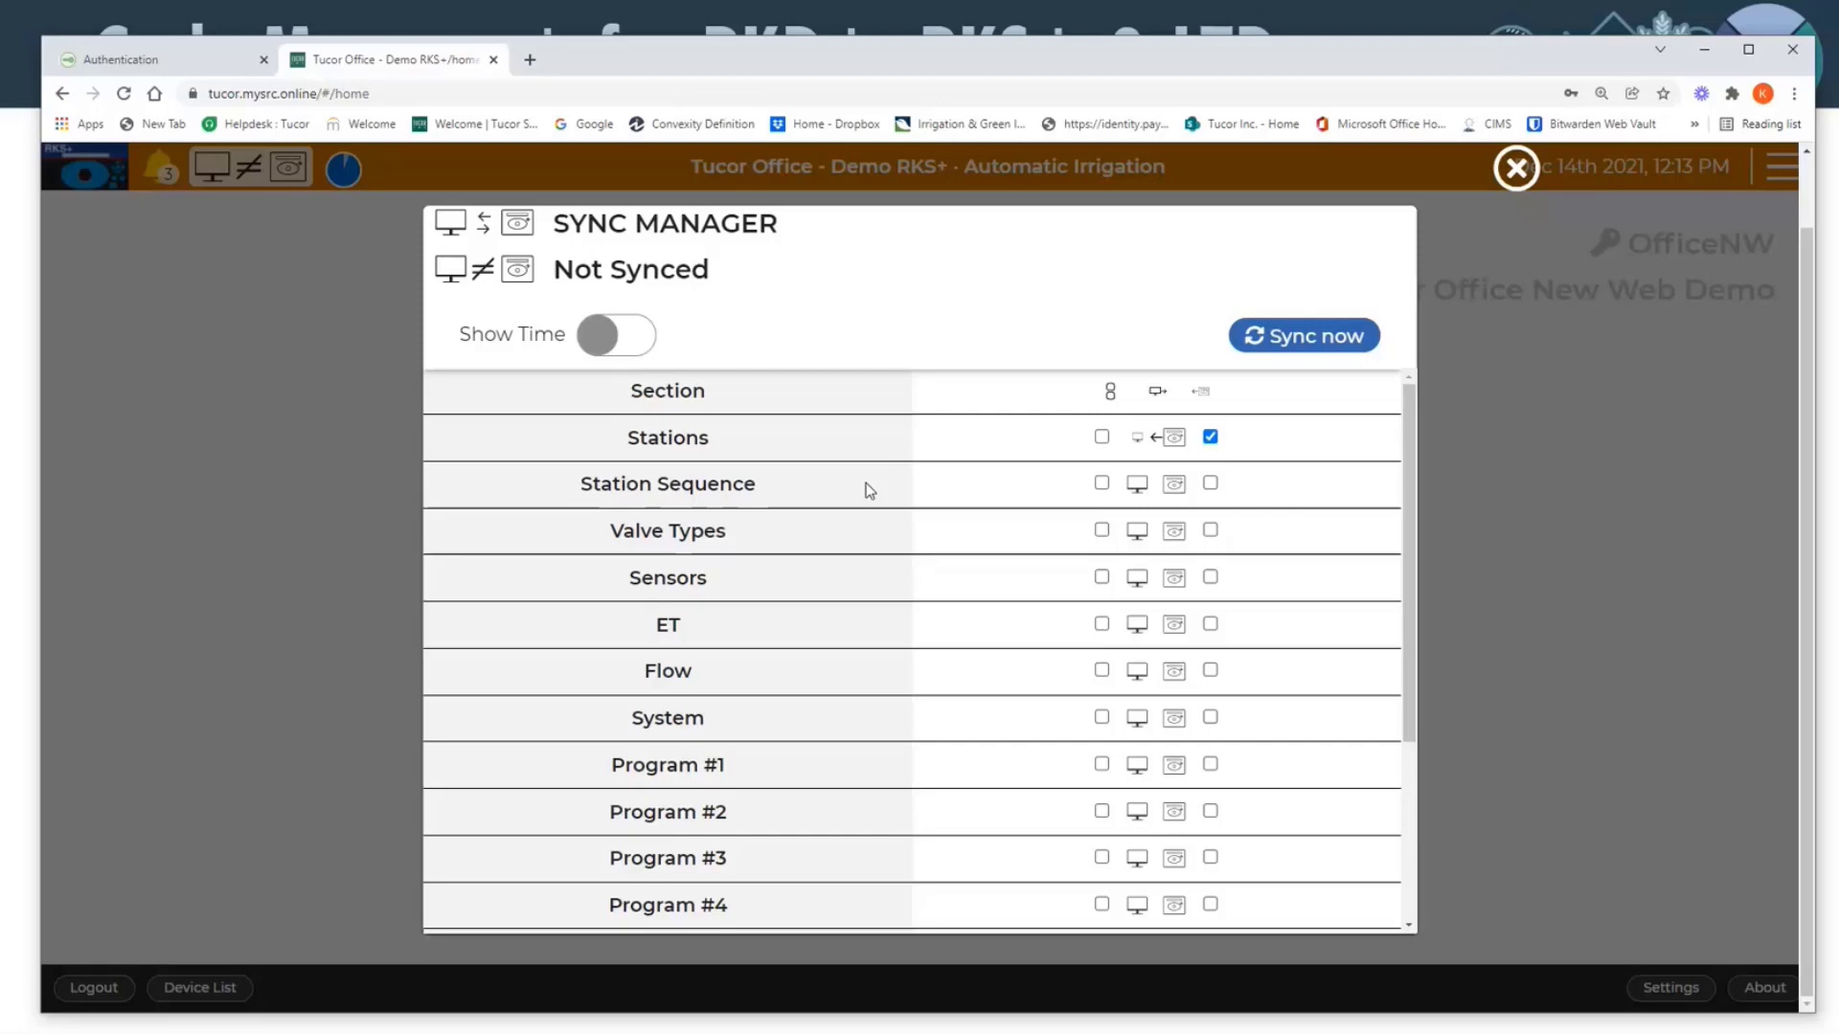
pyautogui.scroll(-1, 870, 491)
pyautogui.scroll(-1, 869, 490)
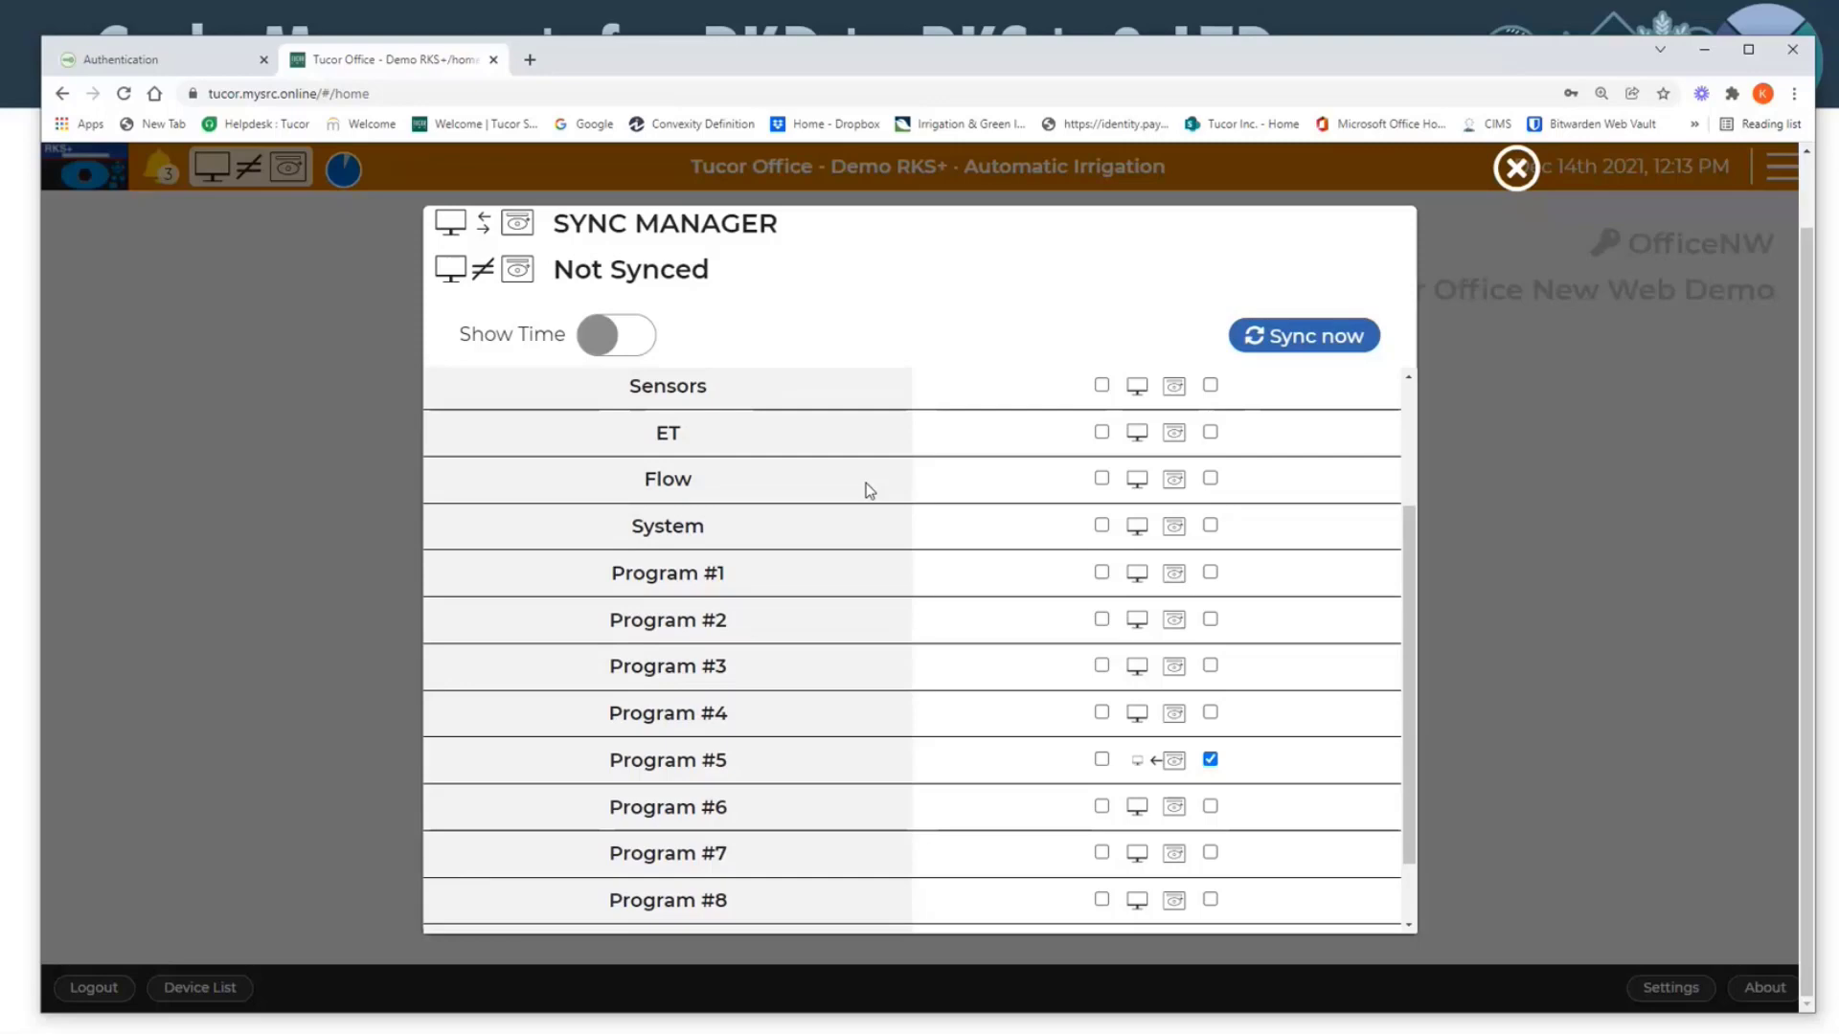
pyautogui.scroll(2, 868, 490)
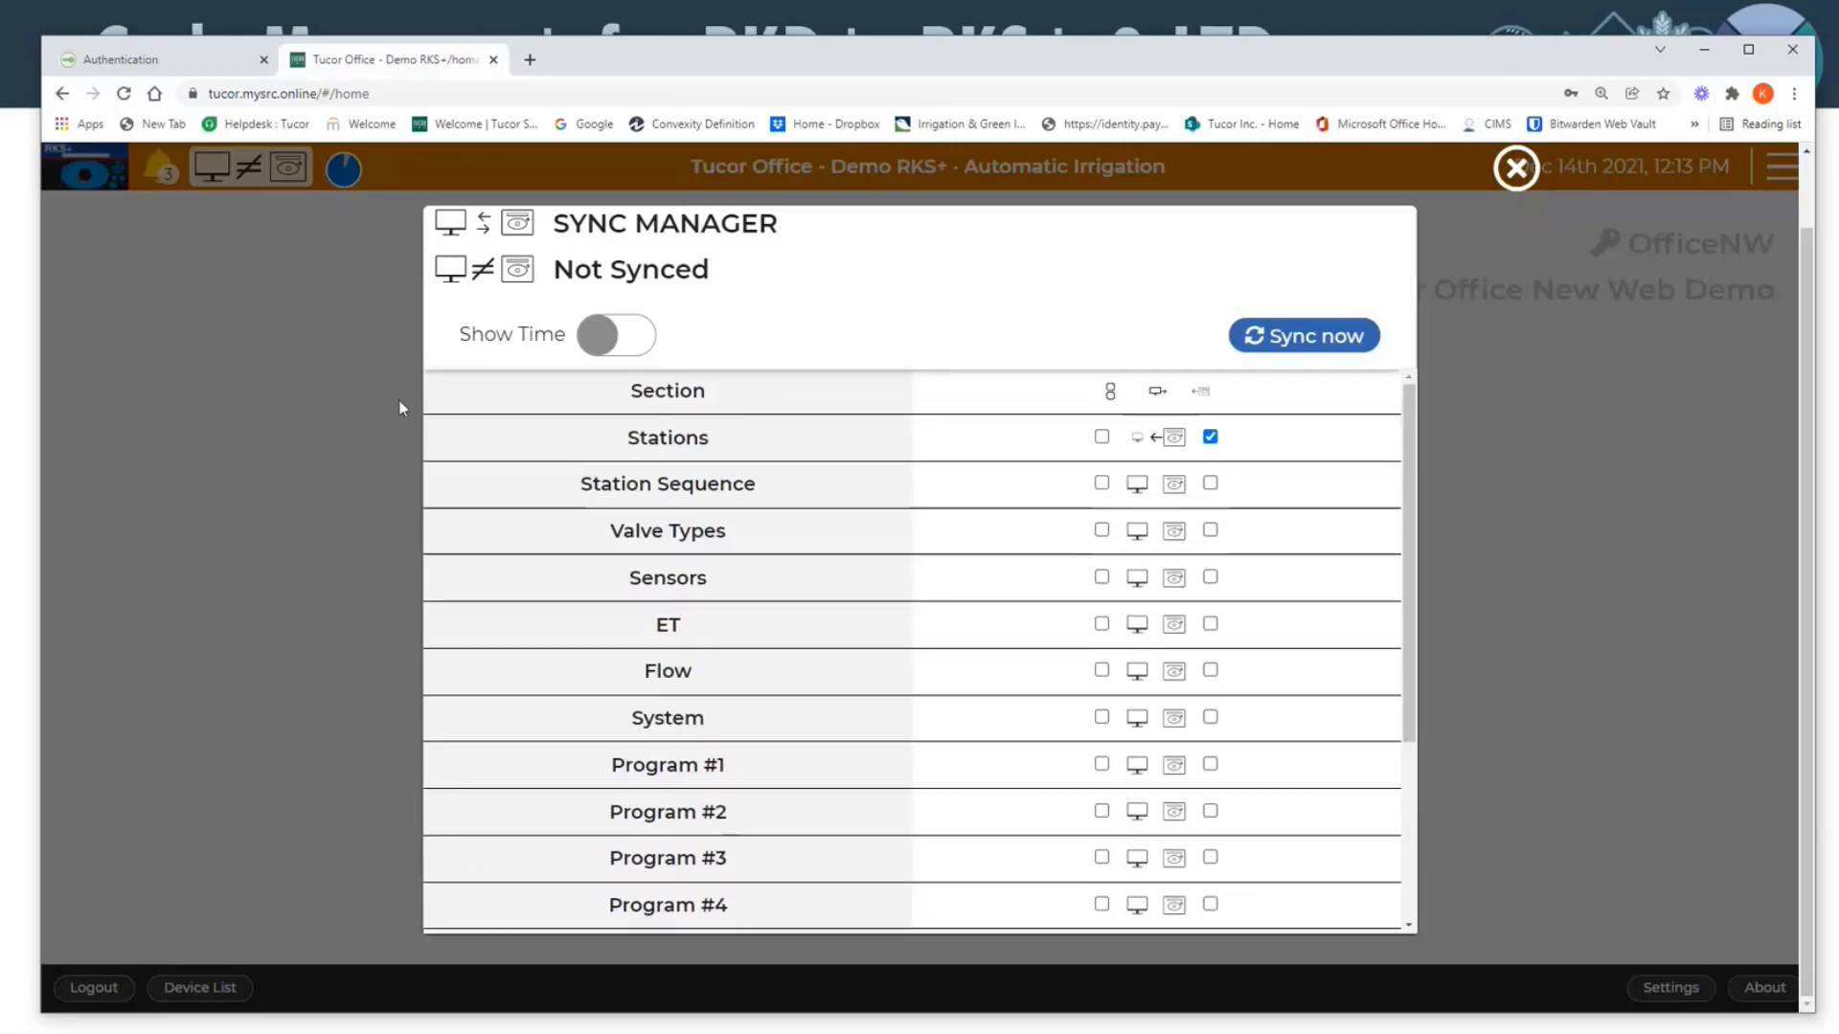
pyautogui.click(1514, 167)
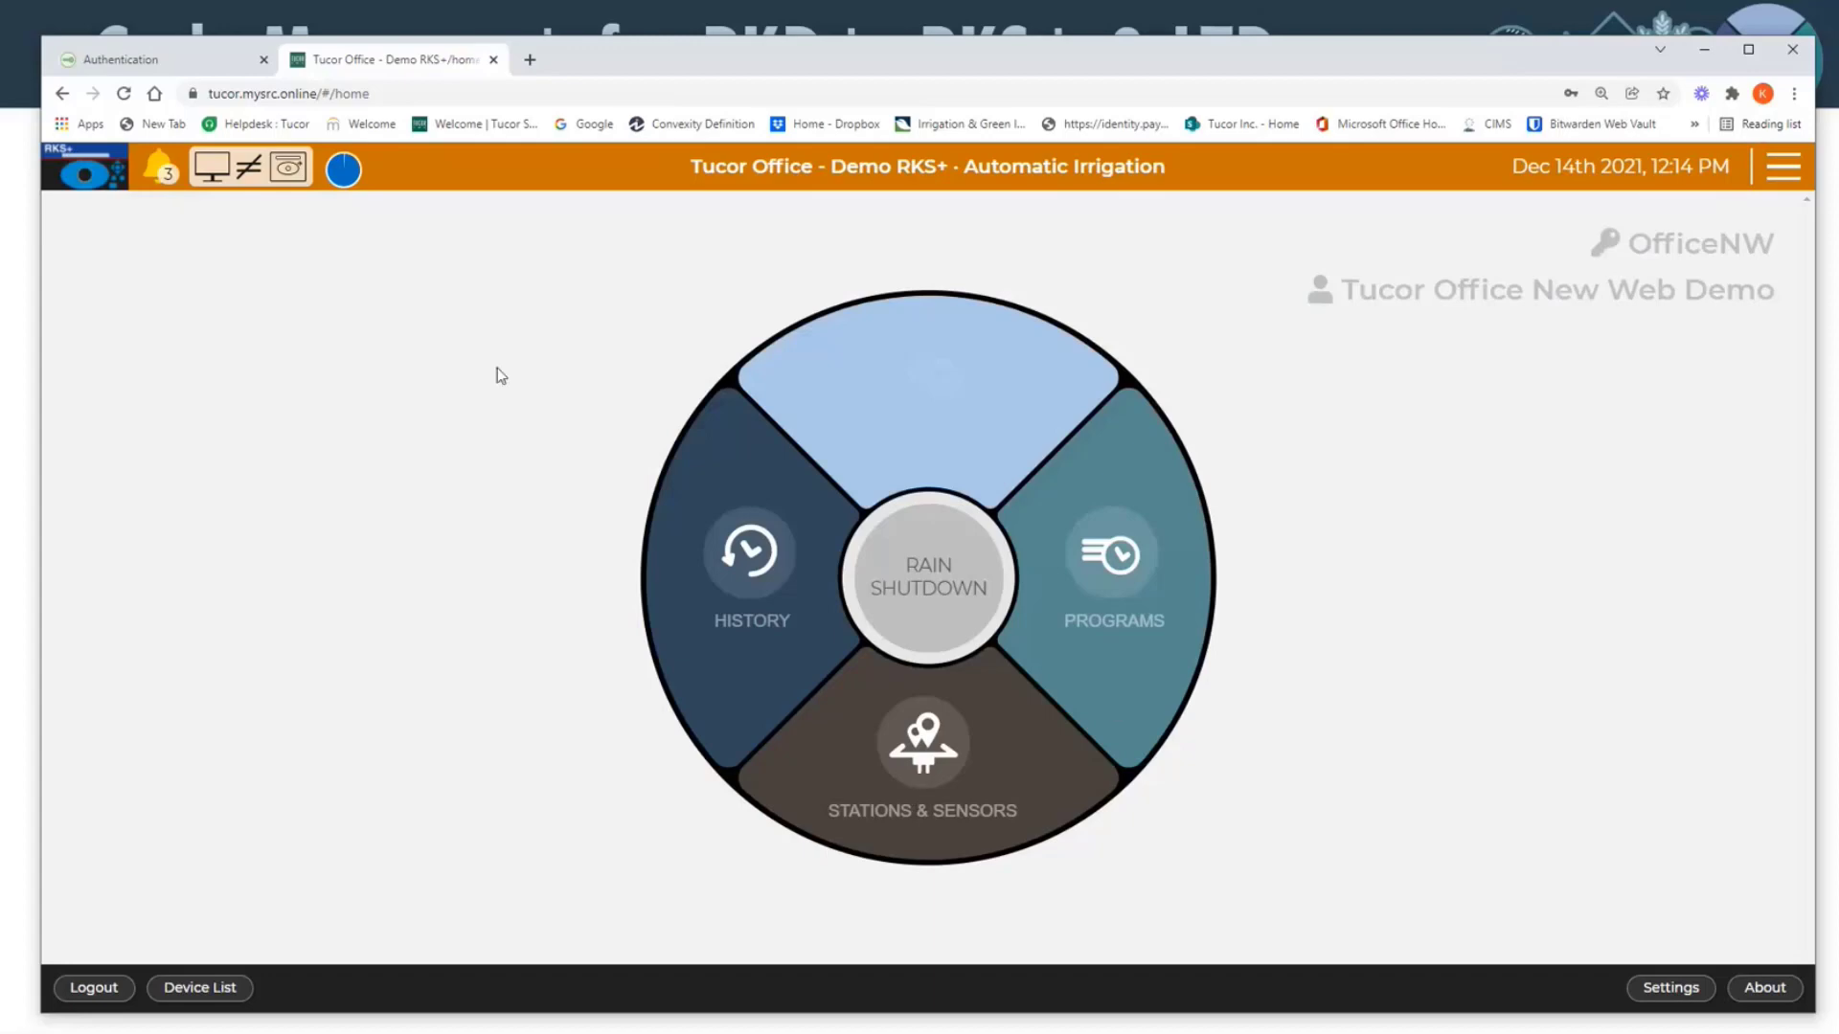
# Step: View the controller's programs overview and return to the home wheel
pyautogui.moveTo(354, 188)
pyautogui.click(1140, 625)
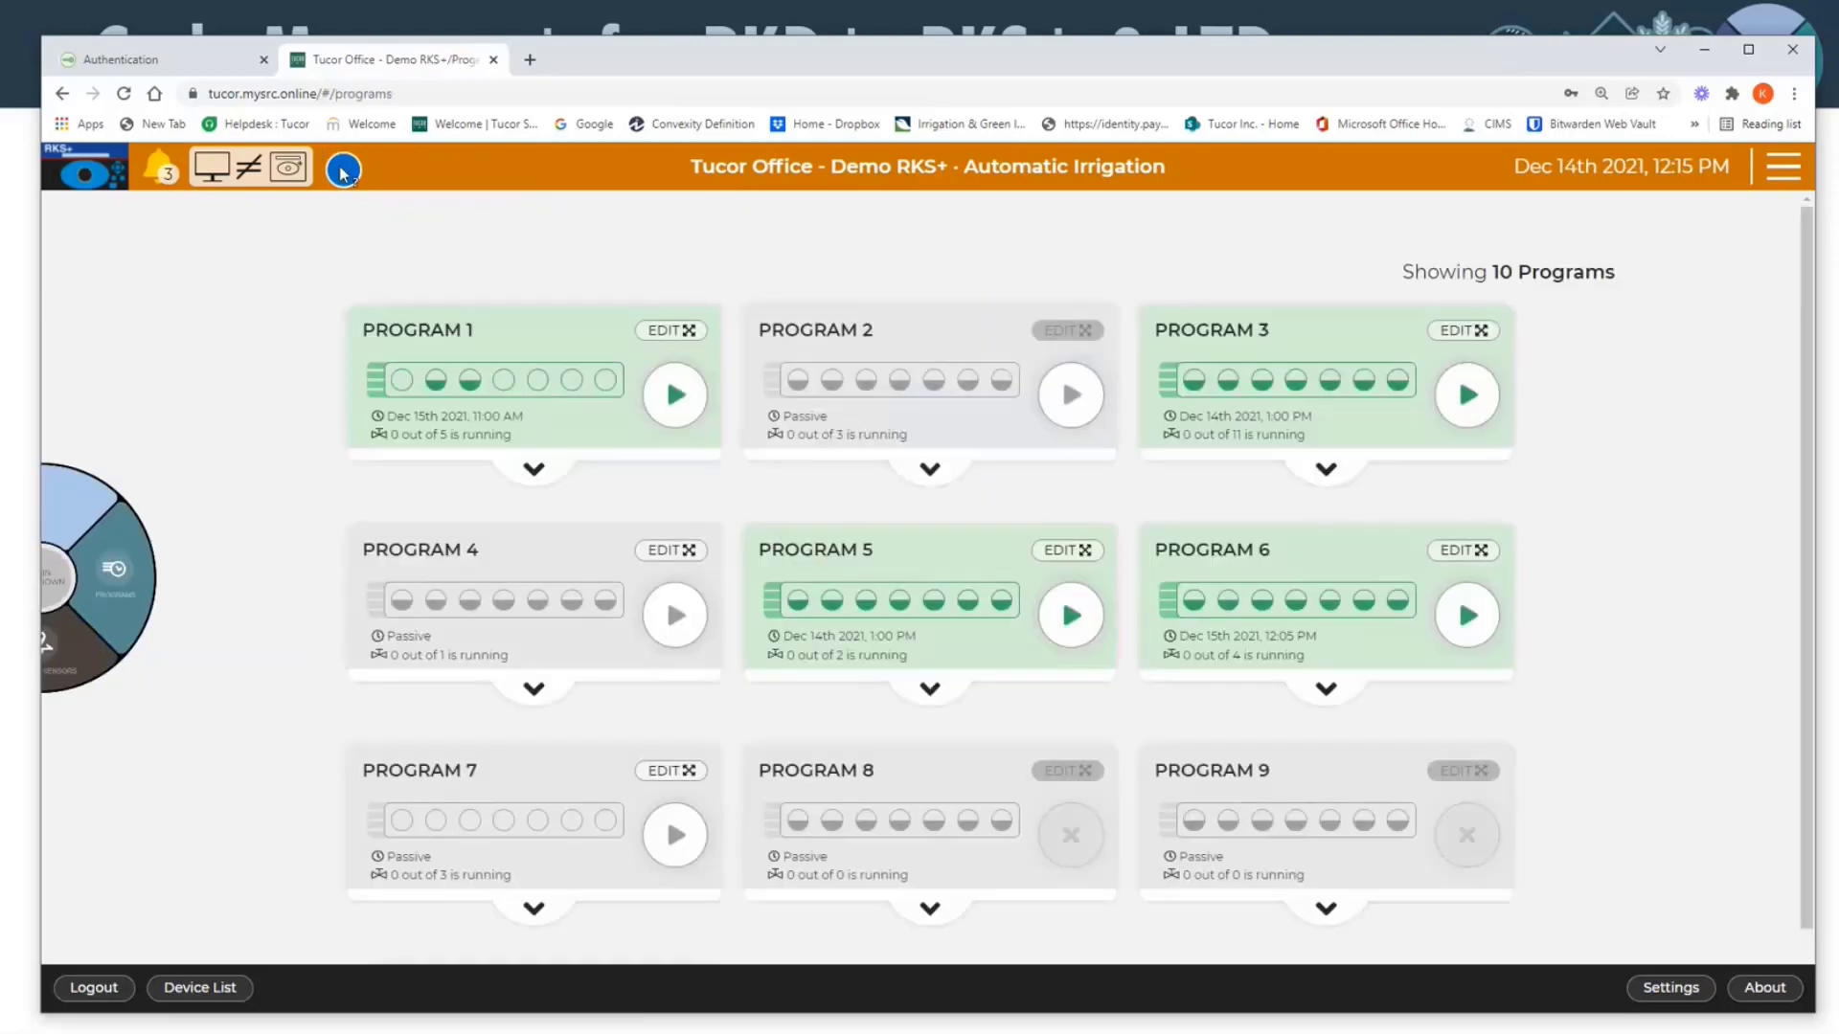
pyautogui.click(102, 665)
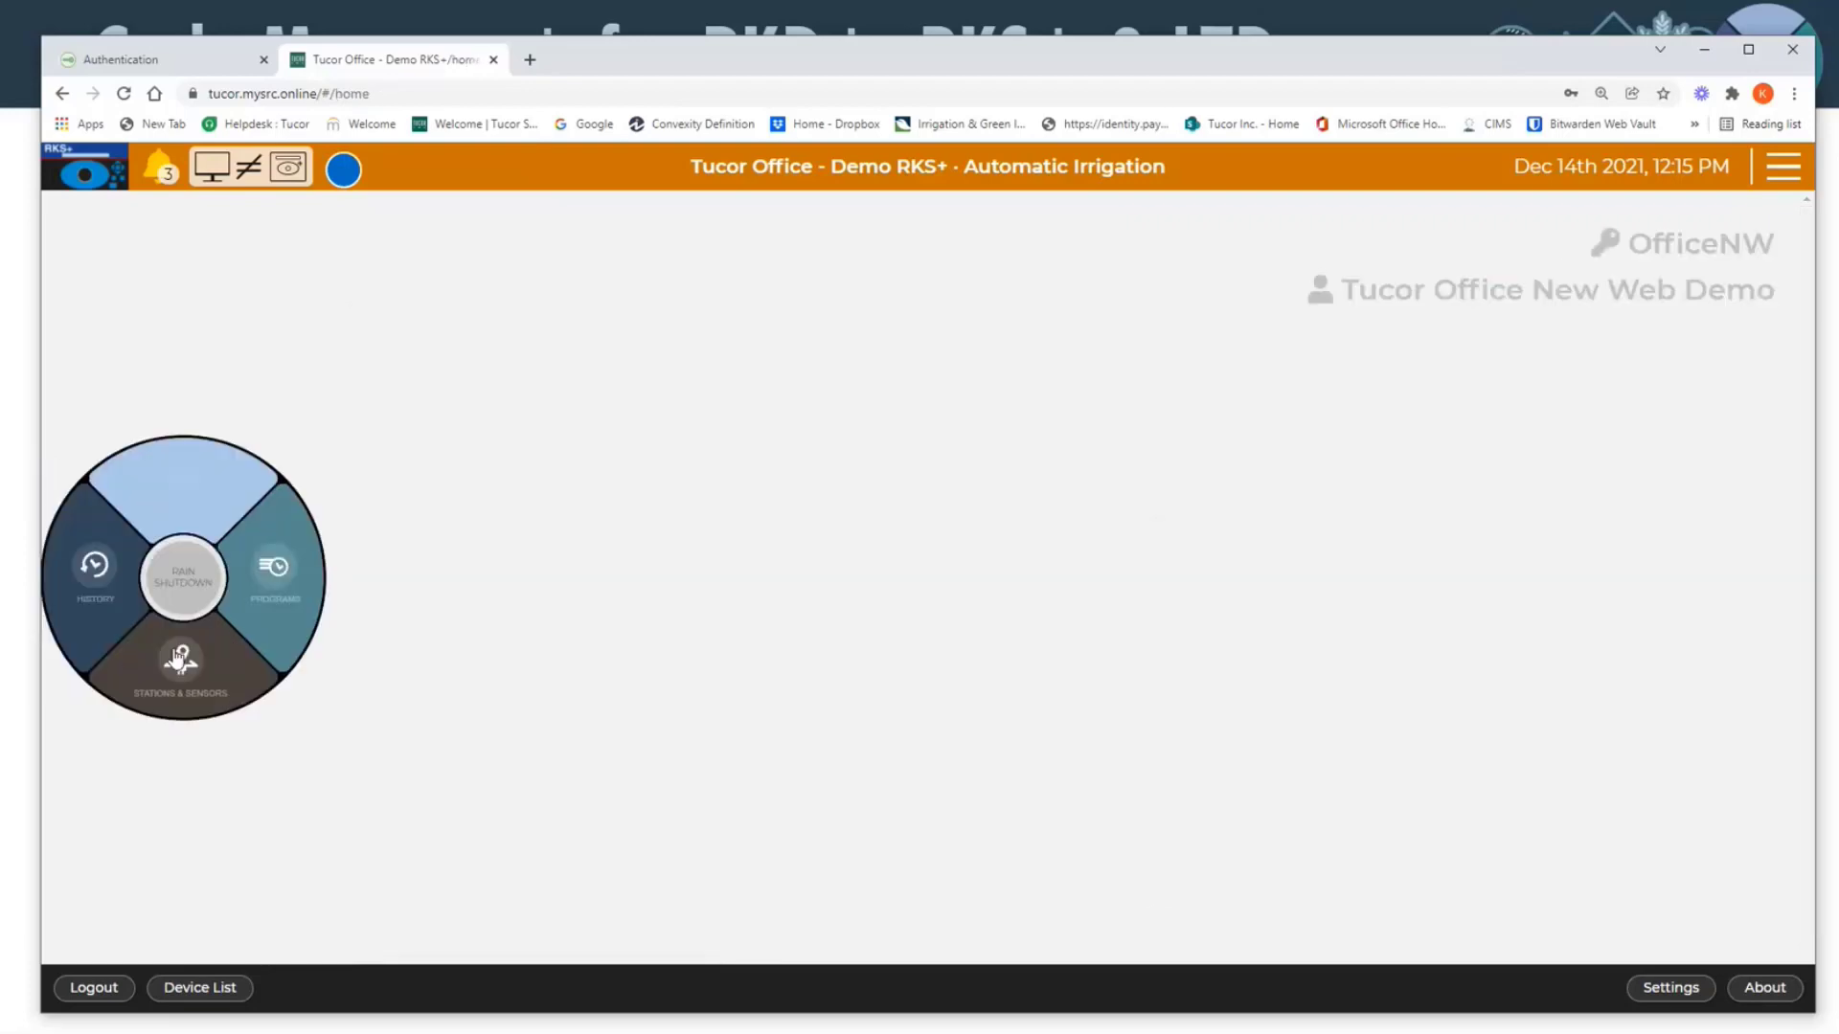
pyautogui.moveTo(352, 178)
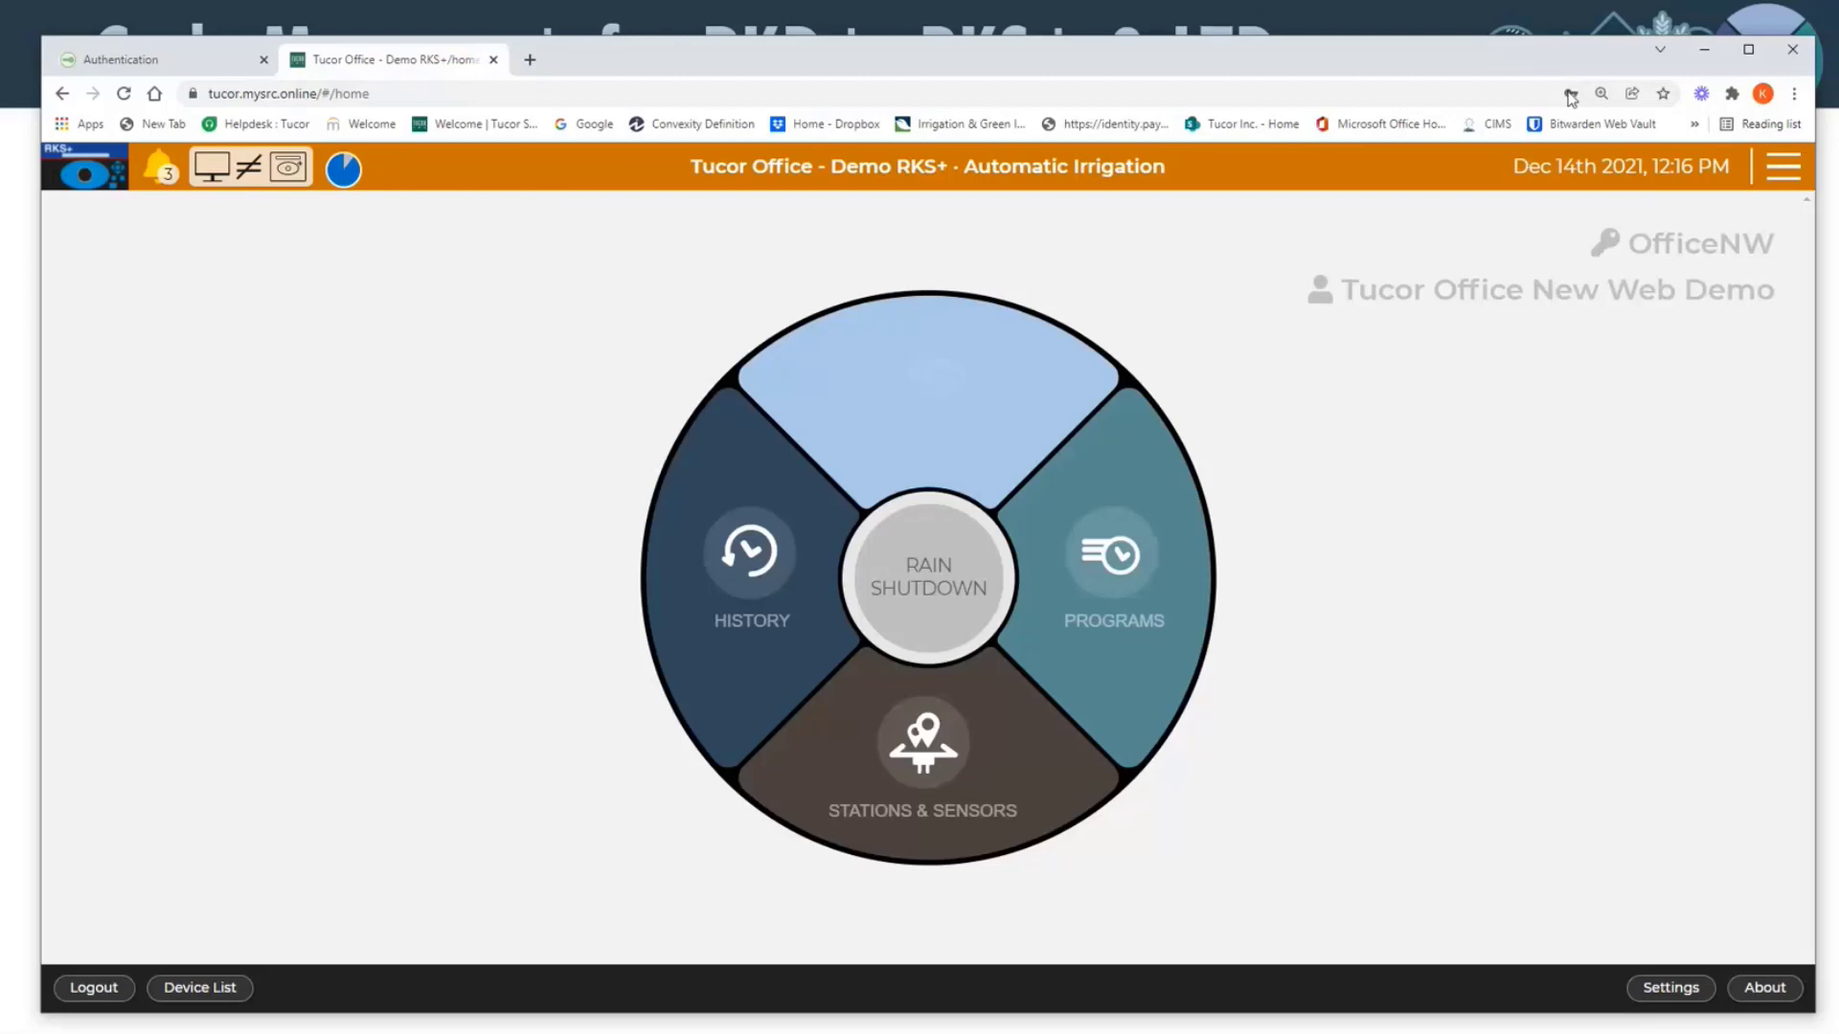
# Step: Open the overview of the controller's controls, alerts, flow, stations and programs
pyautogui.moveTo(1539, 61); pyautogui.dragTo(1509, 63)
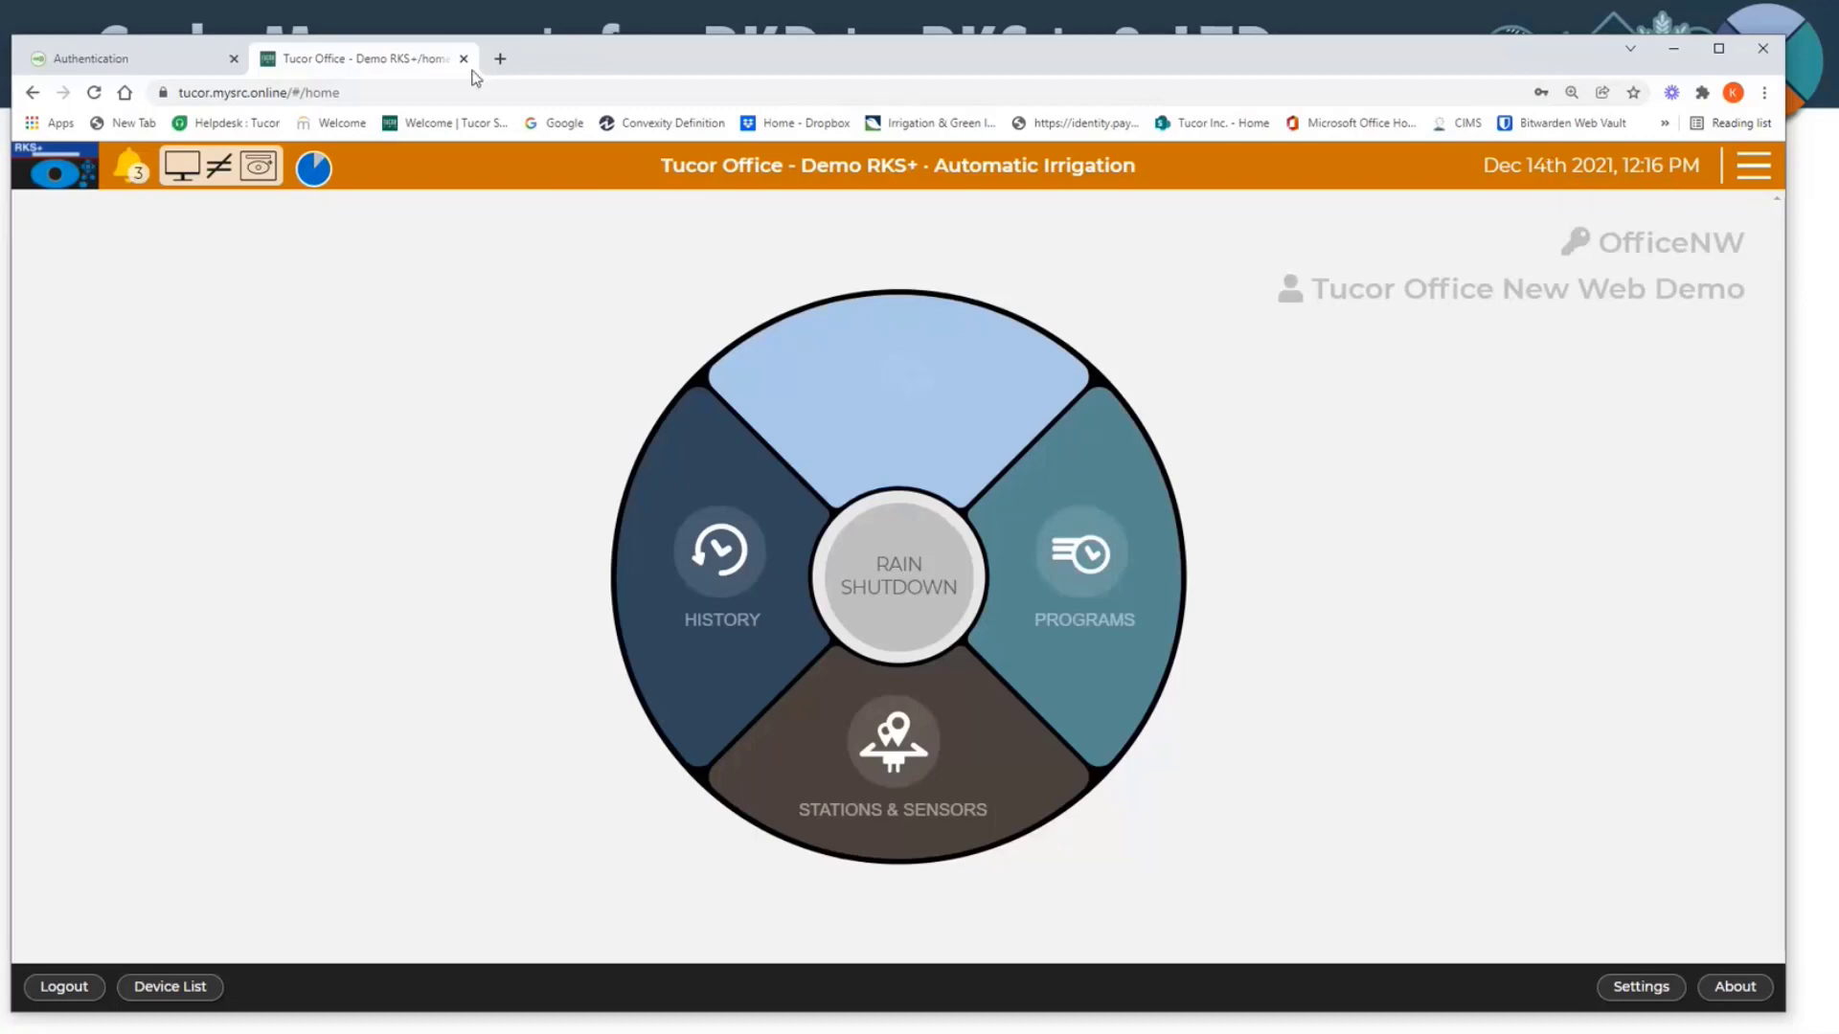
pyautogui.moveTo(538, 64); pyautogui.dragTo(561, 65)
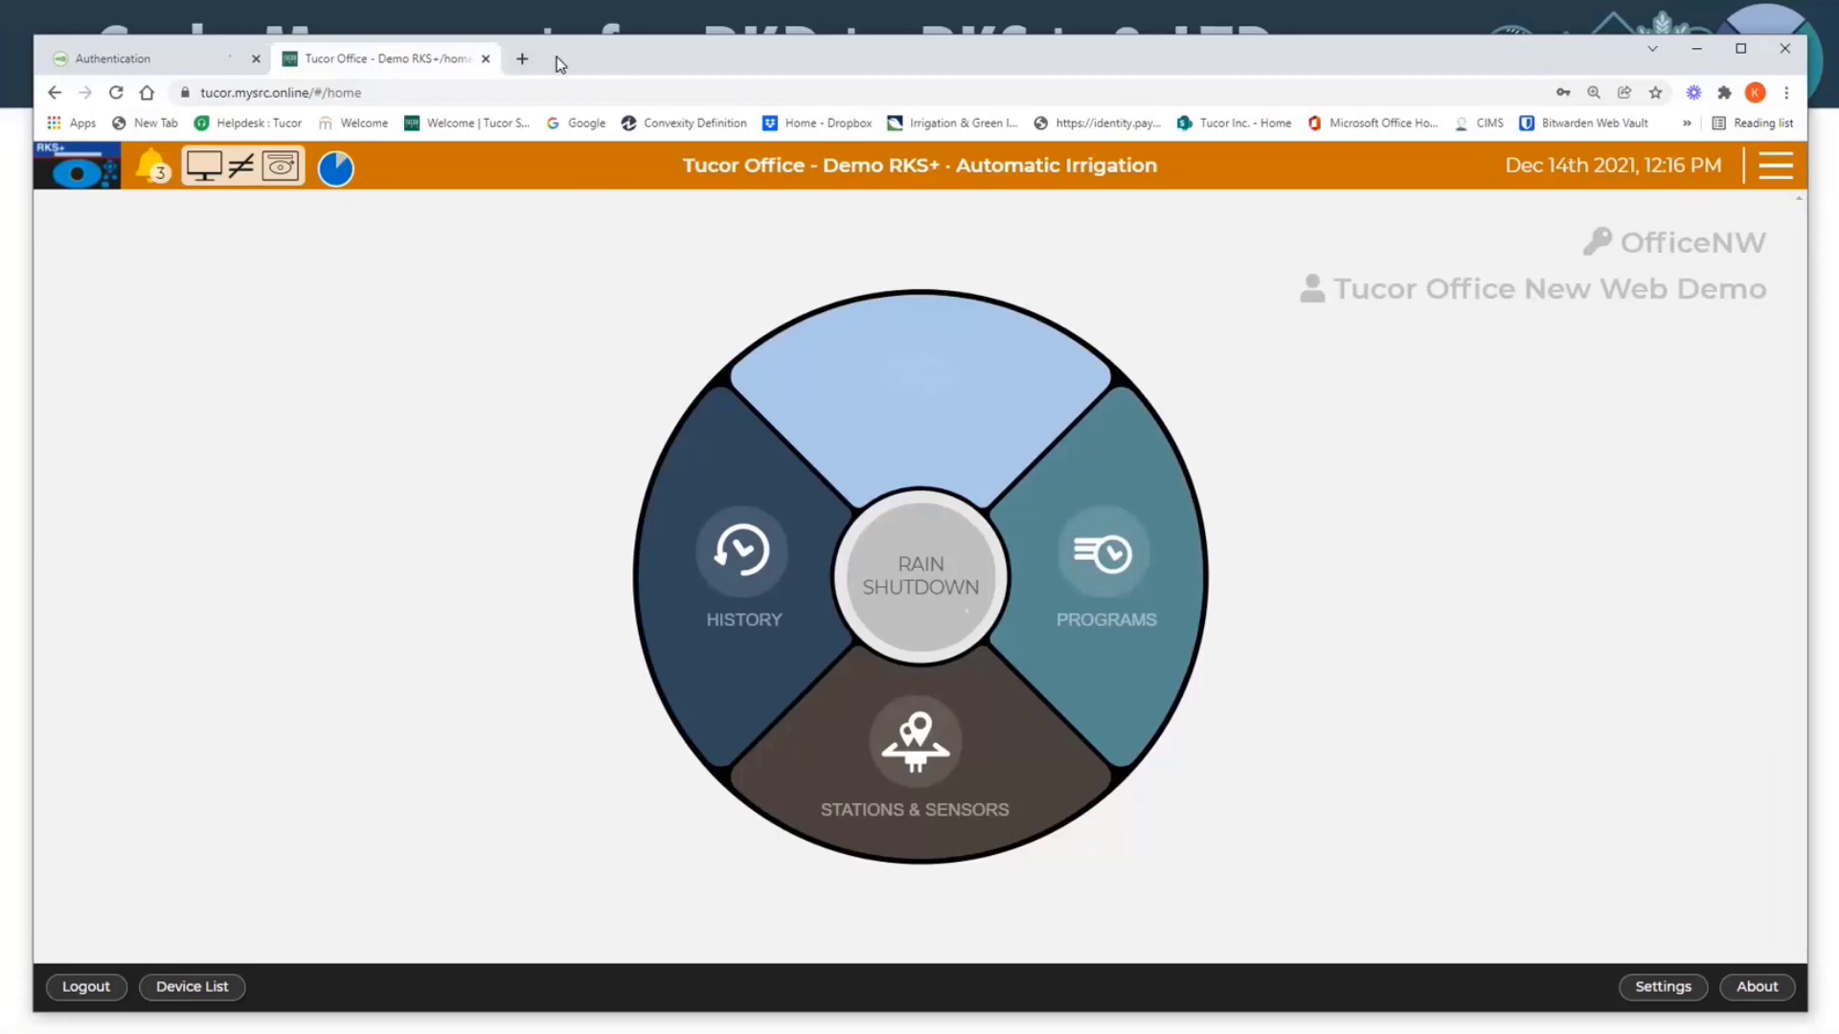
pyautogui.click(1777, 167)
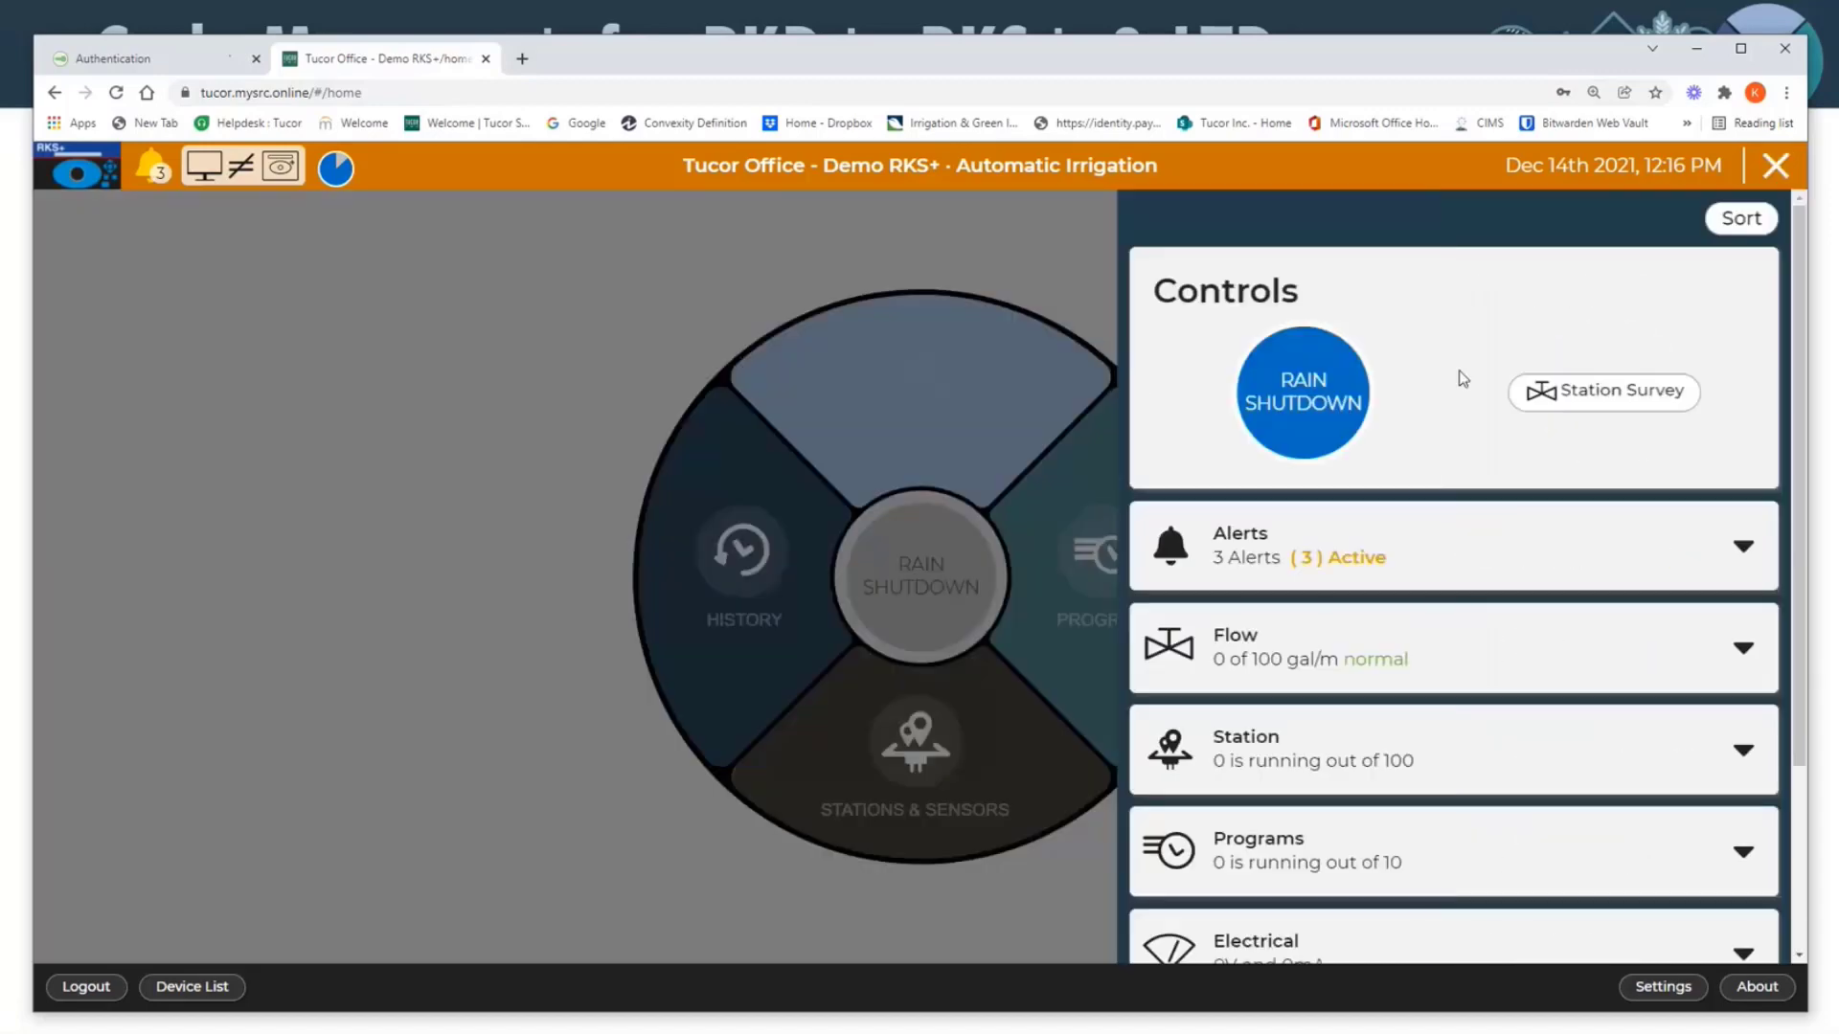
# Step: Look through the overview's controls, alerts, flow, station, programs, electrical, moisture and controller mode sections
pyautogui.scroll(-1, 1456, 376)
pyautogui.scroll(1, 1452, 376)
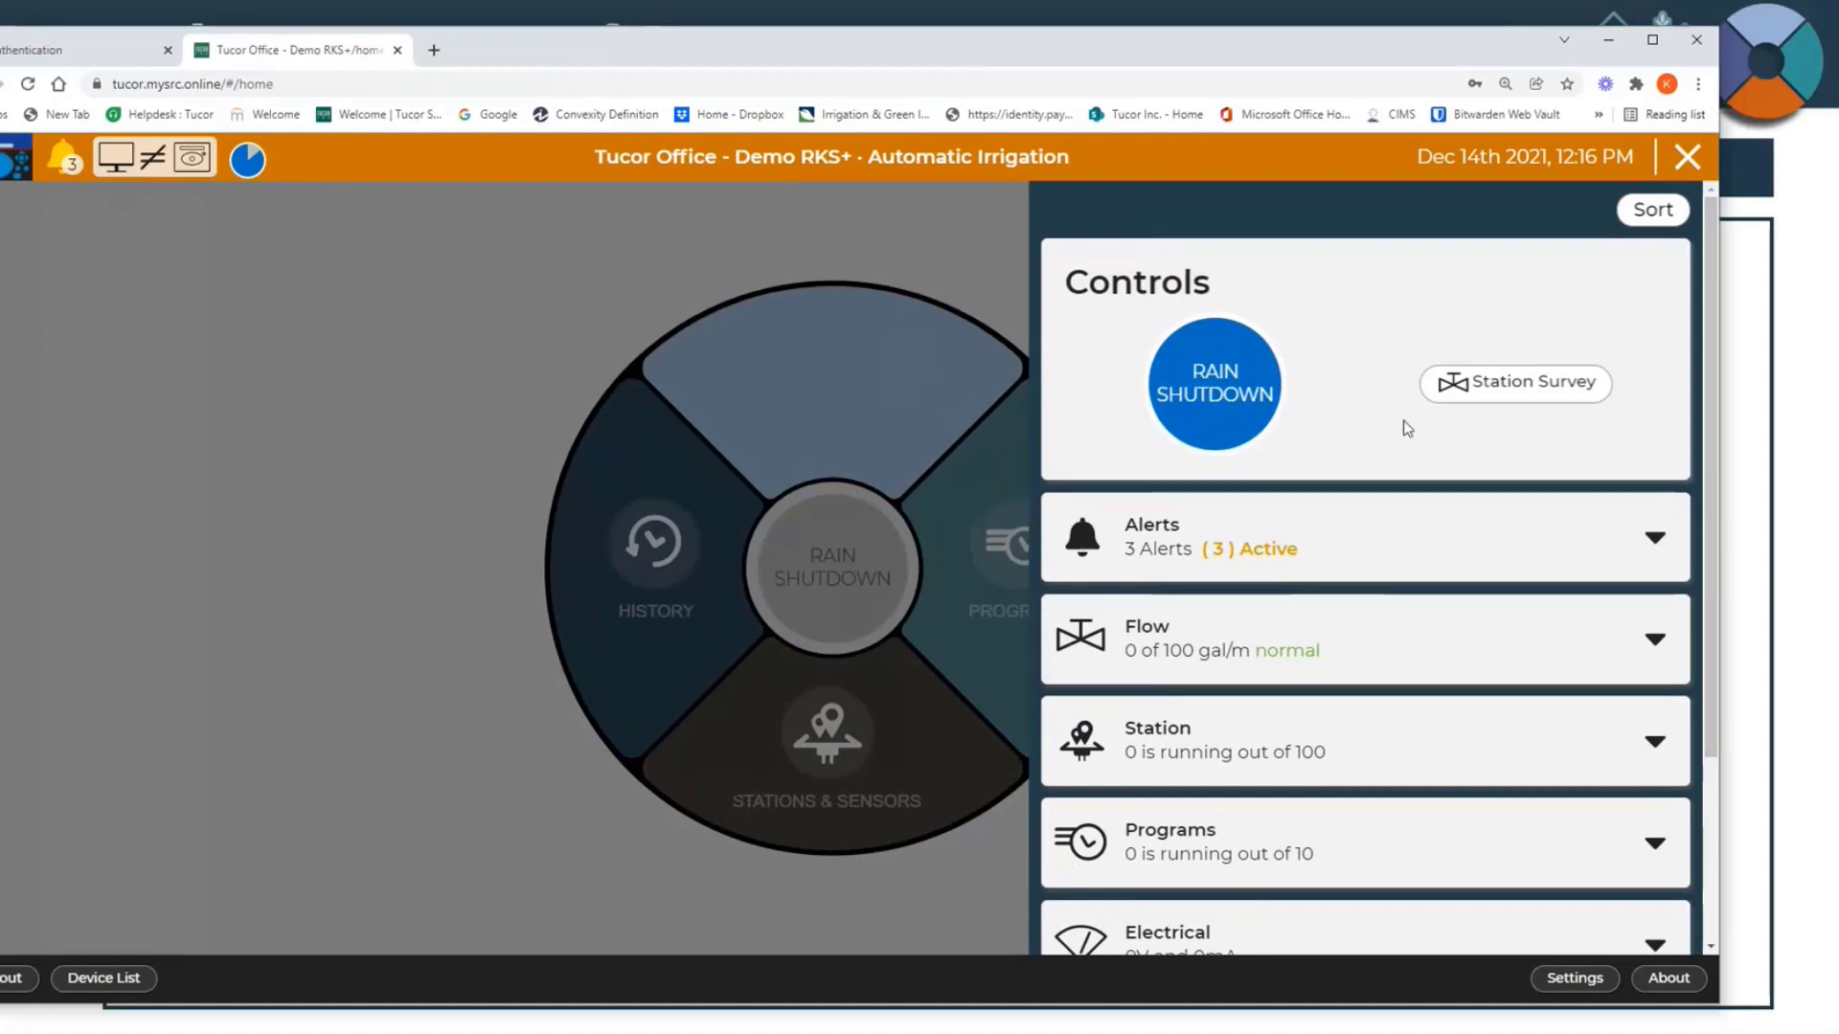
pyautogui.scroll(-2, 1400, 424)
pyautogui.scroll(1, 1394, 463)
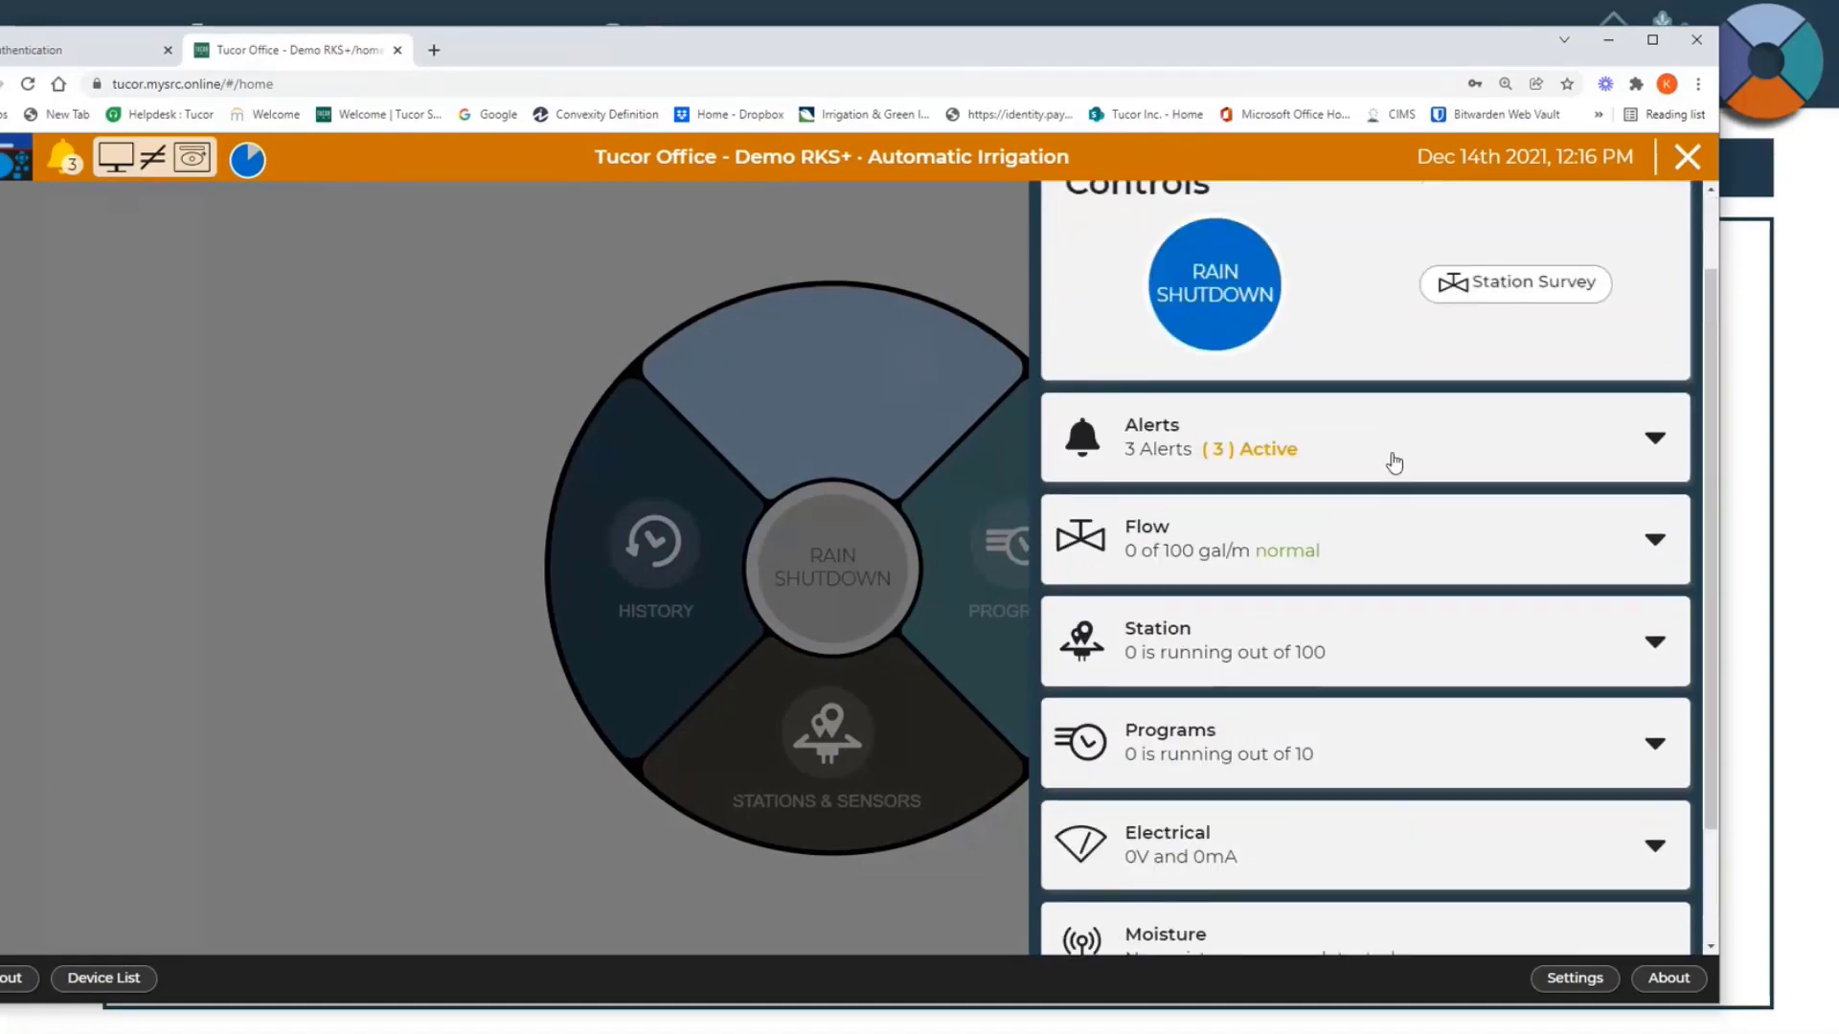
pyautogui.scroll(1, 1394, 463)
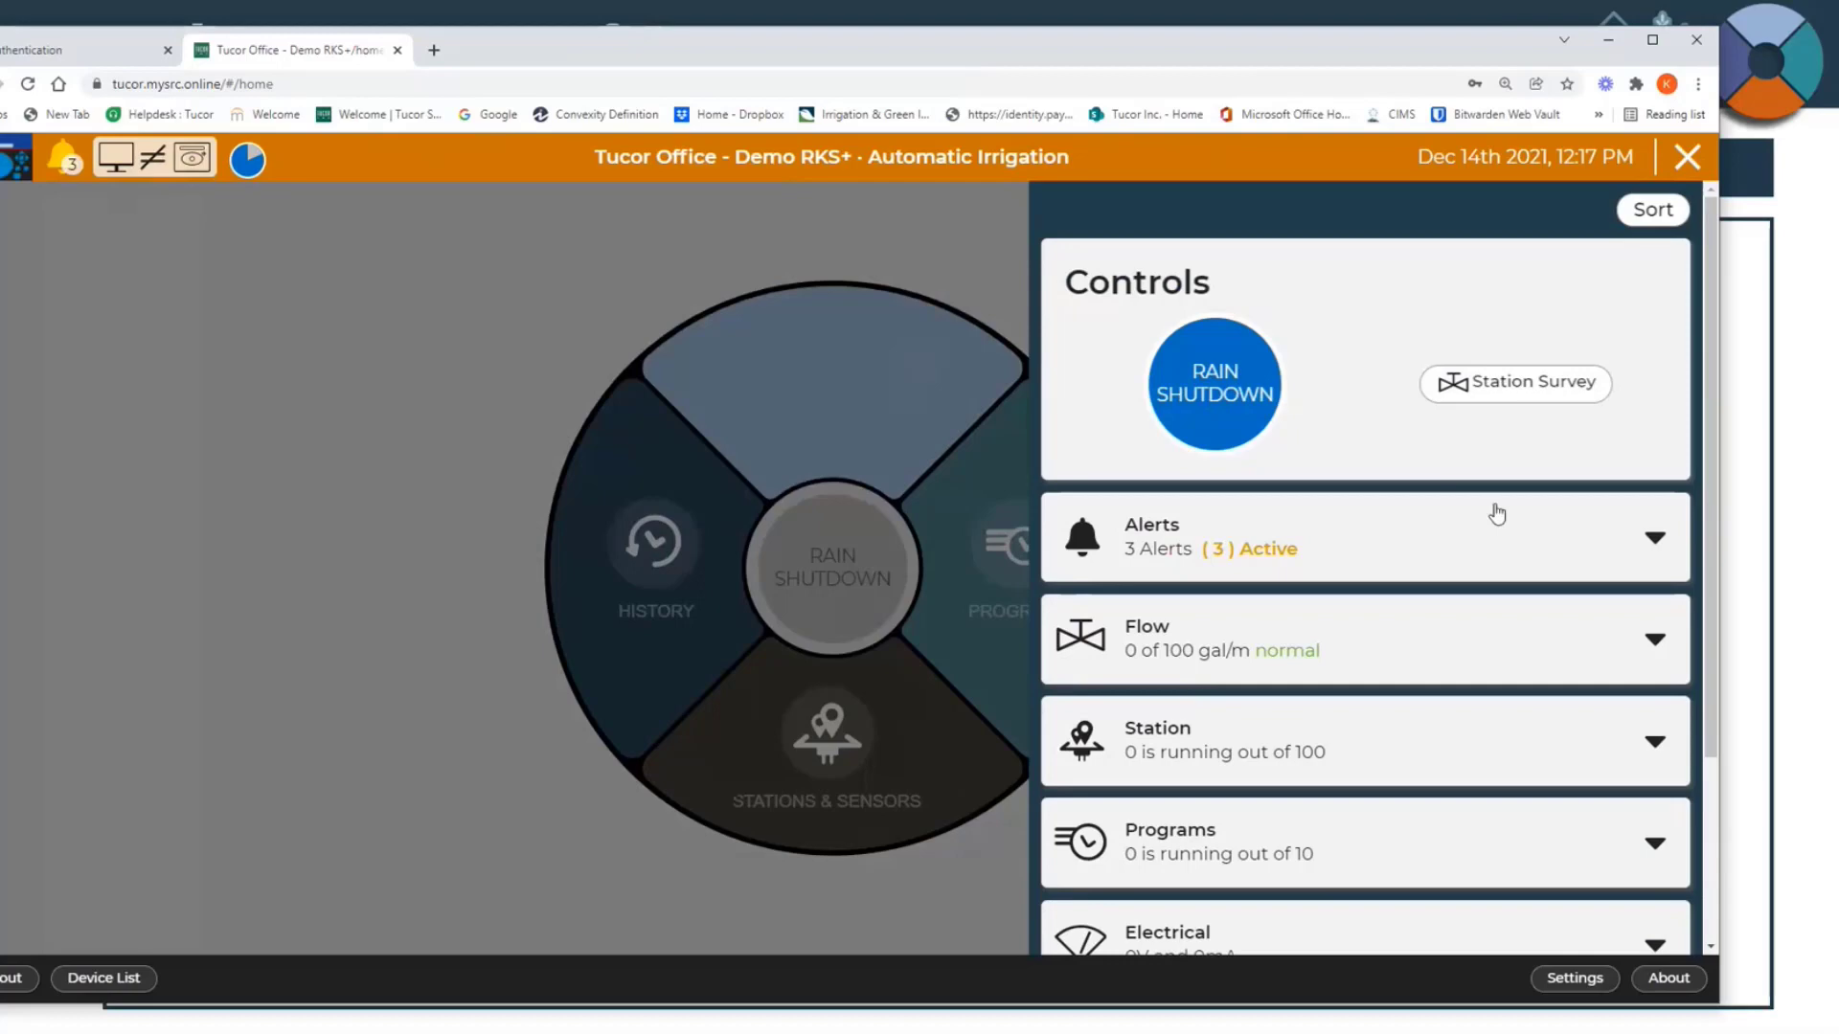
pyautogui.scroll(-3, 1494, 517)
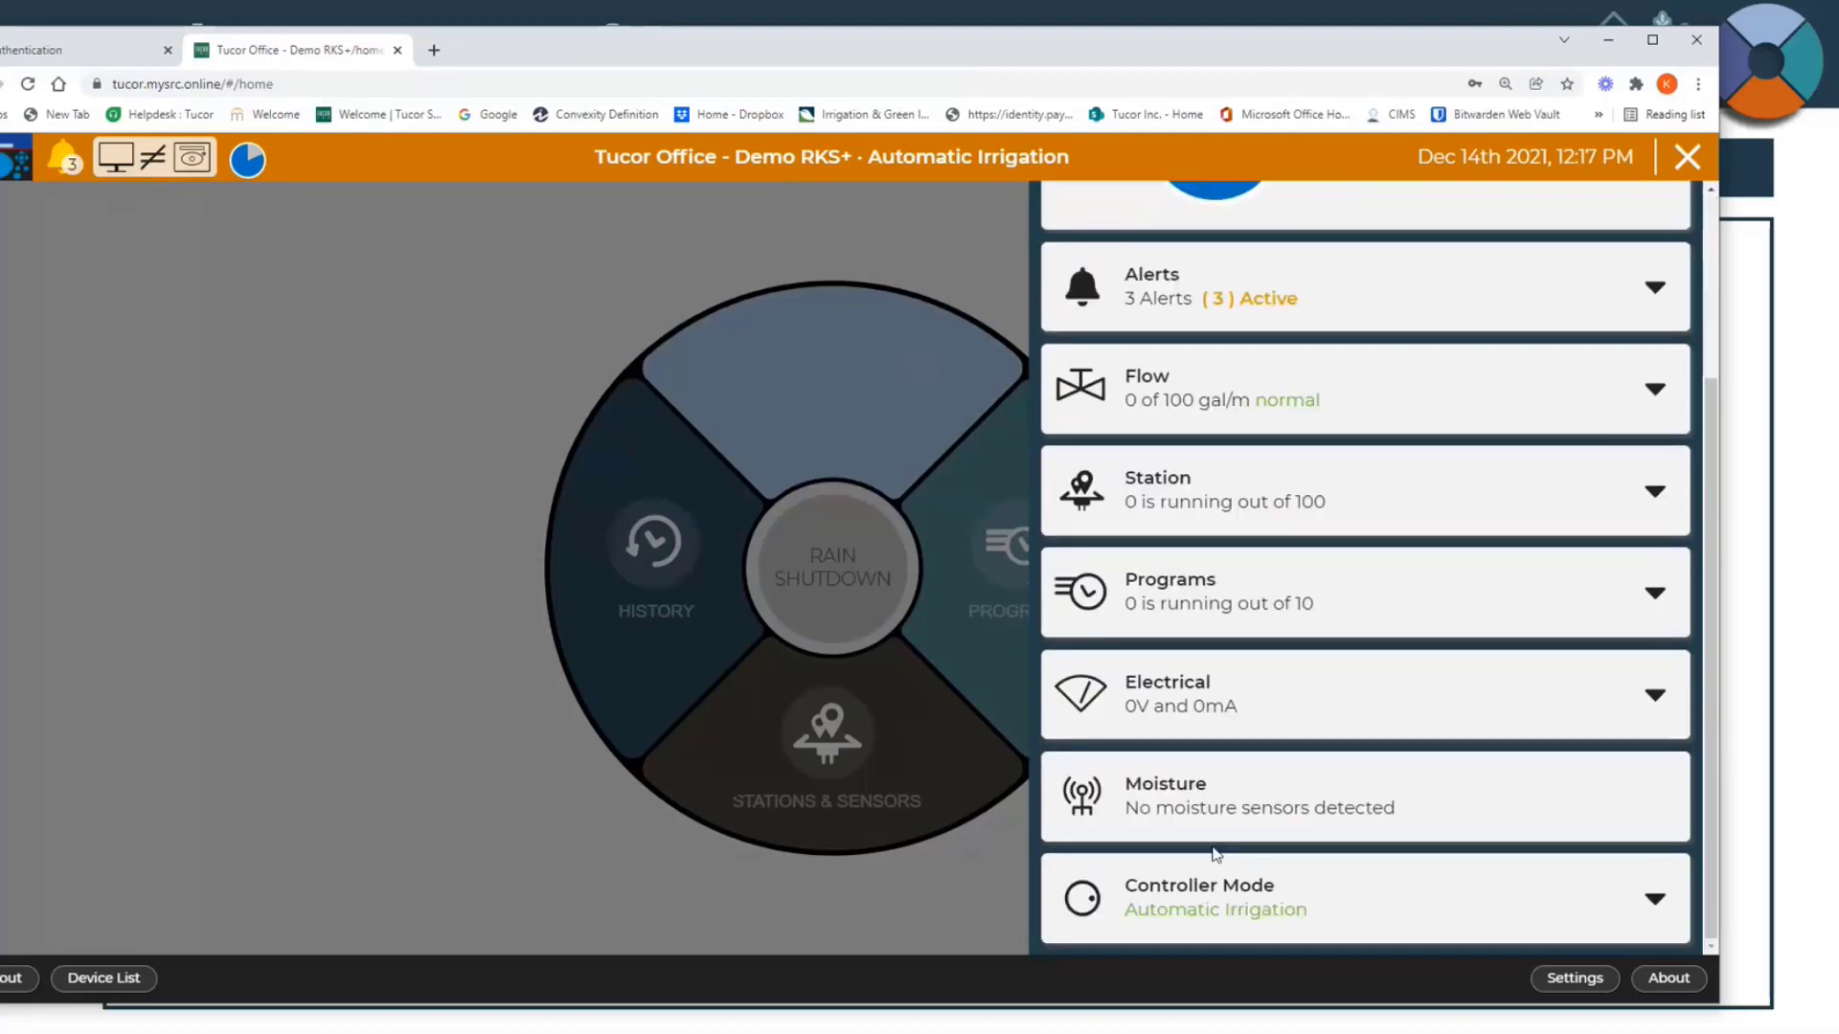
pyautogui.scroll(3, 1216, 855)
pyautogui.scroll(1, 1422, 586)
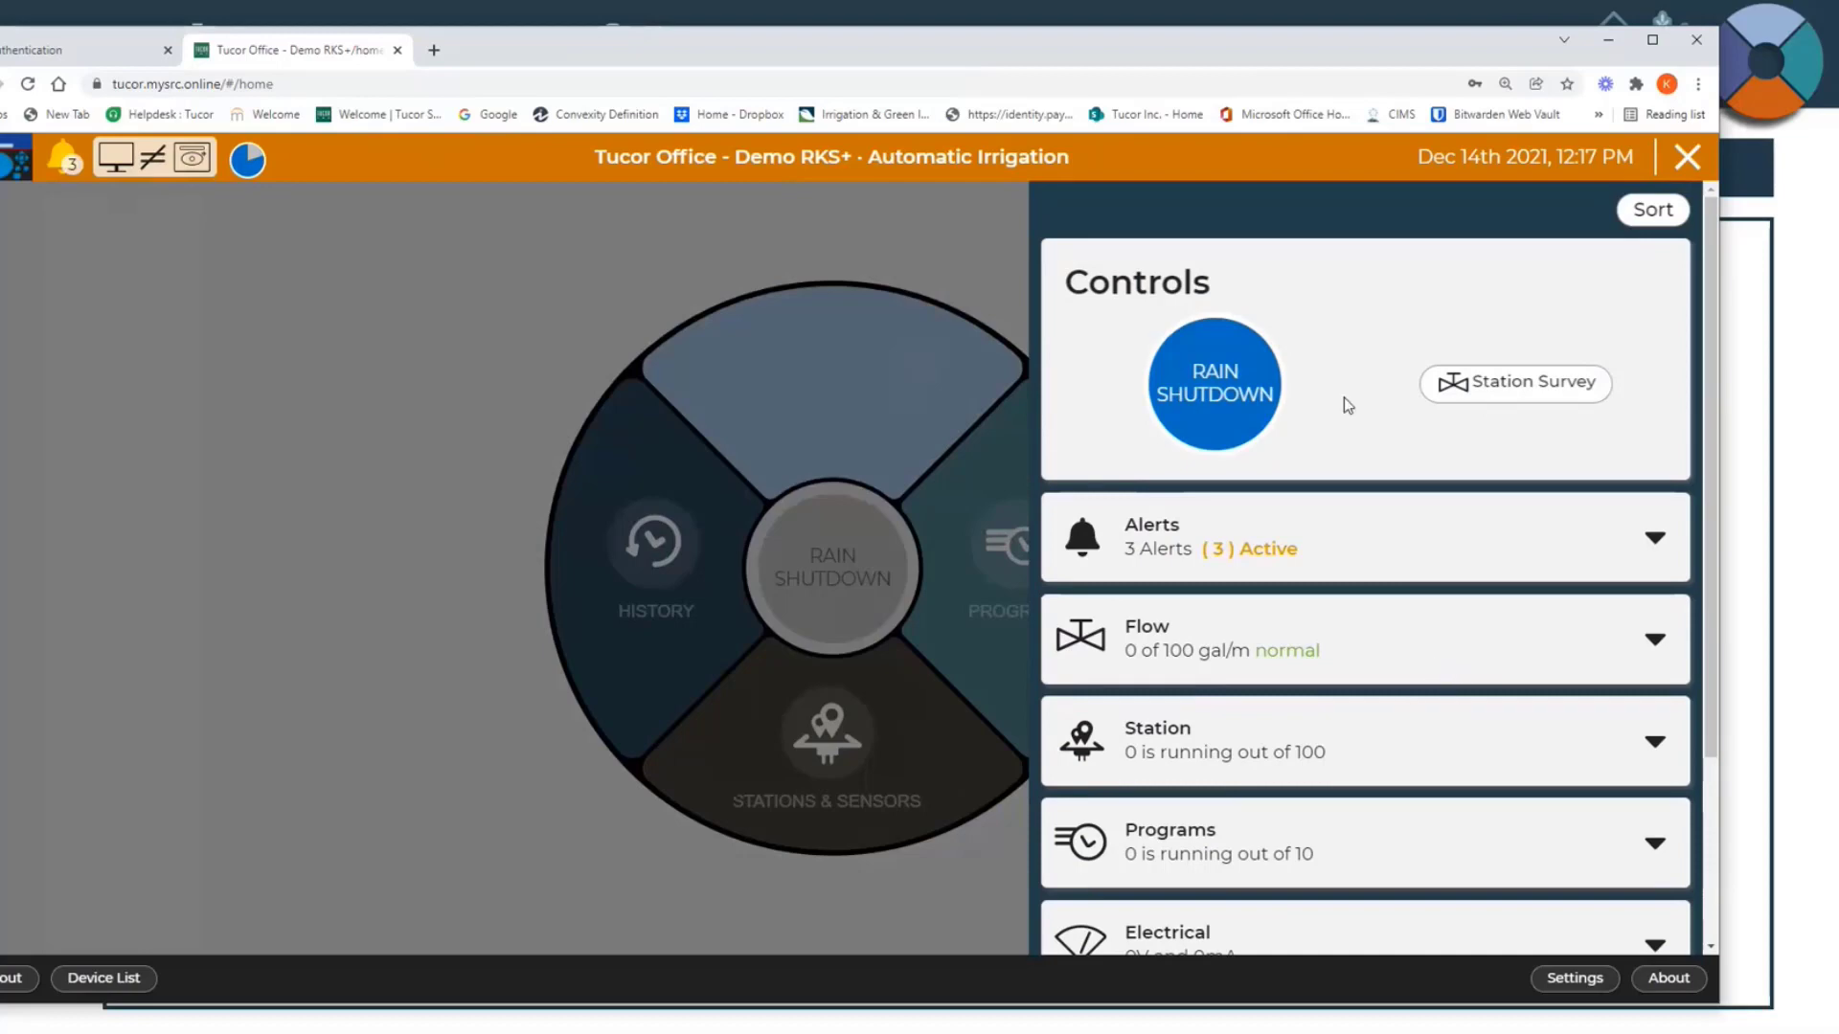
pyautogui.scroll(-2, 1347, 404)
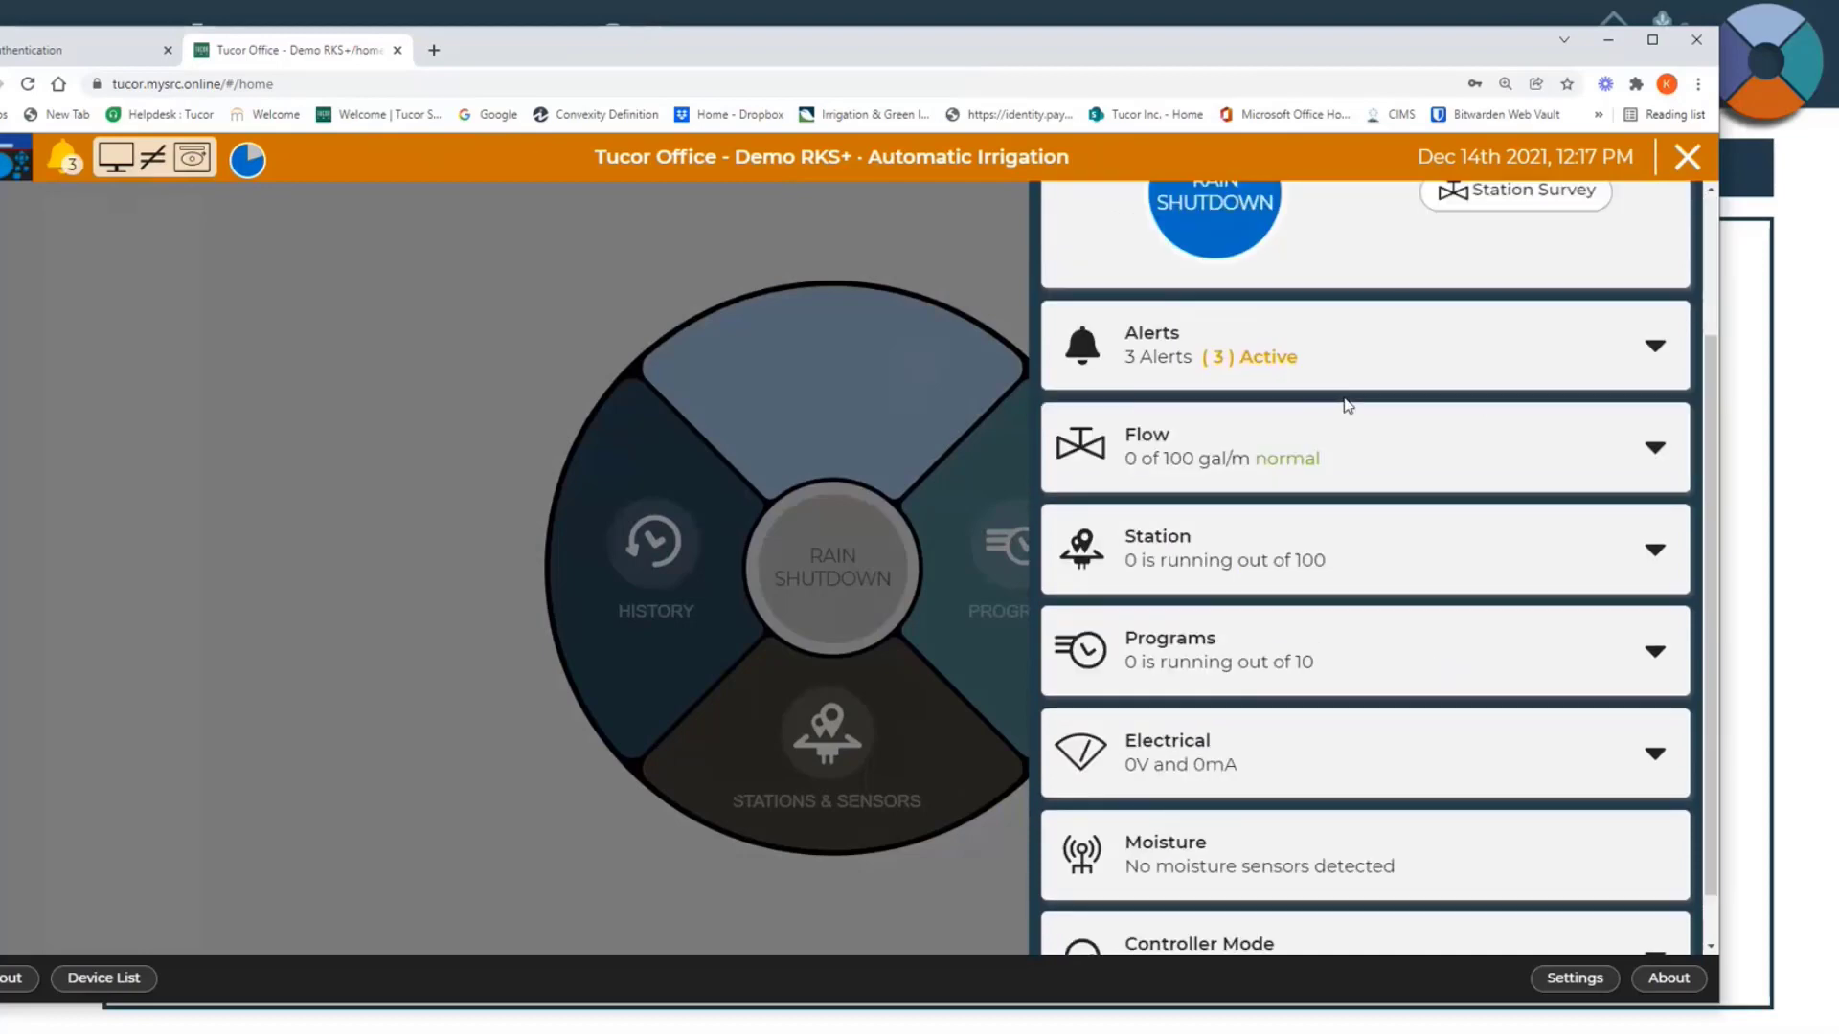
pyautogui.scroll(-1, 1348, 404)
pyautogui.scroll(3, 1347, 448)
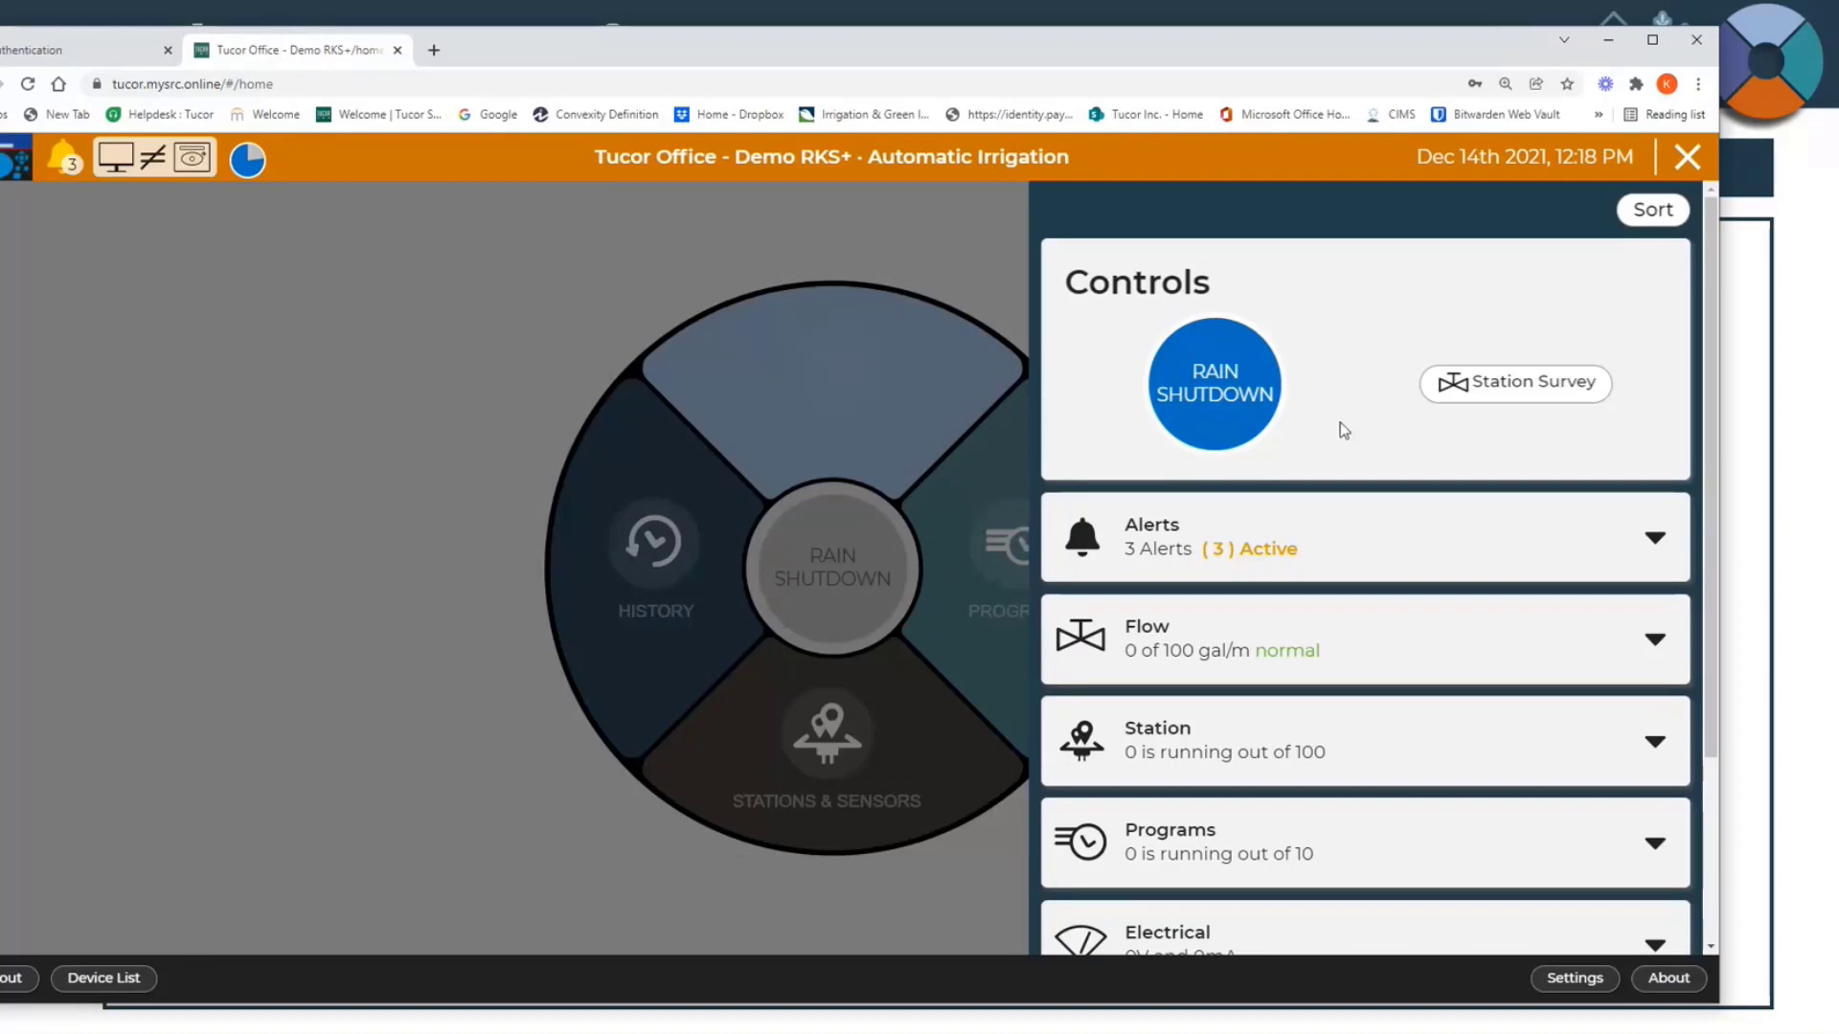
# Step: View the Rain Shutdown day and hour options, and close them without starting a shutdown
pyautogui.click(1202, 397)
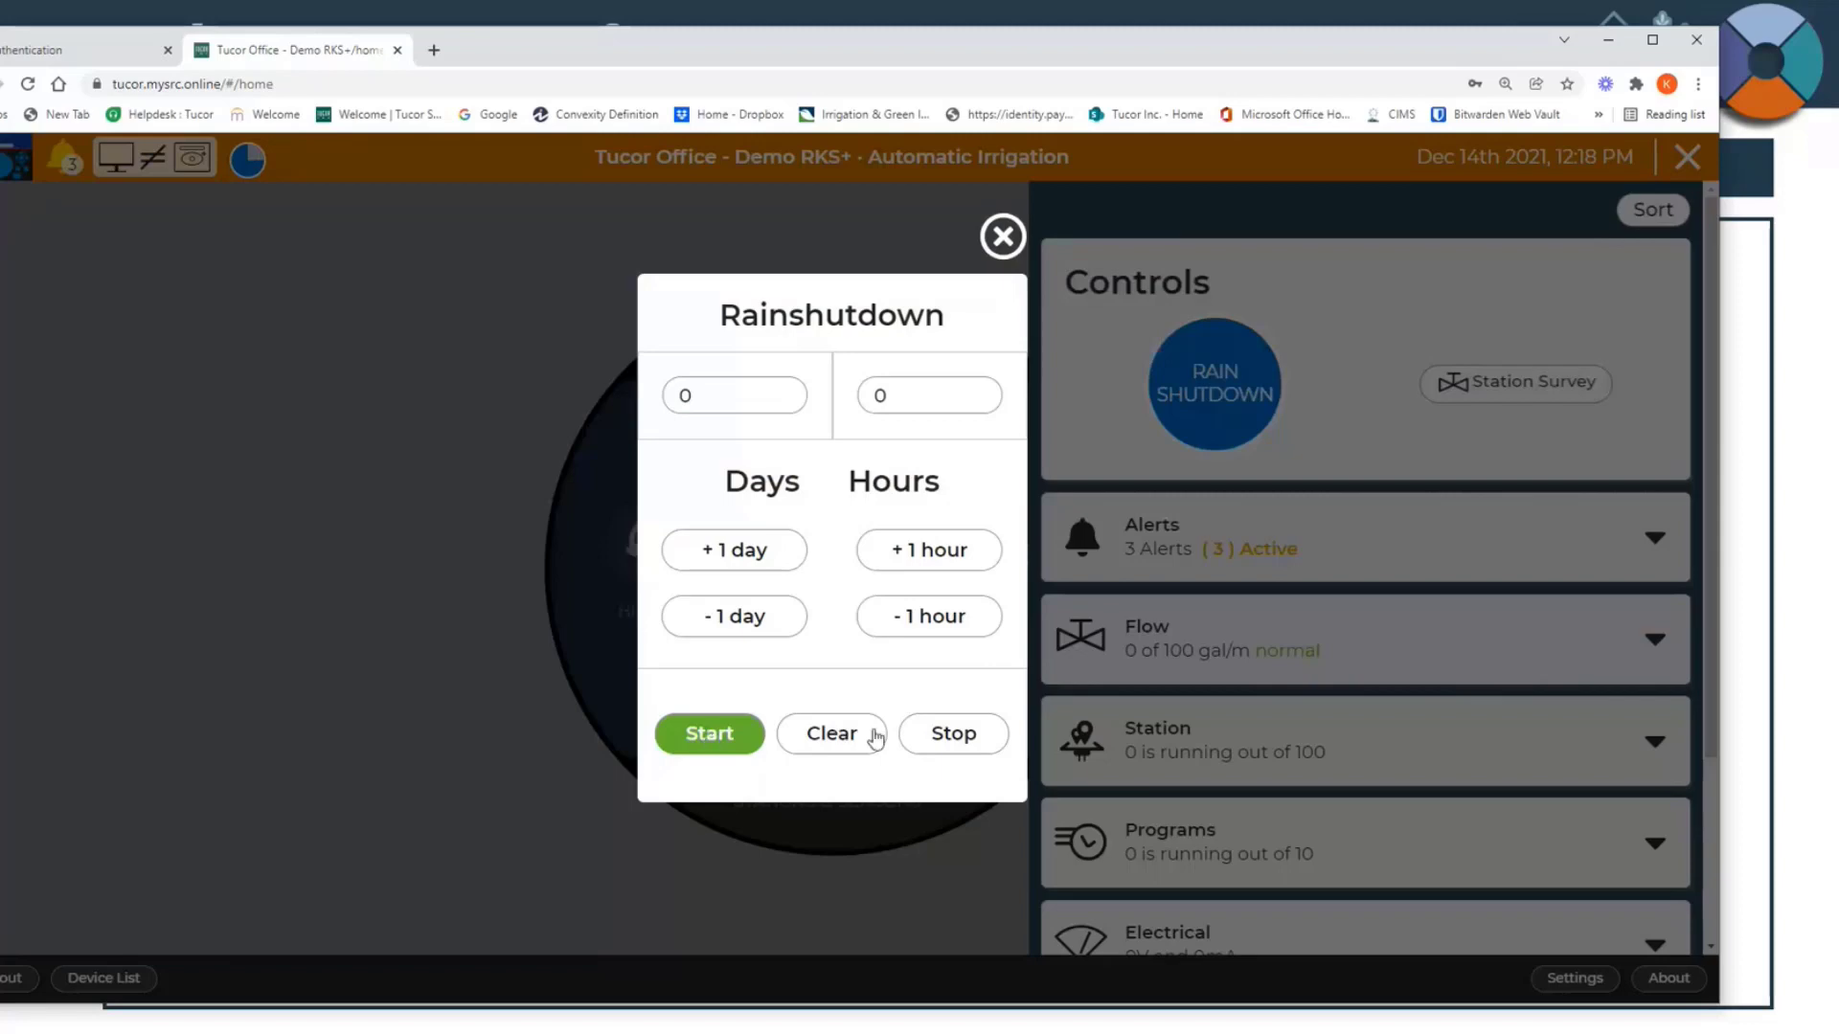
pyautogui.click(1002, 237)
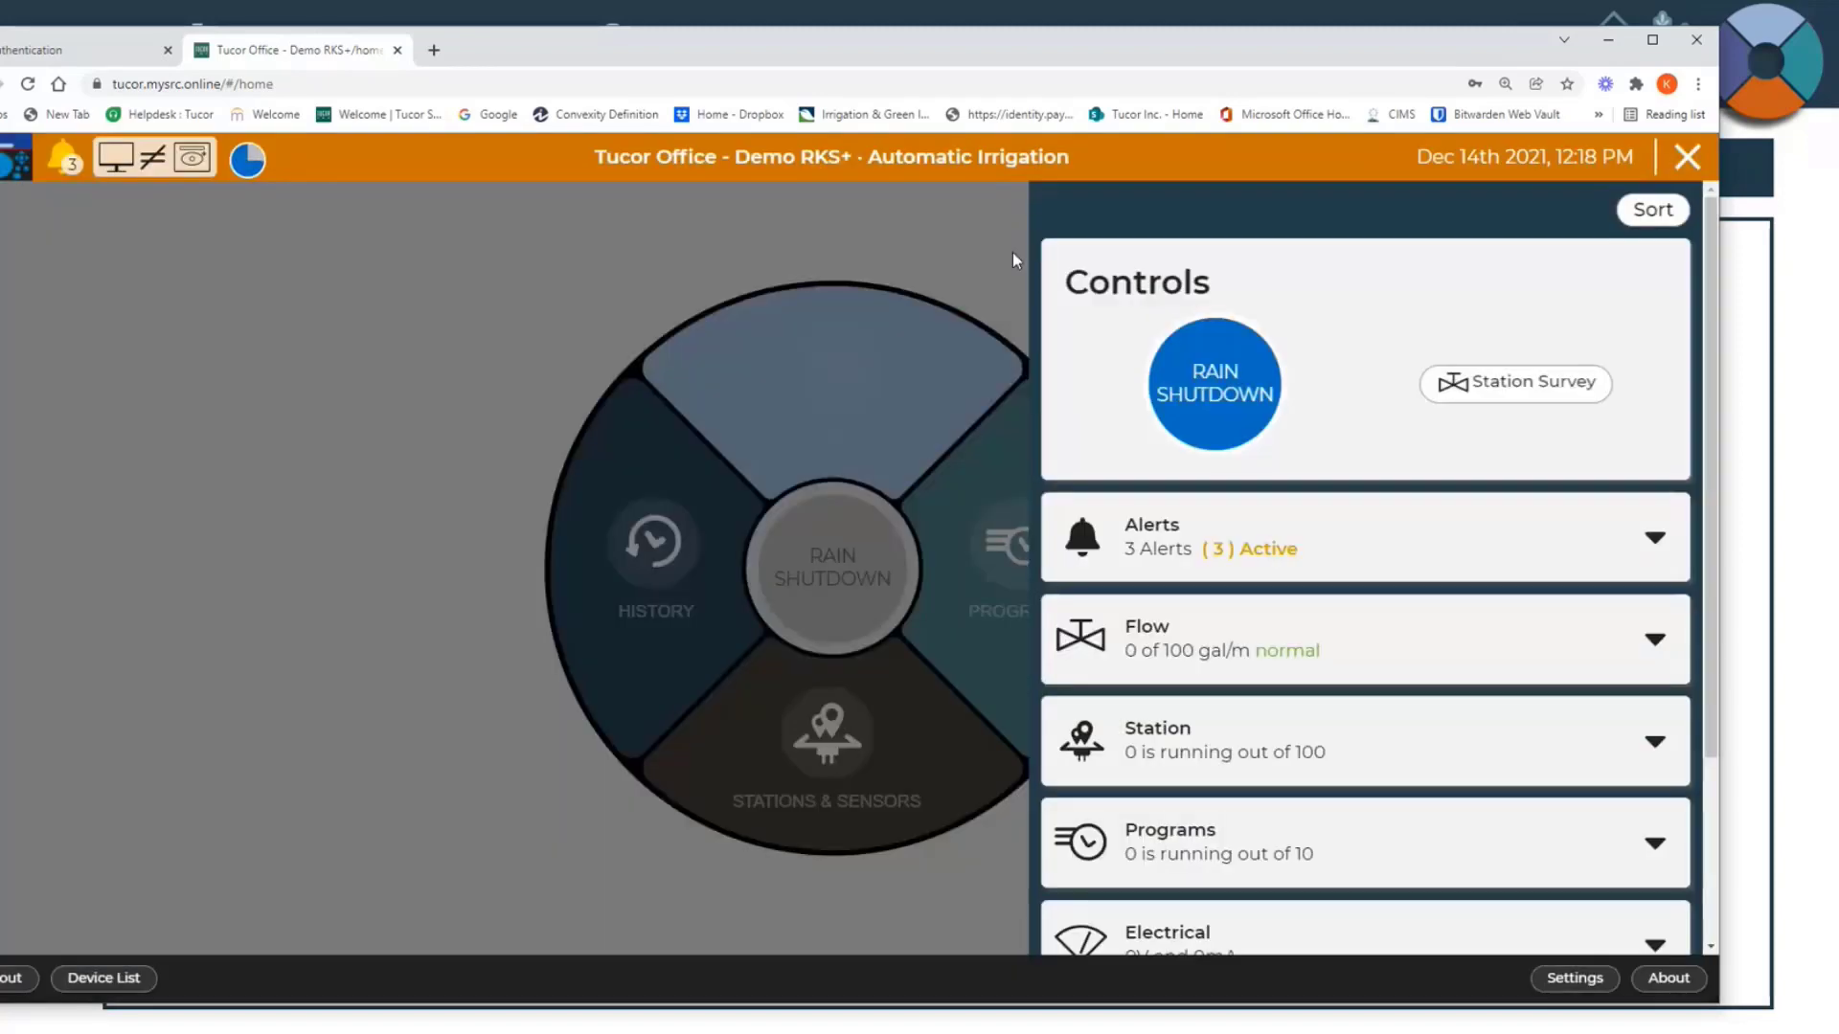
# Step: Try to start a Station Survey, and reopen the Demo RKS+ controller from the device list
pyautogui.click(1509, 387)
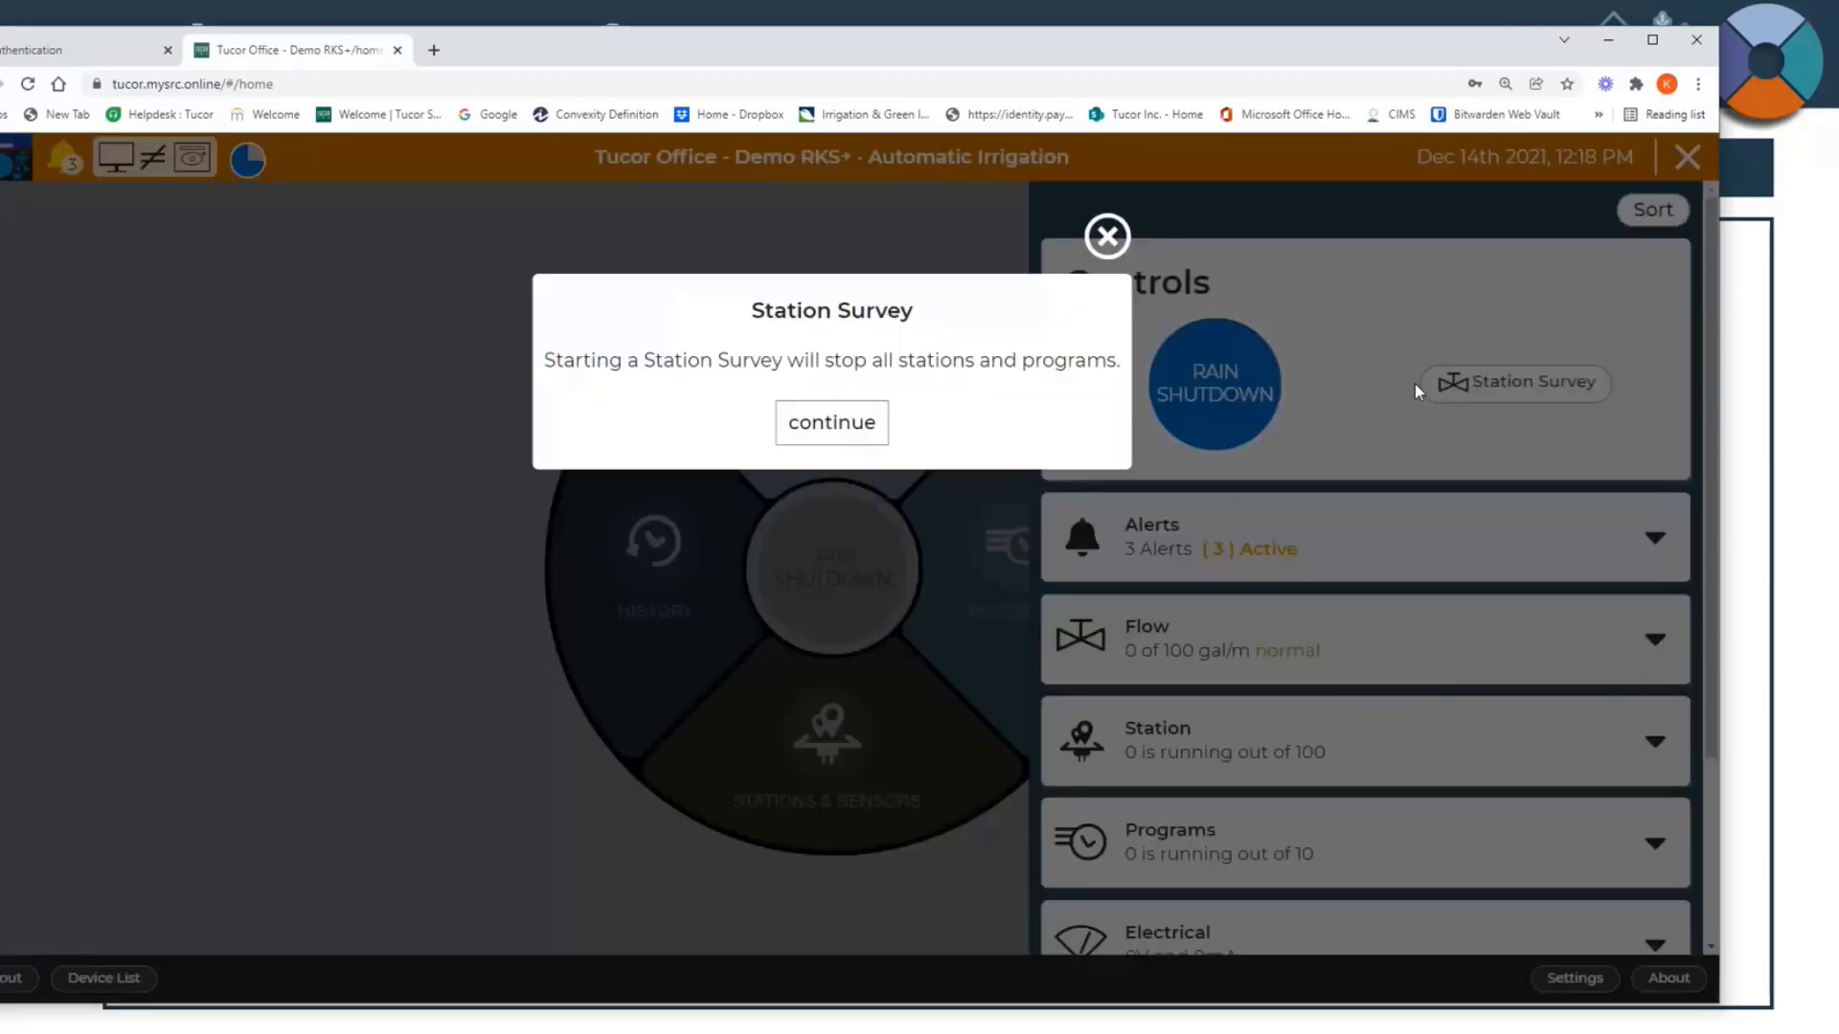
pyautogui.click(816, 419)
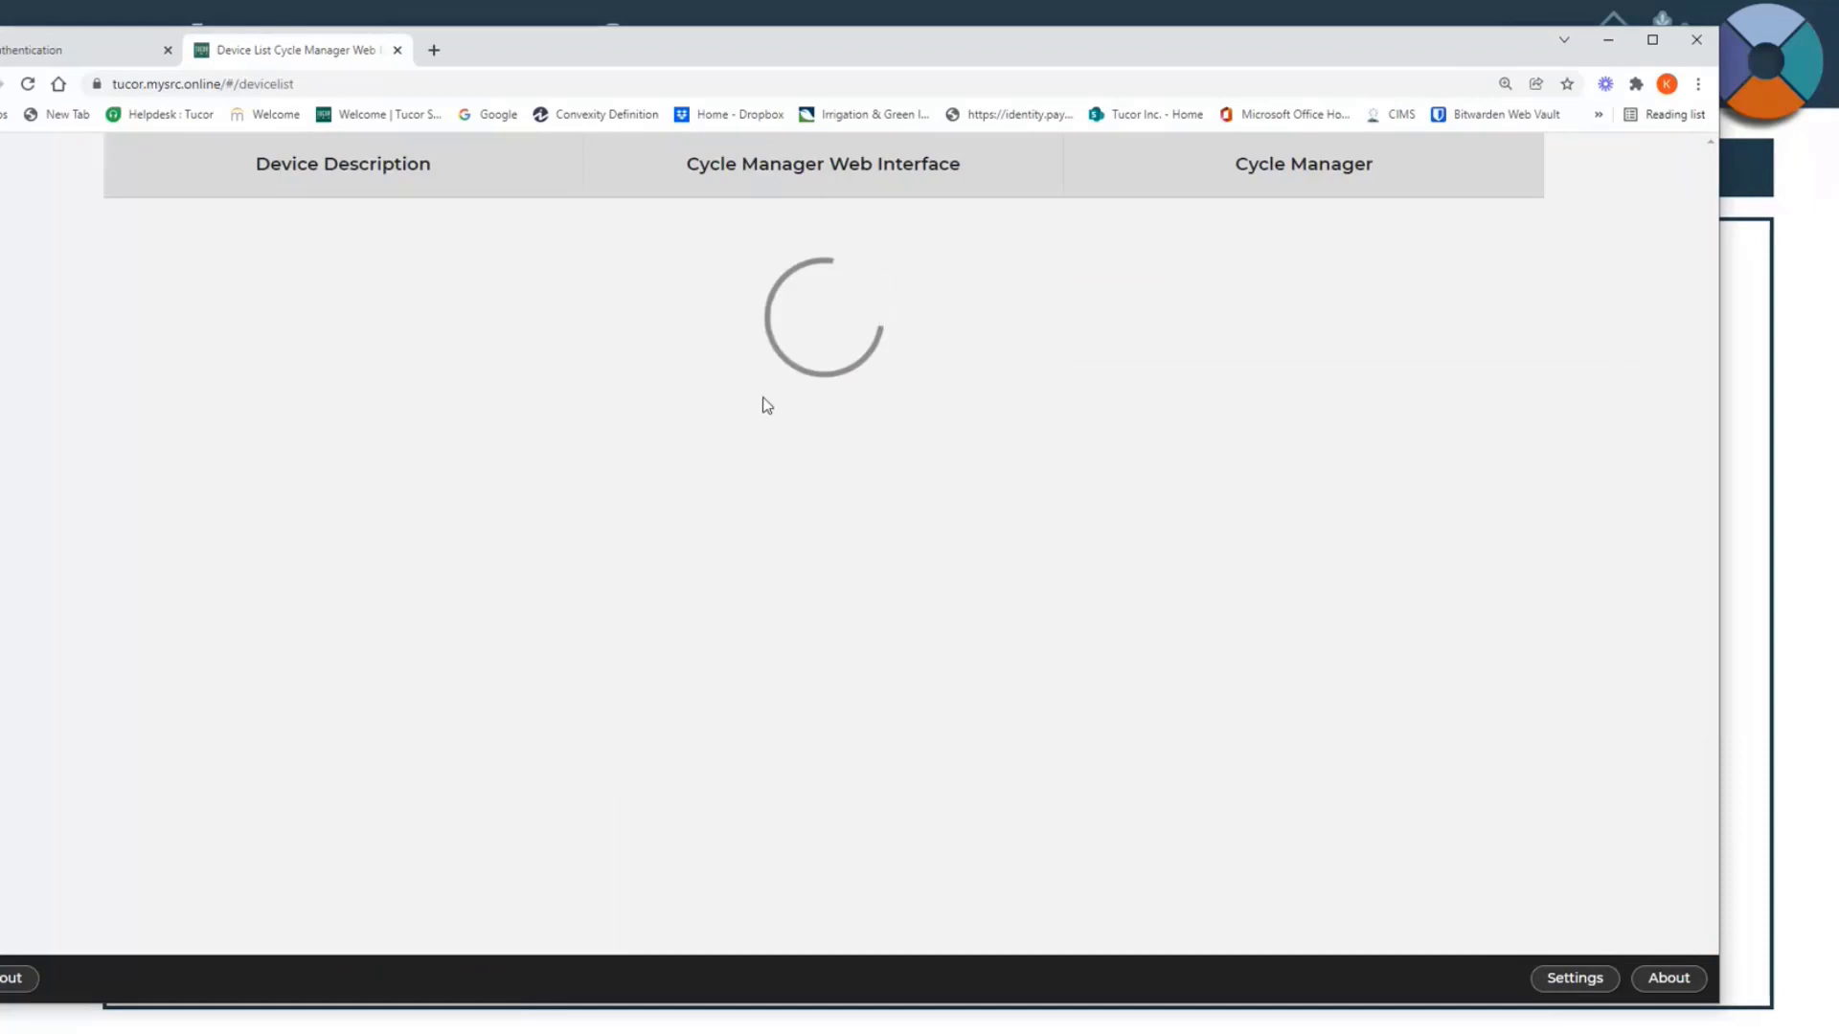
pyautogui.click(782, 630)
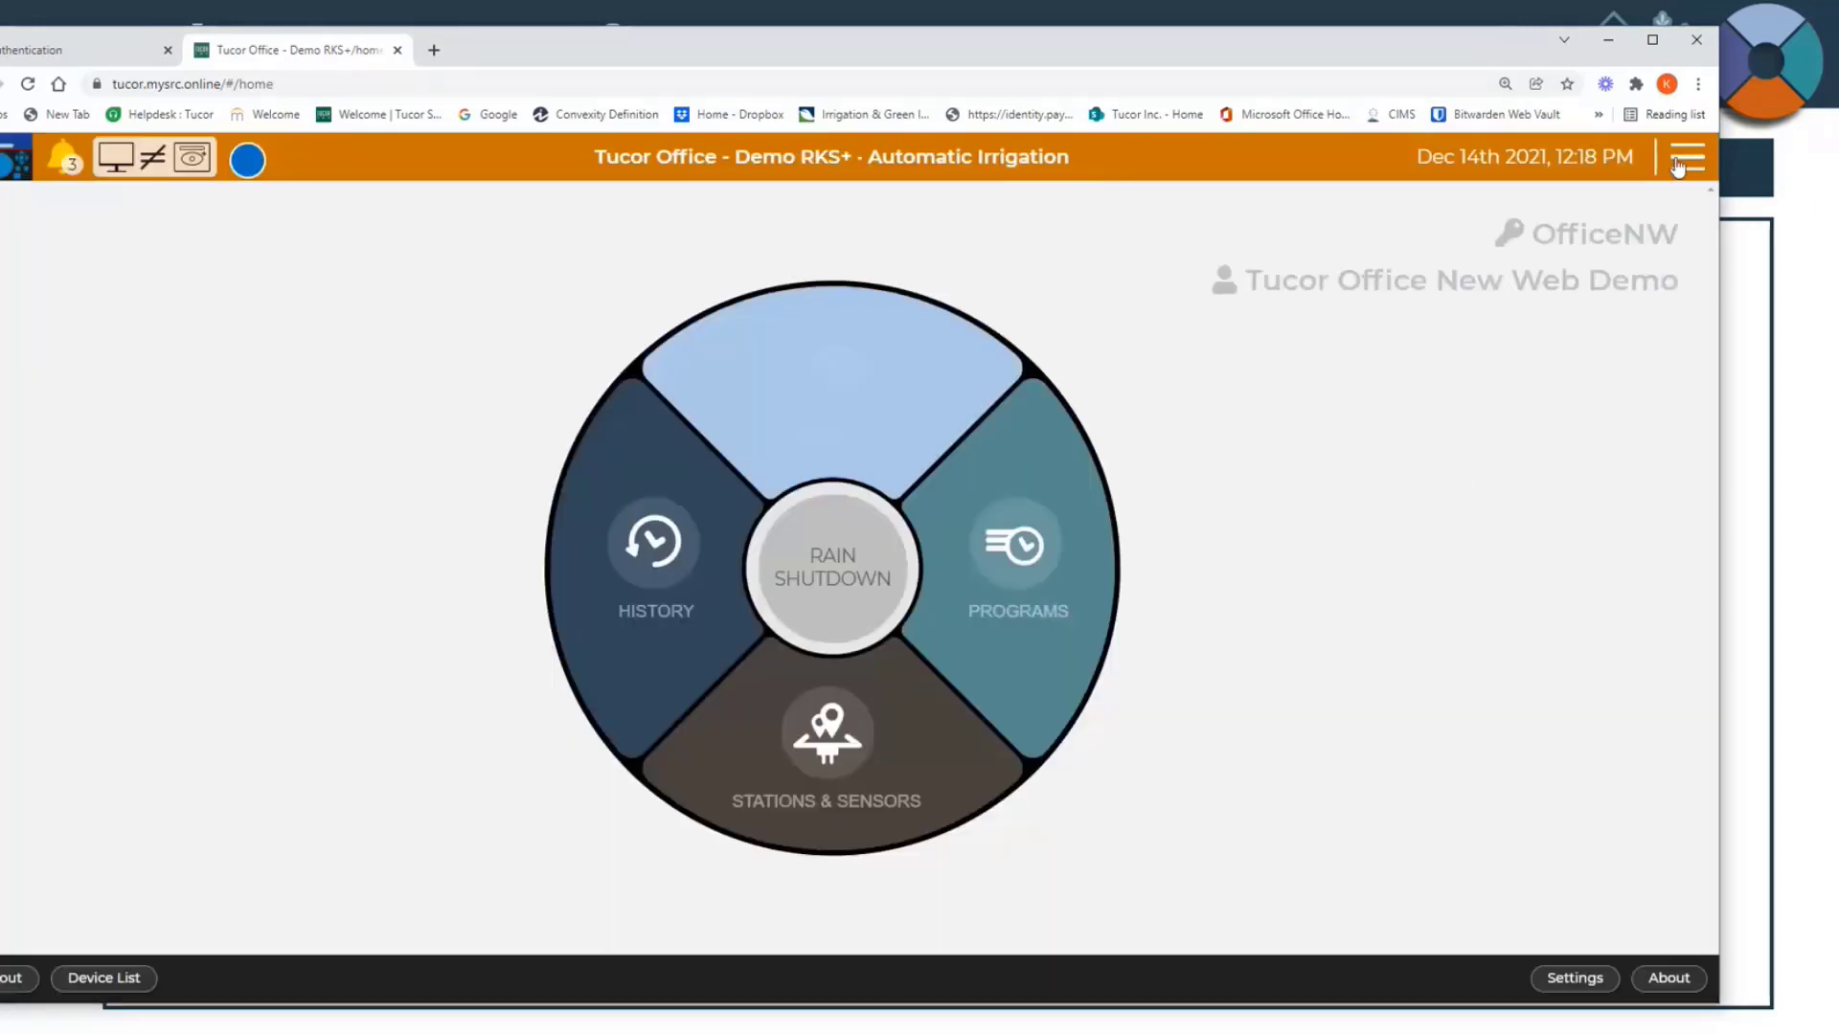
# Step: Start a Station Survey from the controller overview and accept that all stations and programs stop
pyautogui.click(1678, 165)
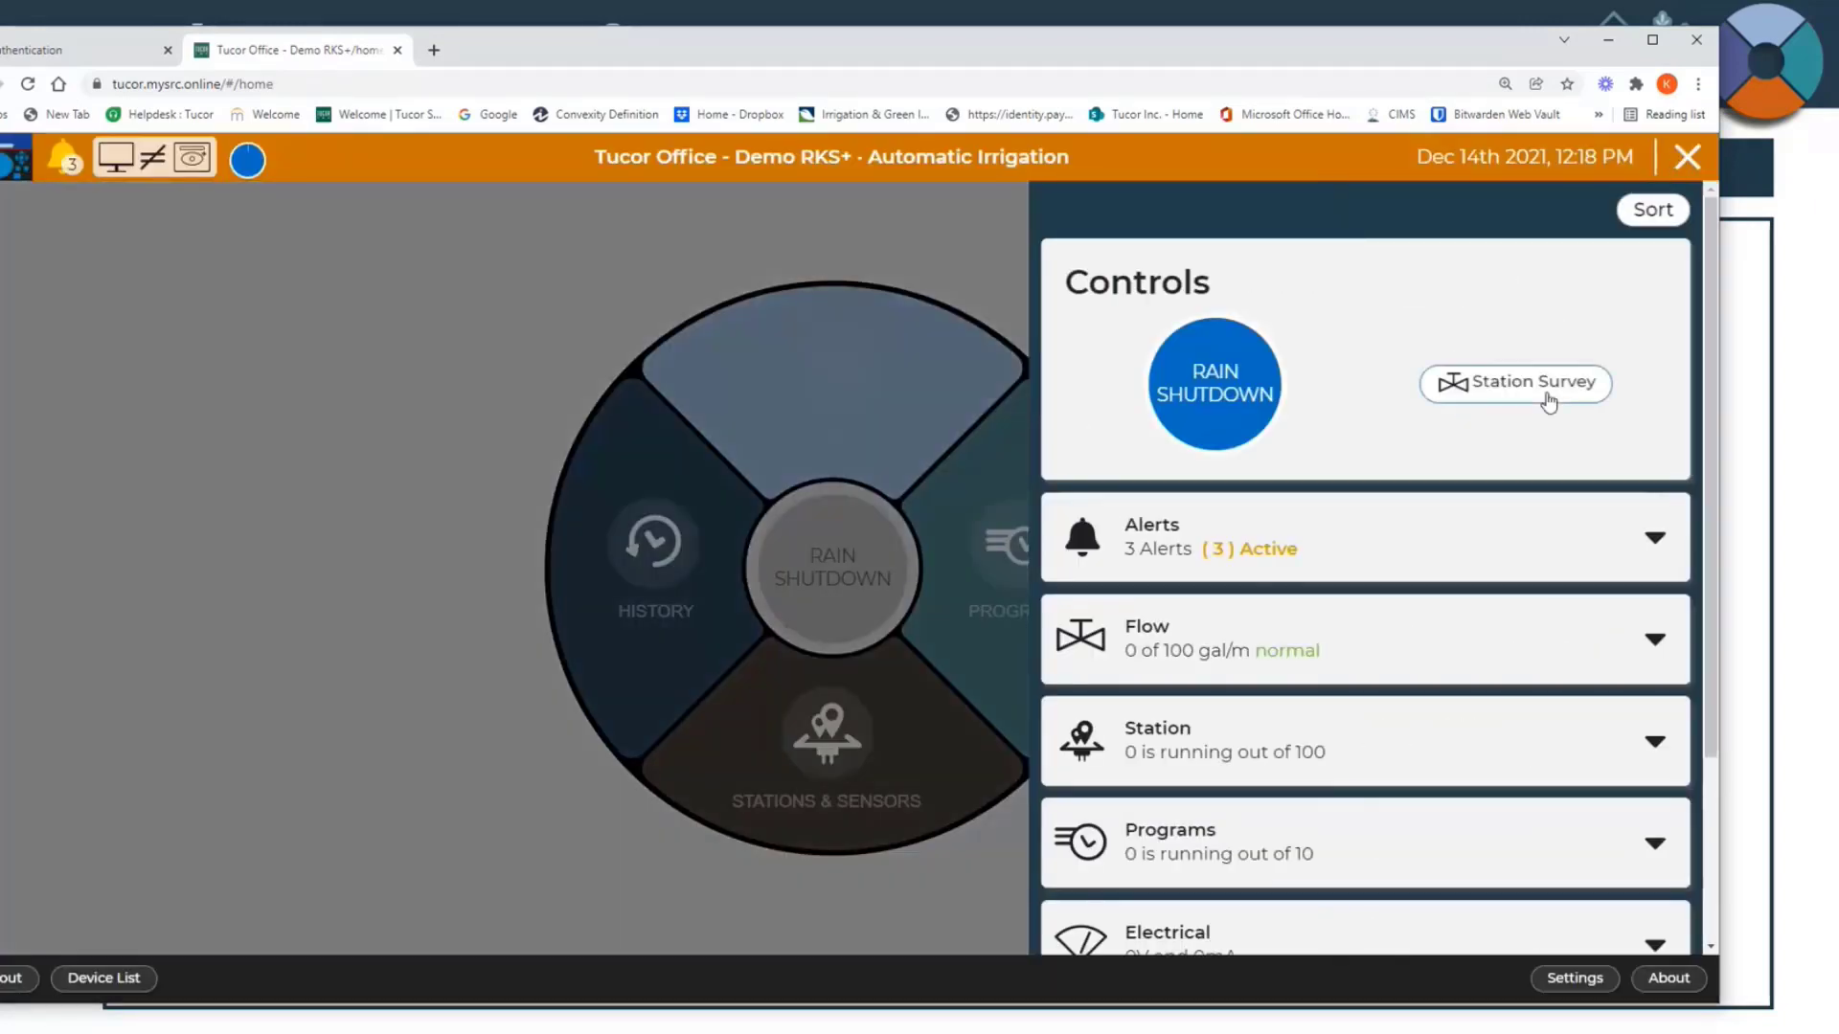
pyautogui.click(1549, 393)
pyautogui.click(845, 450)
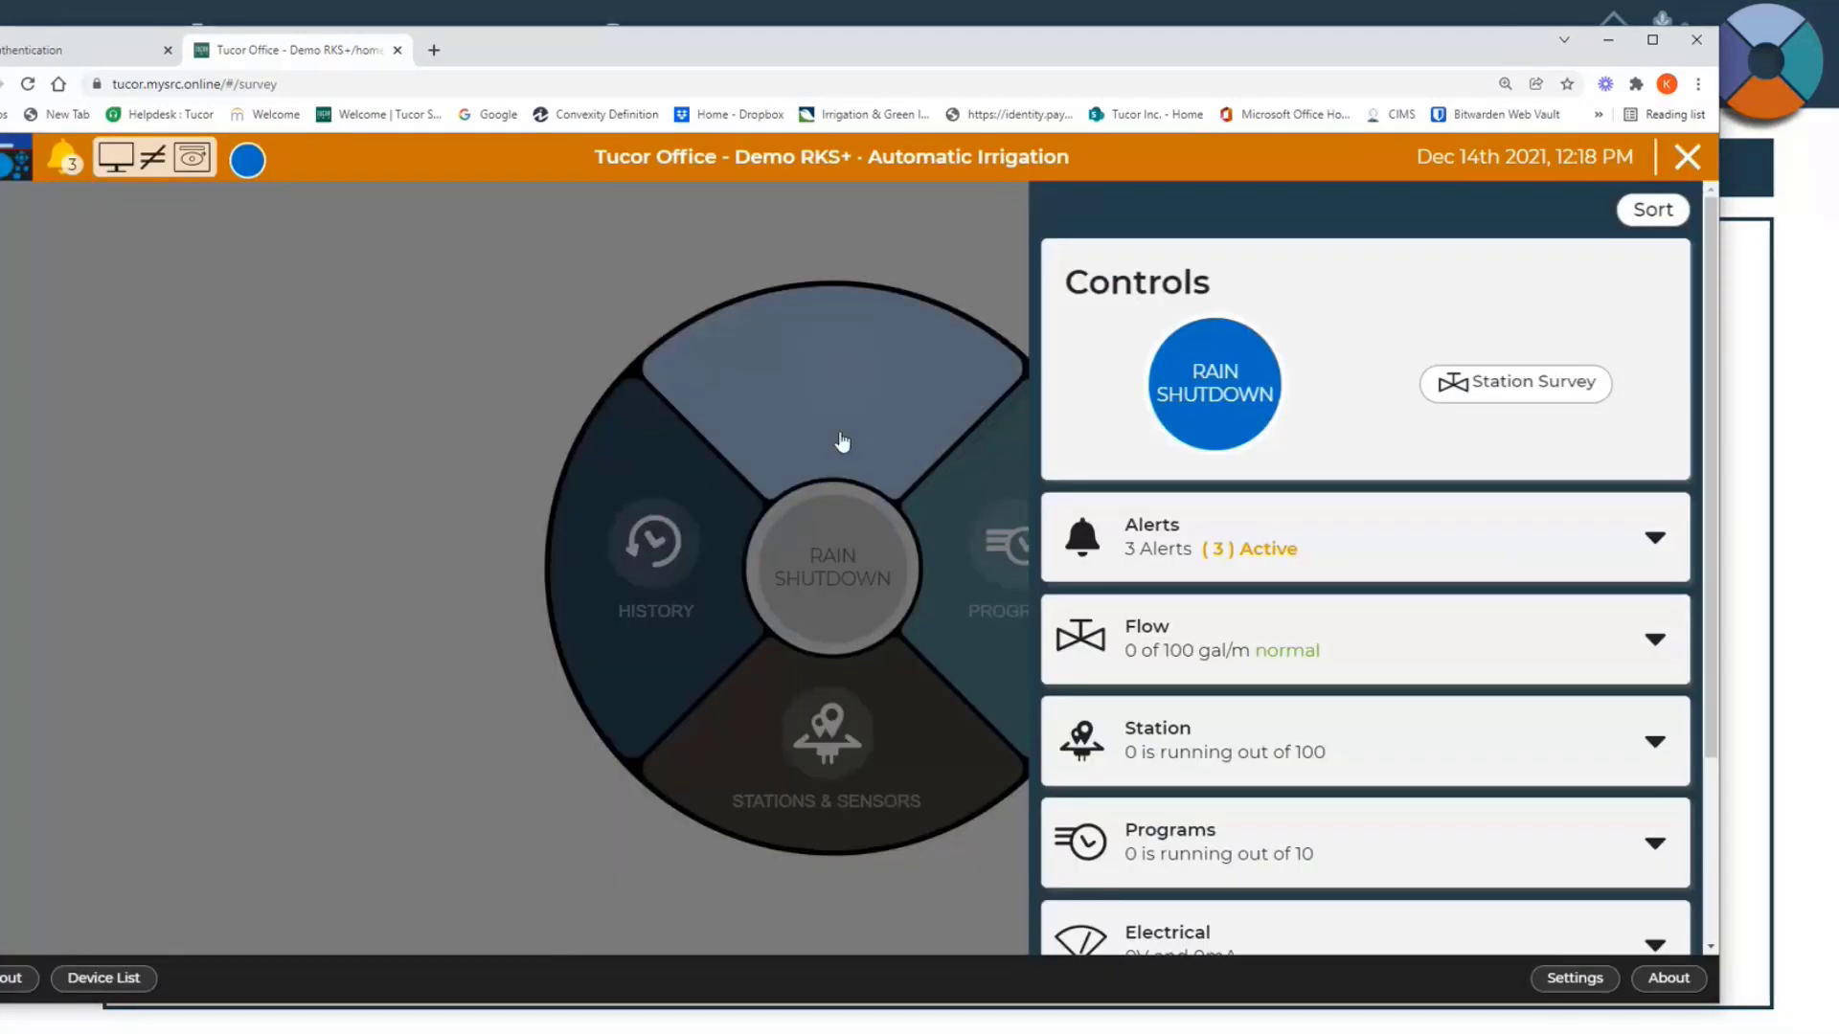
# Step: Narrow the browser window in stages to check how the Station Survey layout adapts, and widen it again
pyautogui.moveTo(905, 44); pyautogui.dragTo(860, 54)
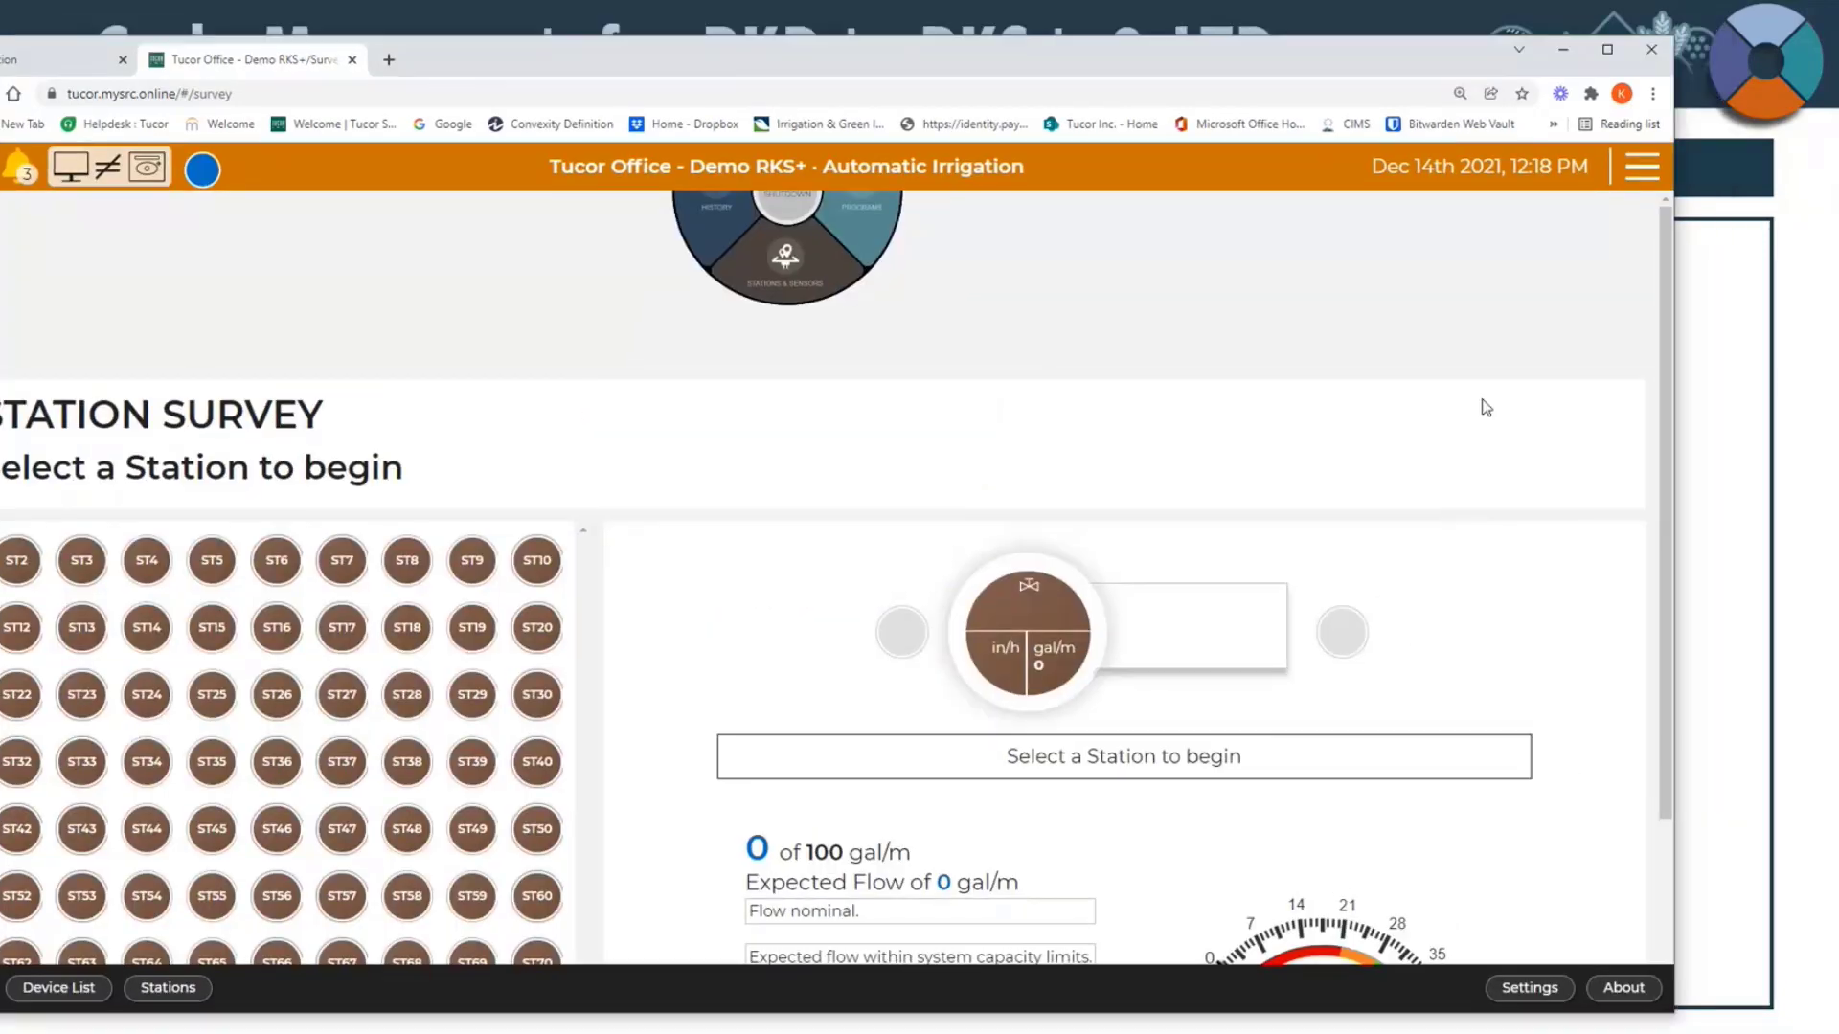
pyautogui.moveTo(1672, 488); pyautogui.dragTo(1031, 484)
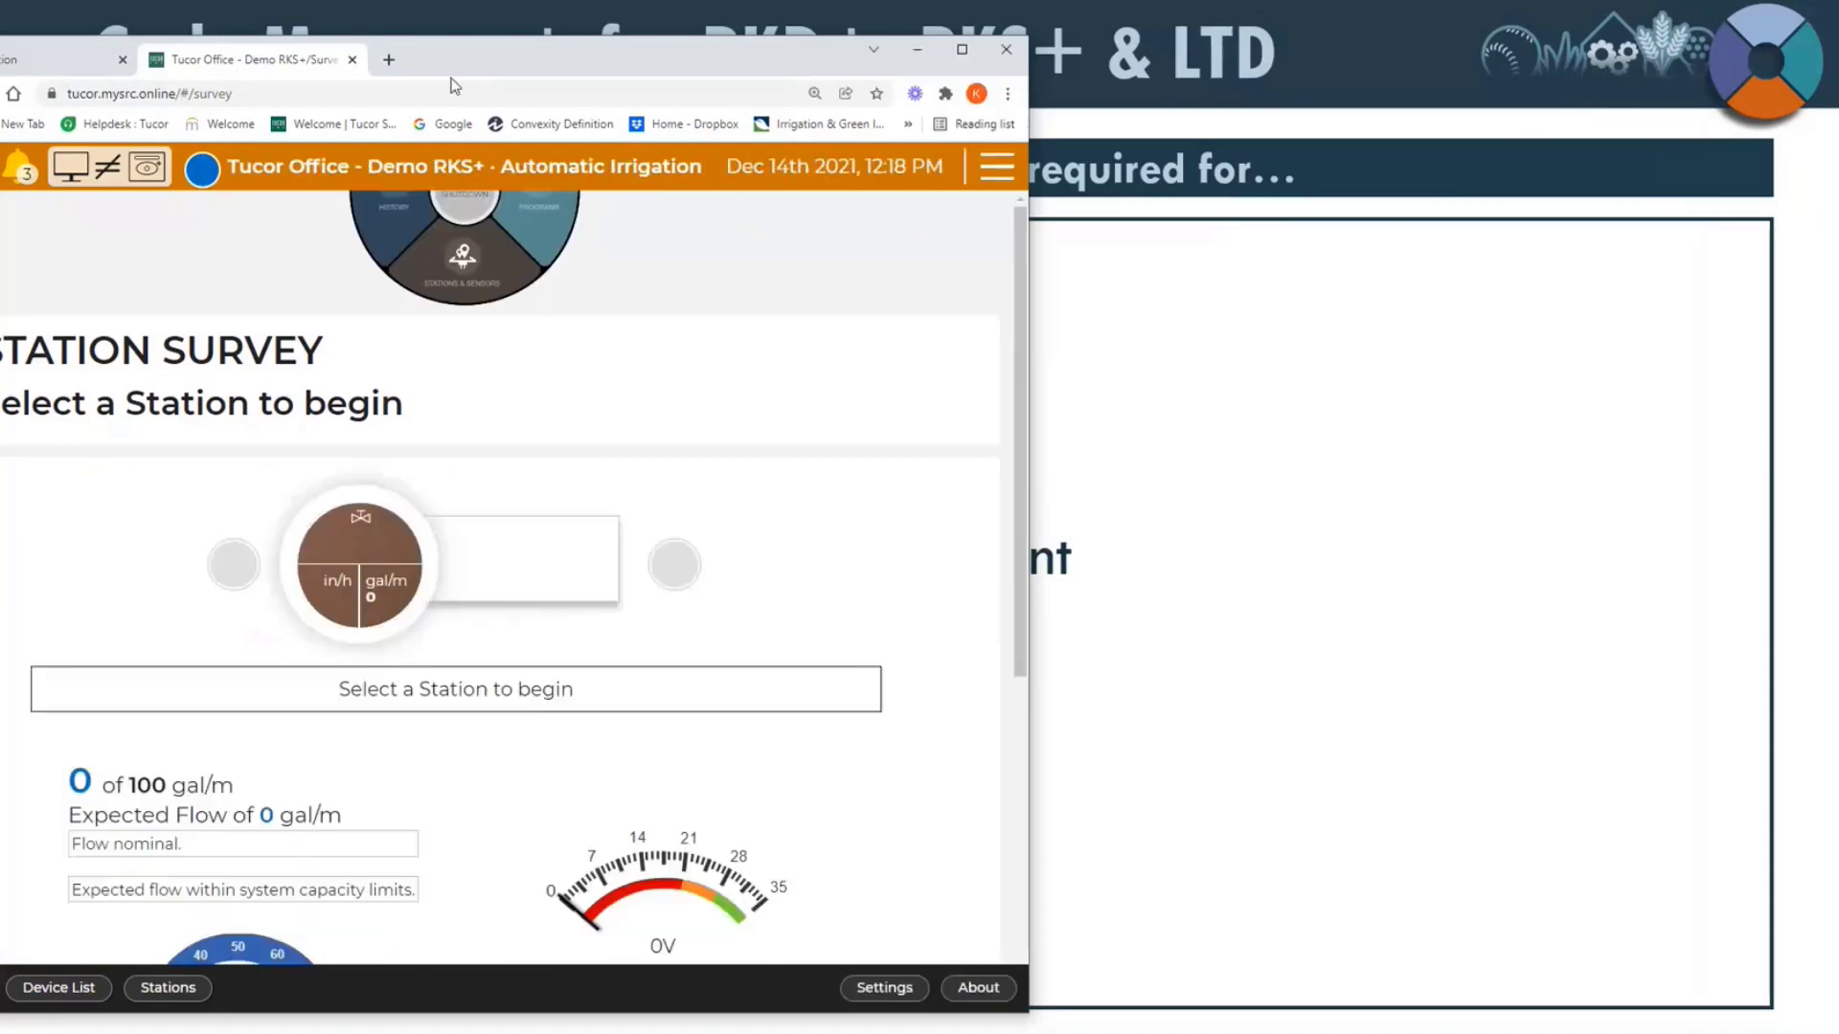
pyautogui.moveTo(496, 55); pyautogui.dragTo(731, 61)
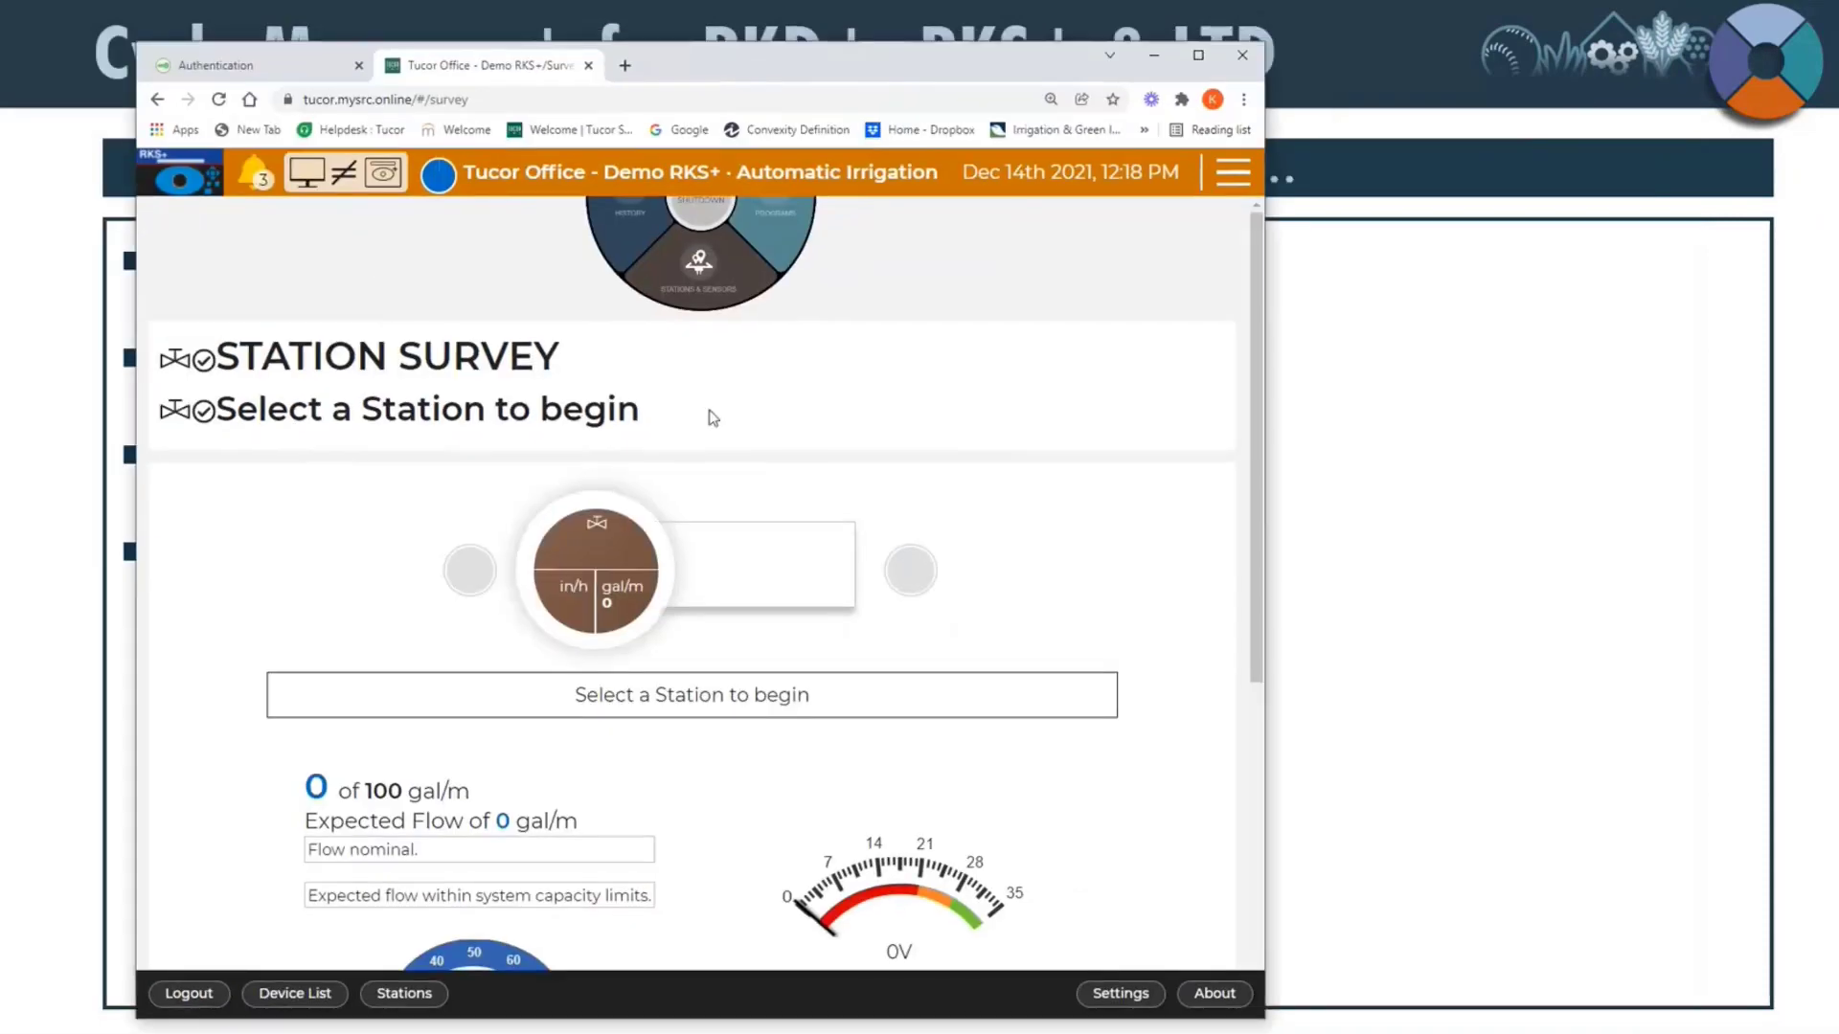
pyautogui.scroll(-1, 710, 414)
pyautogui.scroll(-7, 709, 417)
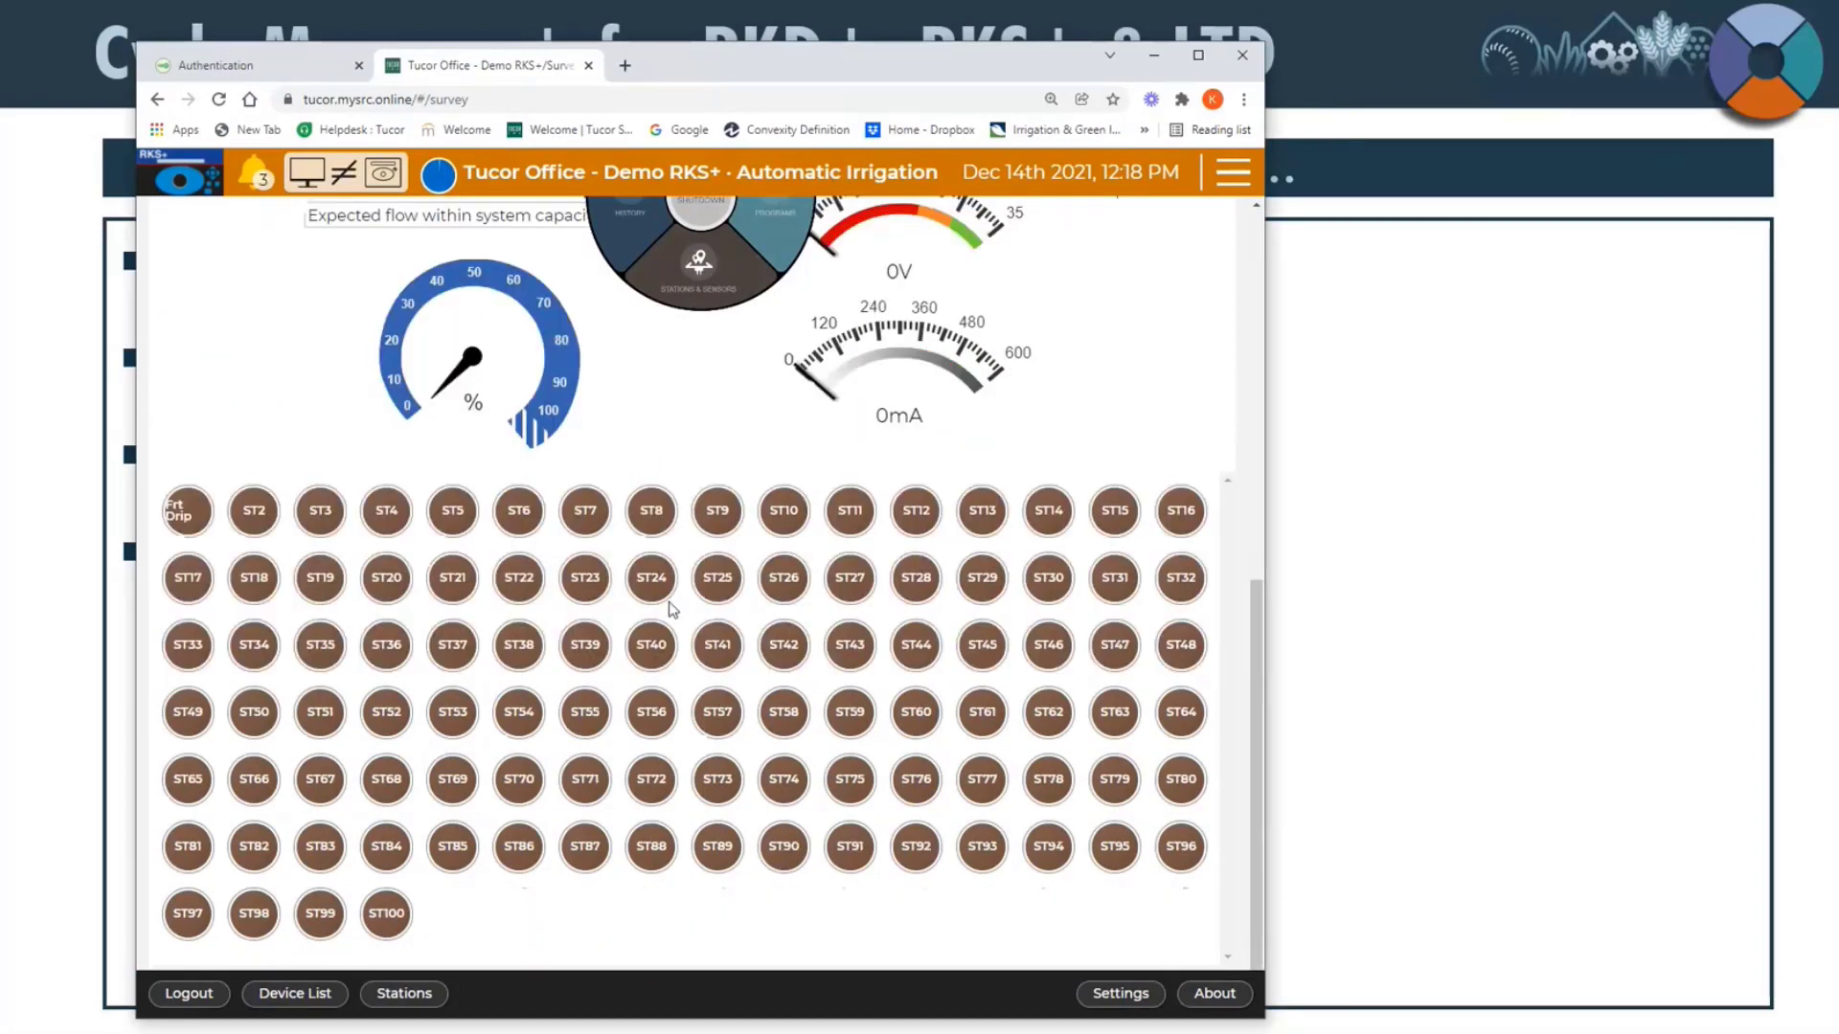
pyautogui.moveTo(1264, 568); pyautogui.dragTo(830, 567)
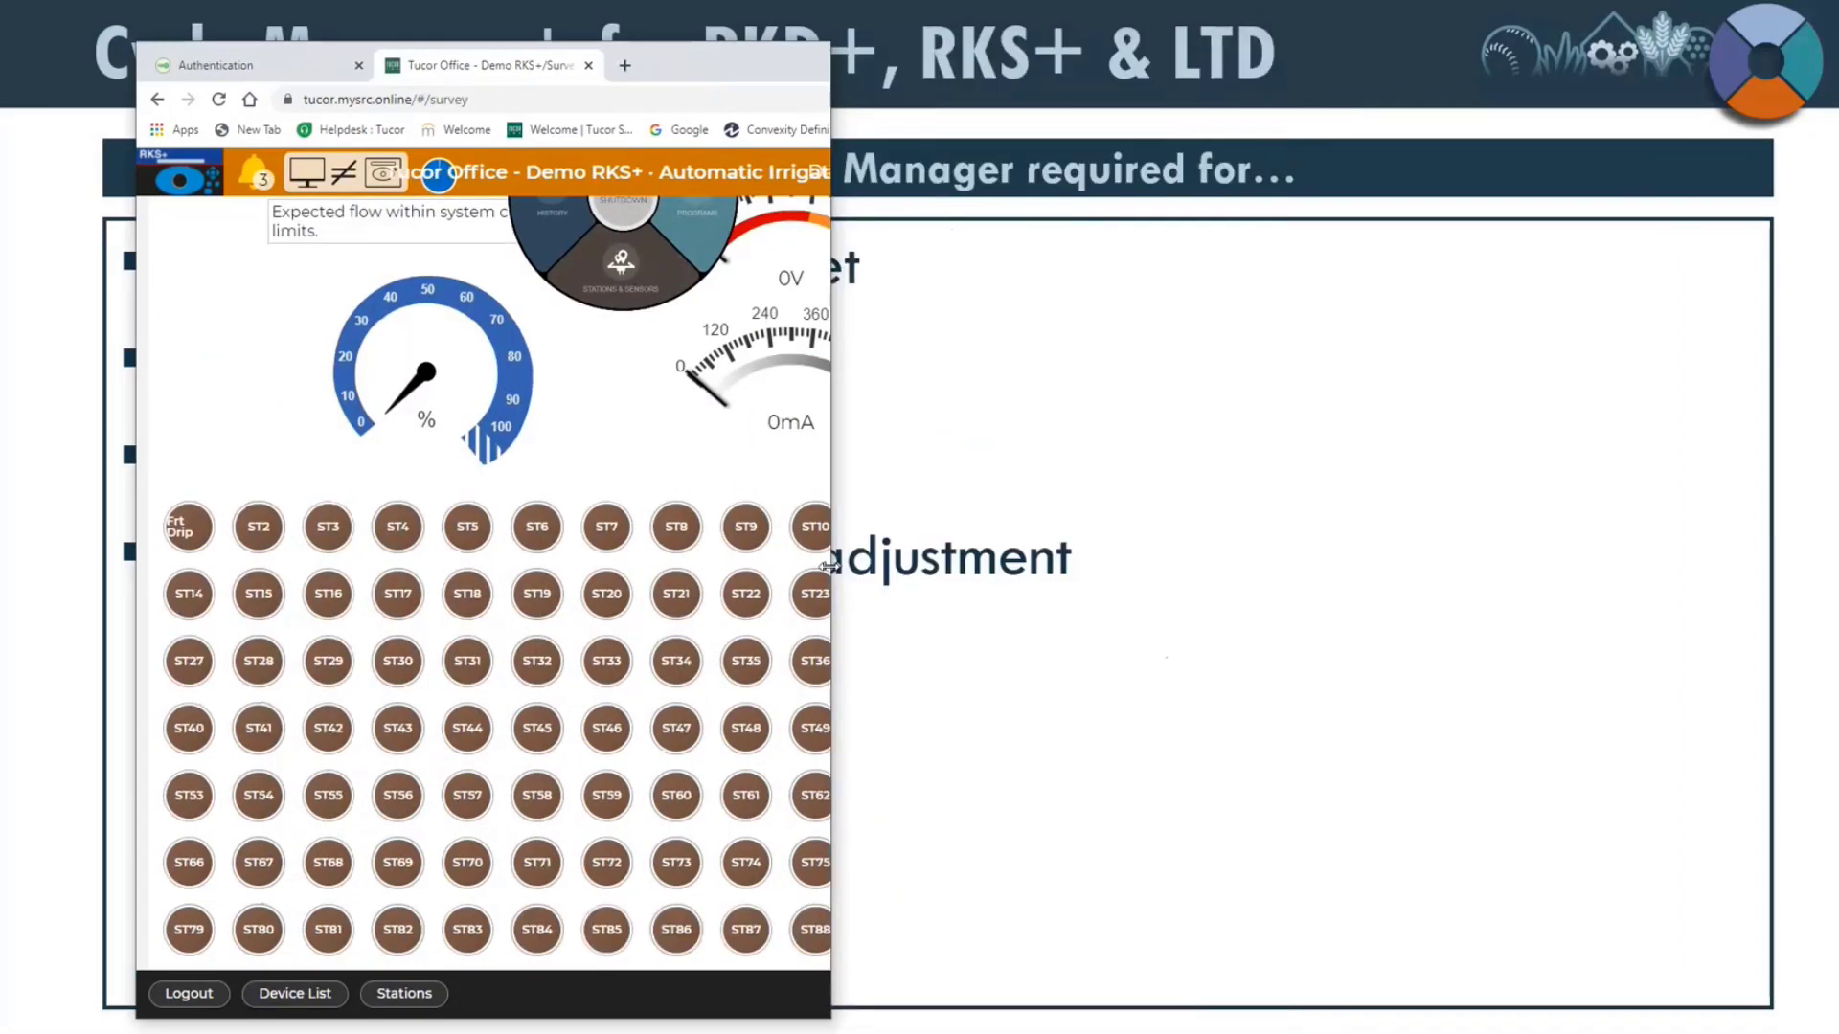
pyautogui.scroll(7, 600, 616)
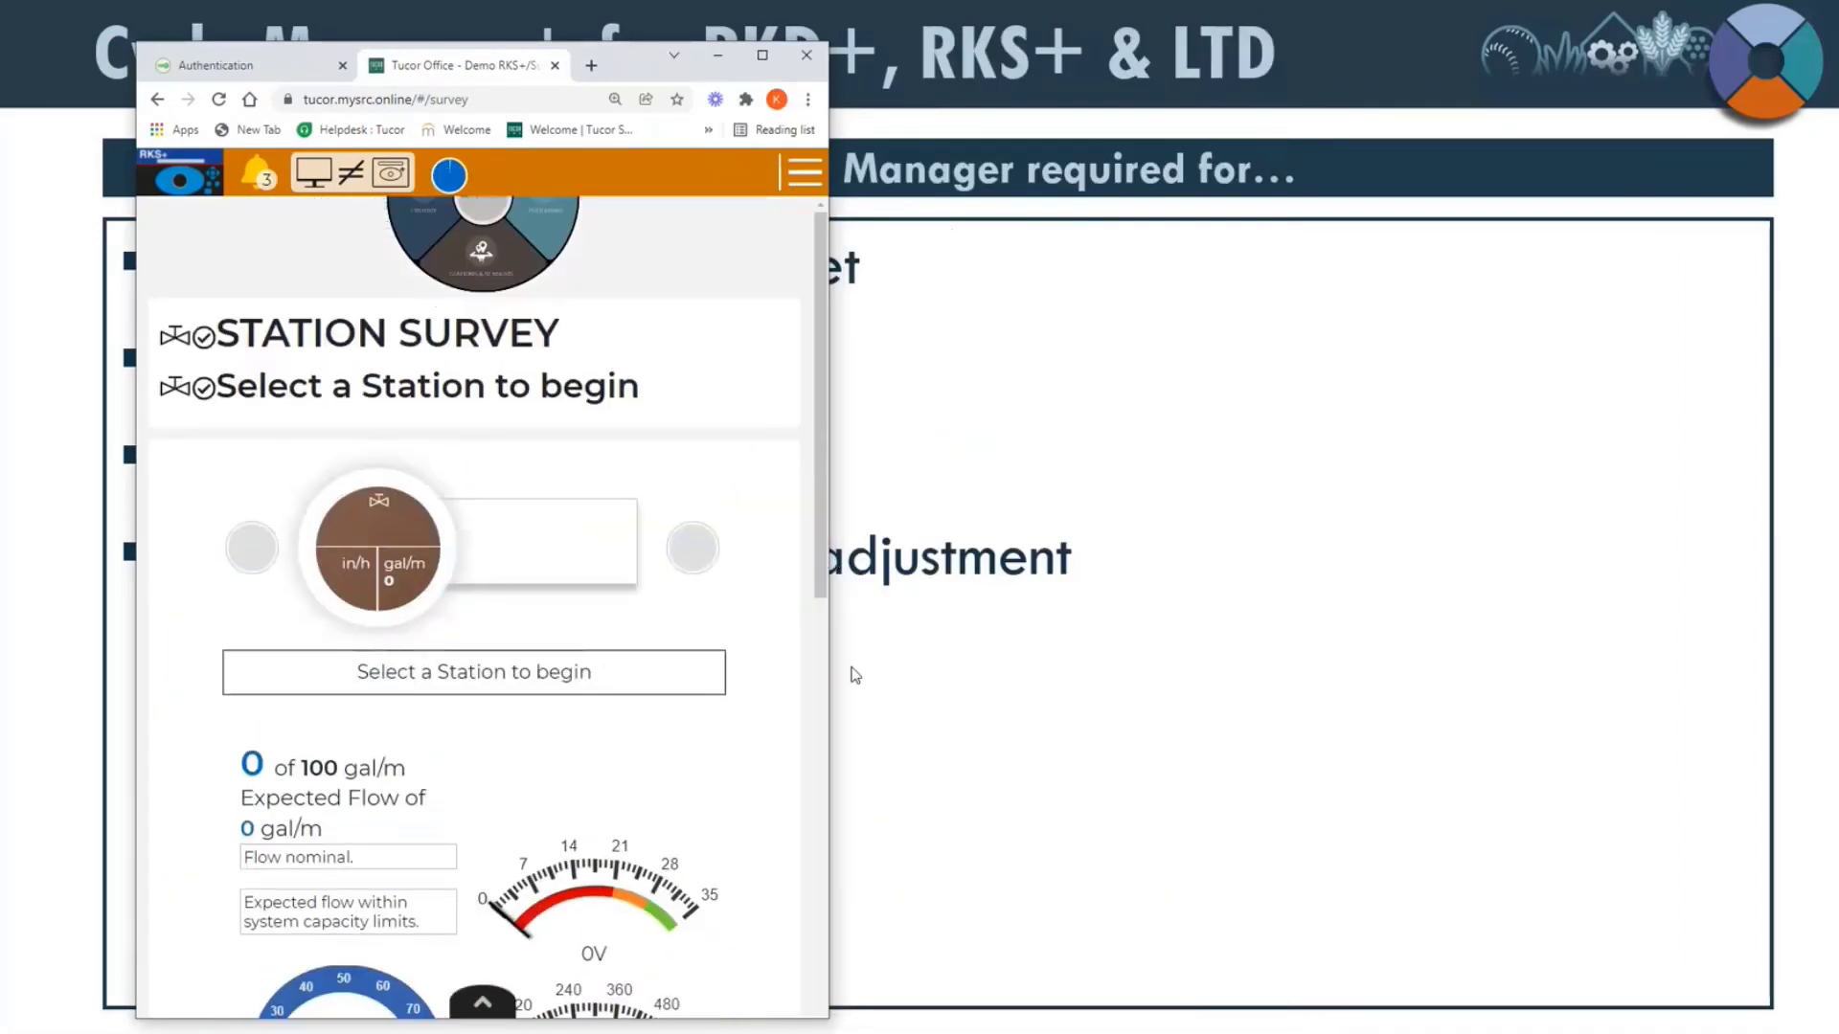
pyautogui.moveTo(829, 672); pyautogui.dragTo(1648, 670)
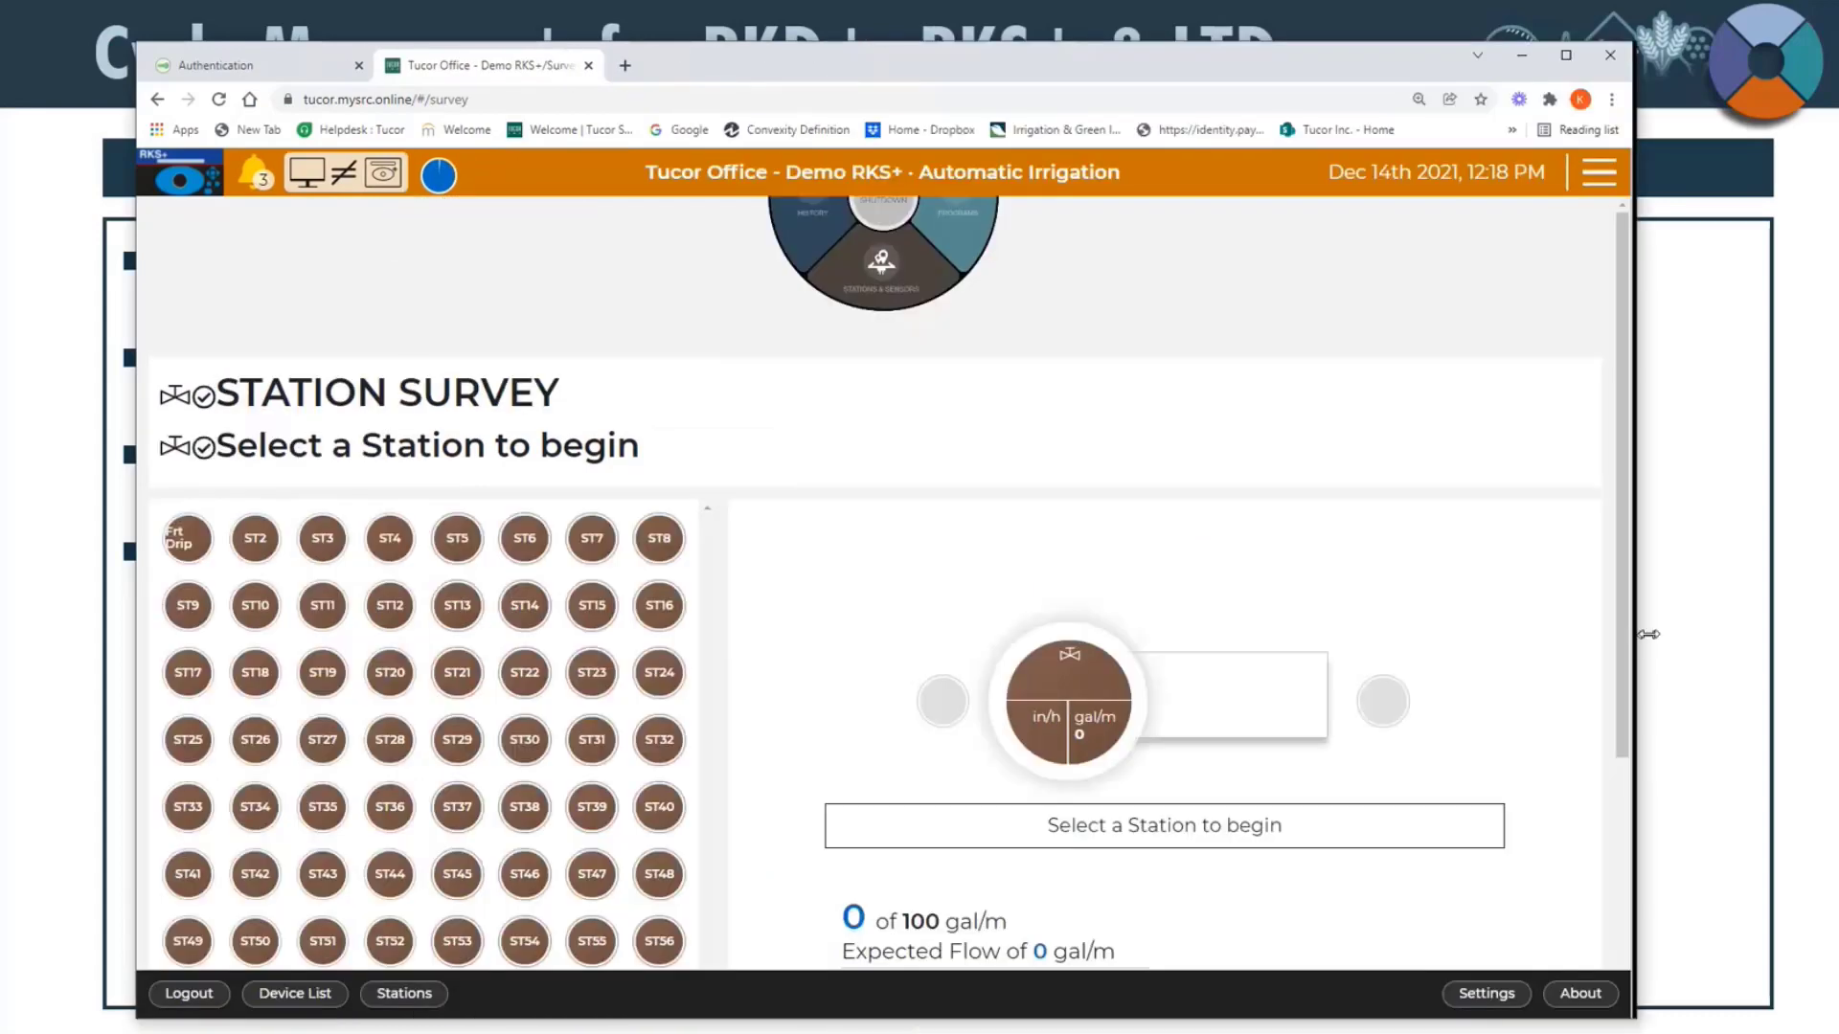
# Step: Start station ST37 in the survey, and switch the running station to ST14
pyautogui.scroll(-2, 548, 539)
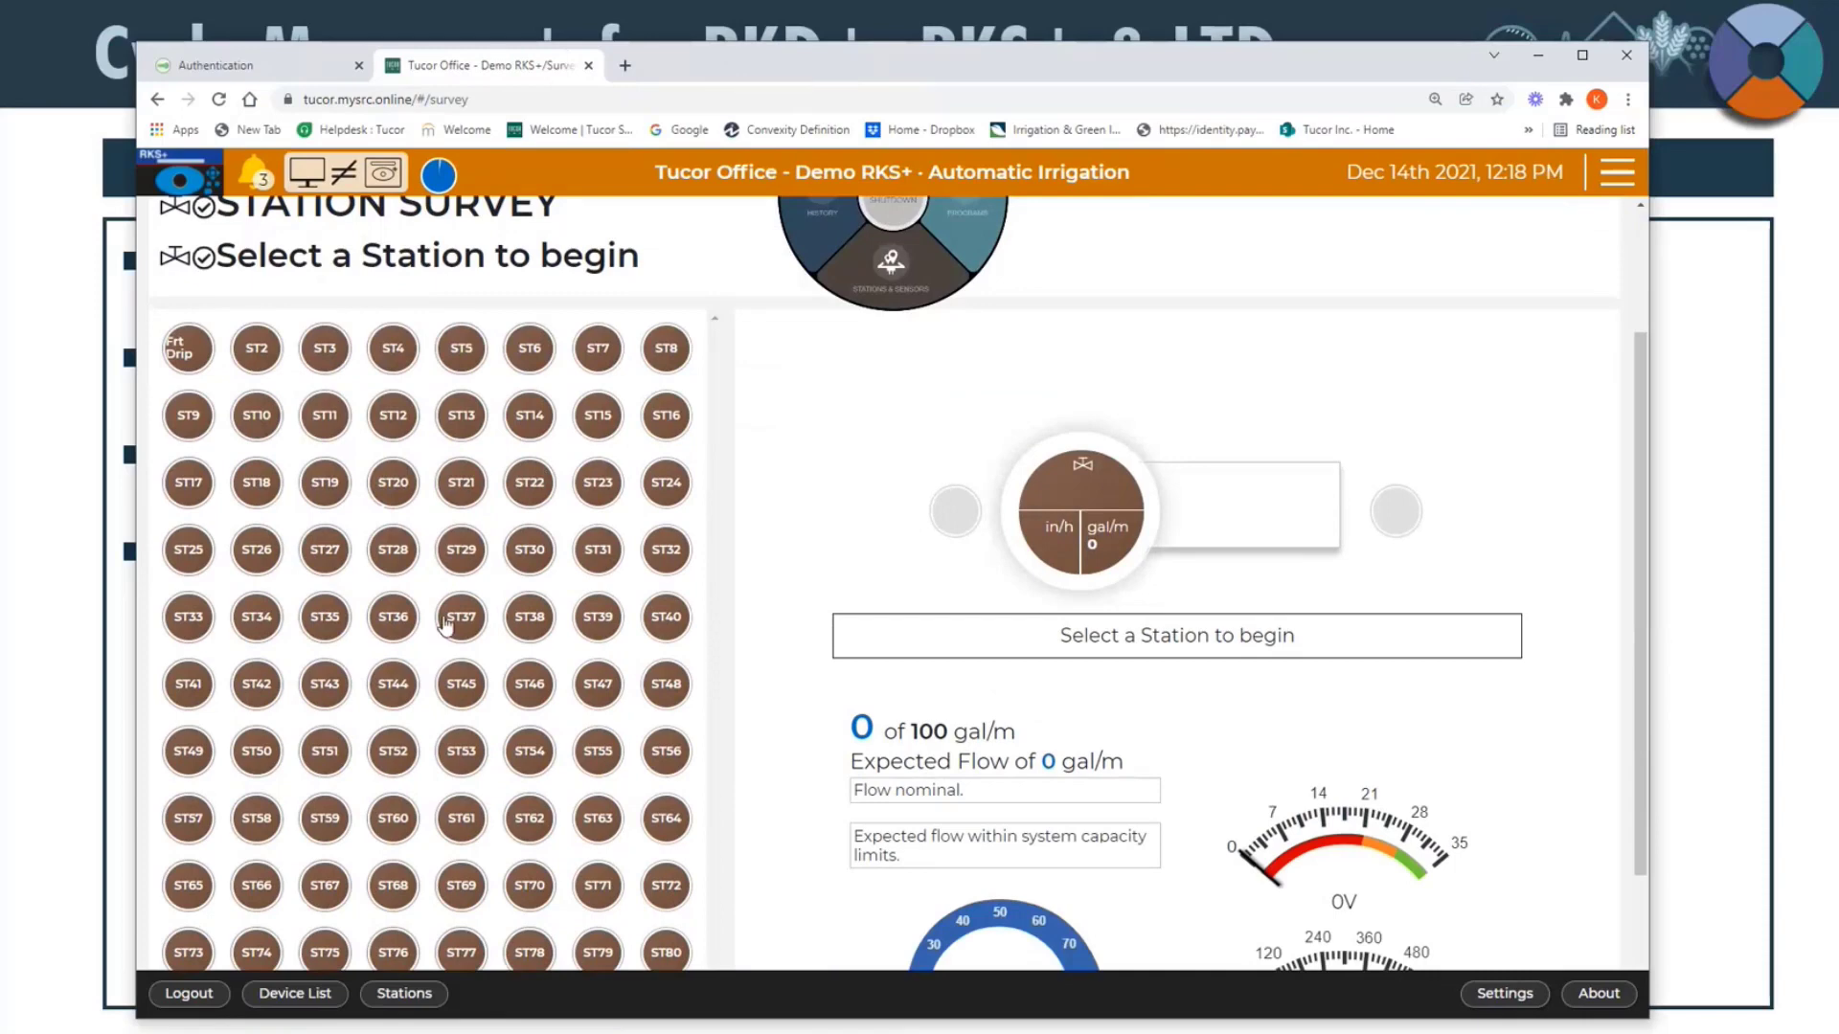
pyautogui.click(446, 627)
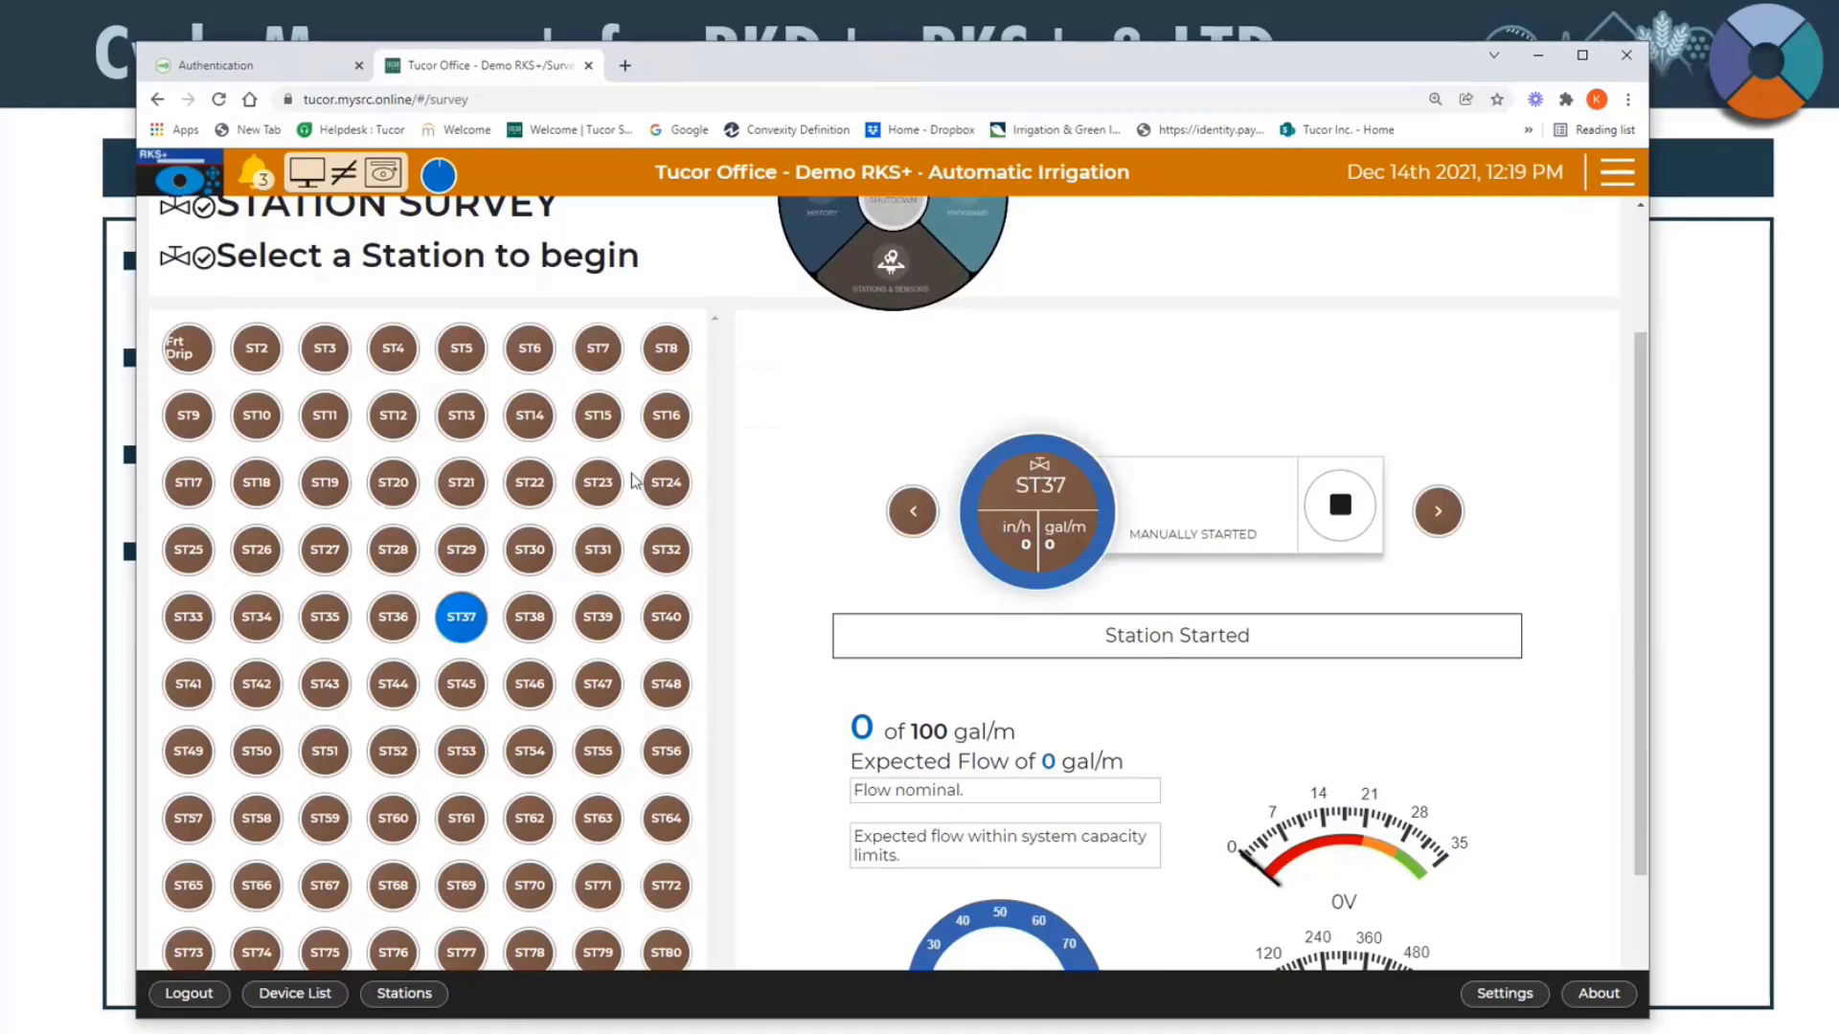
pyautogui.click(532, 417)
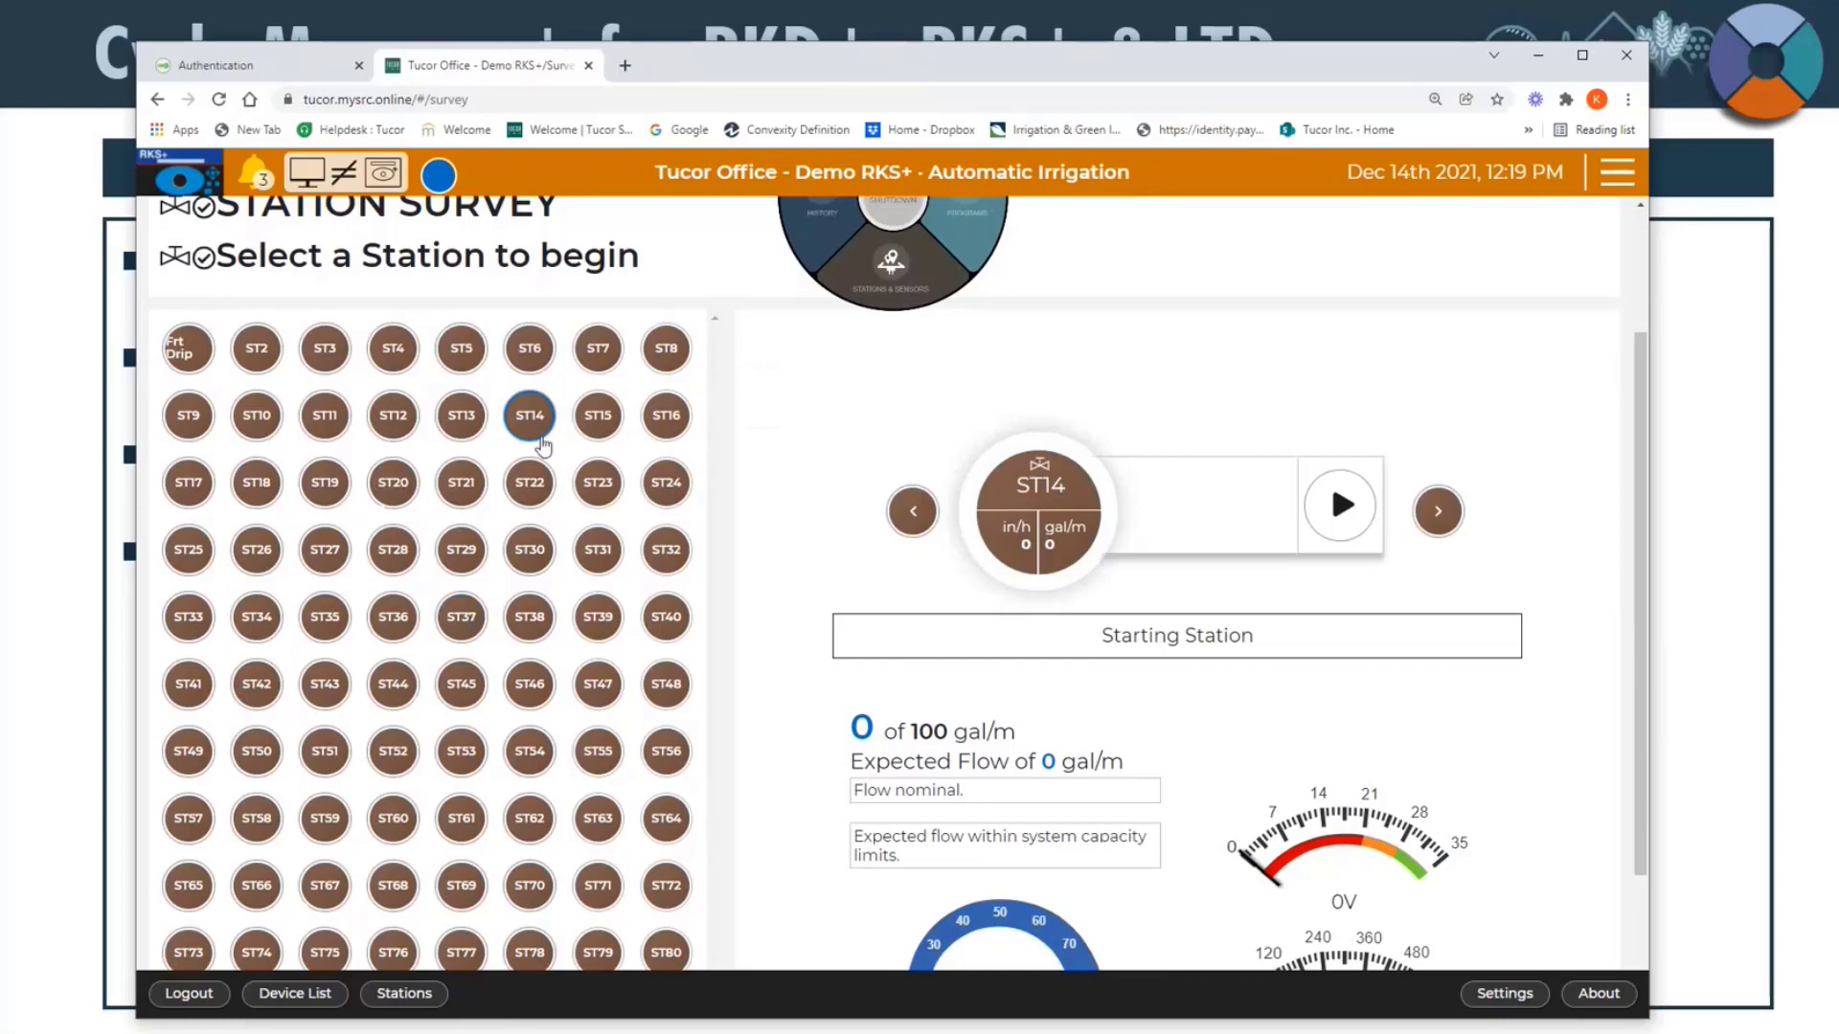
pyautogui.click(527, 412)
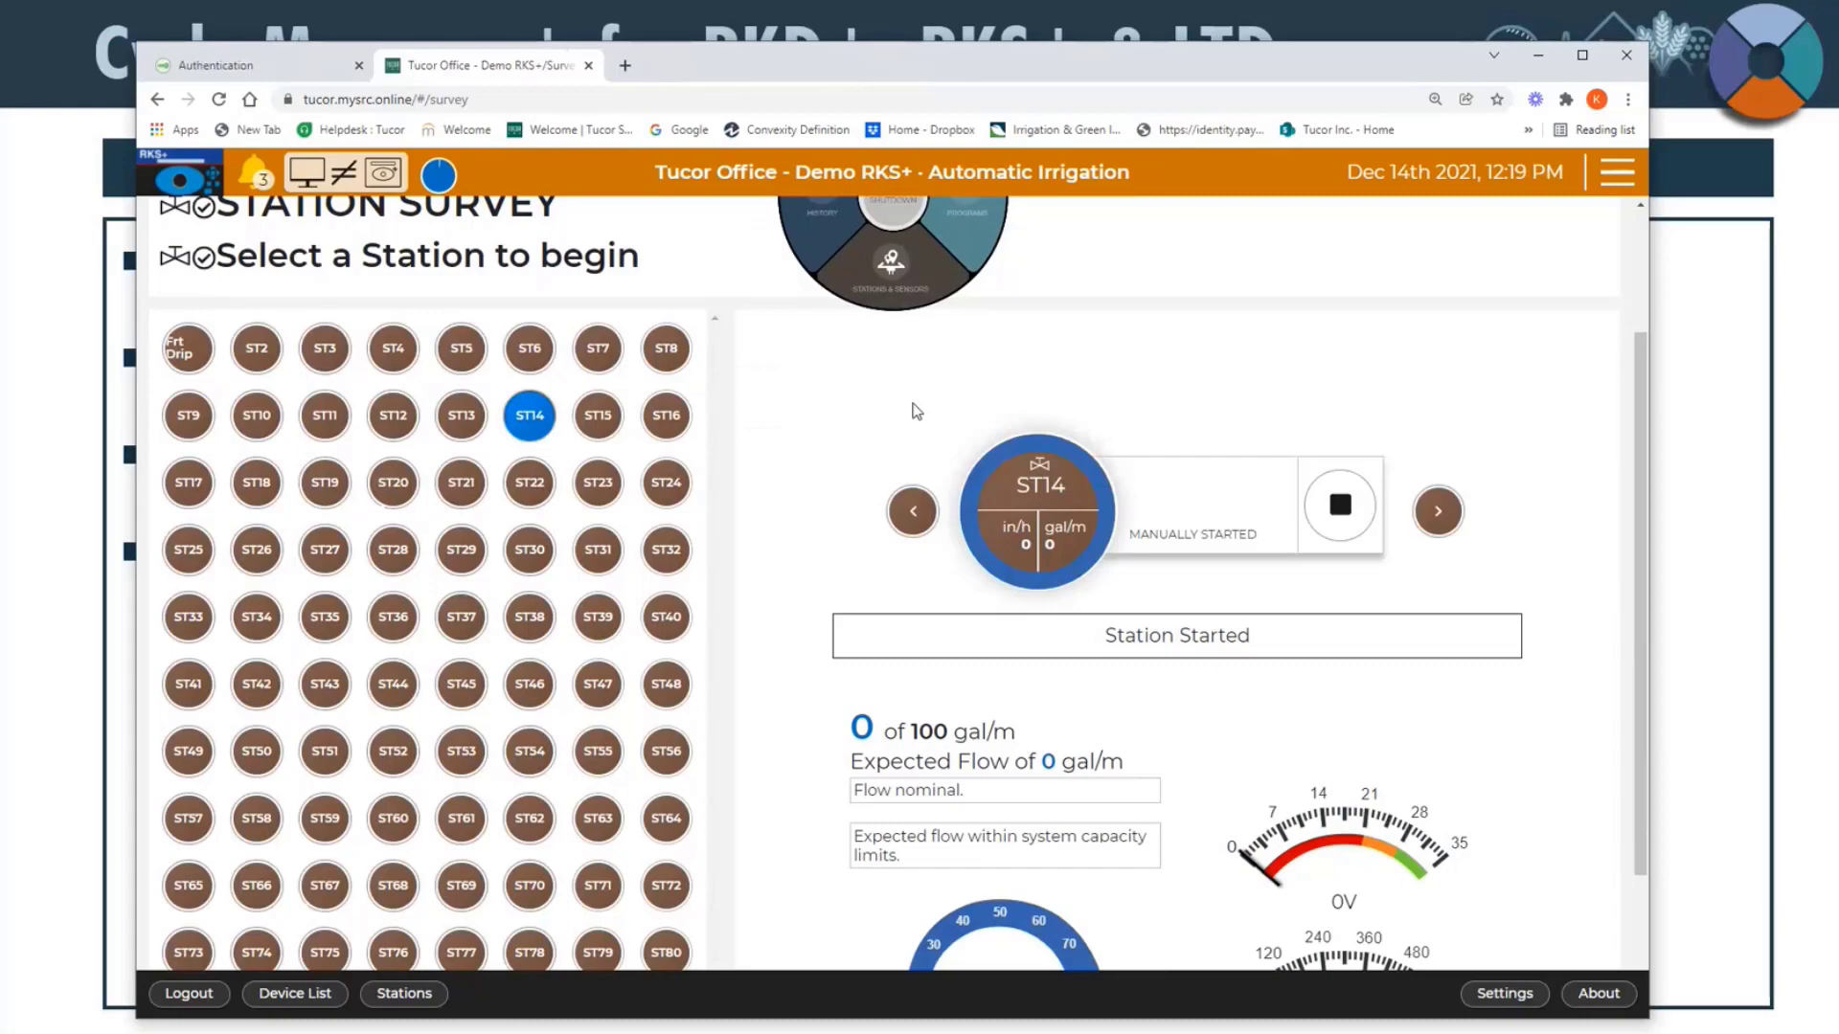
# Step: Examine the flow, voltage and current gauges of the survey while station ST14 runs
pyautogui.scroll(-2, 915, 412)
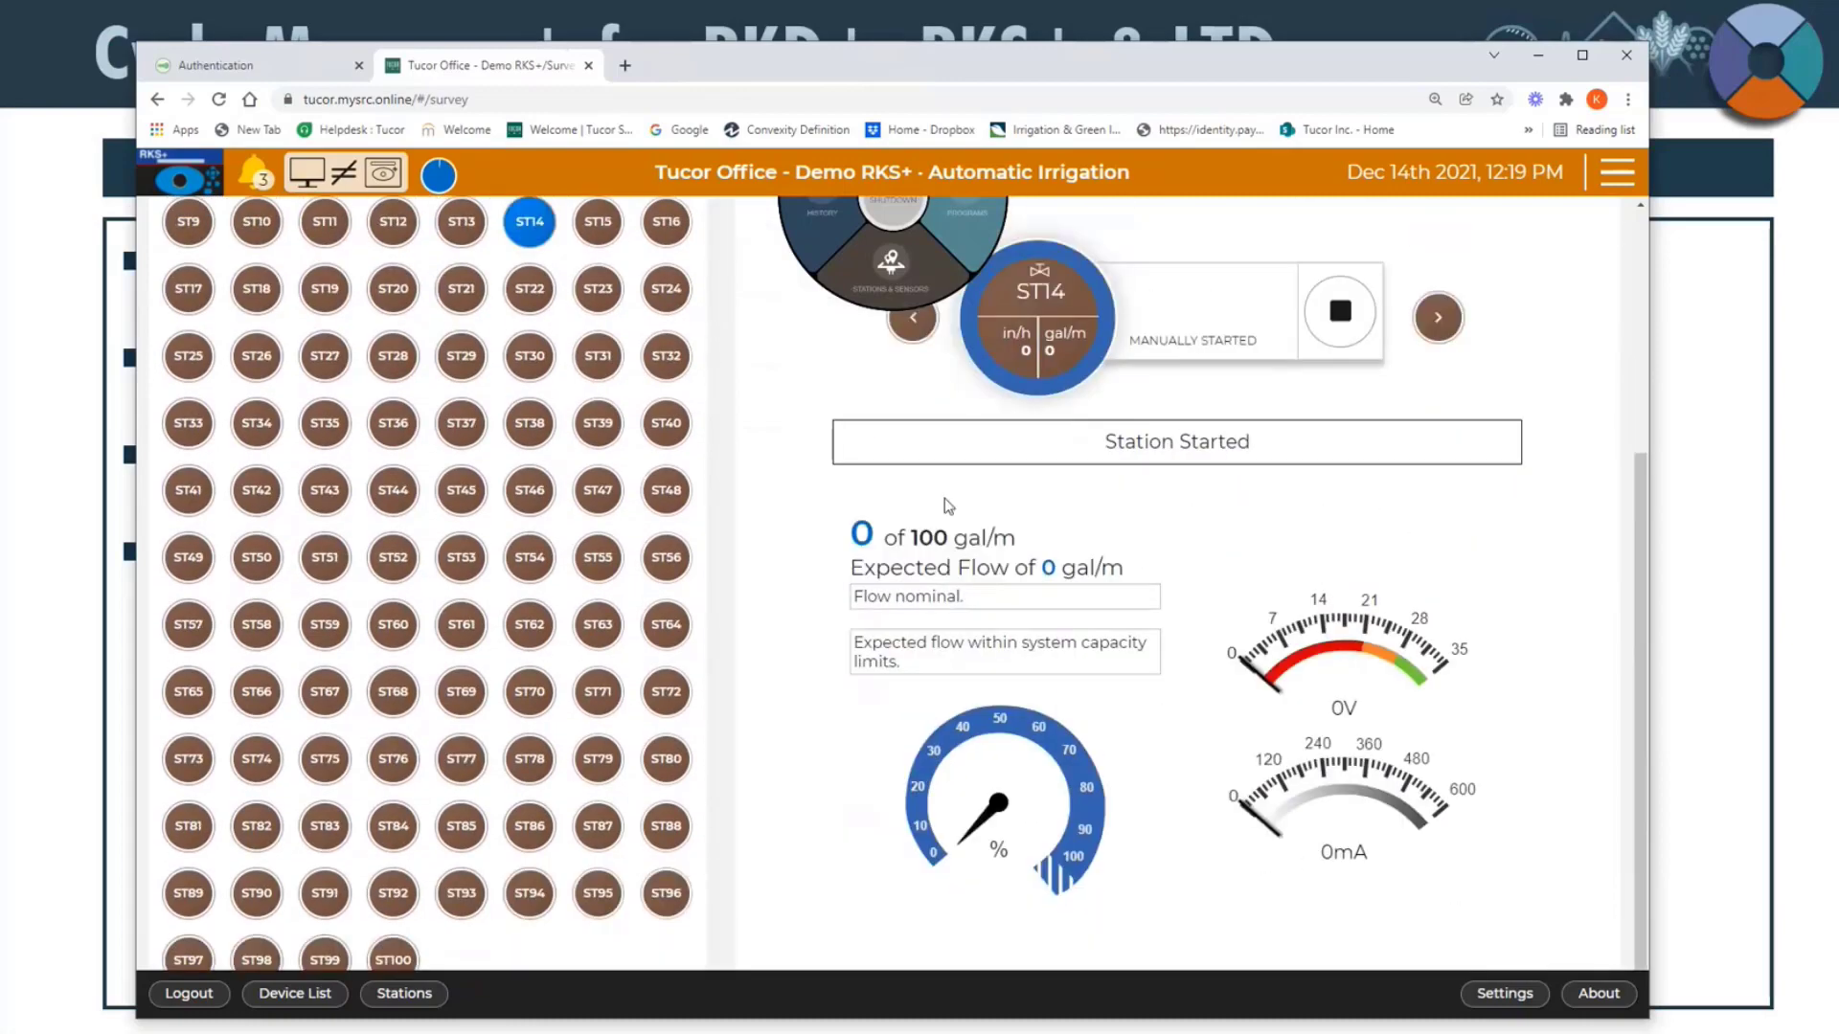
pyautogui.scroll(1, 944, 498)
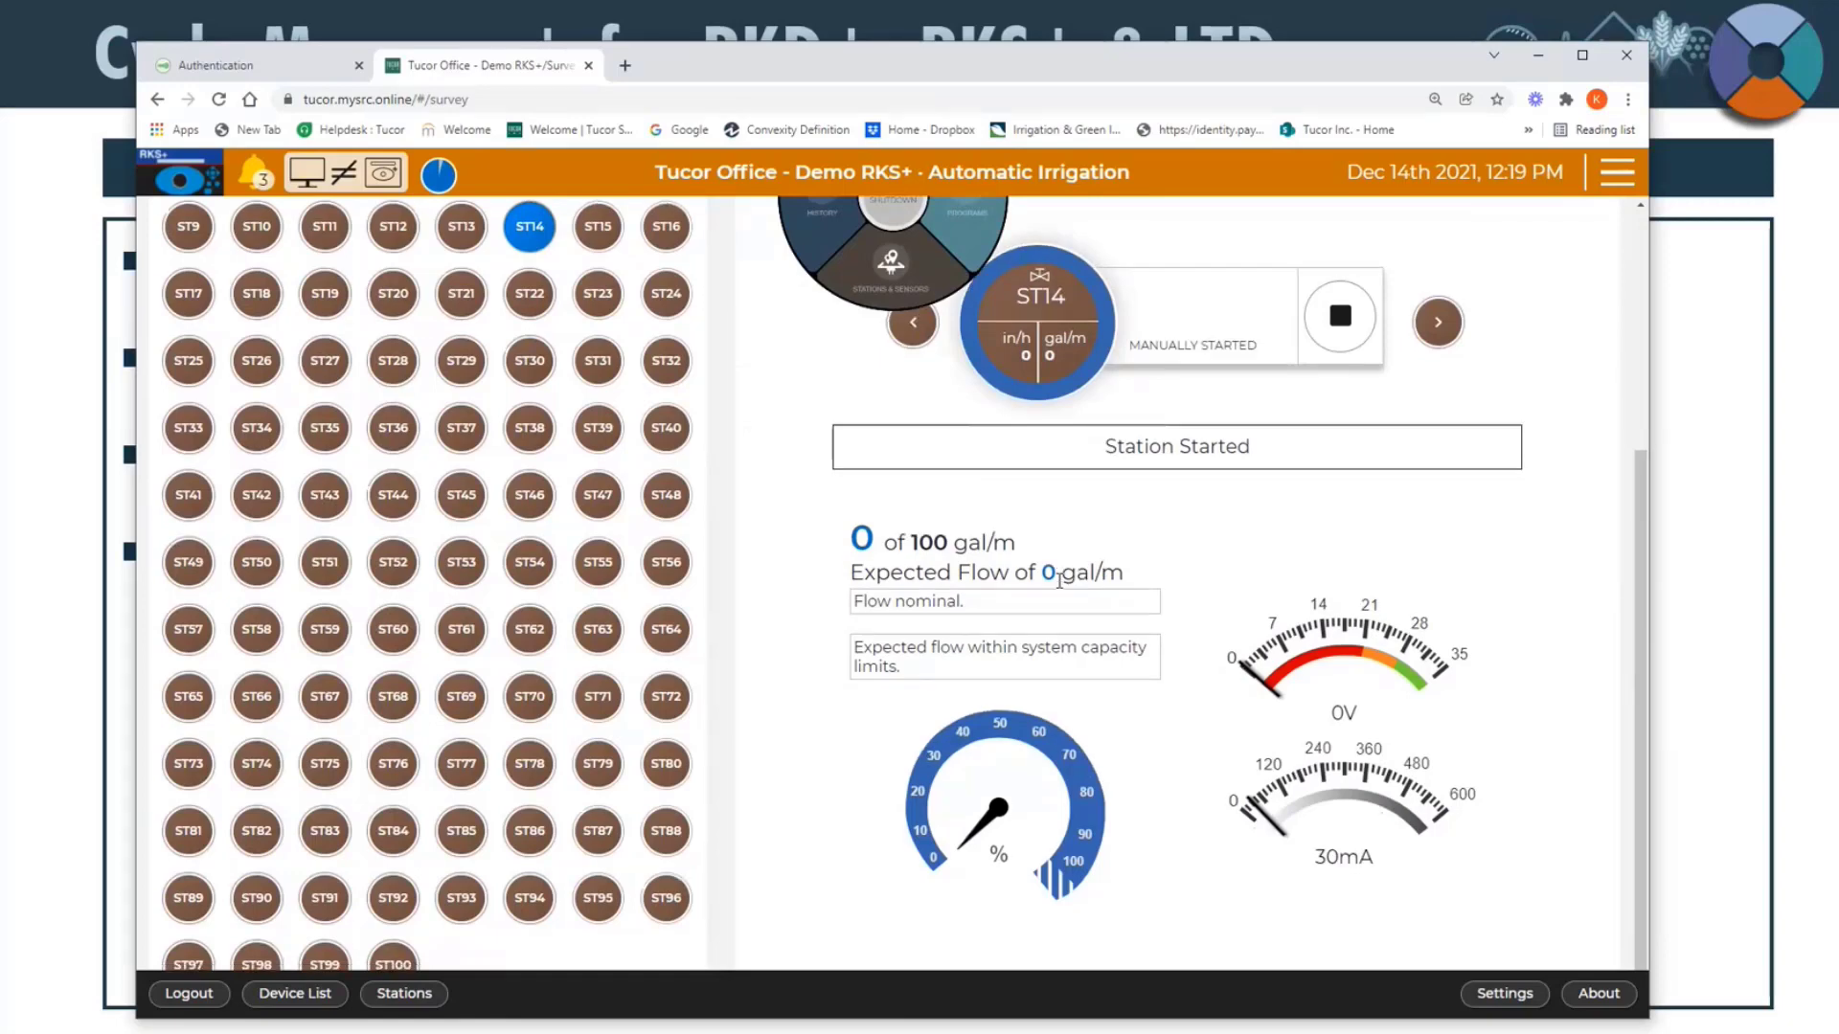
pyautogui.scroll(-2, 1059, 584)
pyautogui.scroll(5, 1061, 588)
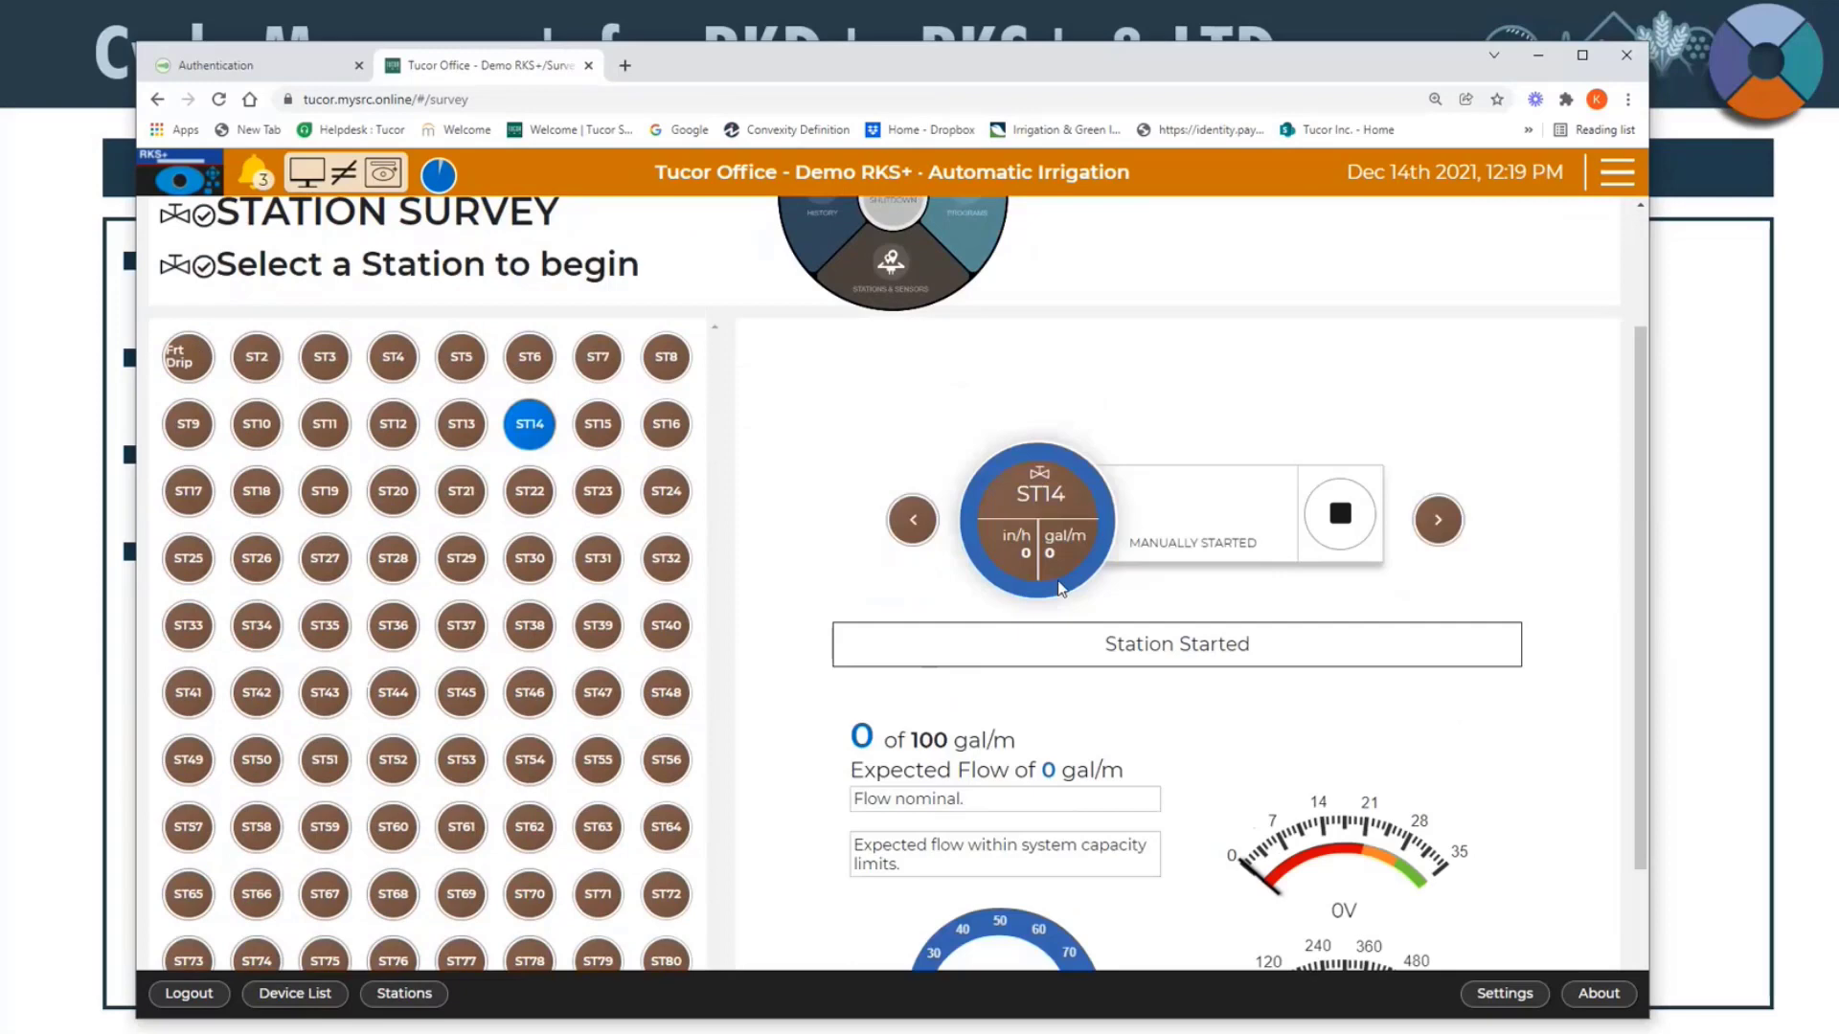
pyautogui.scroll(-2, 1060, 584)
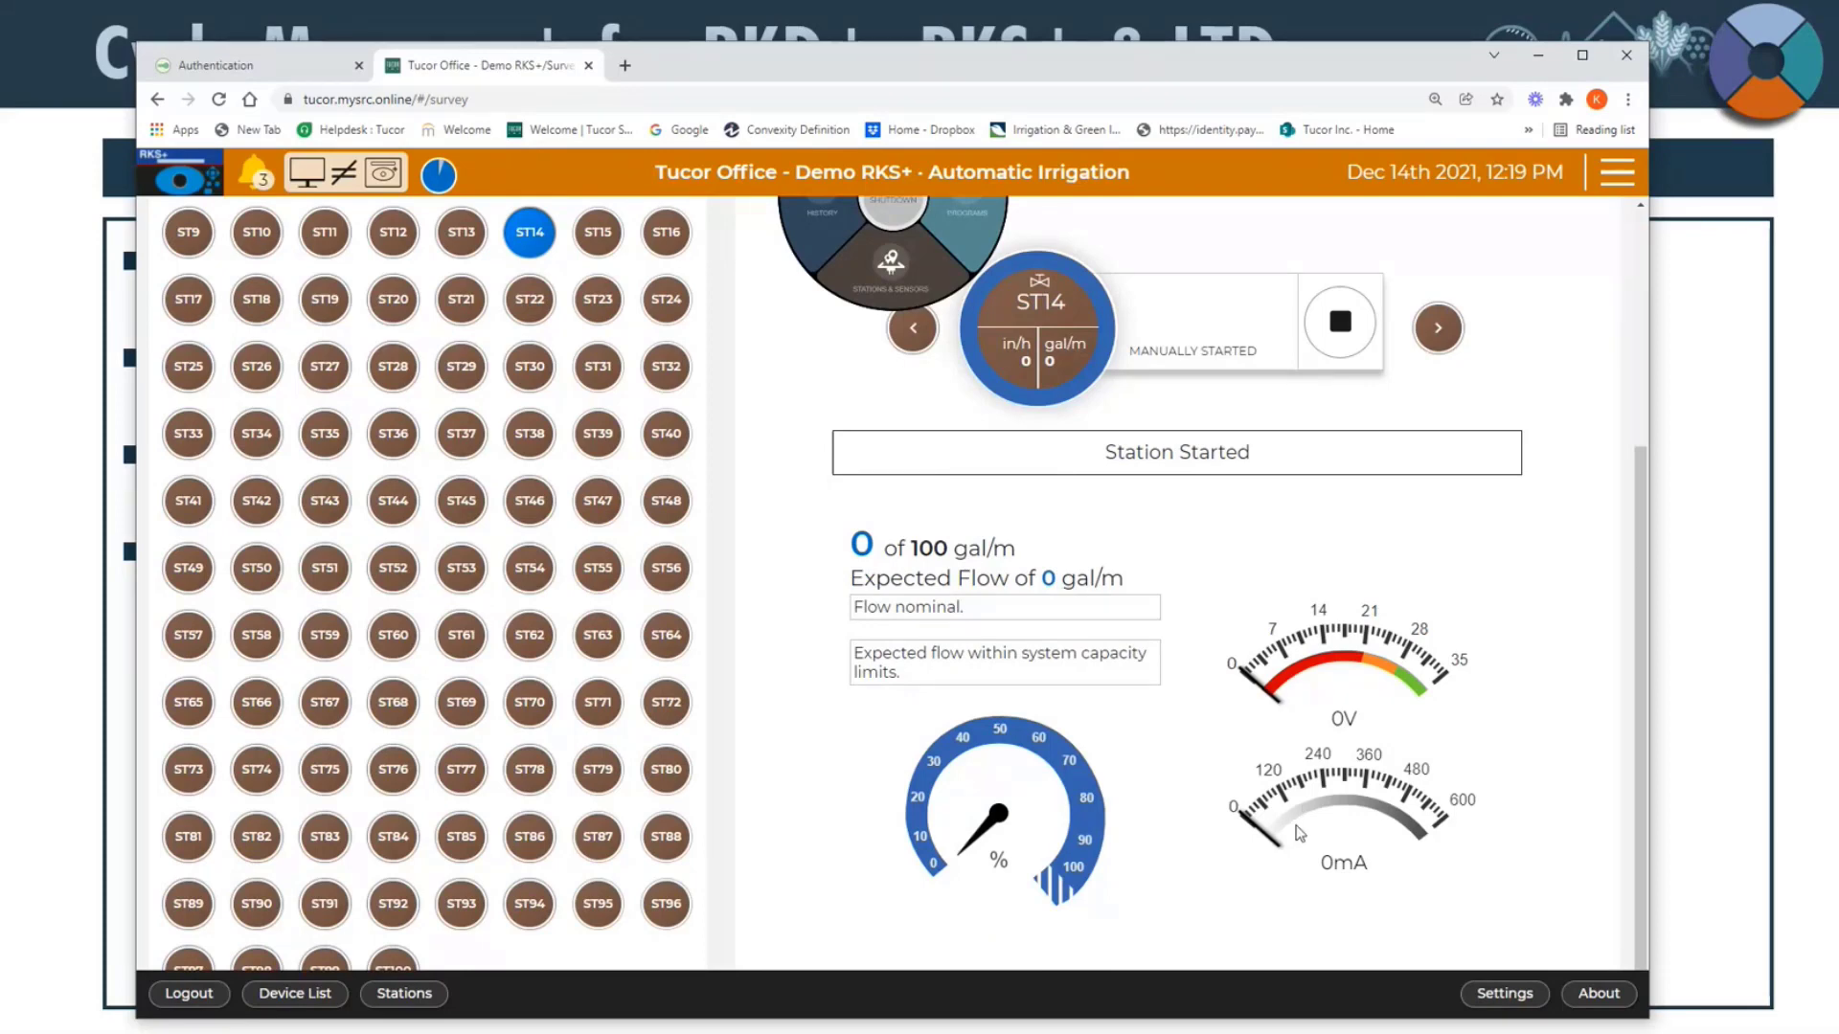
pyautogui.scroll(-1, 1282, 725)
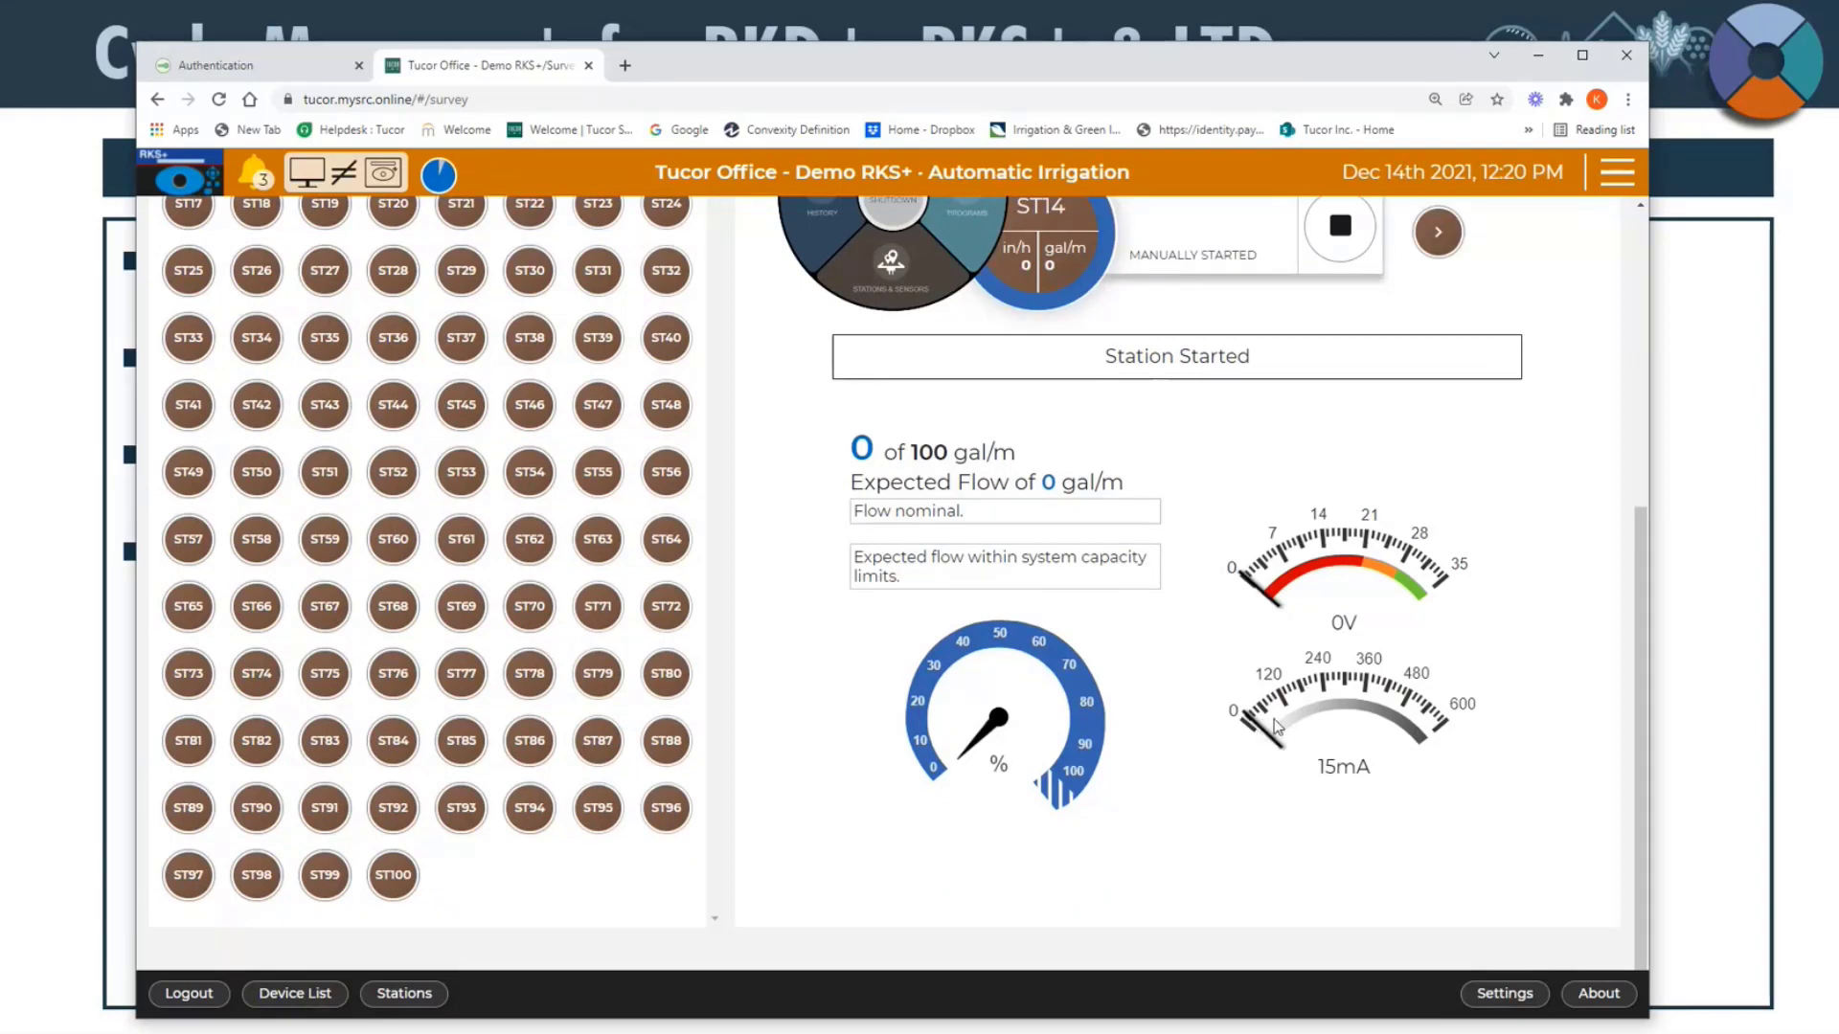
pyautogui.scroll(1, 1294, 808)
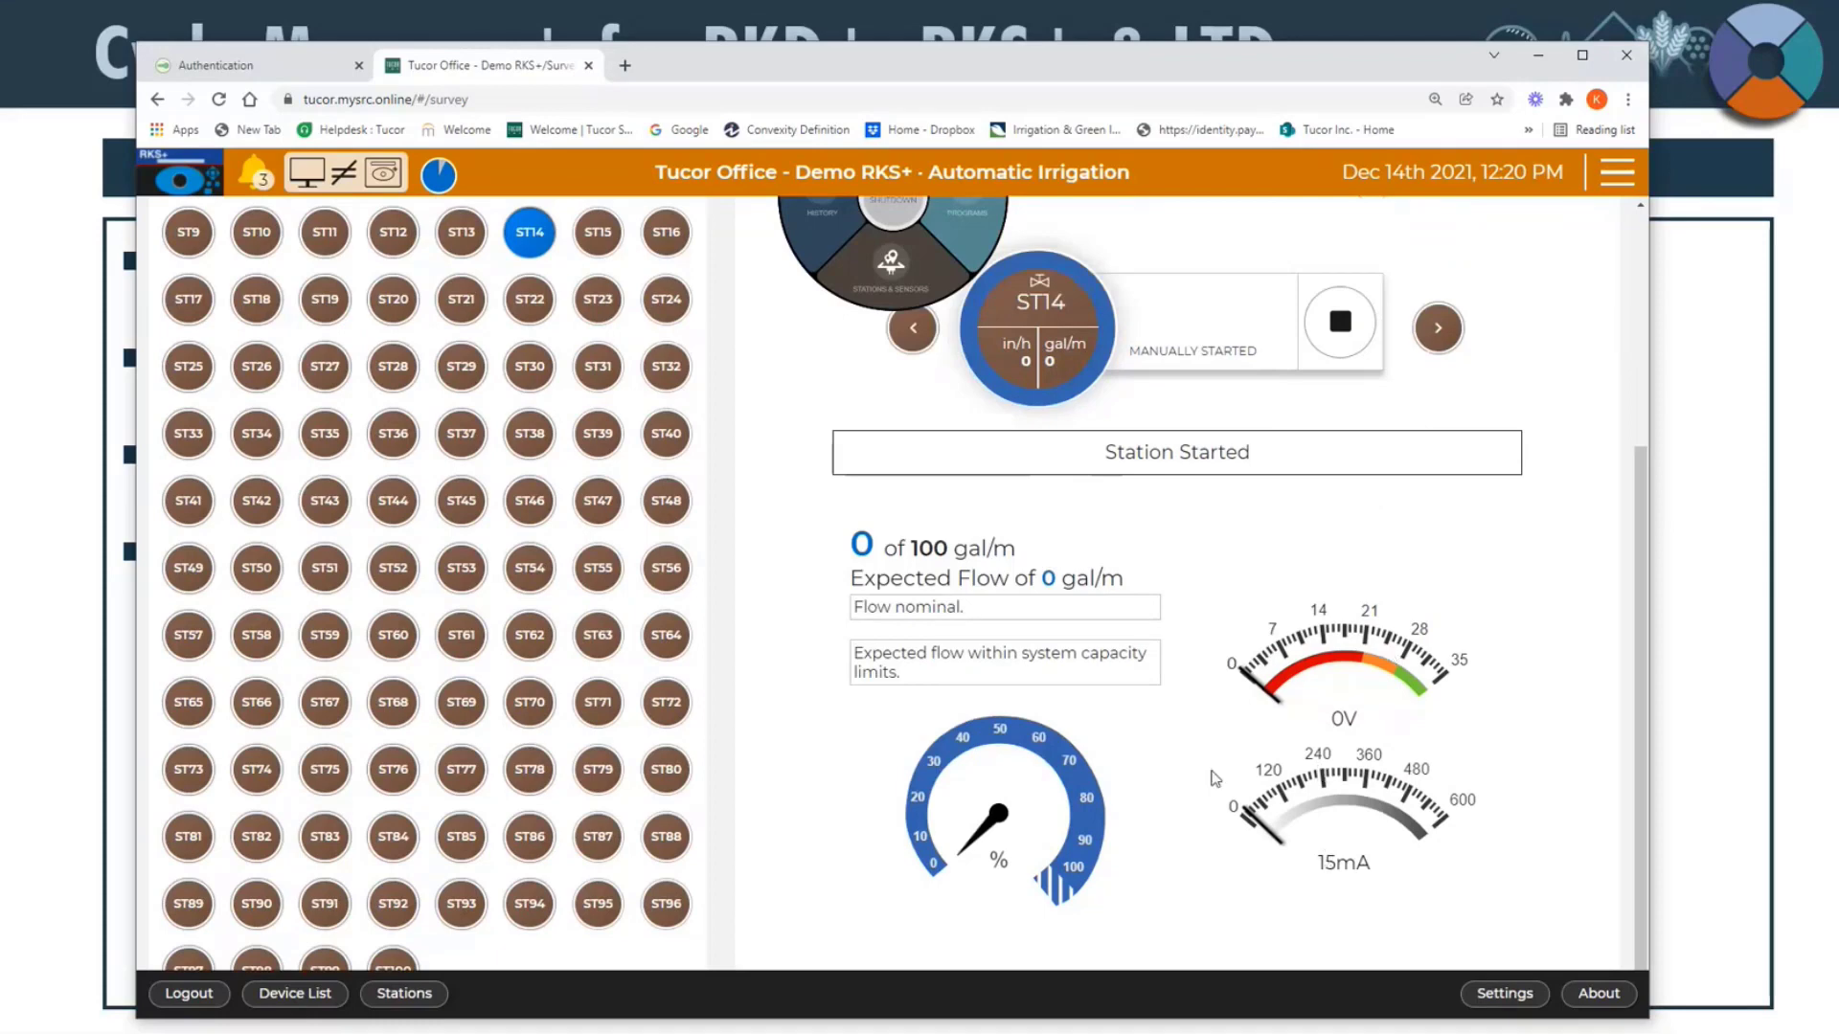
pyautogui.scroll(4, 1215, 778)
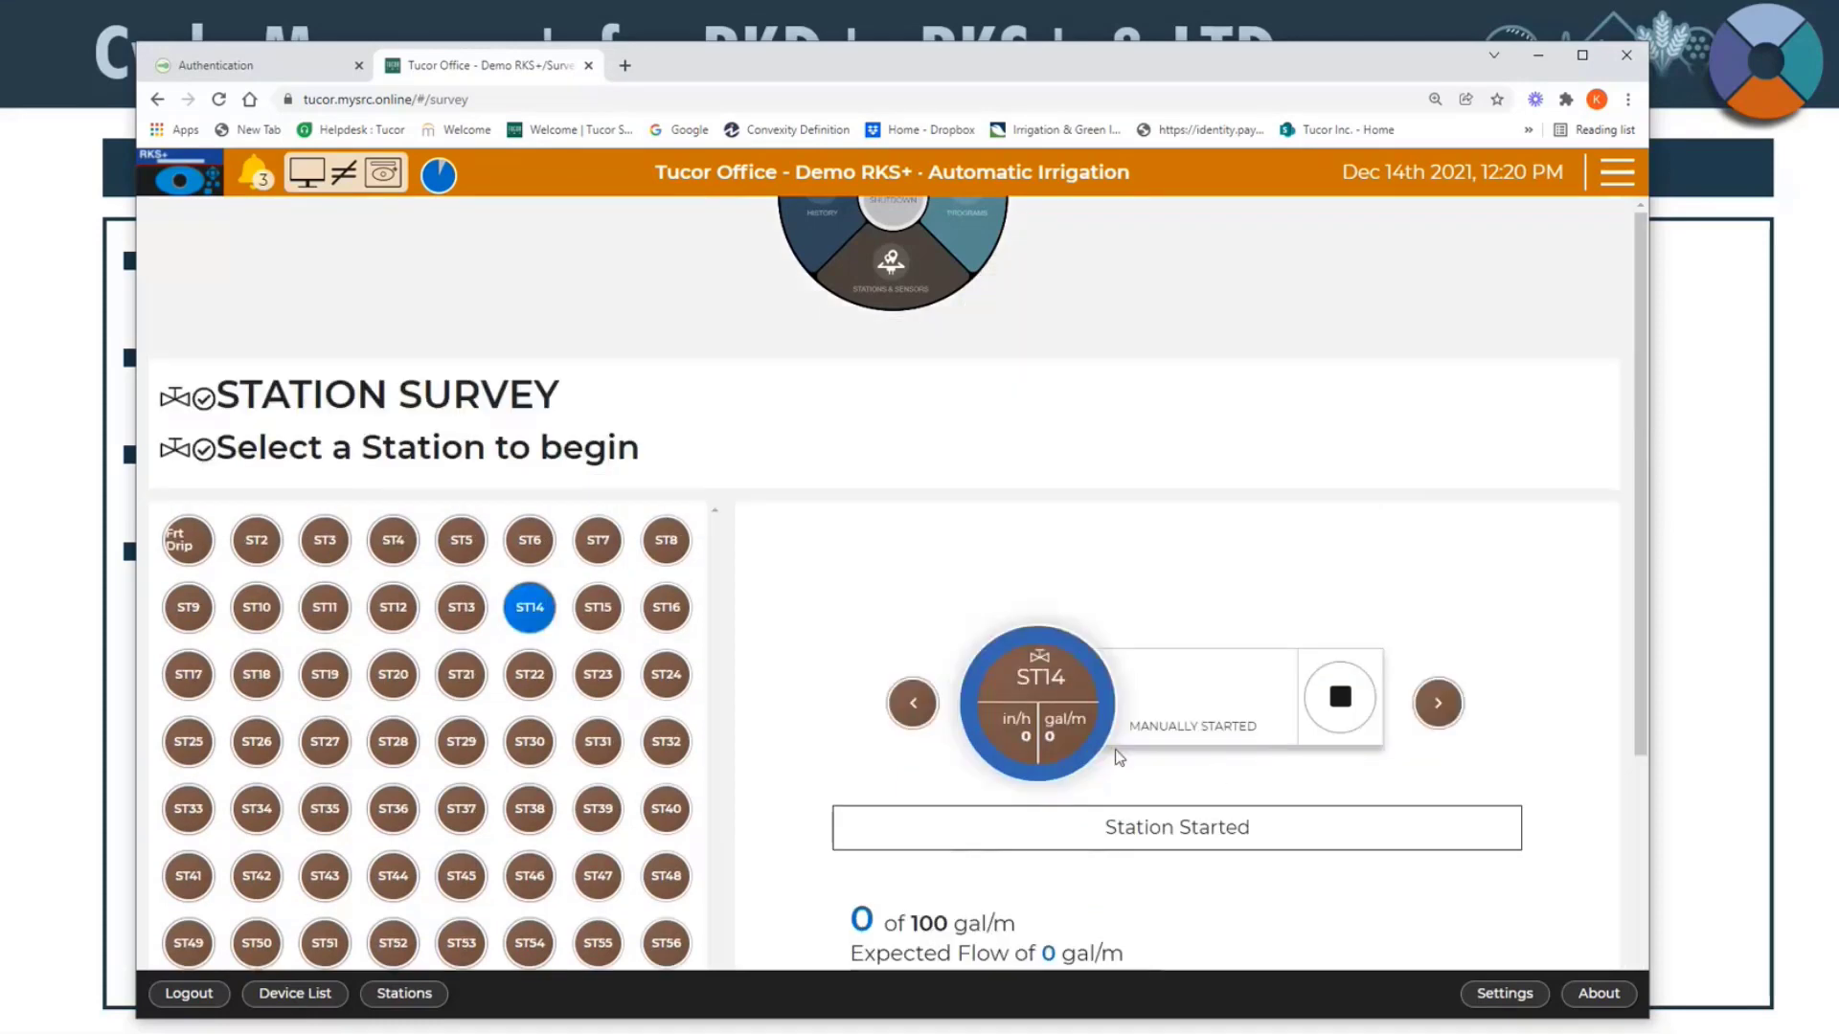
# Step: Stop station ST14 in the survey and start it again
pyautogui.scroll(-1, 1314, 647)
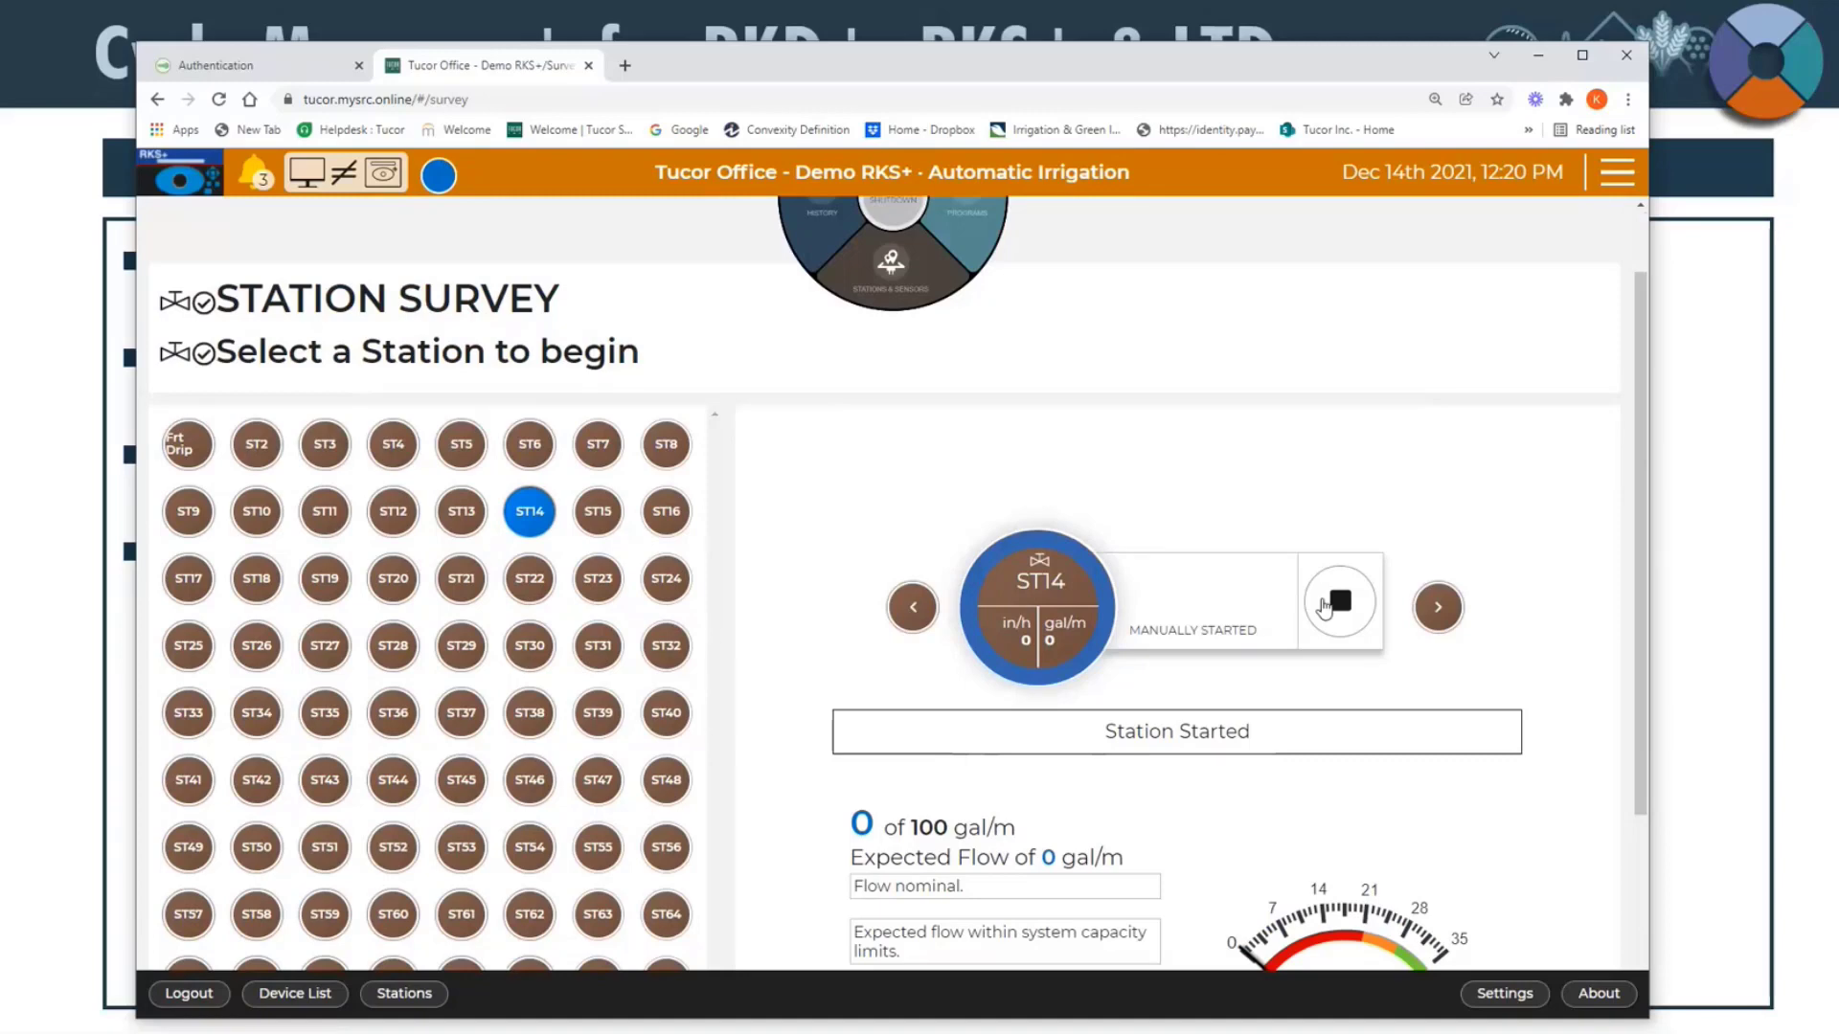
pyautogui.click(1324, 607)
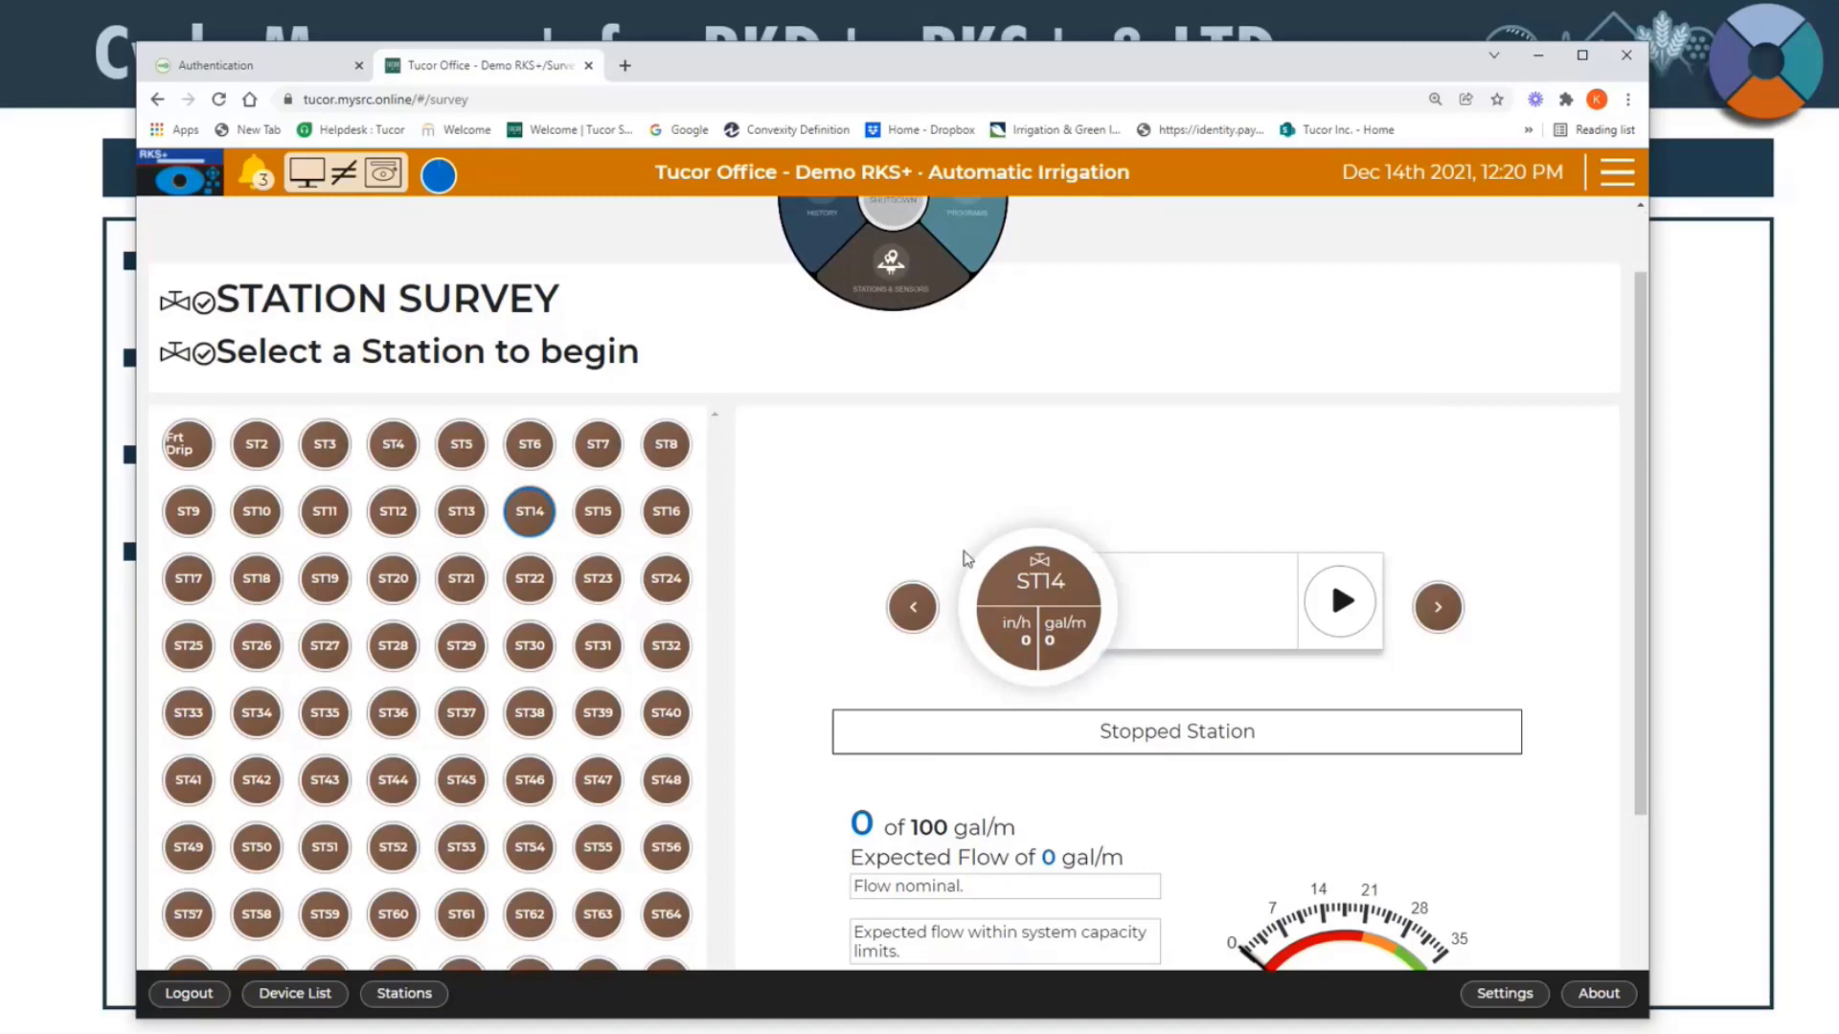
pyautogui.click(1054, 569)
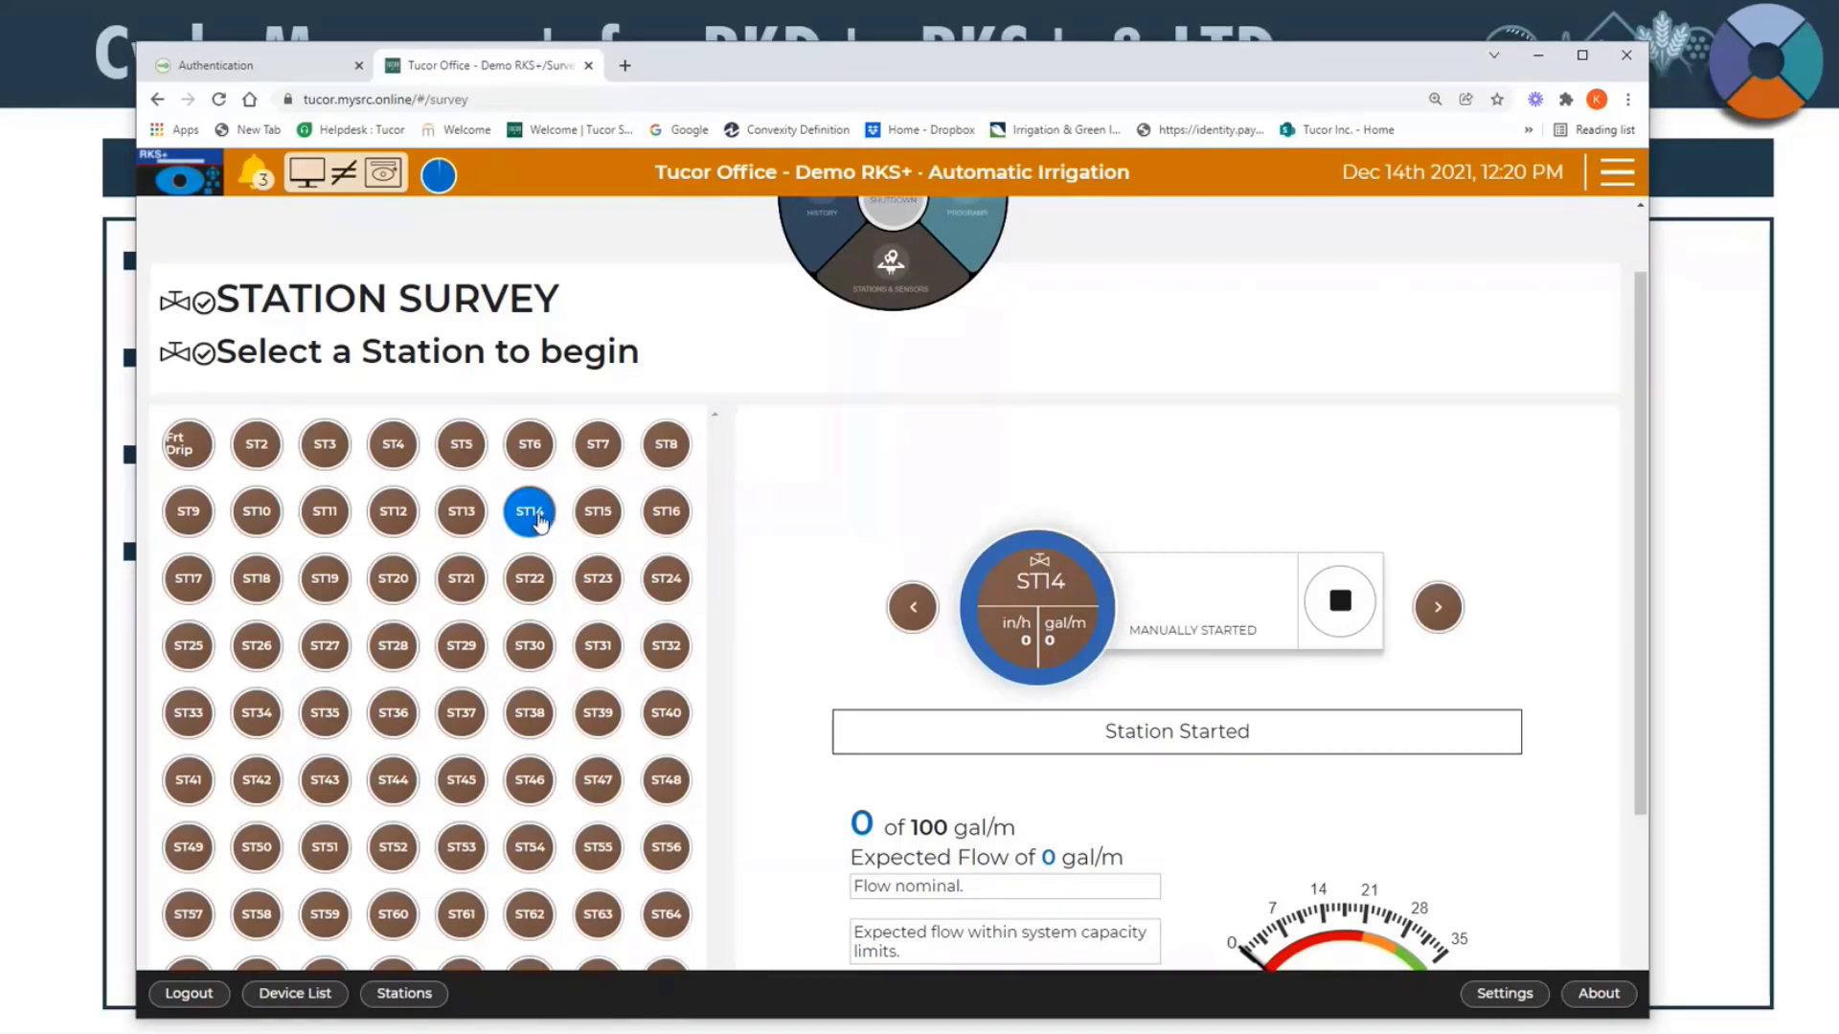
# Step: Advance the survey to station ST15 and stop that station
pyautogui.click(1440, 608)
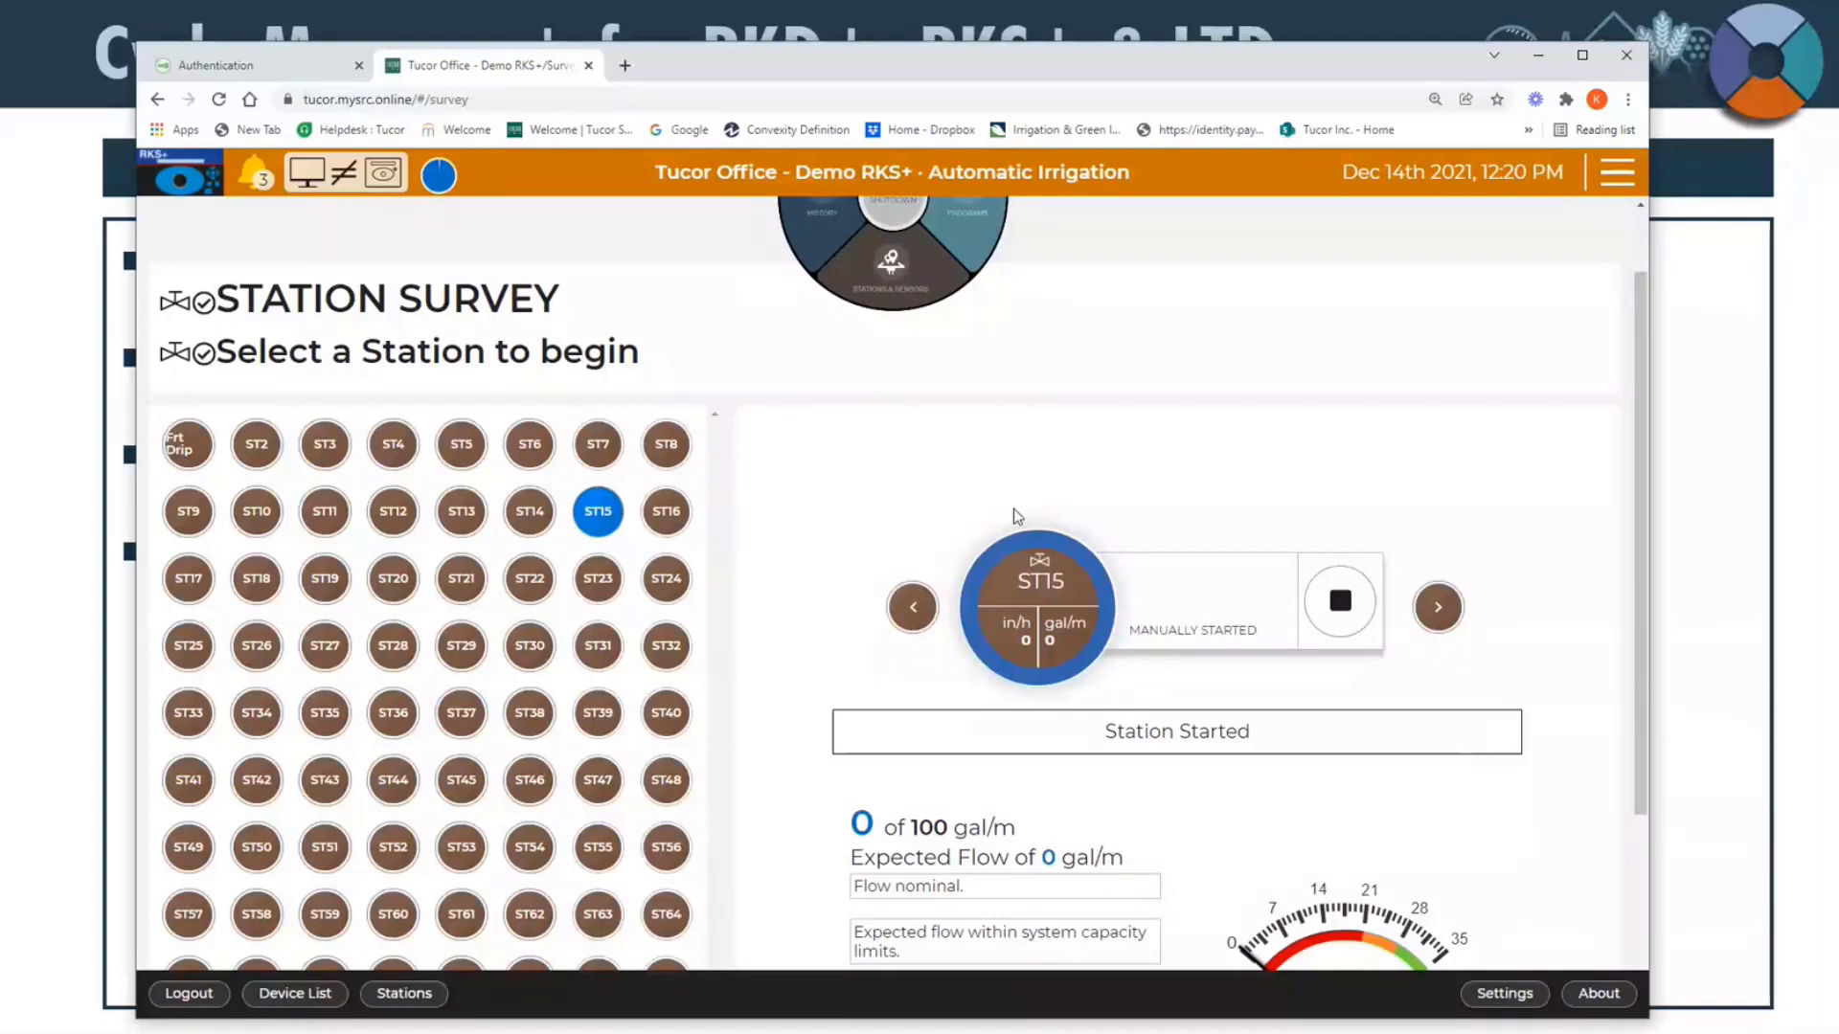
pyautogui.click(1361, 610)
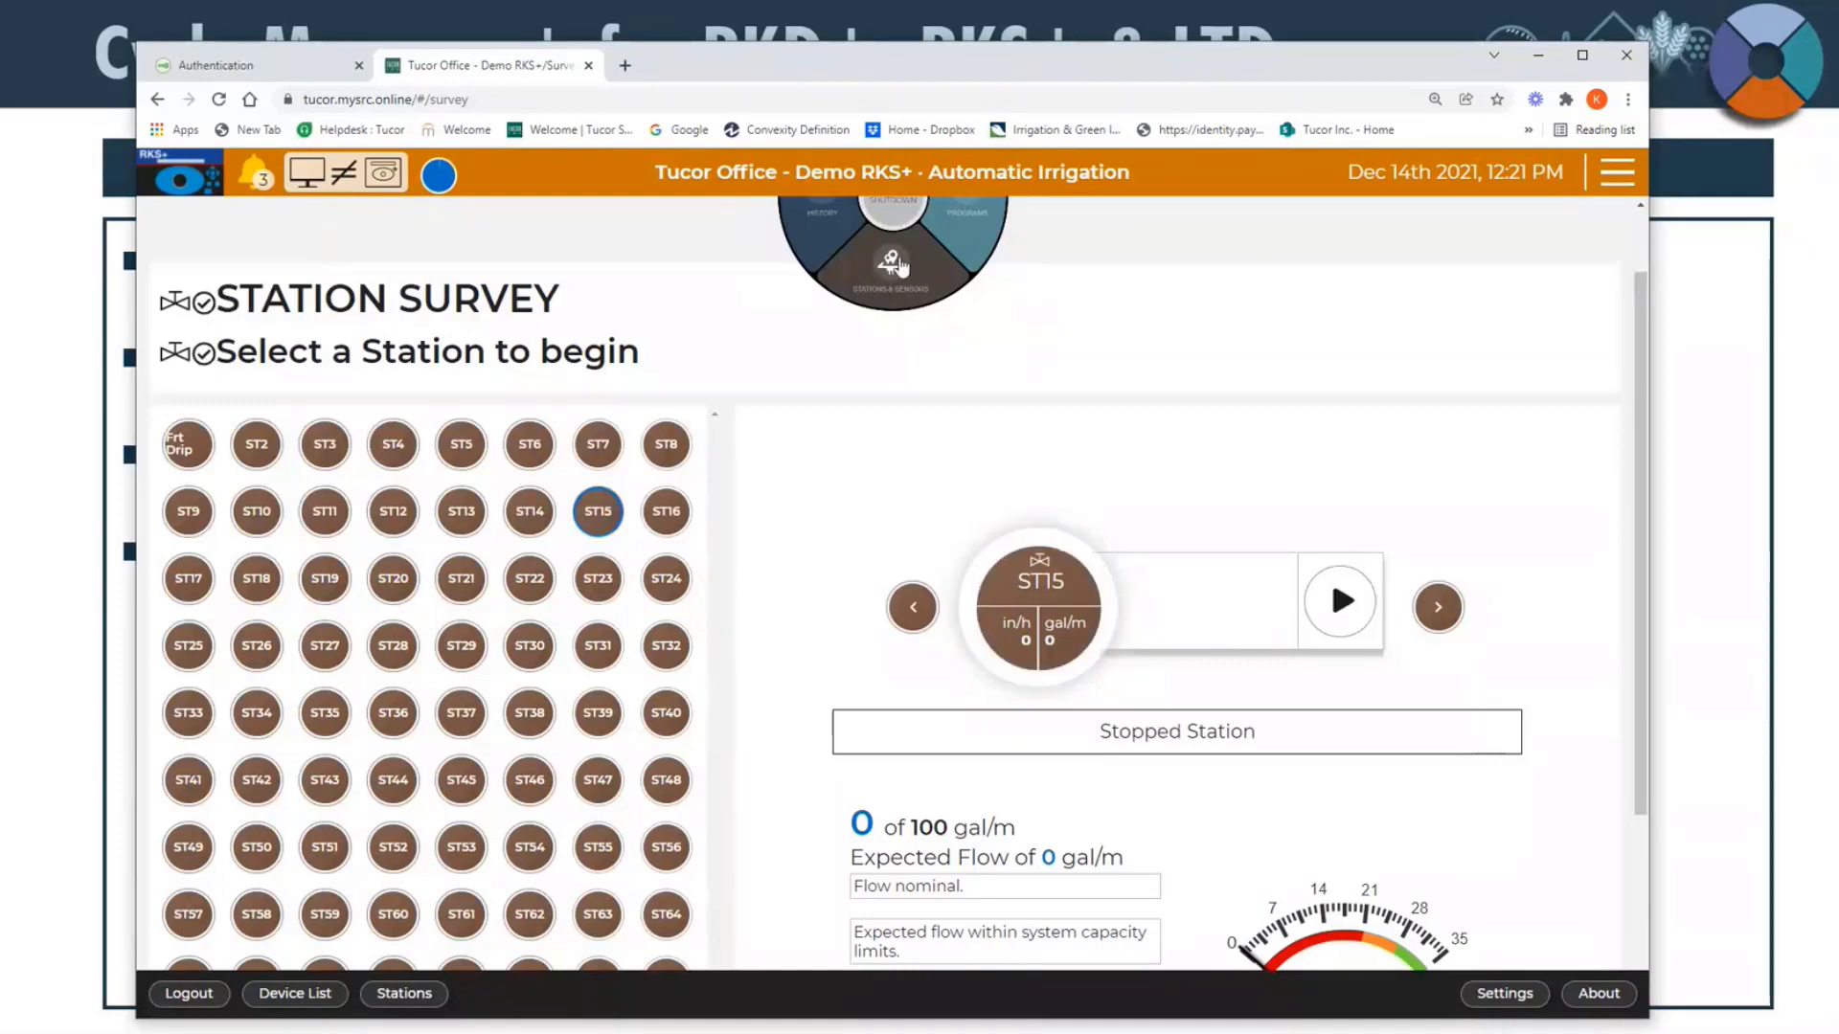
# Step: Return to the controller's home page and expand the Alerts section in the status overview
pyautogui.scroll(-2, 1033, 639)
pyautogui.scroll(3, 1033, 638)
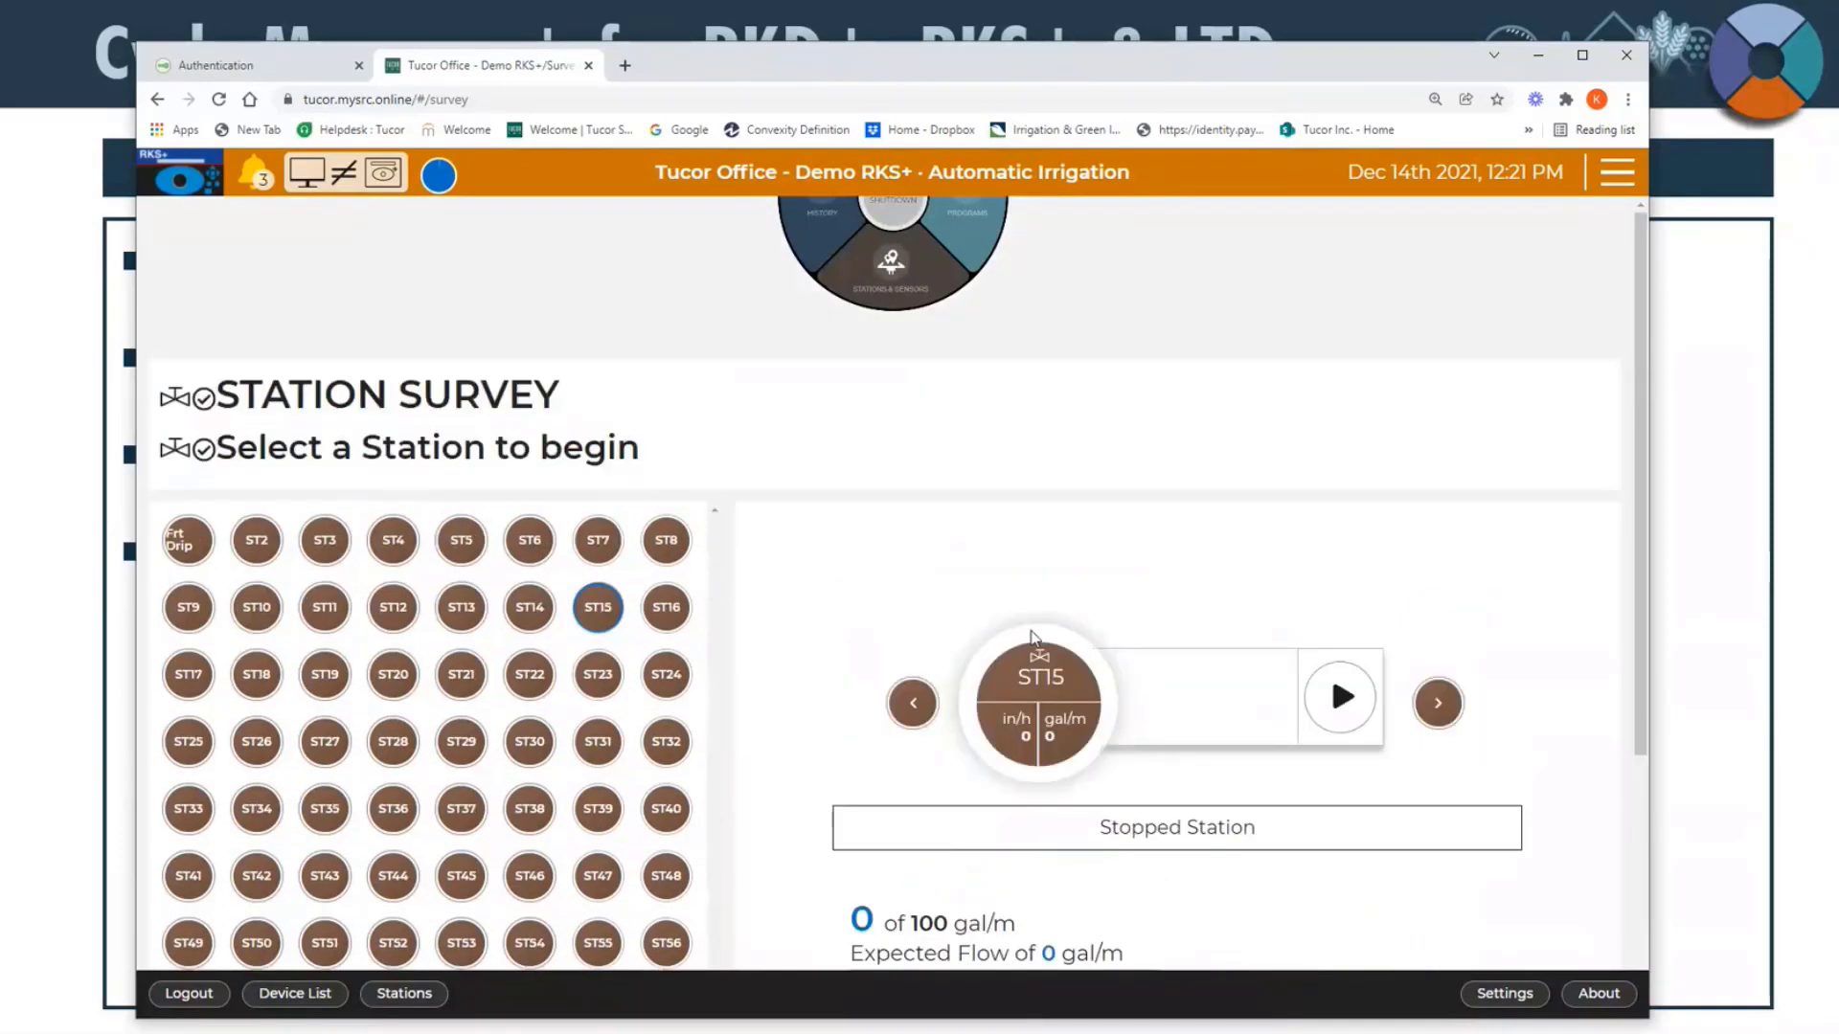
pyautogui.click(910, 299)
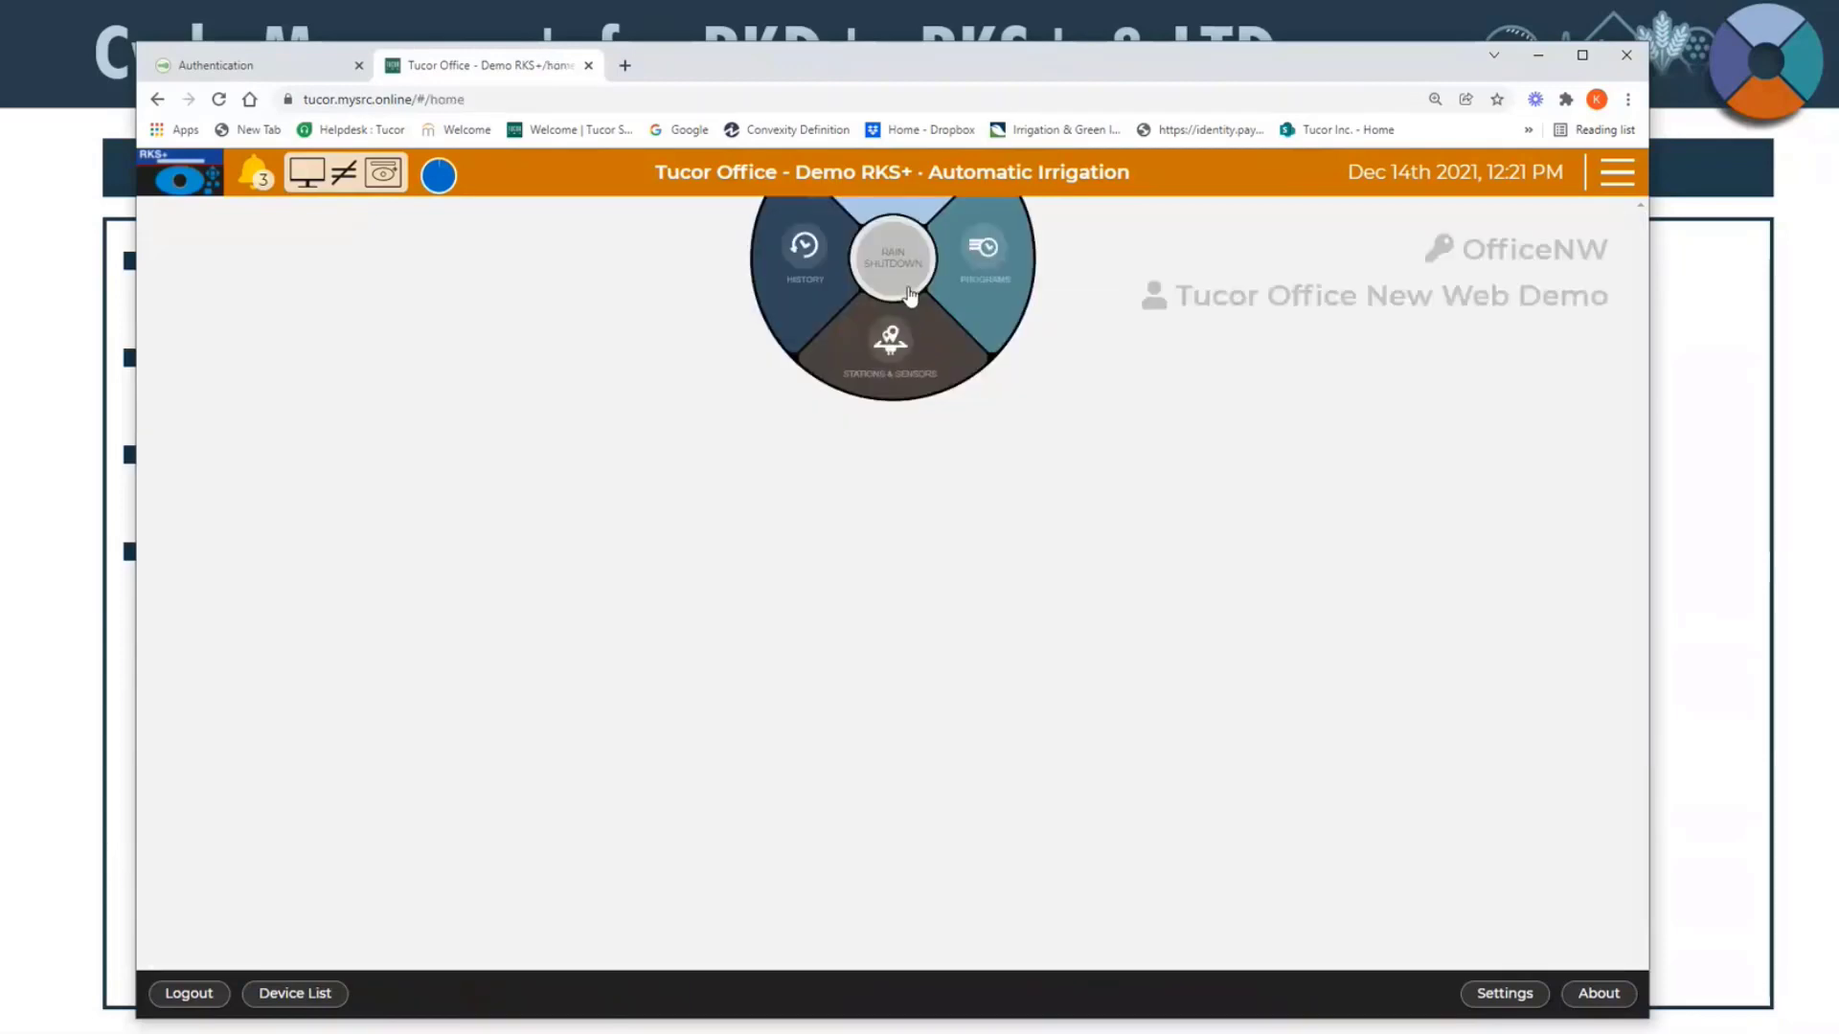
pyautogui.click(1615, 177)
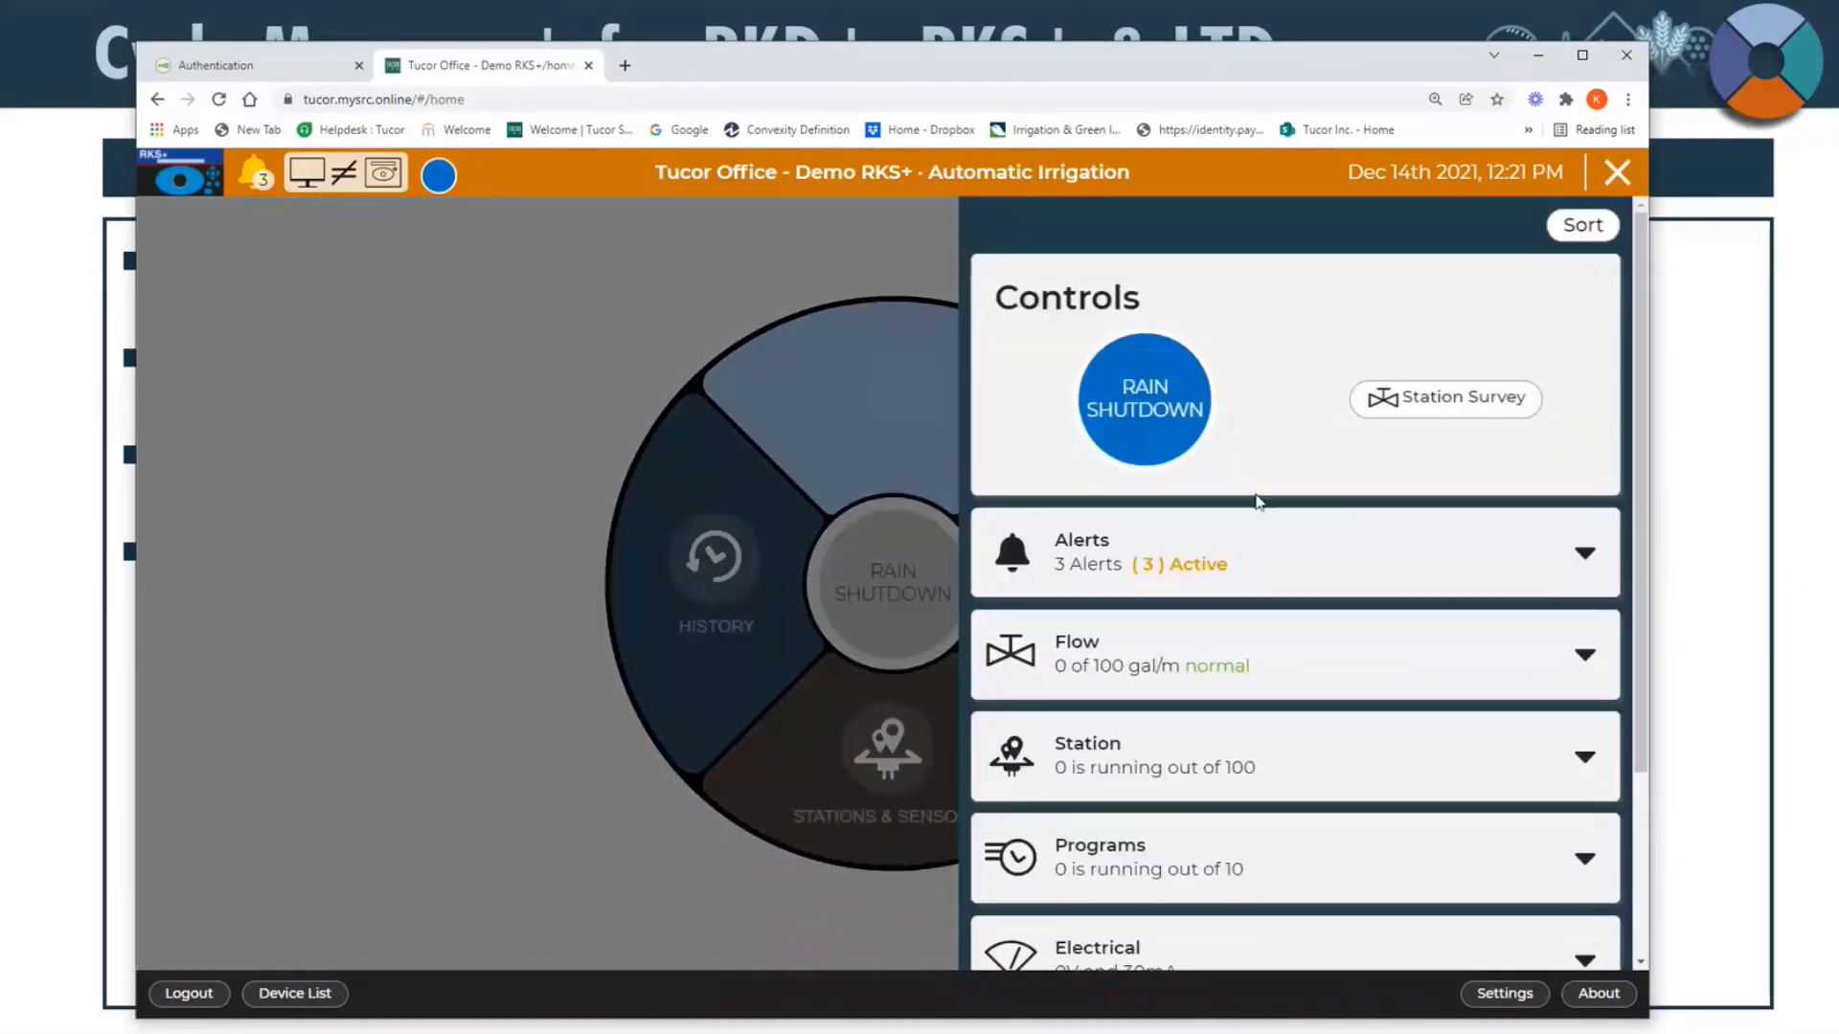
pyautogui.scroll(-1, 1231, 538)
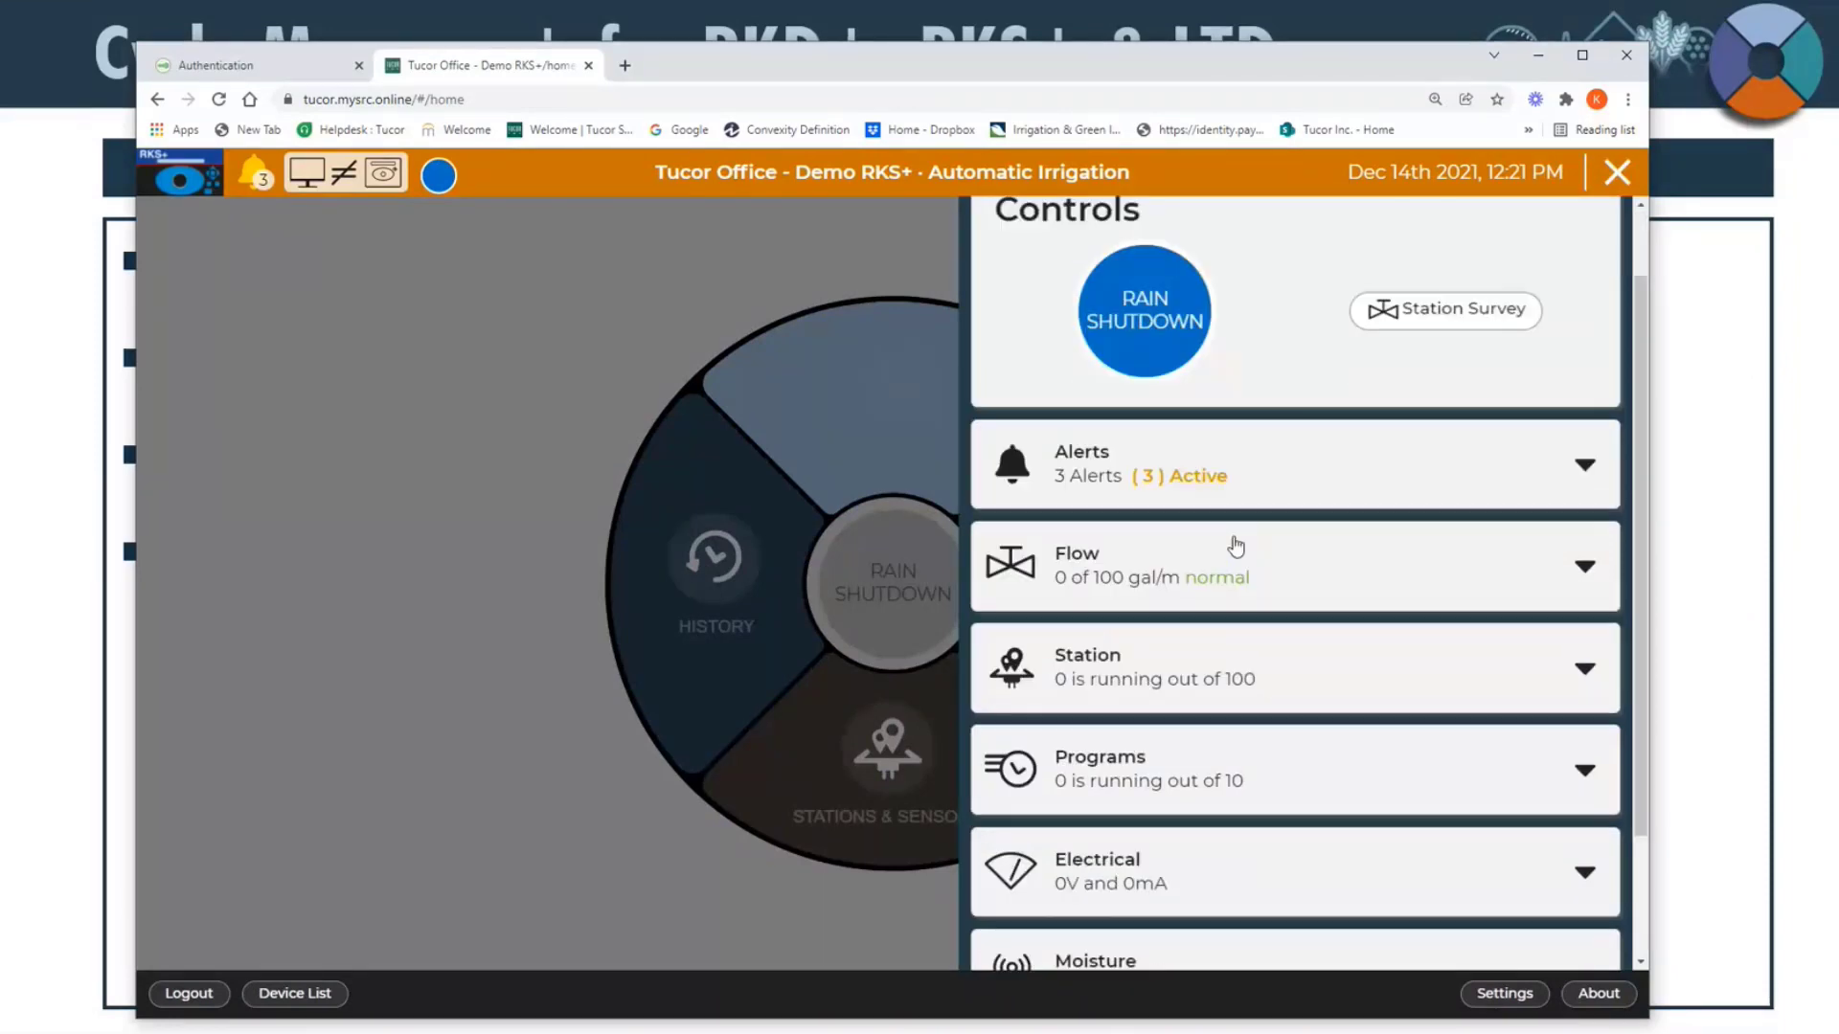
pyautogui.scroll(1, 1370, 478)
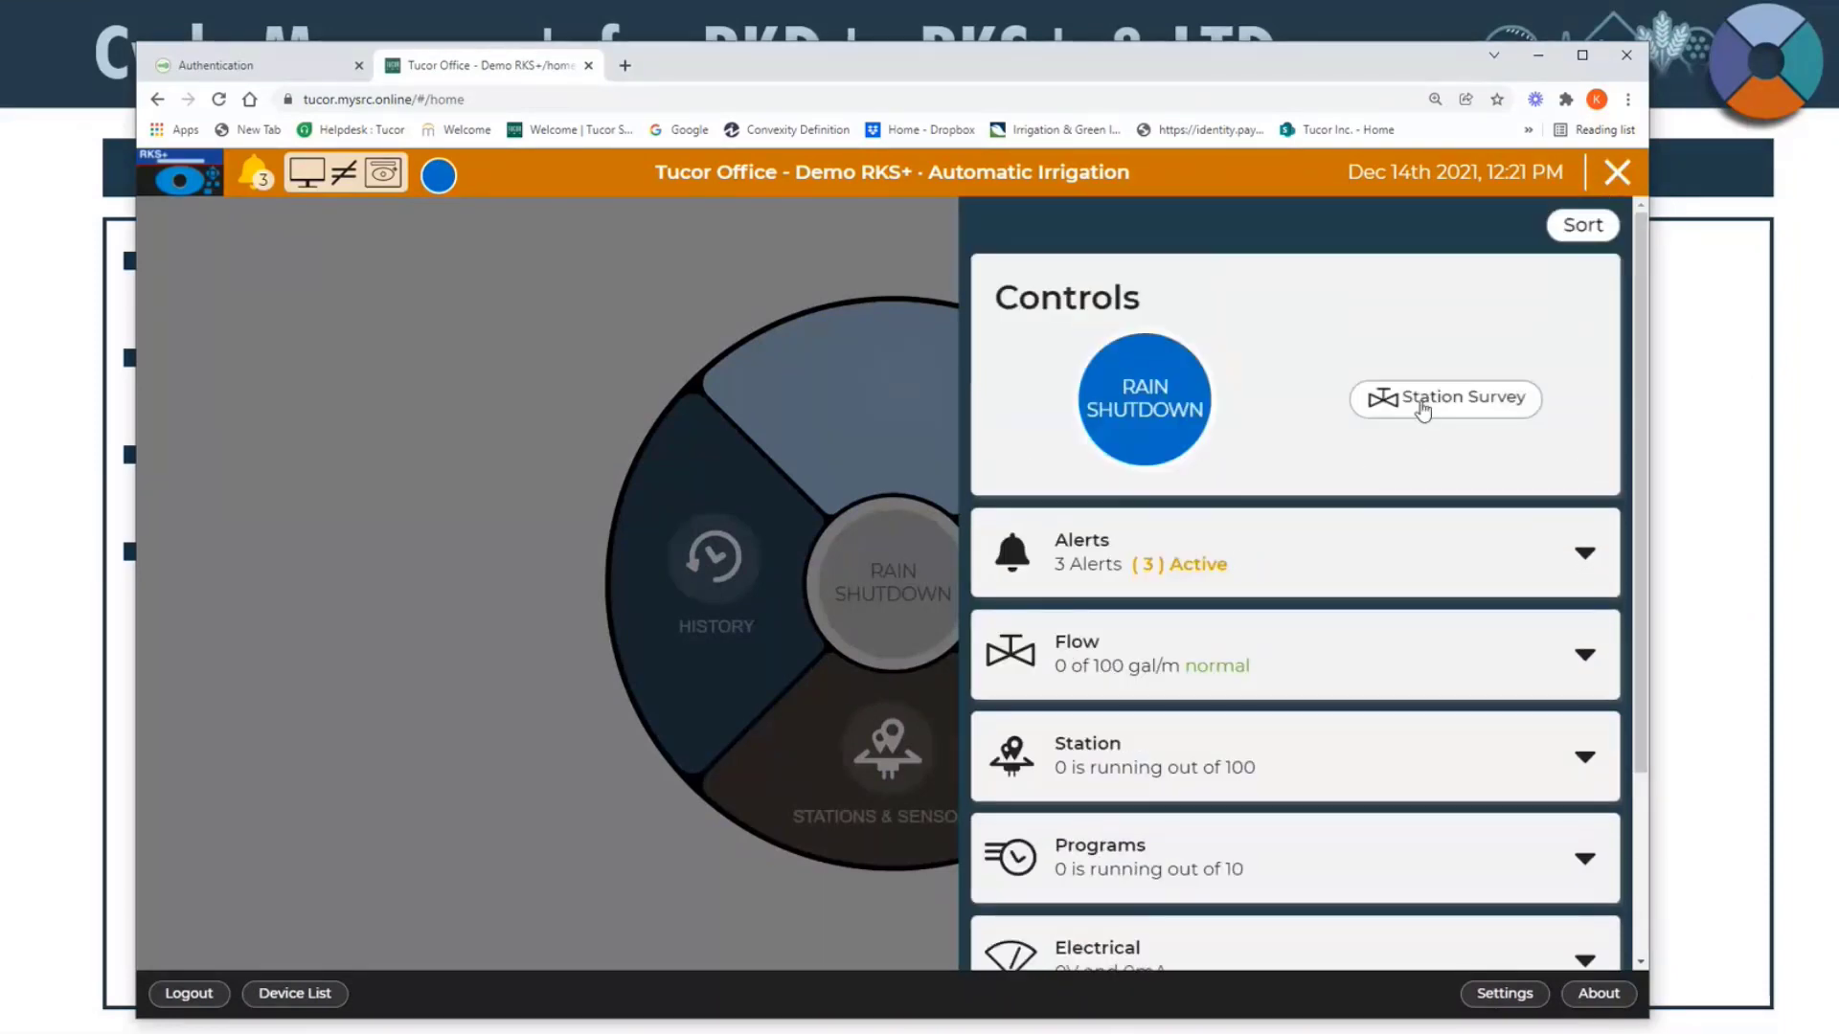
pyautogui.click(1219, 567)
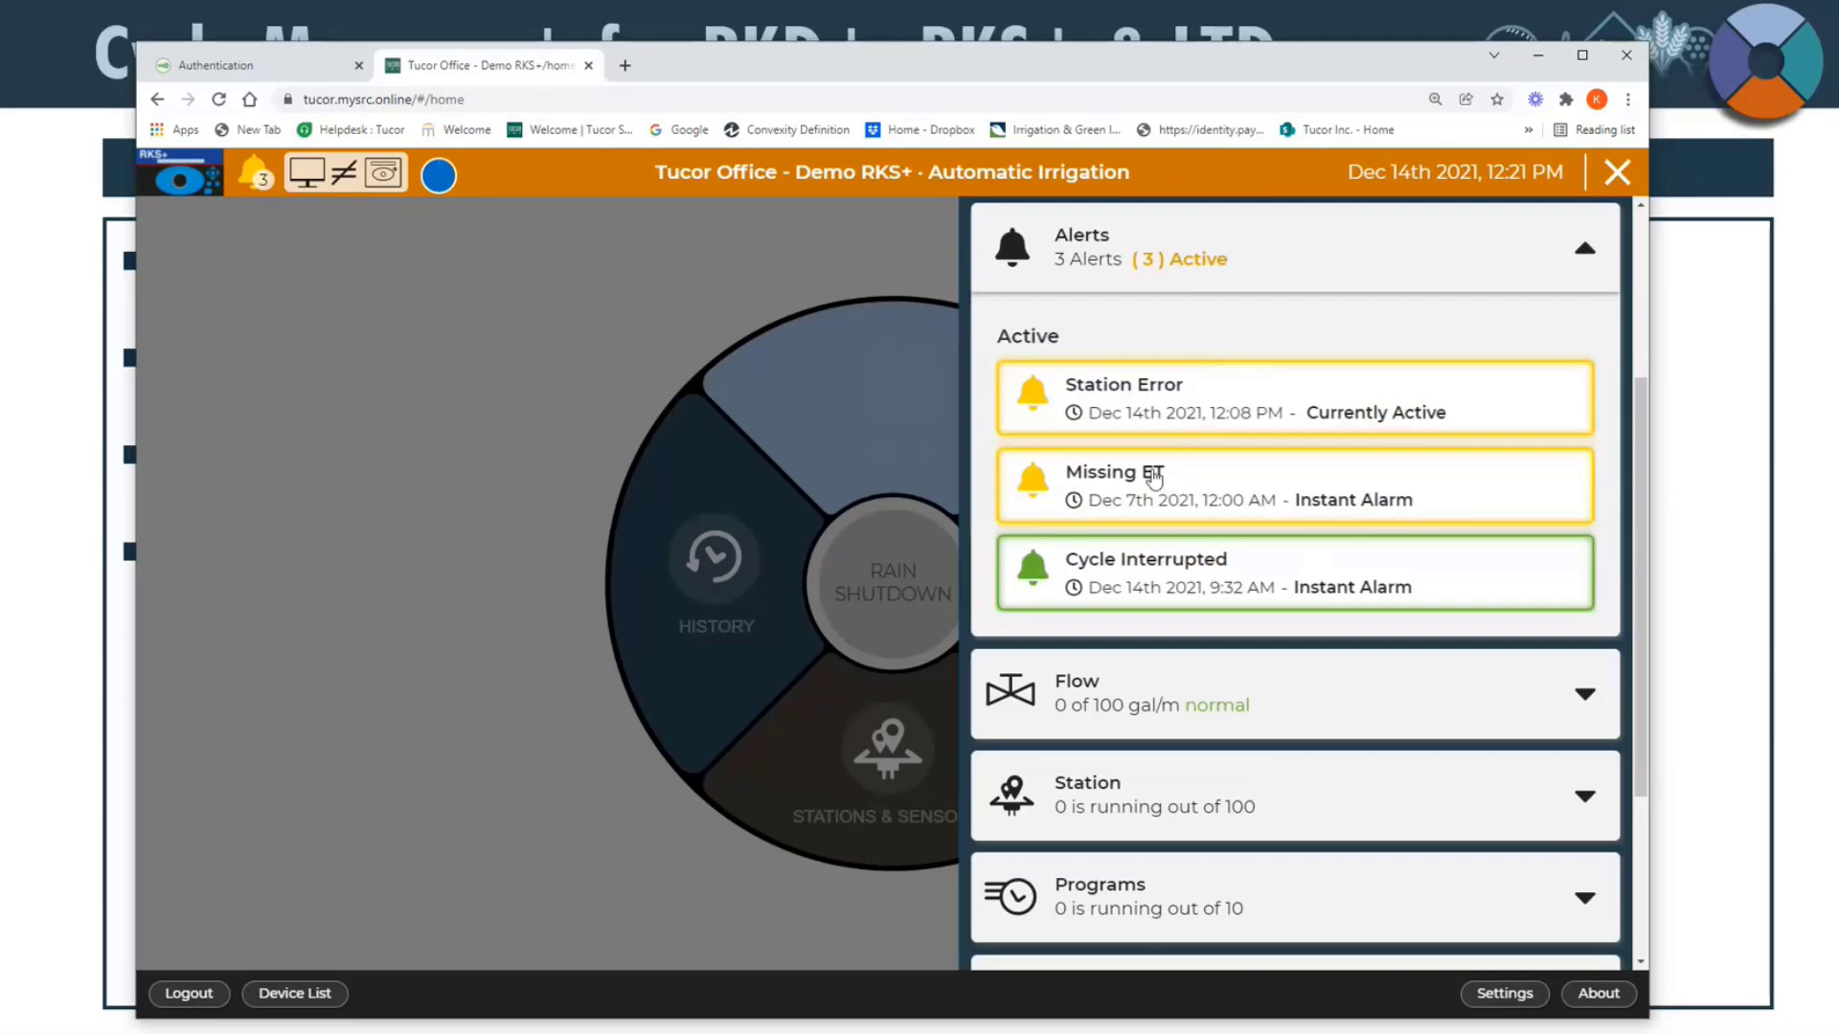
# Step: Open the Missing ET alarm and add the message "Please see what happened" to it
pyautogui.click(1152, 493)
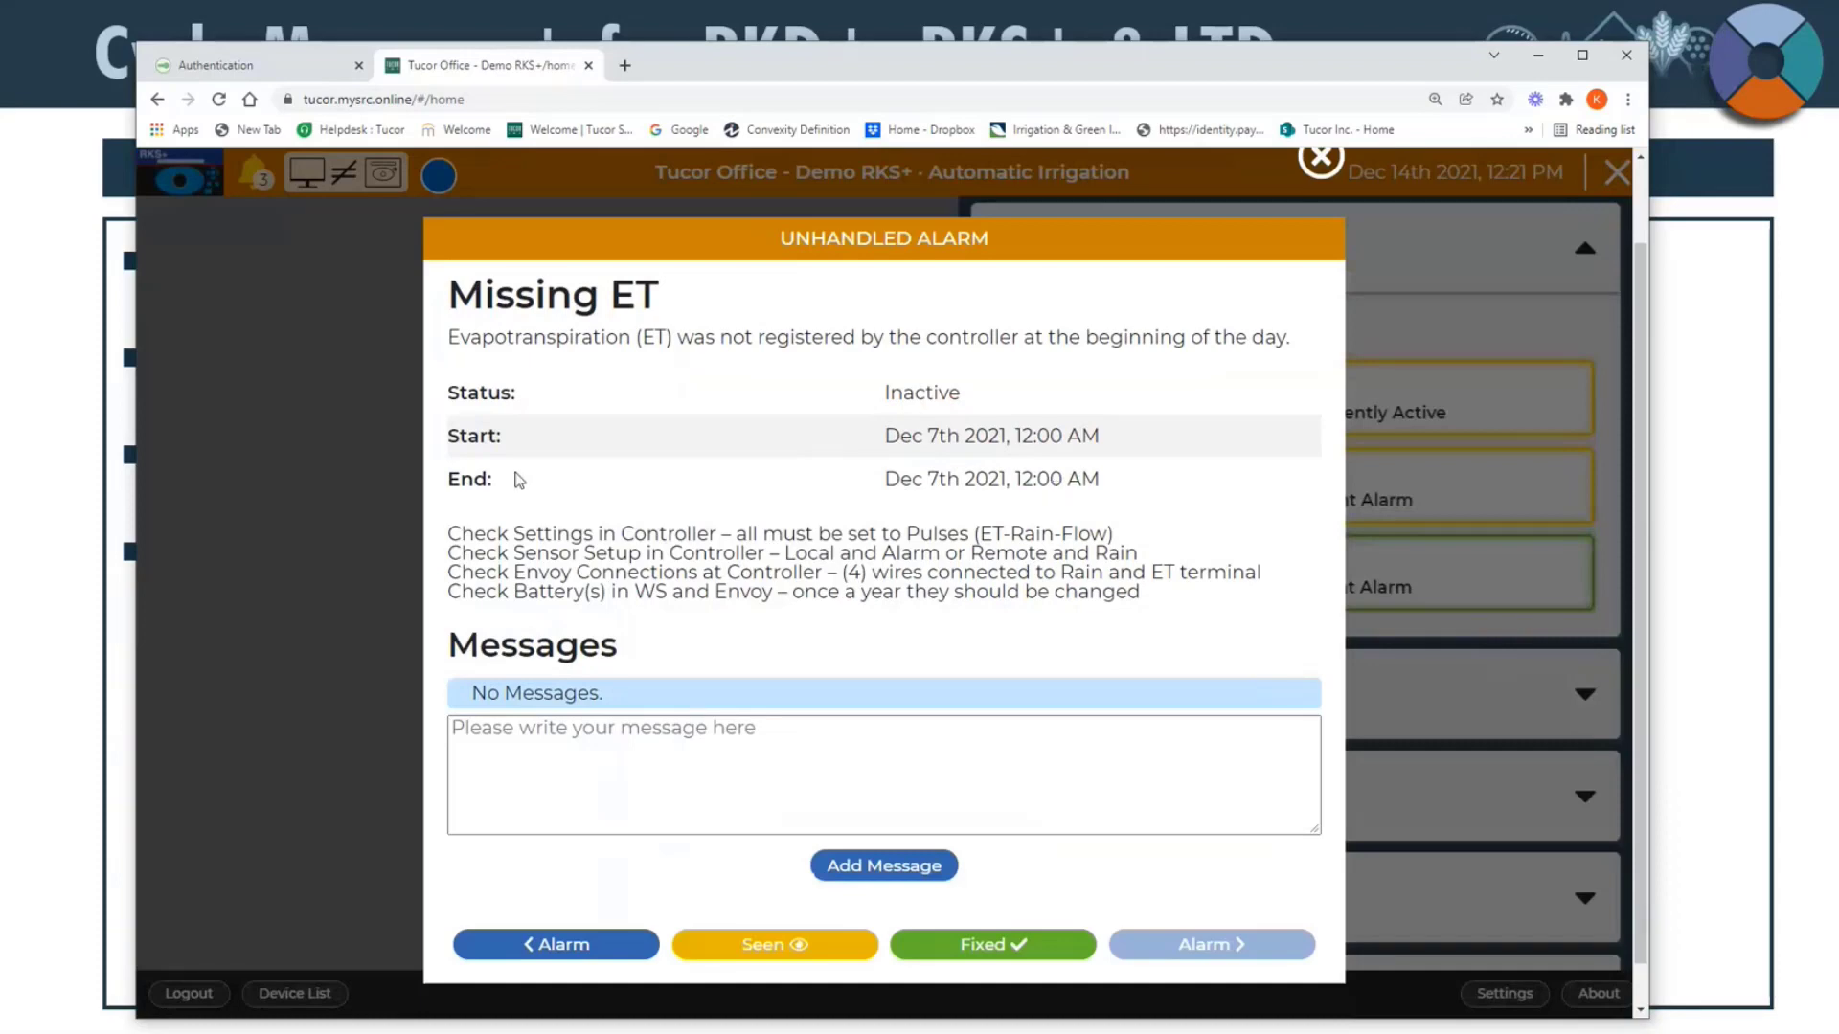
pyautogui.click(565, 742)
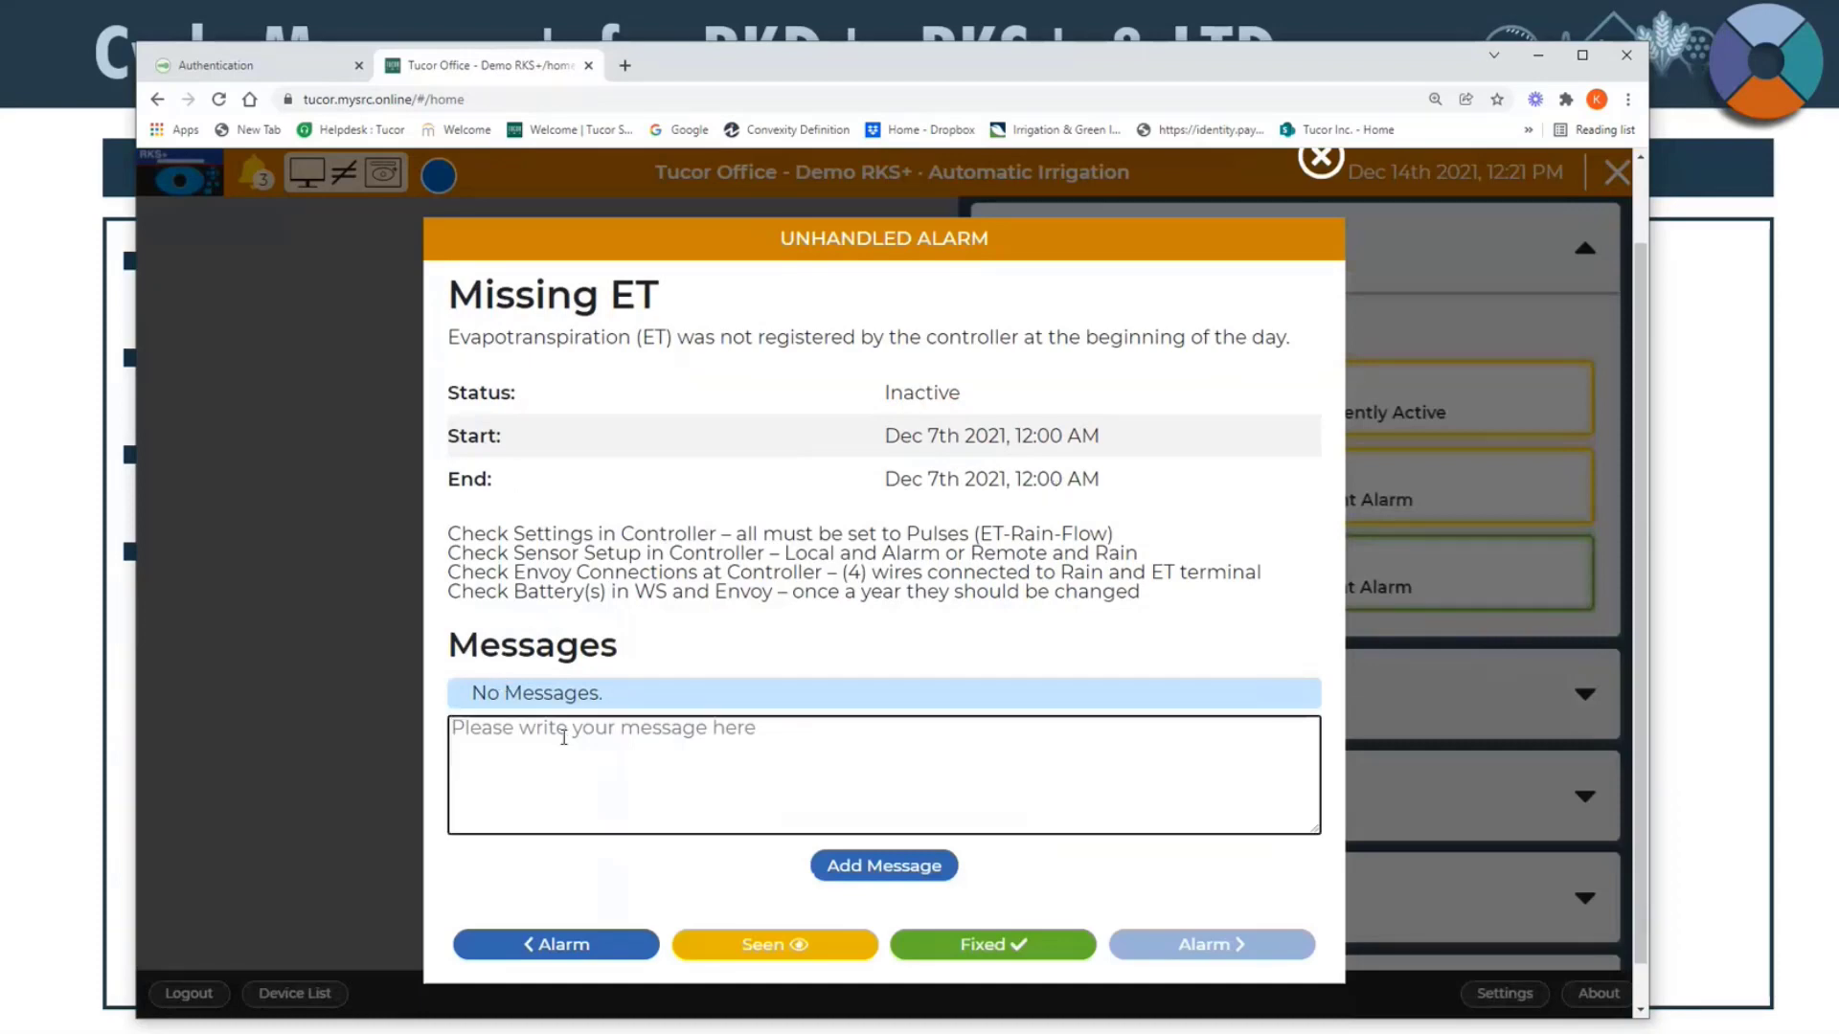
pyautogui.write('Please see w')
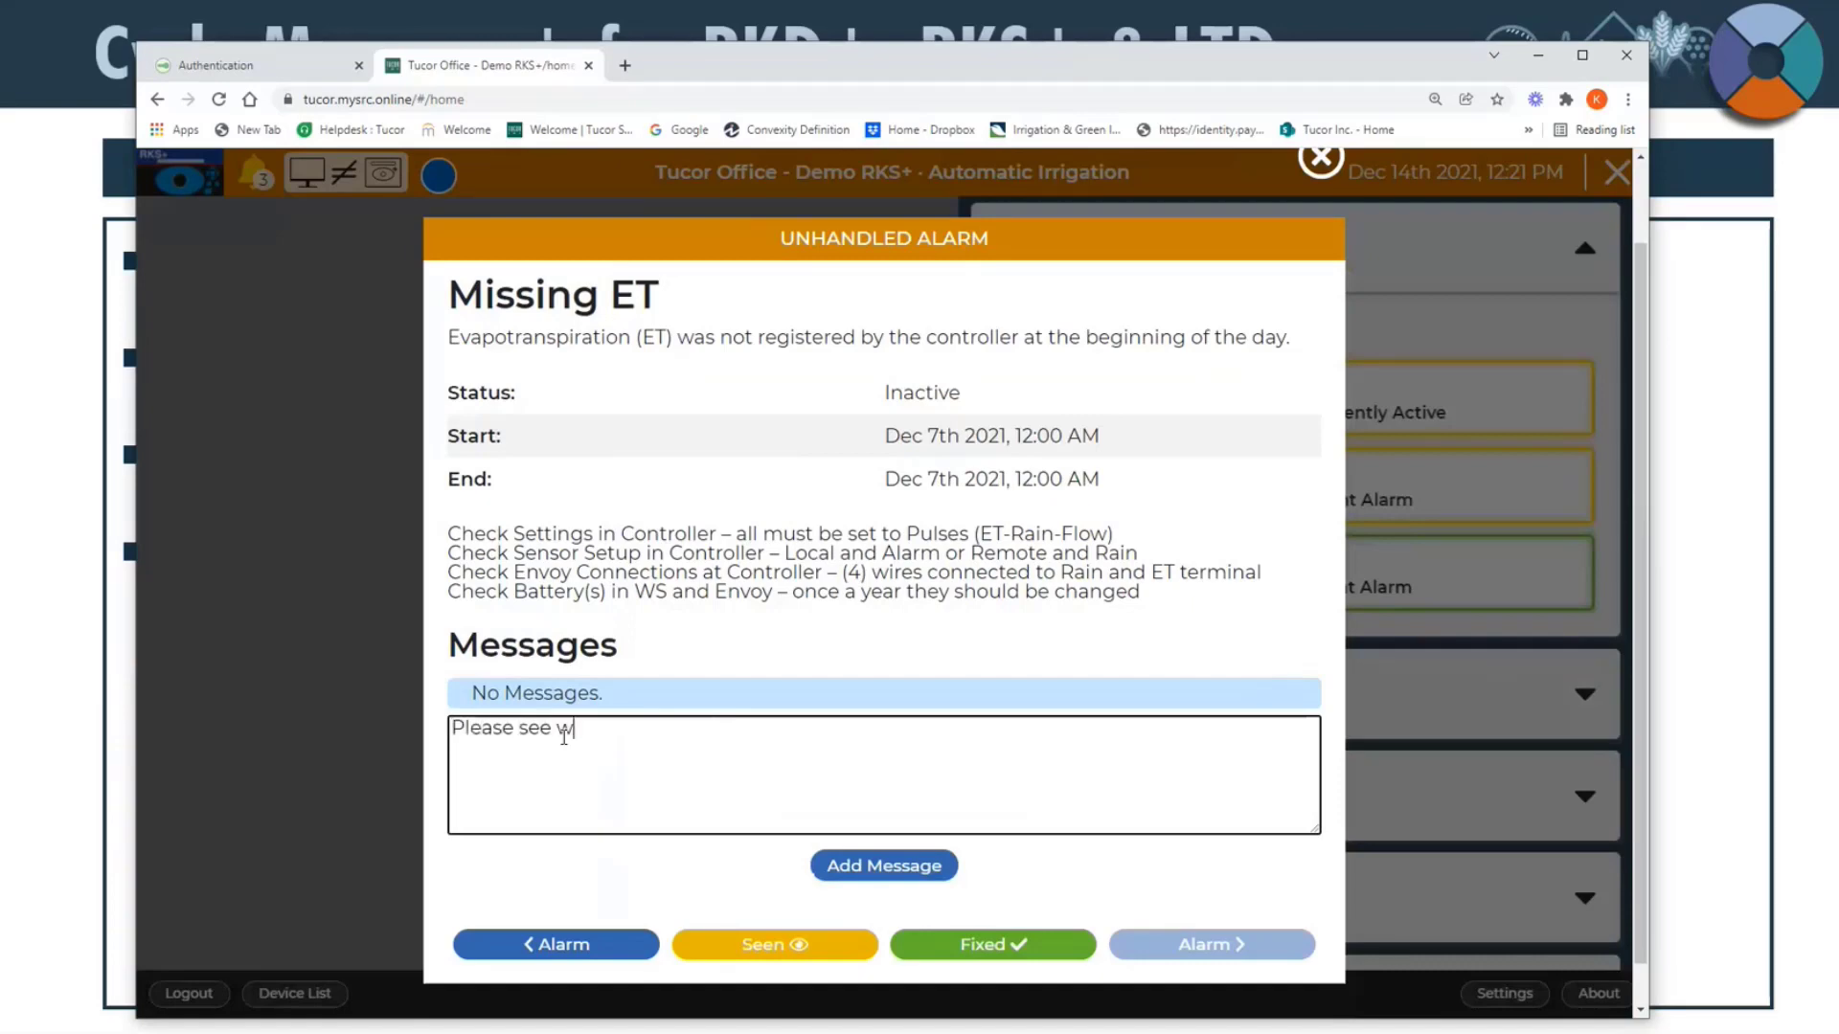
pyautogui.write('hat happened')
pyautogui.click(861, 873)
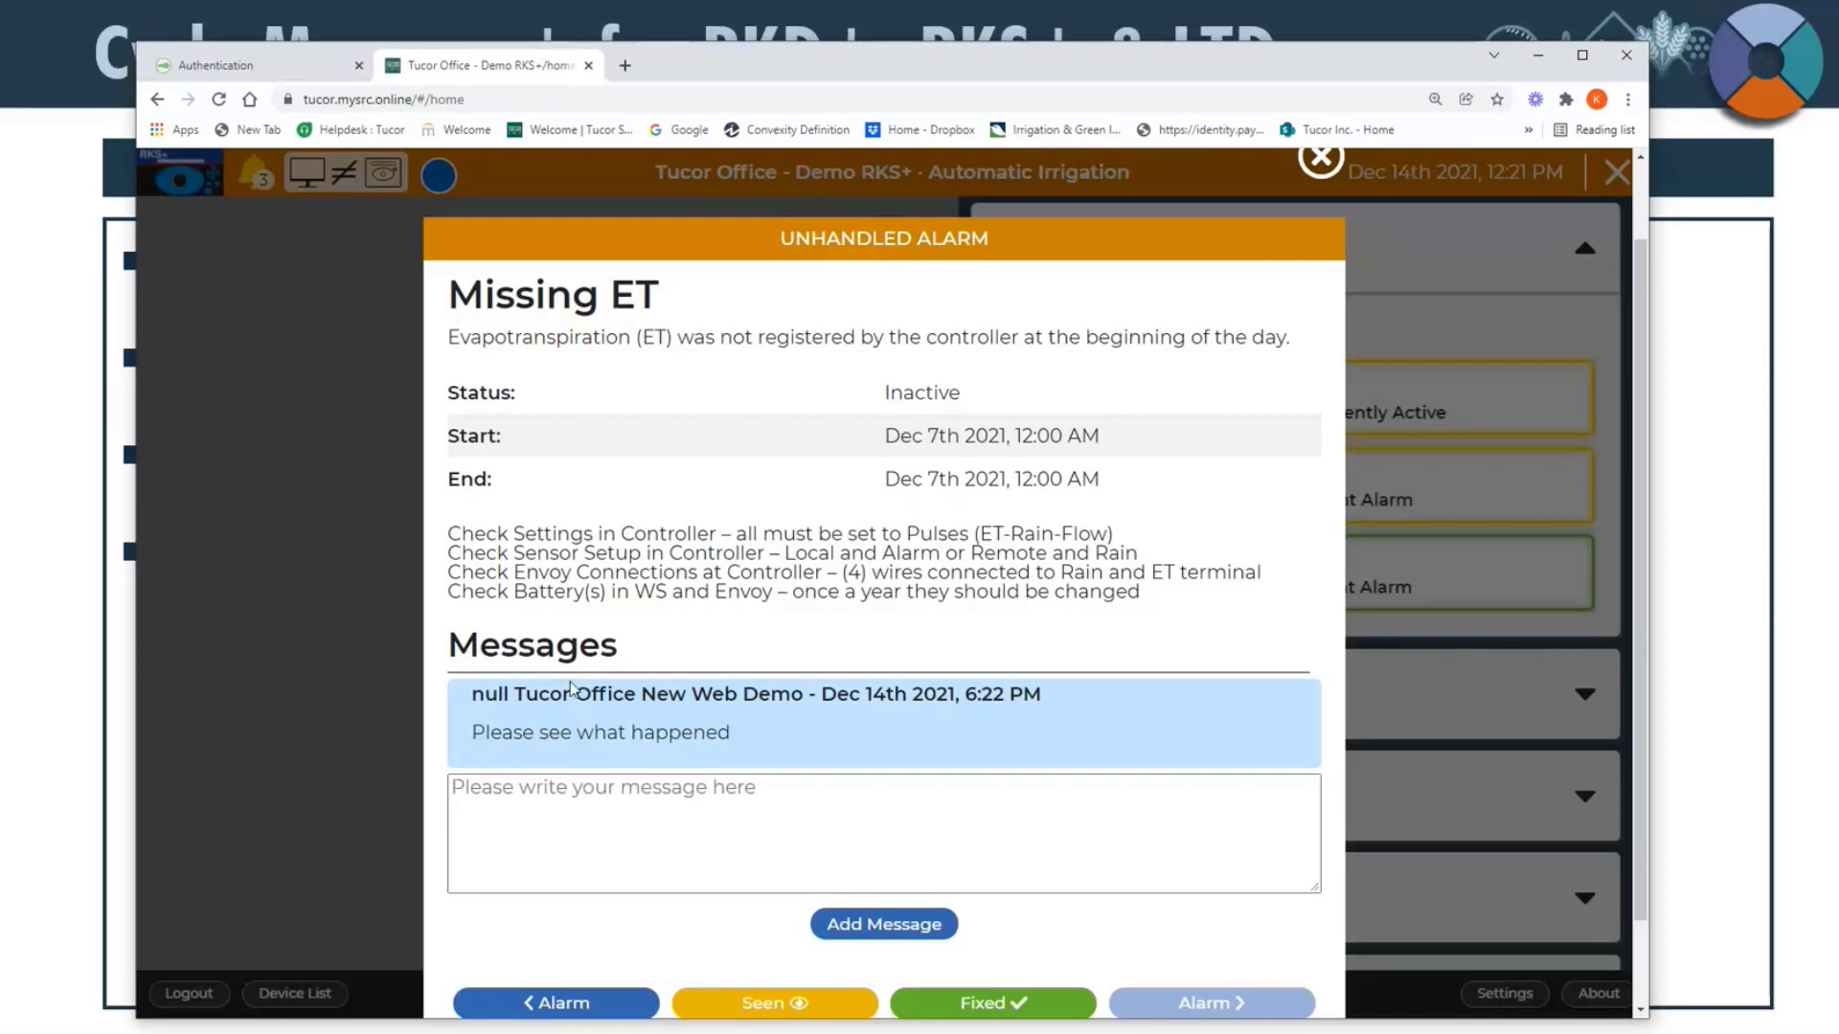
# Step: Review the Missing ET alarm's details and message, and mark the alarm as seen
pyautogui.scroll(-1, 571, 687)
pyautogui.scroll(1, 574, 670)
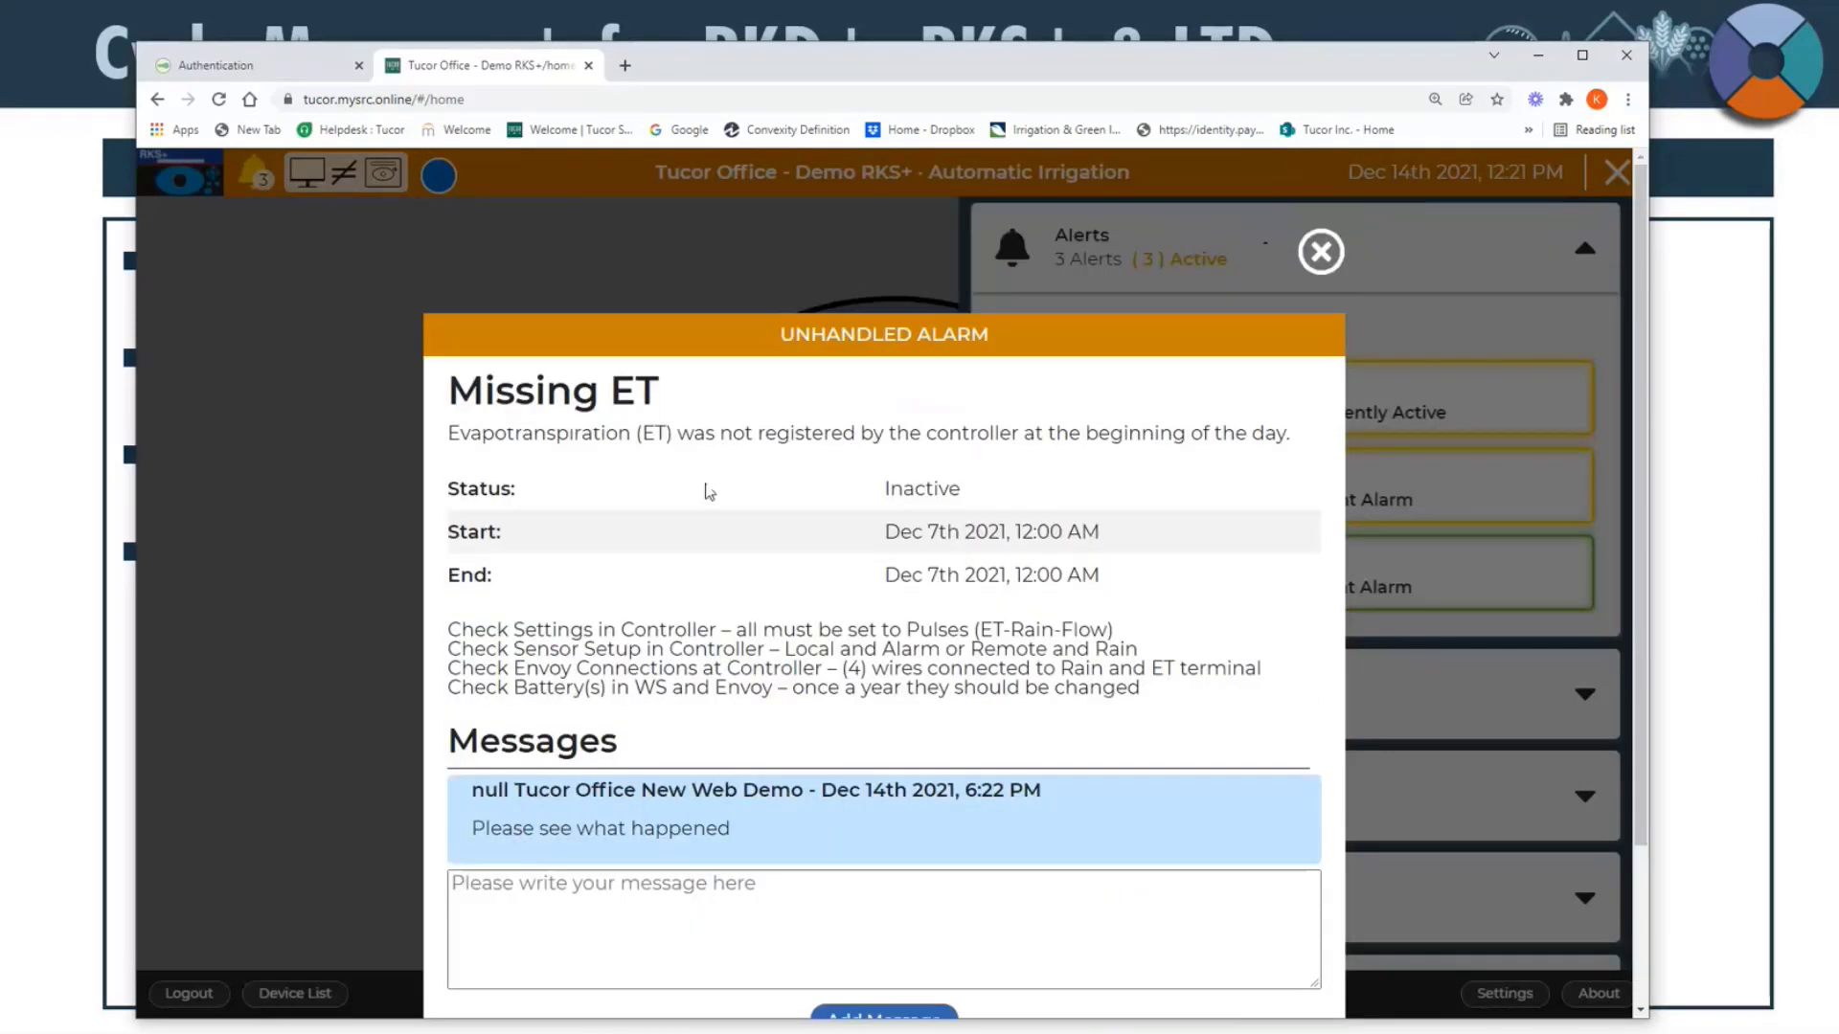
pyautogui.scroll(-1, 694, 637)
pyautogui.click(658, 707)
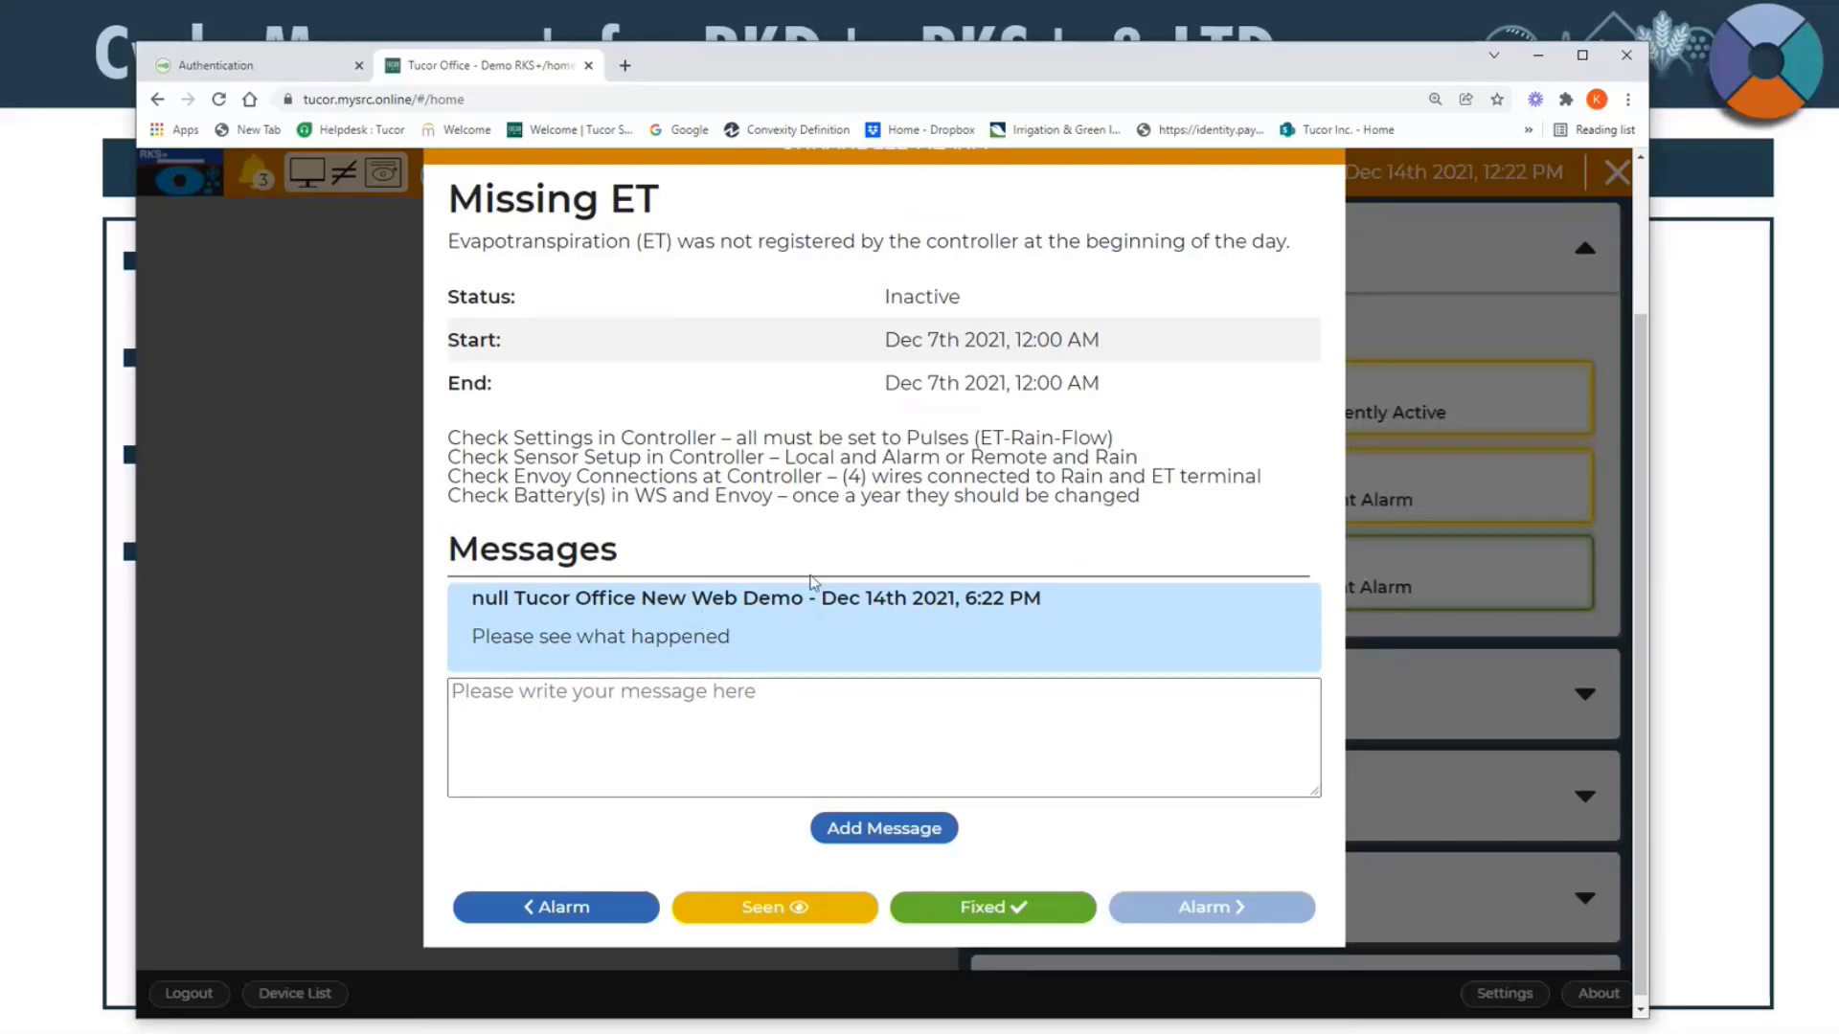
pyautogui.scroll(-1, 896, 545)
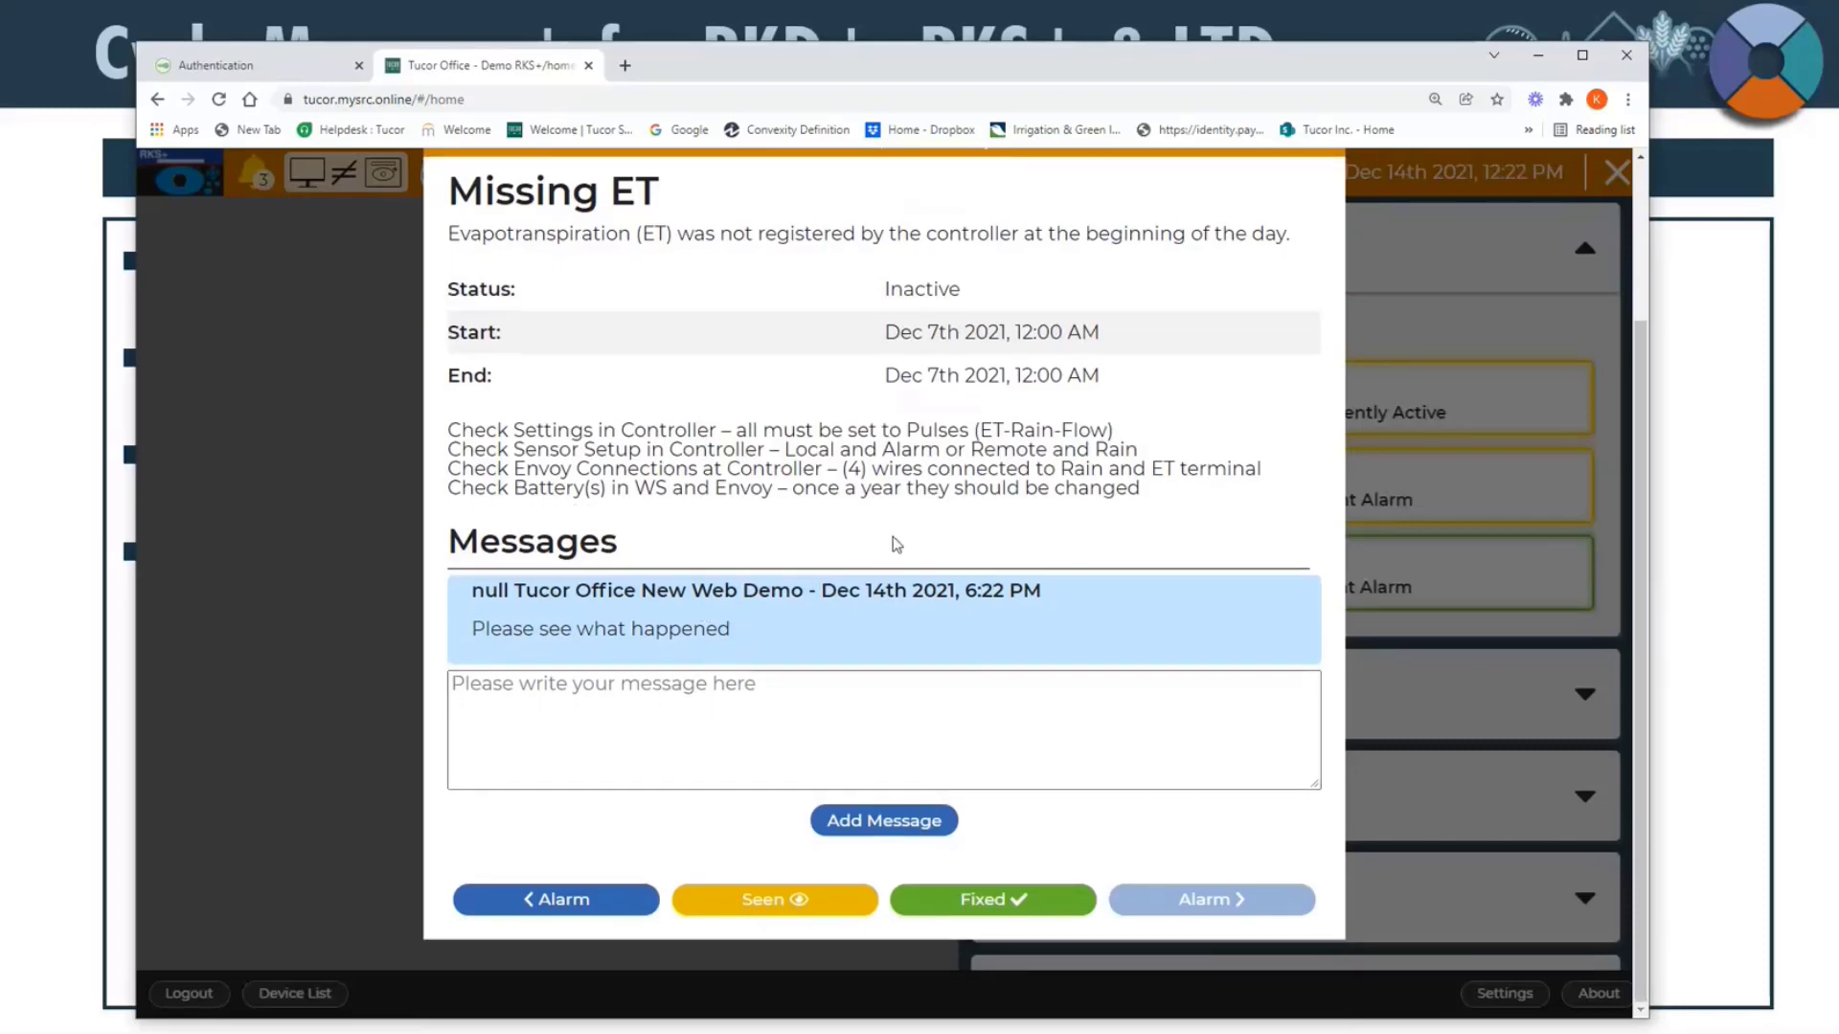
pyautogui.scroll(1, 893, 536)
pyautogui.scroll(-1, 892, 536)
pyautogui.click(767, 903)
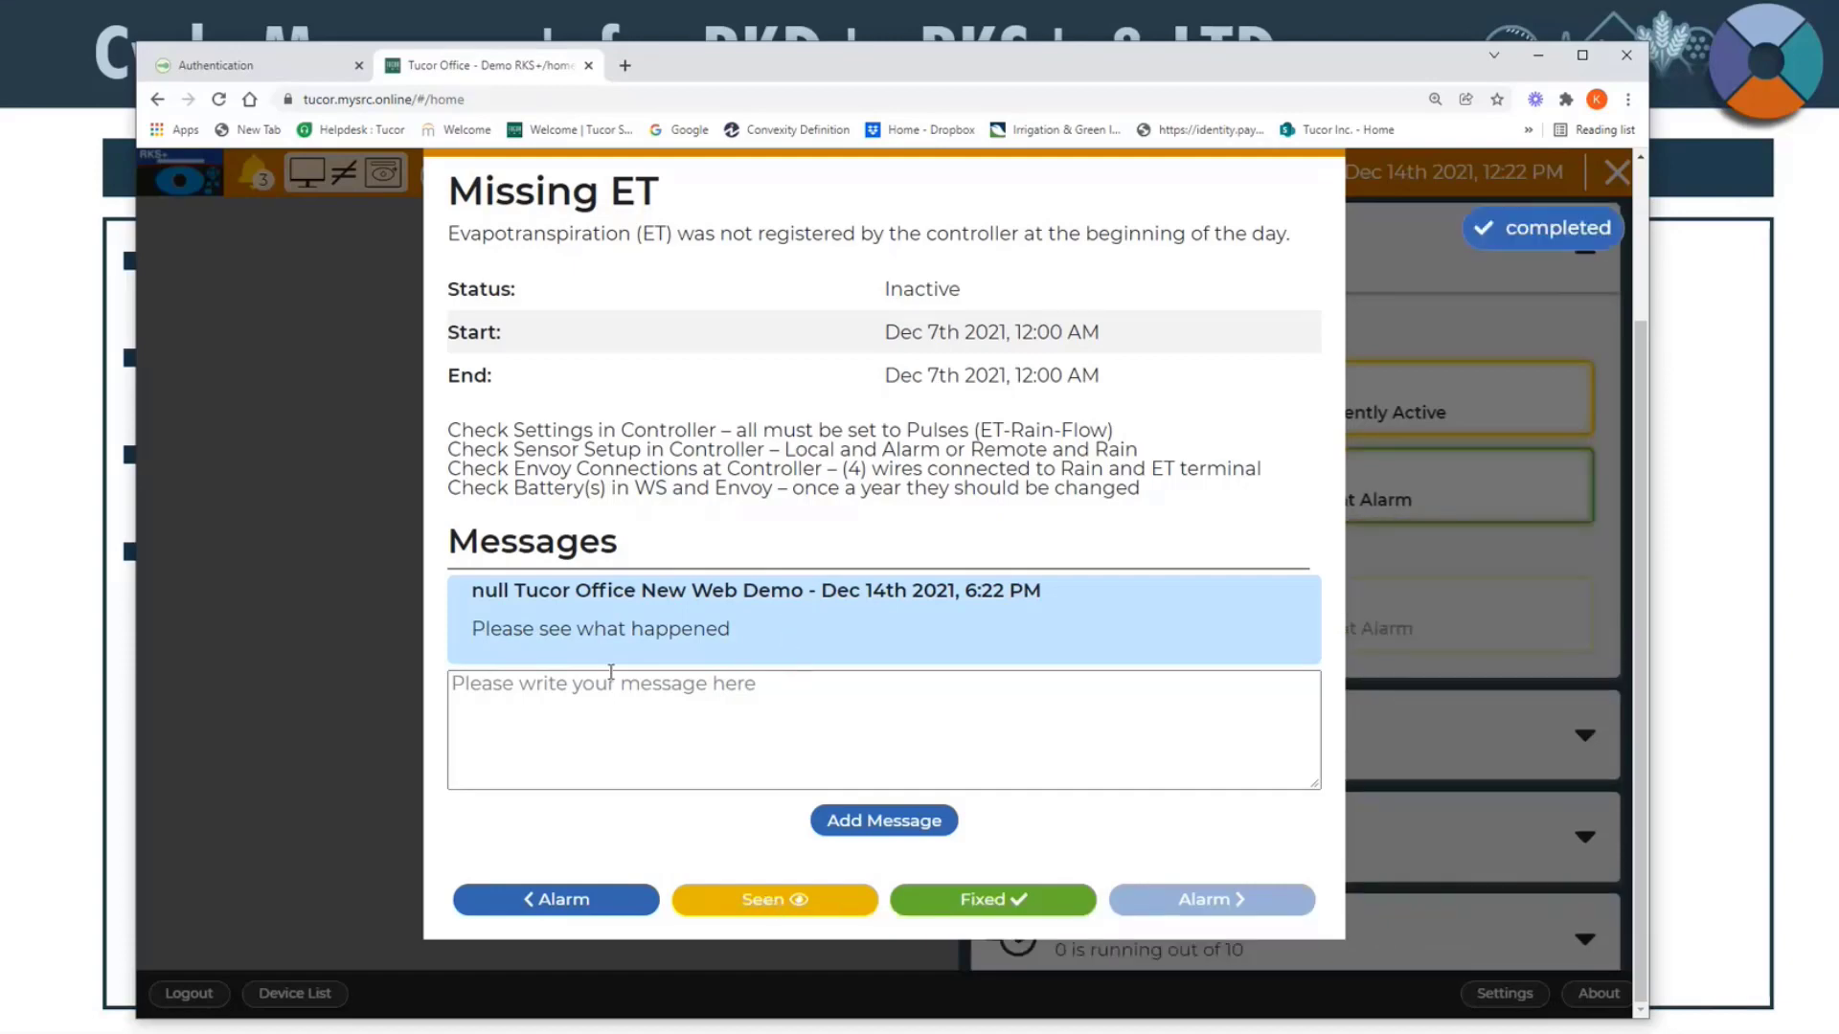
# Step: Mark the Missing ET alarm as fixed and close the alarm details
pyautogui.scroll(1, 847, 575)
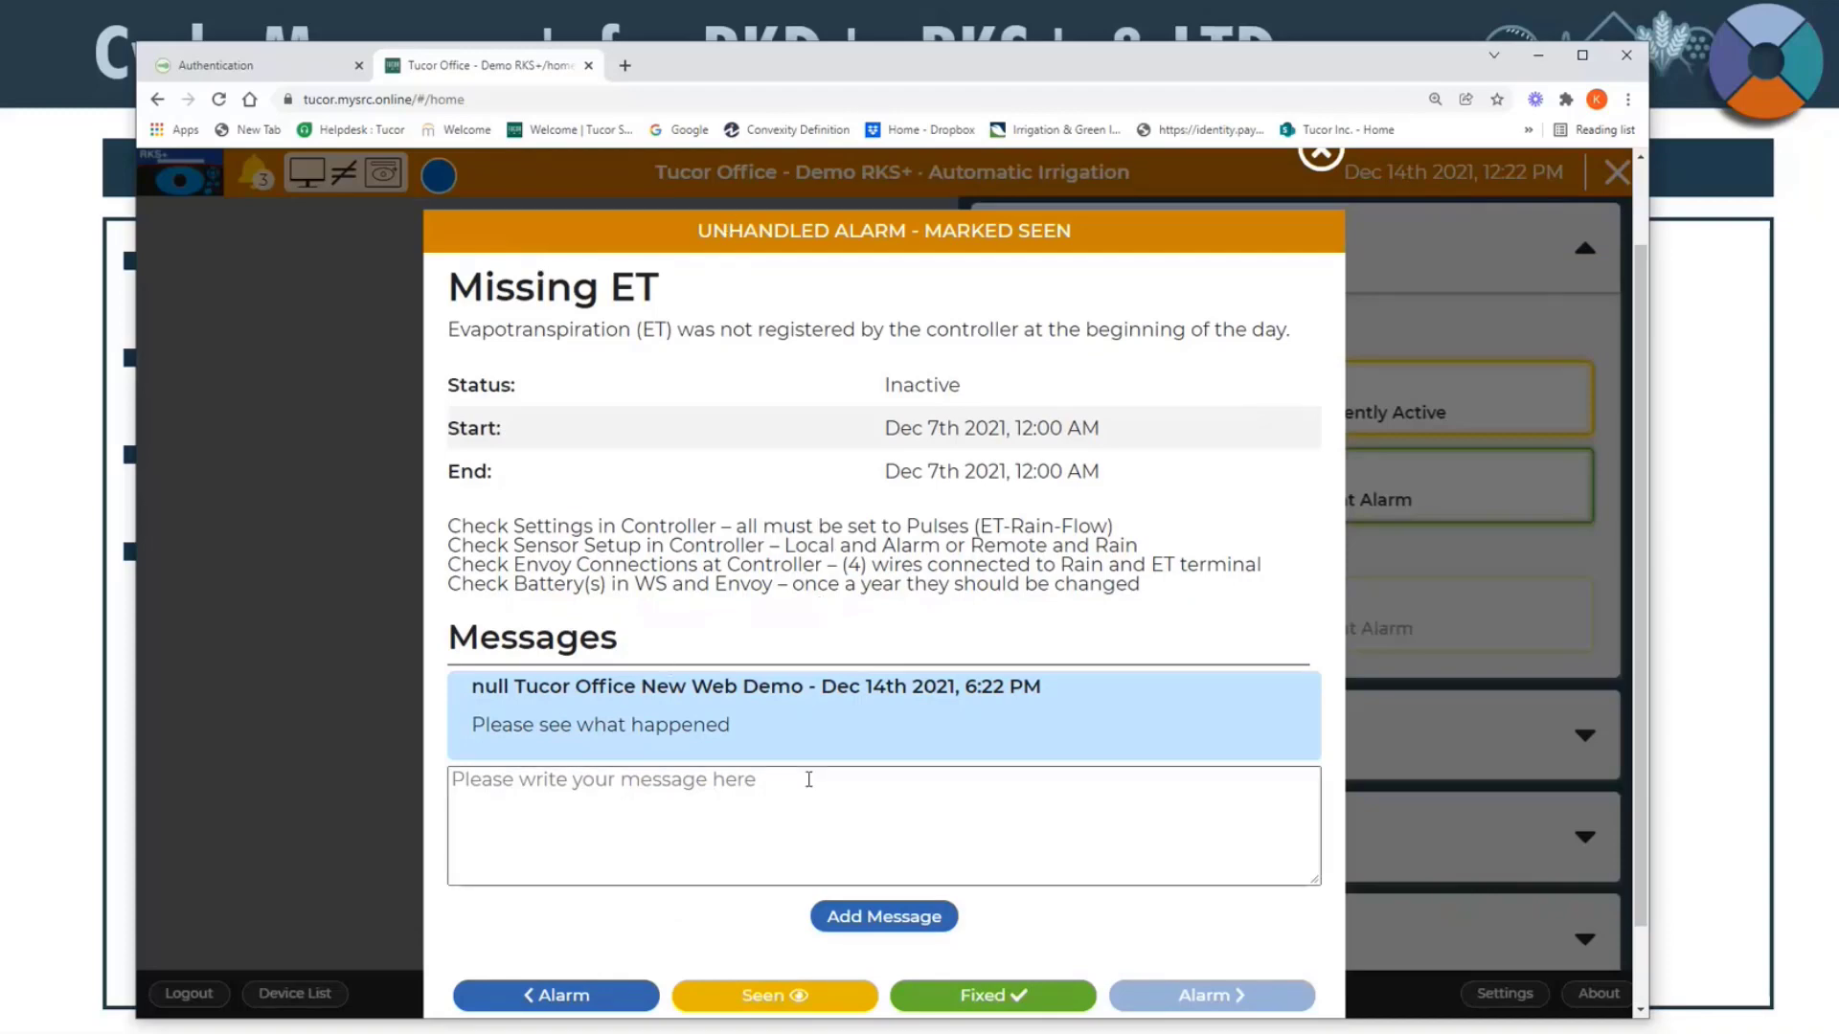
pyautogui.scroll(-1, 871, 771)
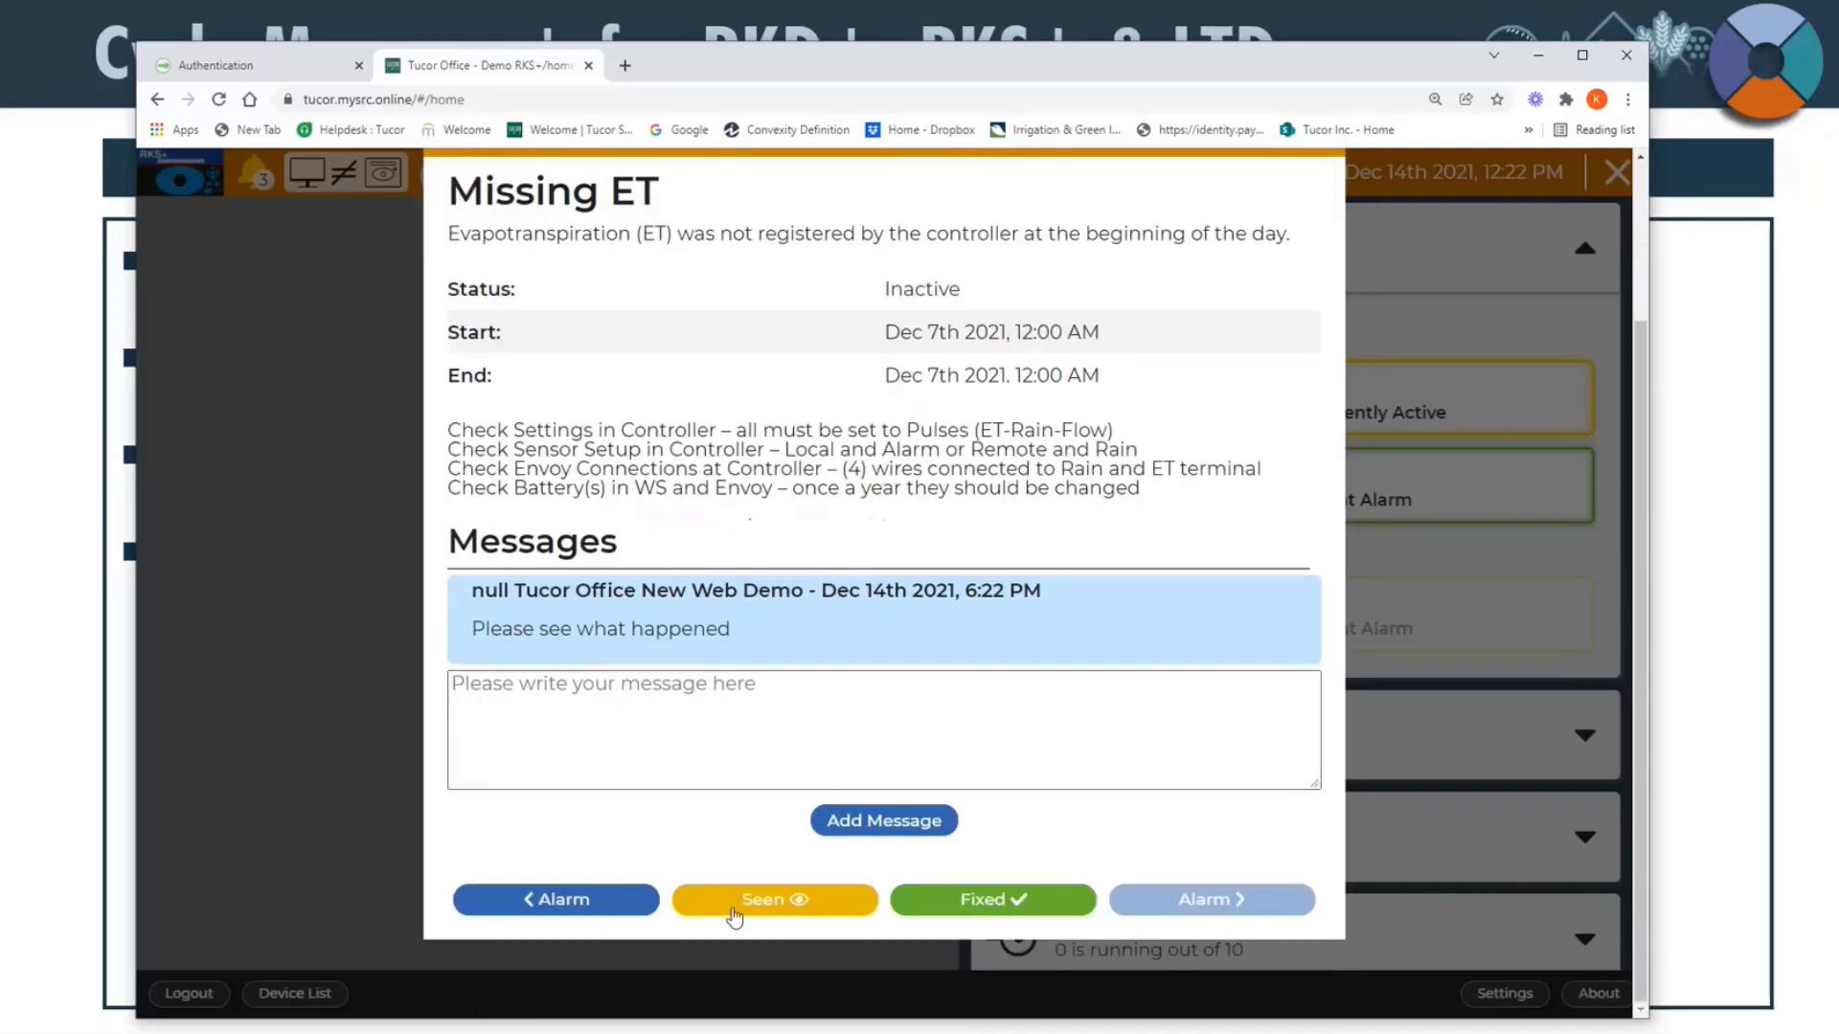
pyautogui.click(999, 906)
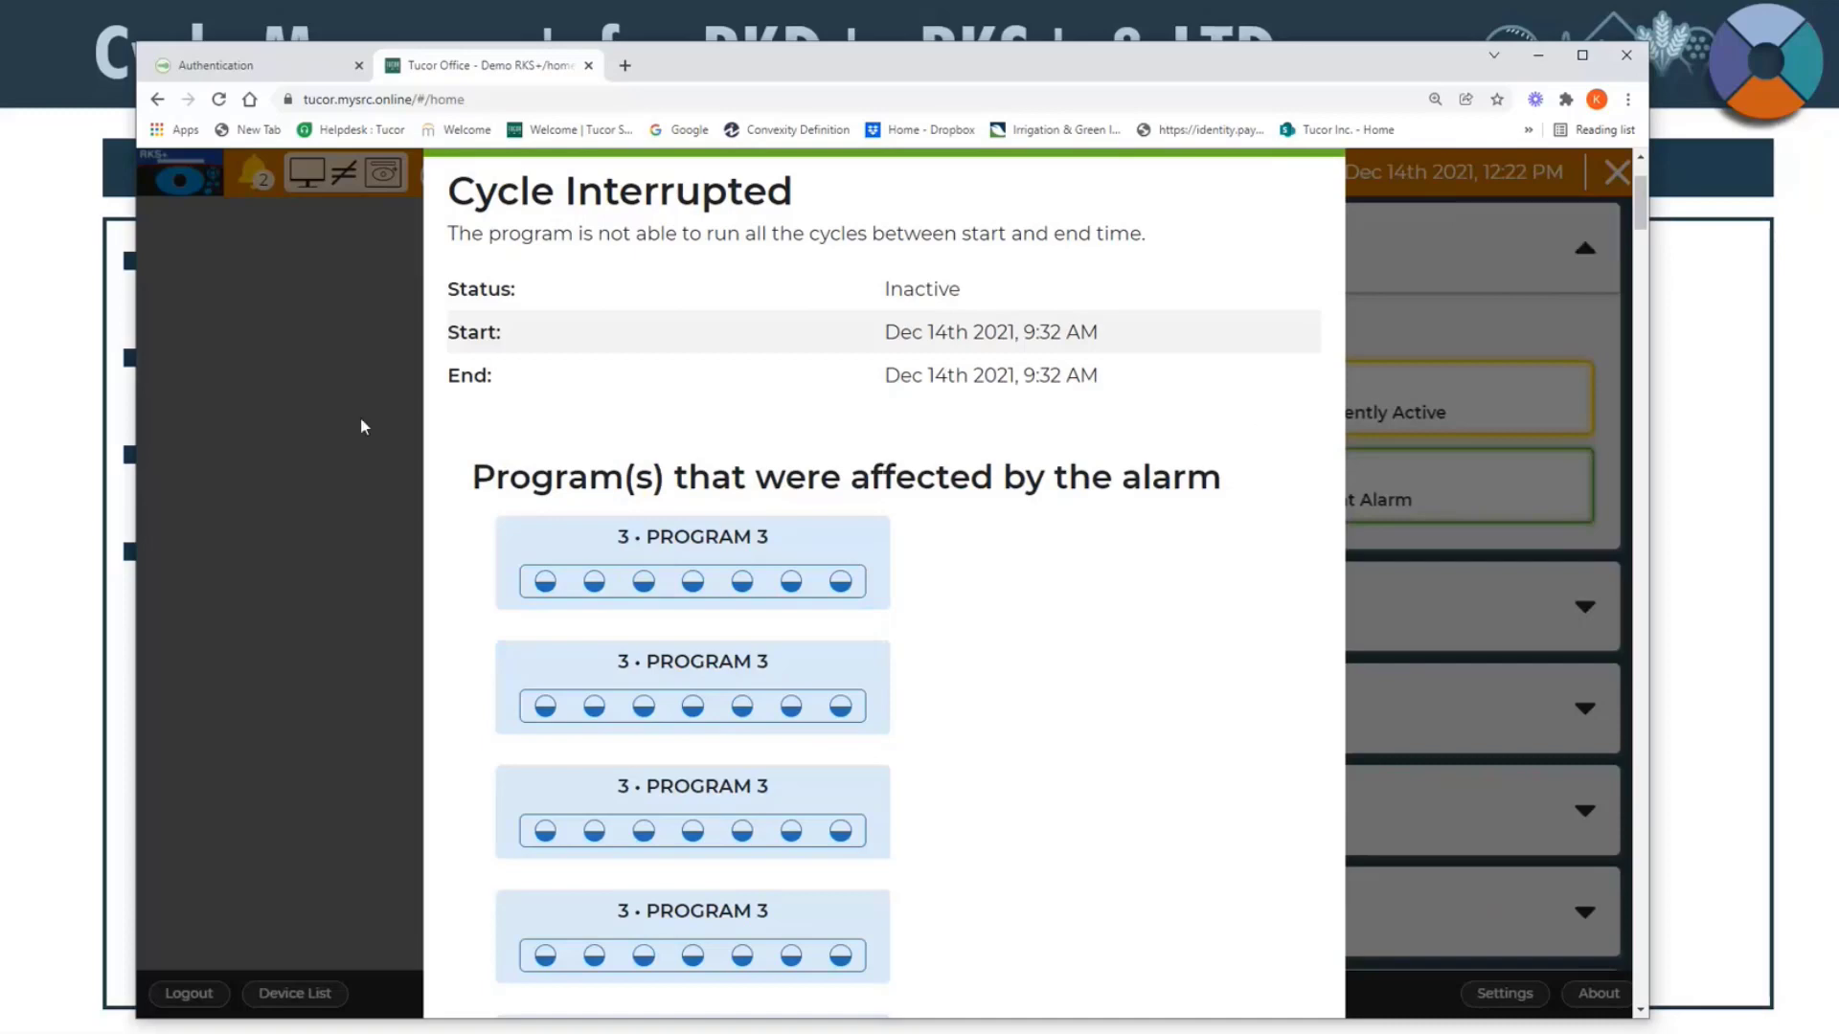
pyautogui.scroll(2, 614, 354)
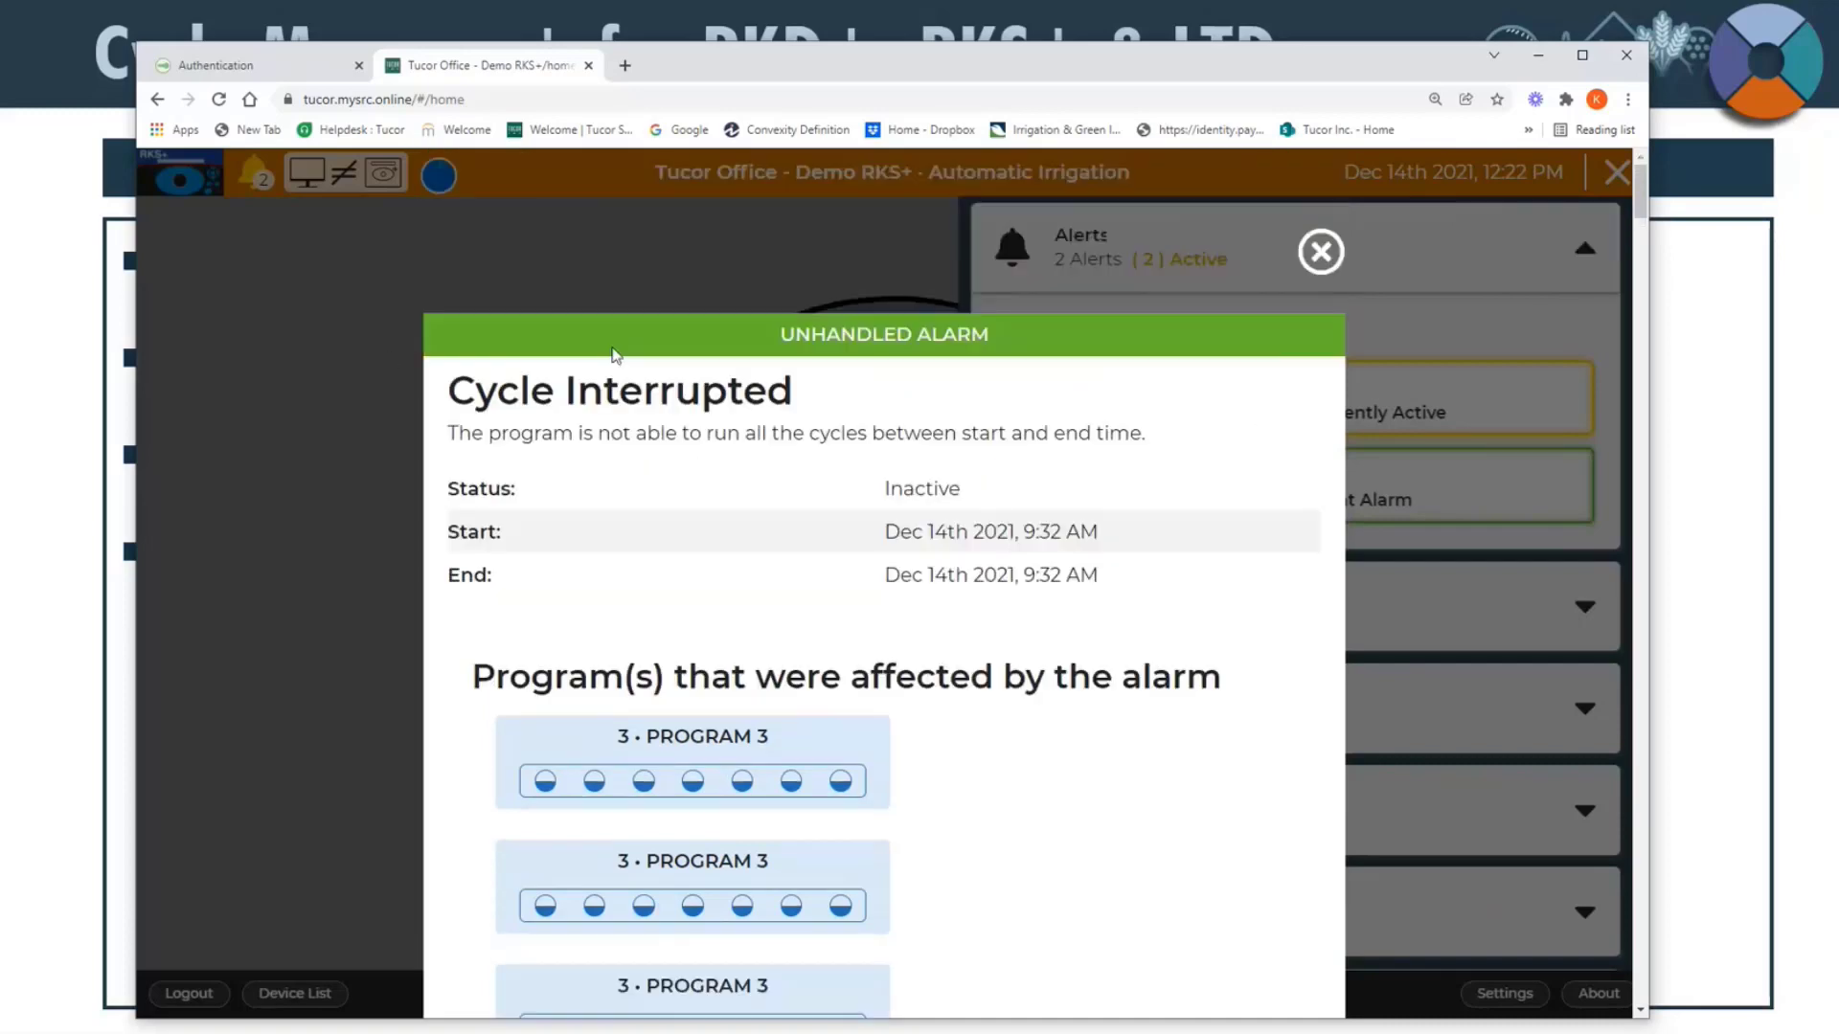
pyautogui.click(1320, 253)
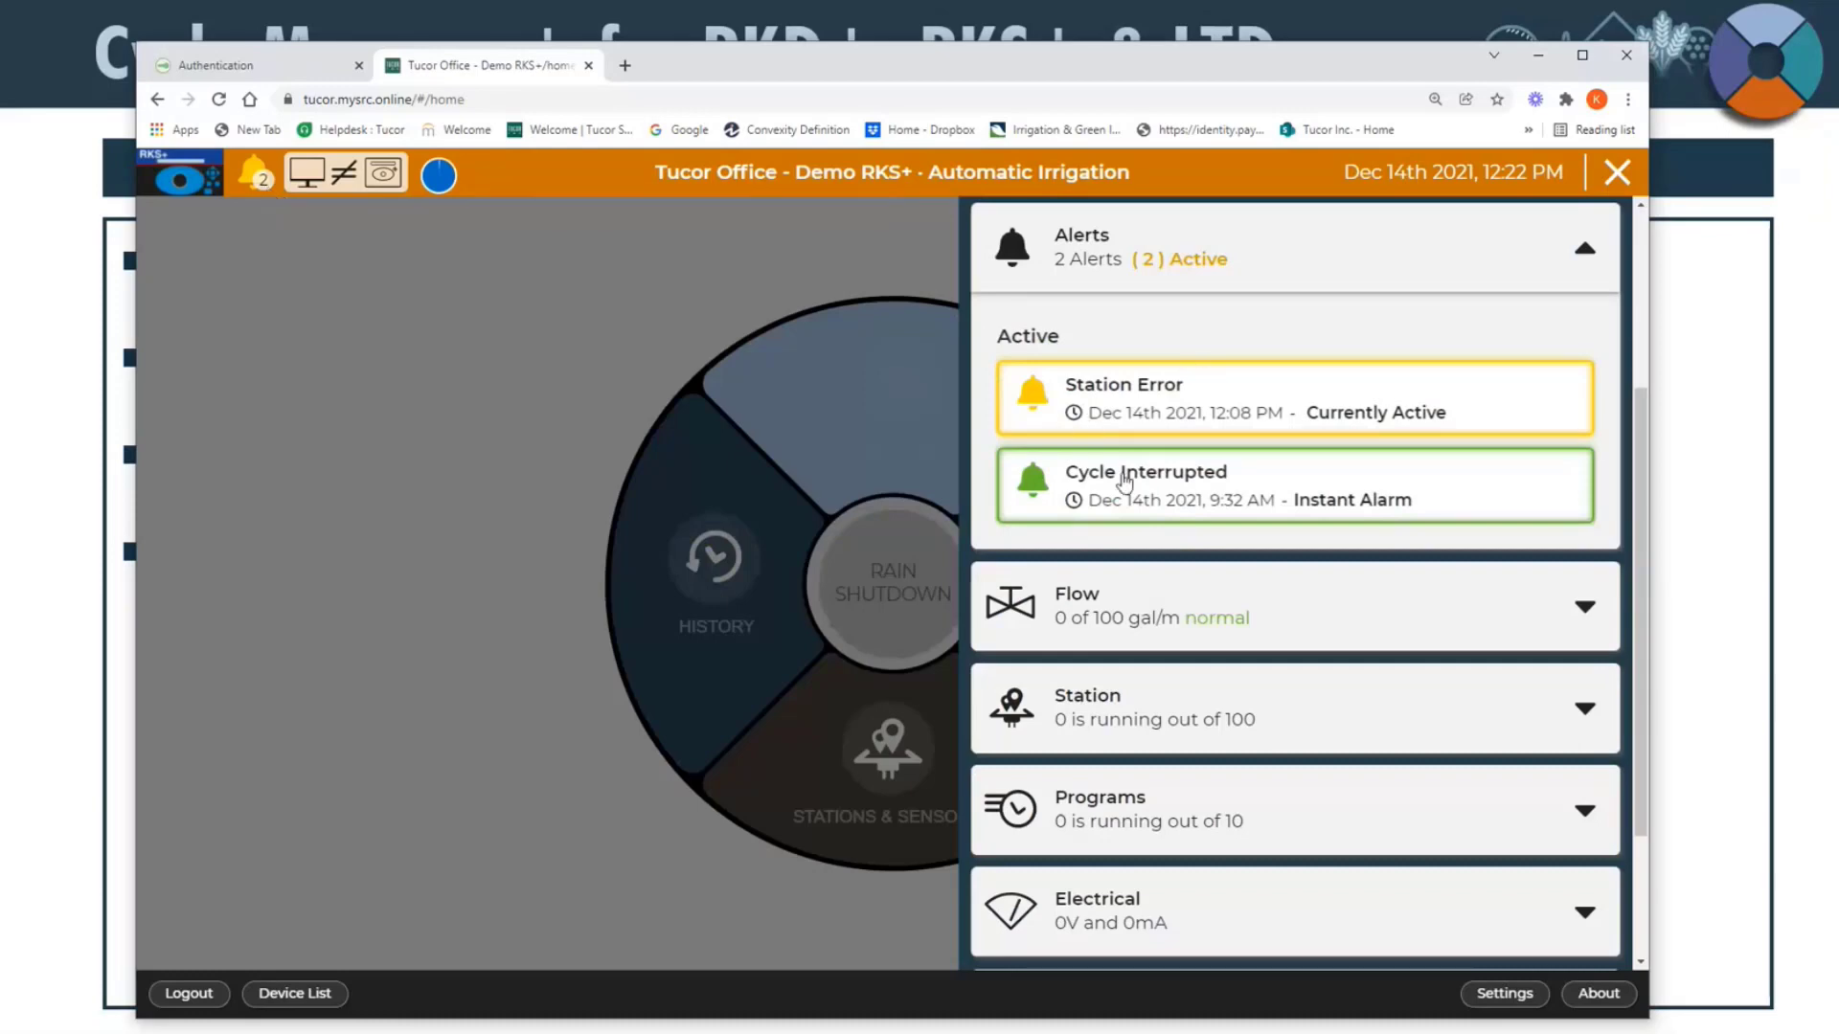
# Step: Review the remaining active alerts in the status overview and collapse the Alerts section
pyautogui.scroll(3, 1101, 402)
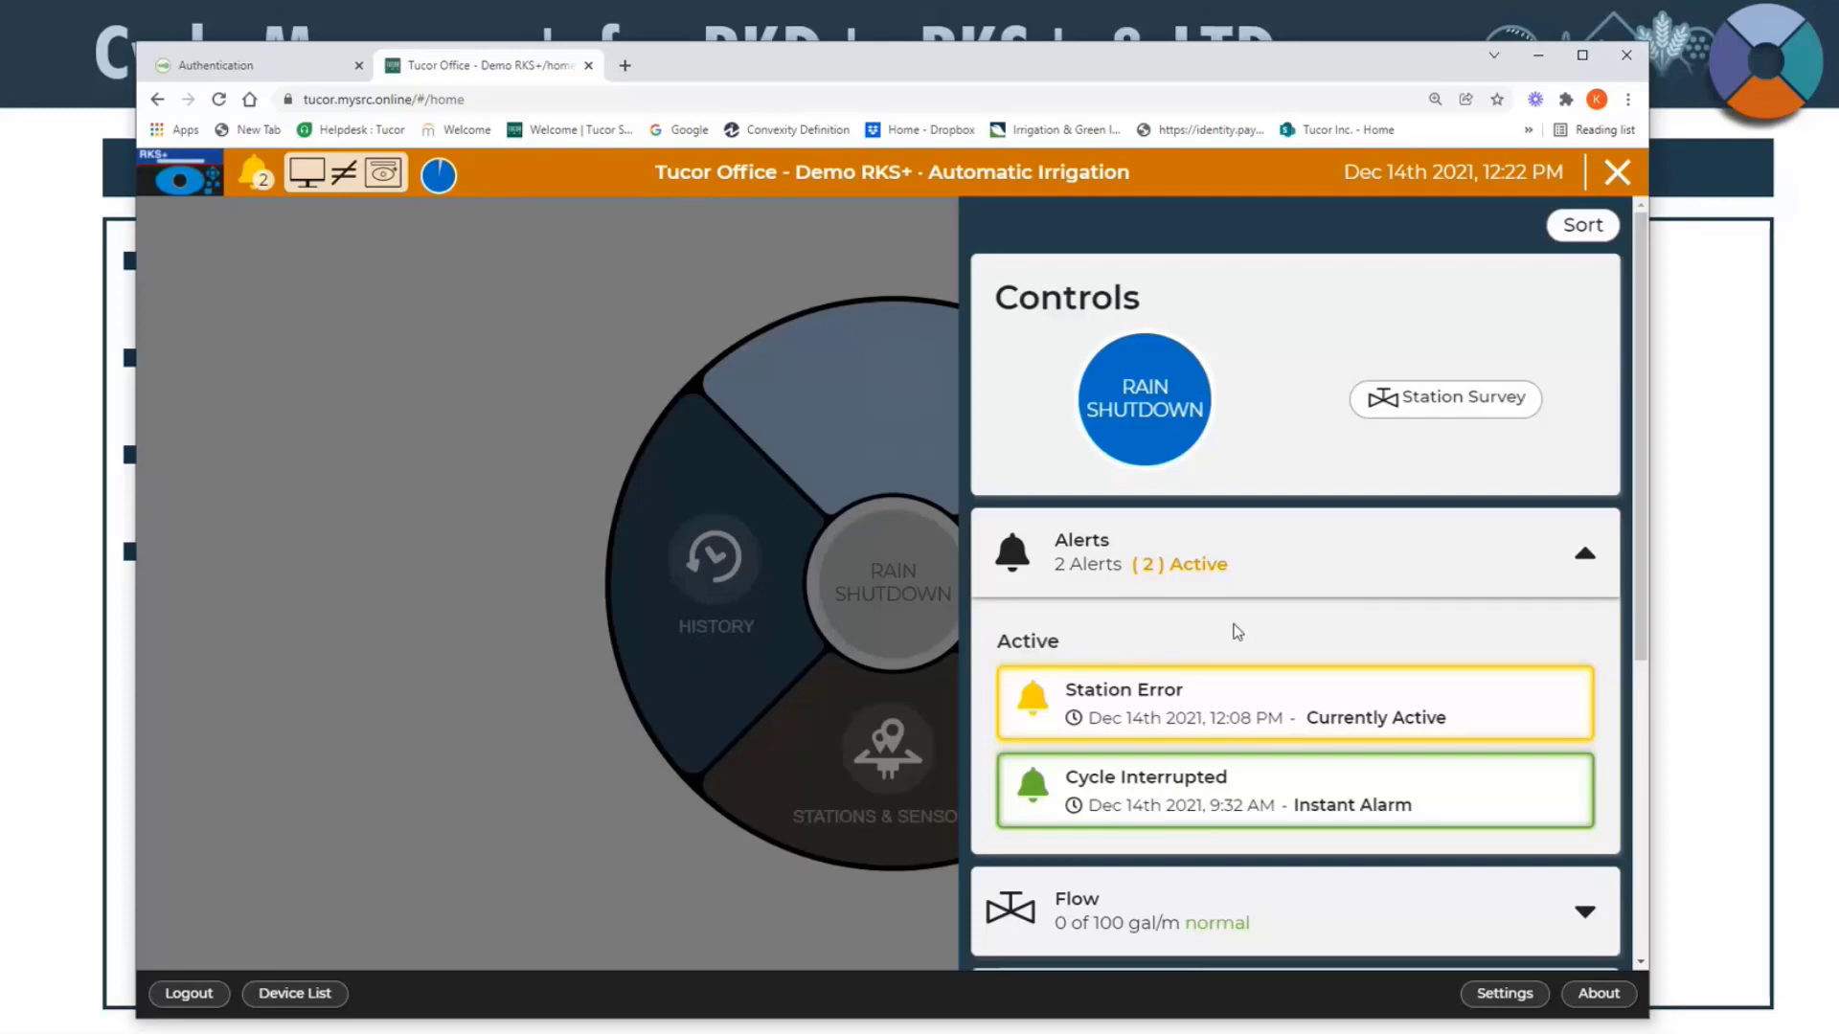
pyautogui.scroll(-1, 1236, 630)
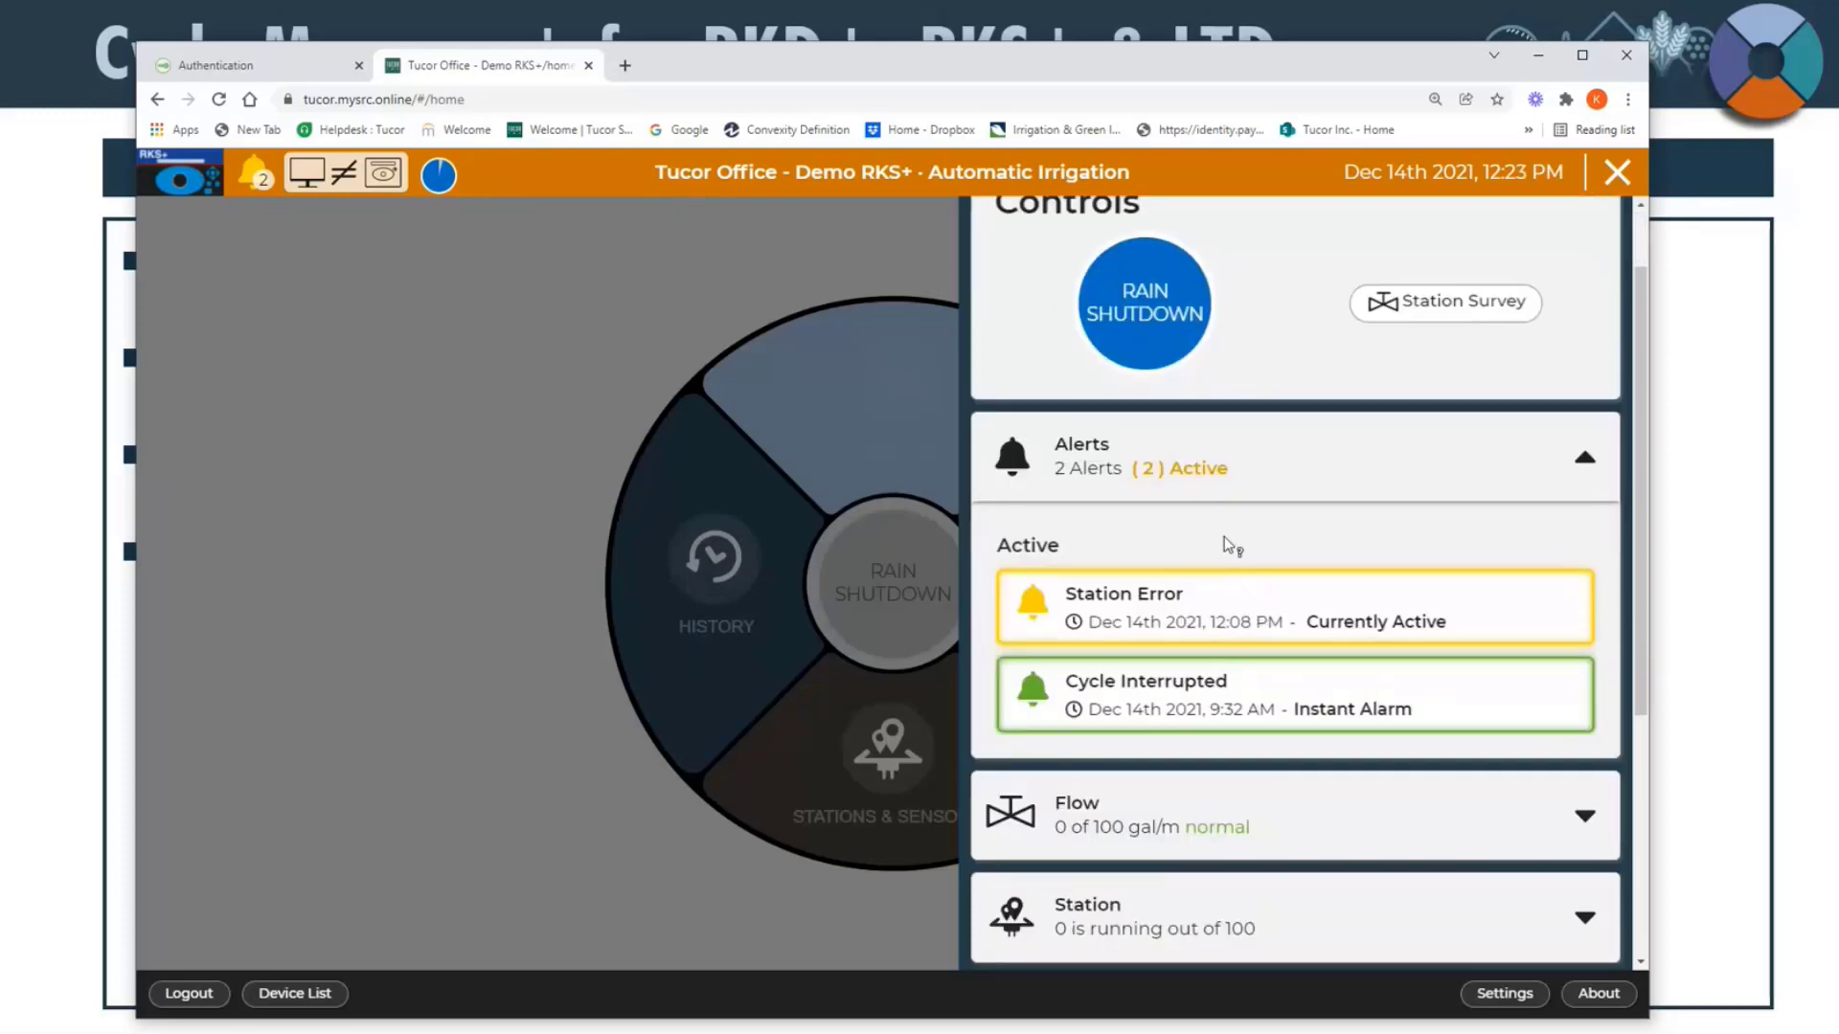
pyautogui.moveTo(1223, 538)
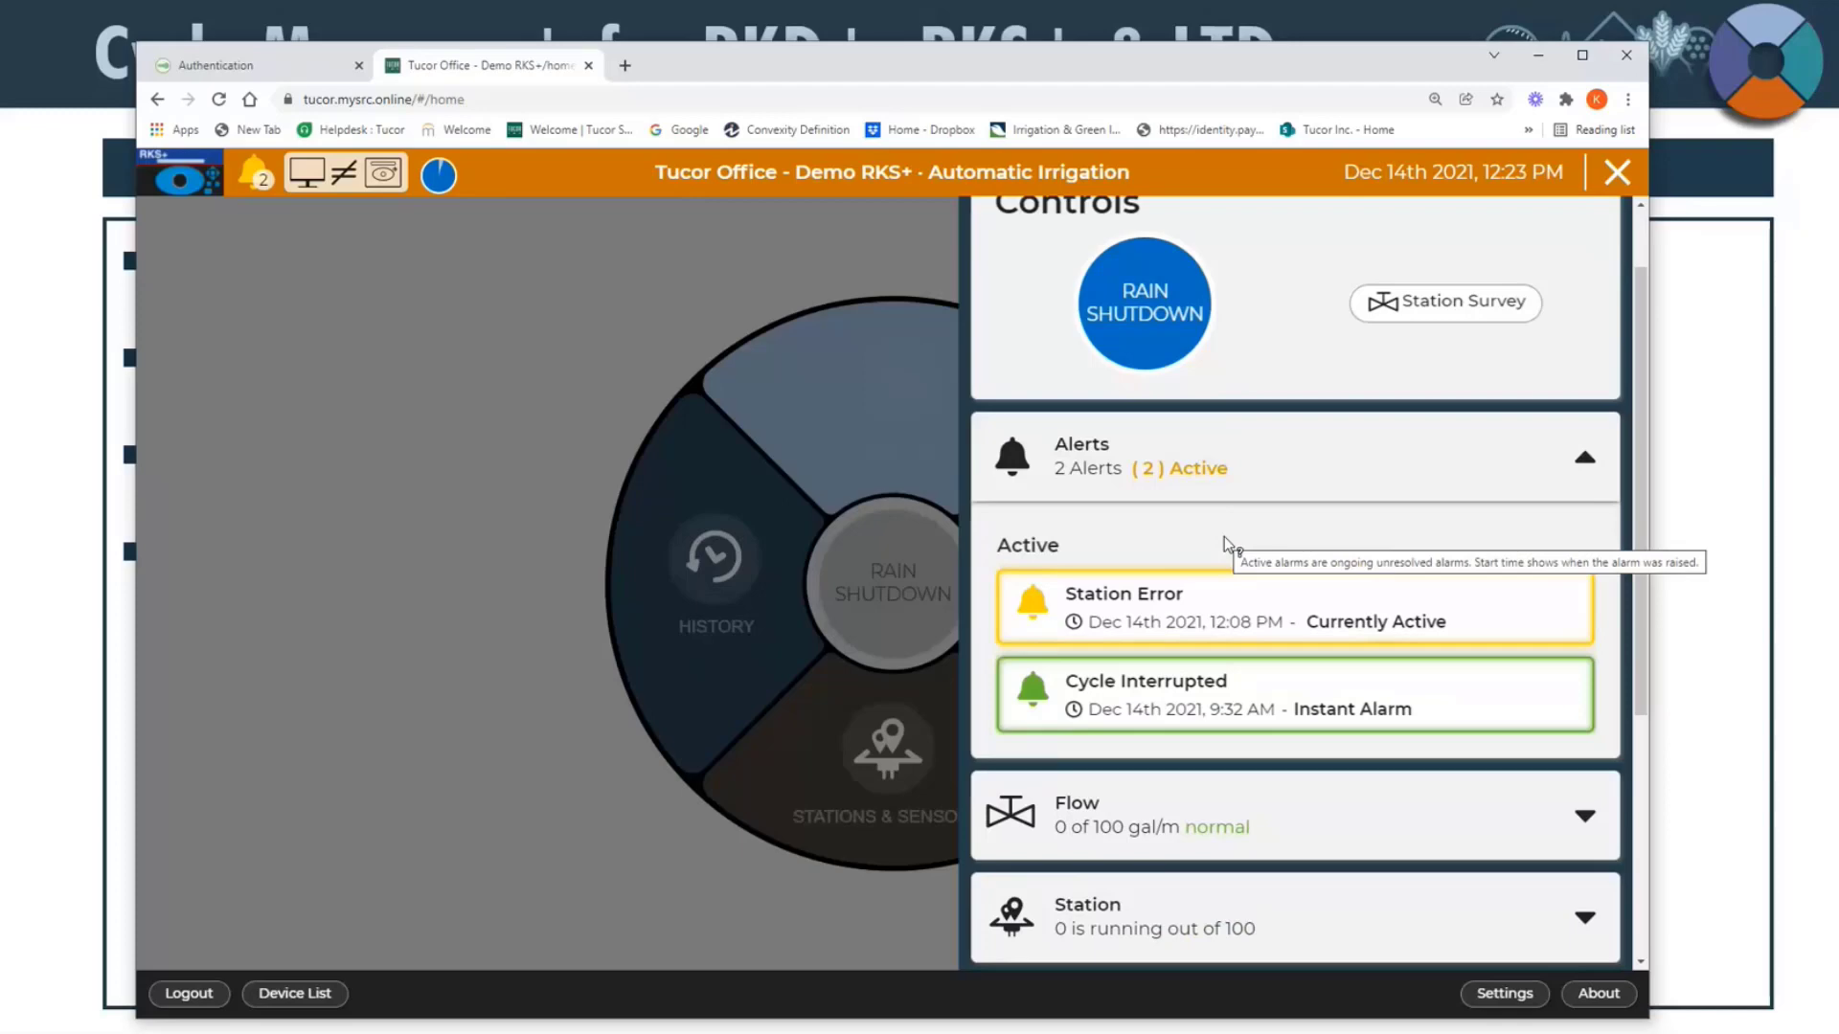
pyautogui.click(1527, 476)
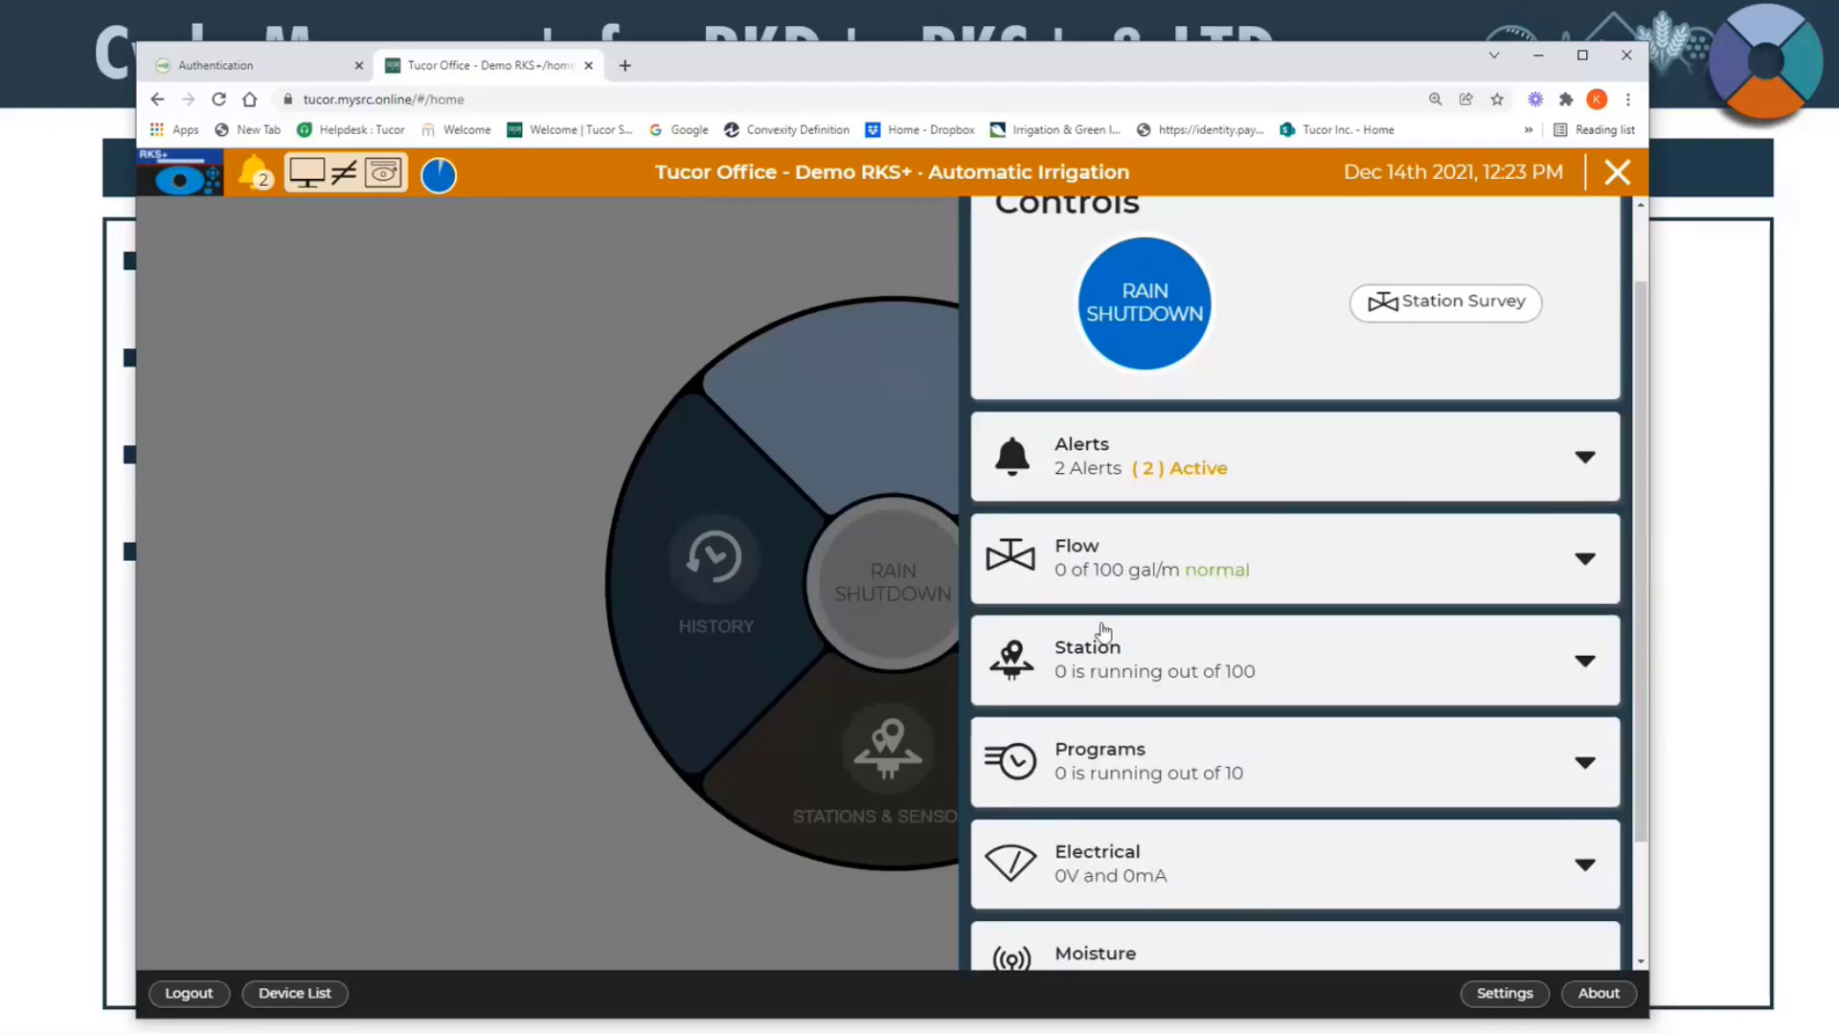
# Step: Expand the Flow section to examine the current and expected flow, and collapse it again
pyautogui.click(1338, 585)
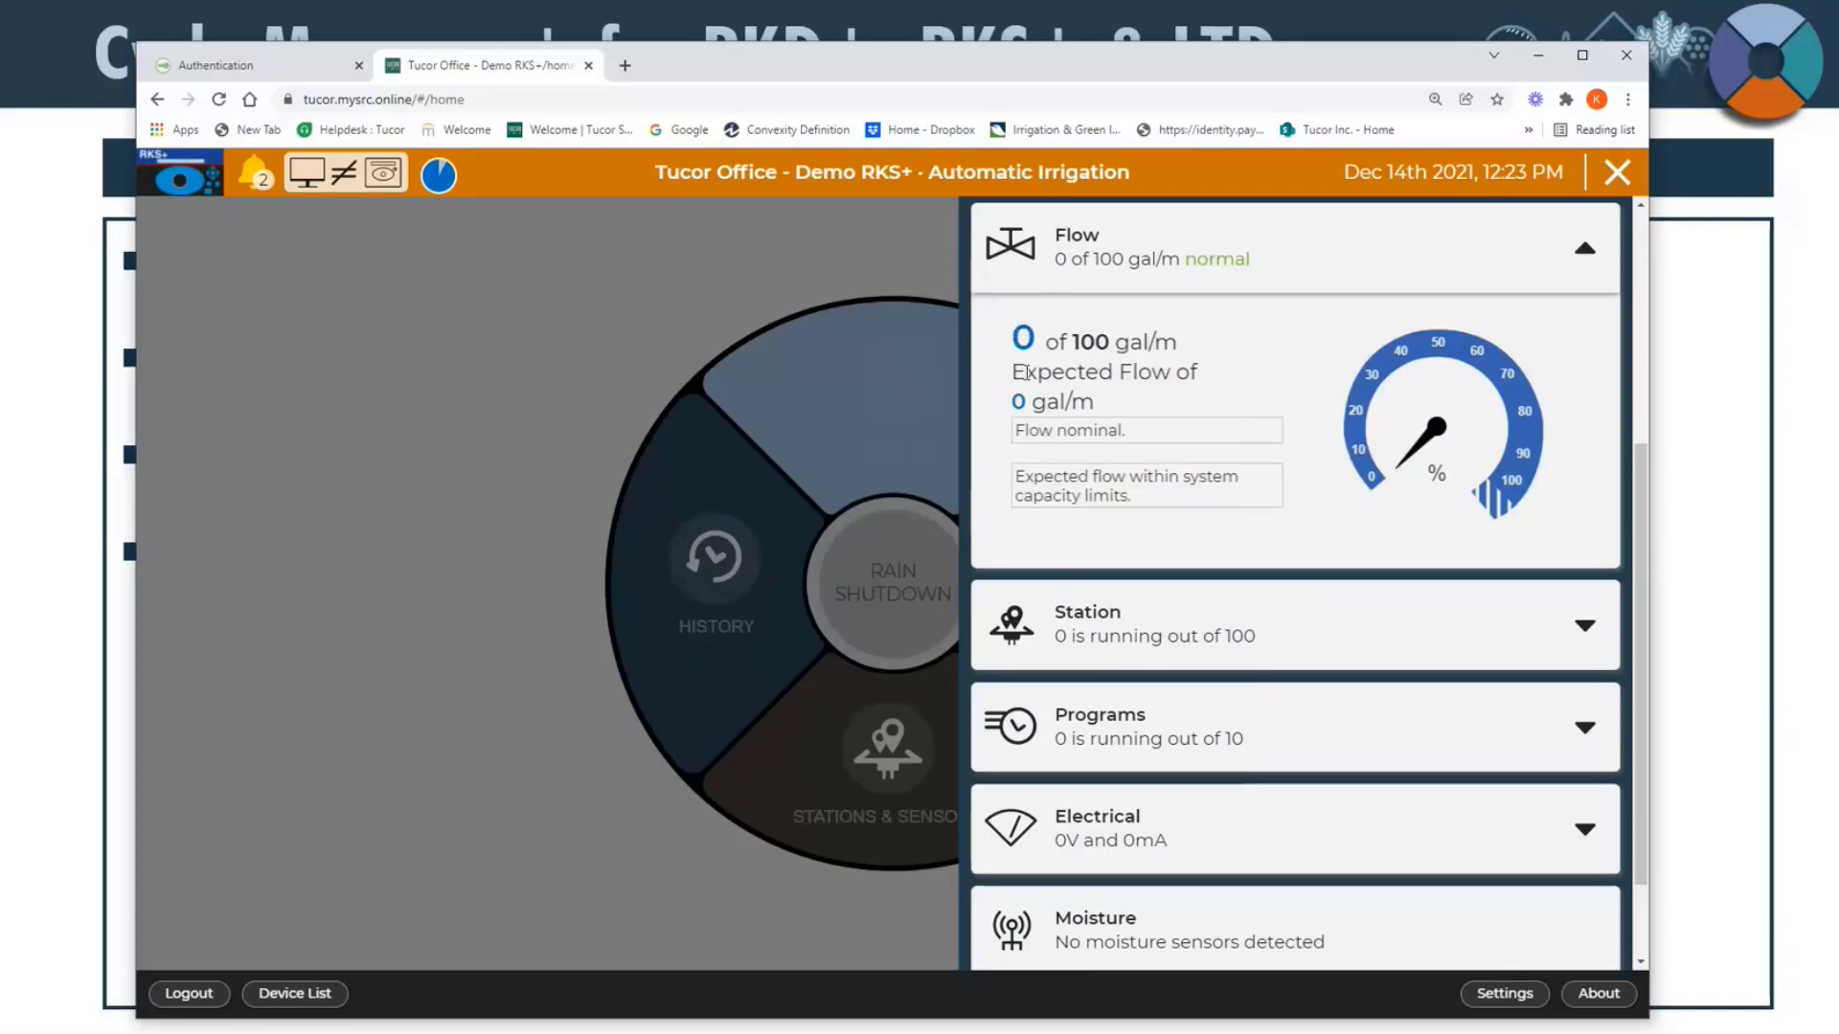
pyautogui.moveTo(1081, 342)
pyautogui.mouseDown()
pyautogui.moveTo(1111, 342)
pyautogui.moveTo(1073, 342)
pyautogui.mouseUp()
pyautogui.moveTo(1125, 421); pyautogui.dragTo(1049, 401)
pyautogui.click(1121, 427)
pyautogui.click(1115, 419)
pyautogui.click(1532, 248)
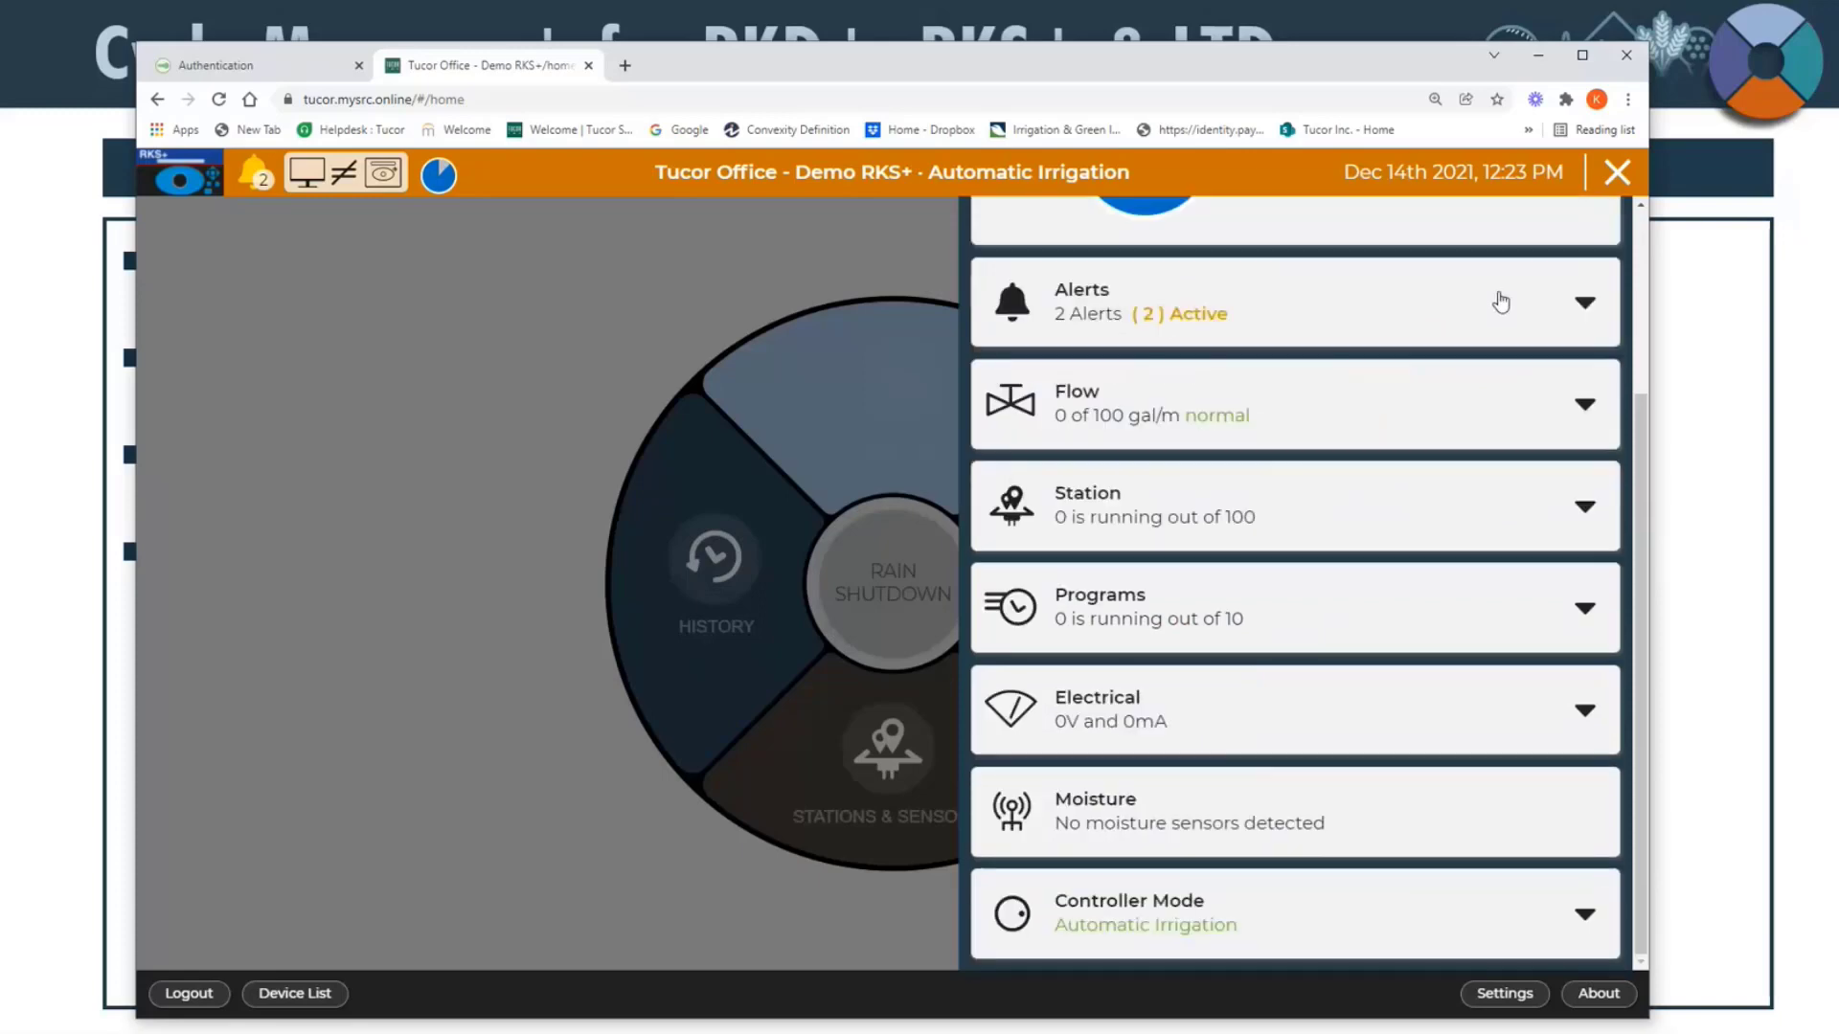
# Step: Go to the stations page from the overview's Station section, and return to the home page
pyautogui.click(1291, 539)
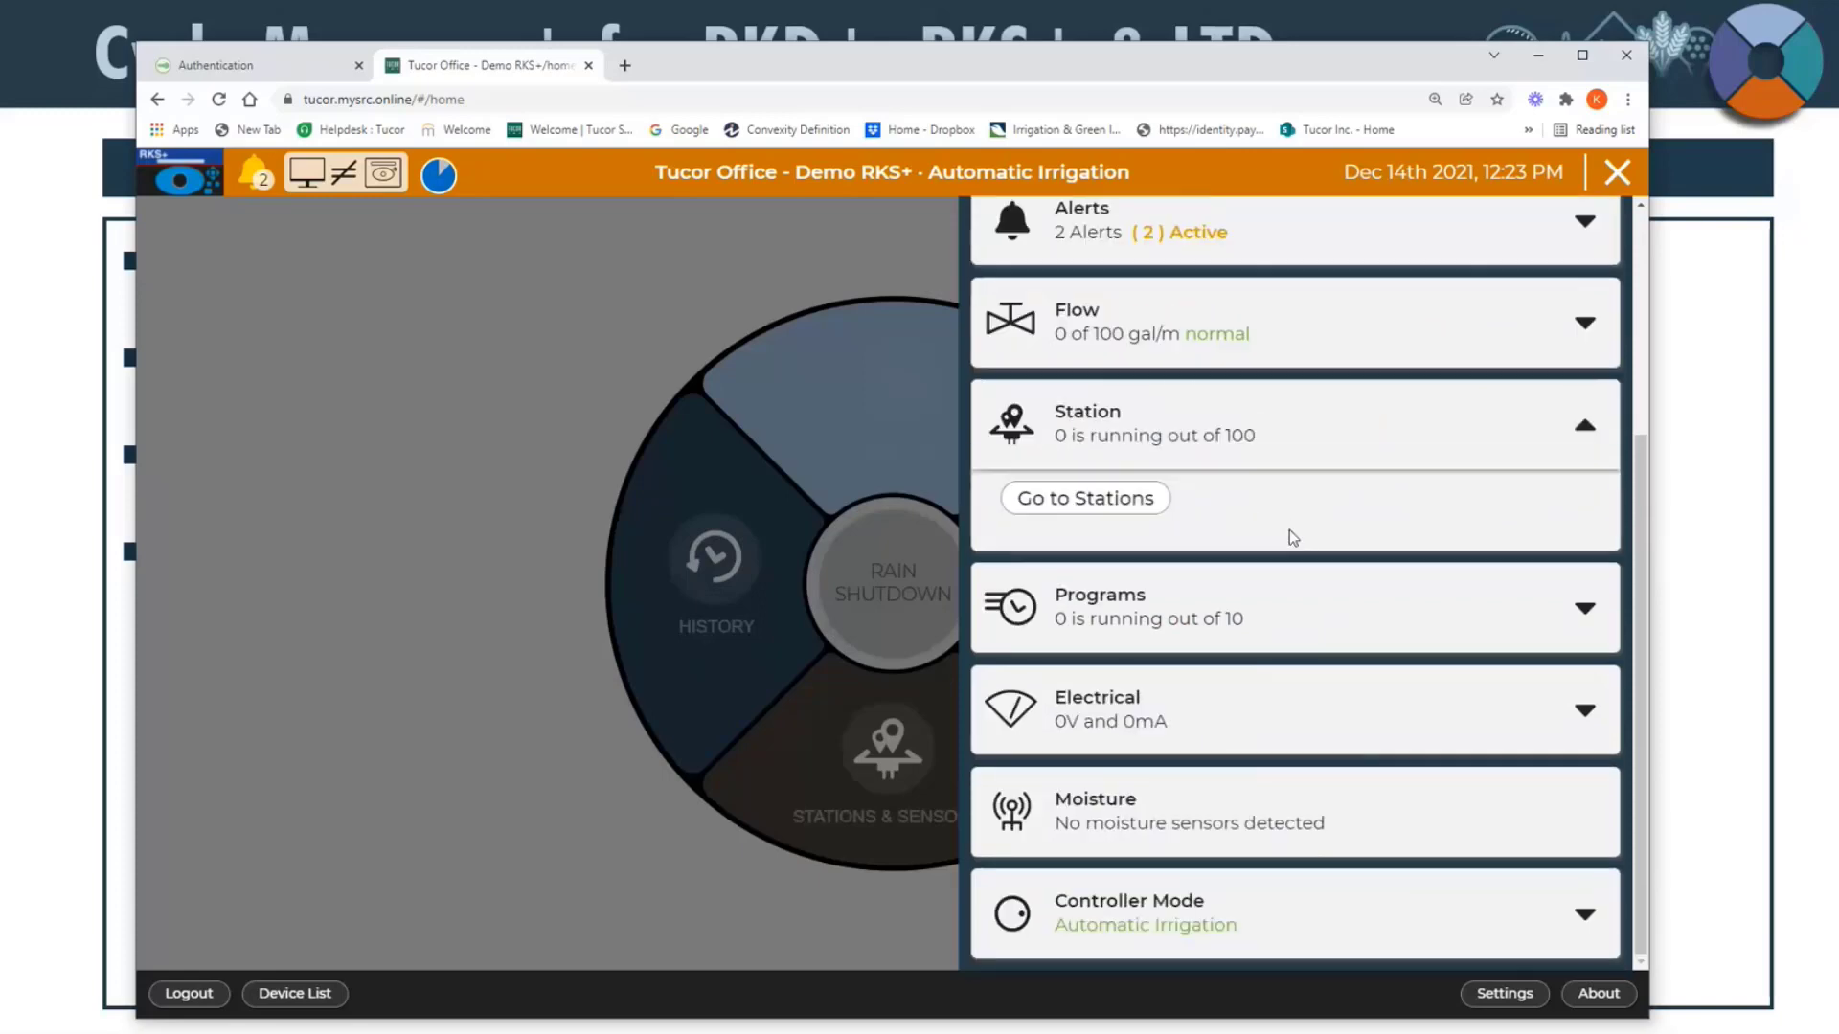
pyautogui.click(1111, 513)
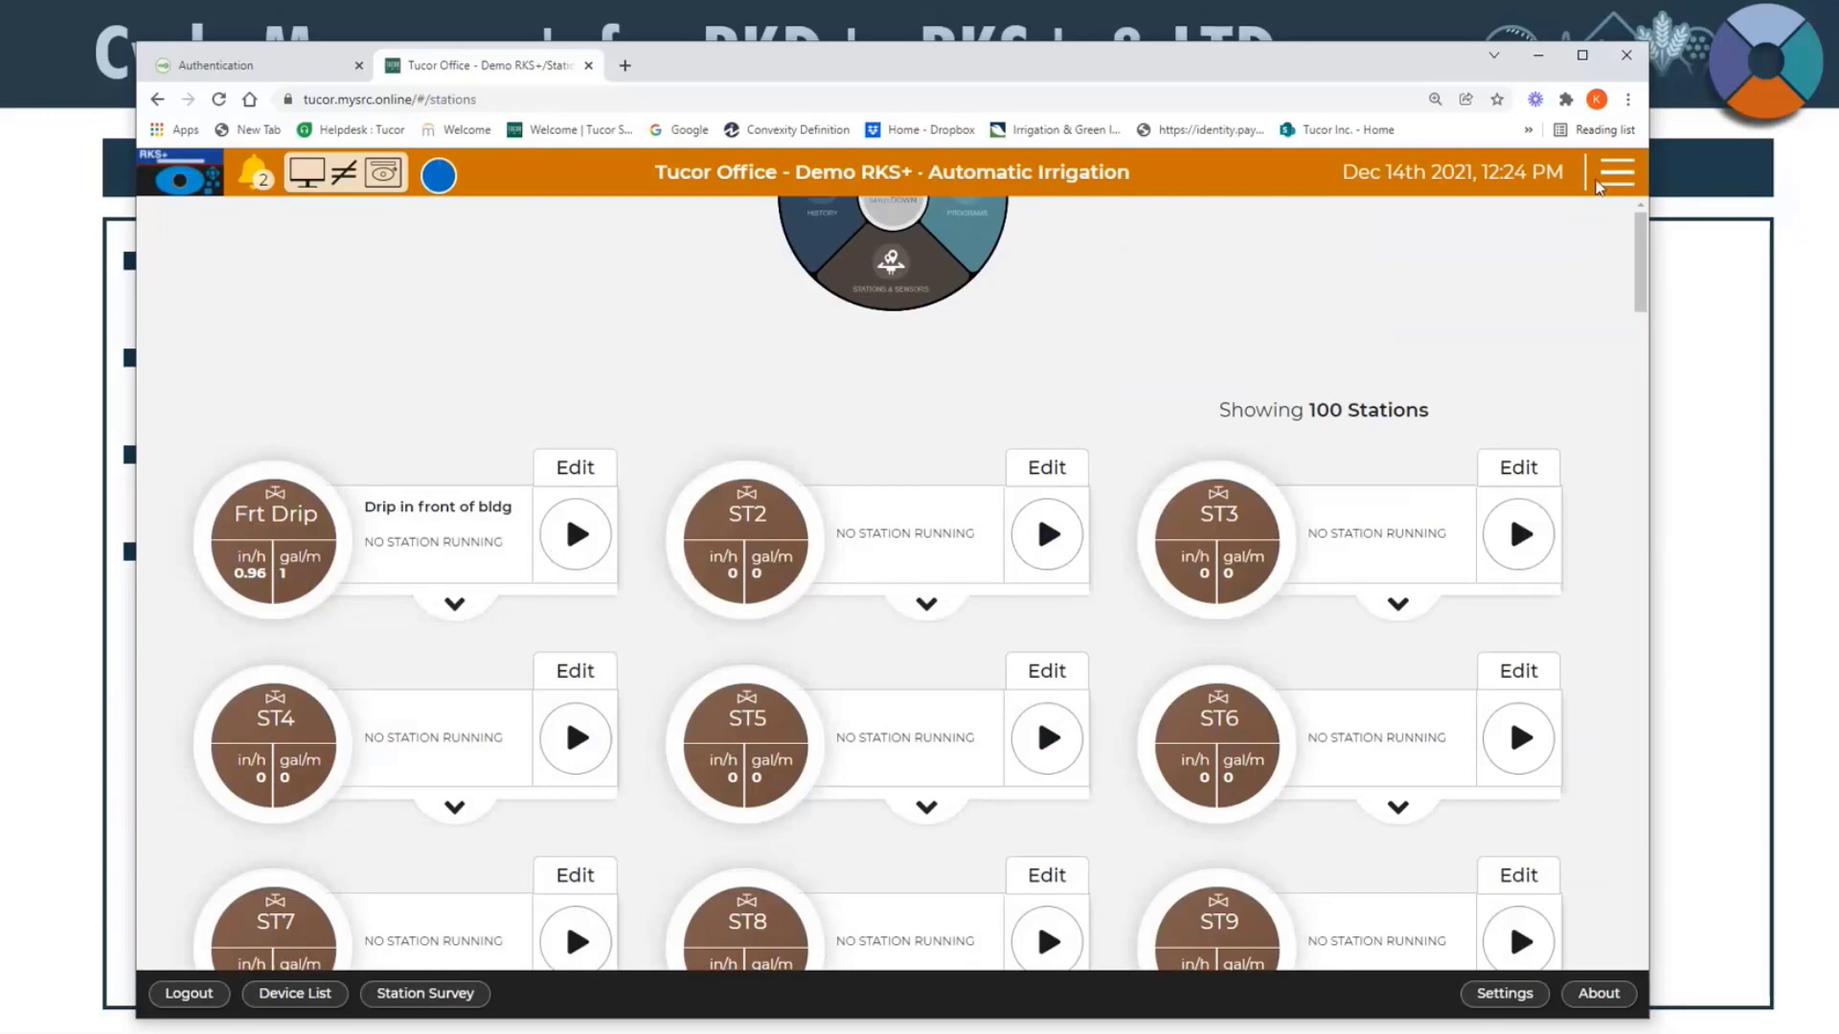
pyautogui.click(1617, 174)
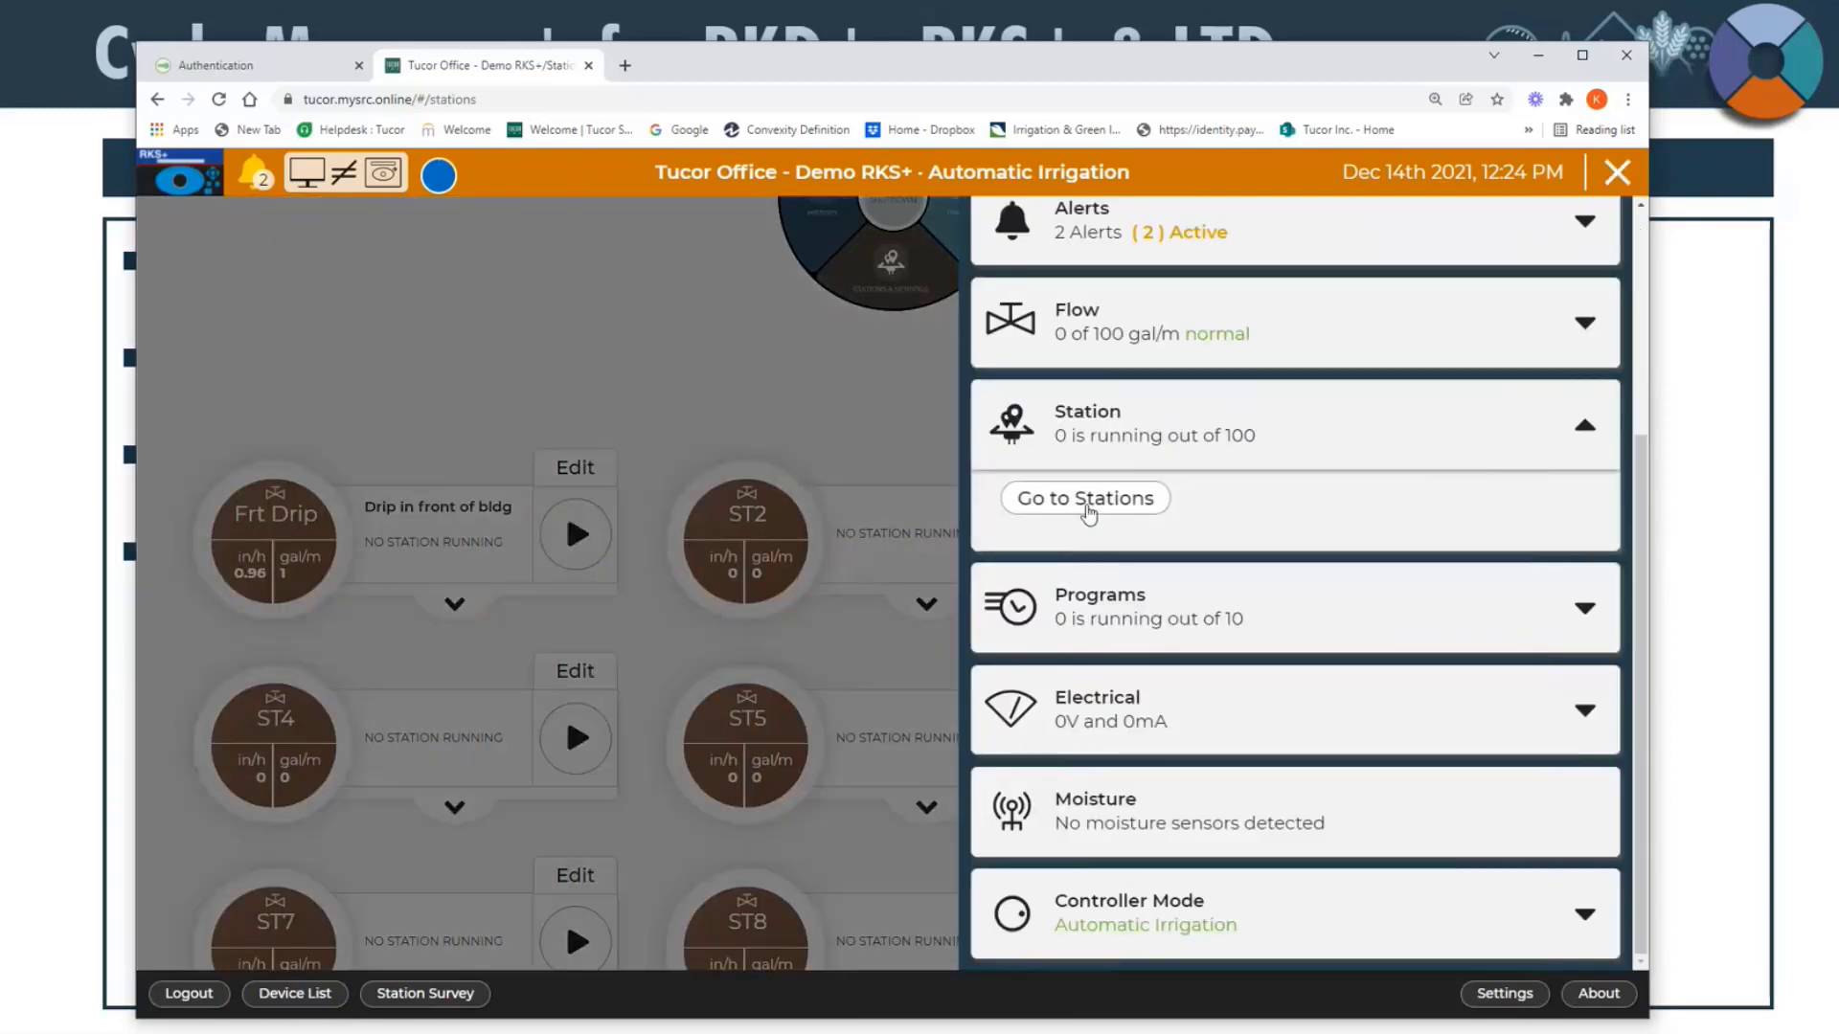
pyautogui.click(801, 382)
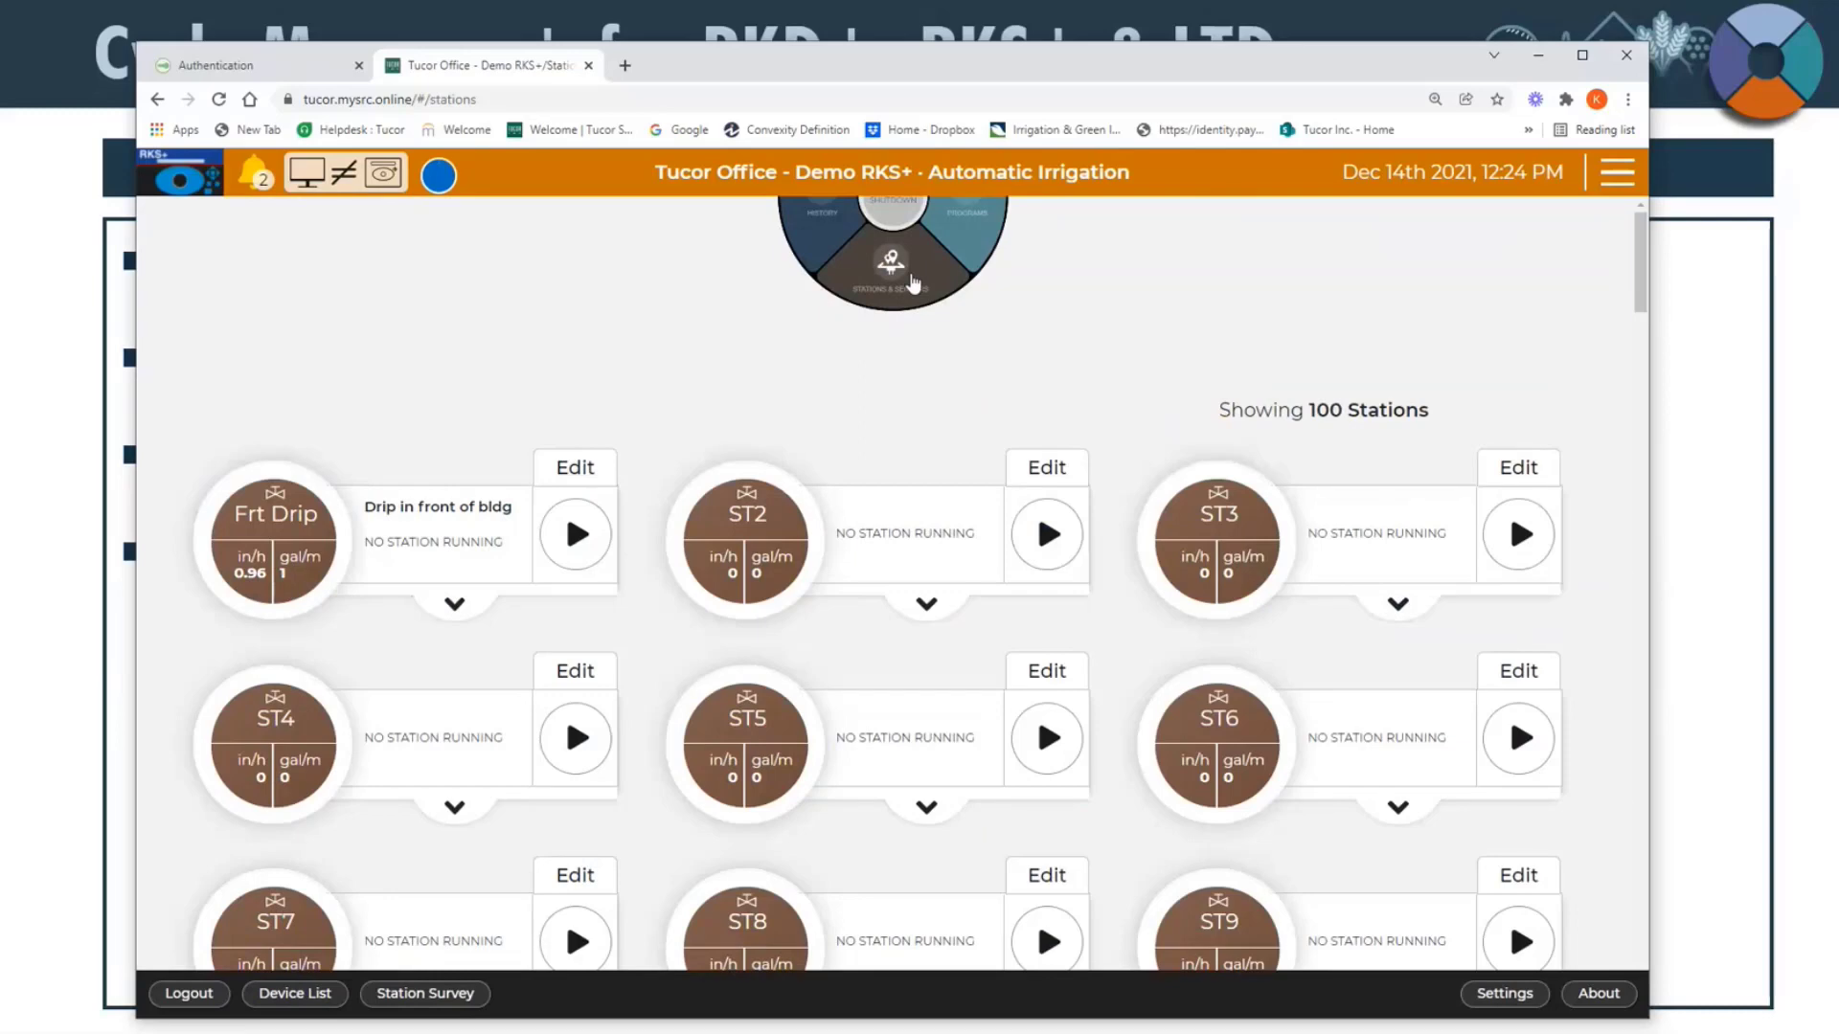
pyautogui.click(1617, 172)
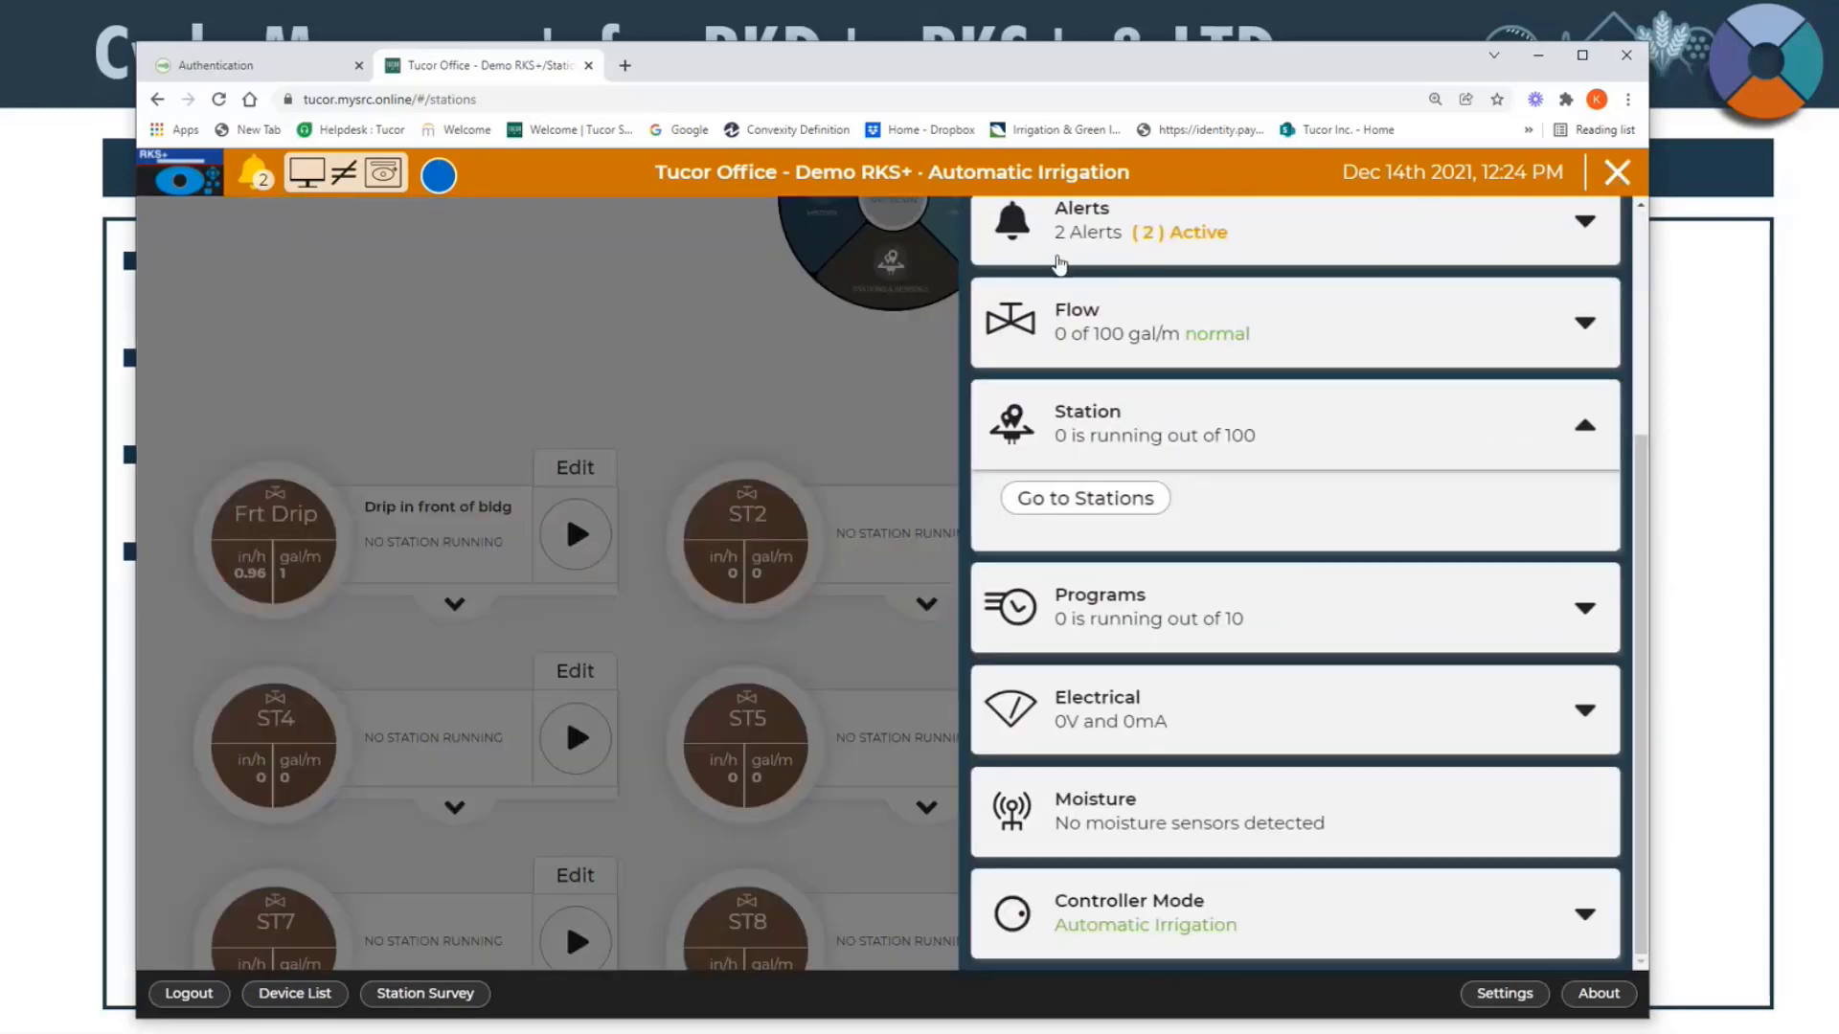
pyautogui.click(959, 303)
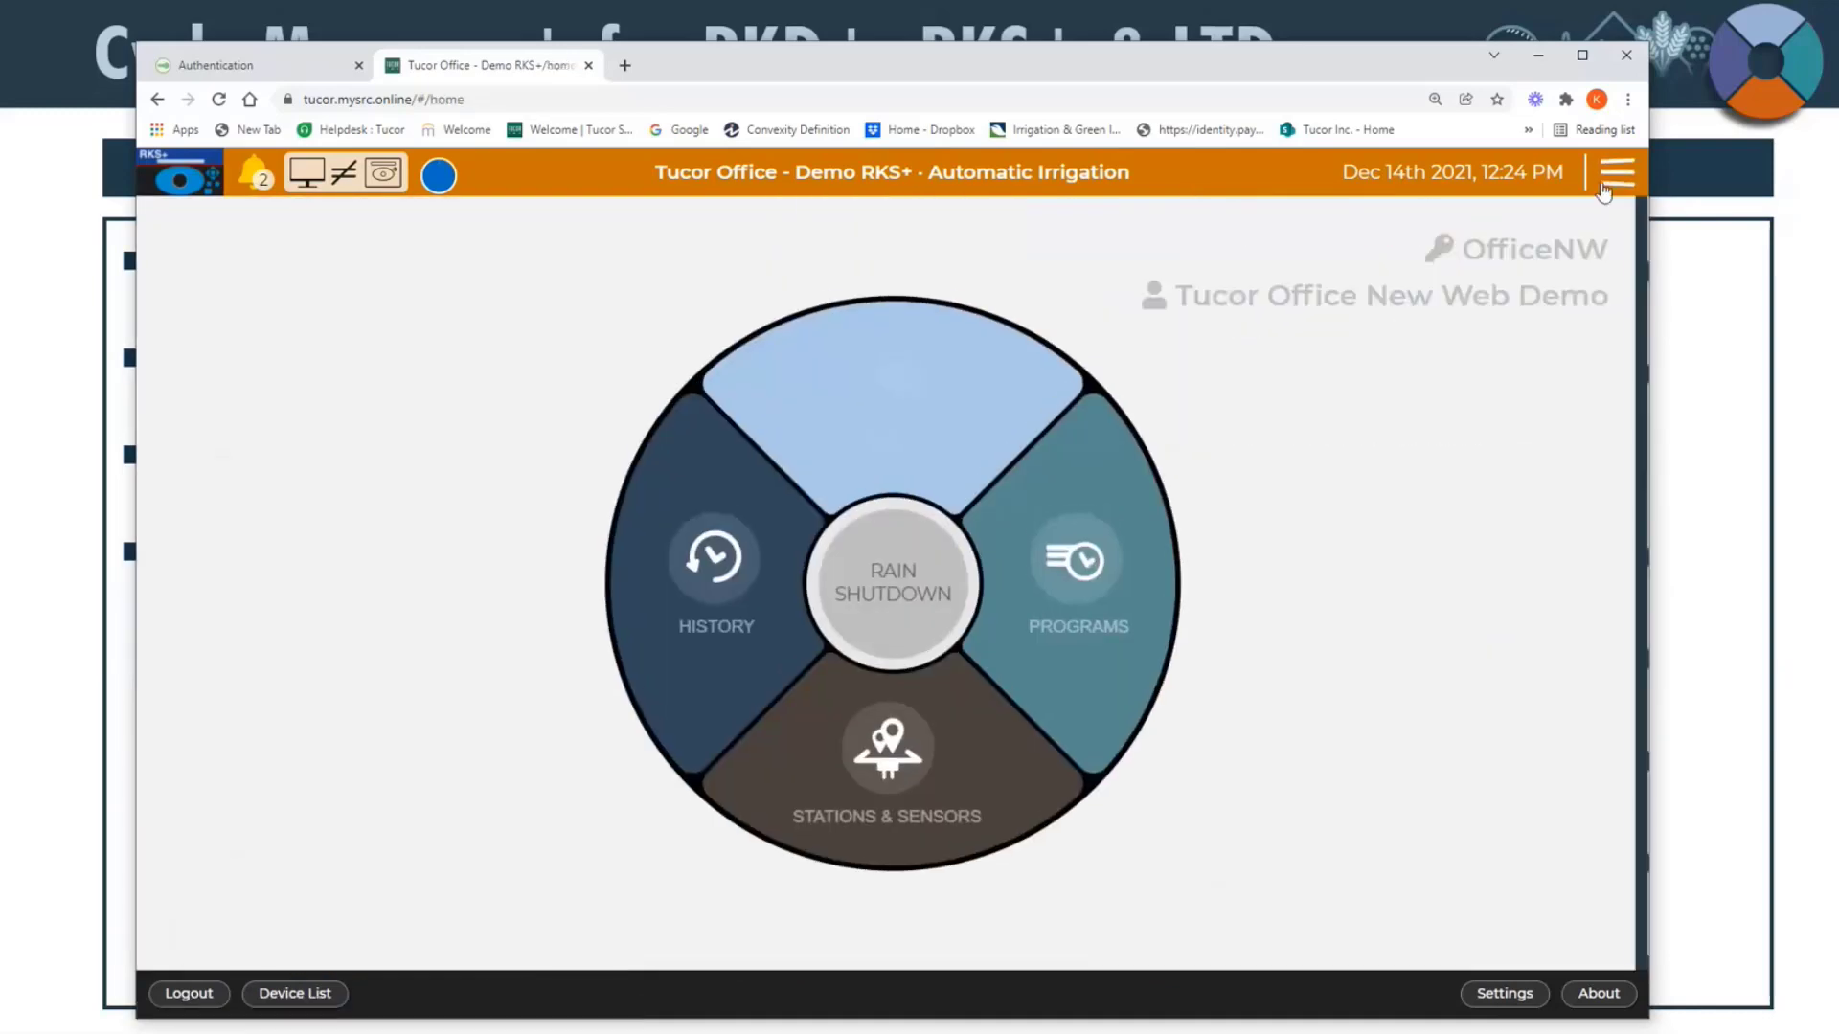
# Step: Expand the Programs section of the status overview and go to the programs page
pyautogui.click(1615, 174)
pyautogui.click(1167, 591)
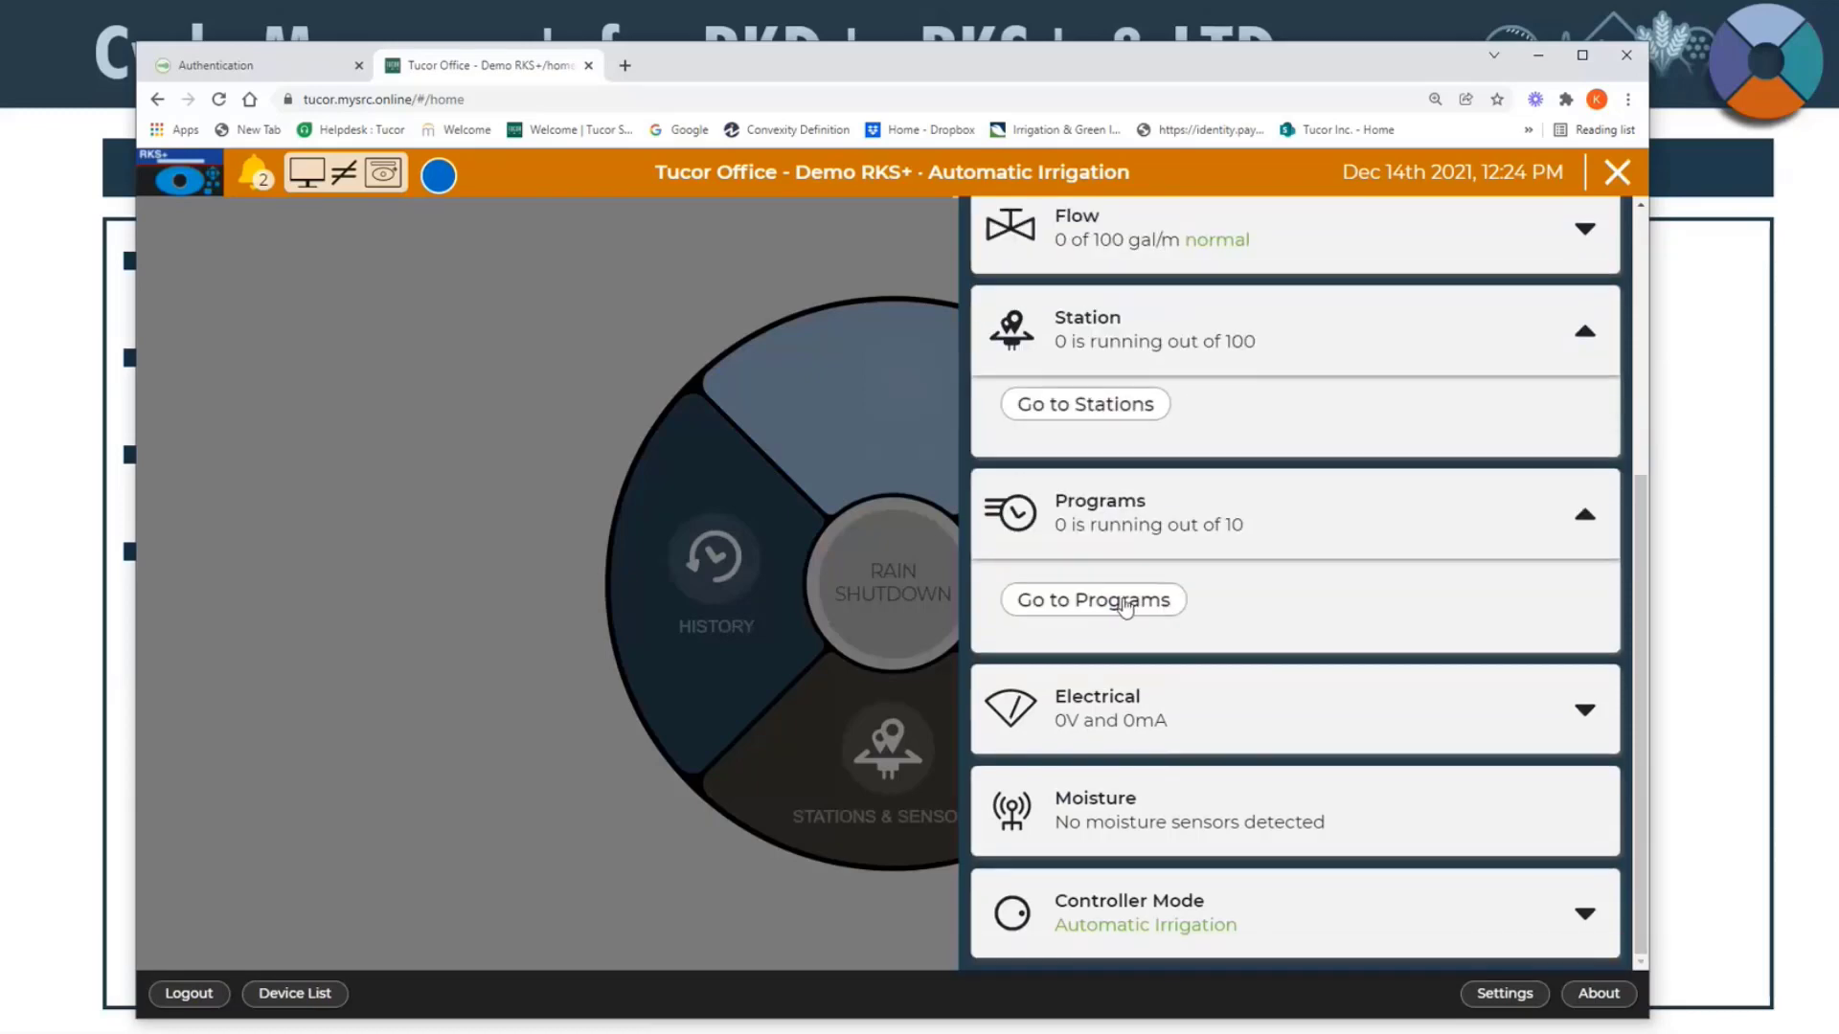
pyautogui.click(1124, 605)
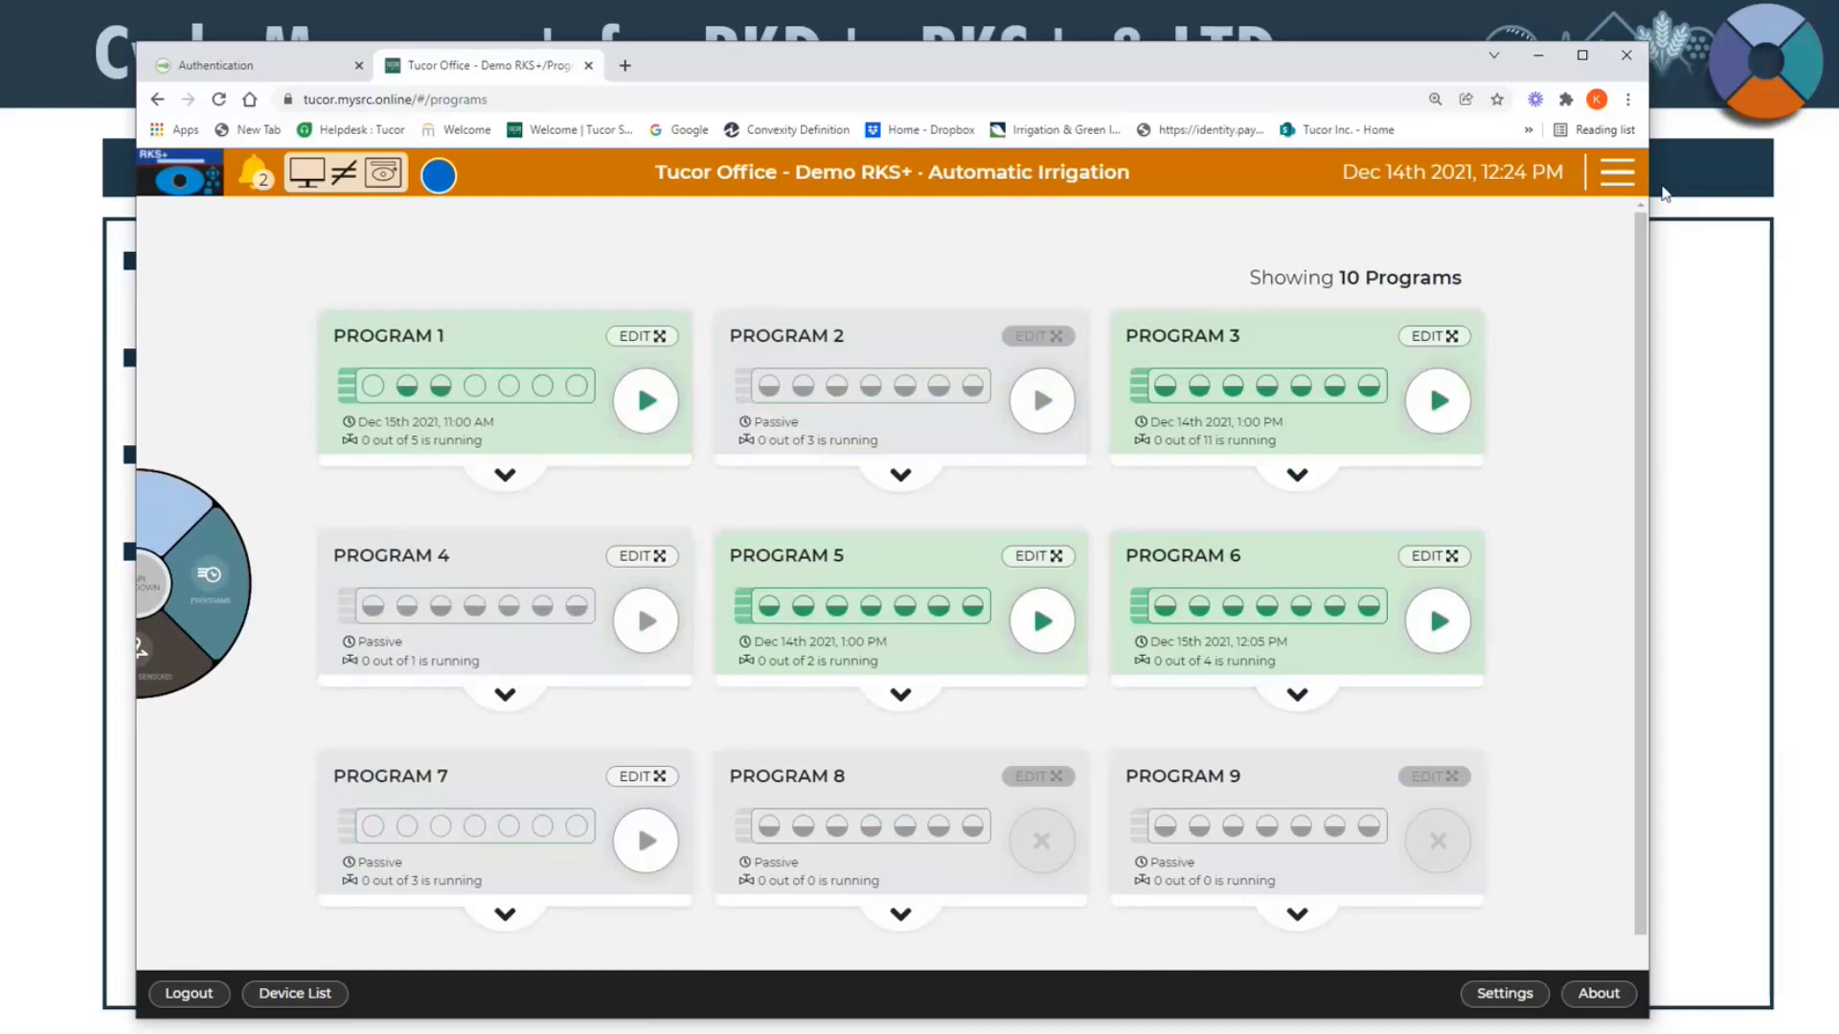
# Step: Reopen the status overview, collapse the Programs section, and expand the Electrical section to examine its voltage and current gauges before collapsing it
pyautogui.click(1611, 179)
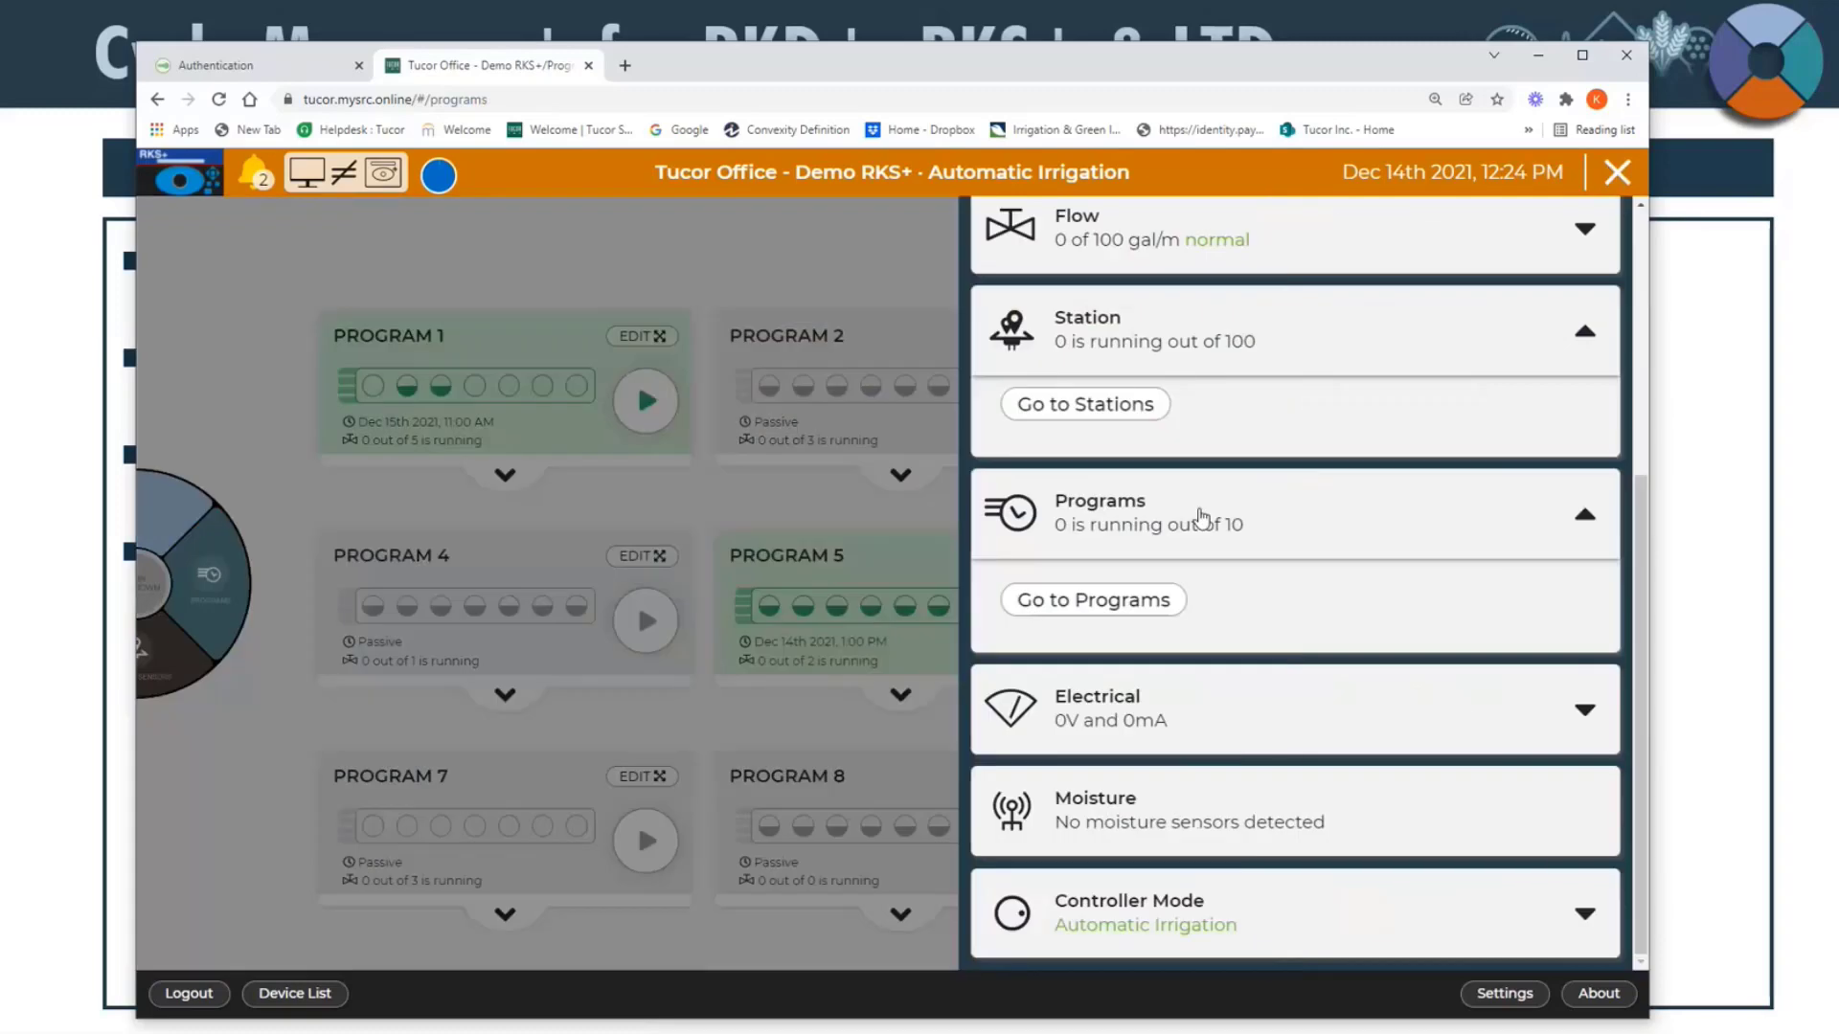
pyautogui.click(1197, 518)
pyautogui.click(1154, 725)
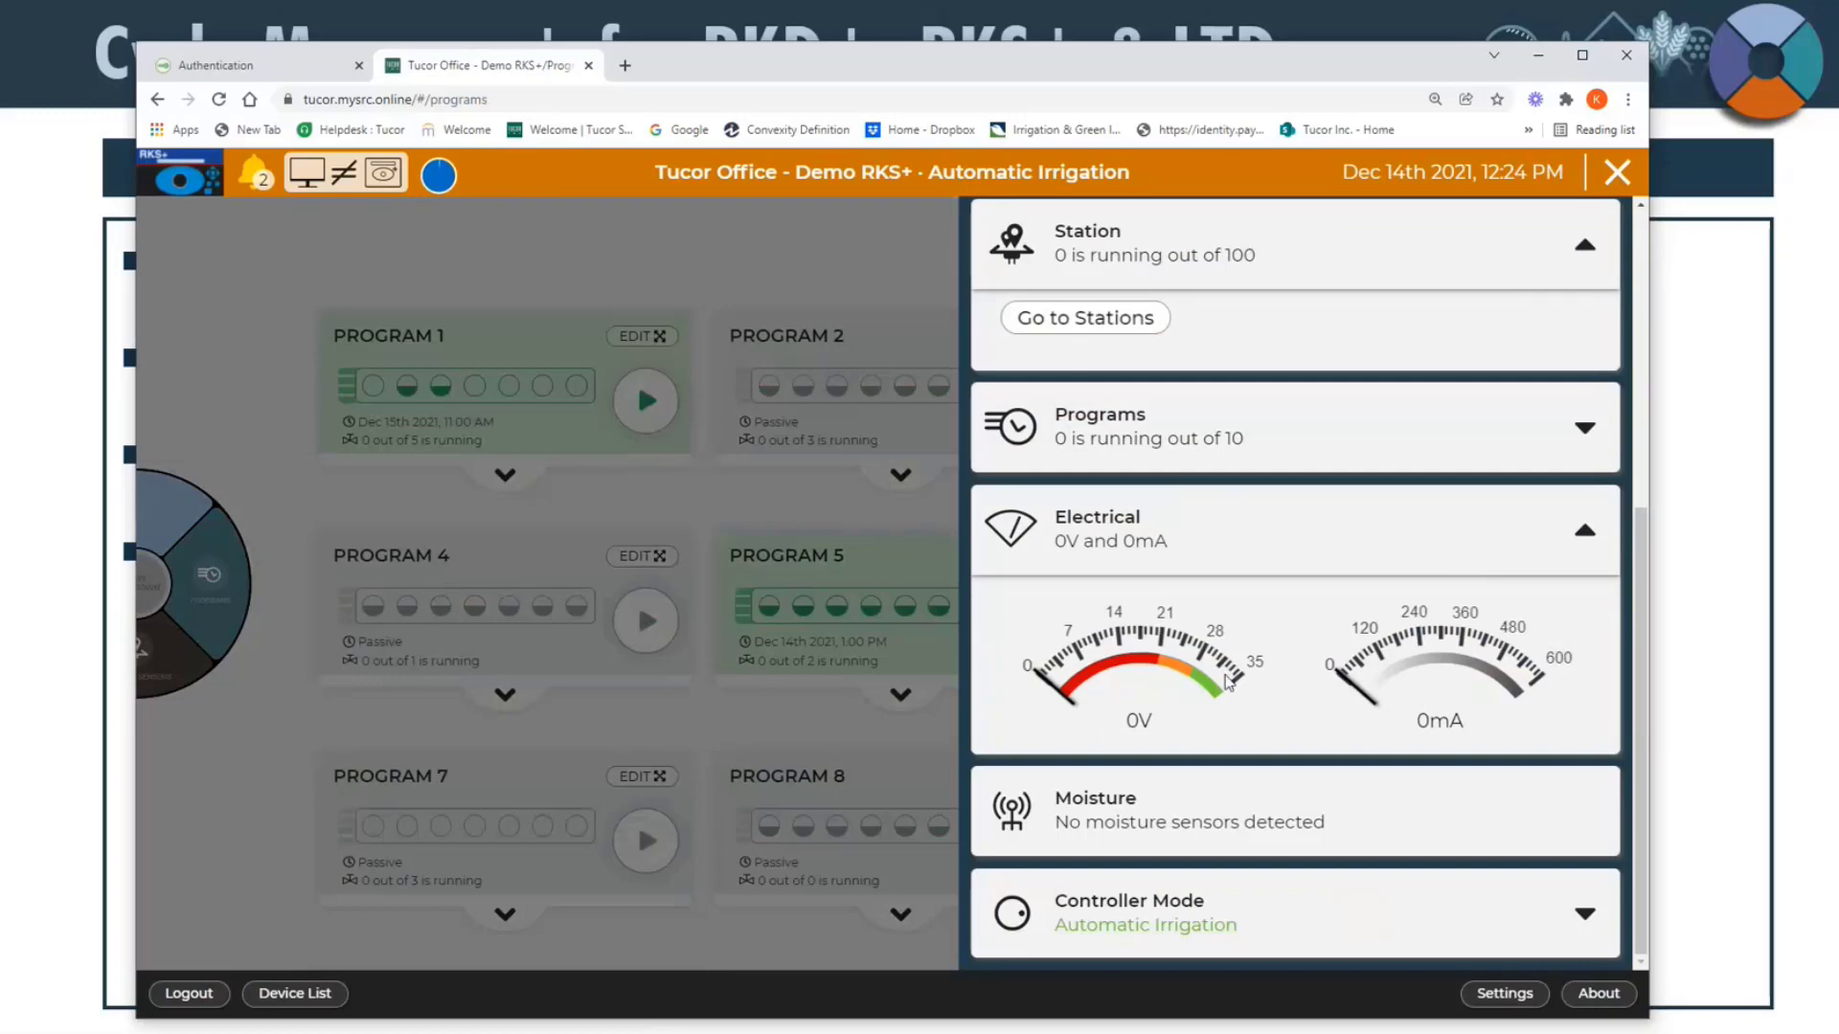
pyautogui.click(1171, 568)
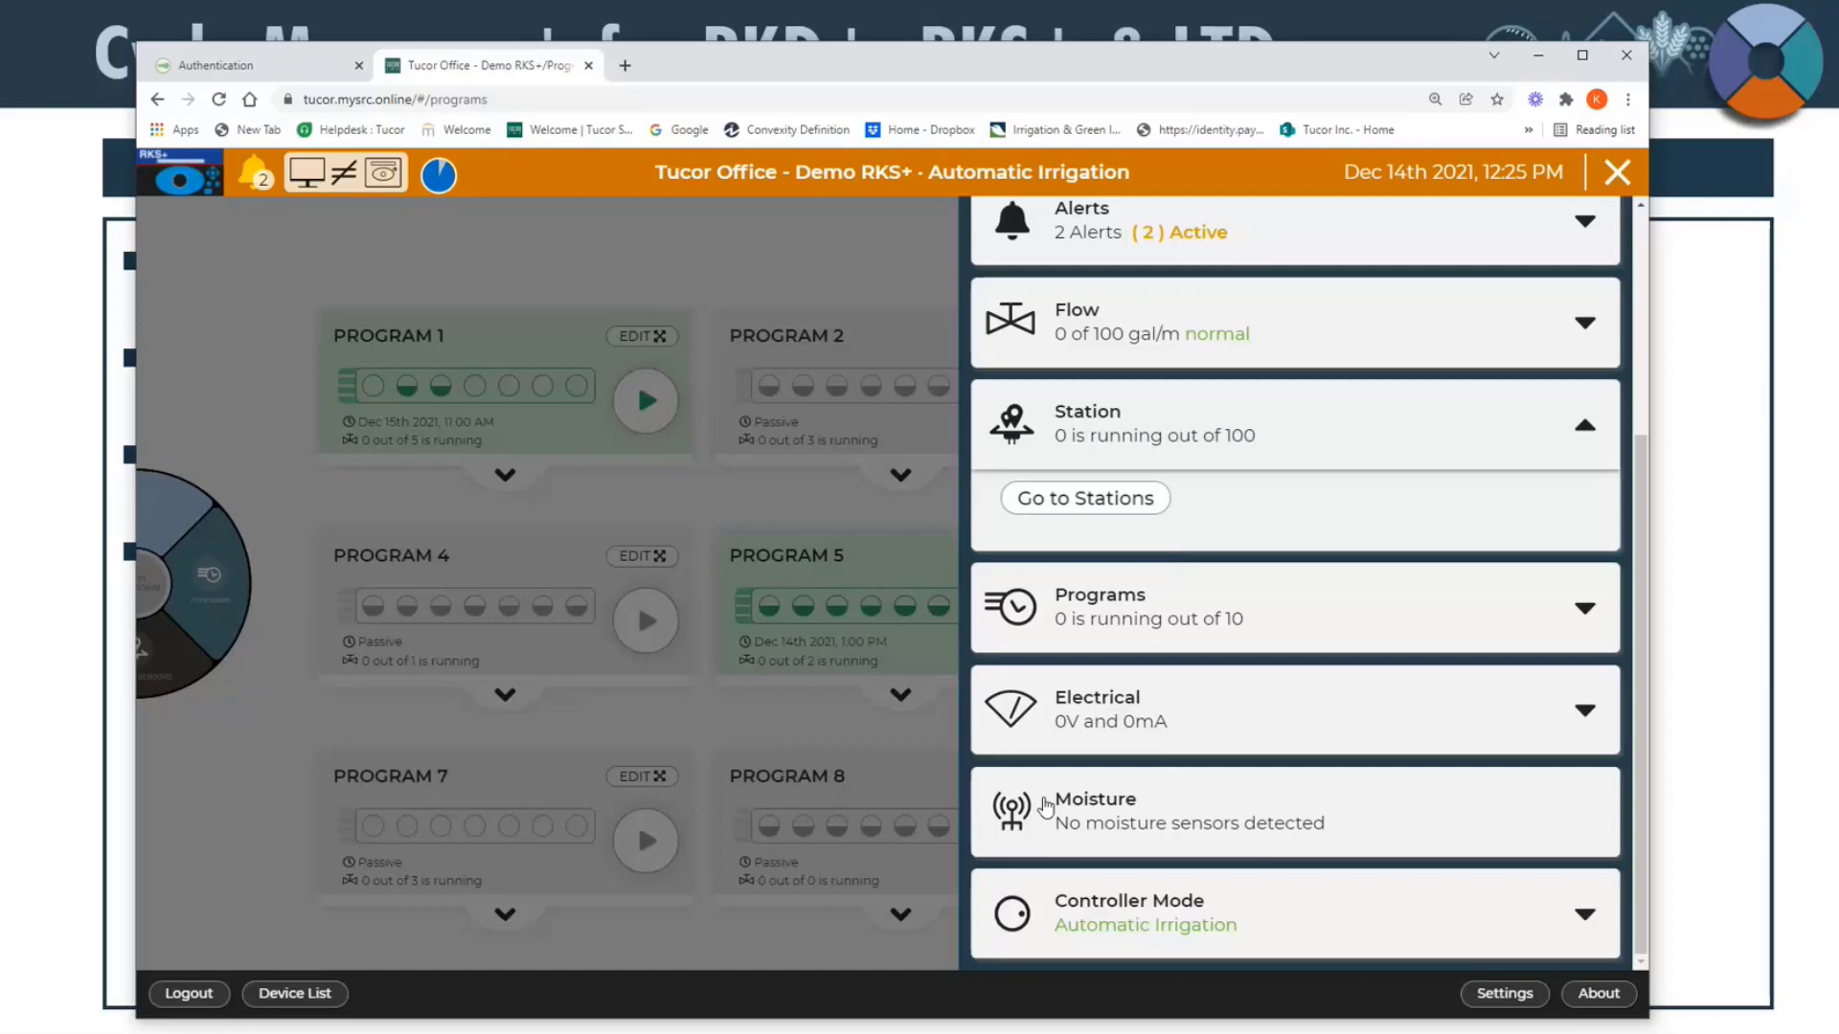
# Step: Switch the Controller Mode to Manual Irrigation, Irrigation Off and back through Manual to Automatic Irrigation, and collapse the section
pyautogui.click(1398, 906)
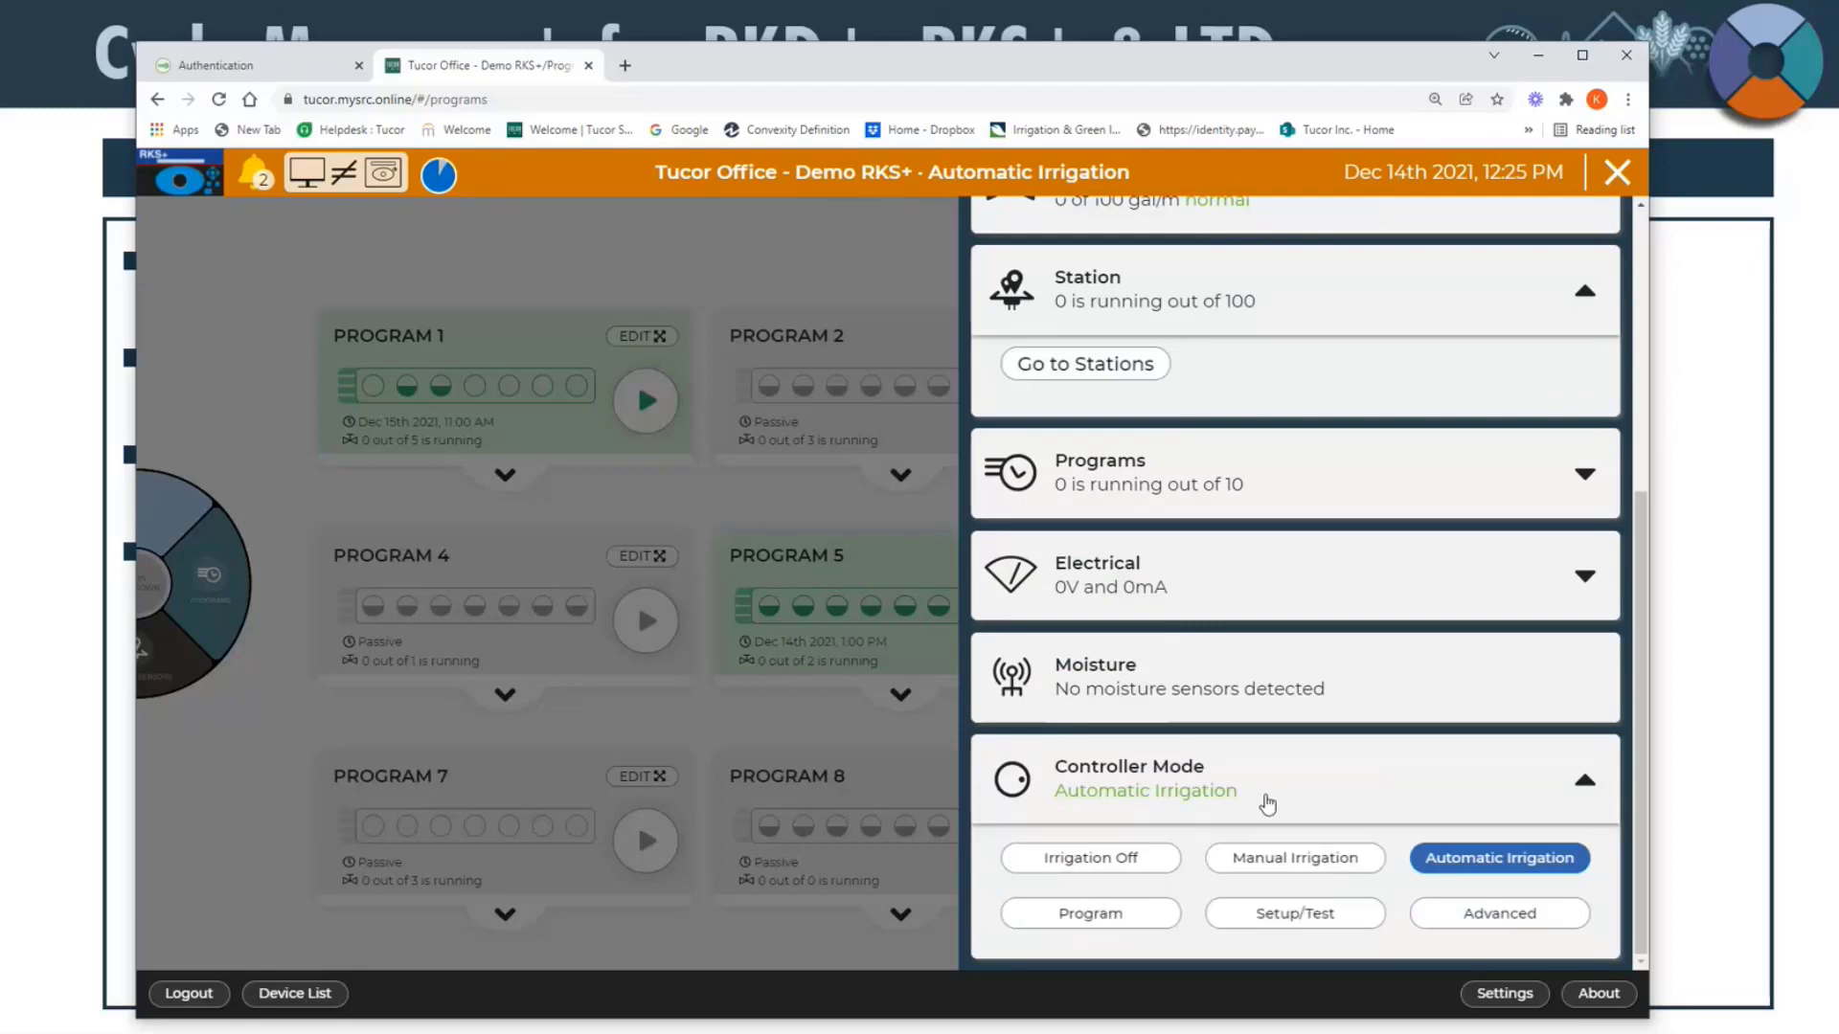
pyautogui.click(1259, 862)
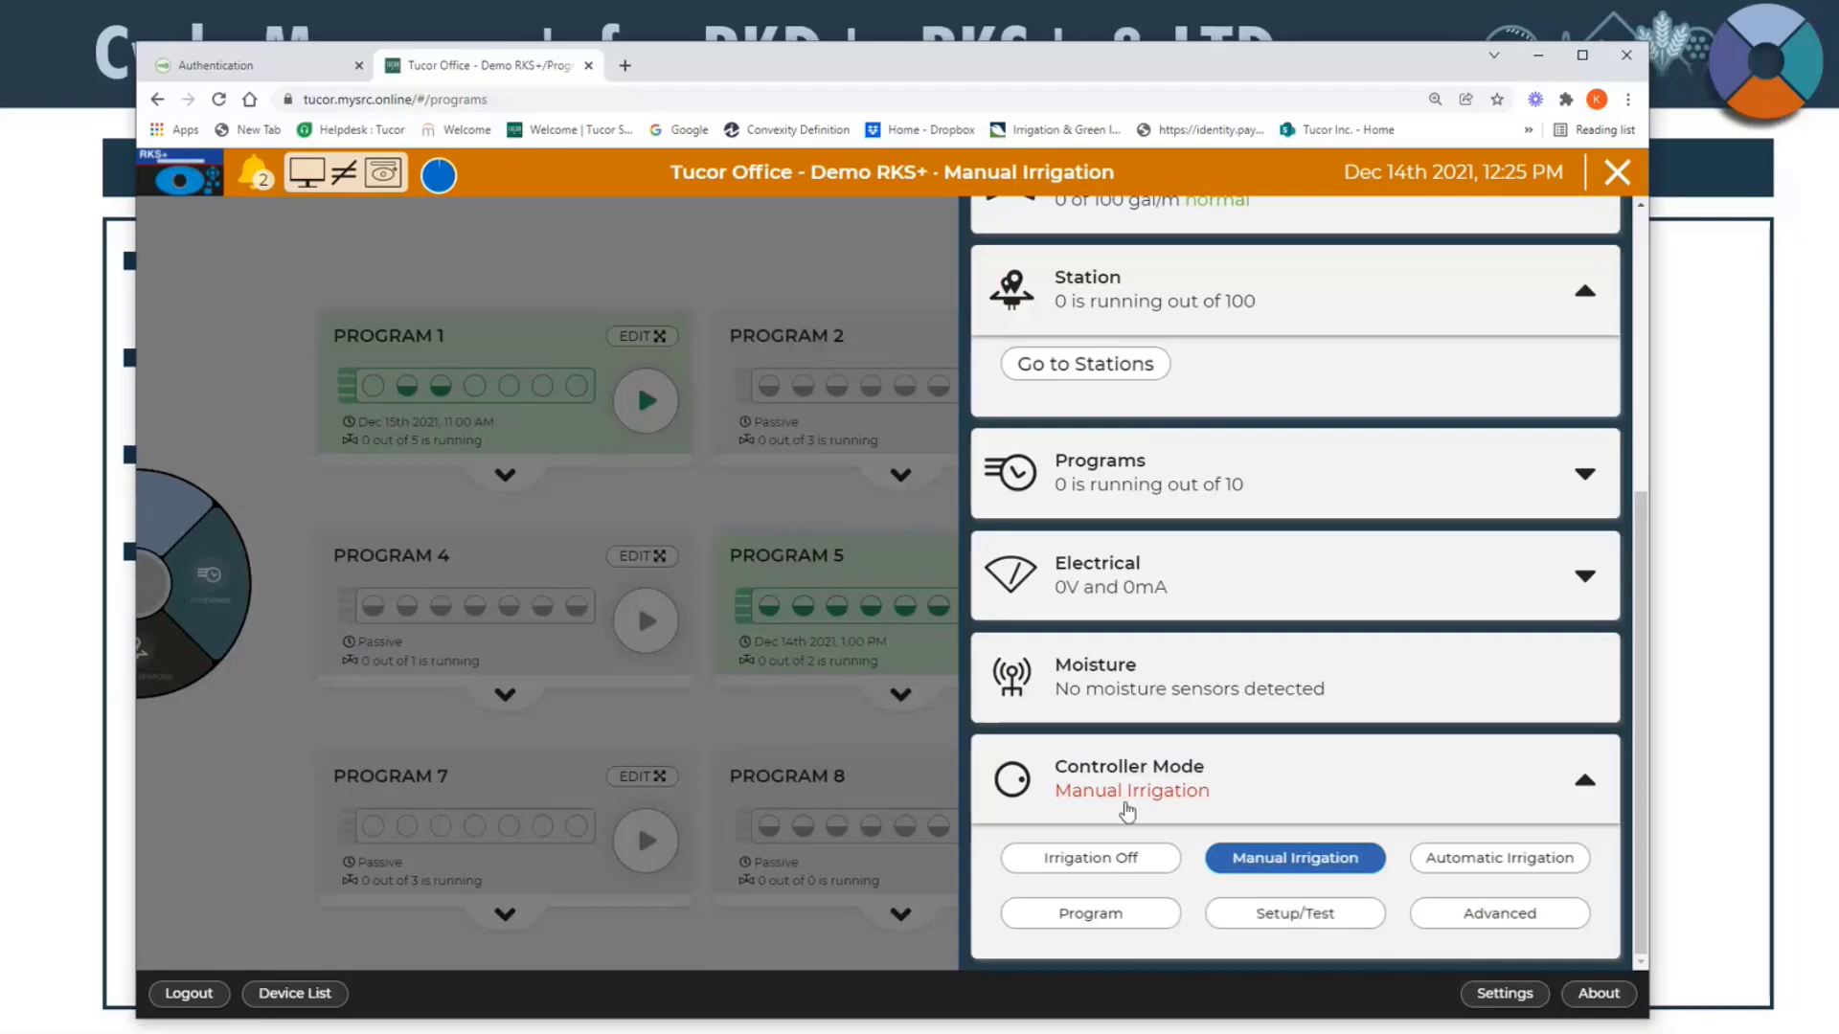
pyautogui.click(1127, 860)
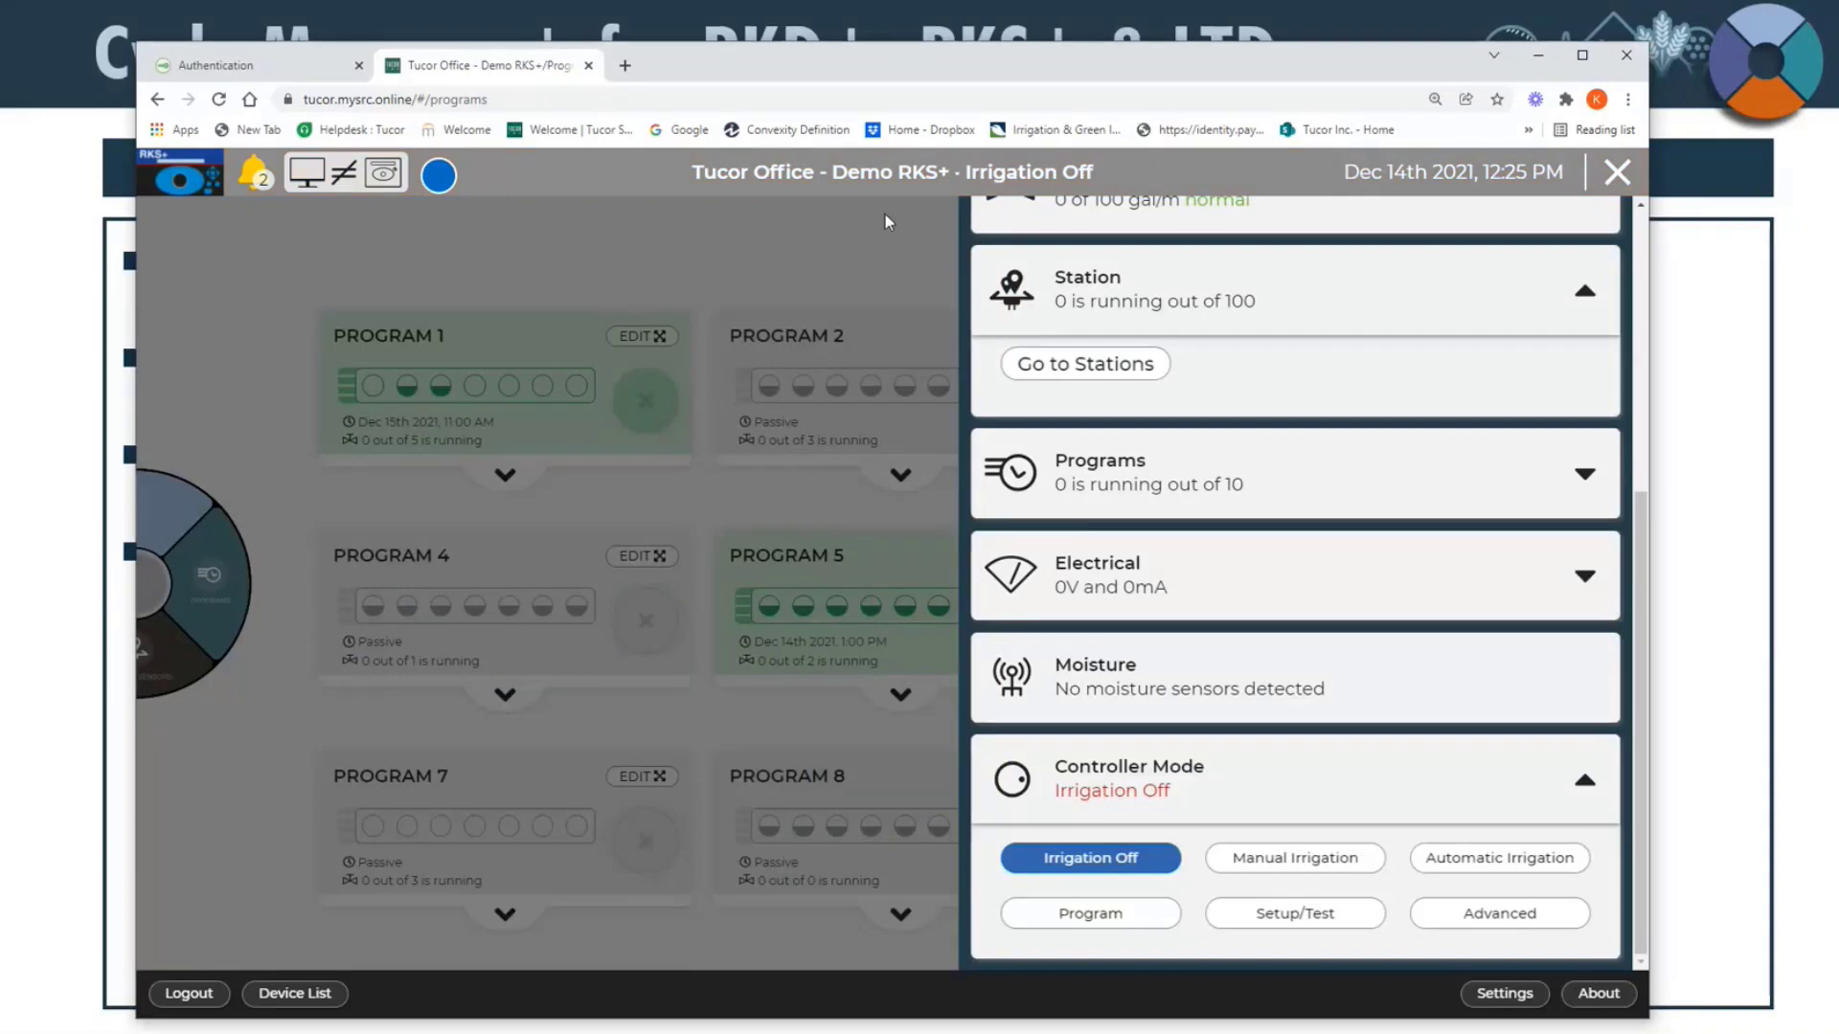
pyautogui.click(1268, 865)
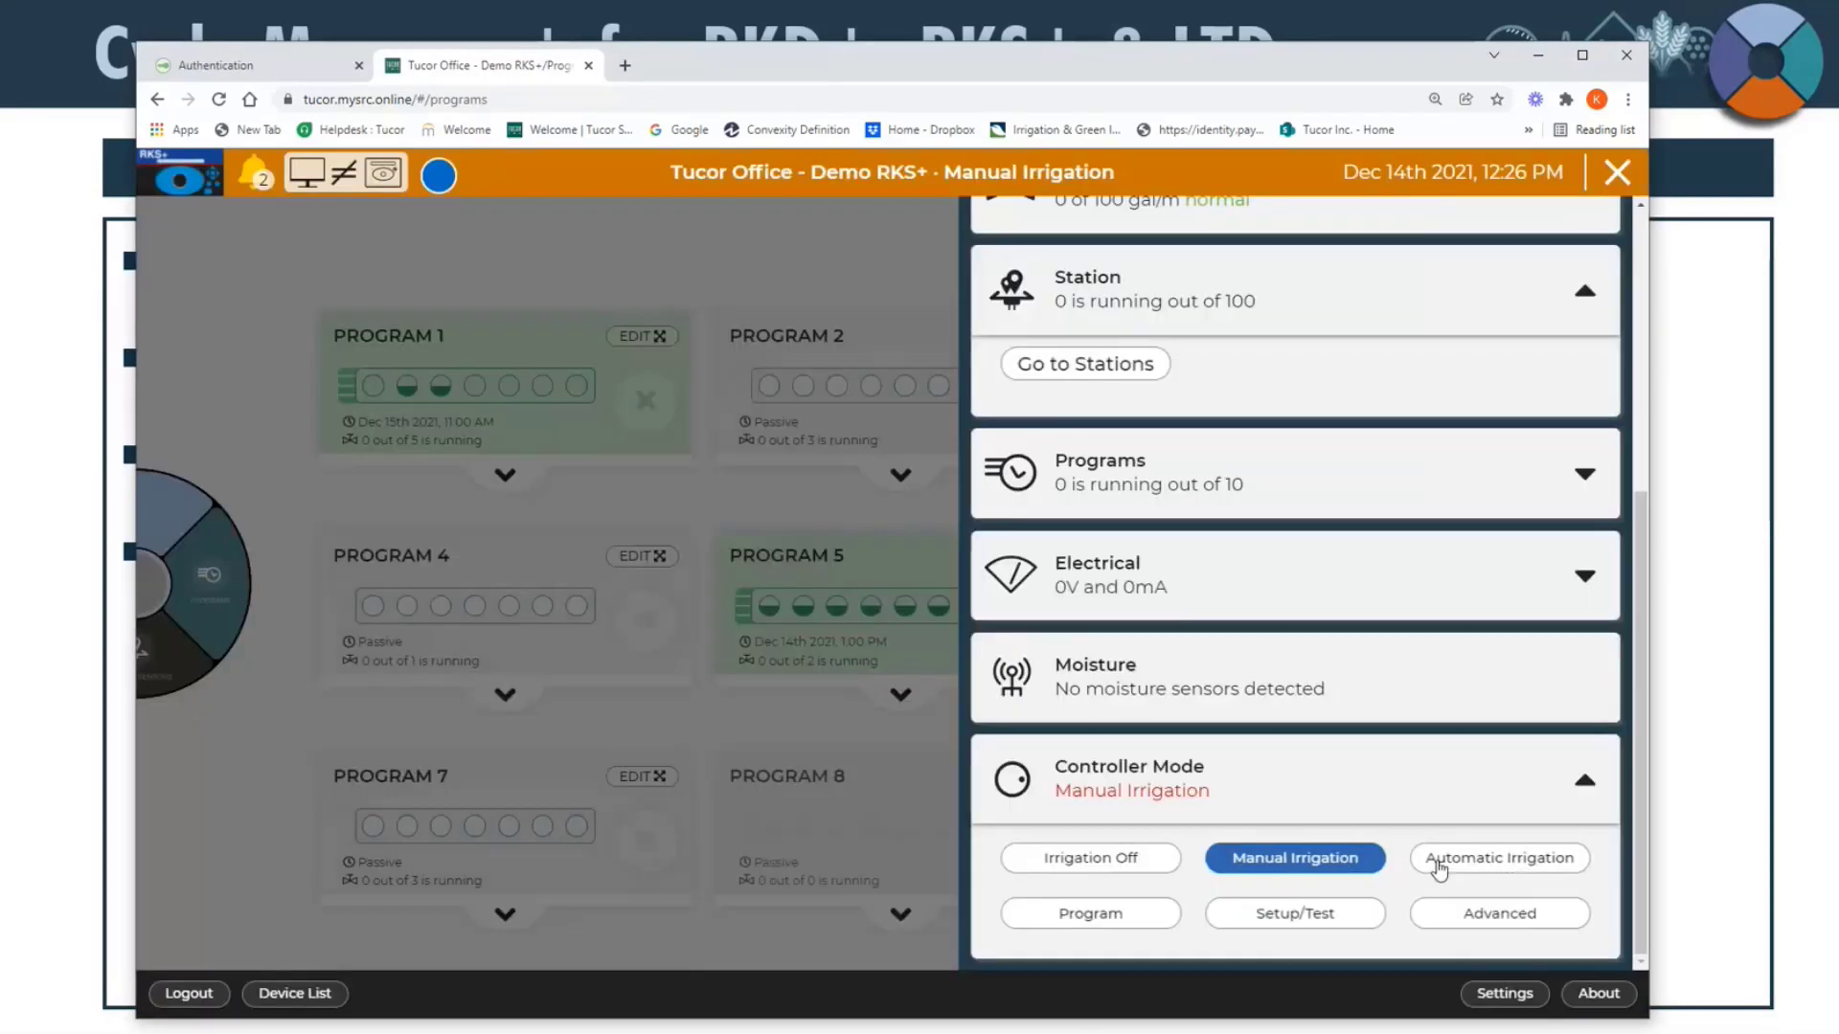
pyautogui.click(1438, 867)
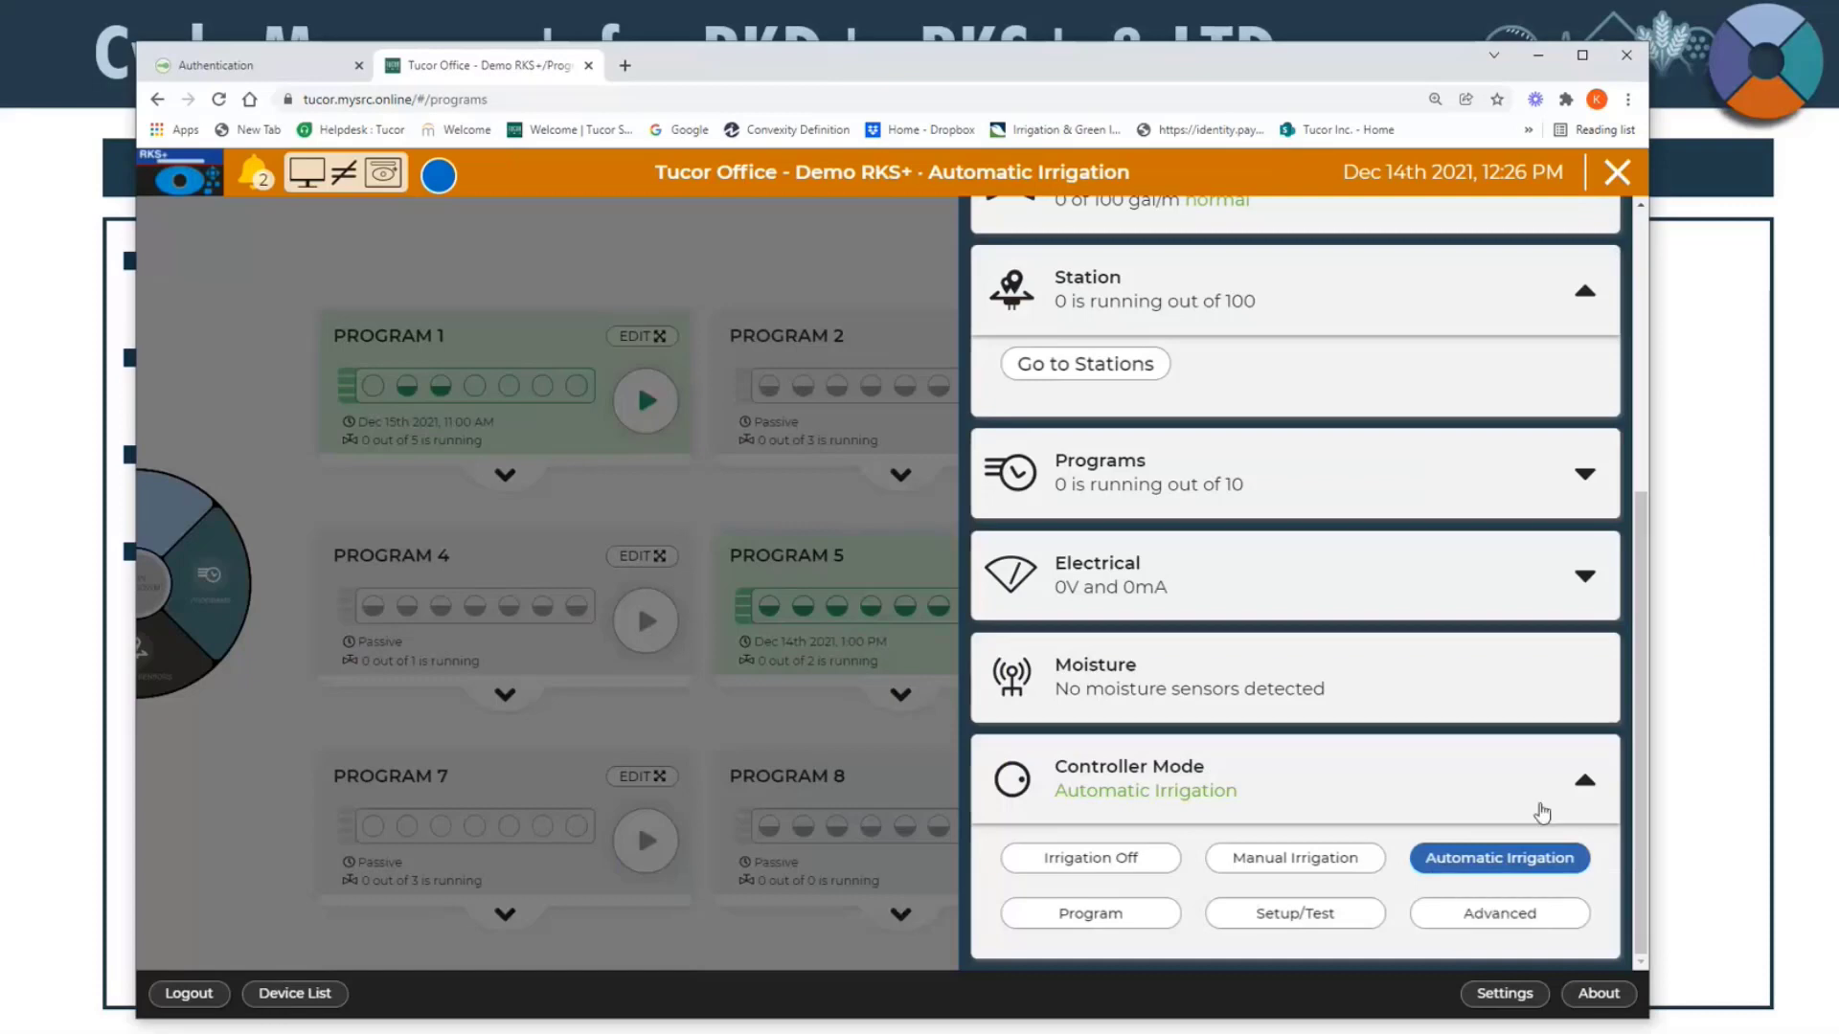
pyautogui.click(1542, 797)
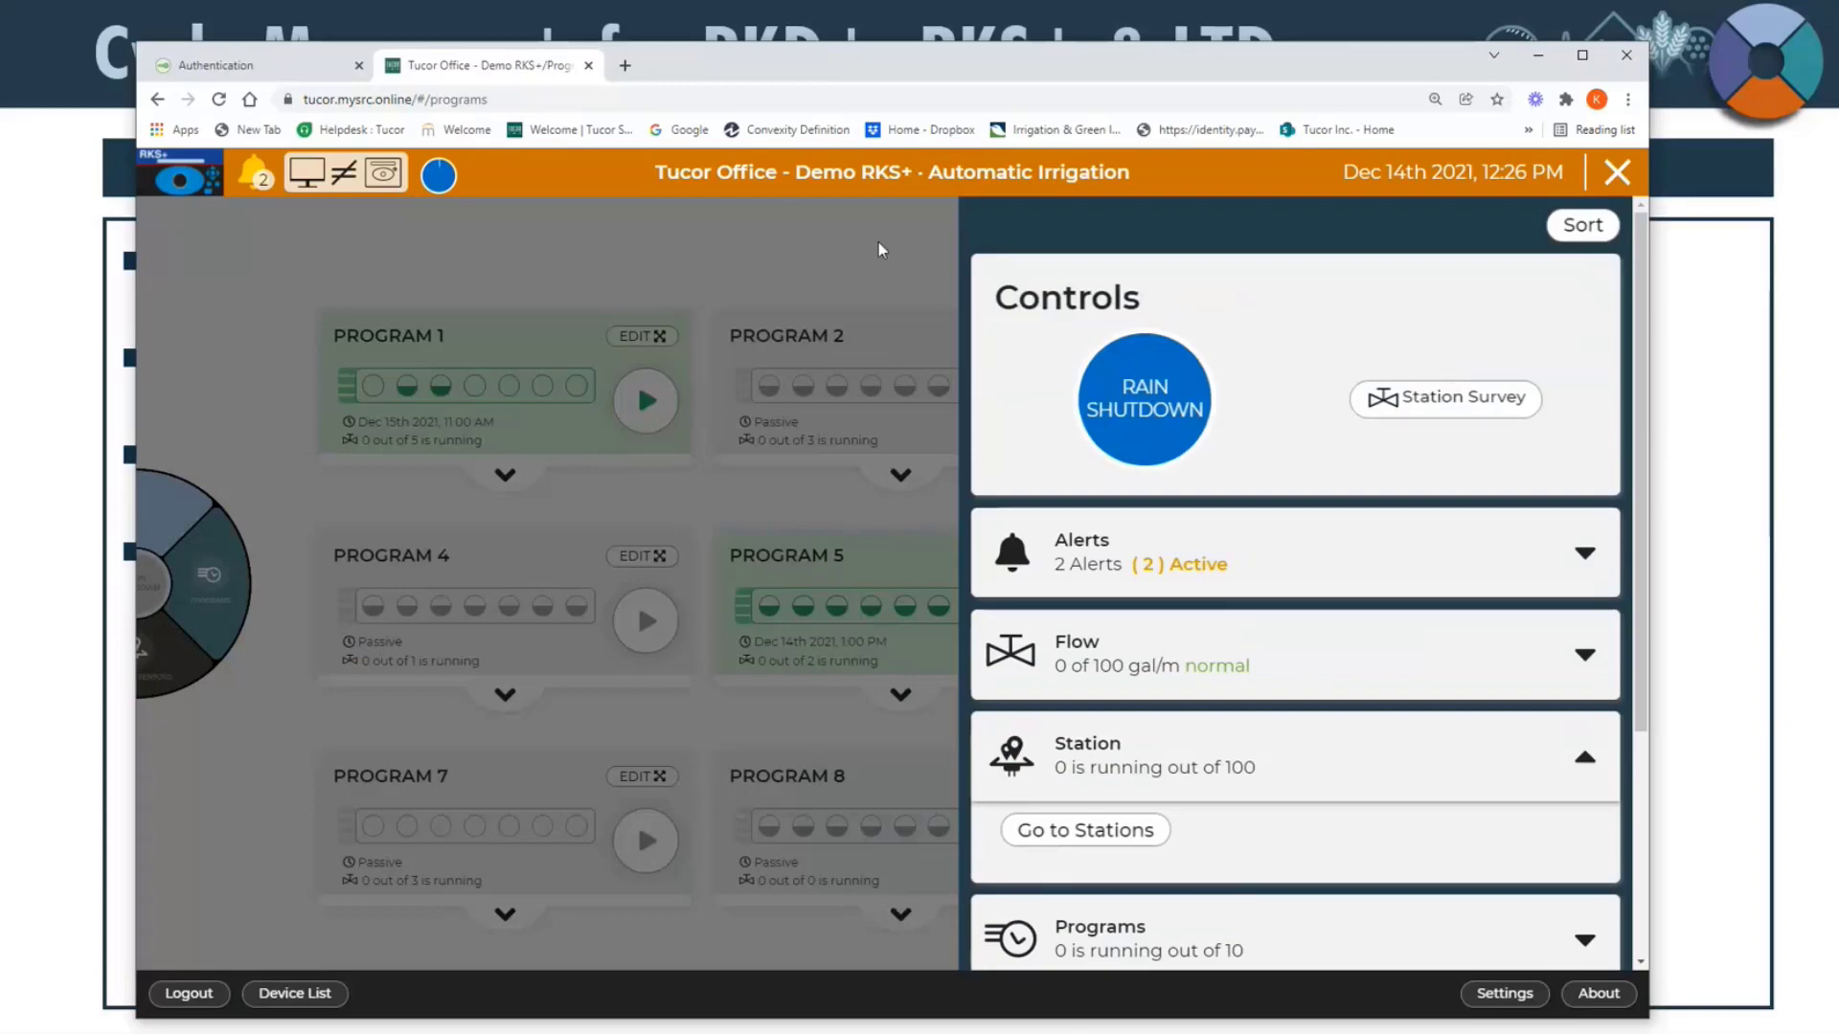
# Step: Reorder the status overview so Controller Mode comes directly below Controls, followed by Flow and Alerts, and finish sorting
pyautogui.click(1580, 226)
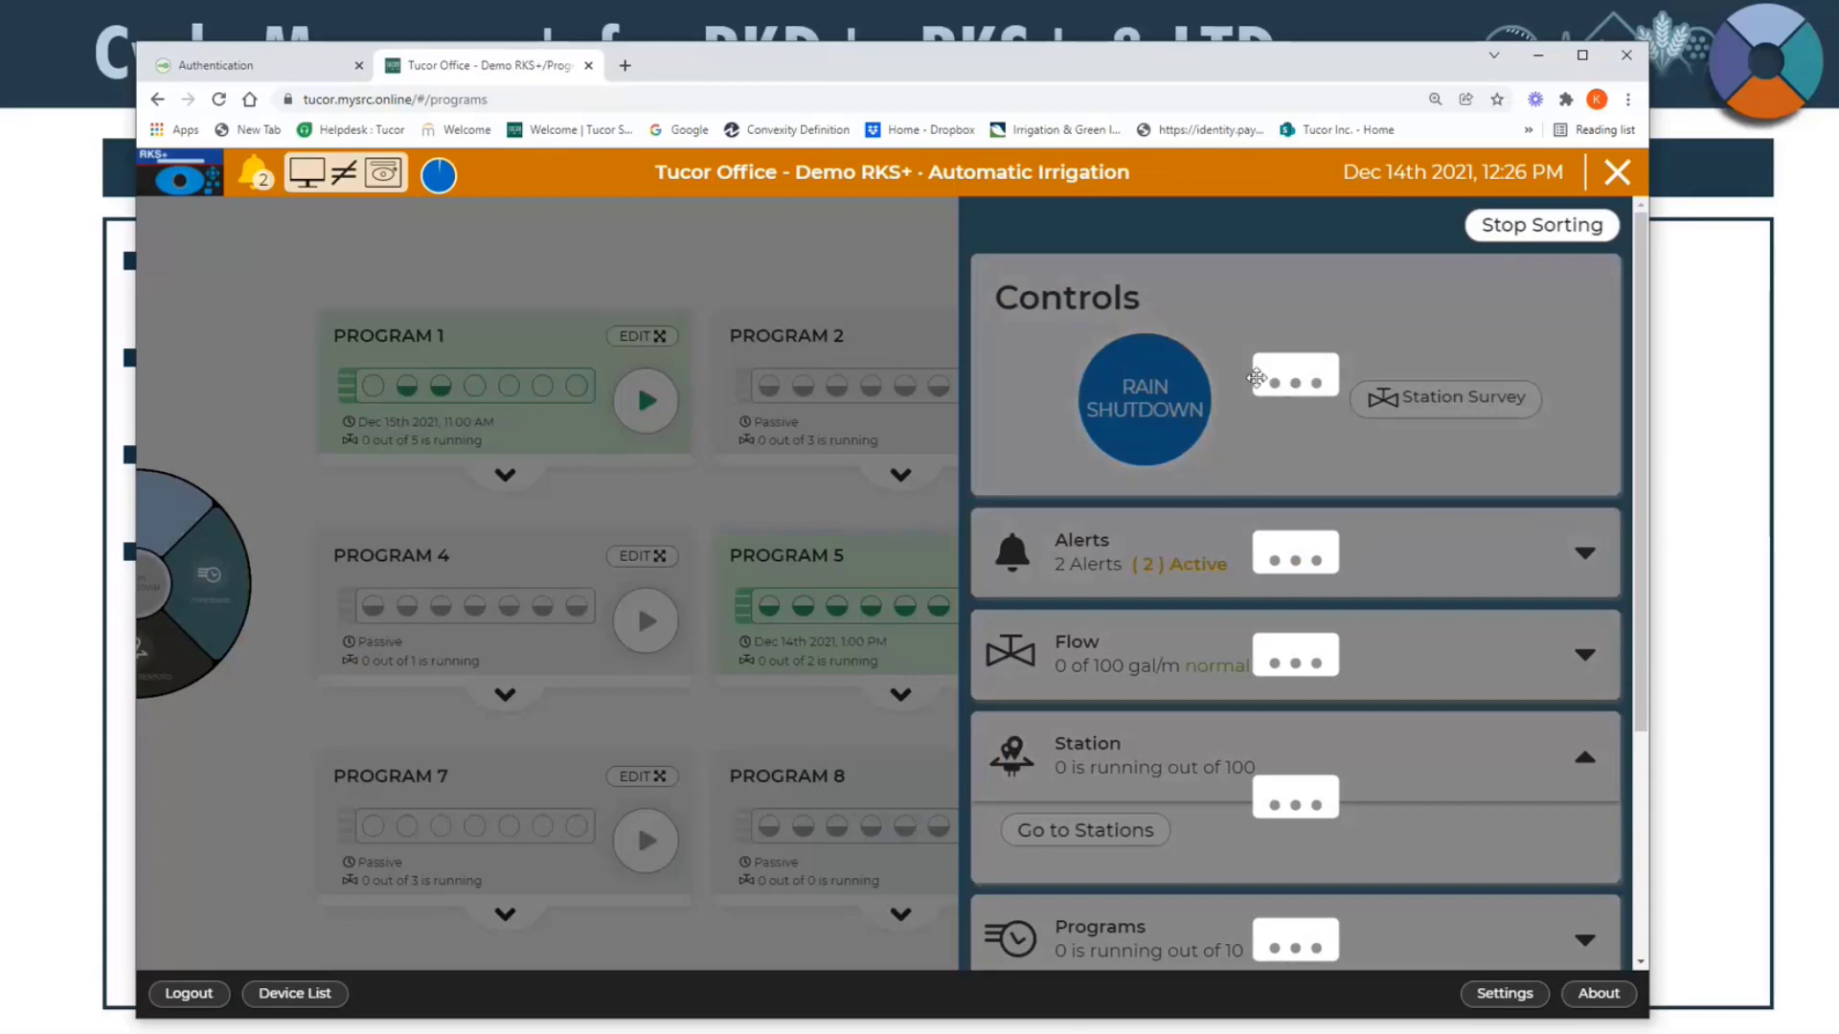
pyautogui.scroll(-1, 1256, 378)
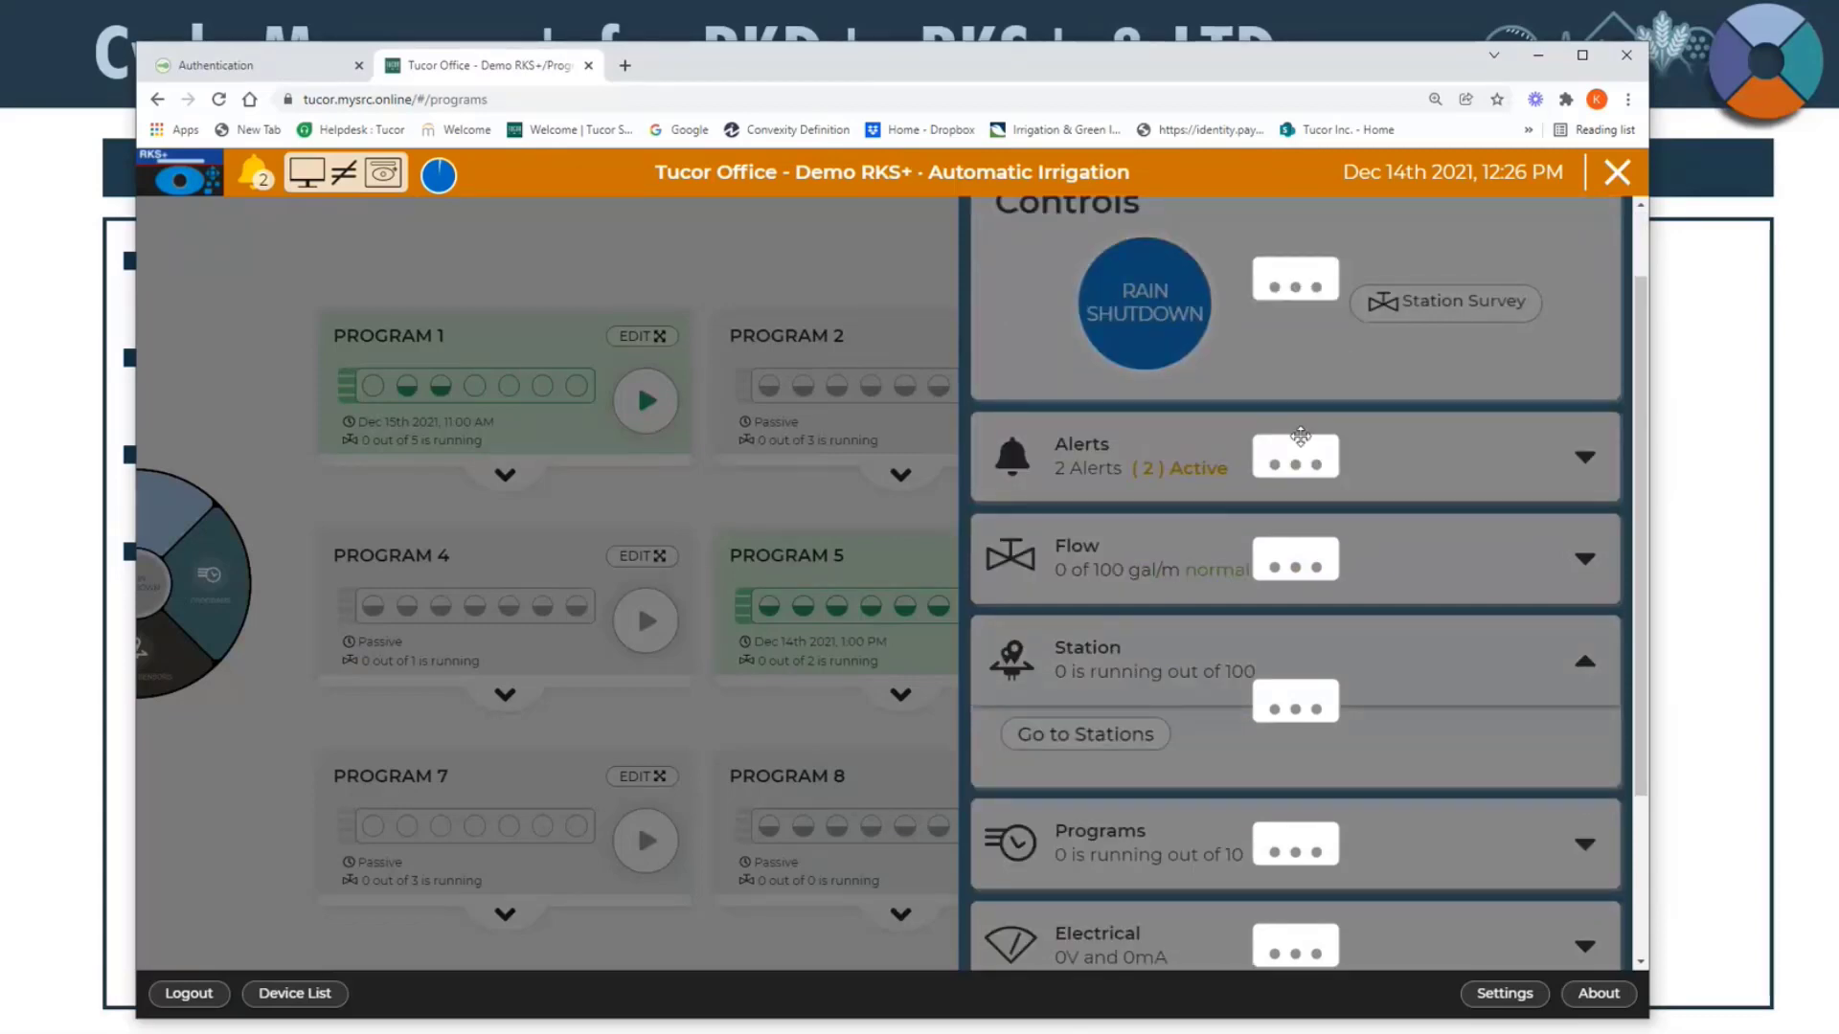
pyautogui.moveTo(1300, 436); pyautogui.dragTo(1298, 571)
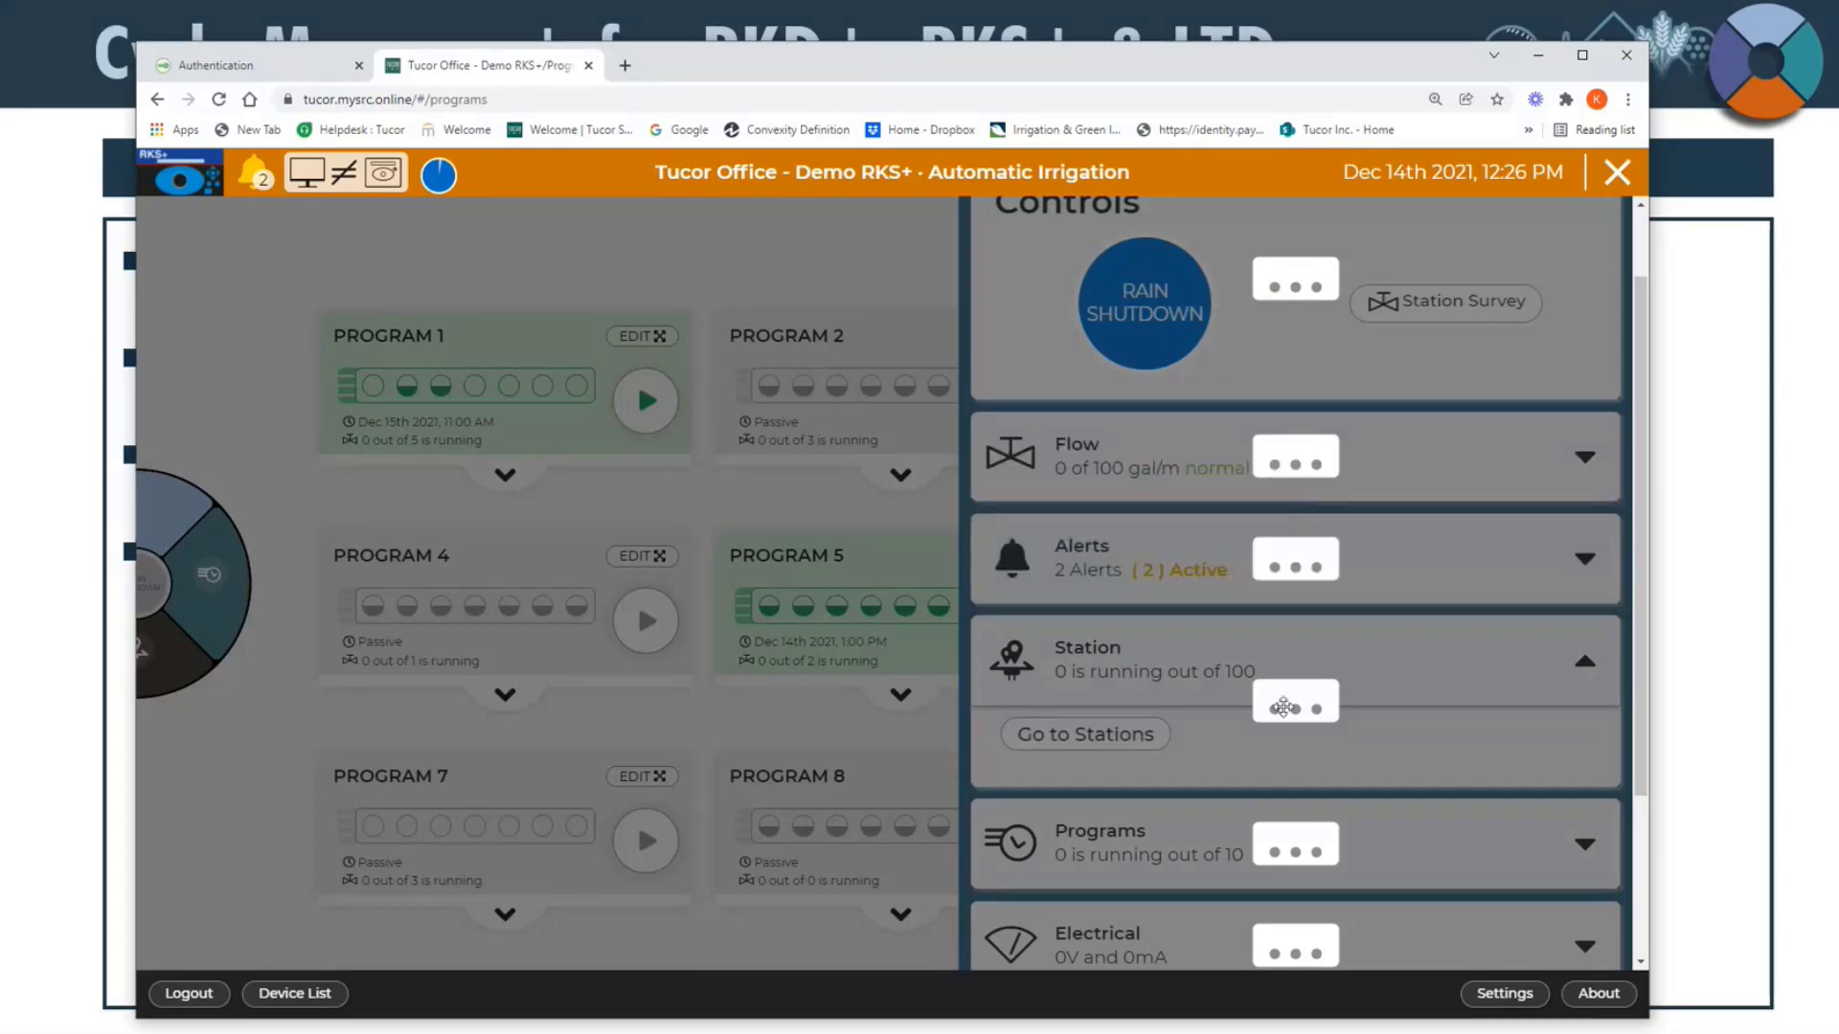
pyautogui.scroll(-3, 1284, 707)
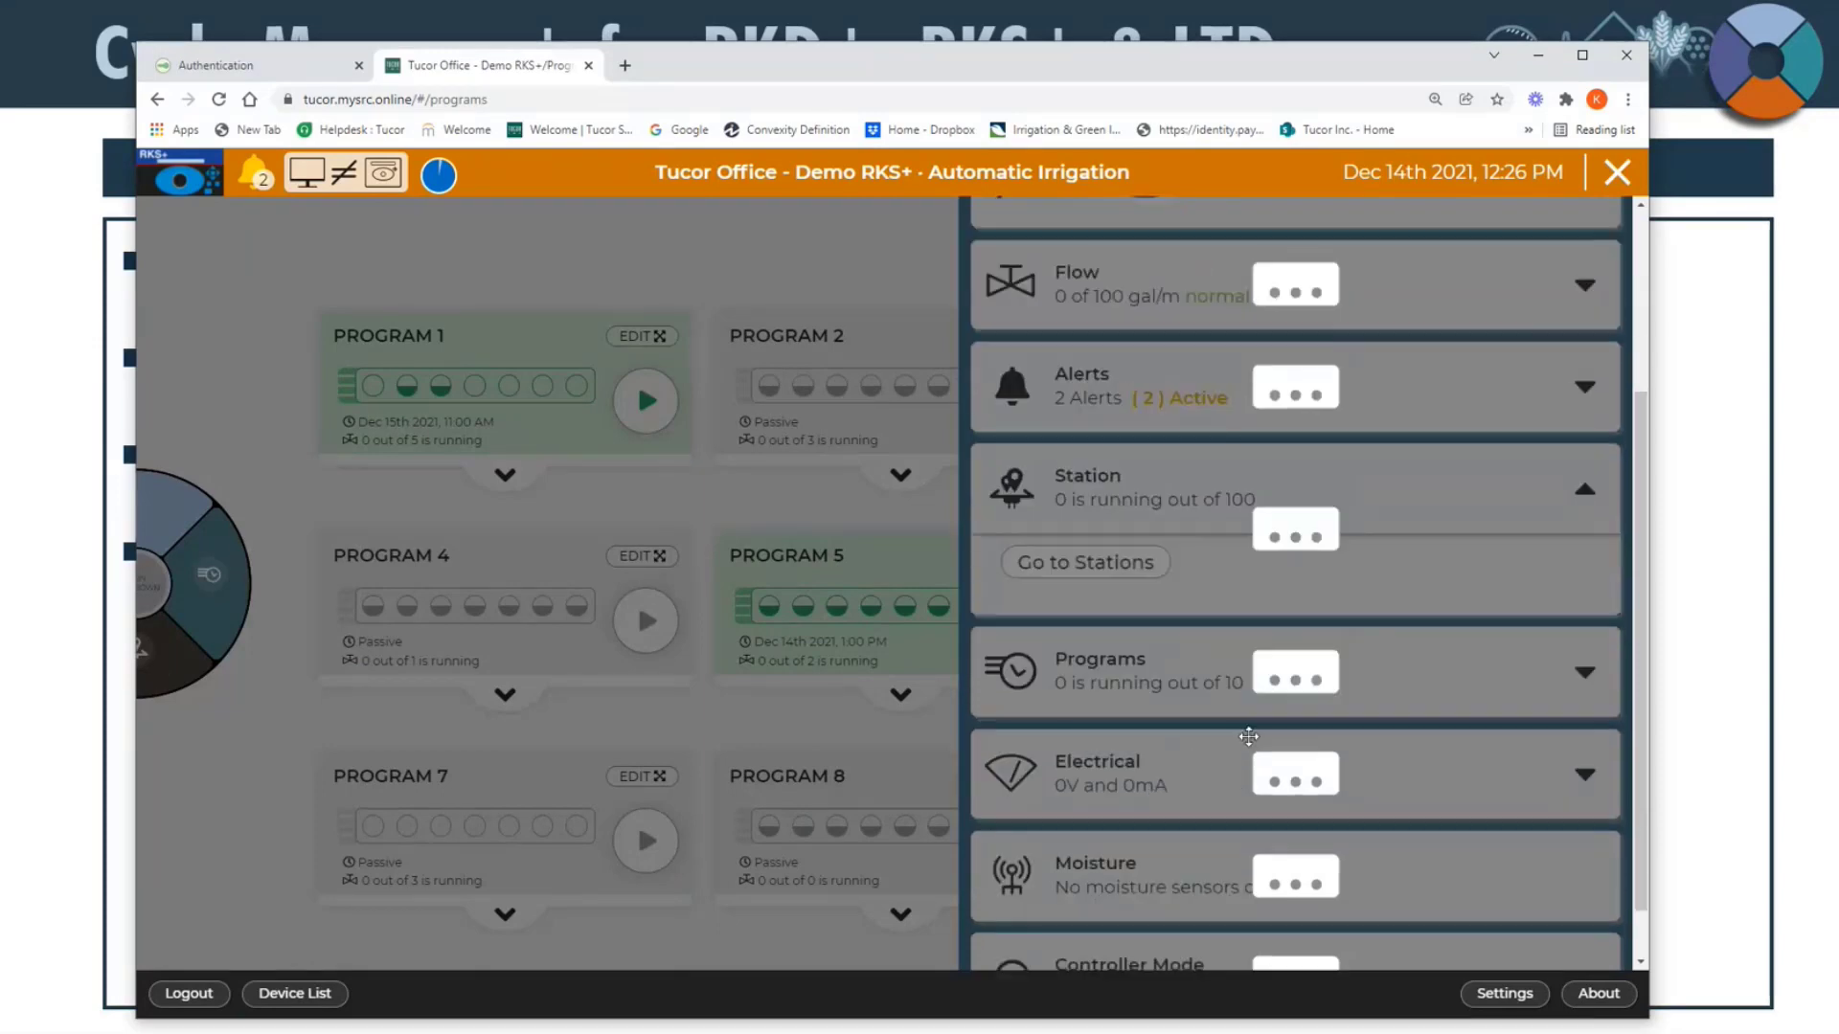
pyautogui.moveTo(1291, 927); pyautogui.dragTo(1290, 316)
pyautogui.scroll(4, 1295, 761)
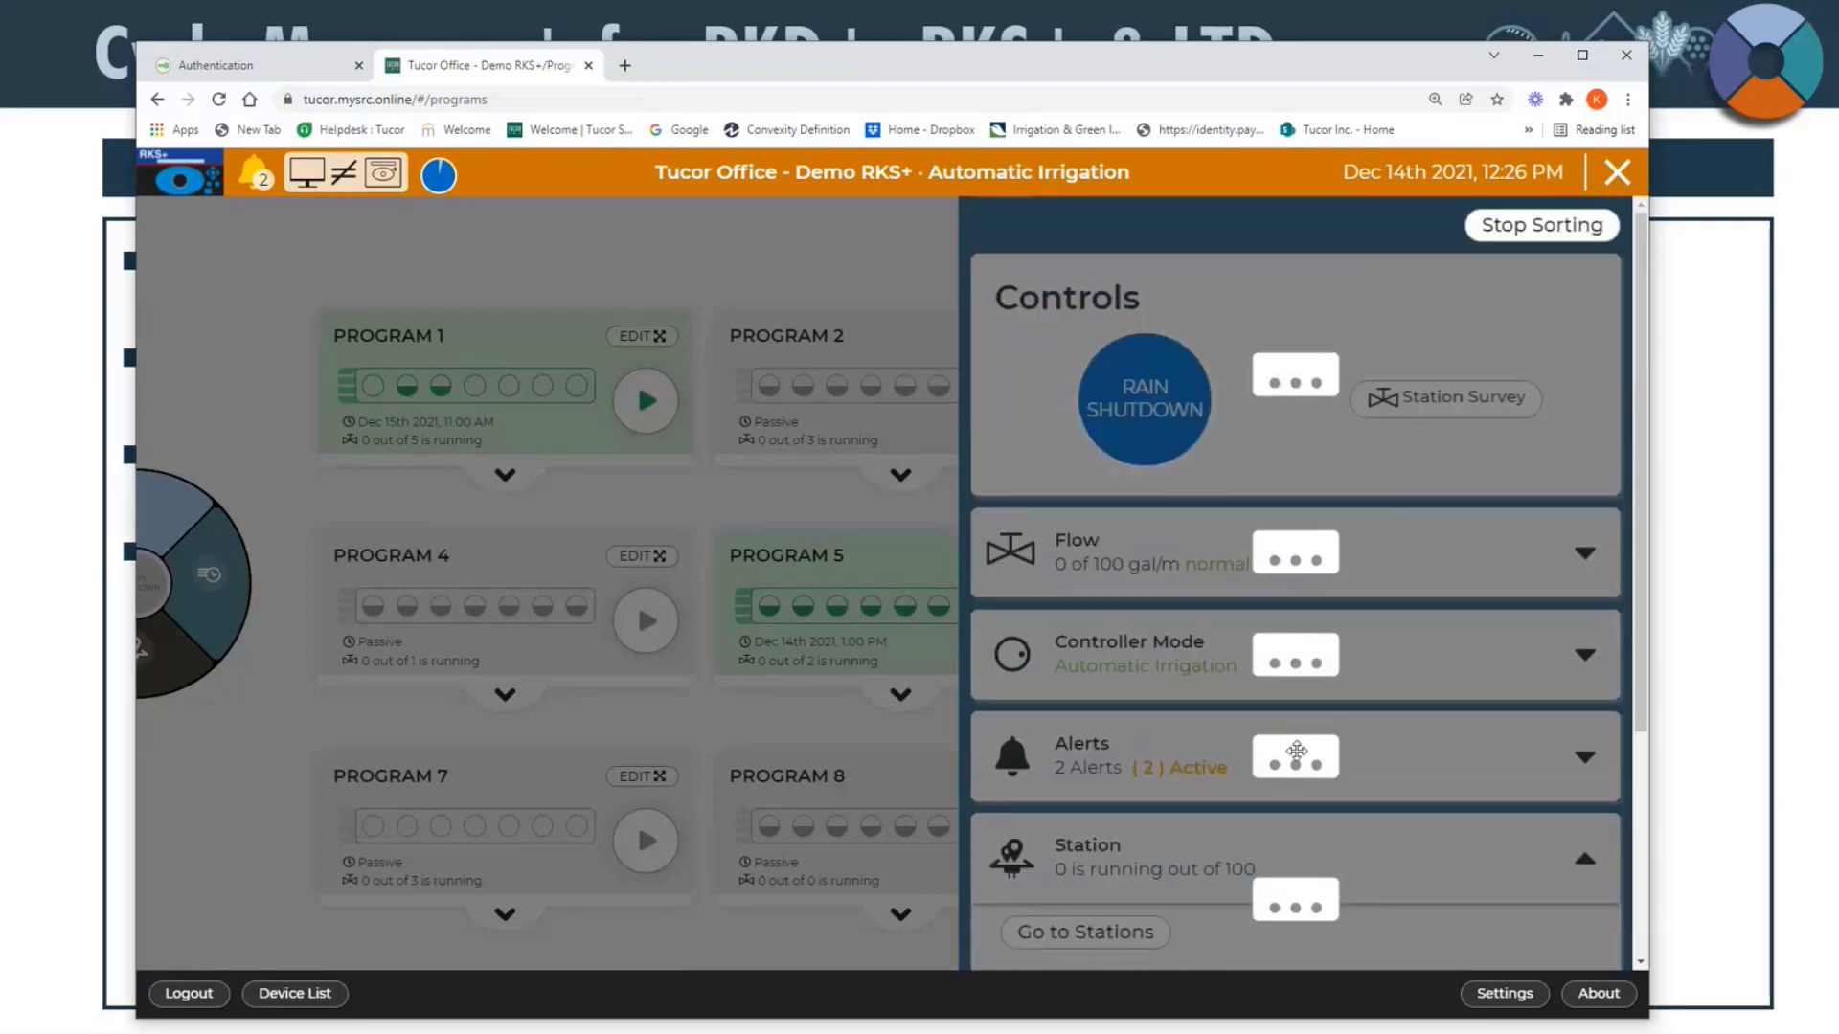
pyautogui.moveTo(1294, 653); pyautogui.dragTo(1290, 526)
pyautogui.click(1517, 230)
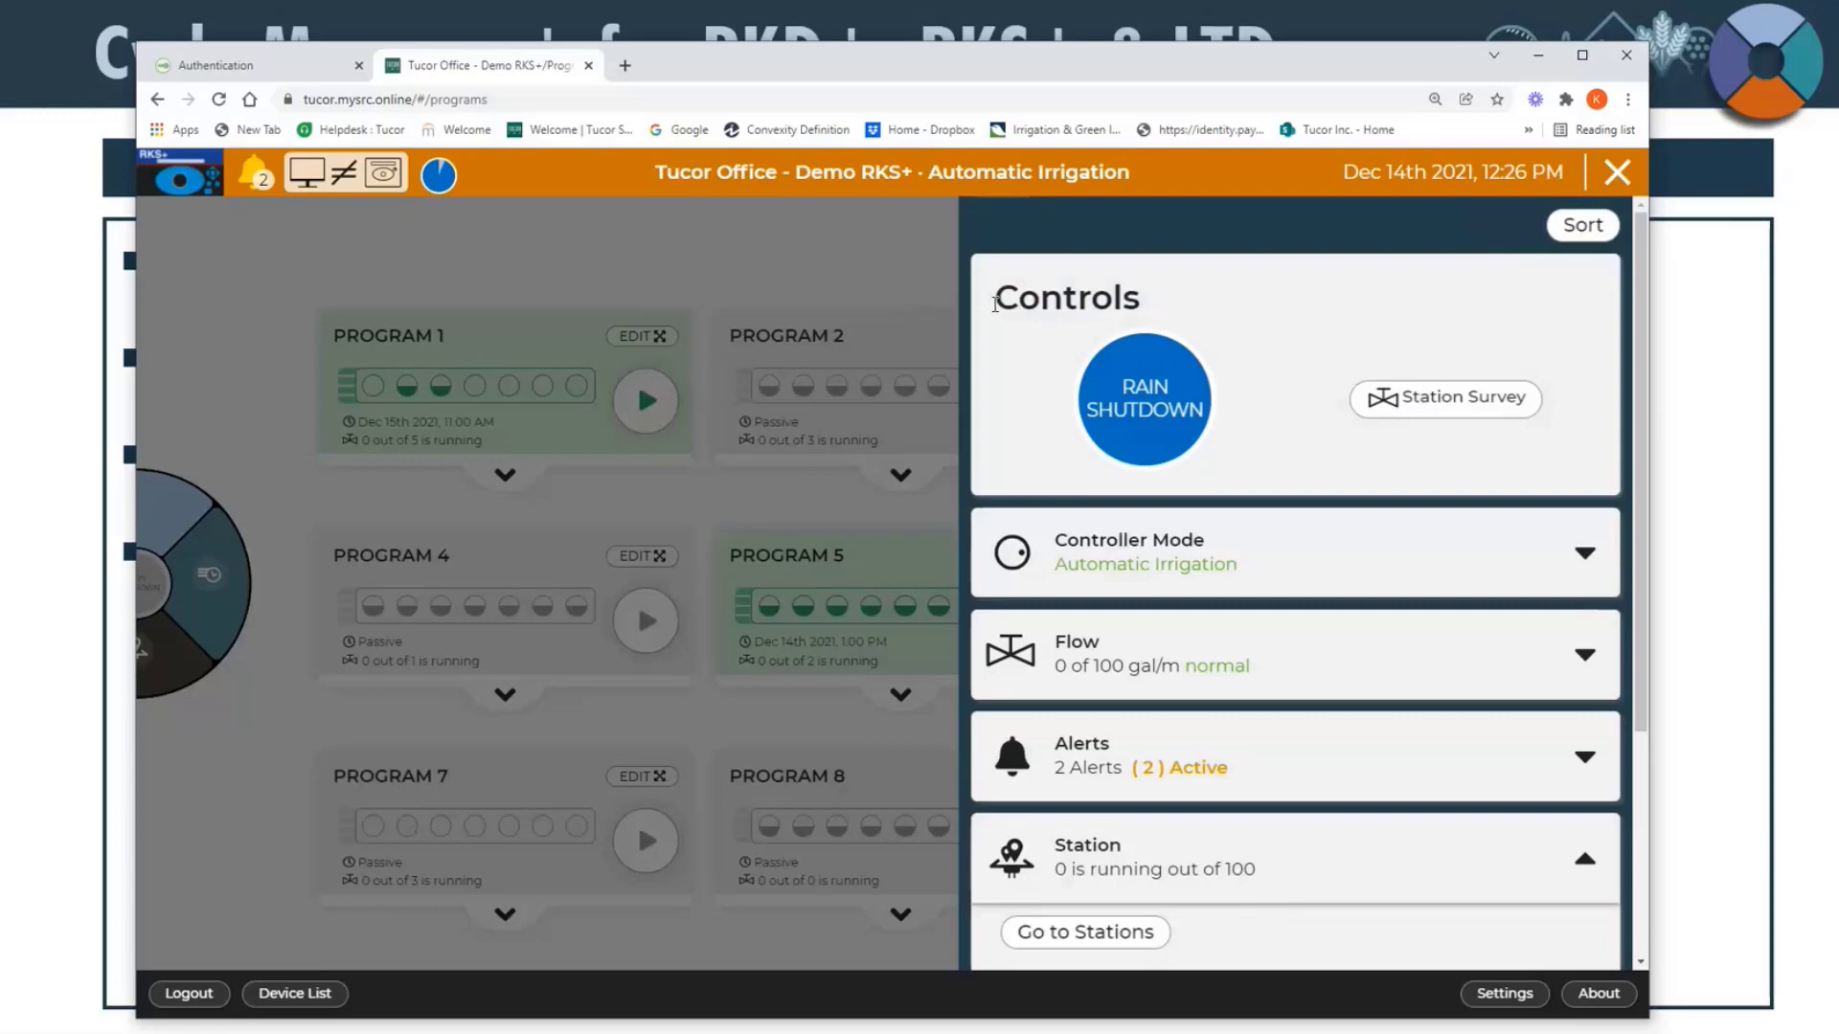
# Step: Close the status overview, return to the home page, and reposition the browser window
pyautogui.click(900, 245)
pyautogui.click(220, 659)
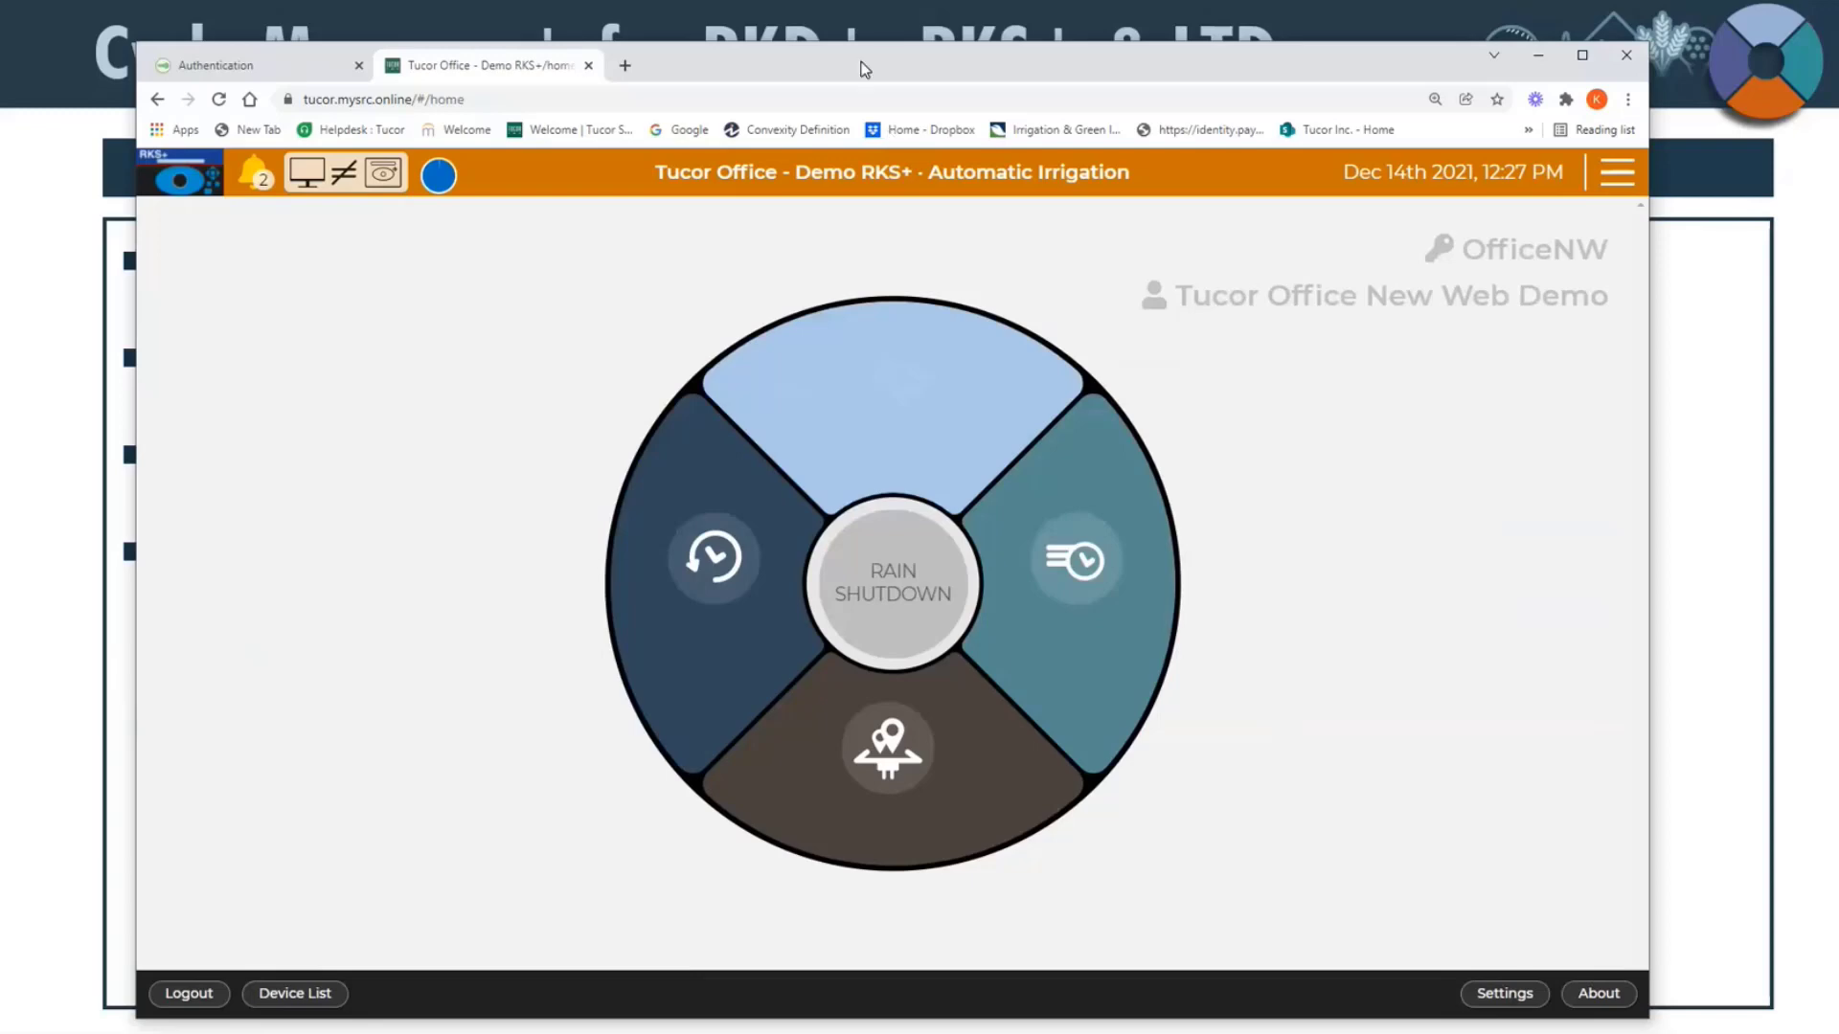
pyautogui.moveTo(865, 67); pyautogui.dragTo(844, 51)
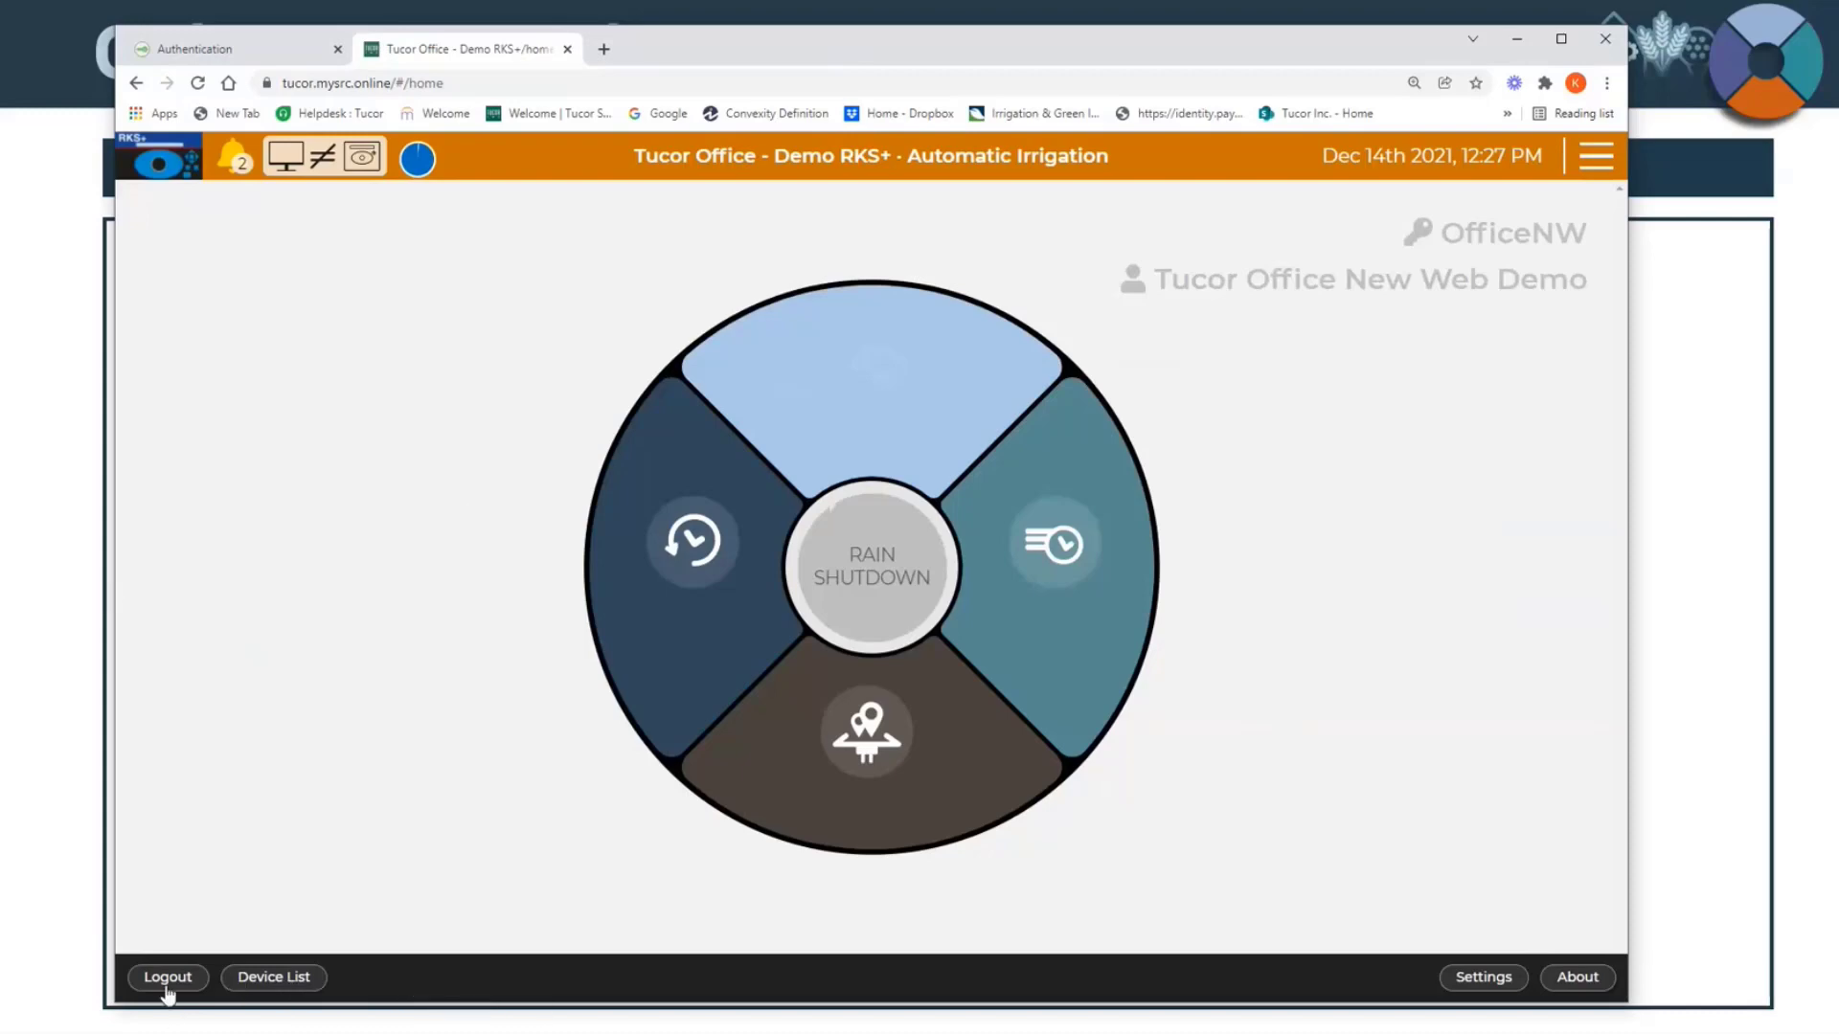
# Step: Reopen Tucor Office - Demo RKS+ in the Cycle Manager Web Interface from the device list, and widen the browser window
pyautogui.click(299, 979)
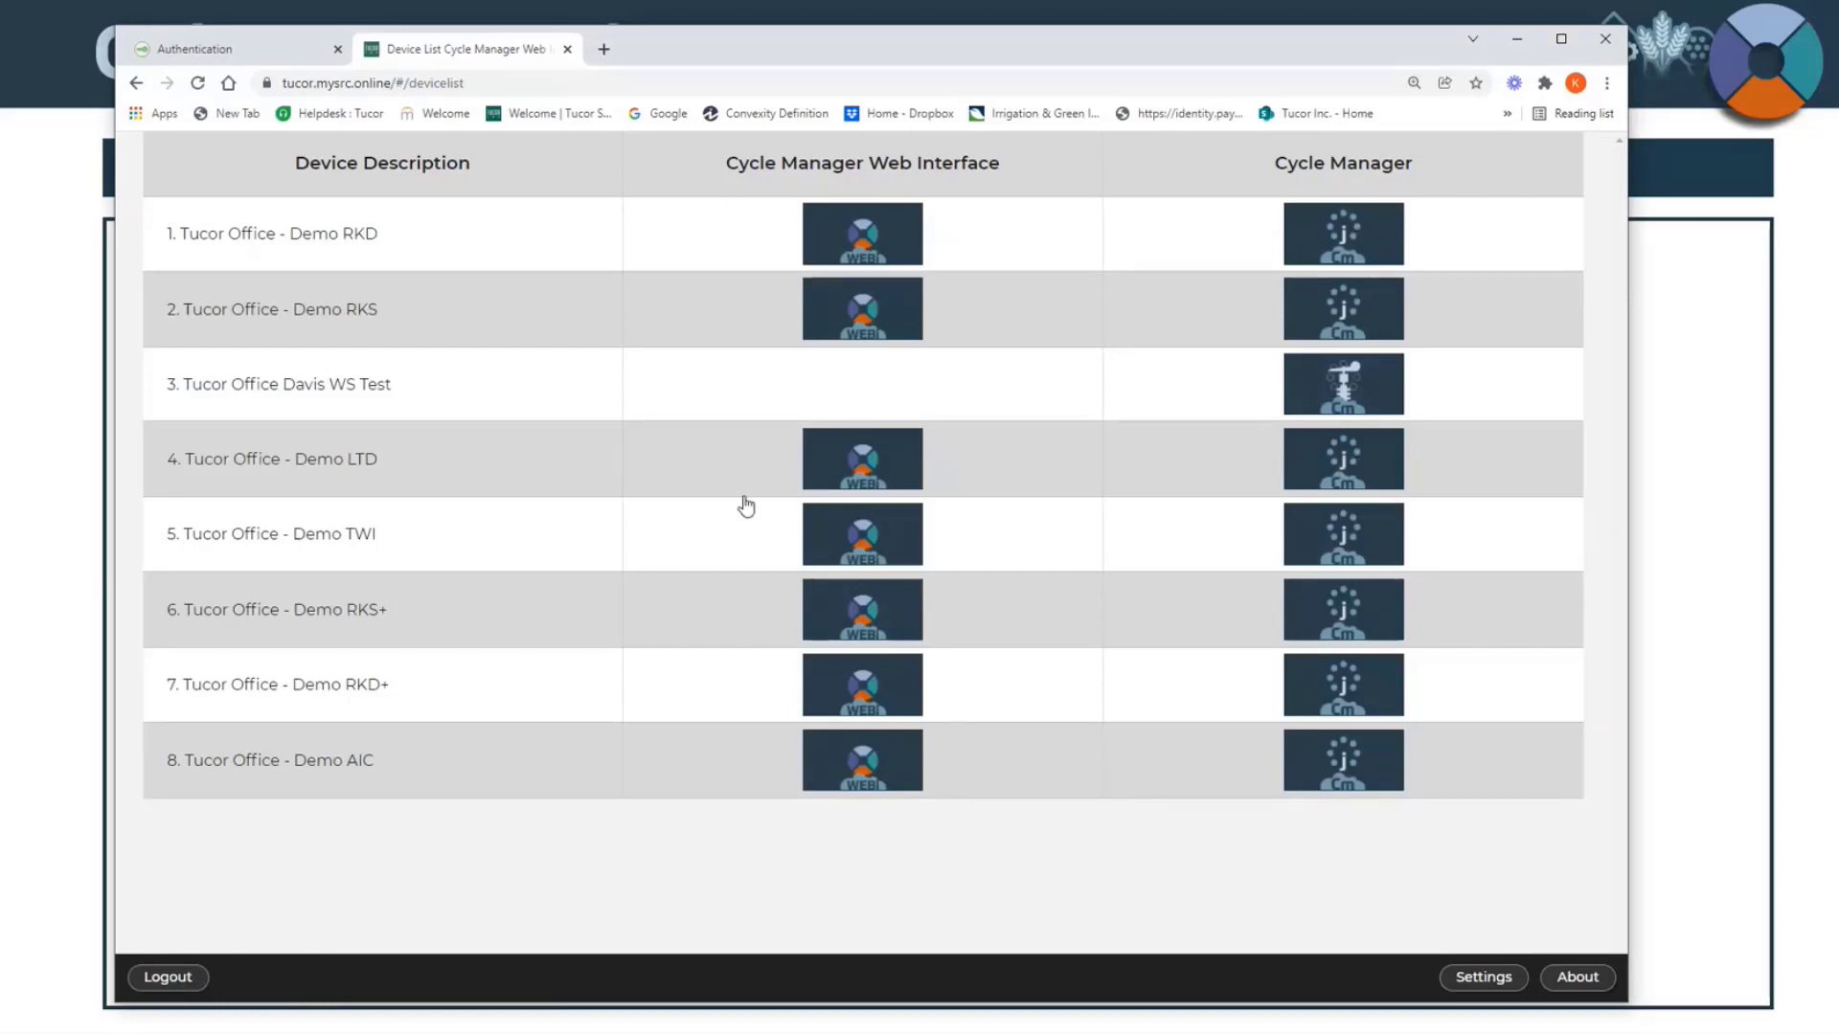
pyautogui.click(828, 630)
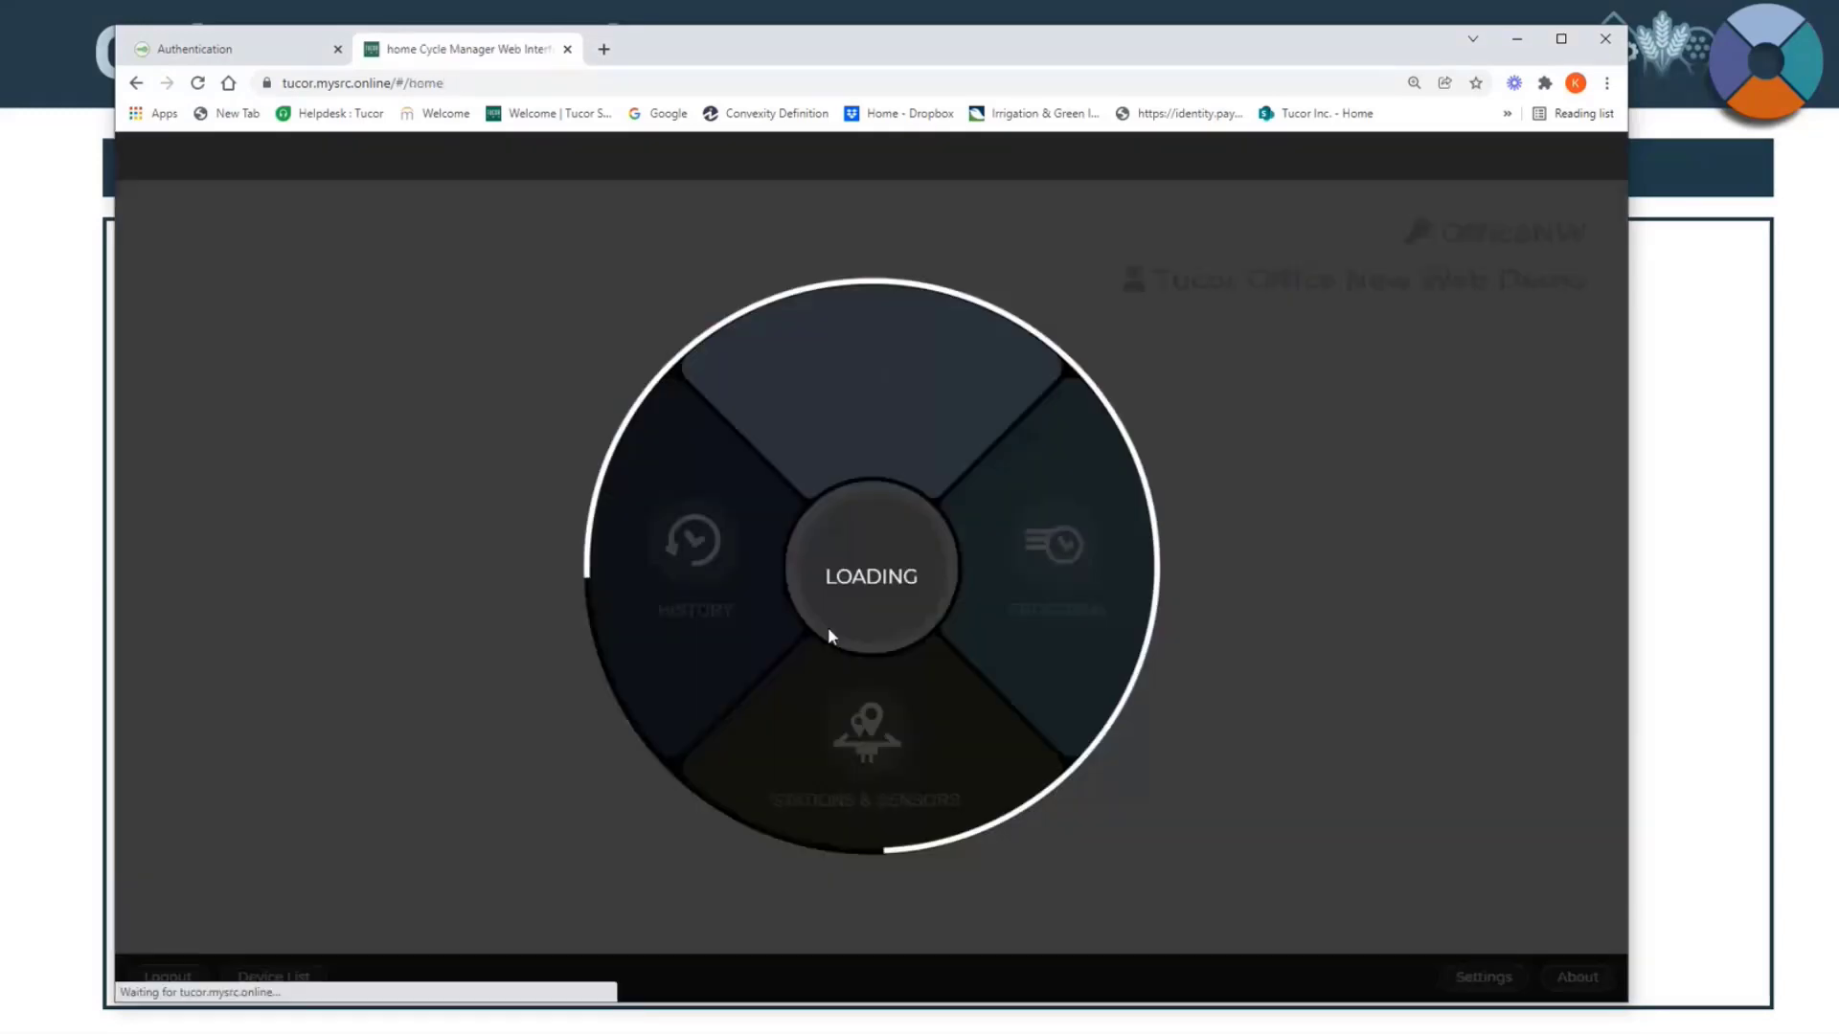
pyautogui.moveTo(687, 37); pyautogui.dragTo(631, 43)
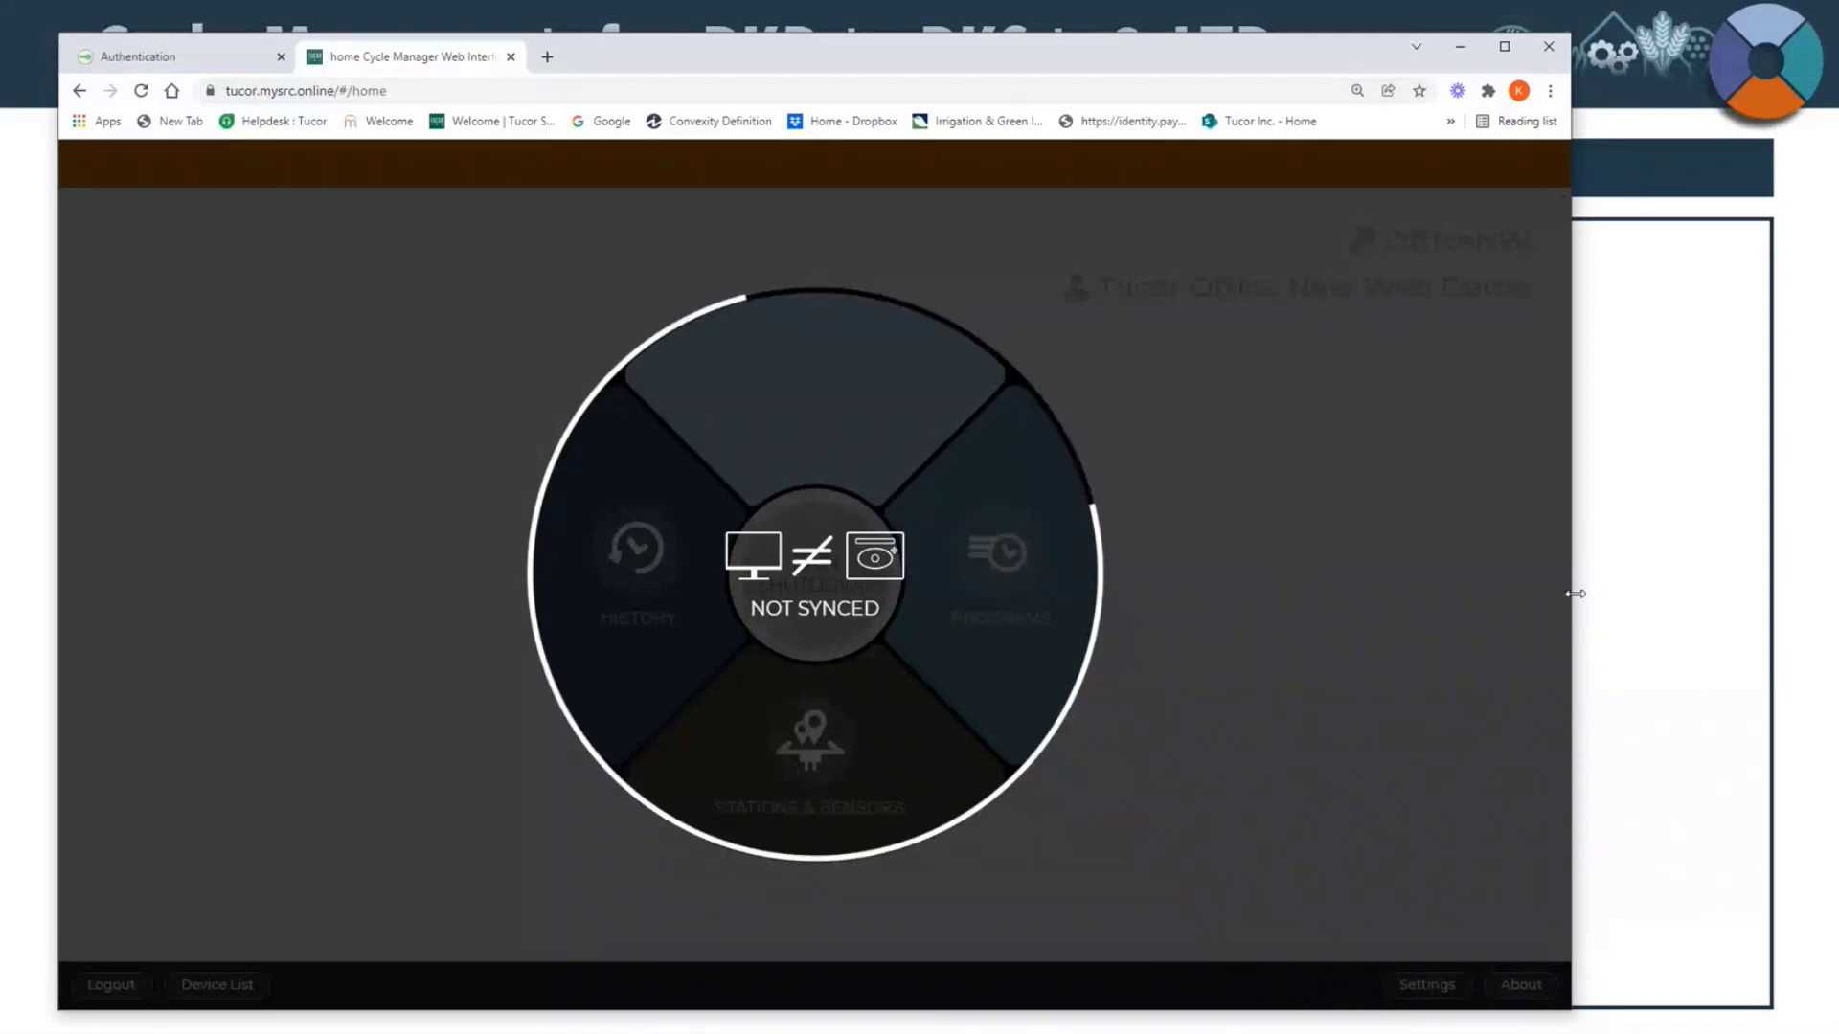
pyautogui.moveTo(1571, 587); pyautogui.dragTo(1759, 602)
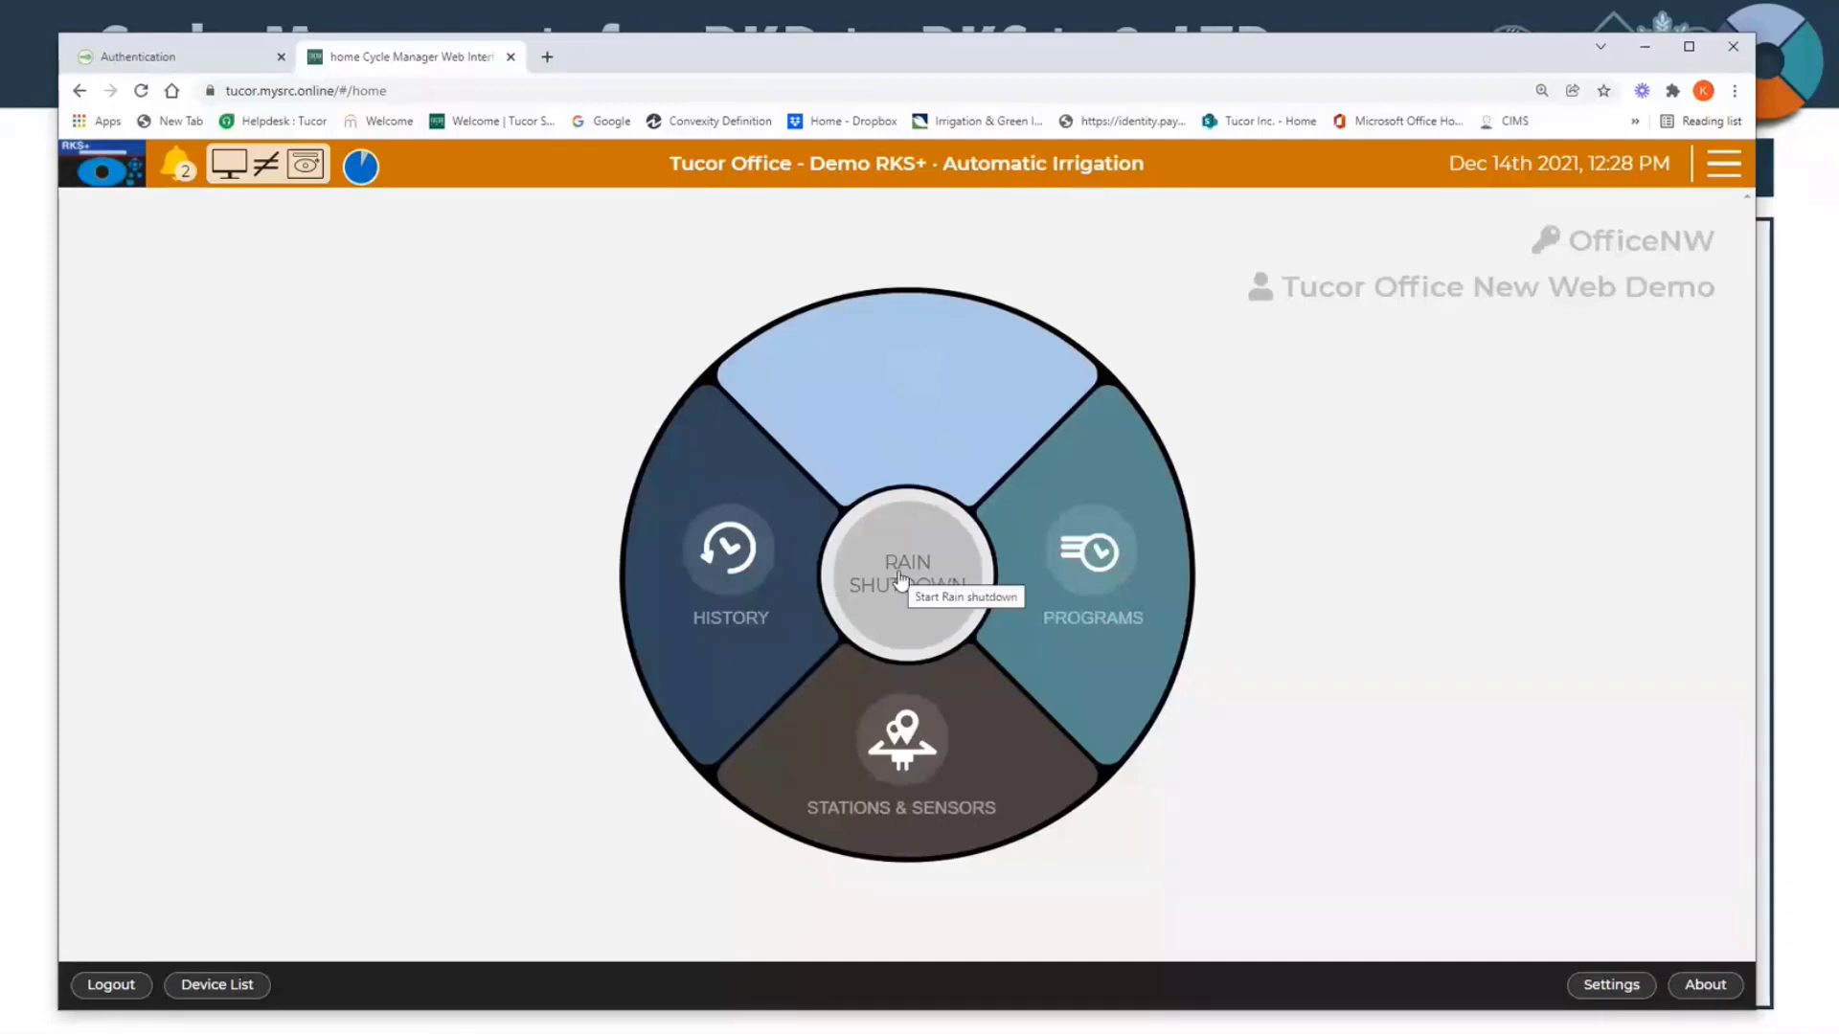
# Step: Go to Stations & Sensors and look through the whole station list down to ST100 and back to the first station
pyautogui.click(878, 755)
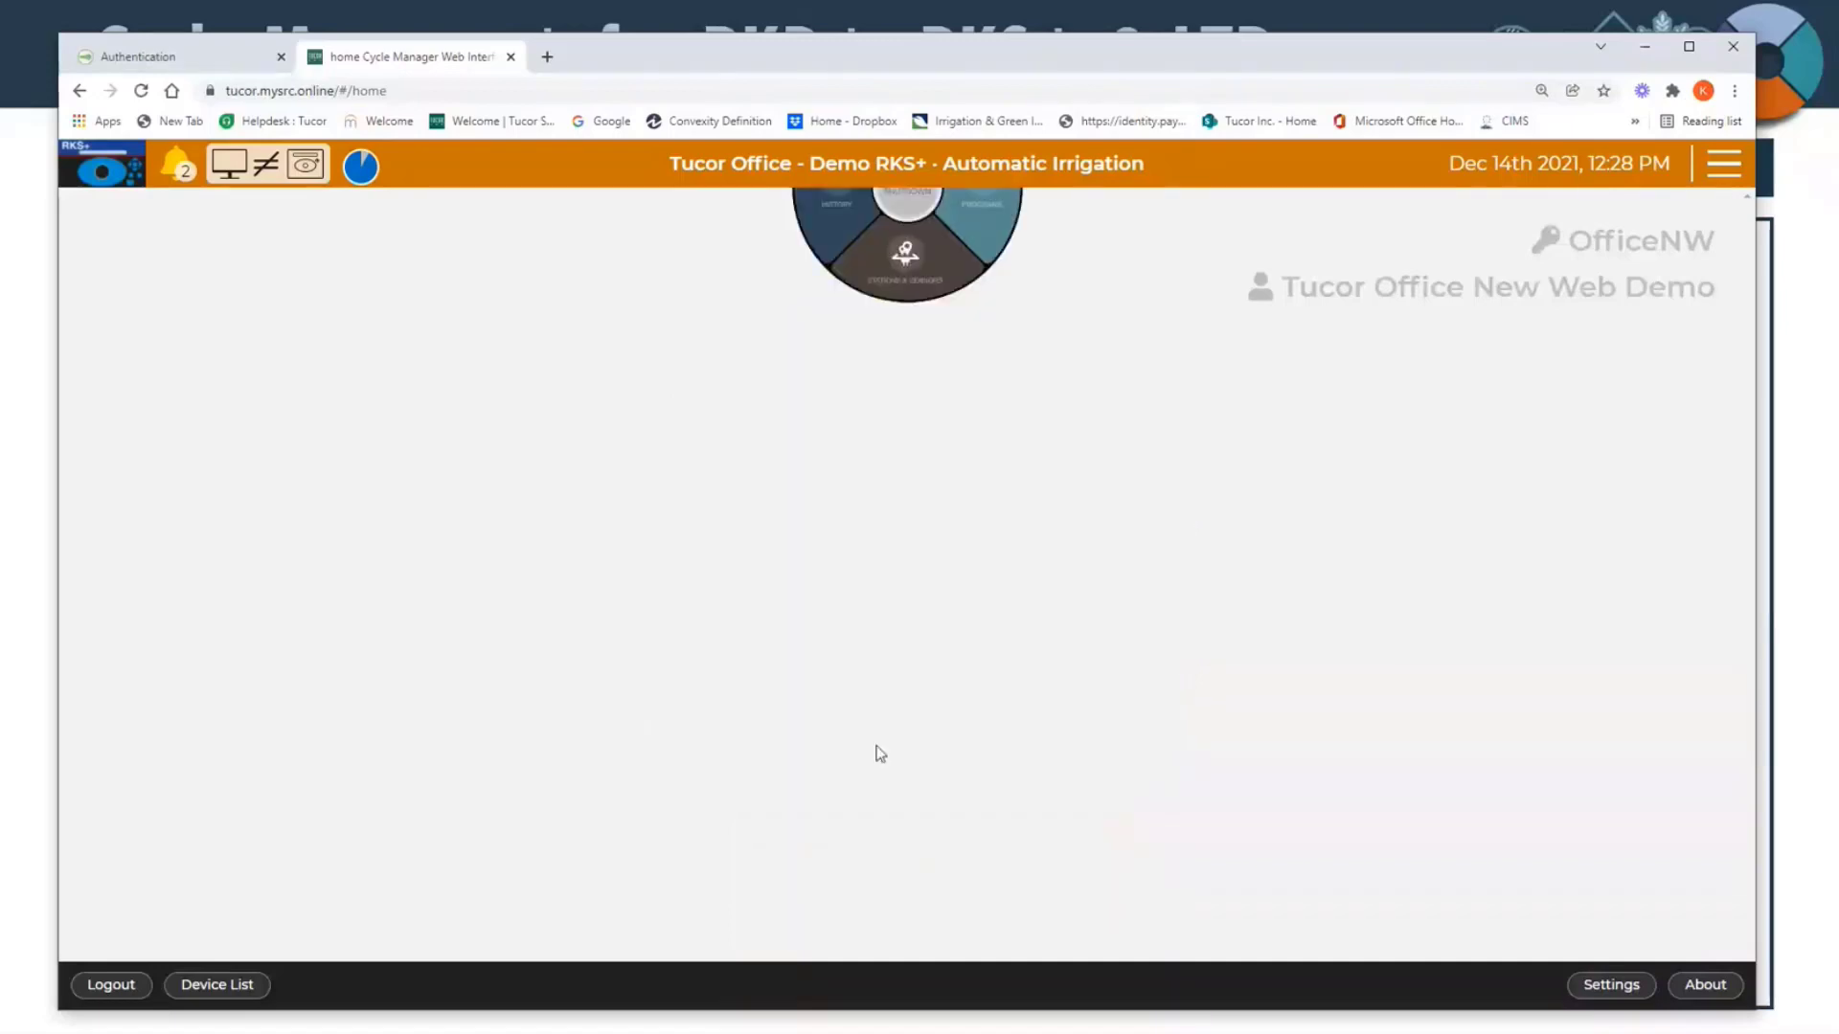
pyautogui.scroll(-5, 763, 402)
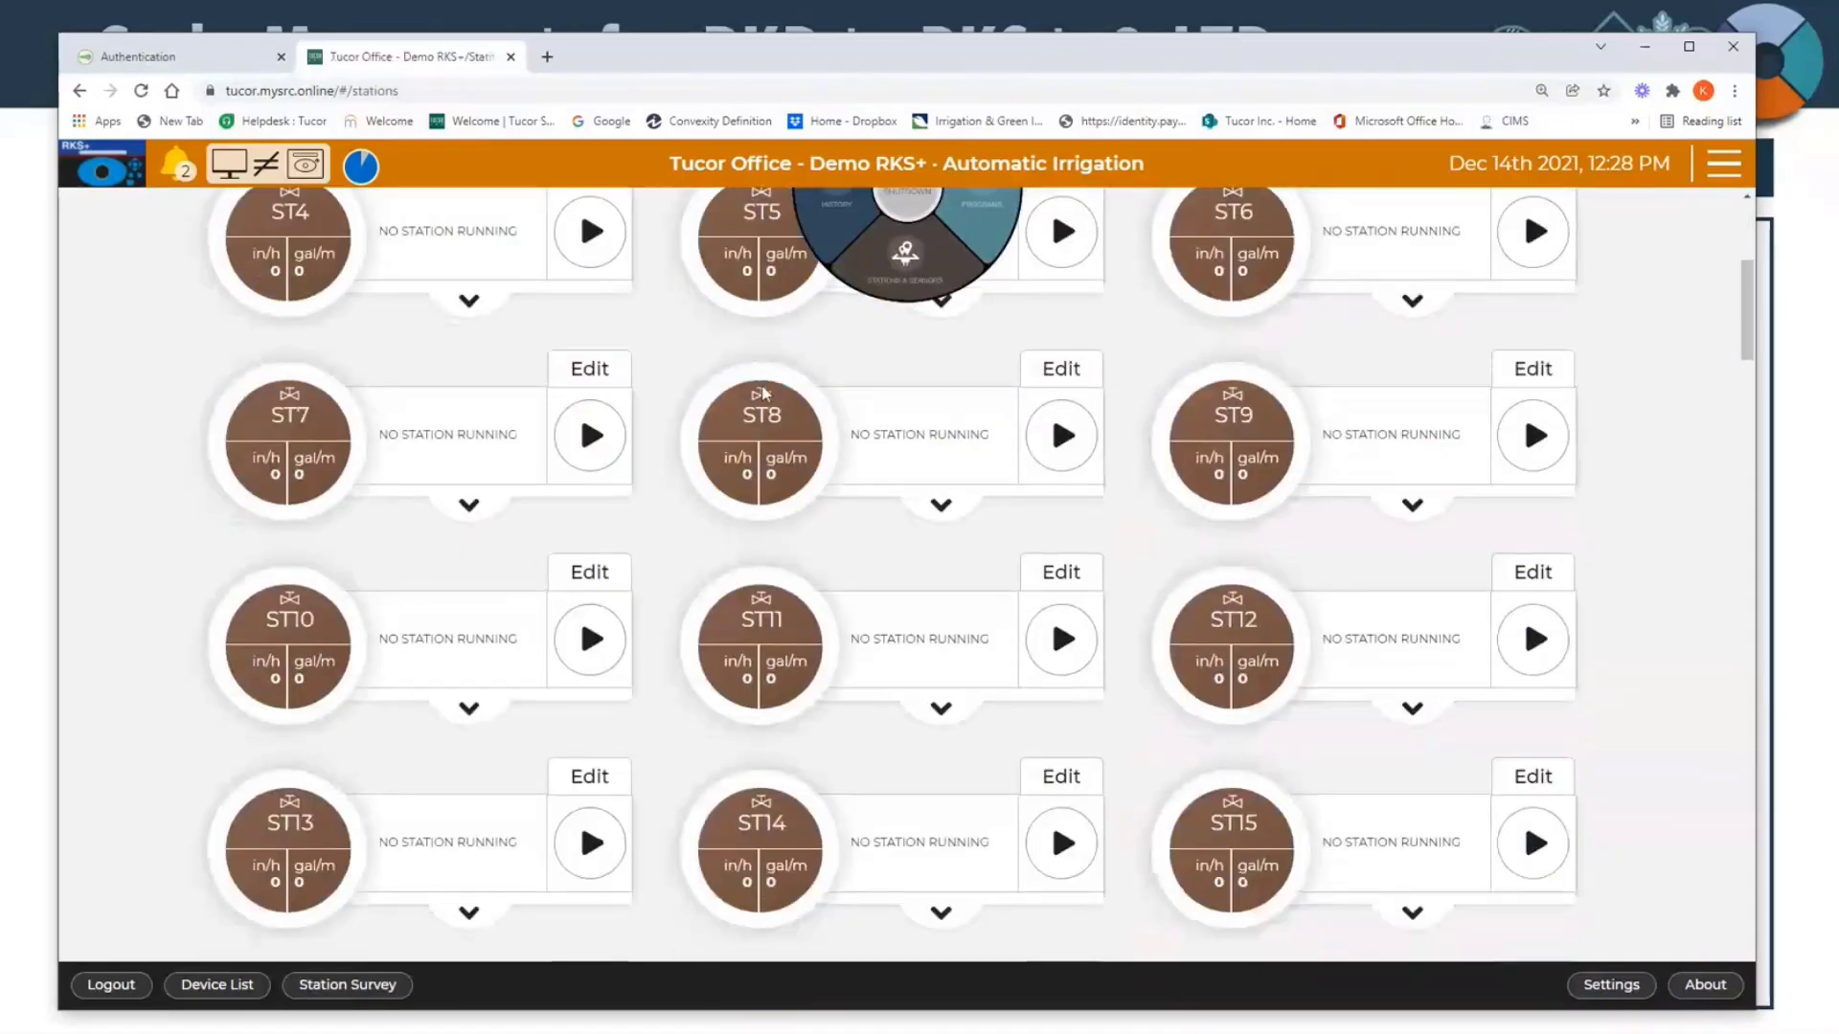
pyautogui.scroll(-20, 763, 392)
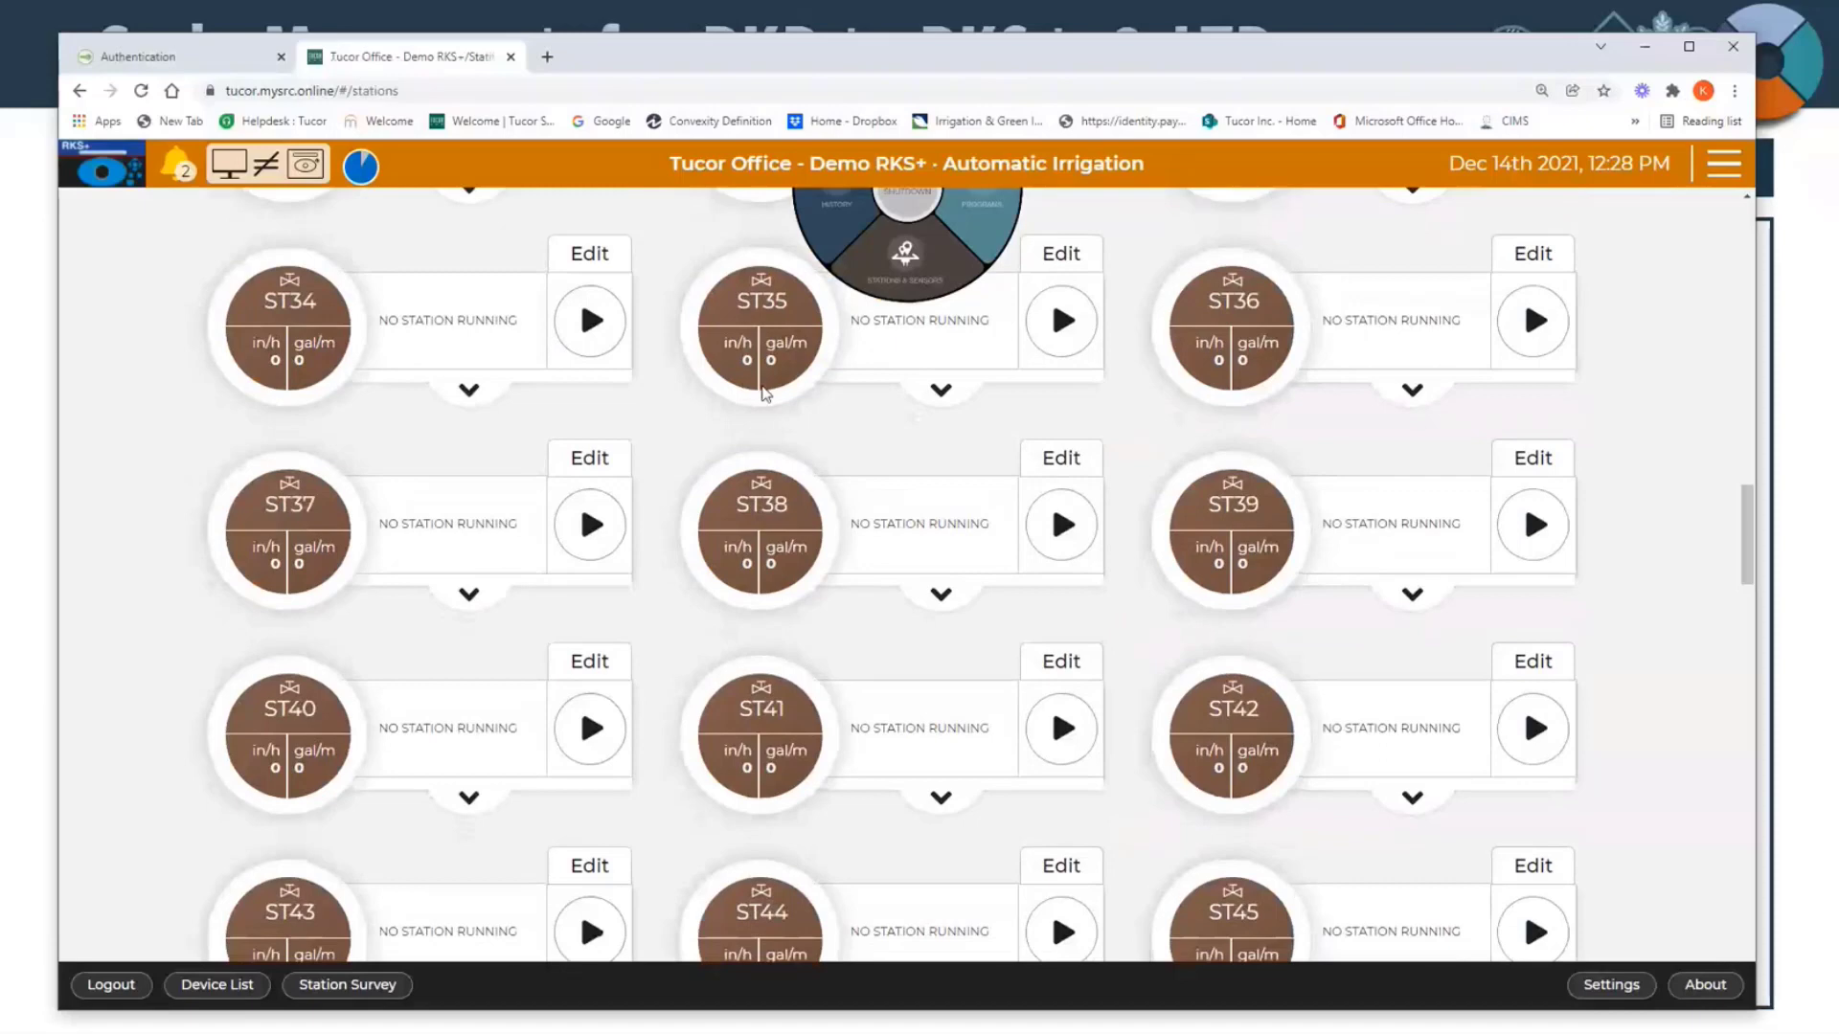
pyautogui.scroll(-20, 766, 393)
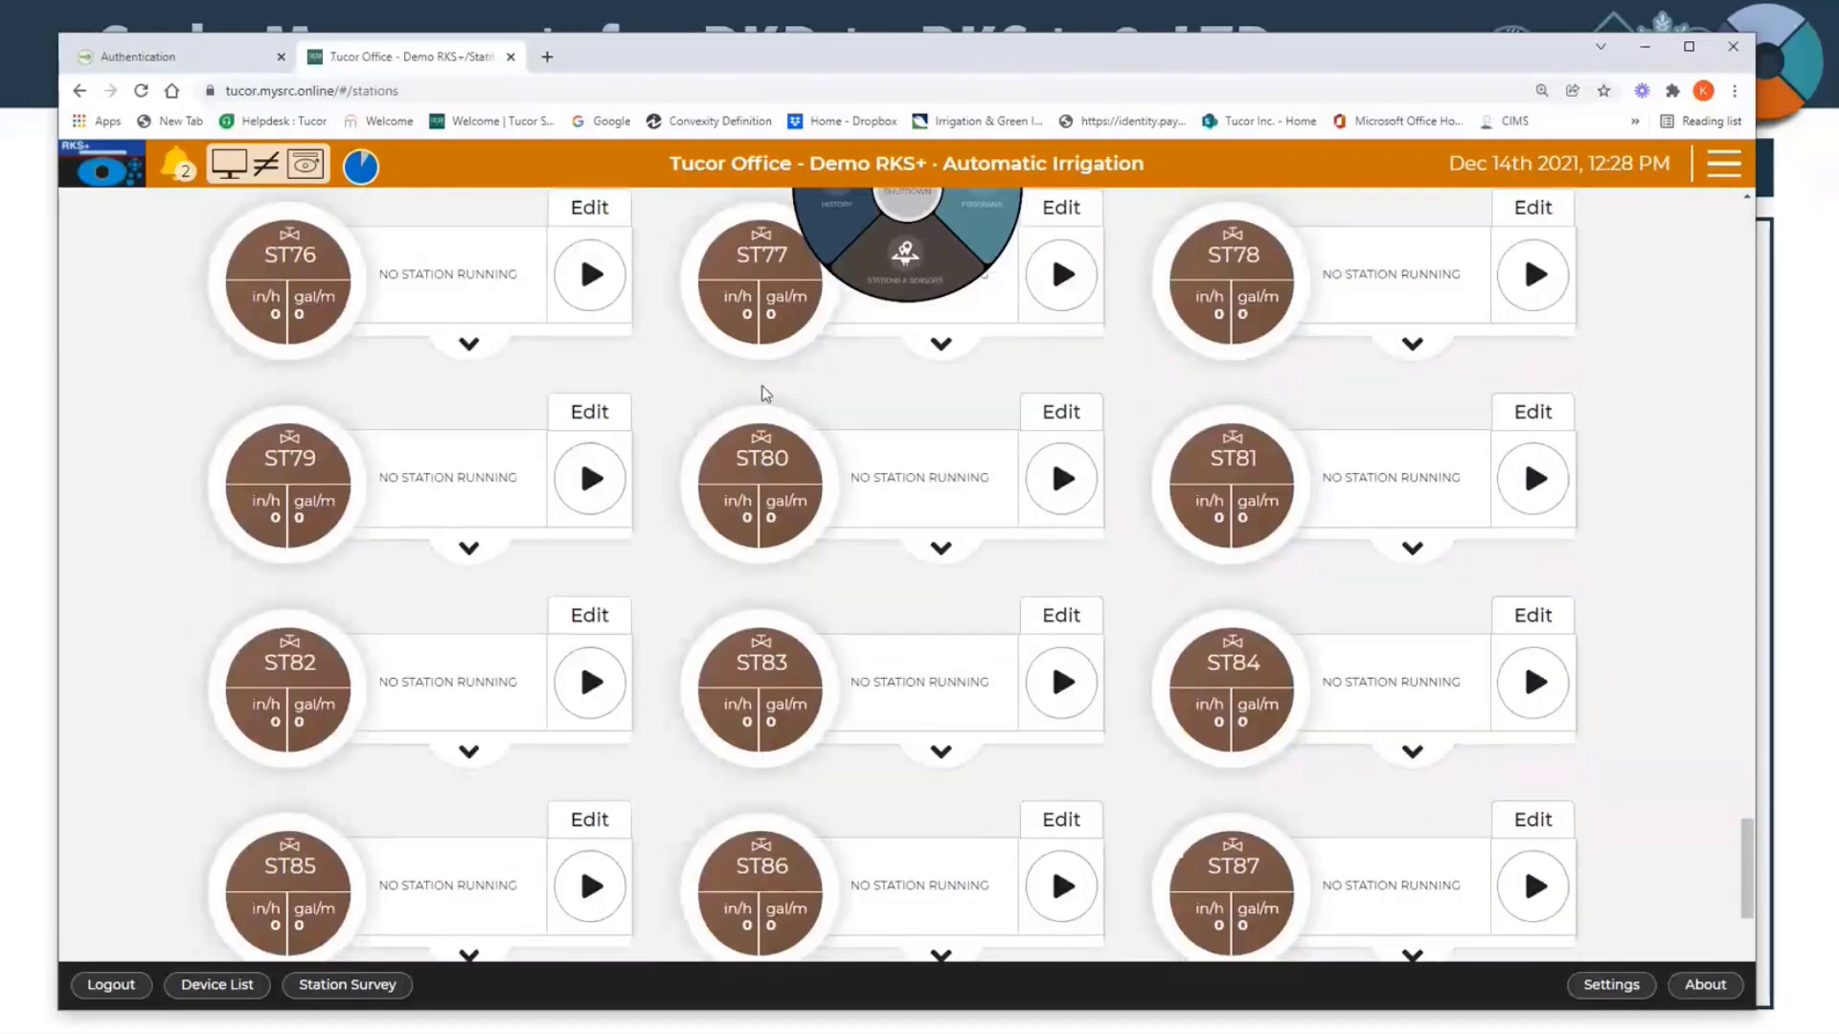
pyautogui.scroll(-10, 763, 394)
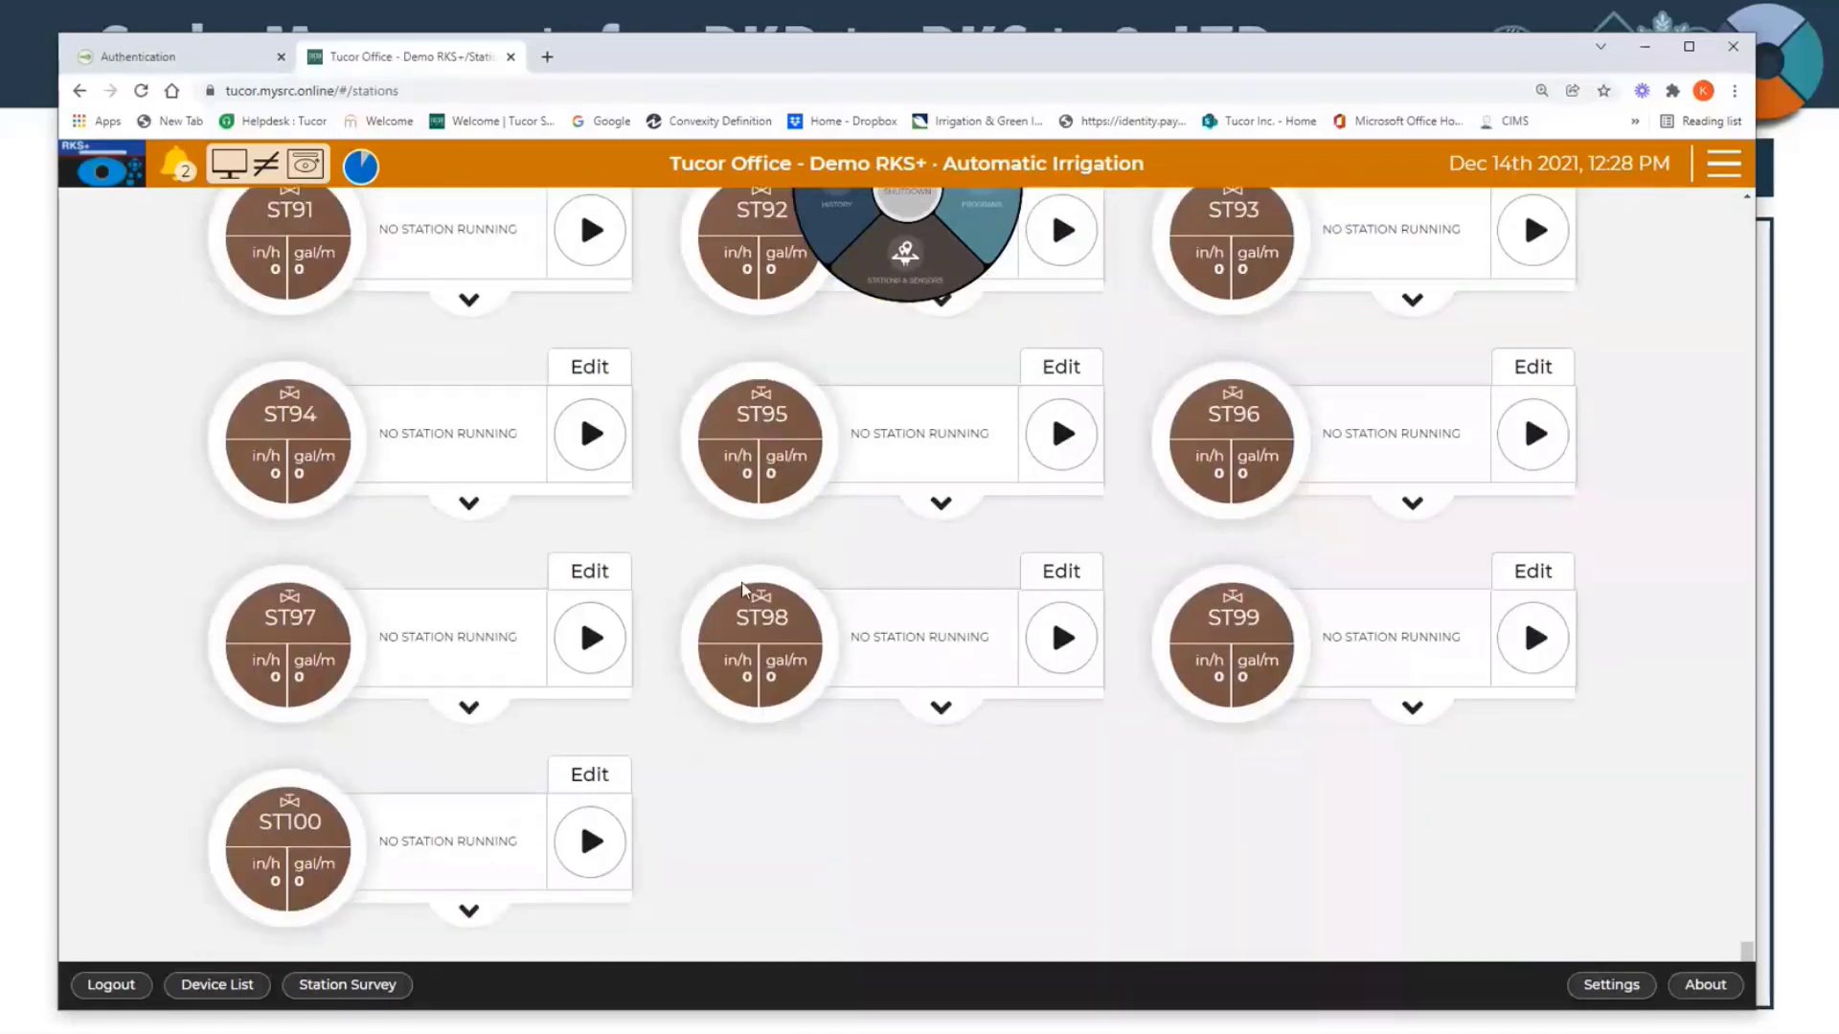
pyautogui.scroll(20, 743, 588)
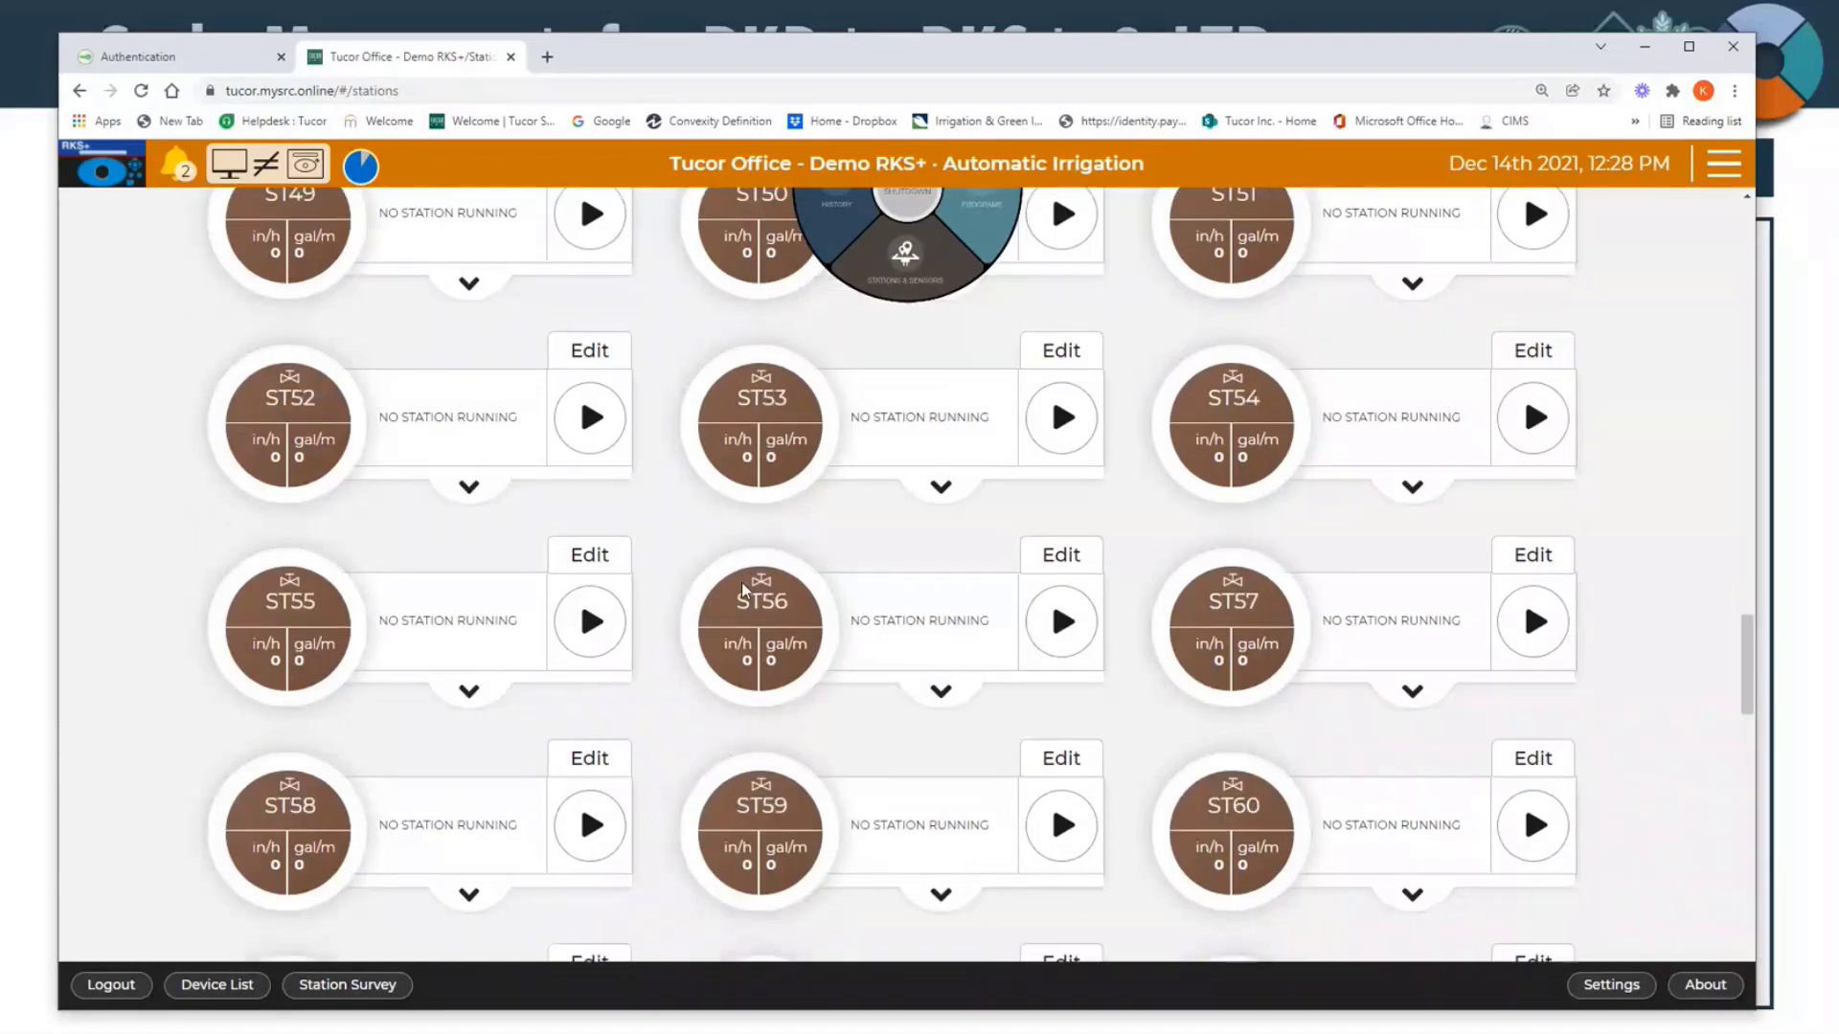
pyautogui.scroll(20, 743, 588)
pyautogui.scroll(5, 744, 588)
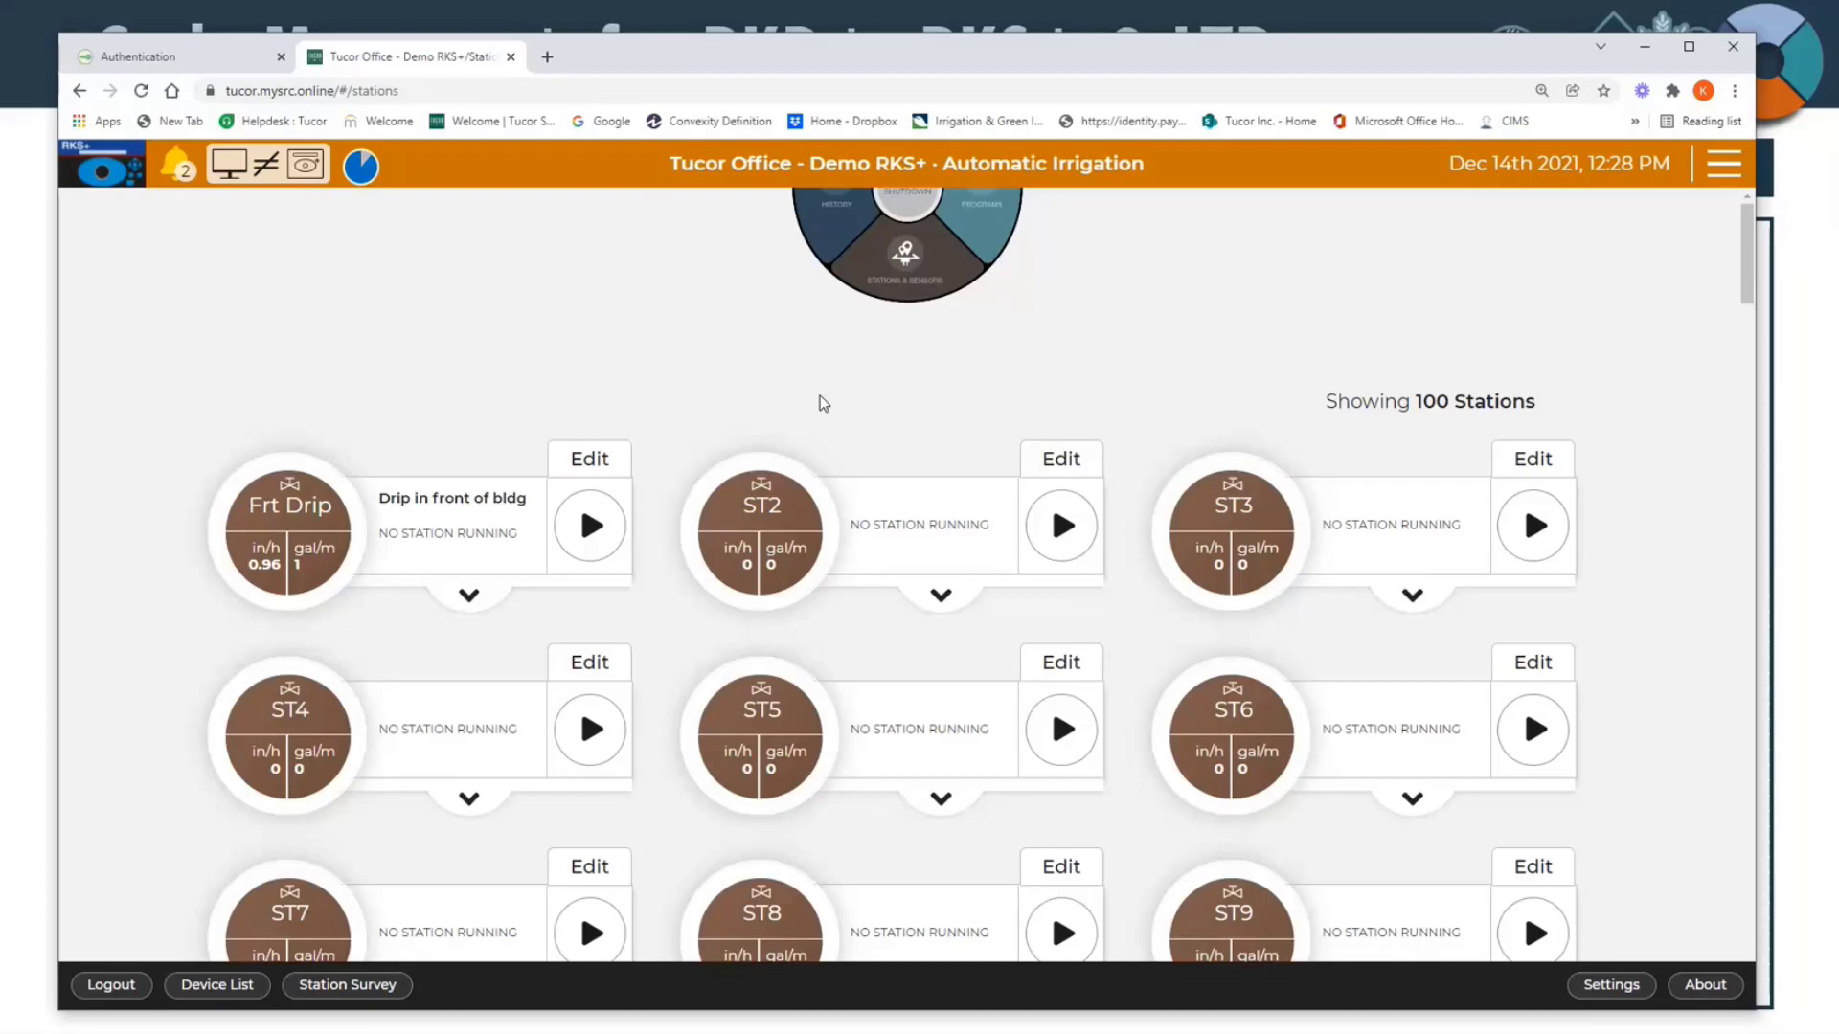
# Step: Examine the precipitation rate and flow values shown on the ST2 and Frt Drip station cards
pyautogui.scroll(-1, 815, 556)
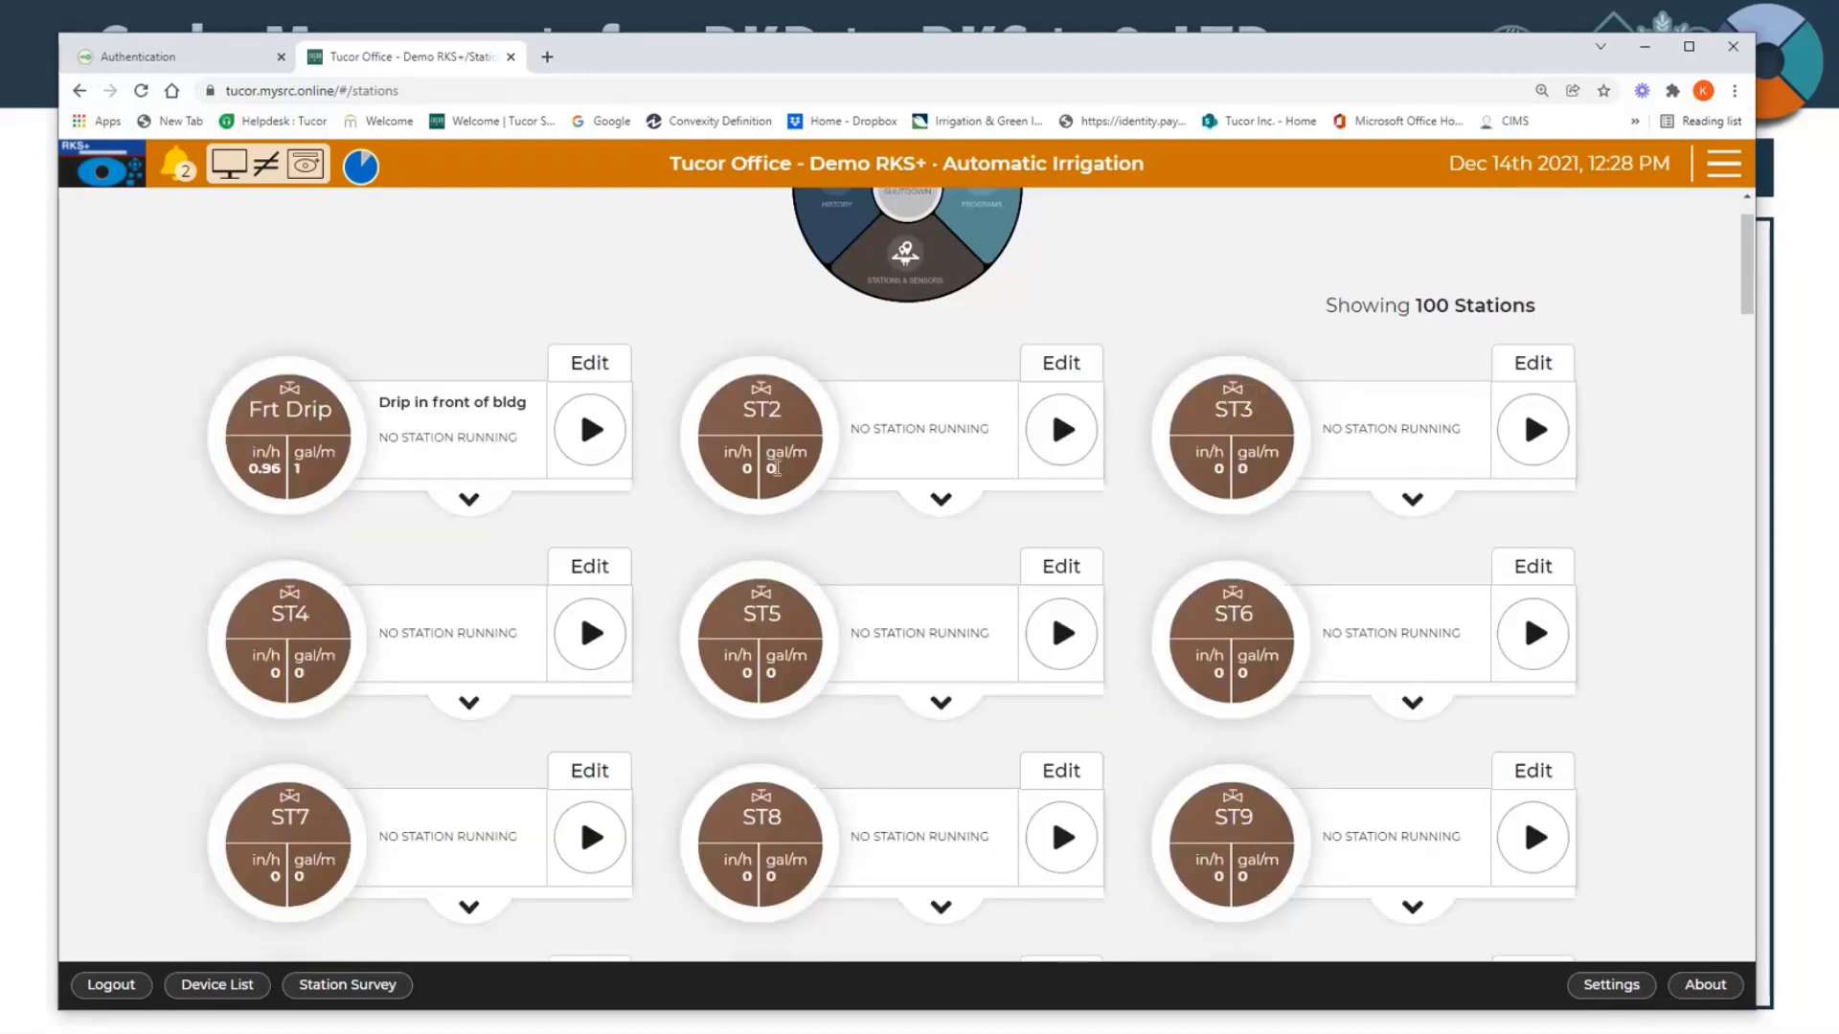
pyautogui.doubleClick(772, 469)
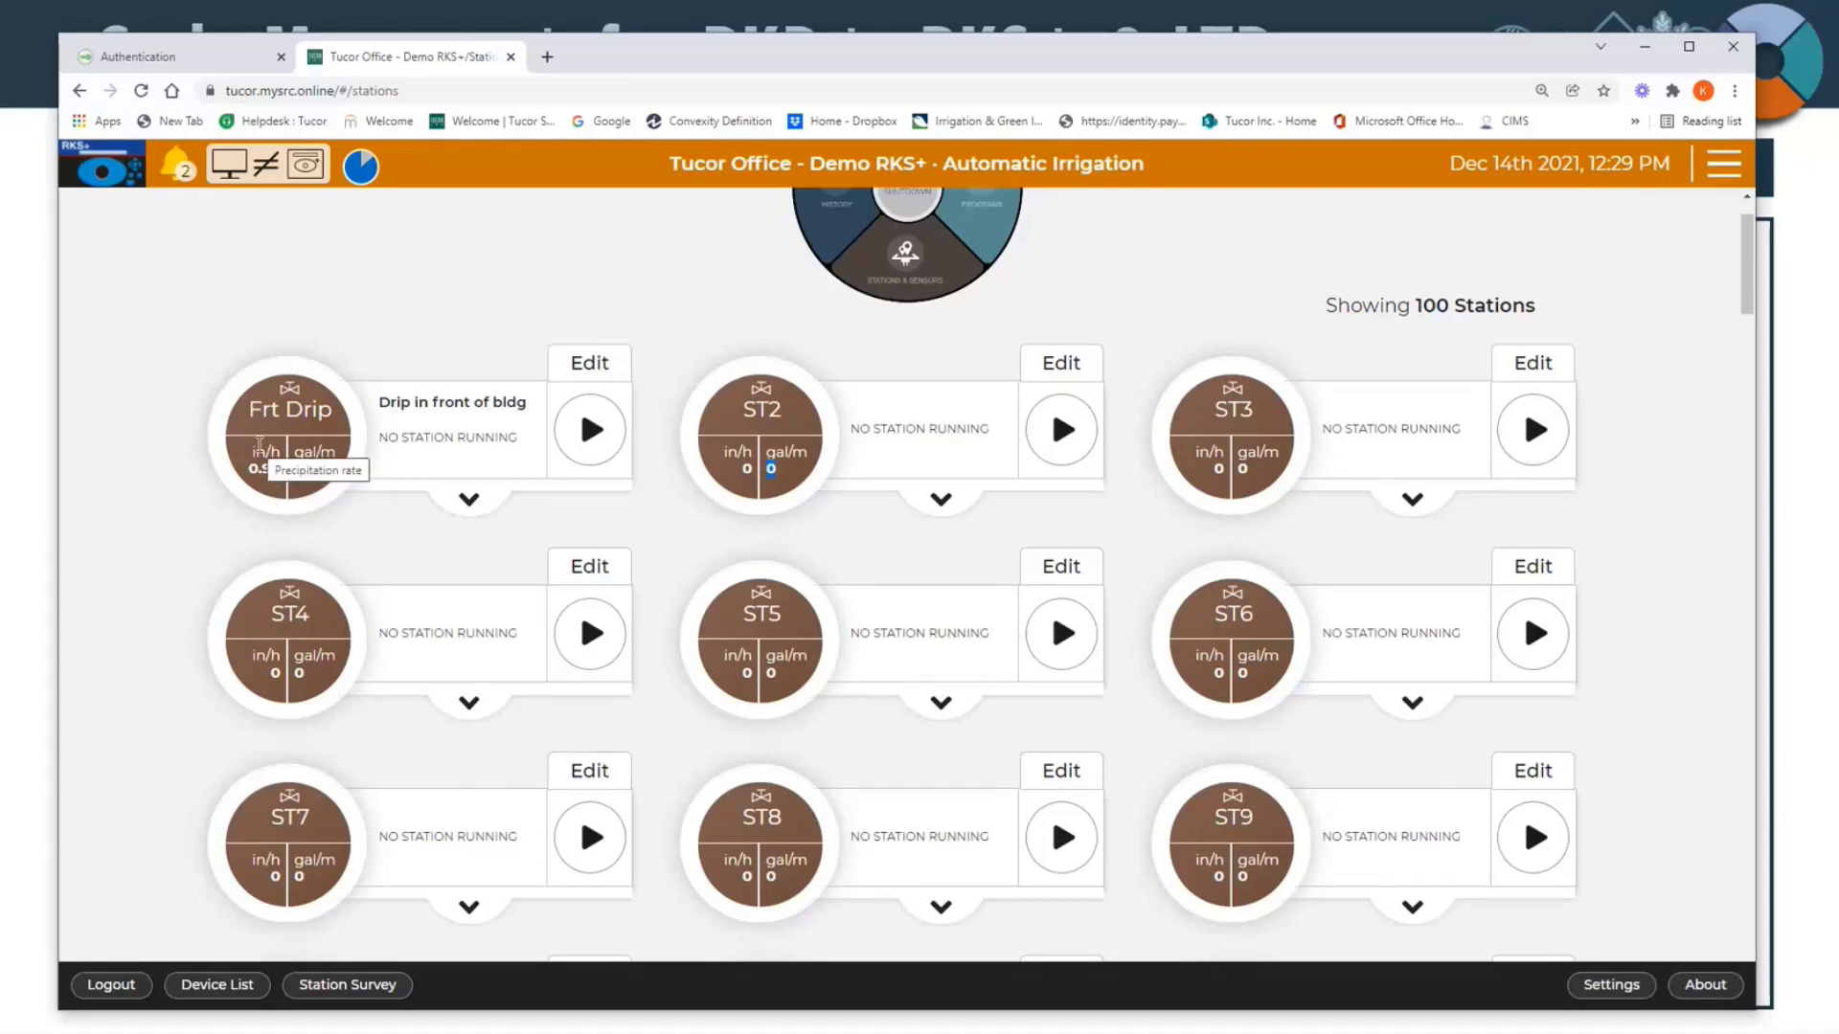
pyautogui.moveTo(259, 446); pyautogui.dragTo(290, 483)
pyautogui.click(276, 507)
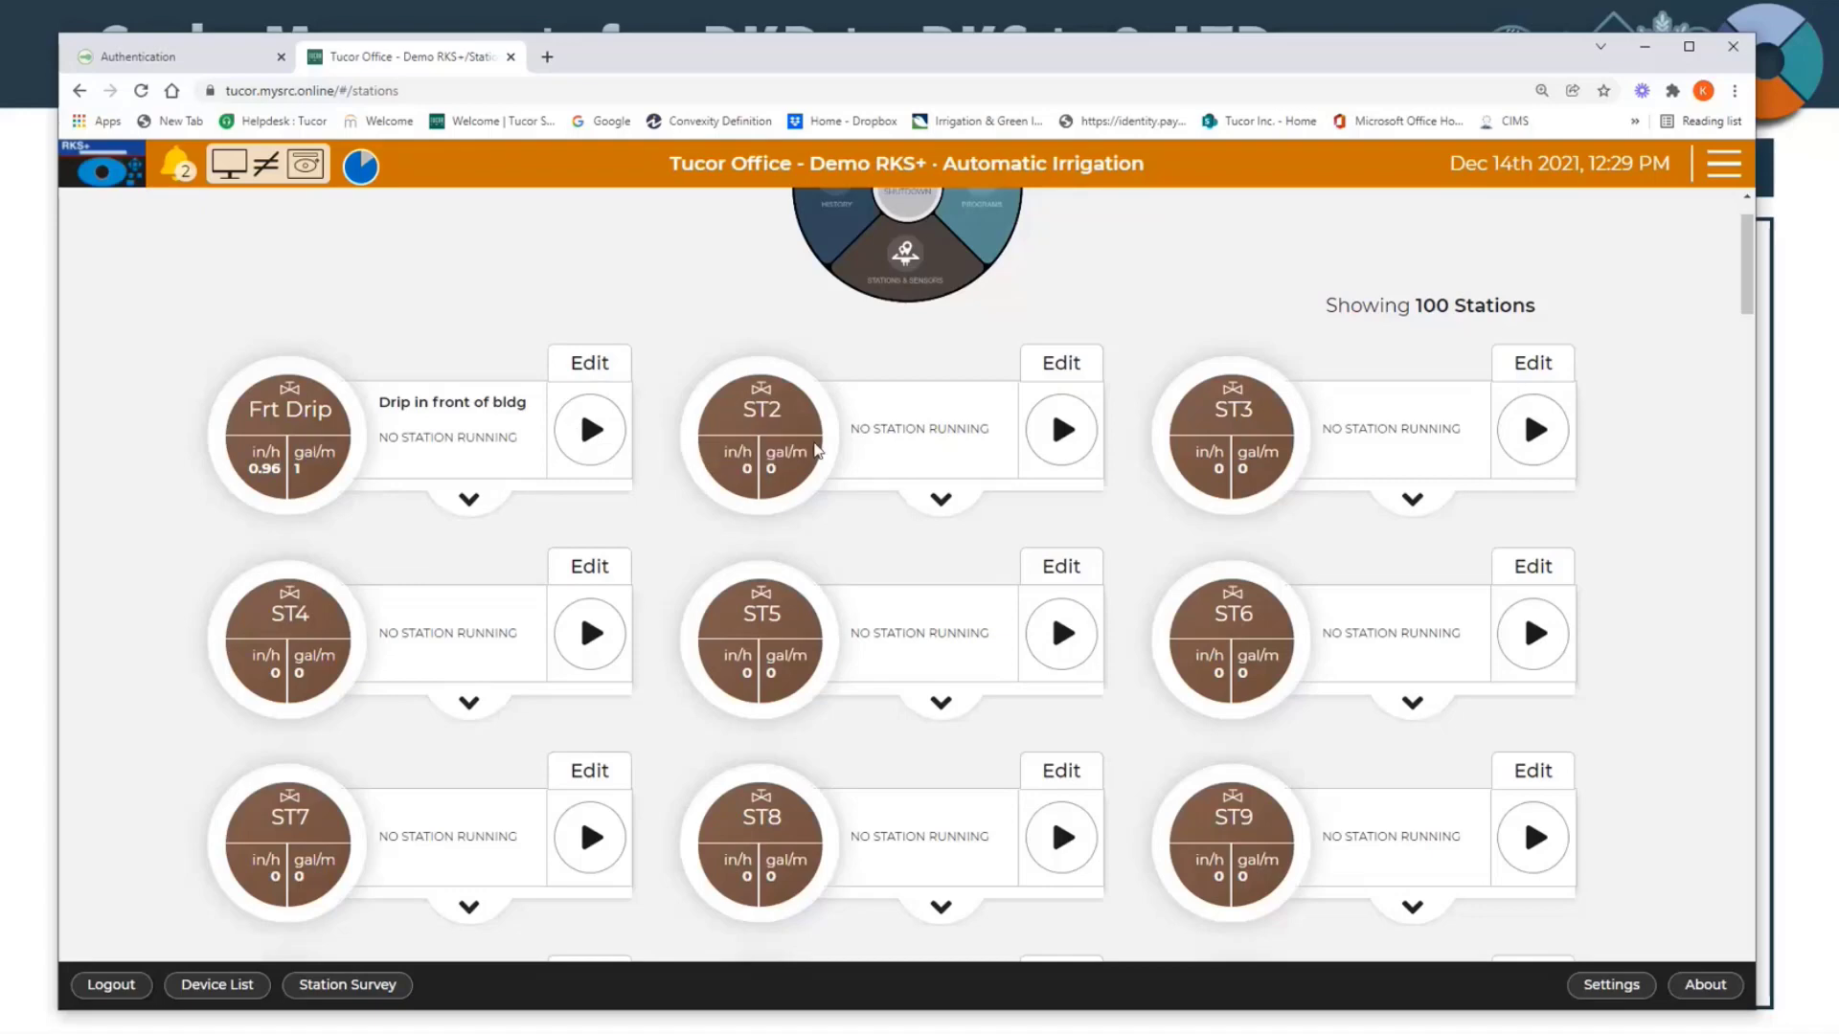
# Step: Manually start station ST4 with a runtime of 0 hours and 1 minute
pyautogui.scroll(-1, 613, 501)
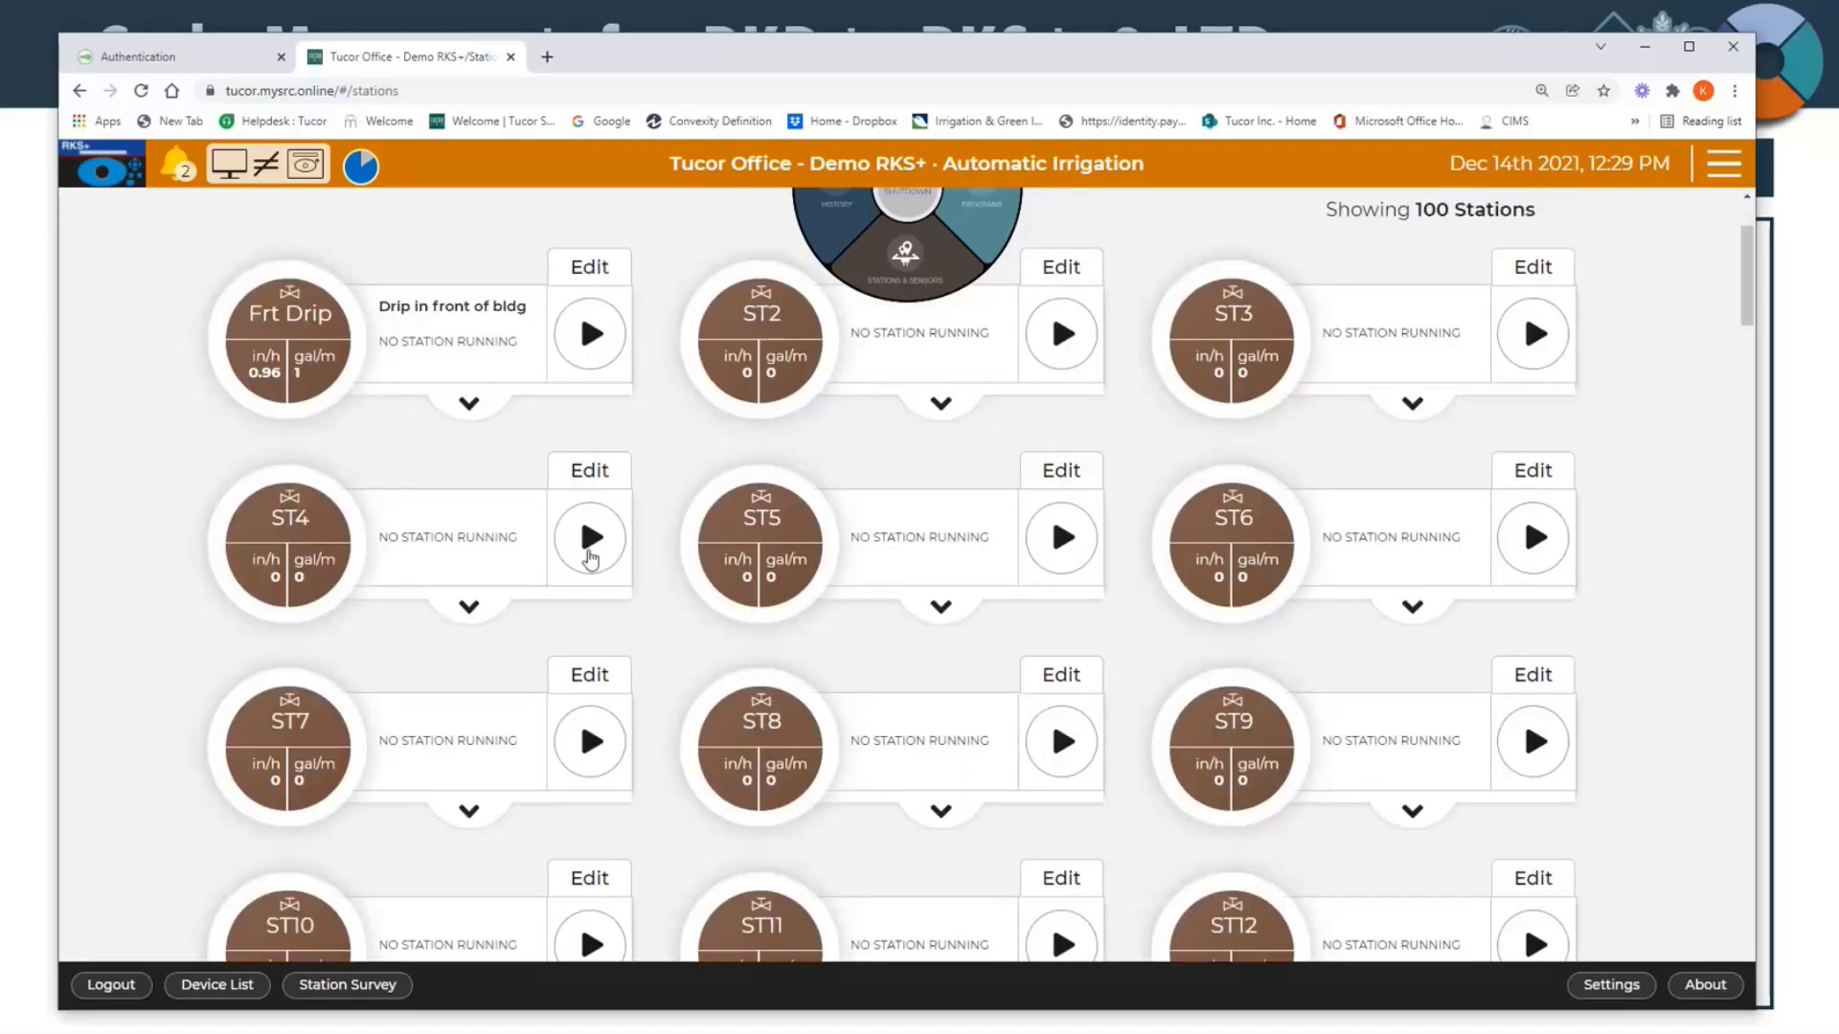
pyautogui.click(591, 558)
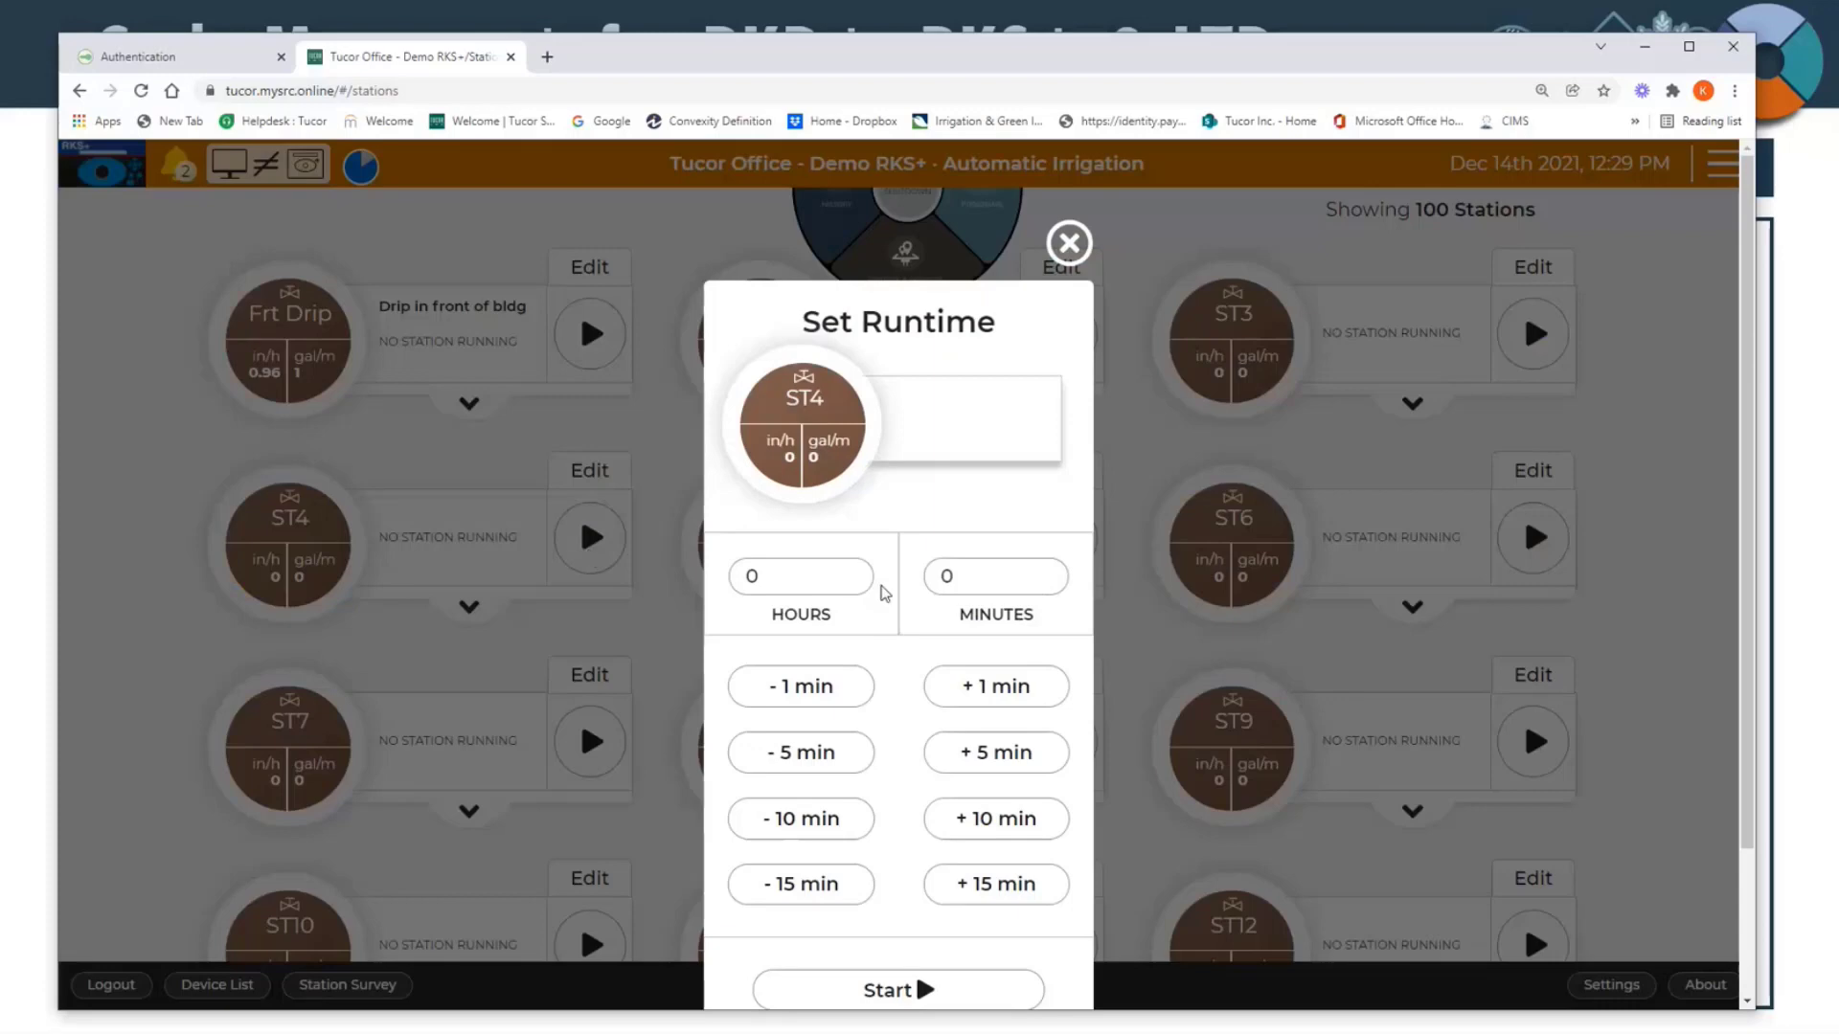
pyautogui.scroll(-1, 599, 624)
pyautogui.click(973, 603)
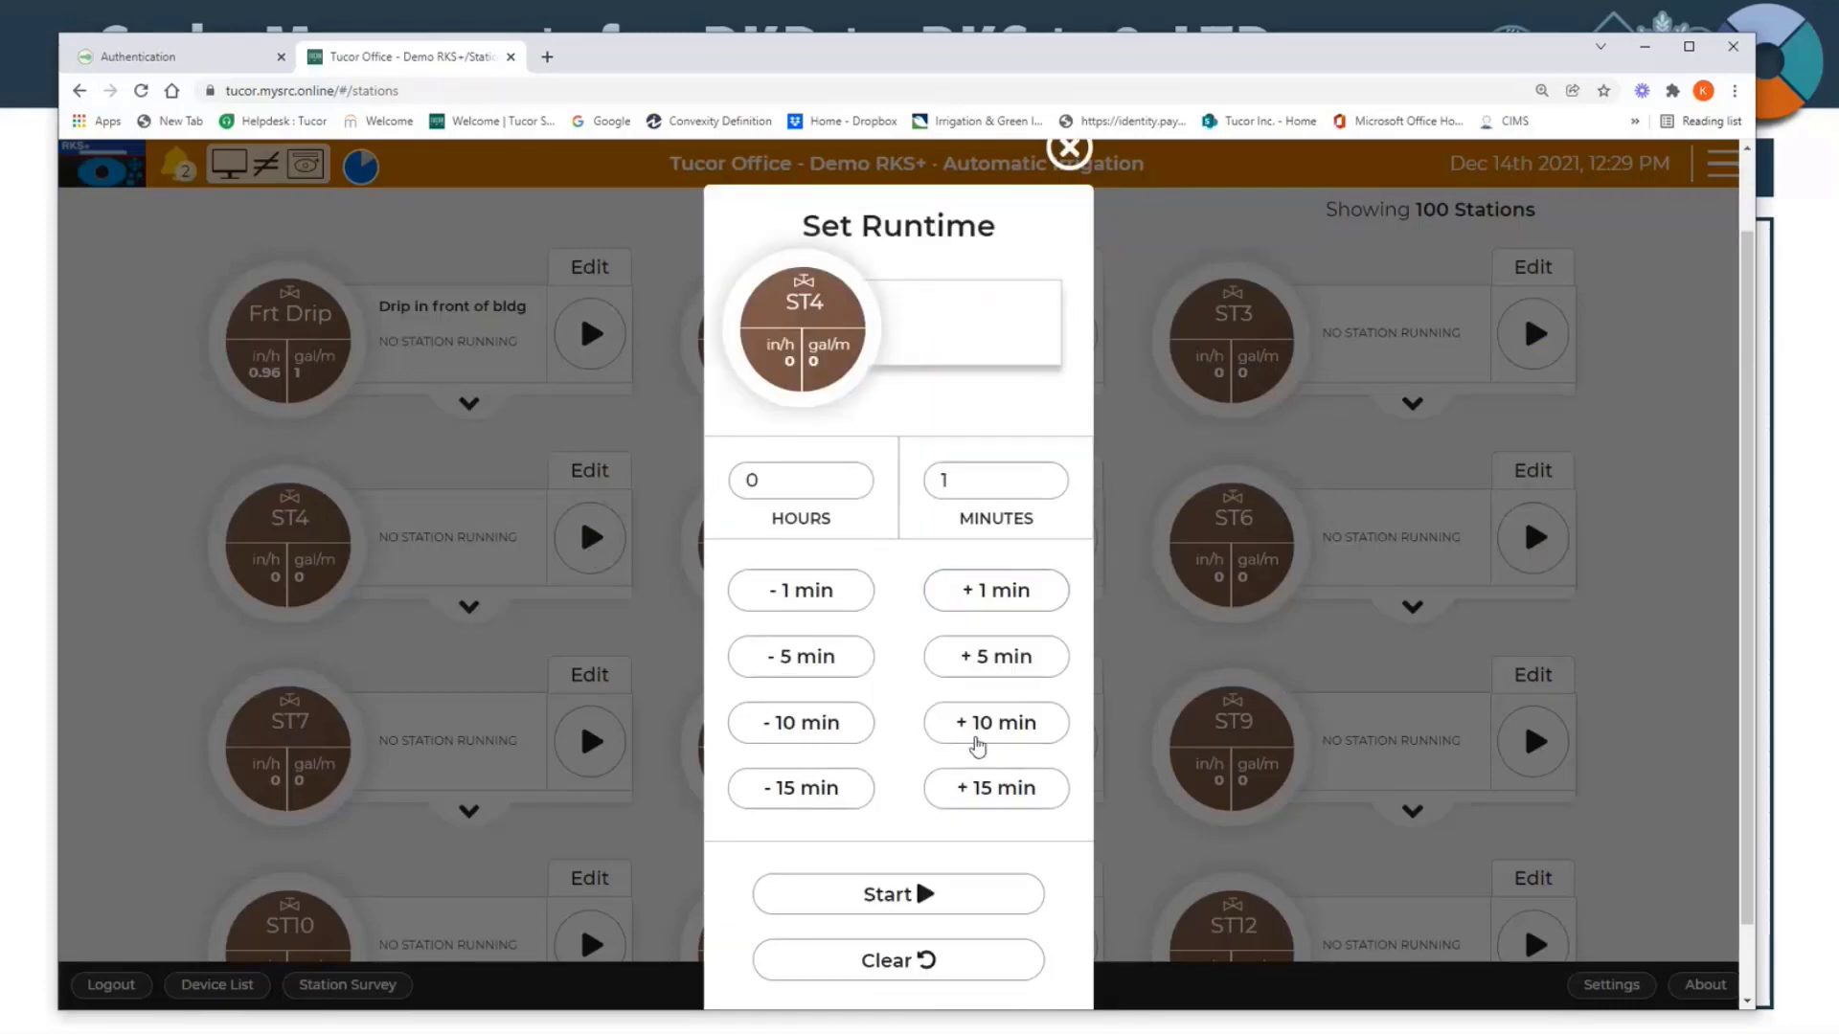
pyautogui.click(907, 895)
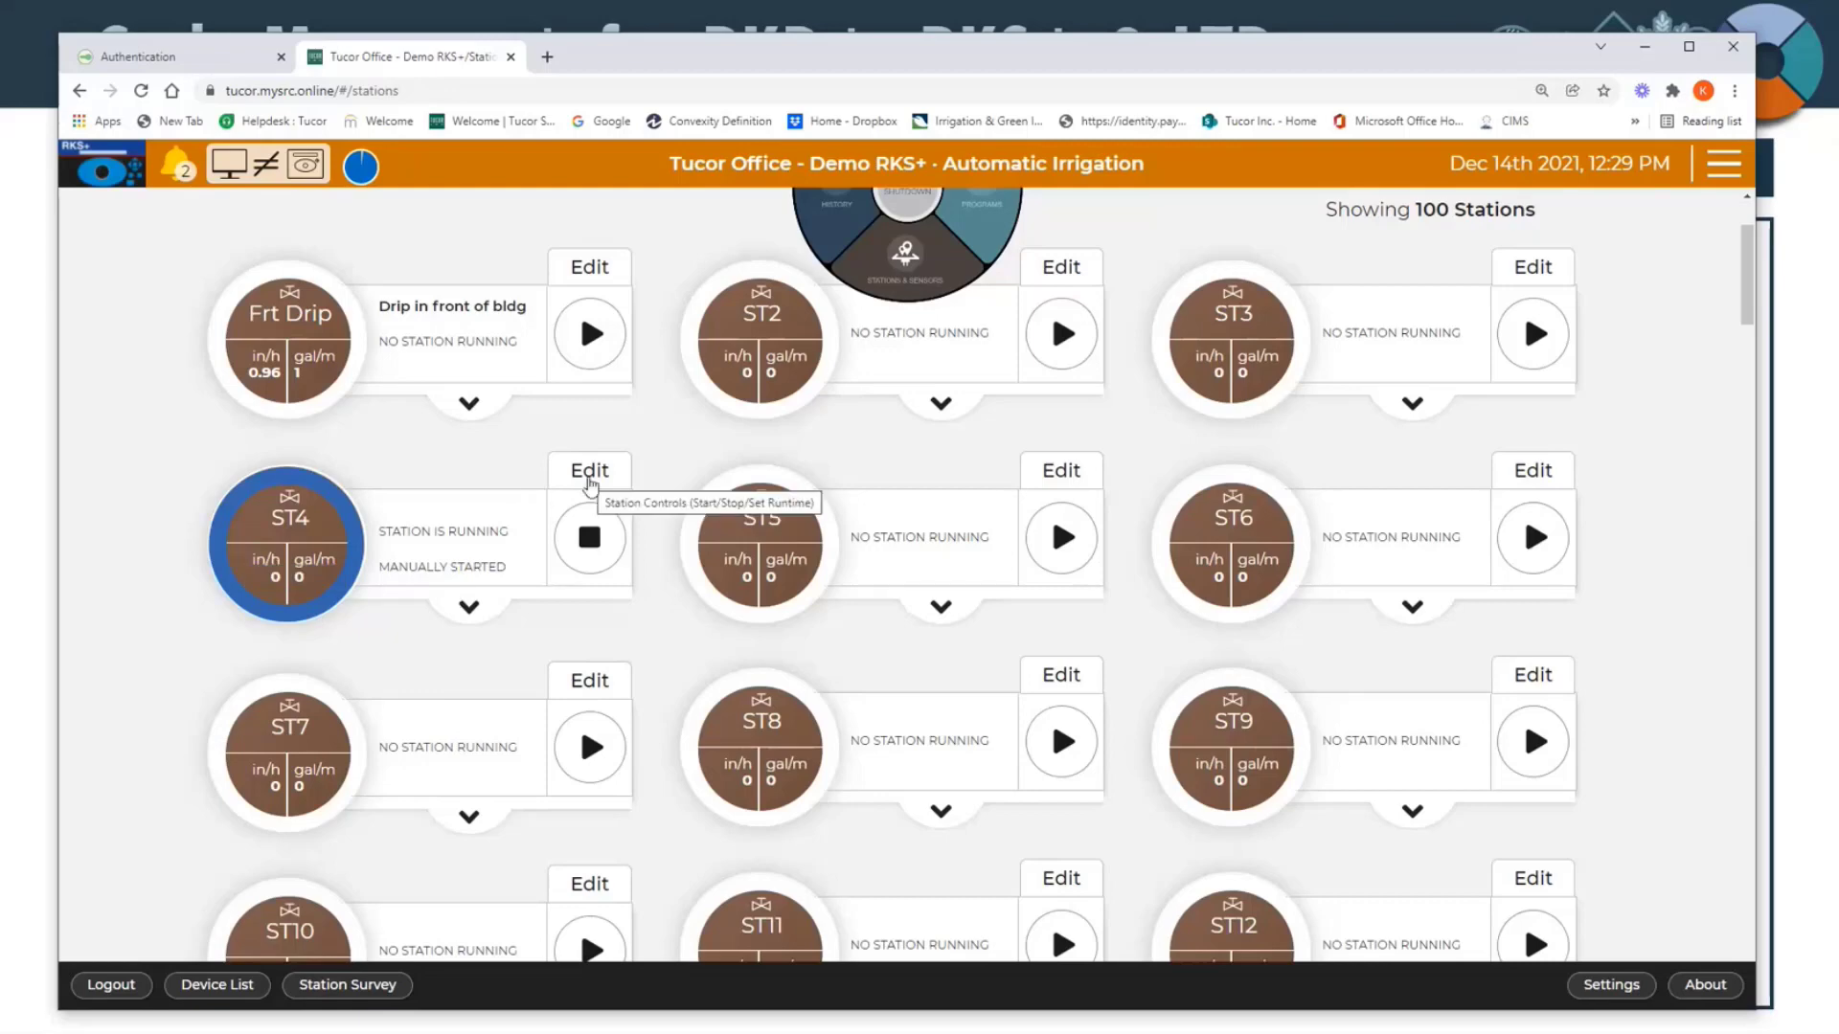
# Step: Check in the controller's status overview which station is currently running, then close the overview
pyautogui.click(1723, 164)
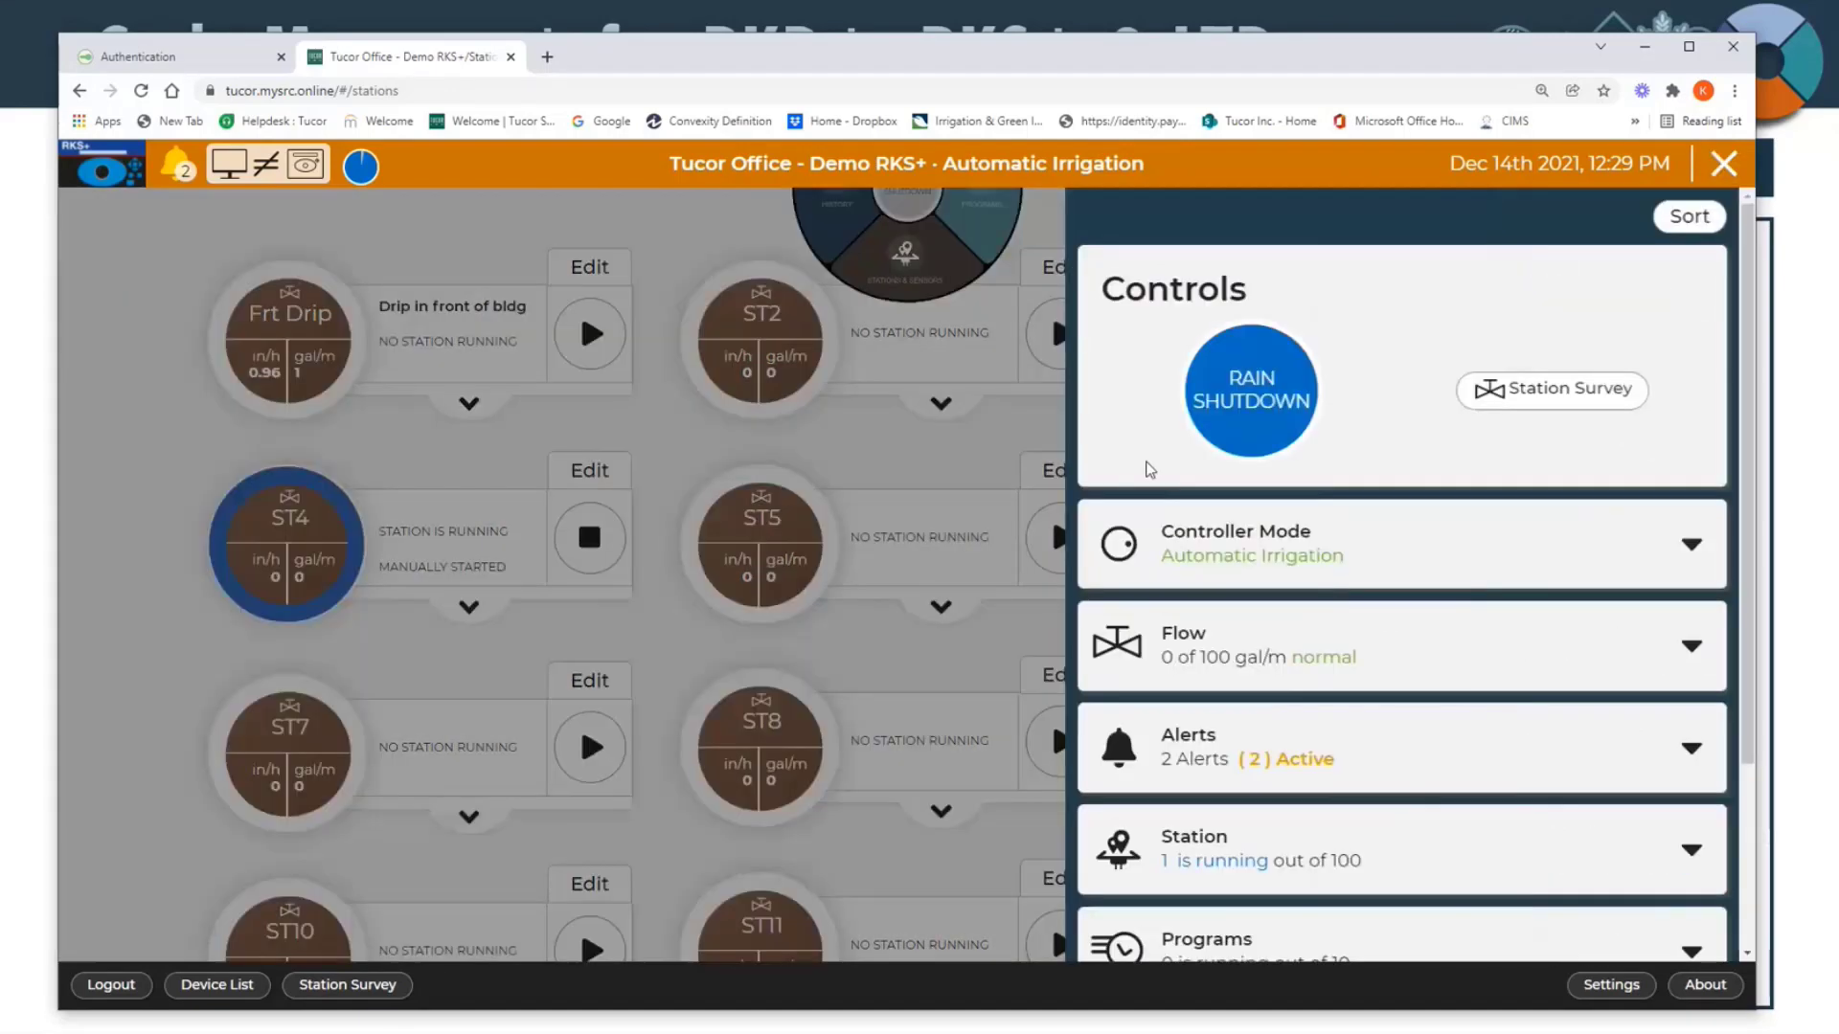
pyautogui.scroll(-2, 1146, 536)
pyautogui.click(1187, 718)
pyautogui.scroll(-3, 1185, 657)
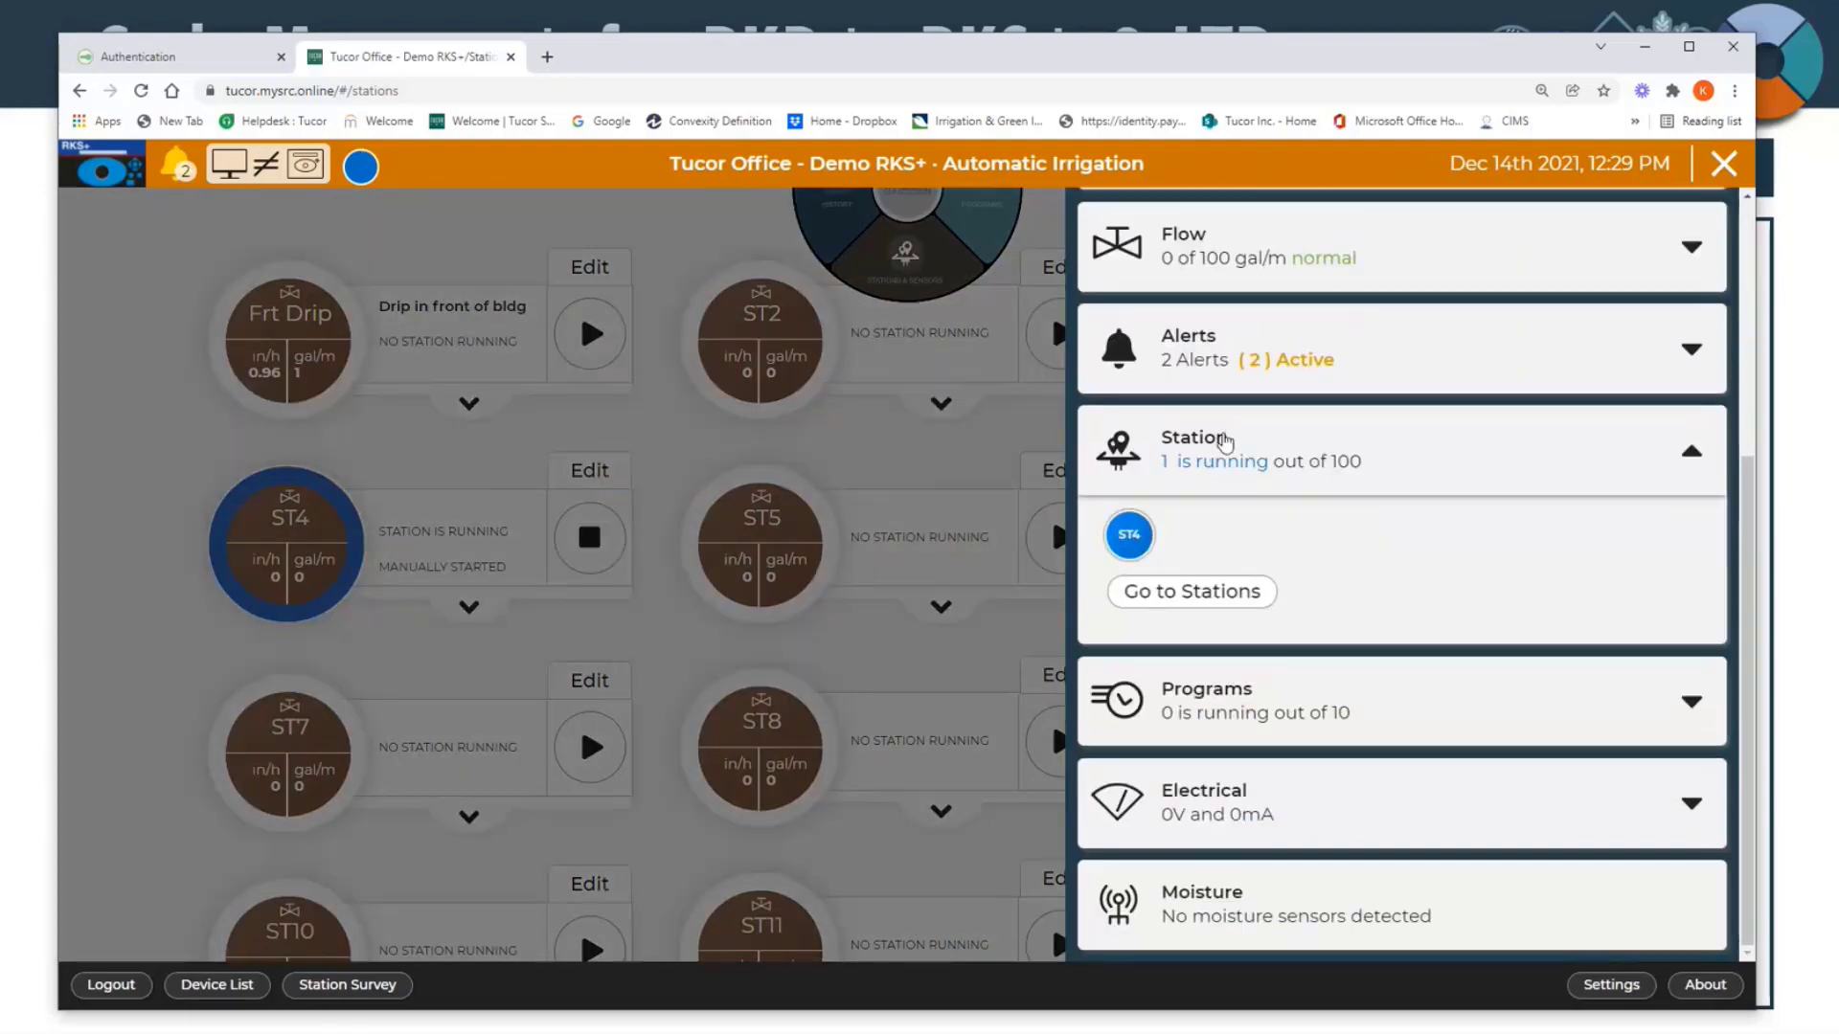
pyautogui.click(1224, 441)
pyautogui.scroll(3, 1341, 357)
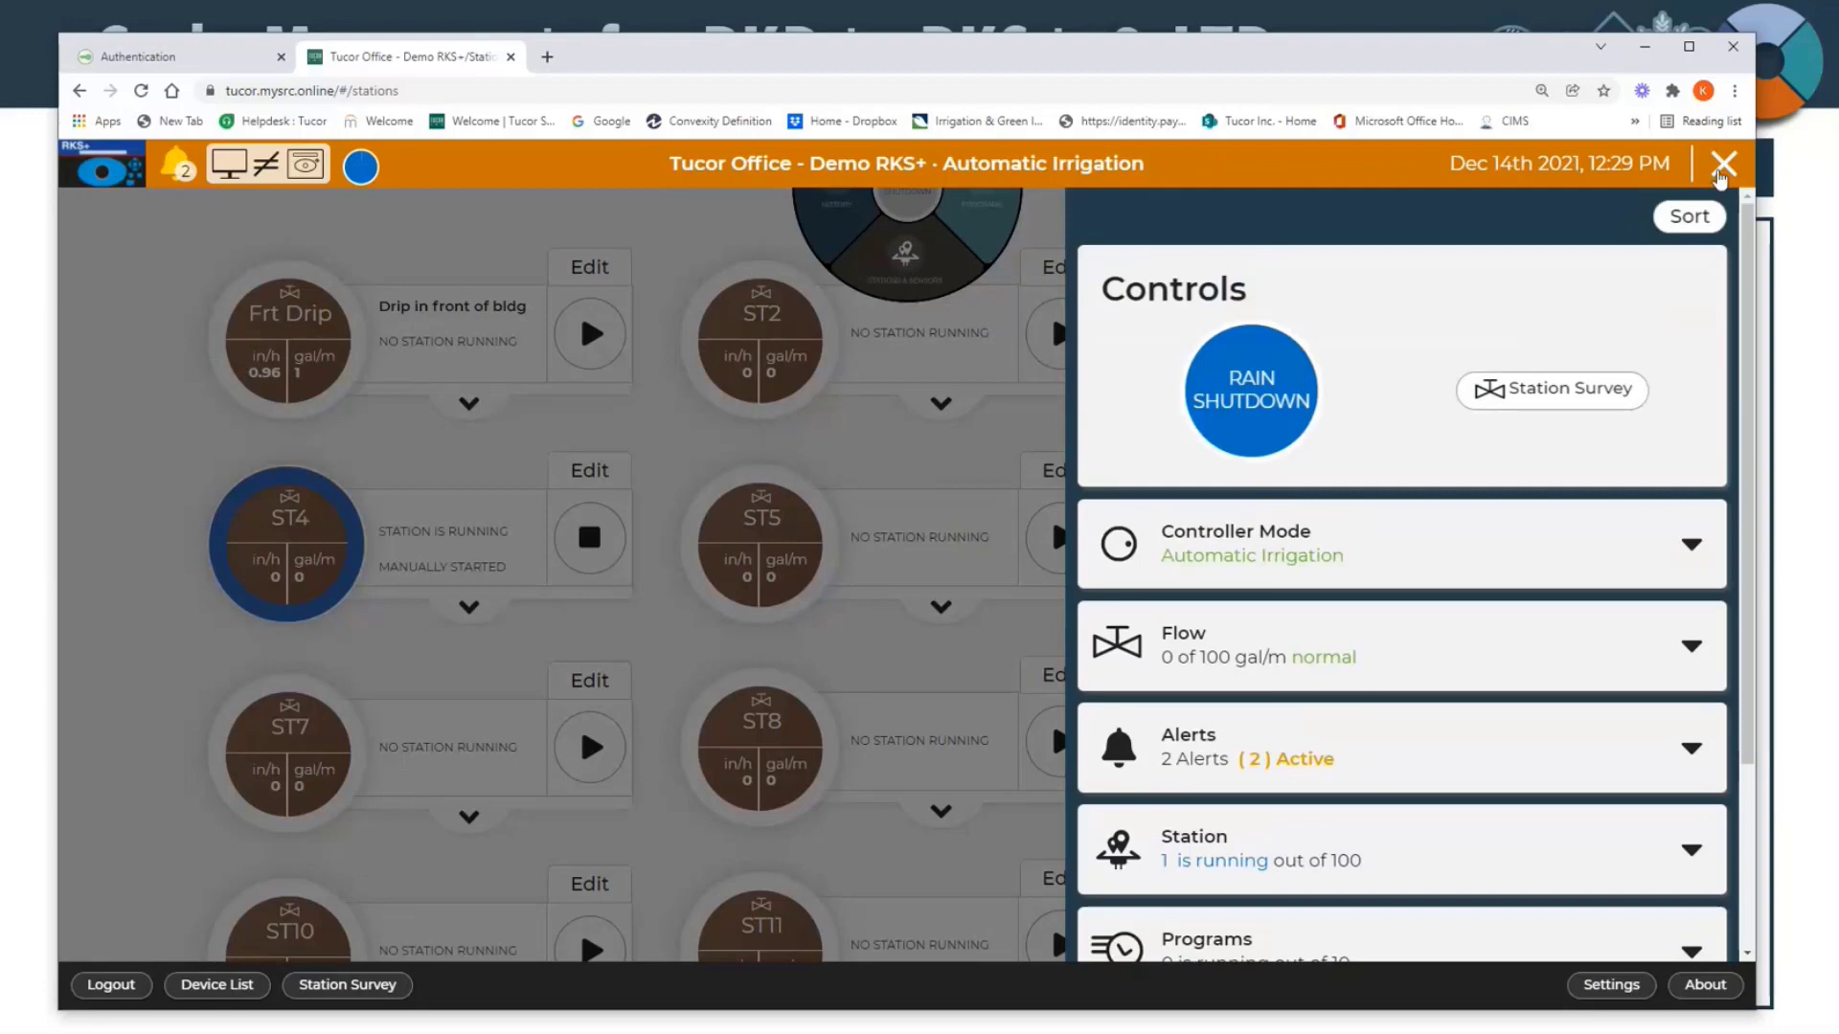
pyautogui.click(1723, 166)
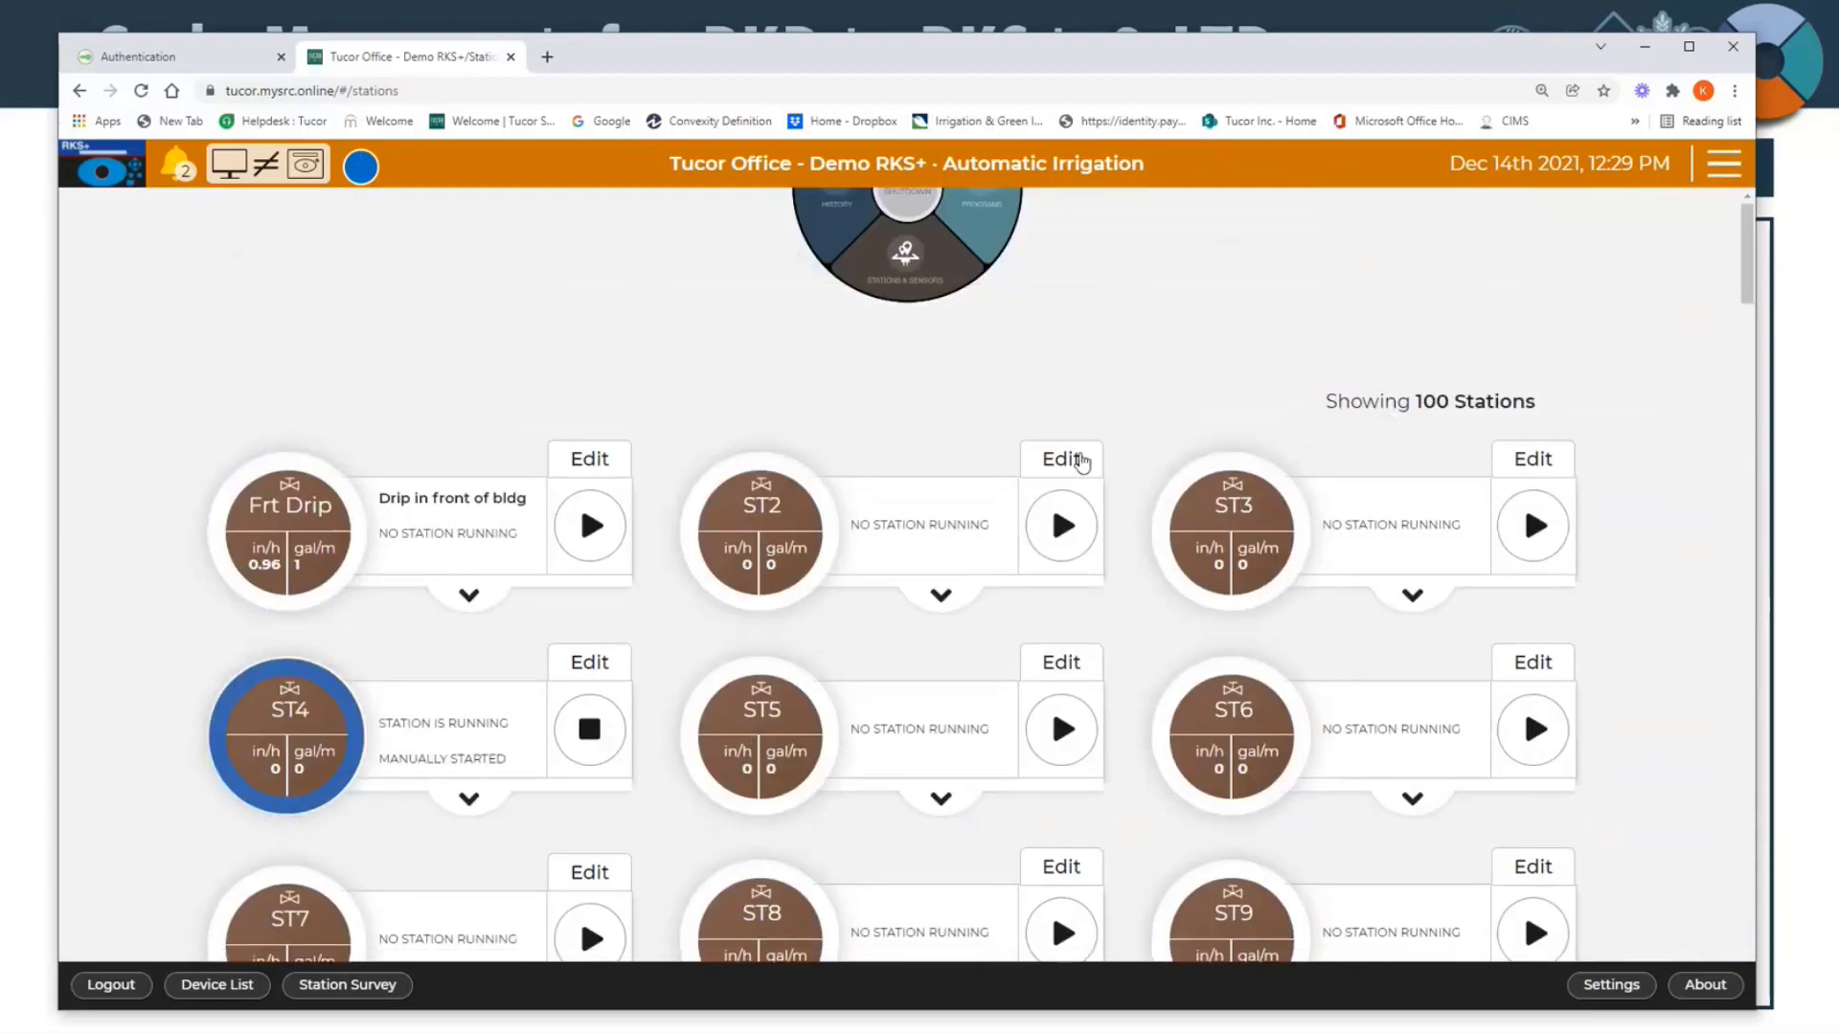
# Step: Open station ST2 for editing and enter "On the row" as its description
pyautogui.click(1078, 462)
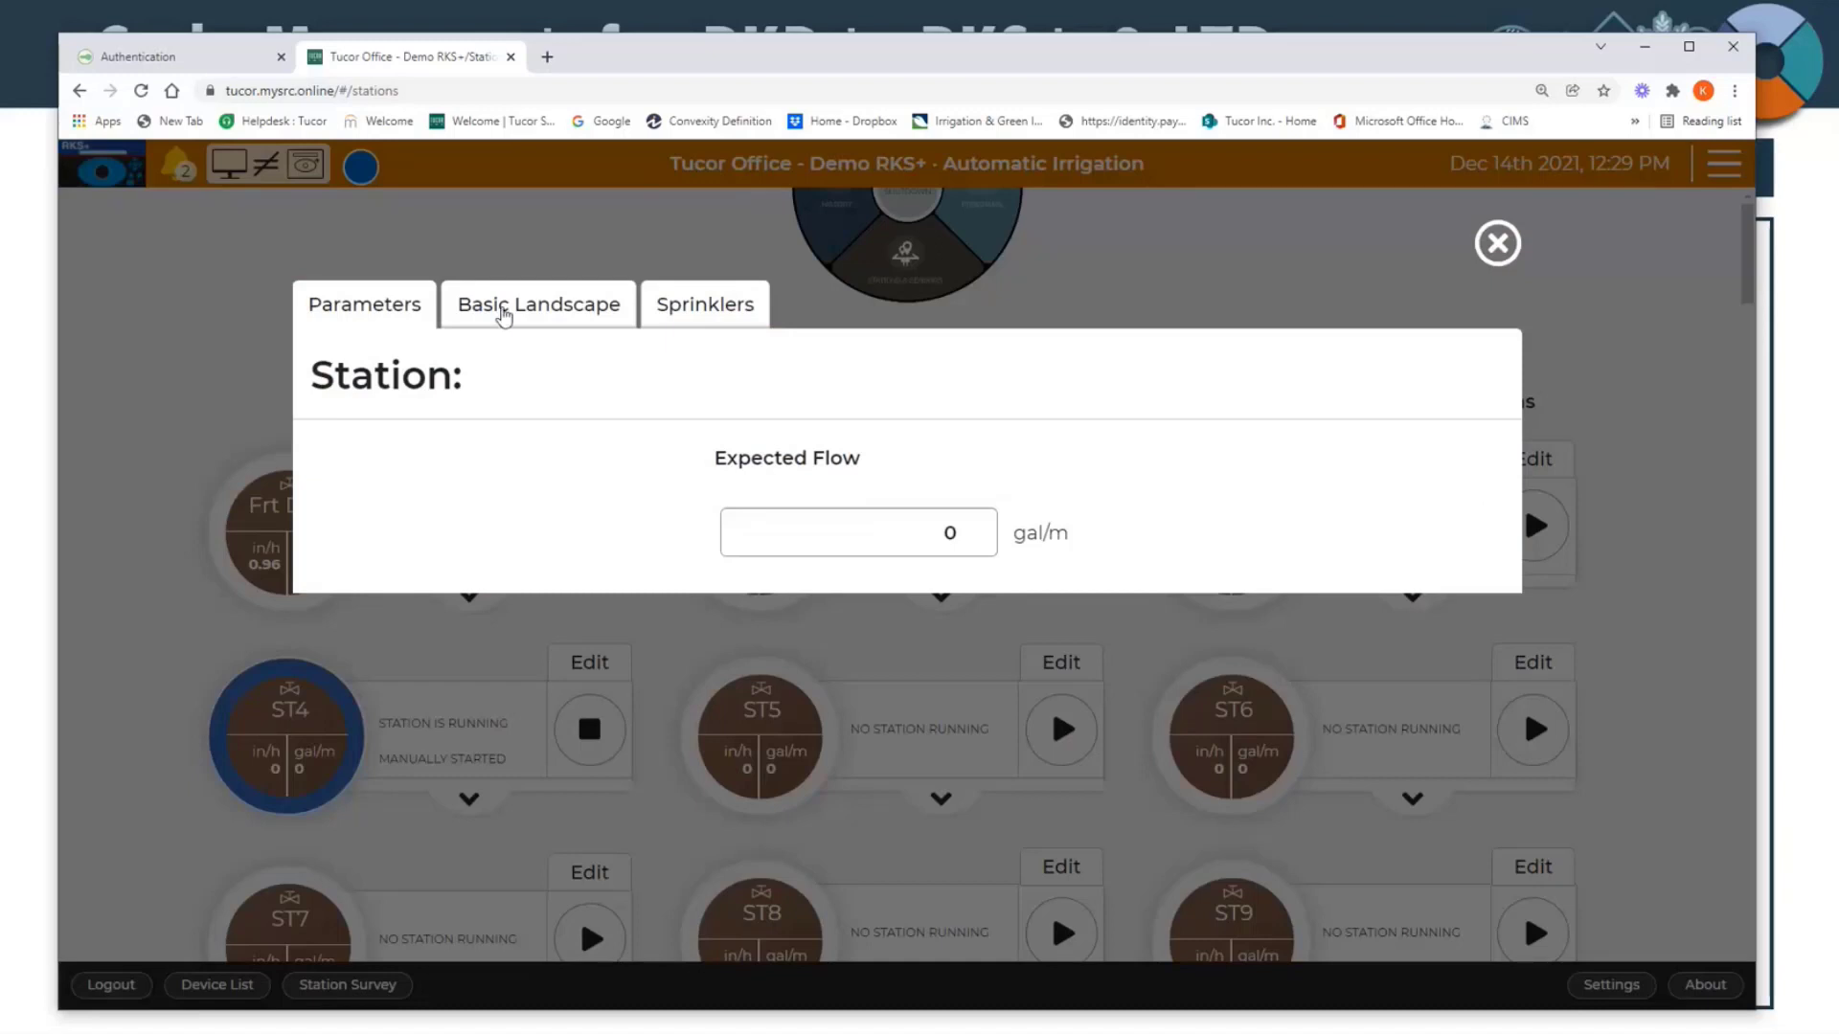
pyautogui.click(479, 542)
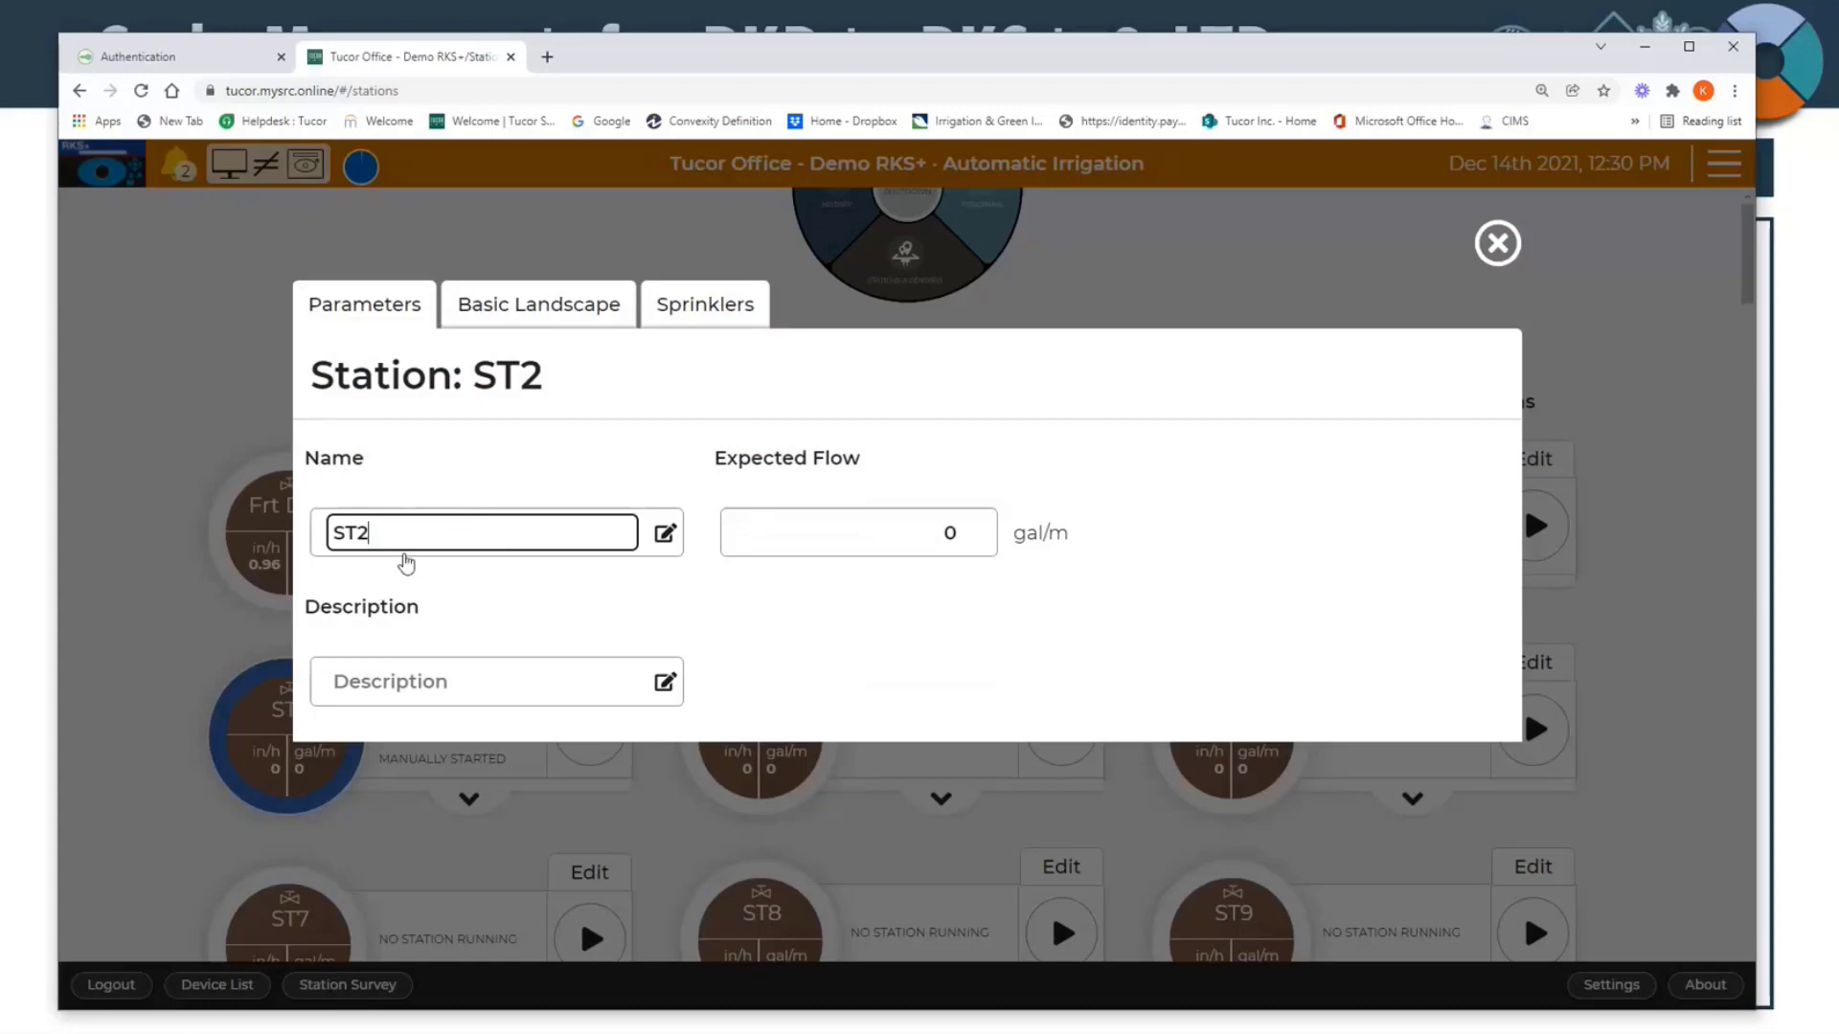
pyautogui.click(393, 679)
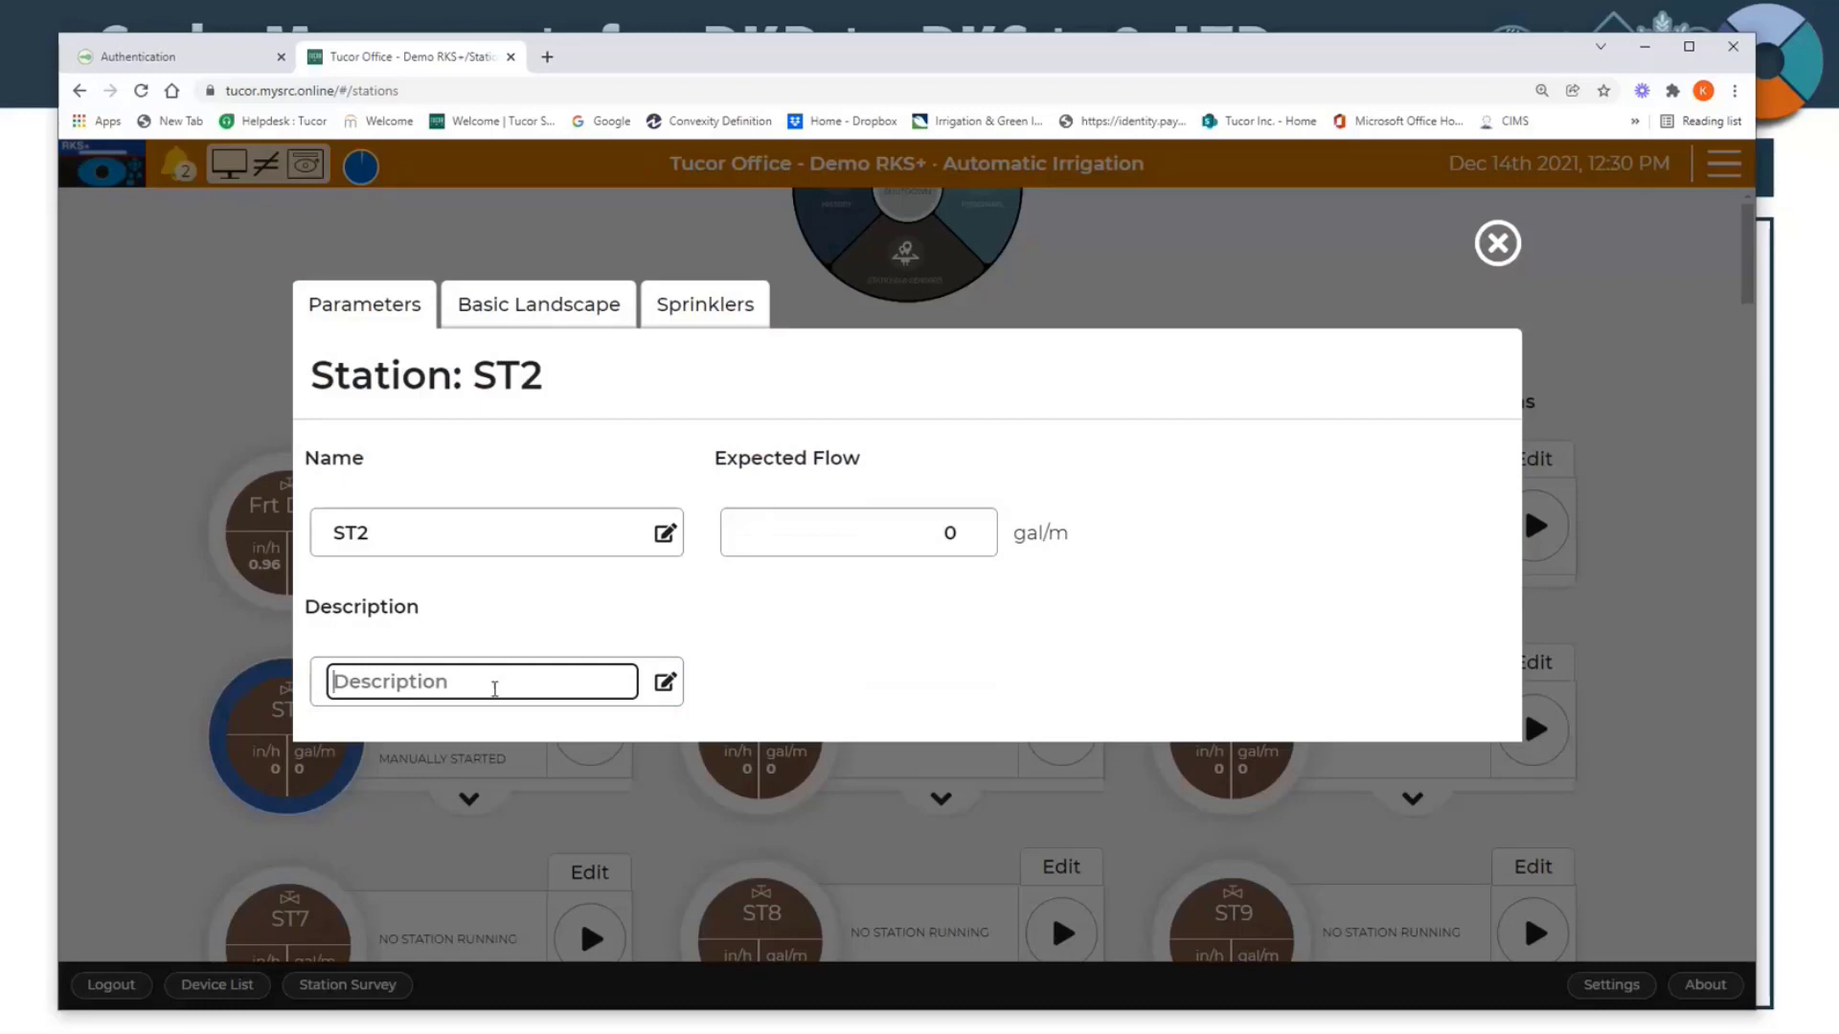
pyautogui.write('On the ')
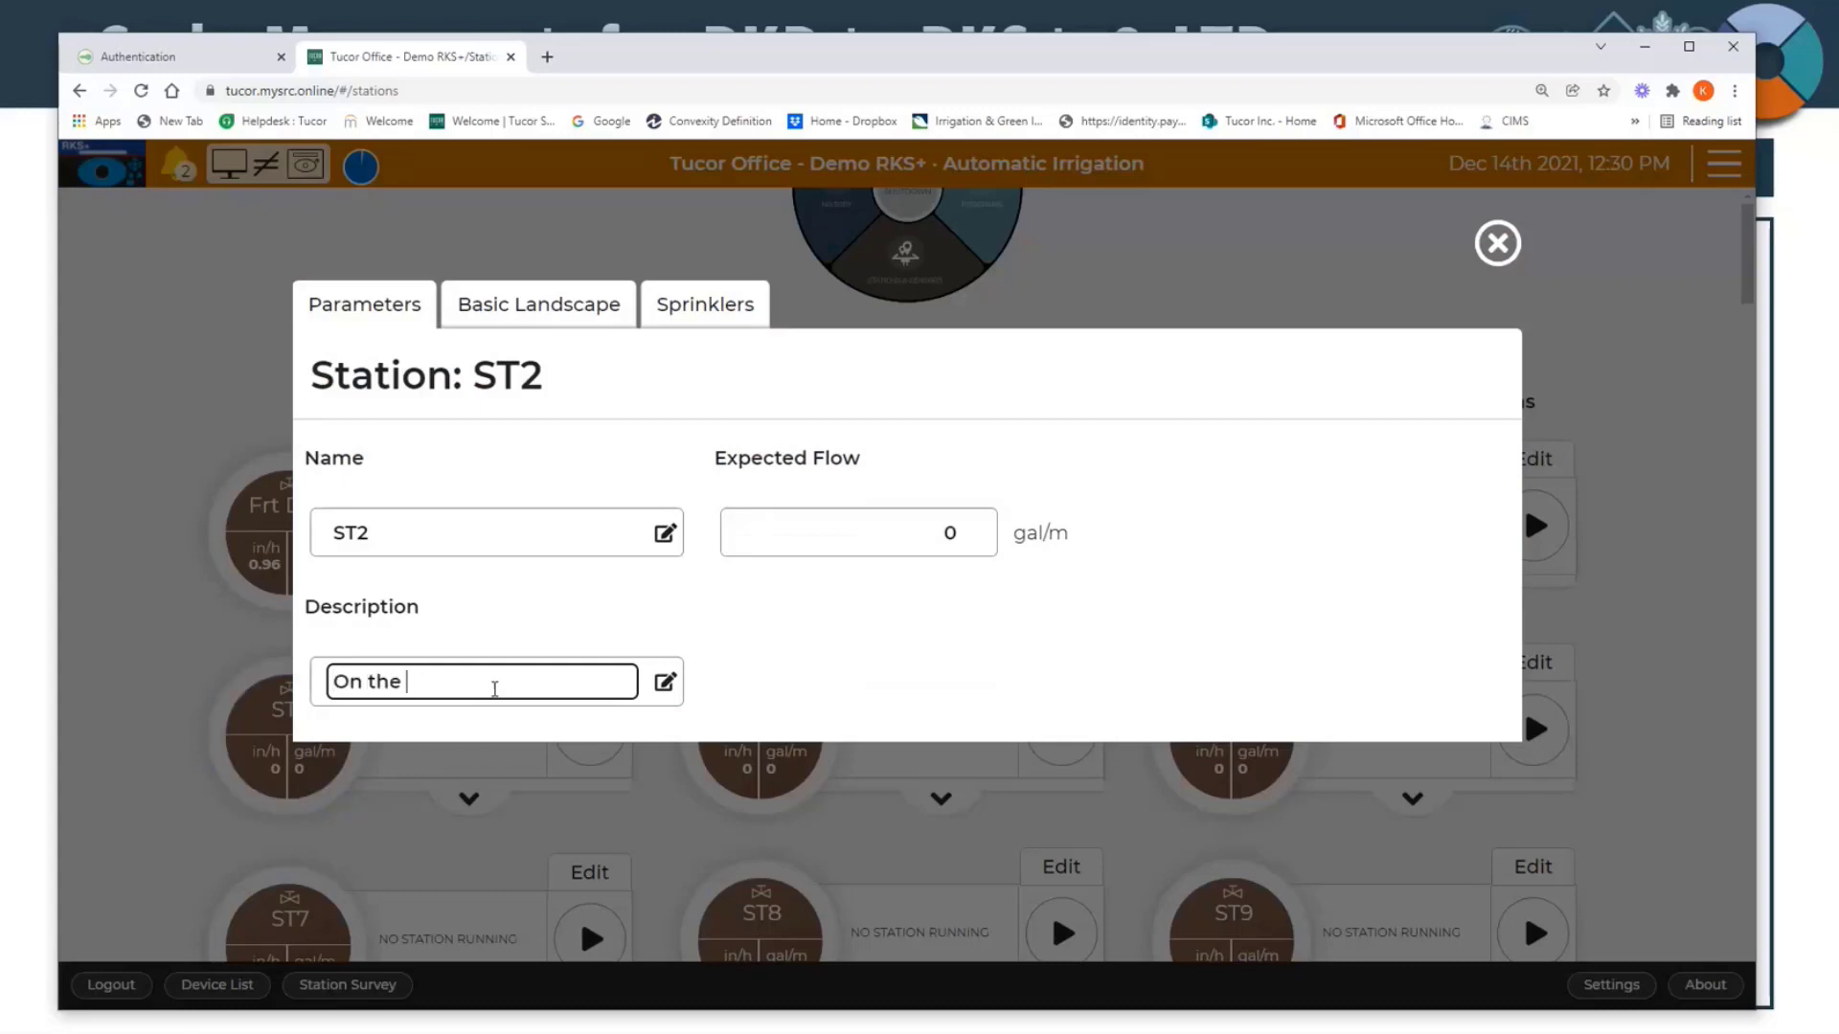
pyautogui.write('row')
pyautogui.click(512, 572)
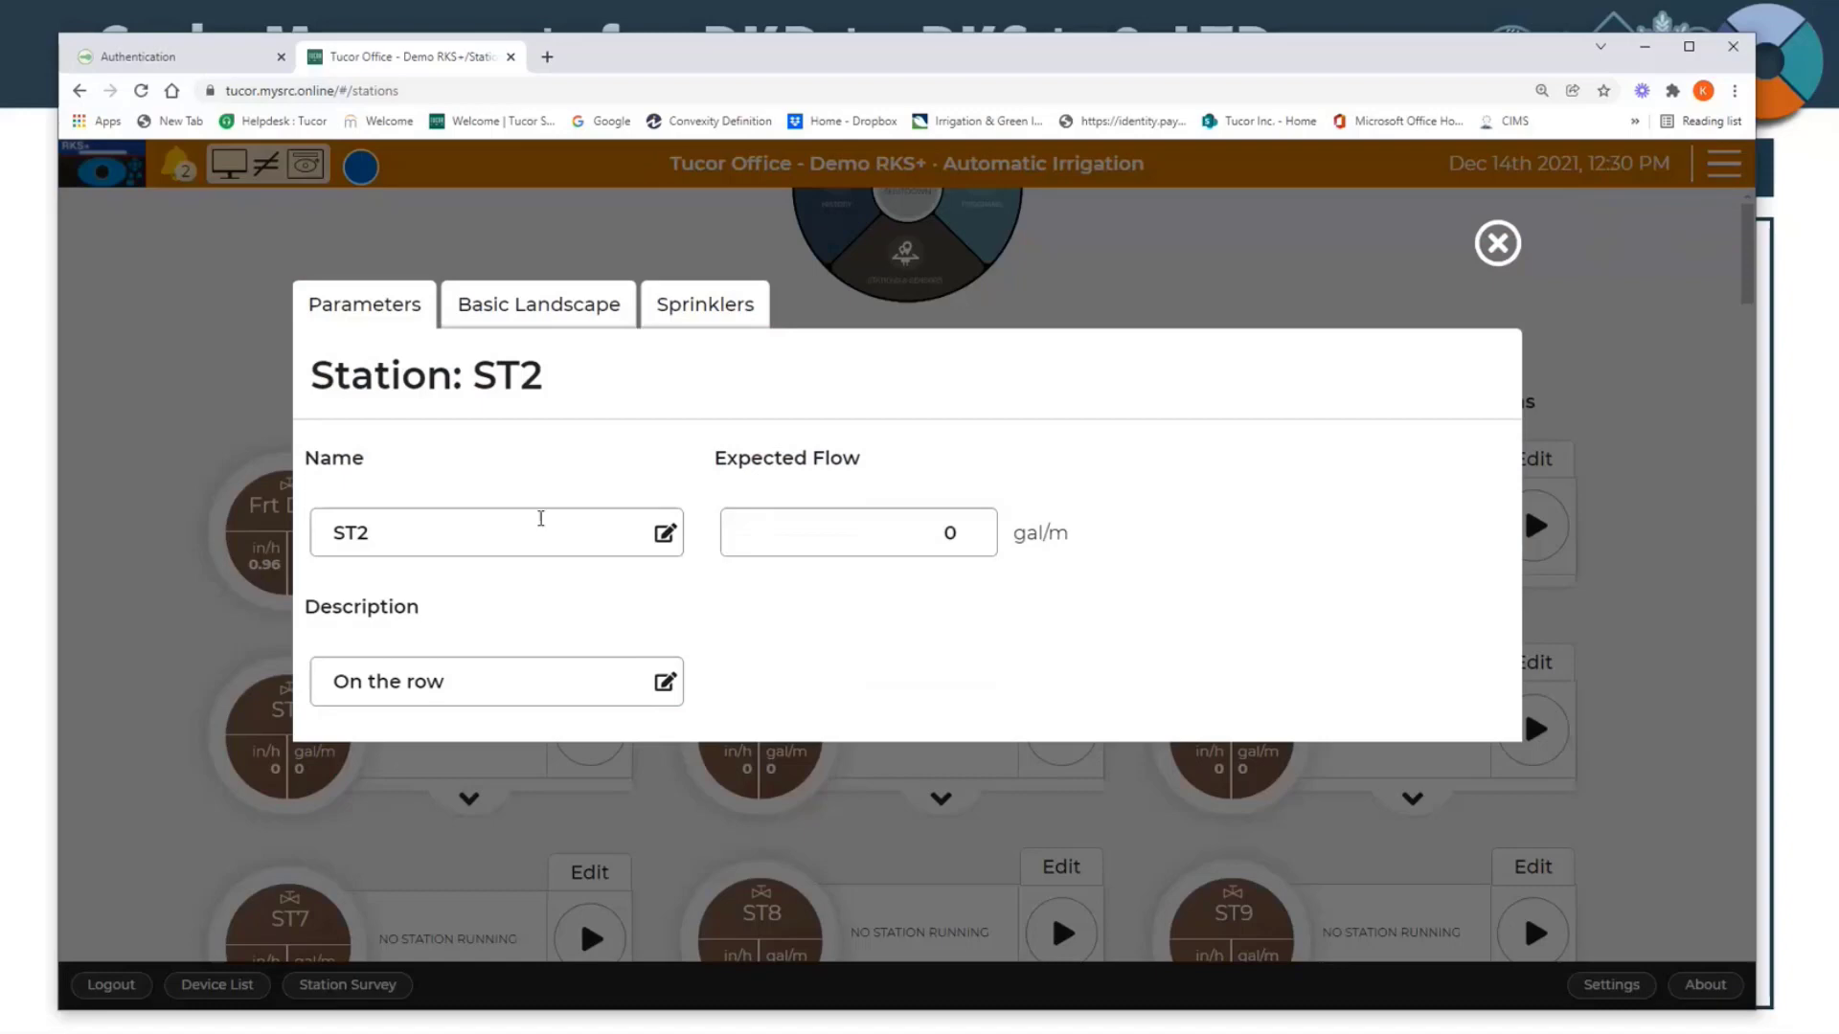
# Step: Rename station ST2 as ST3 in its parameters
pyautogui.click(519, 313)
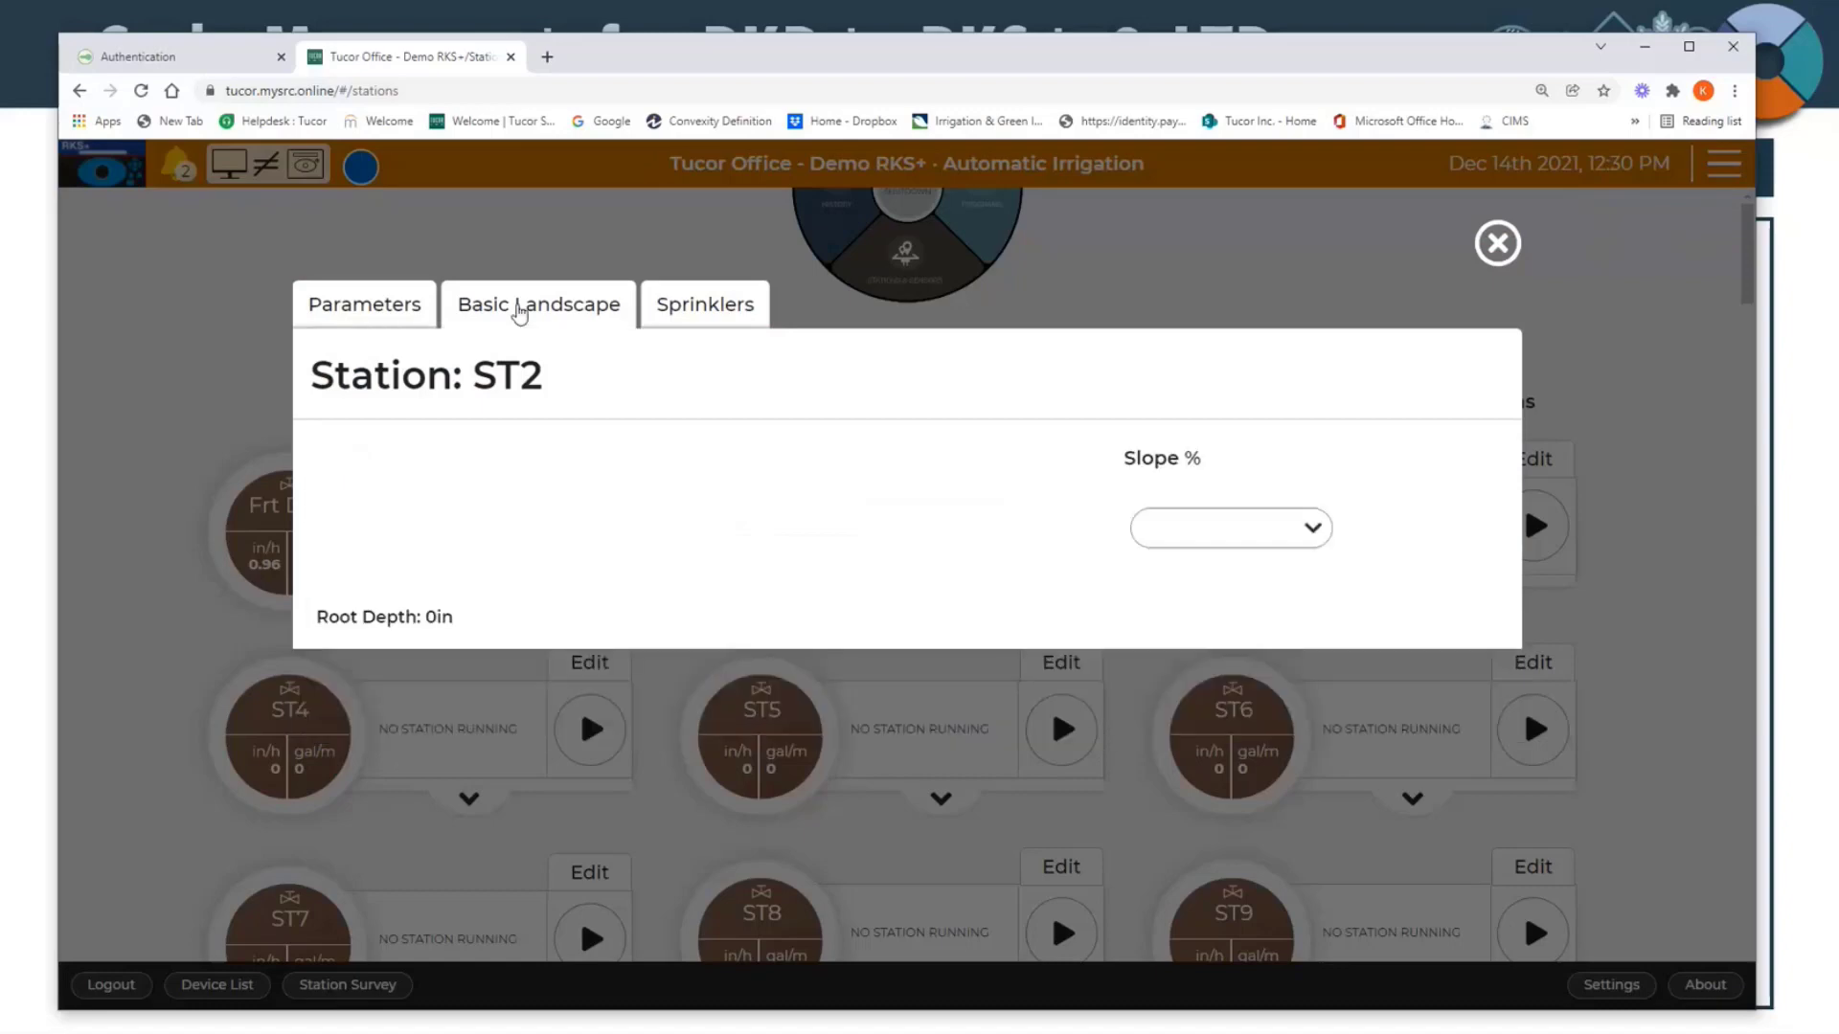
pyautogui.click(398, 305)
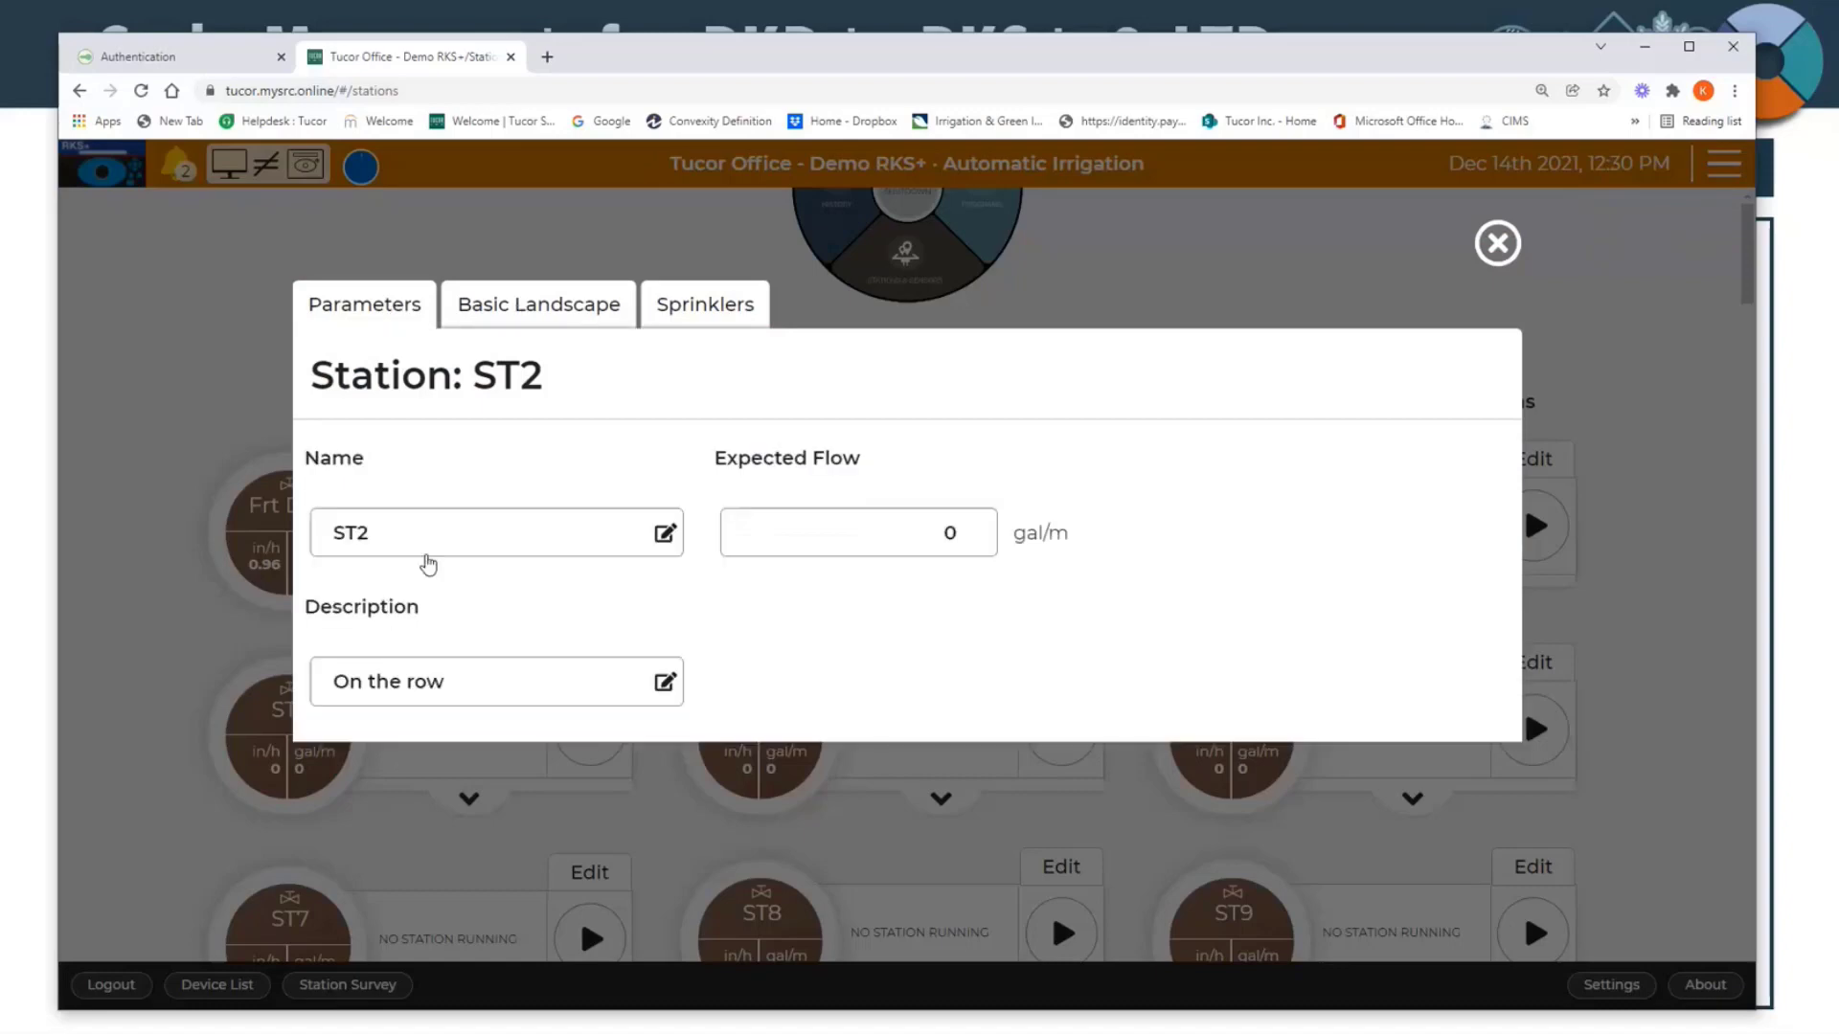
pyautogui.click(409, 529)
pyautogui.press('BackSpace')
pyautogui.write('3')
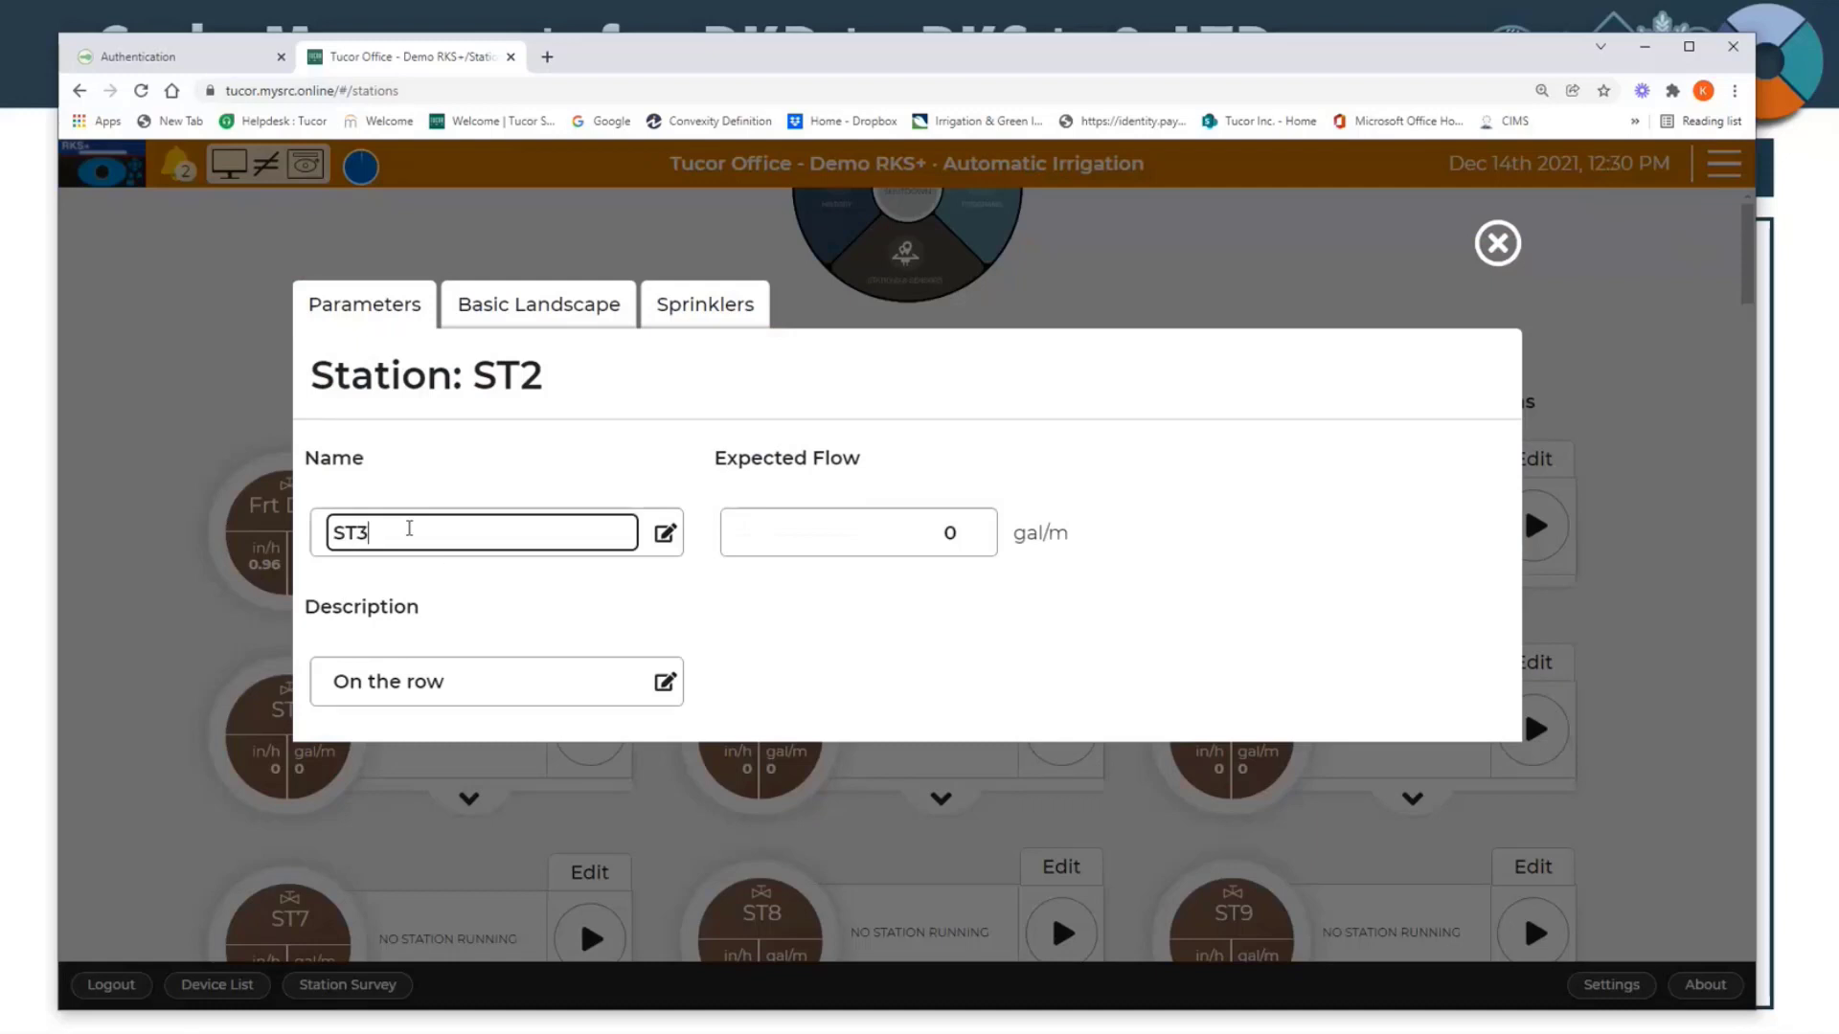
pyautogui.click(1154, 471)
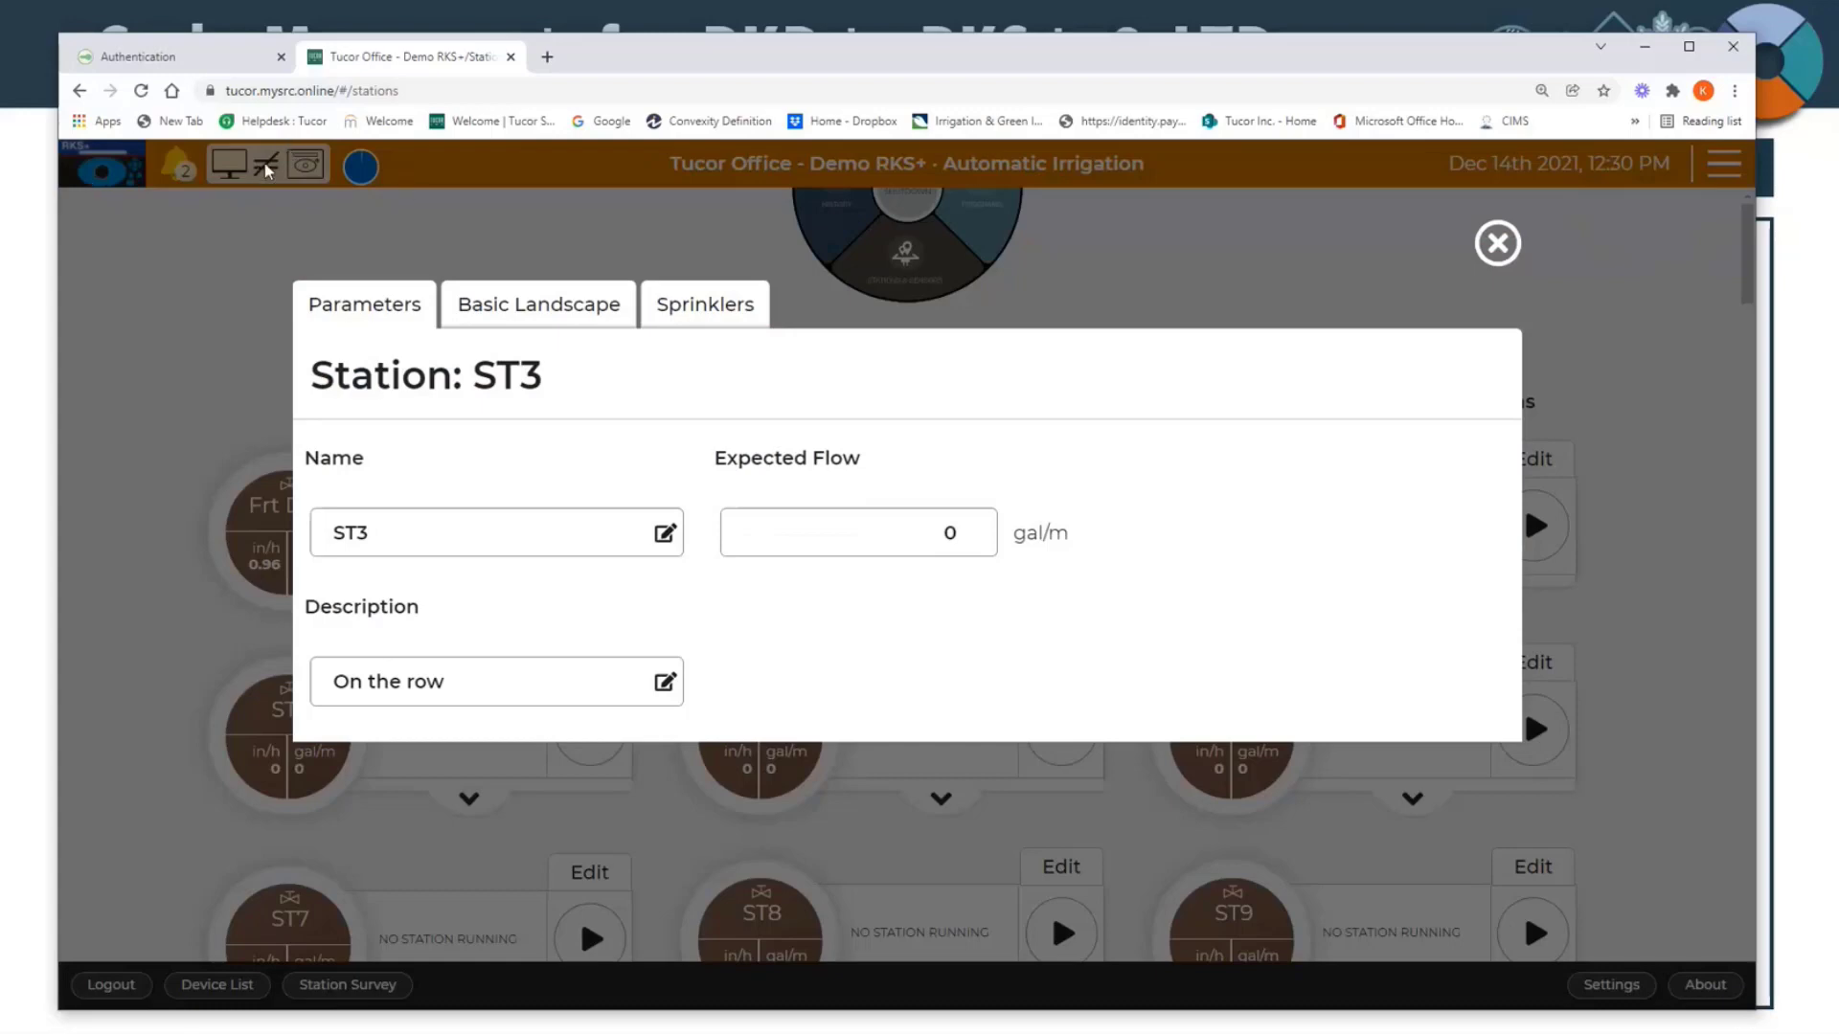
# Step: Review the station's Expected Flow, Basic Landscape and Sprinklers settings, then close the station editor
pyautogui.click(957, 532)
pyautogui.click(824, 423)
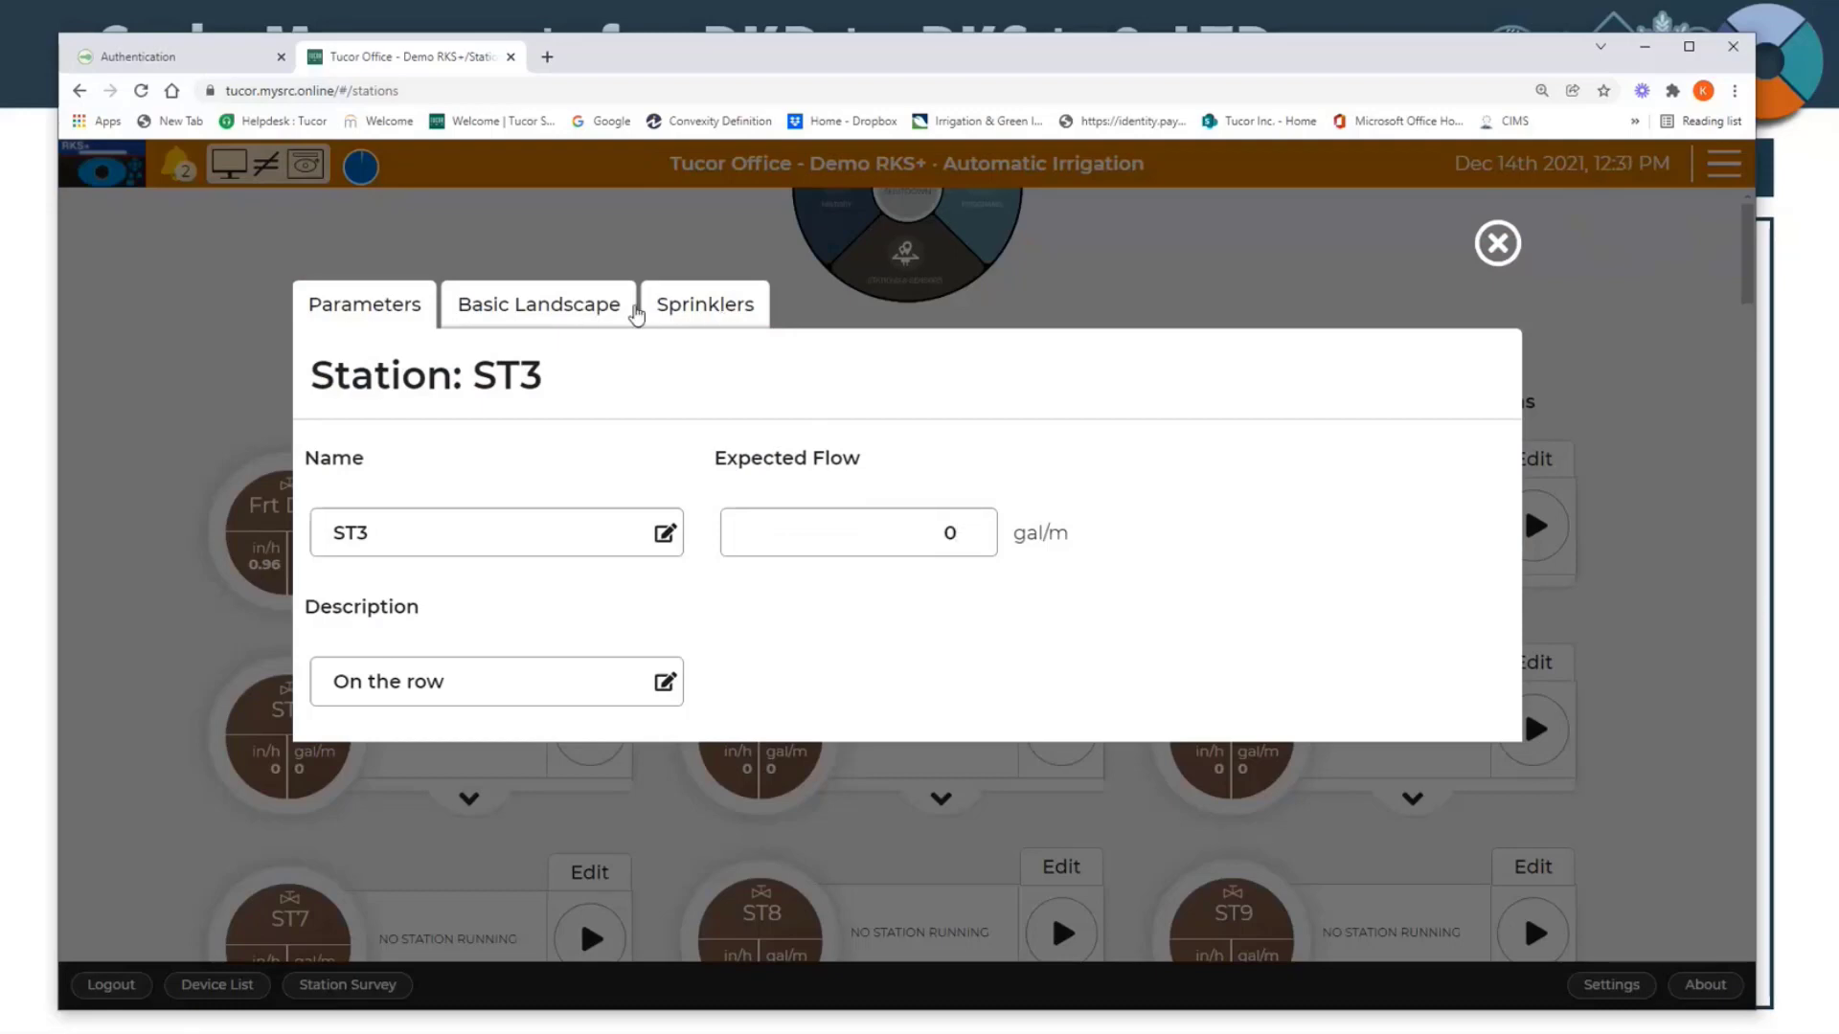
pyautogui.click(563, 318)
pyautogui.click(698, 314)
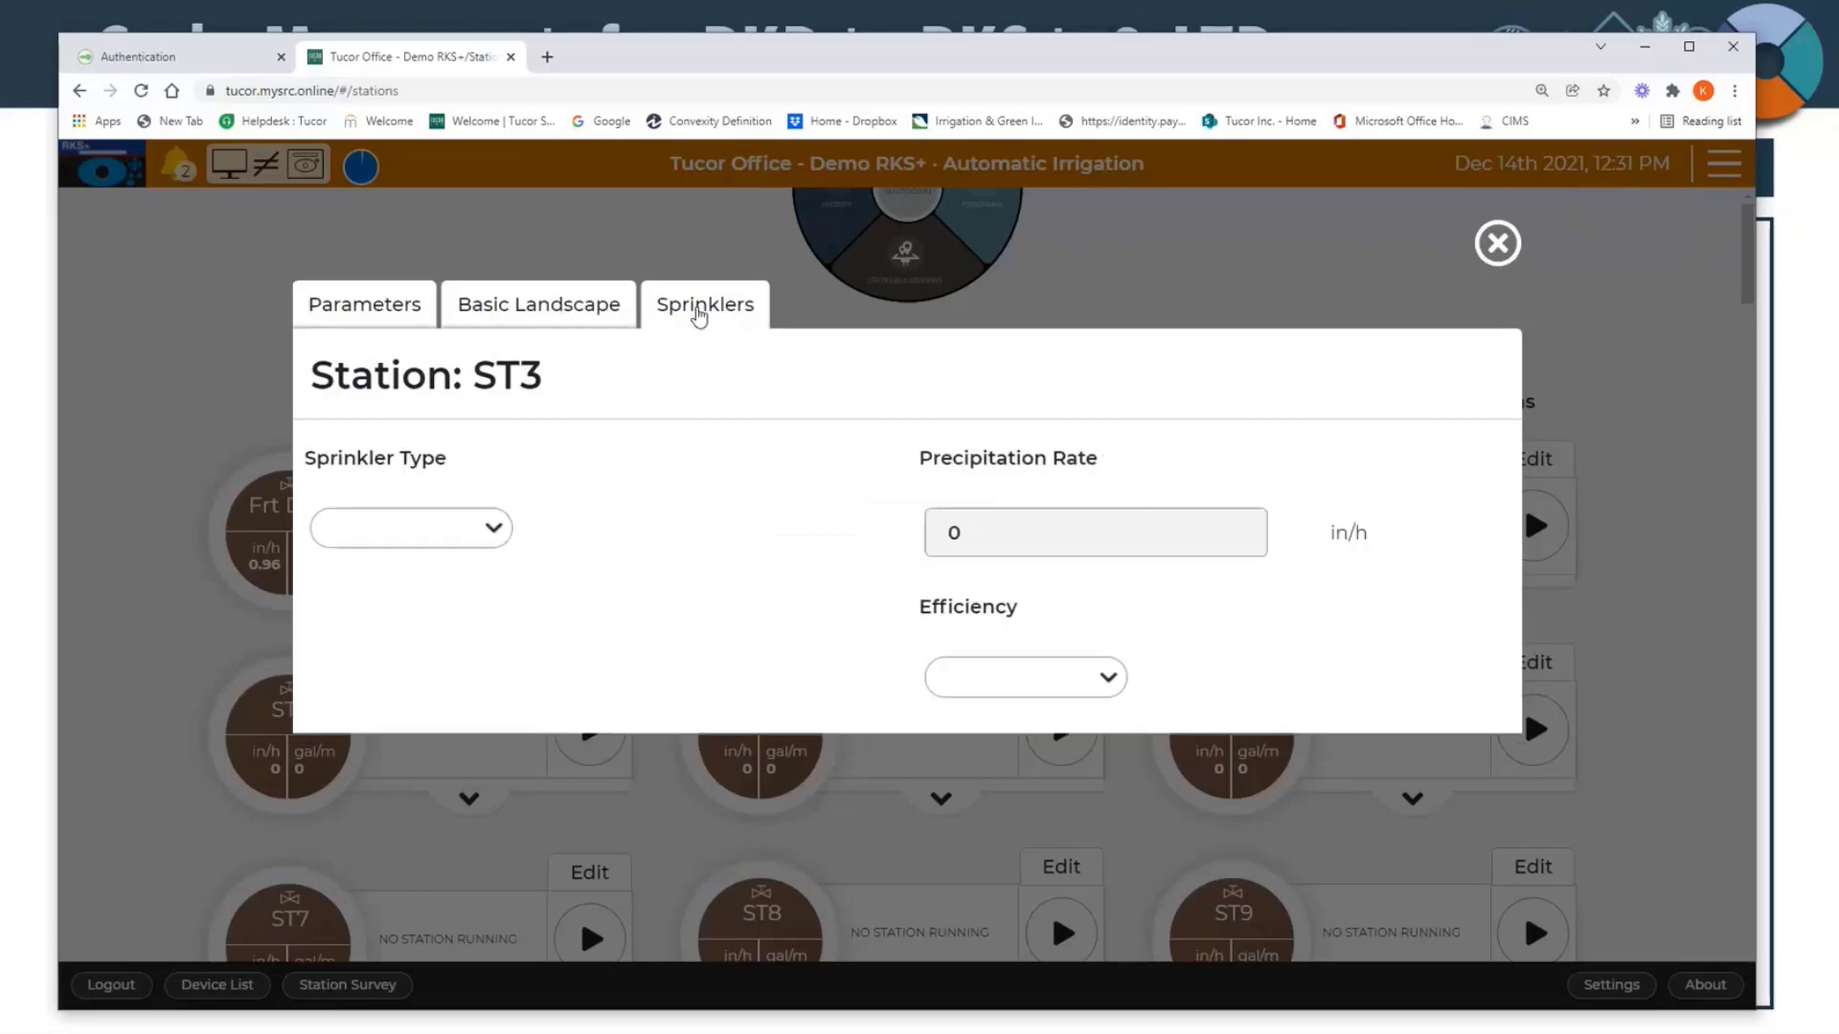
pyautogui.click(565, 314)
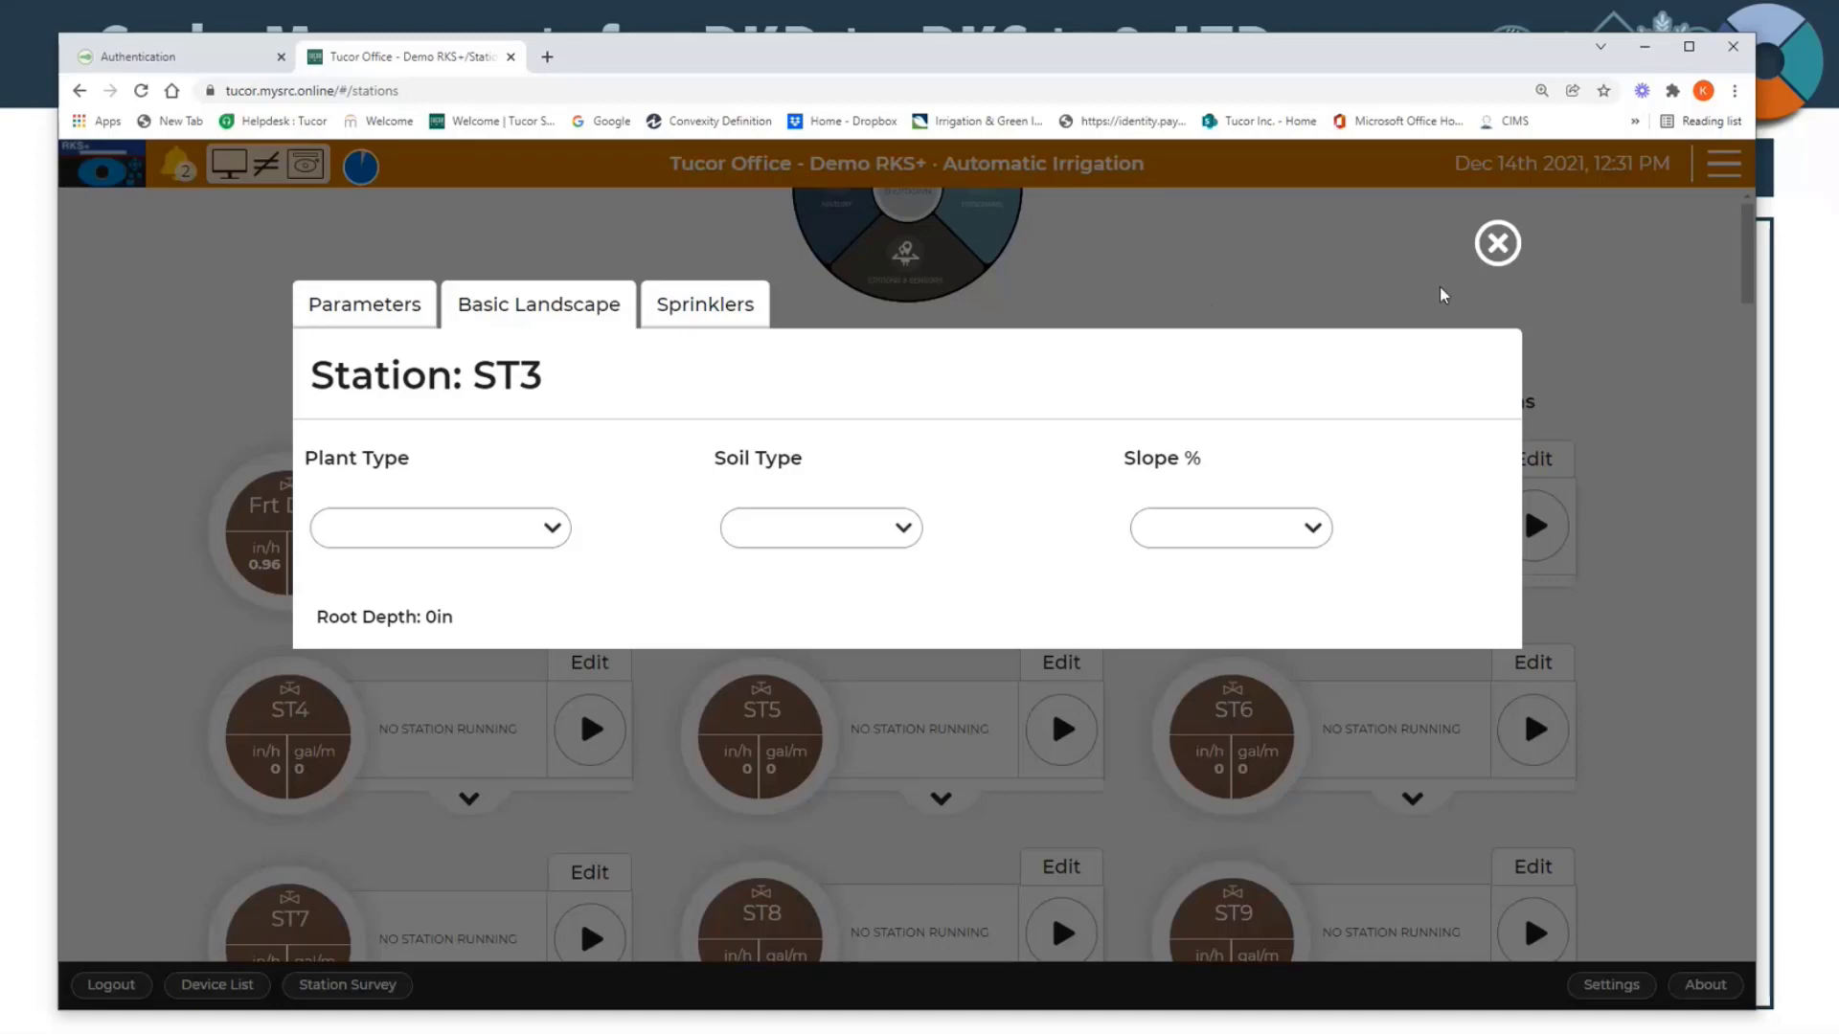
pyautogui.click(1495, 242)
# Step: Return to the home wheel, go to Programs, and look through the program list
pyautogui.click(895, 279)
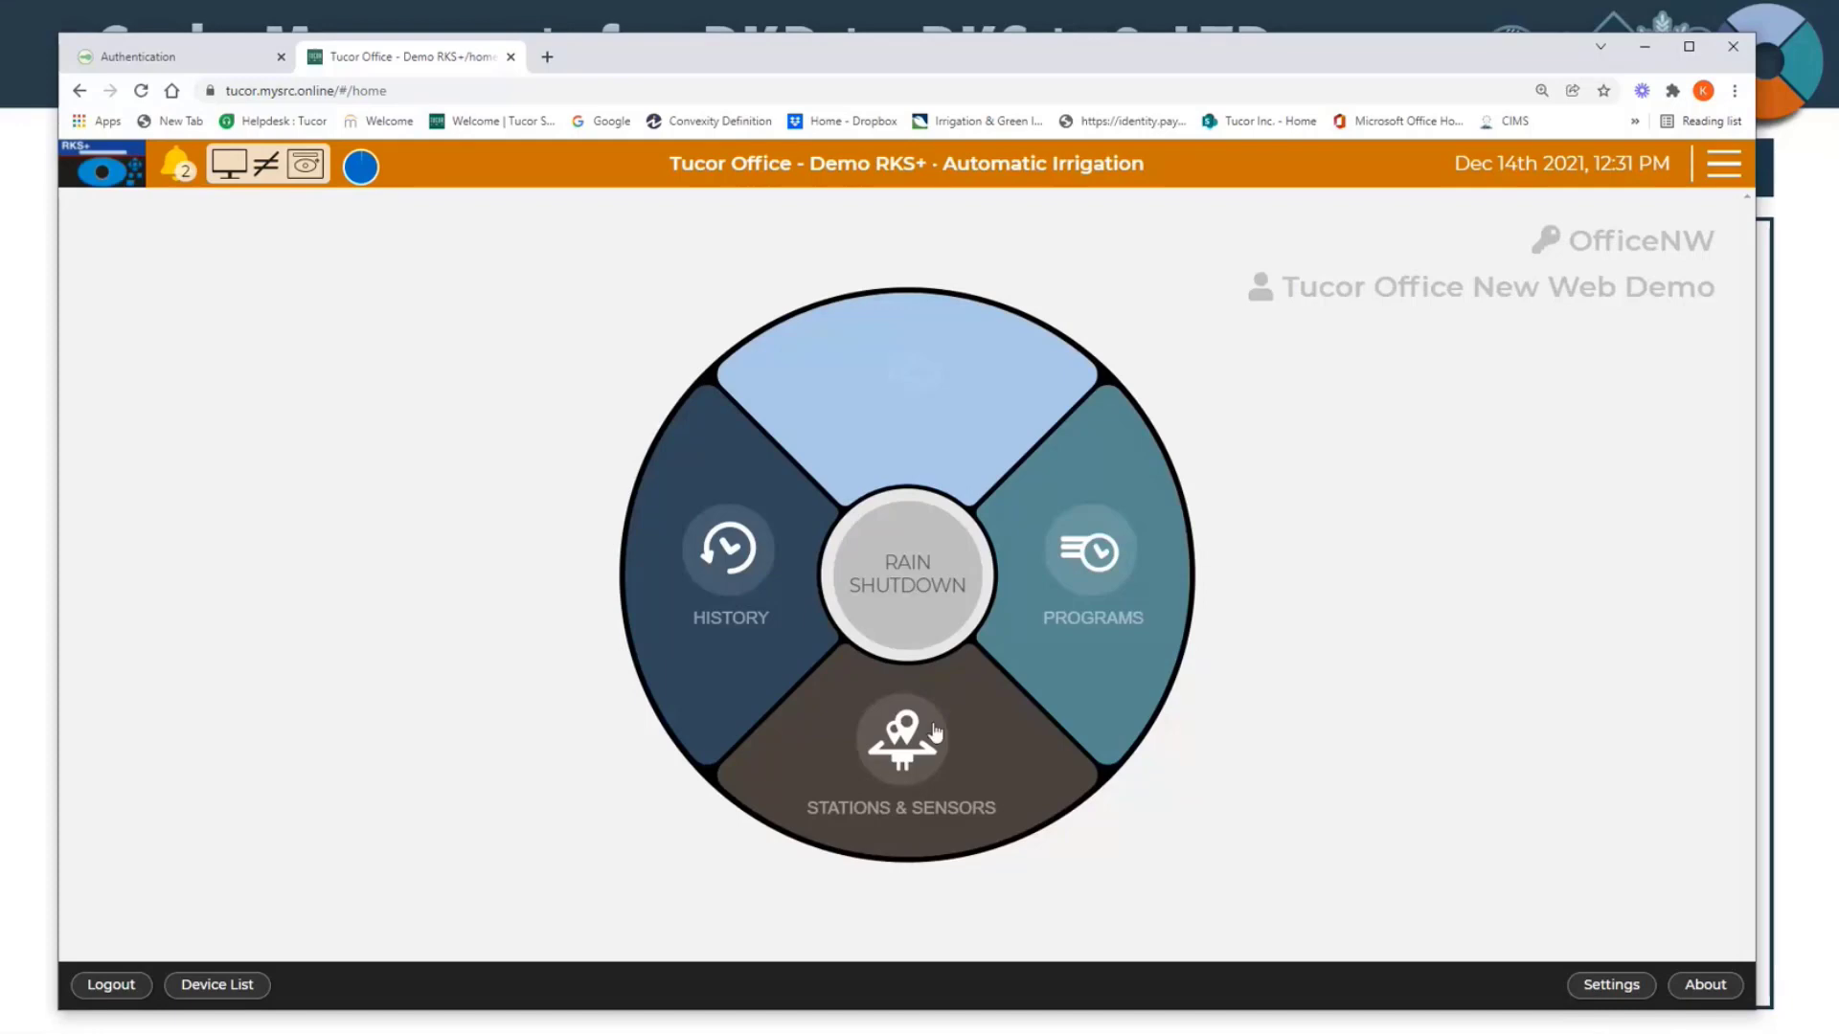
pyautogui.click(1080, 636)
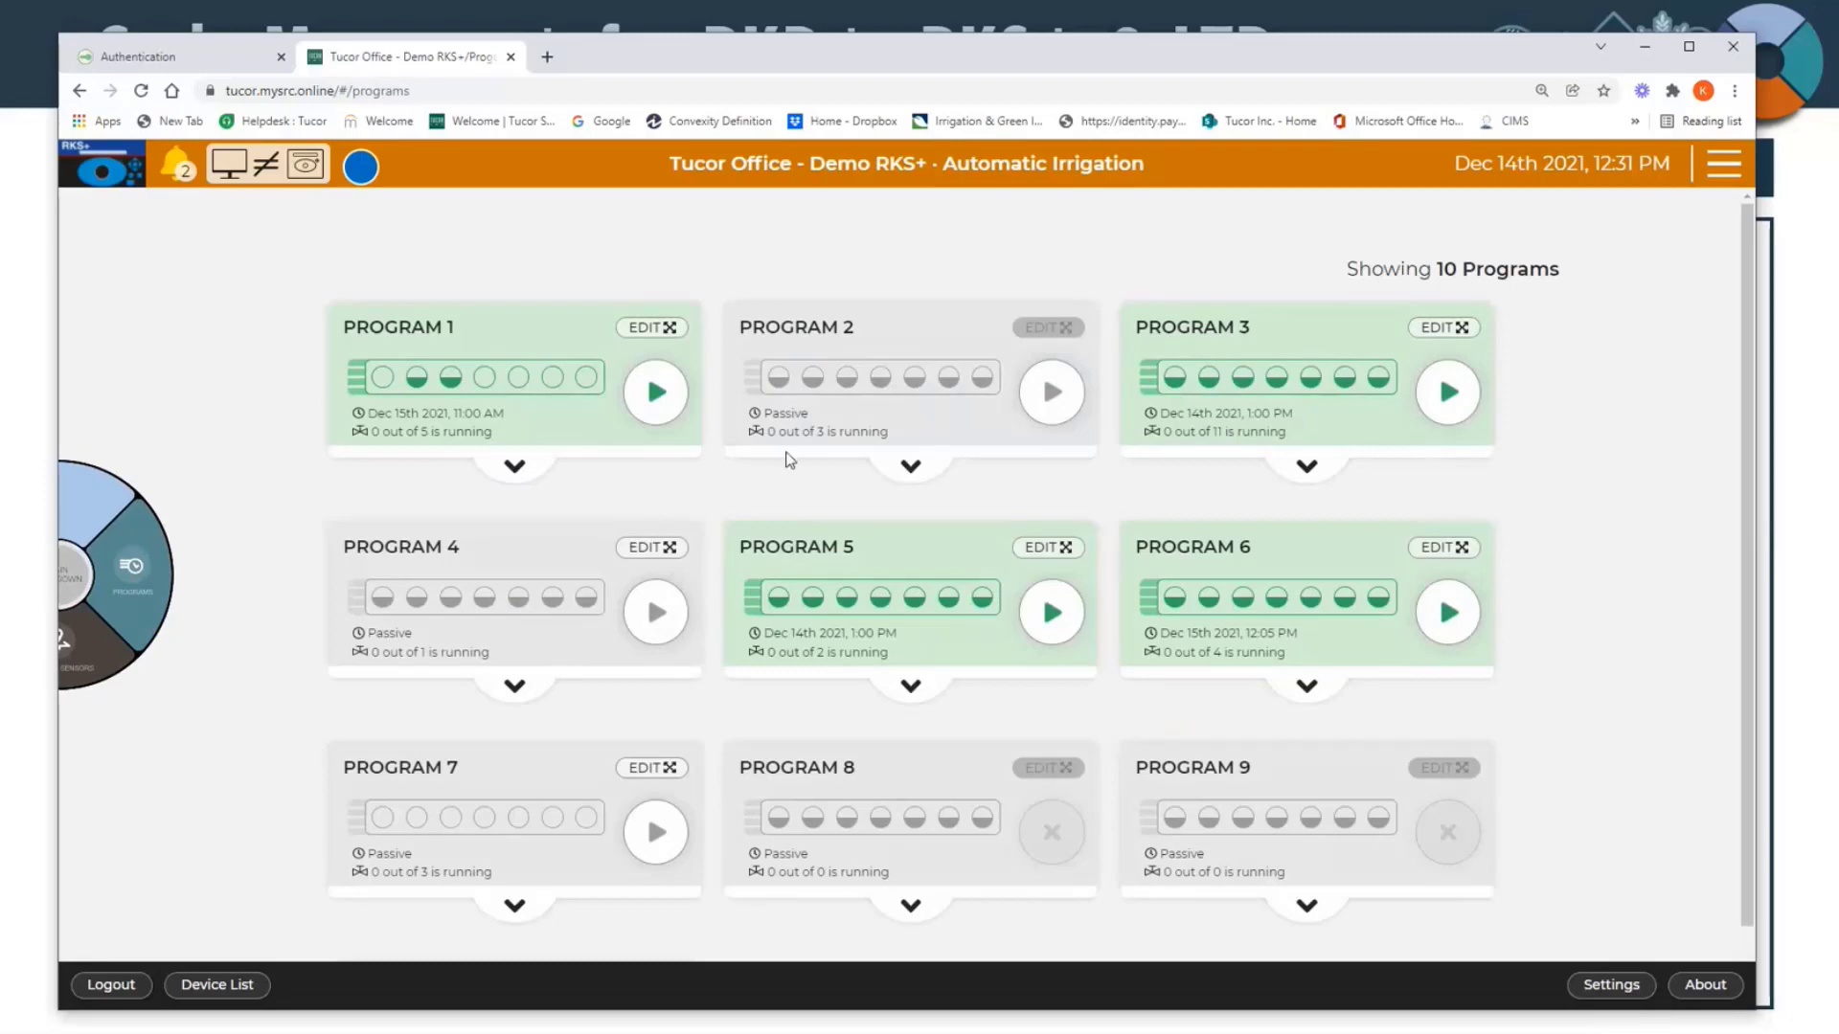
pyautogui.scroll(-2, 785, 460)
pyautogui.scroll(-2, 784, 815)
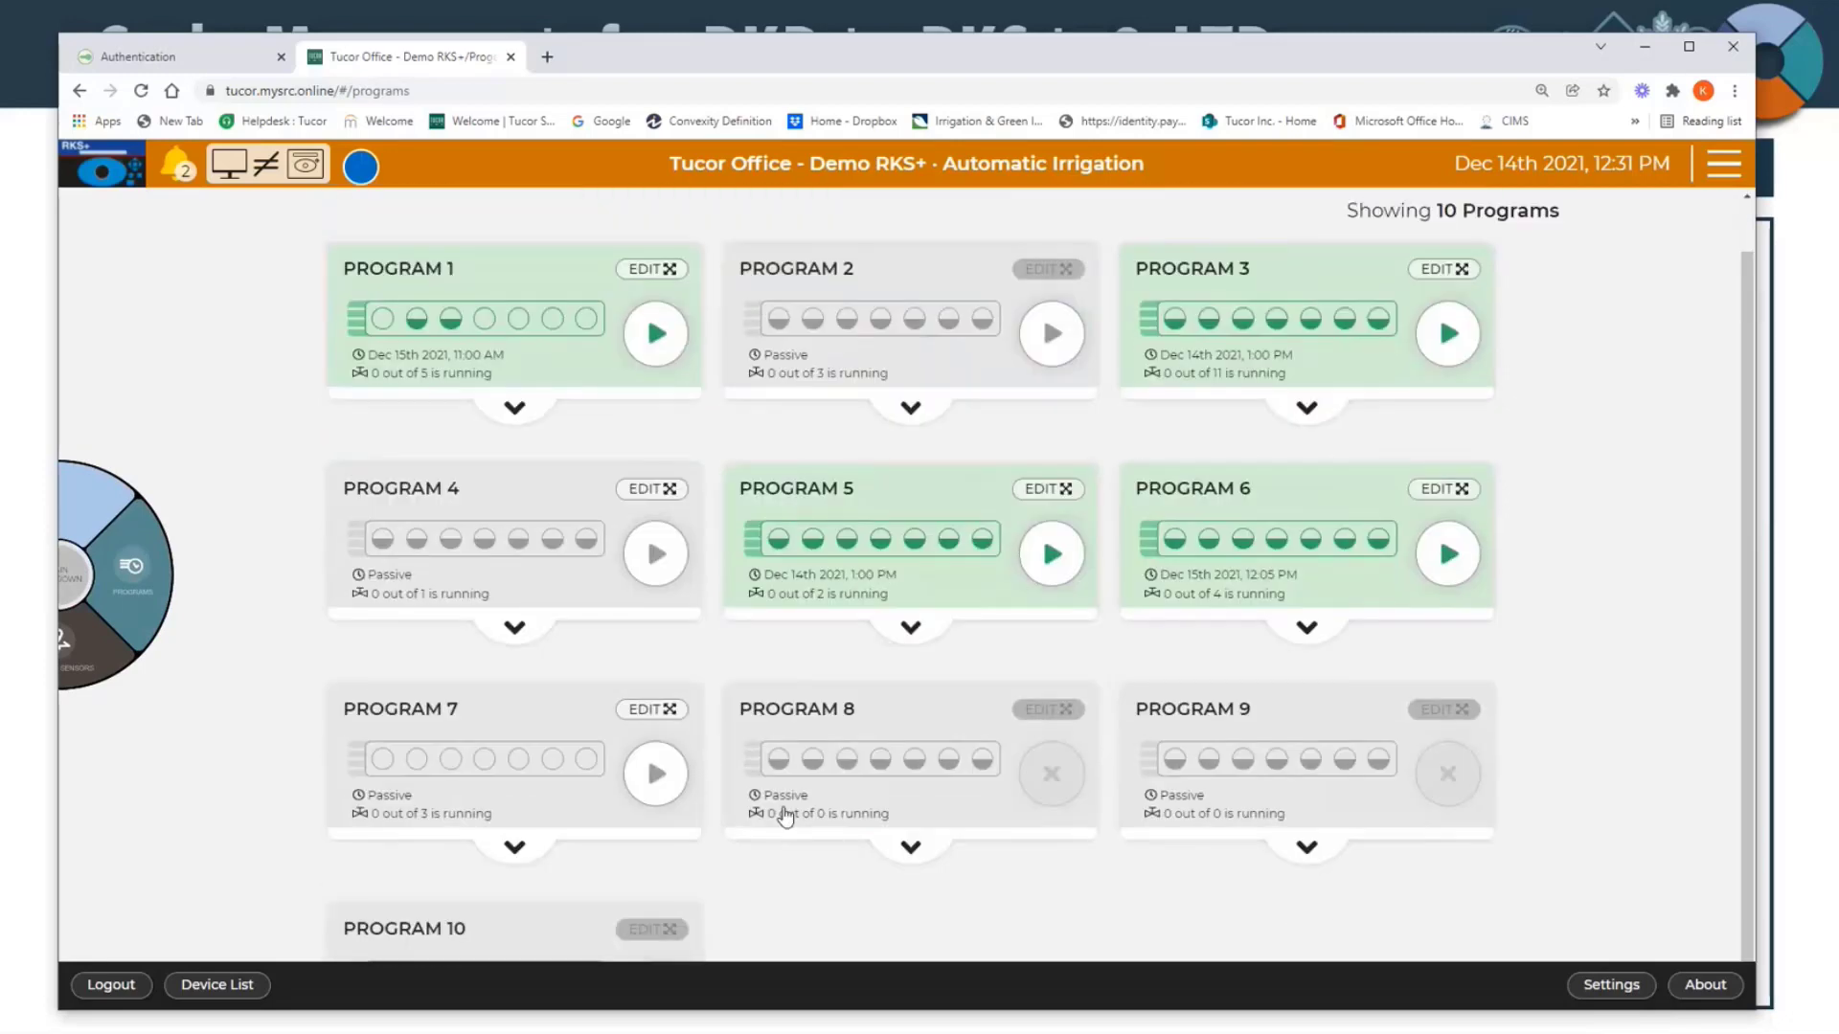
pyautogui.scroll(2, 783, 815)
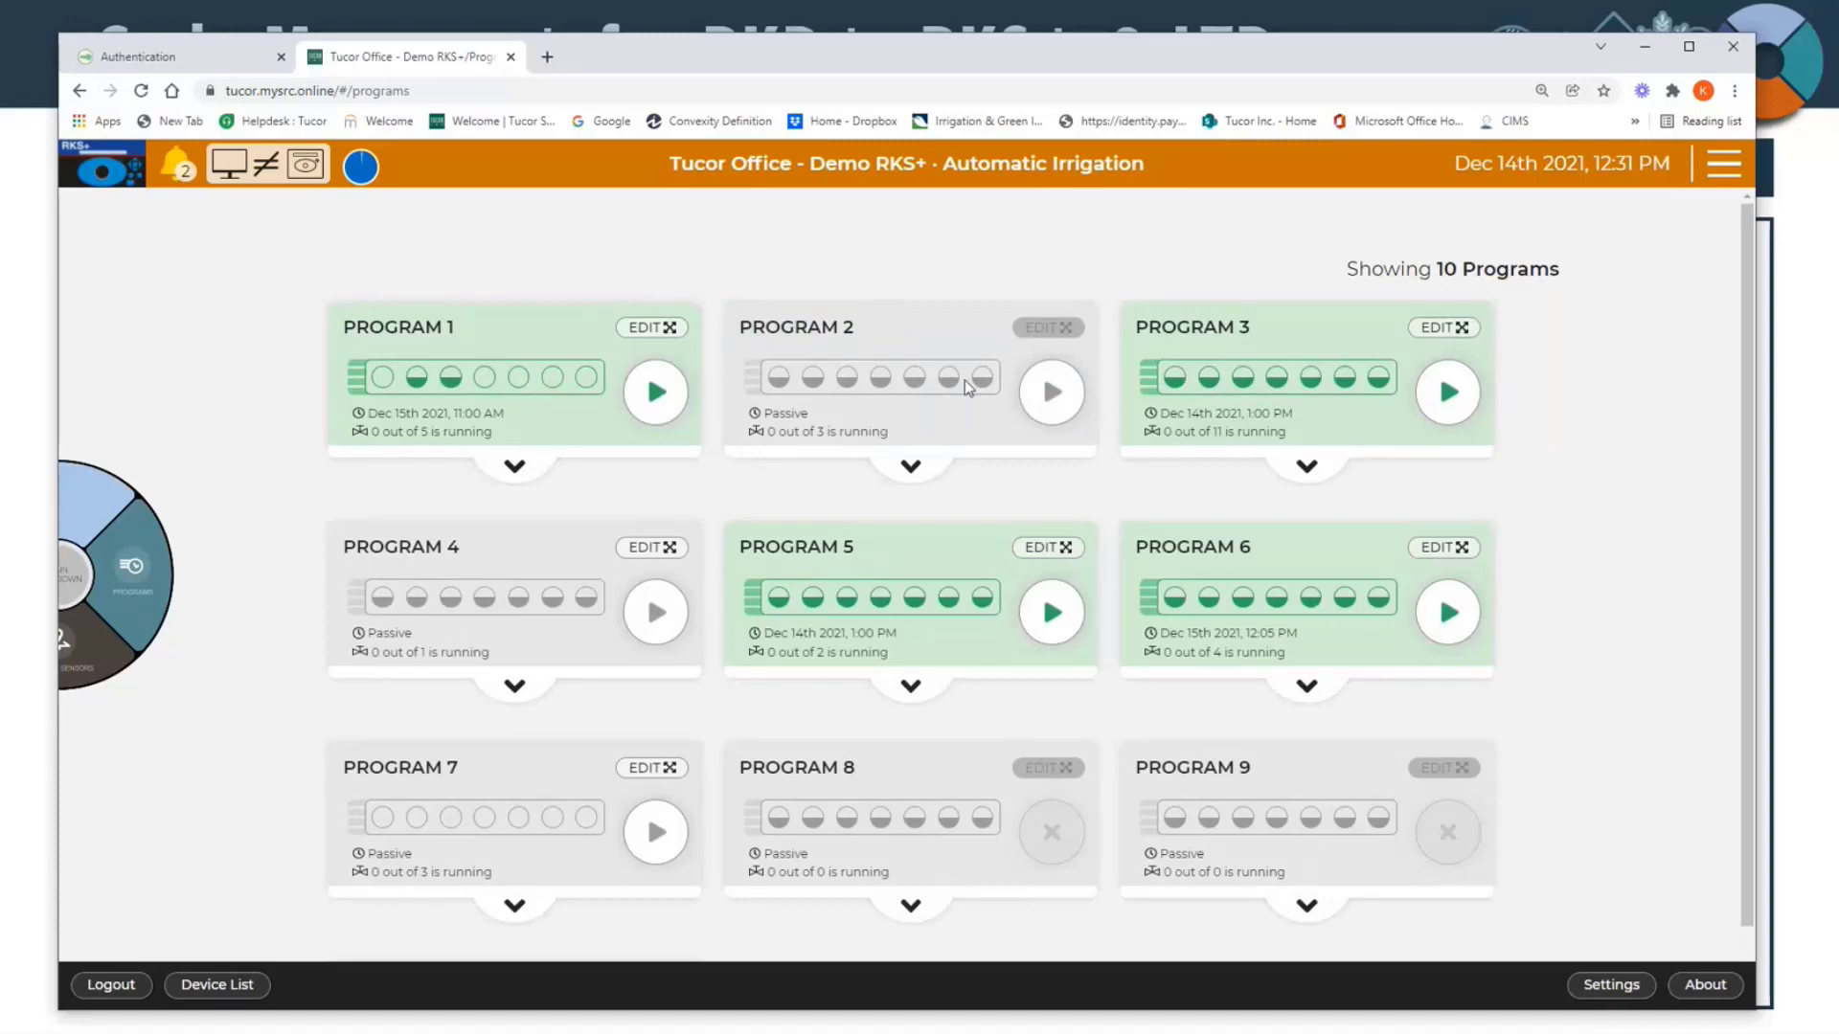
# Step: Examine the greyed-out Edit options on Programs 2, 10 and 8 to find out why editing is unavailable
pyautogui.scroll(-1, 966, 390)
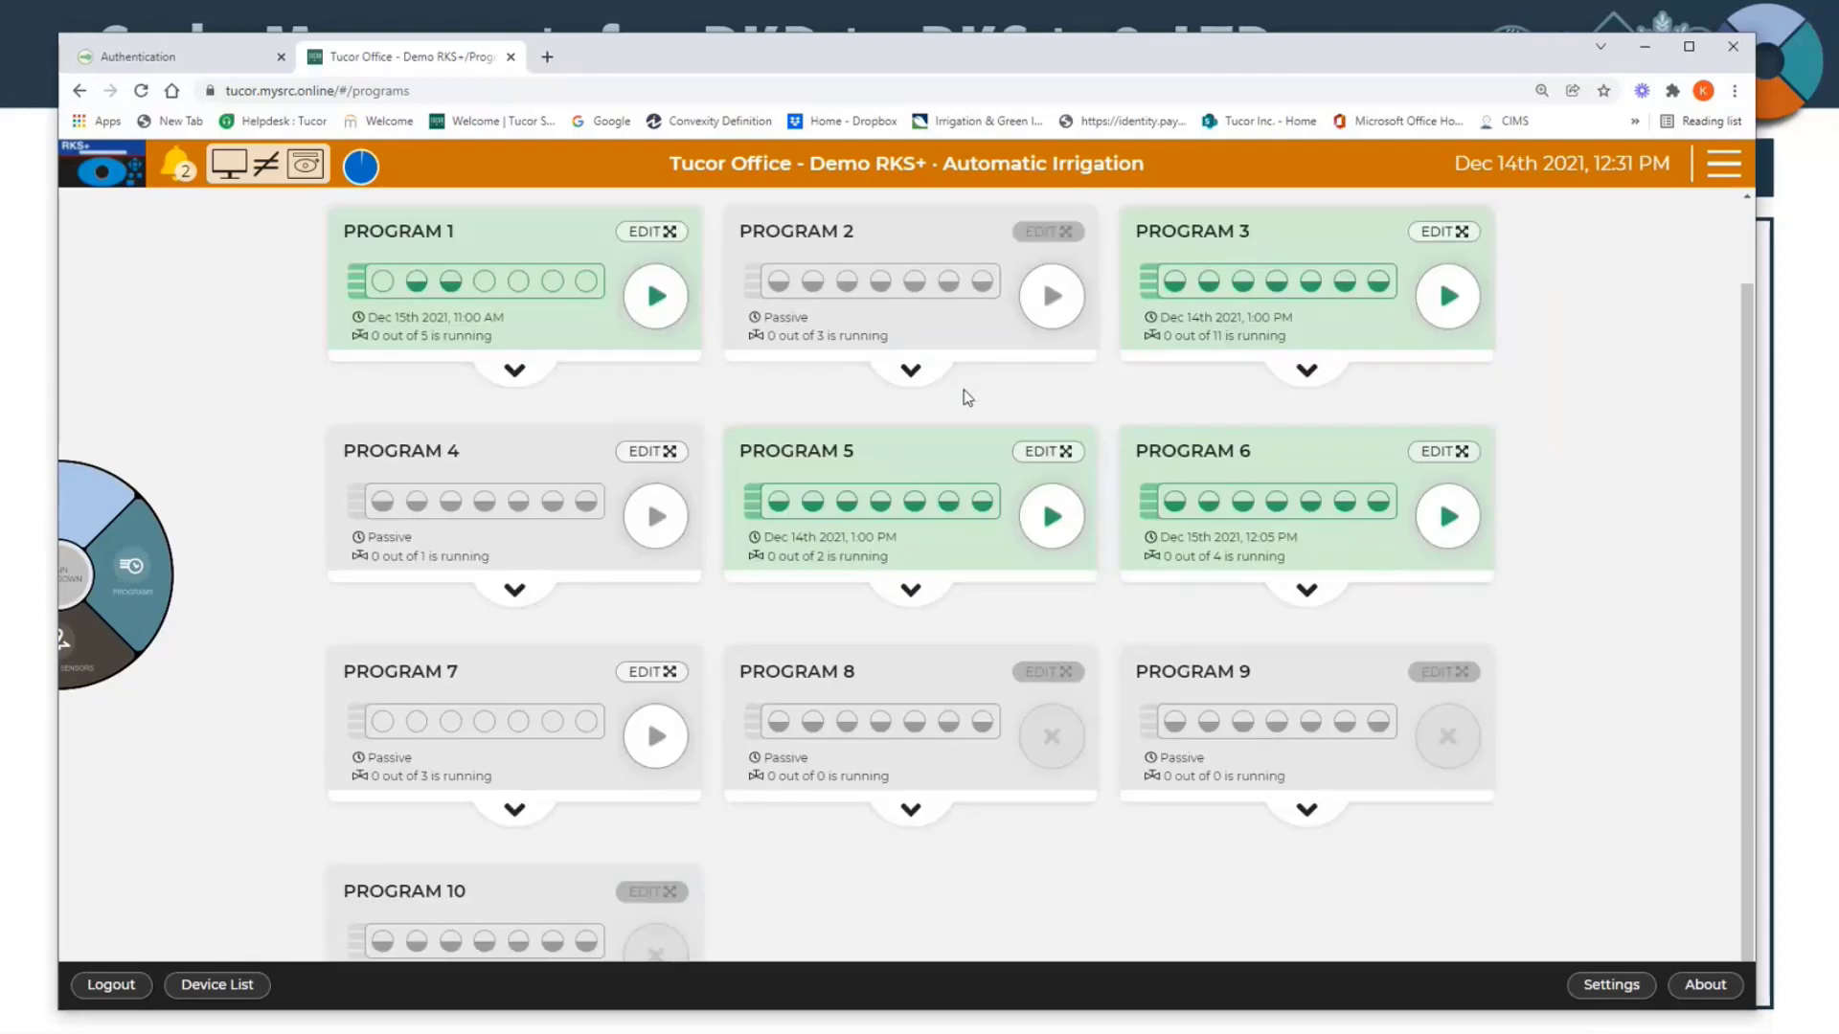
pyautogui.scroll(1, 967, 397)
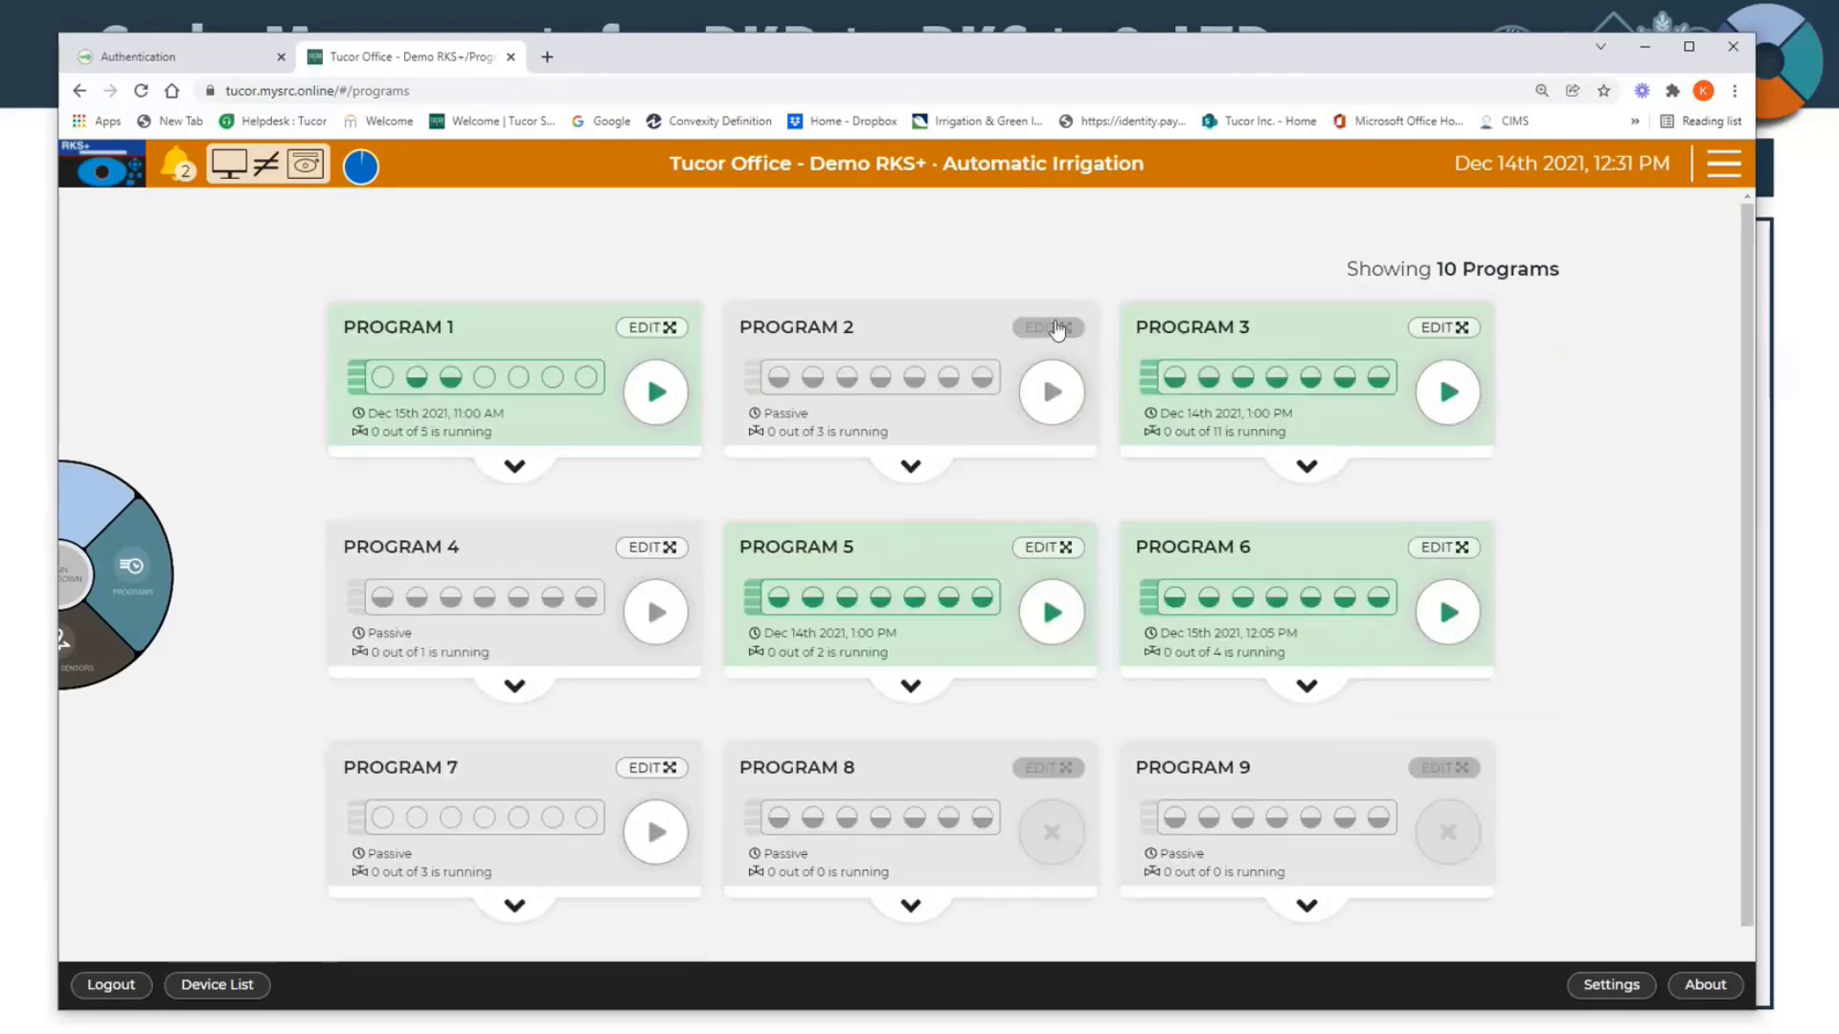
pyautogui.scroll(-2, 1049, 778)
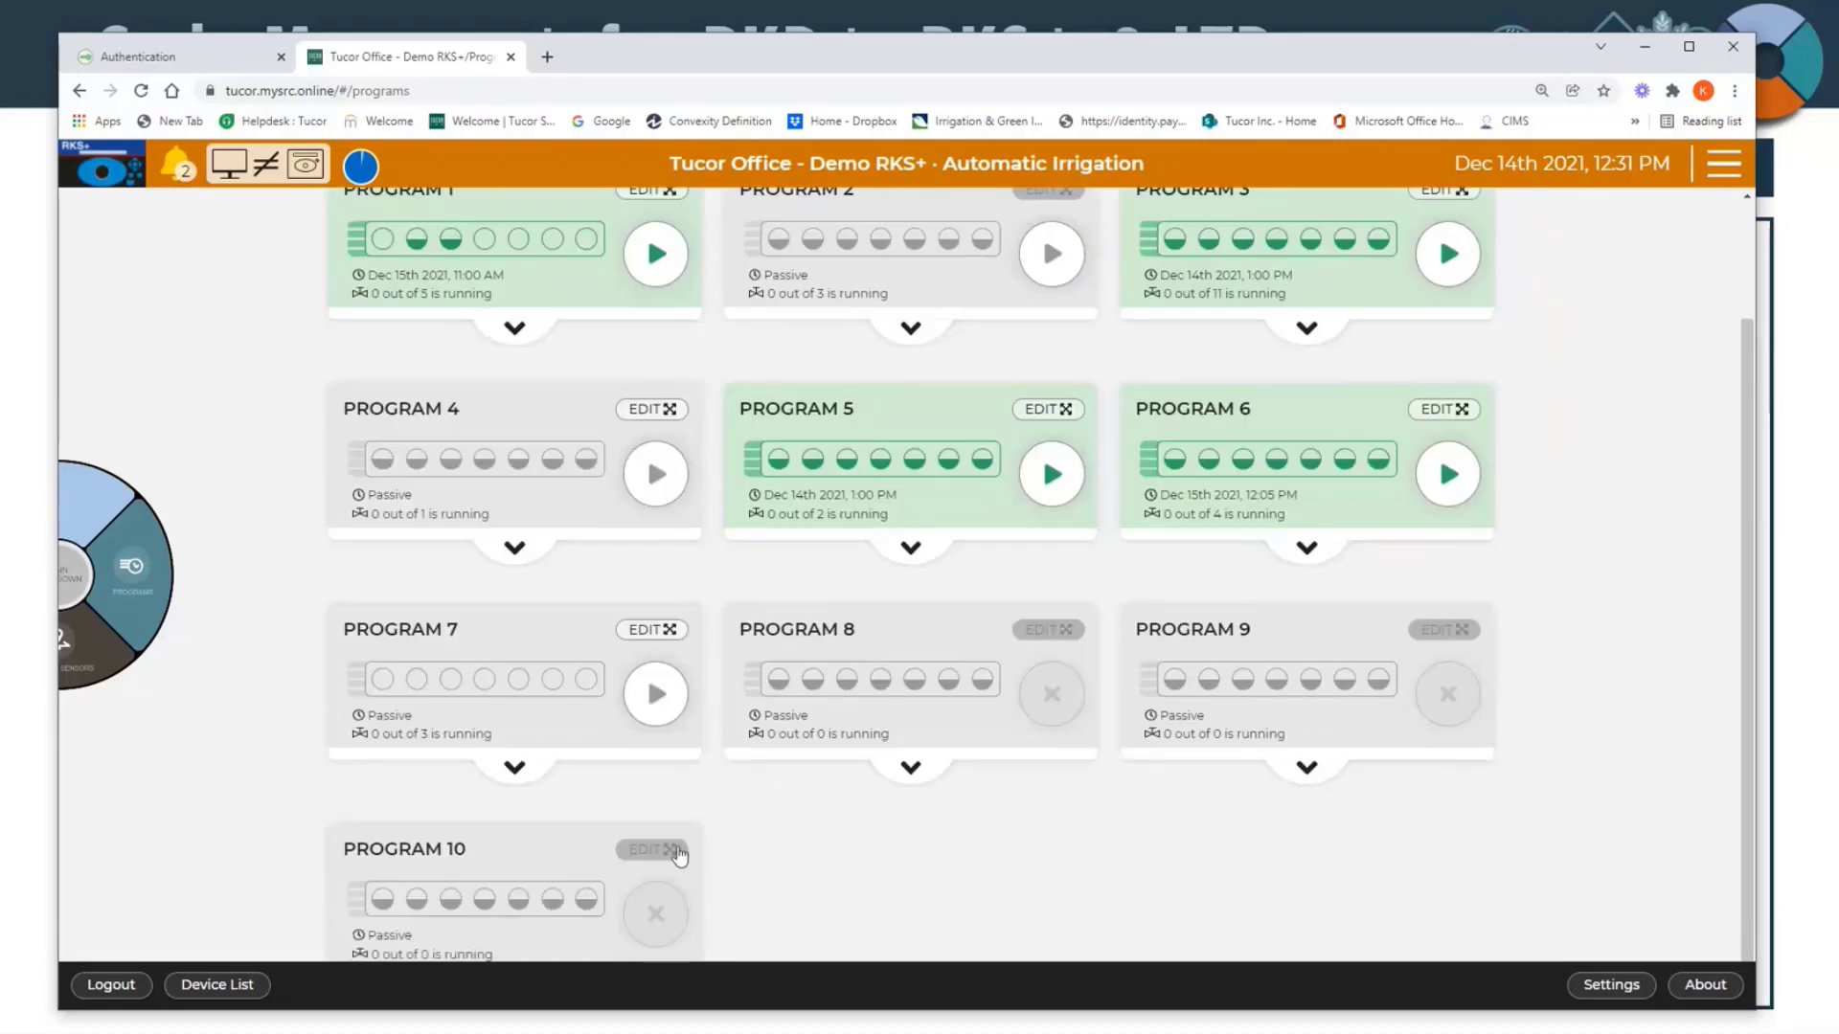
pyautogui.moveTo(679, 855)
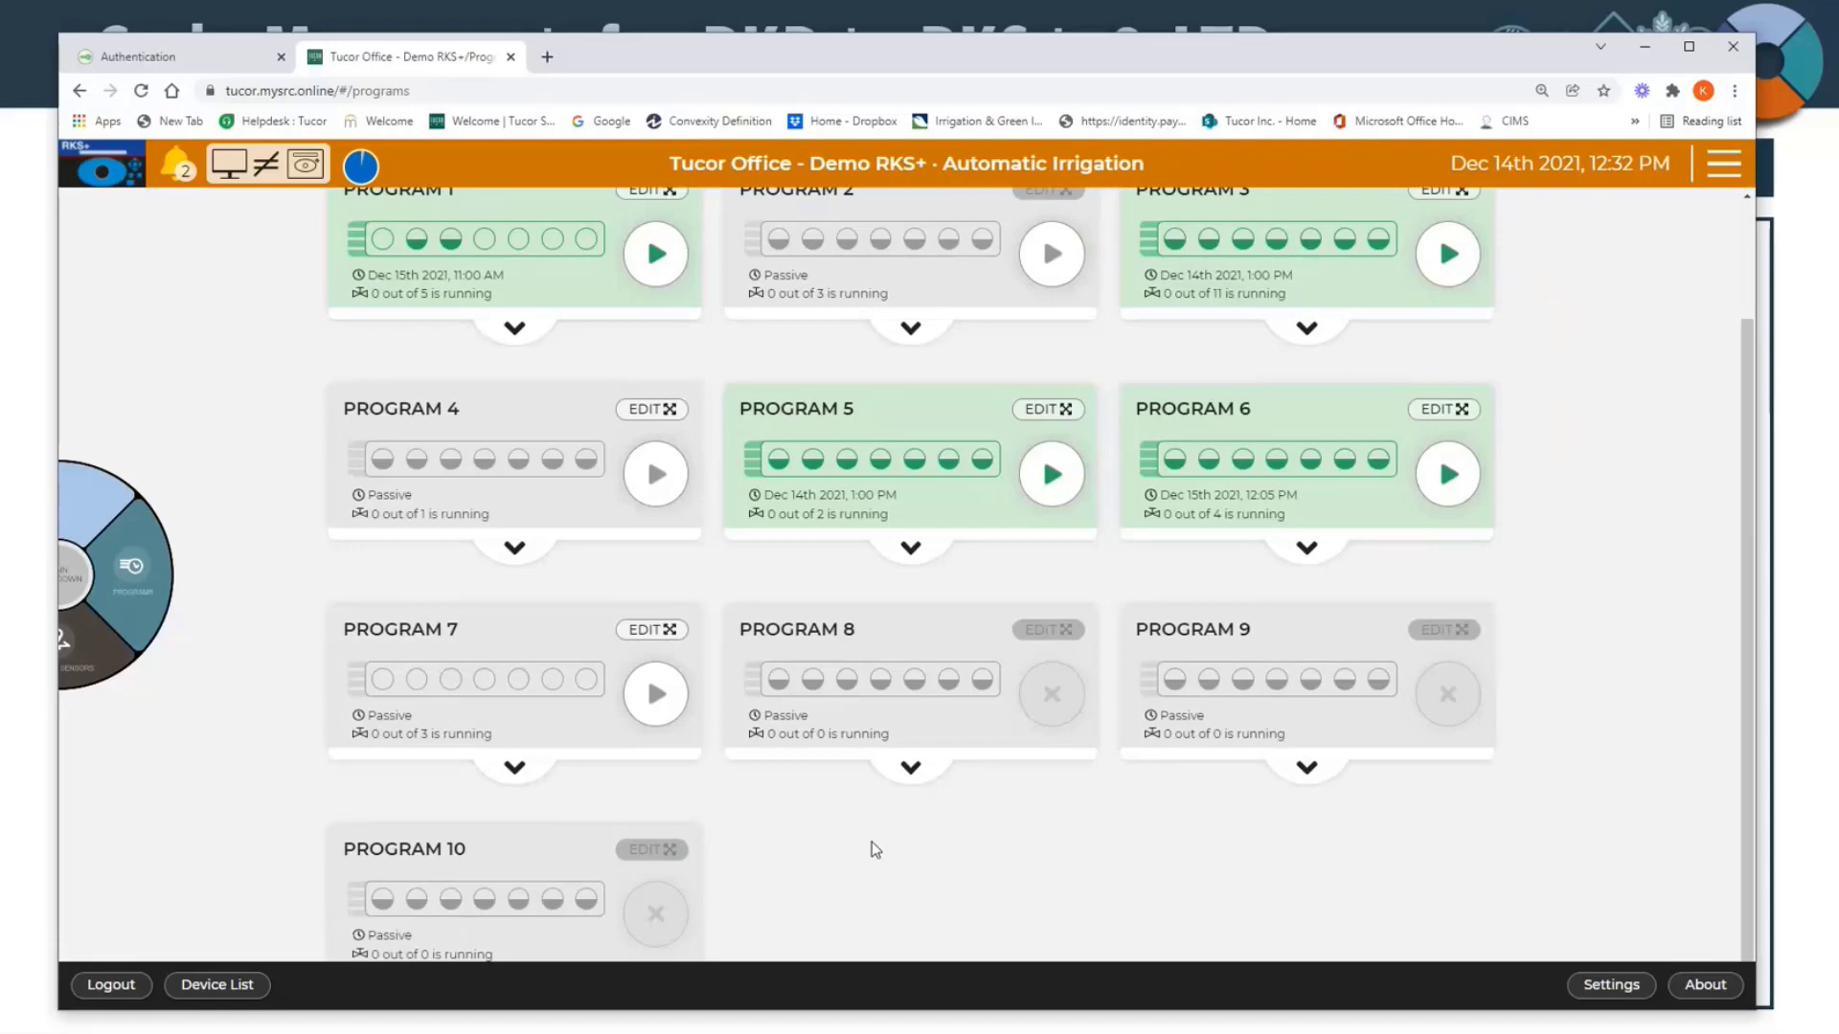
pyautogui.scroll(1, 874, 850)
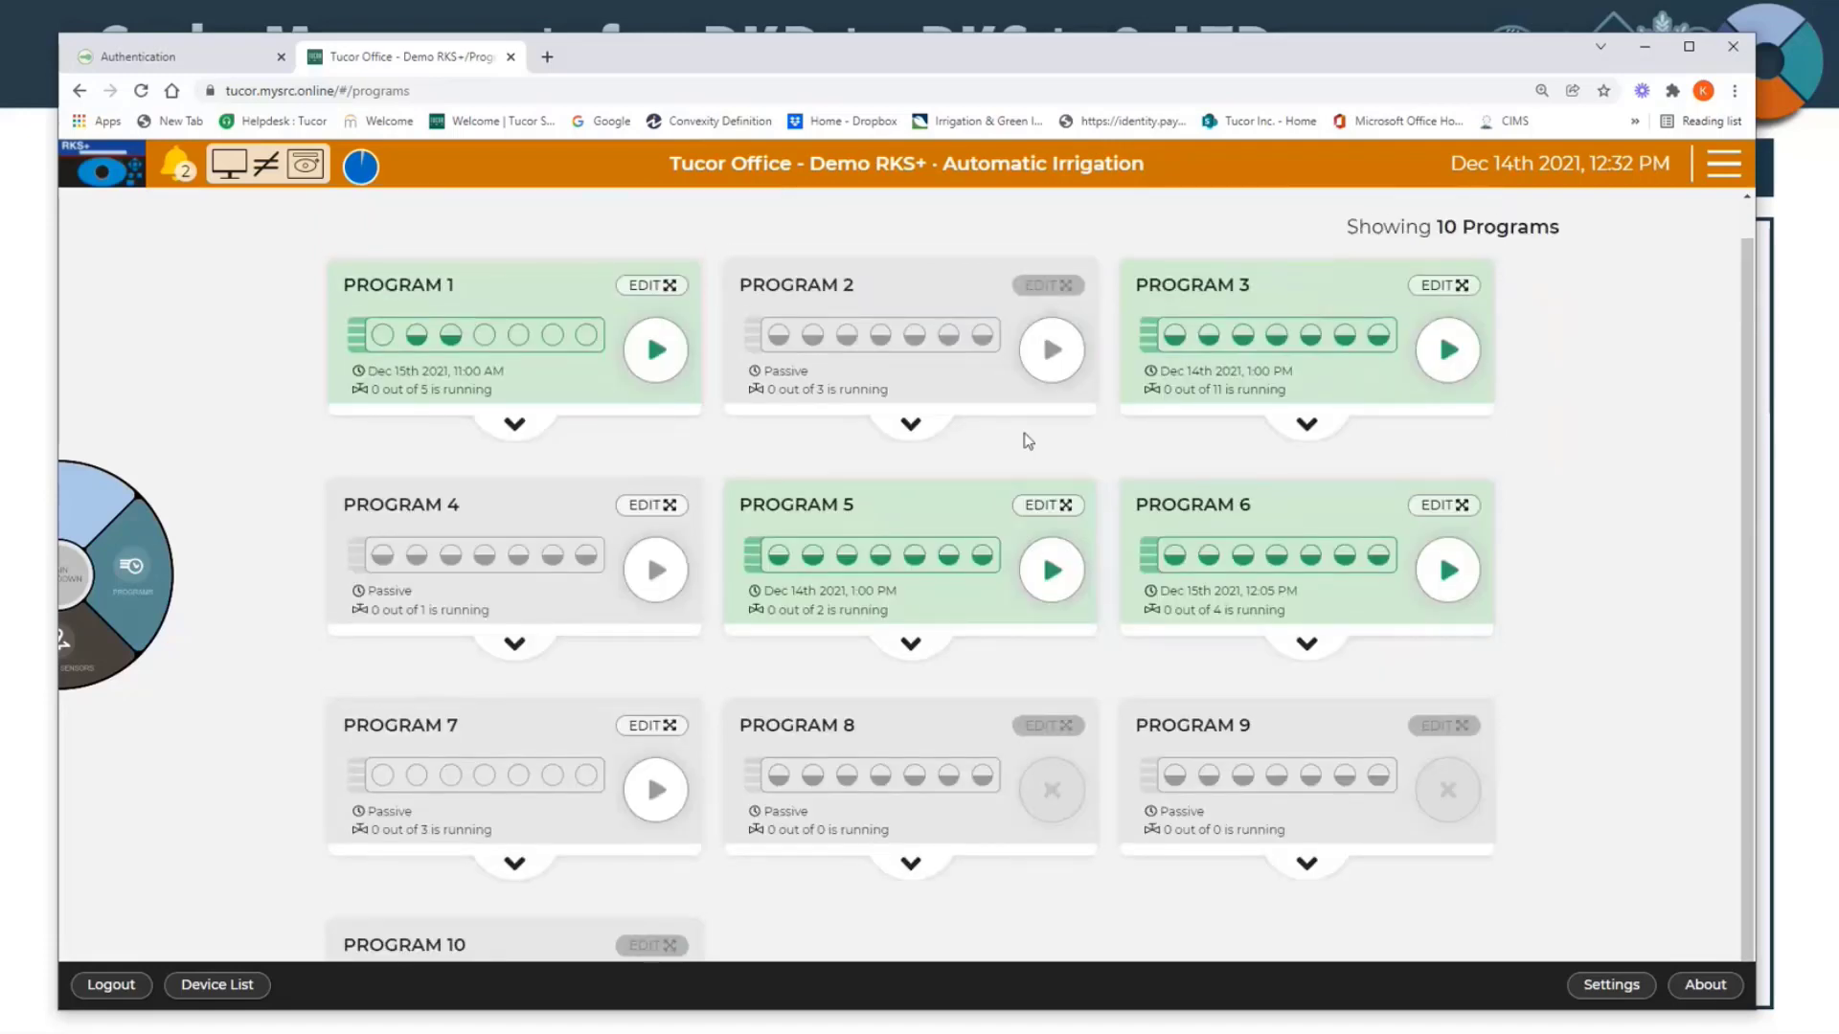
pyautogui.moveTo(1027, 746)
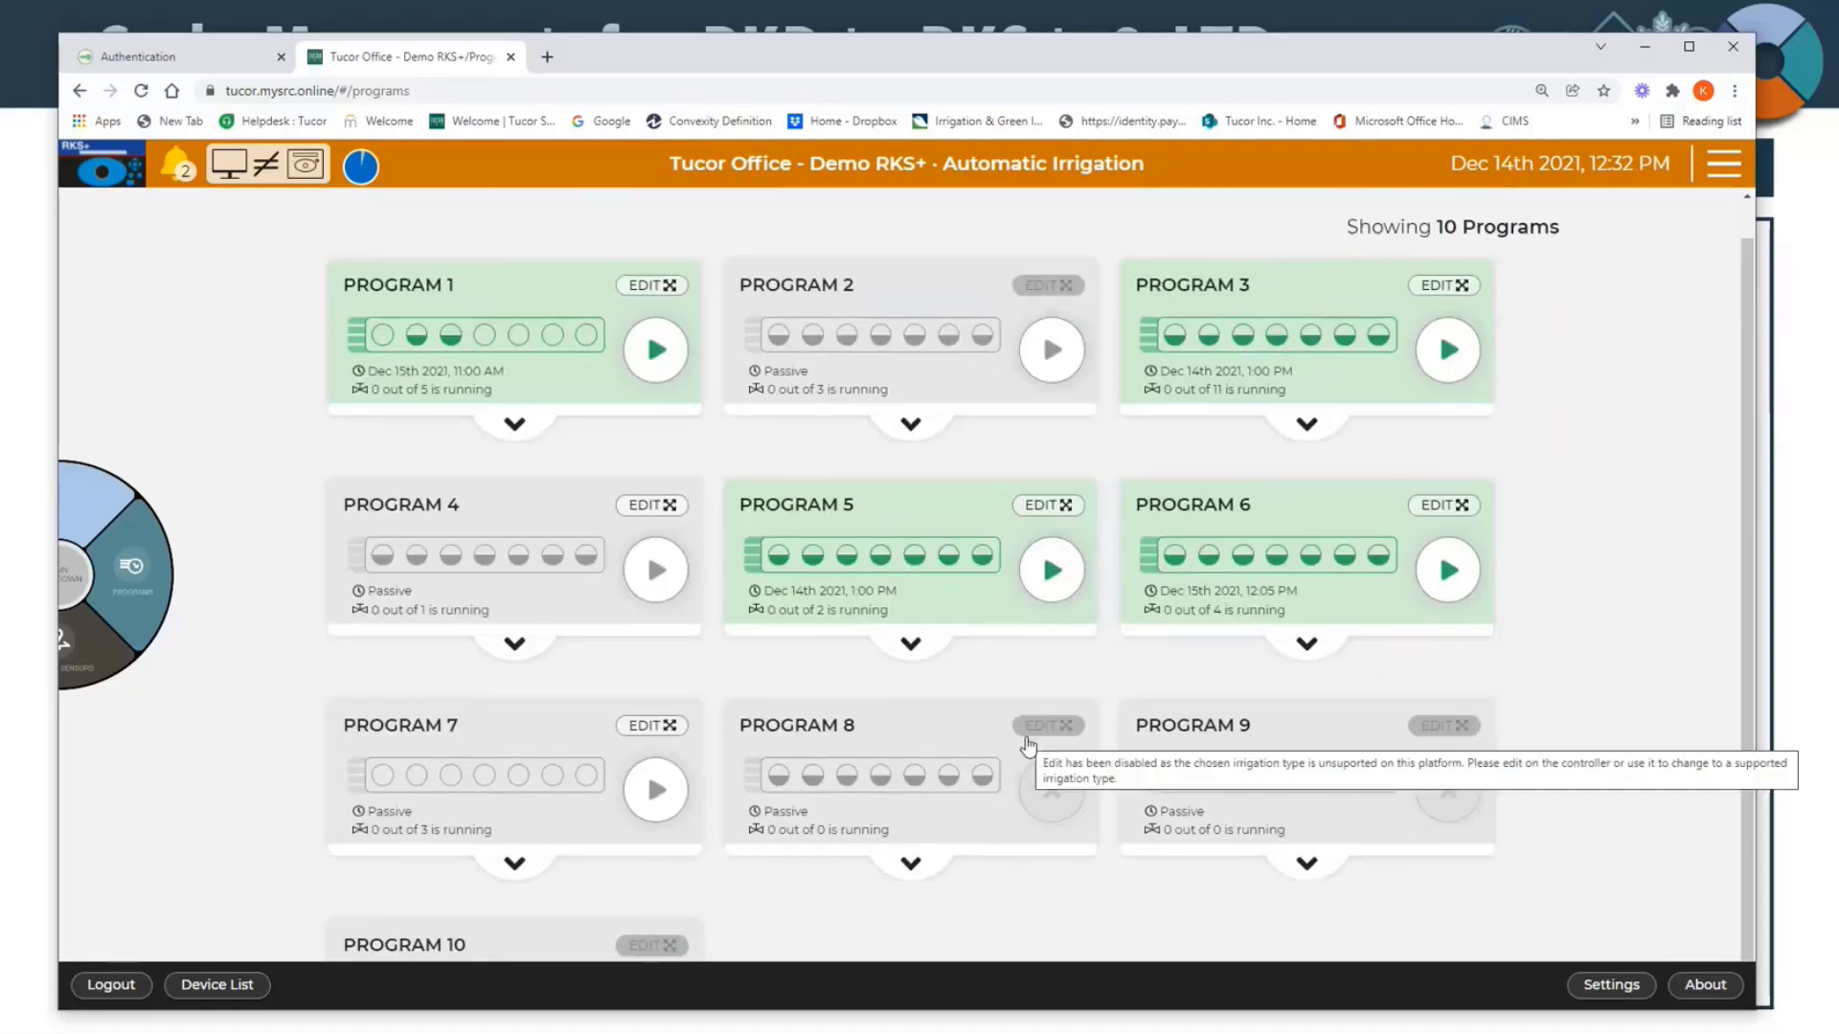
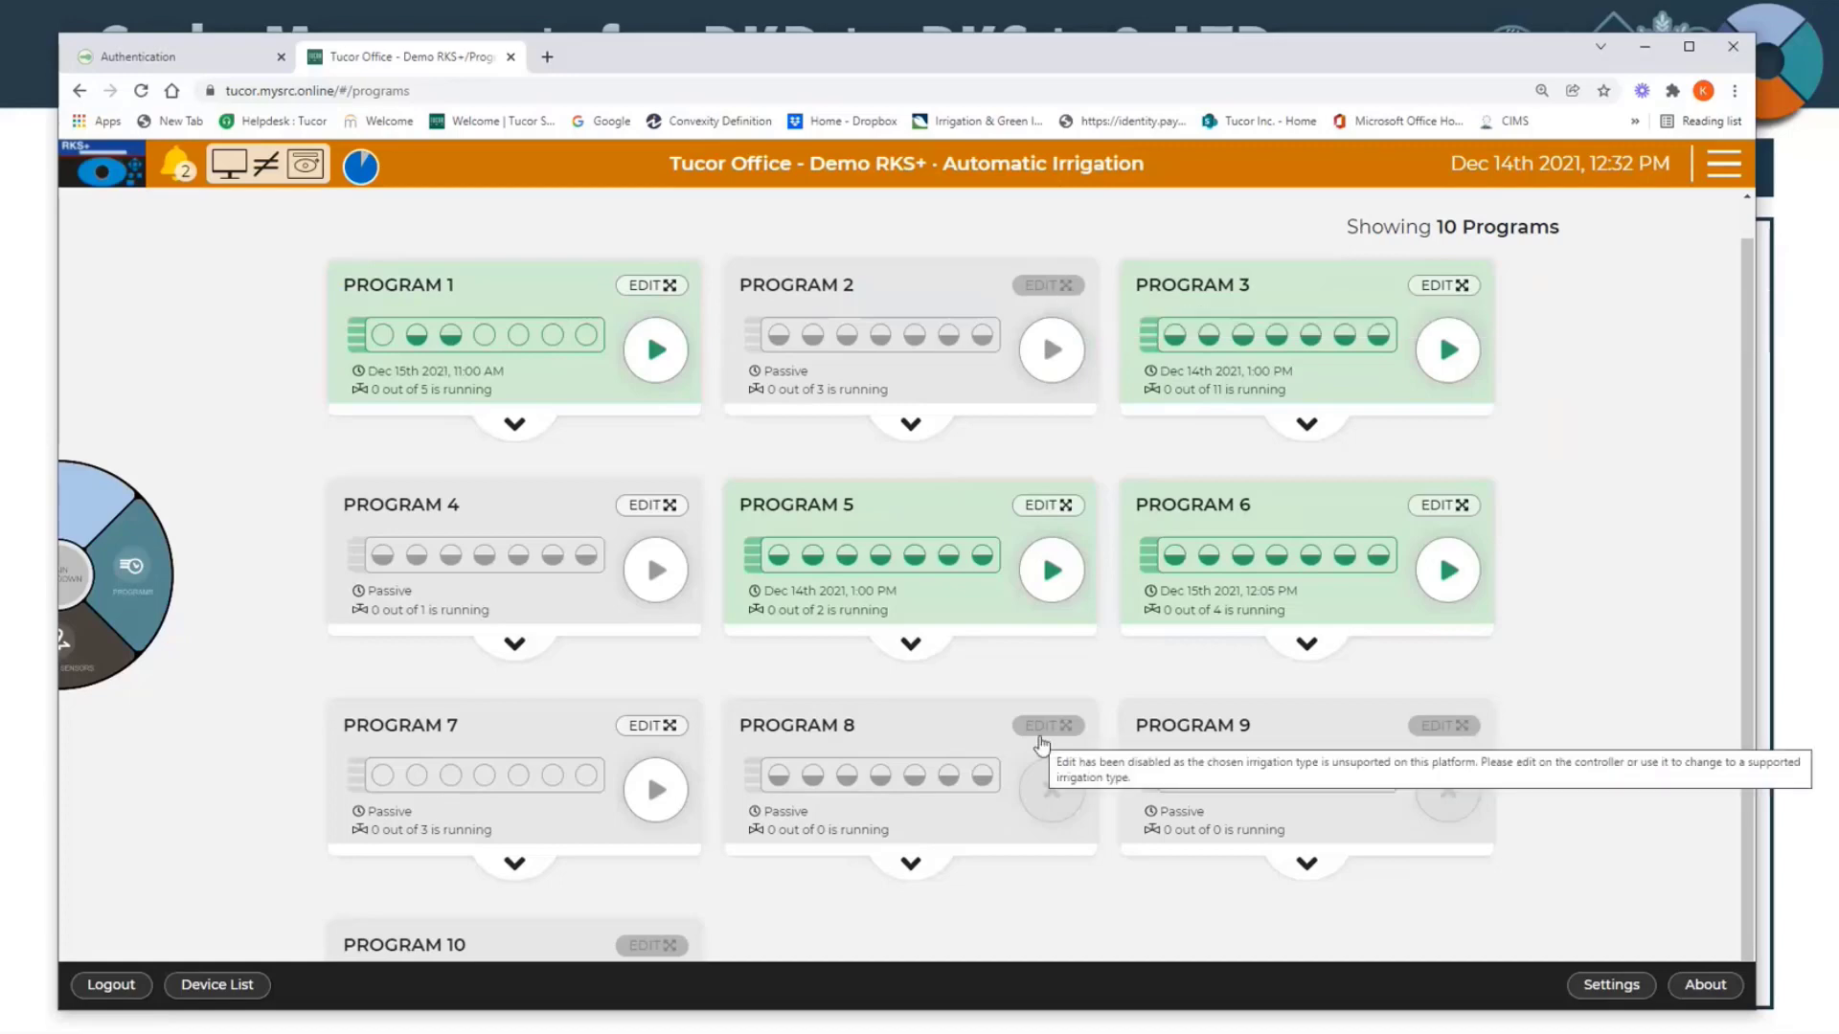
# Step: Start Program 1 manually and expand its running details
pyautogui.scroll(-1, 692, 892)
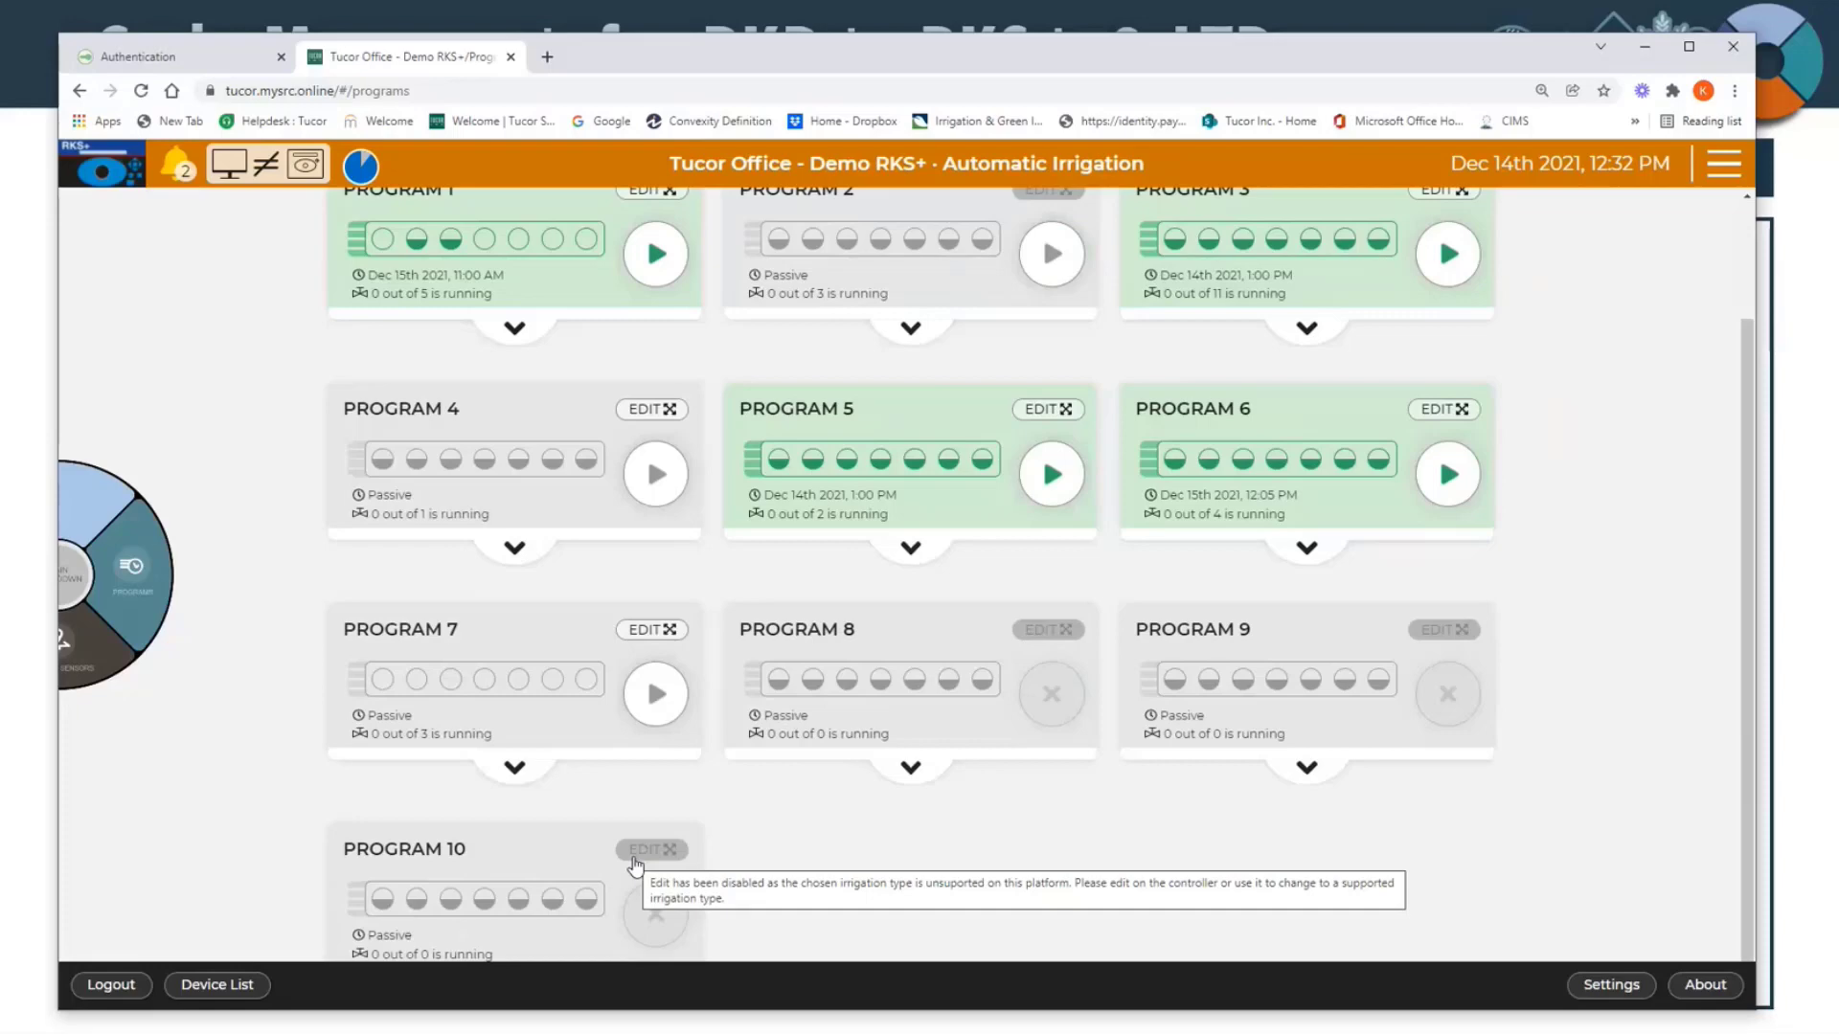
pyautogui.scroll(2, 642, 843)
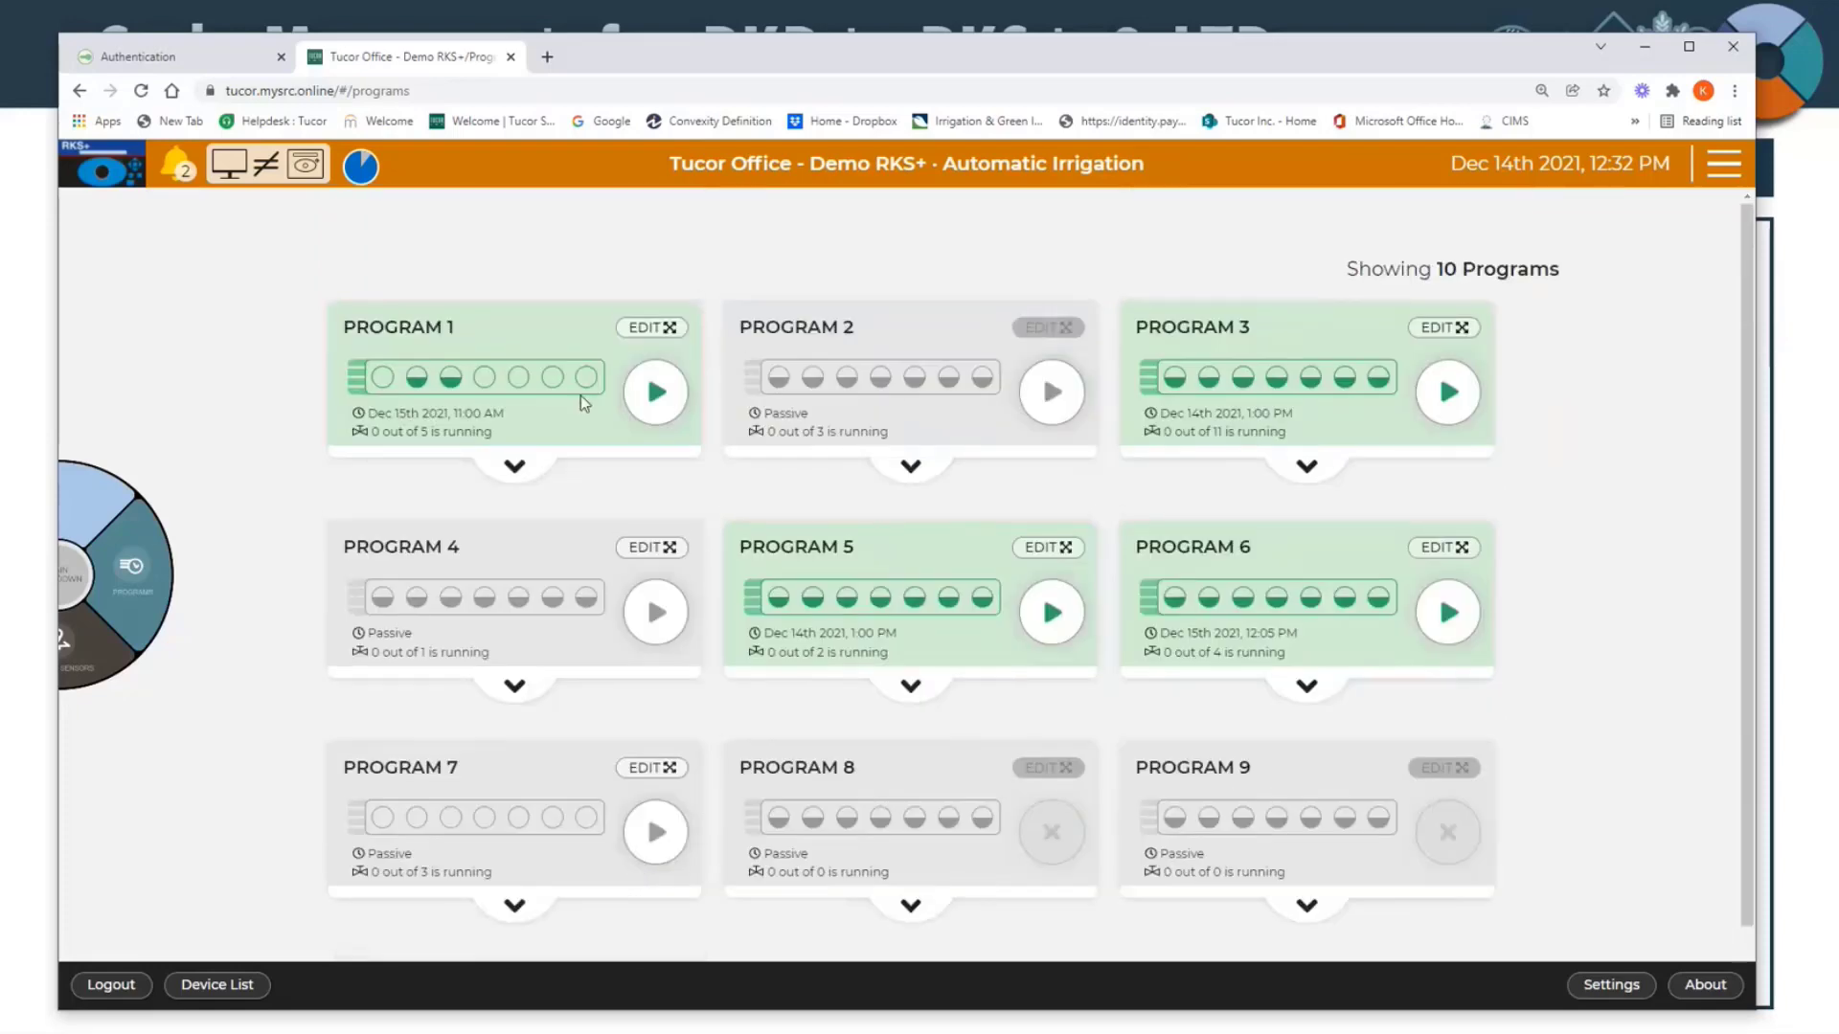
pyautogui.click(667, 398)
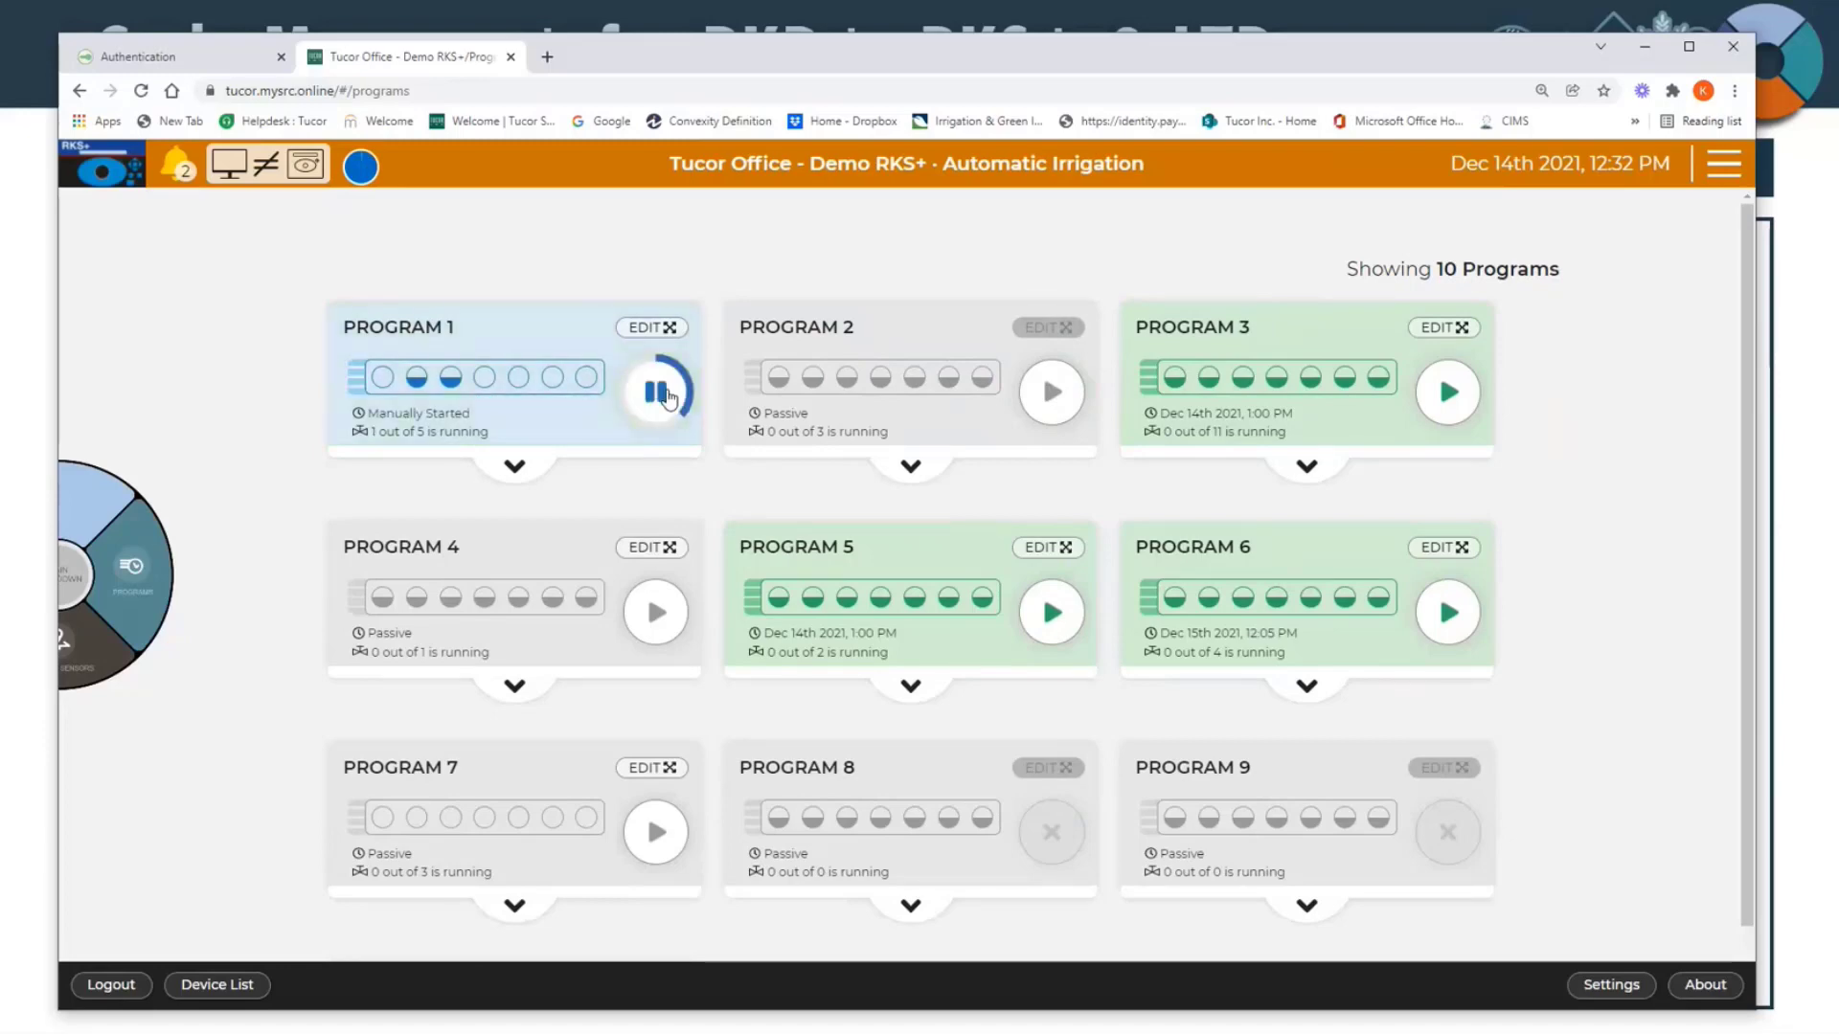
pyautogui.click(517, 470)
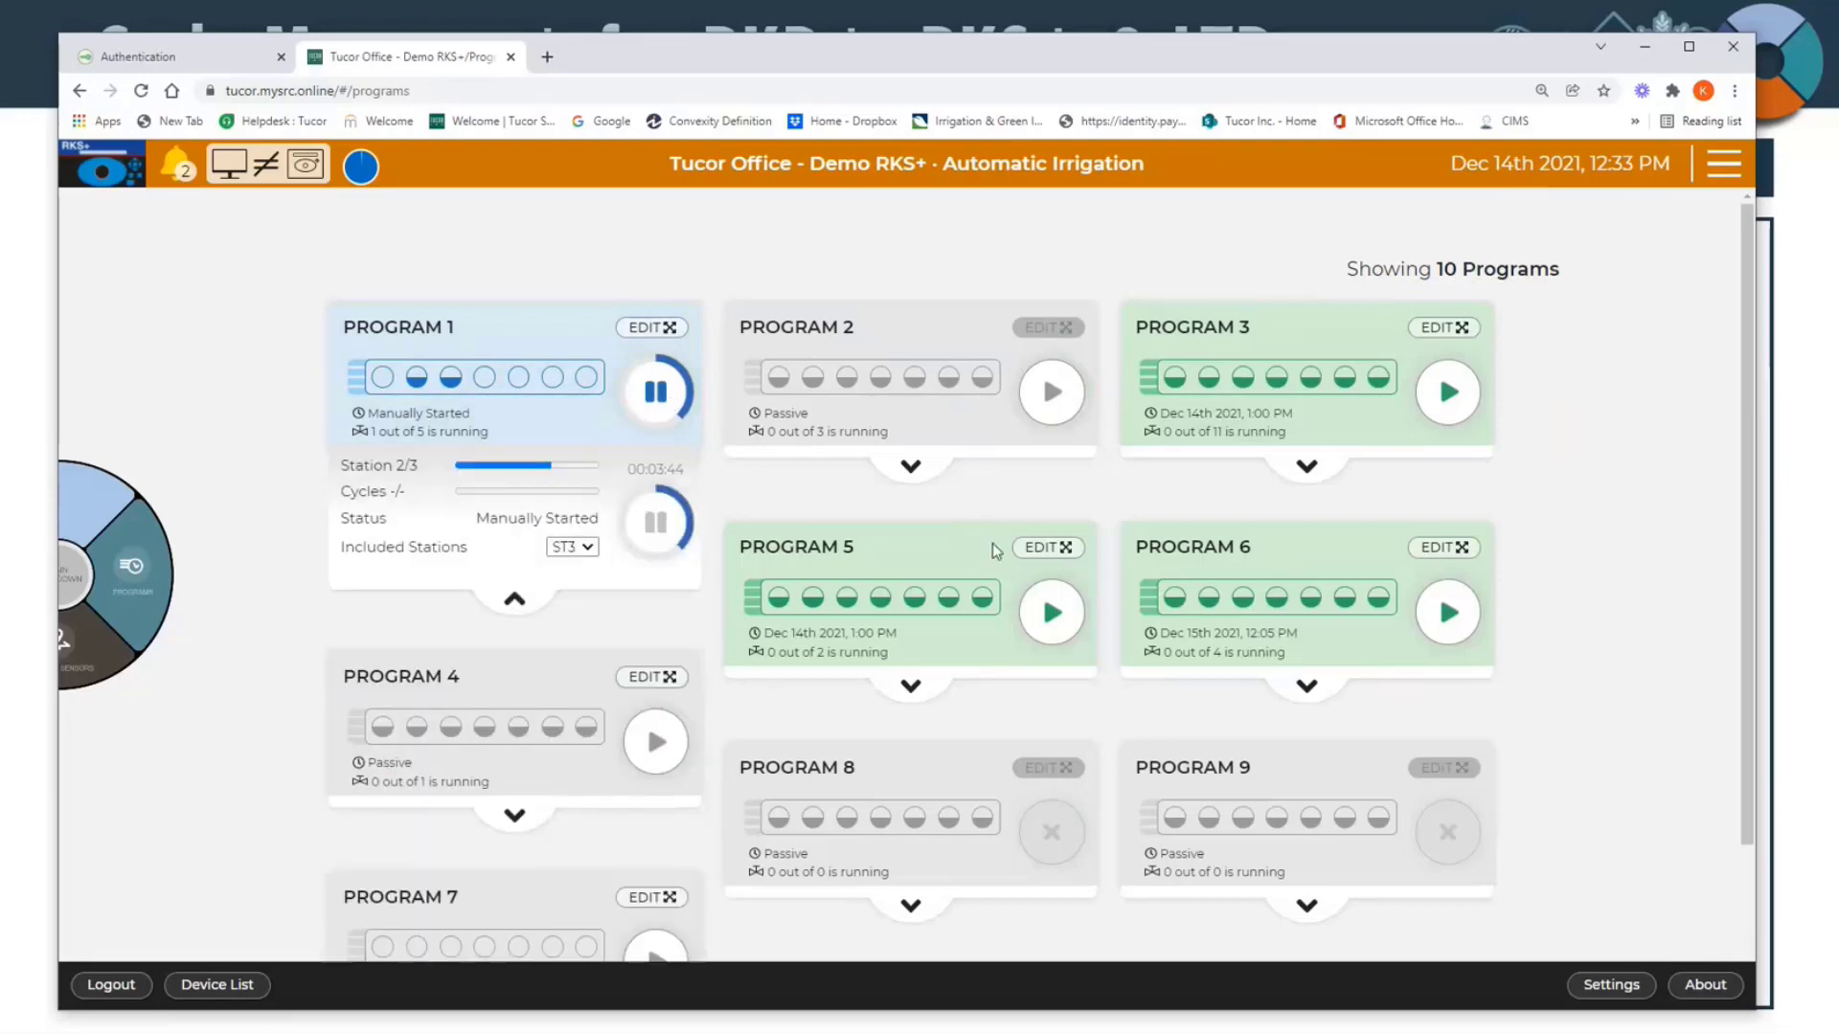
# Step: Check the included stations in Program 1's details, then stop the program
pyautogui.click(910, 474)
pyautogui.click(567, 548)
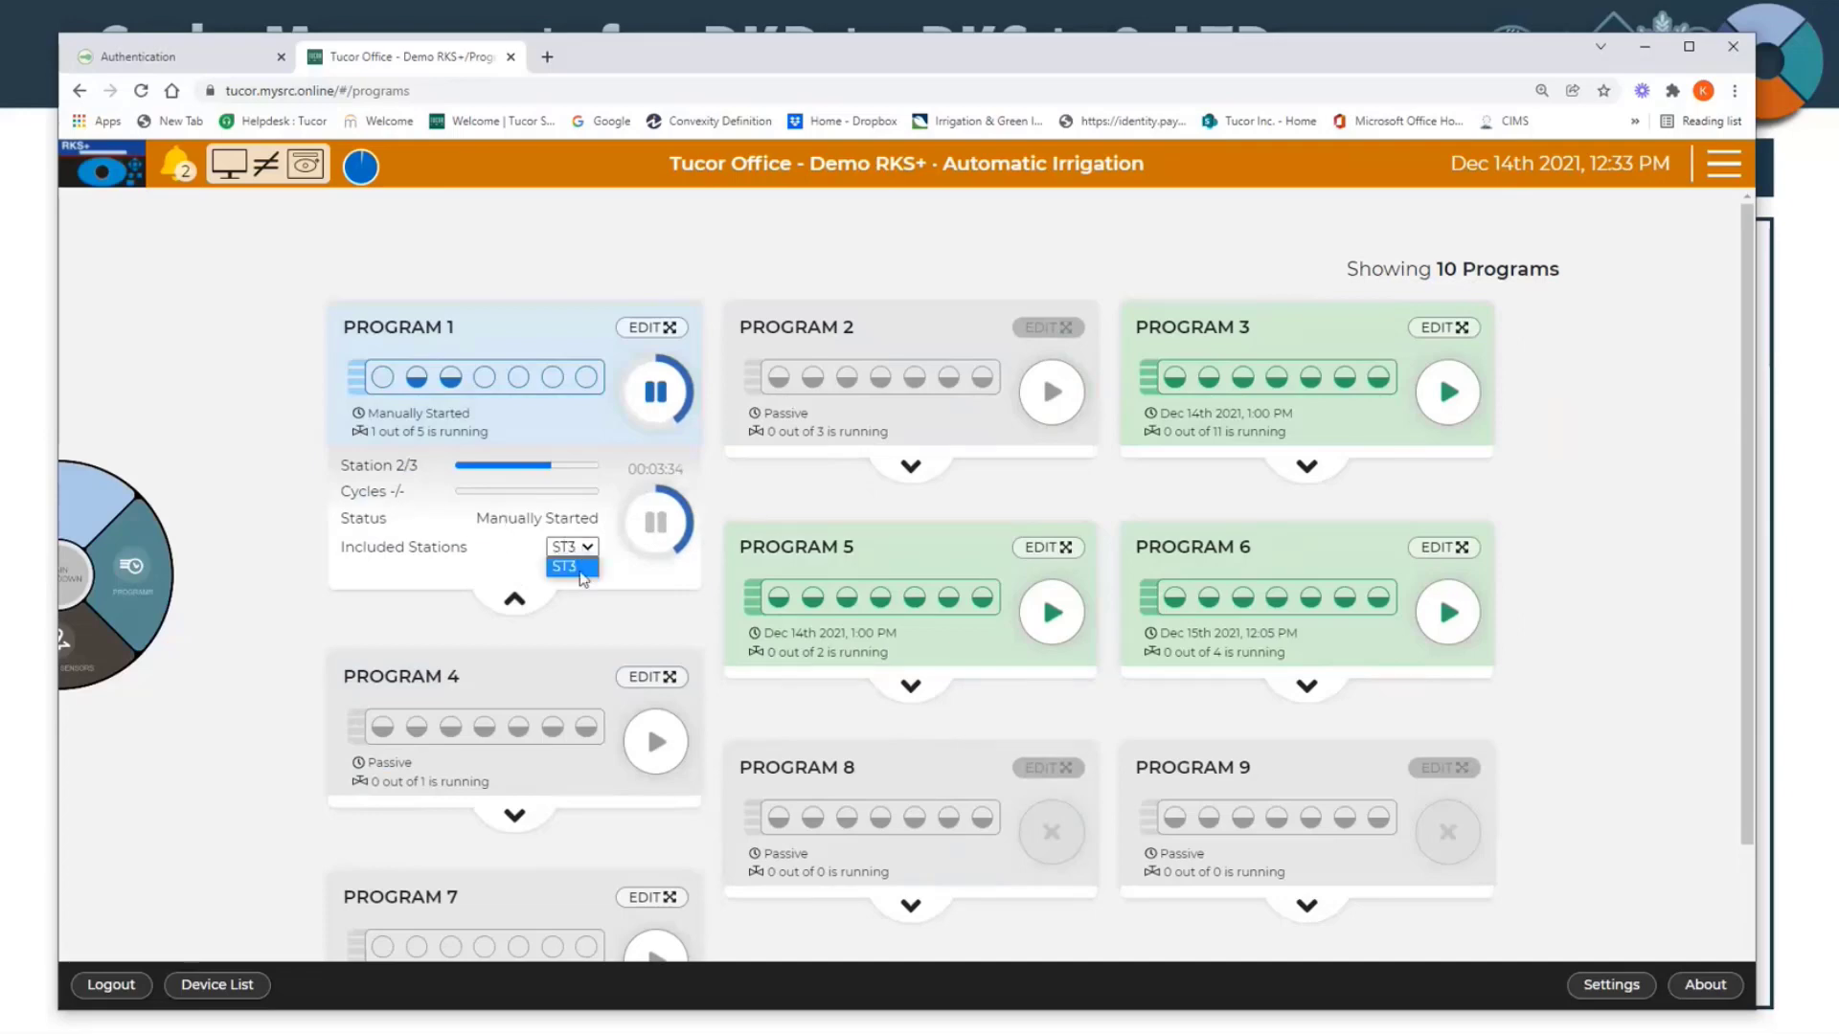
pyautogui.click(570, 551)
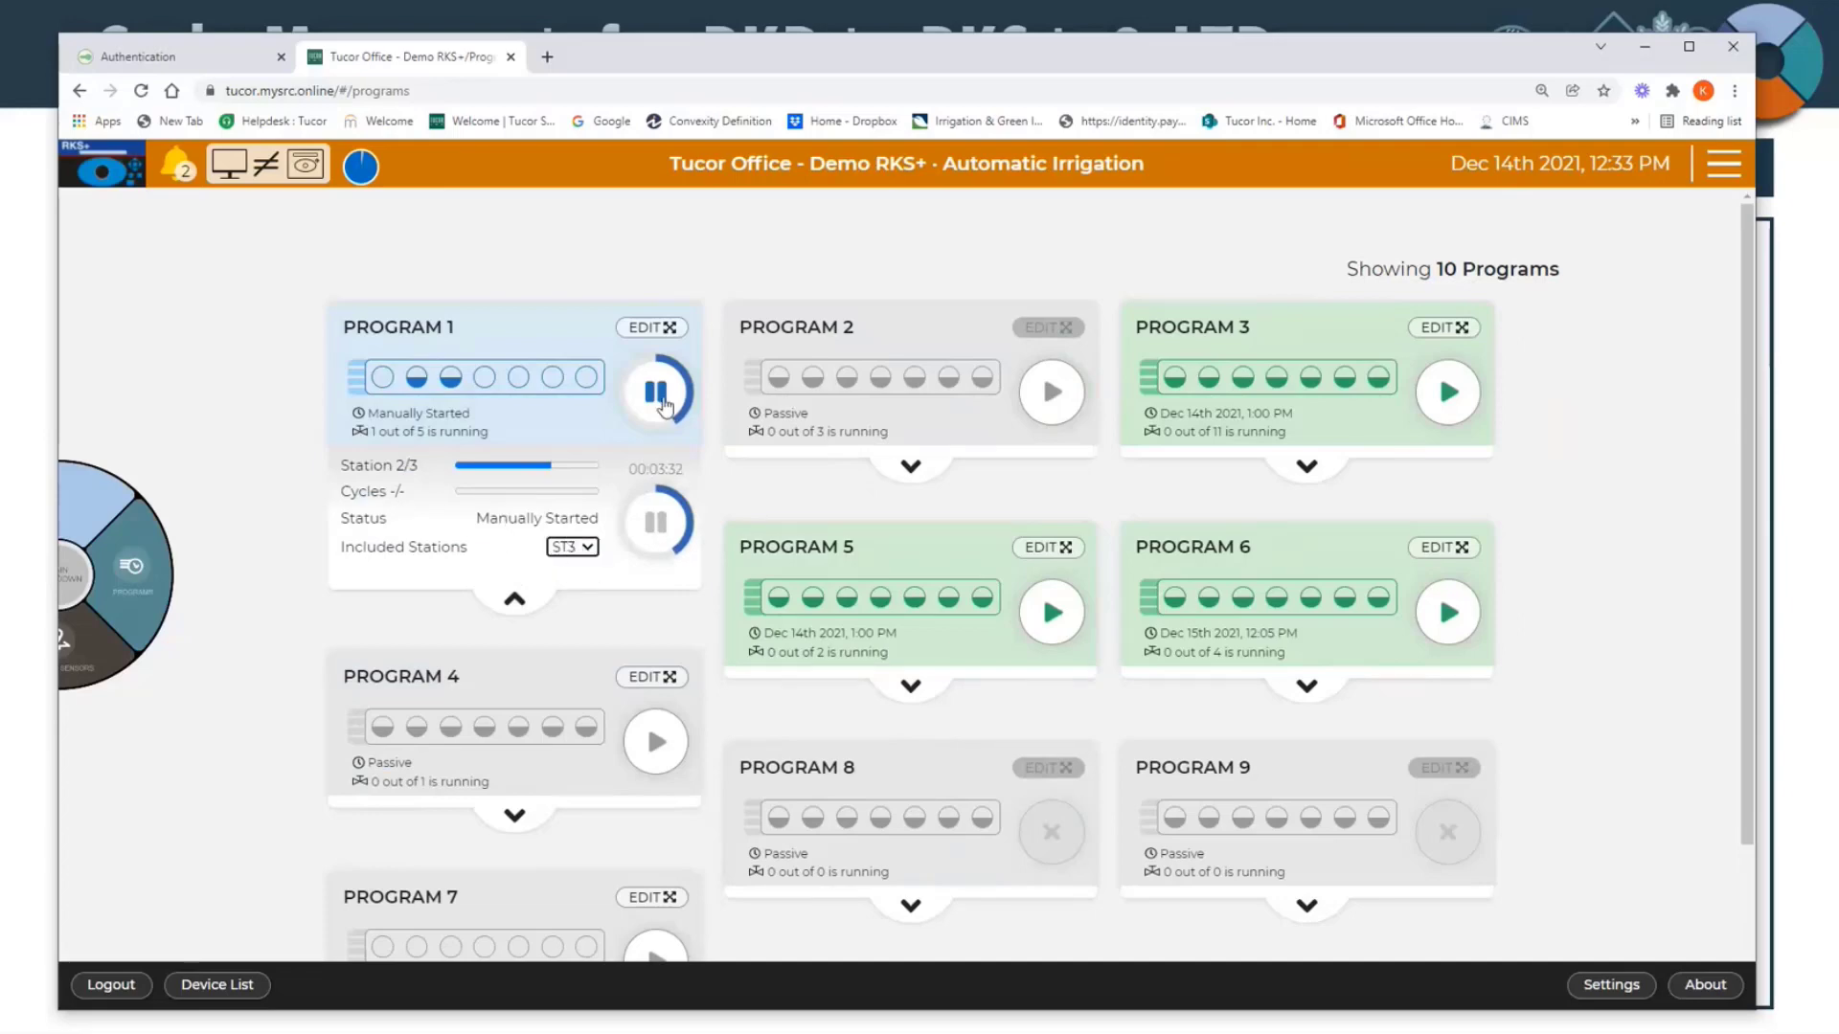
pyautogui.click(657, 393)
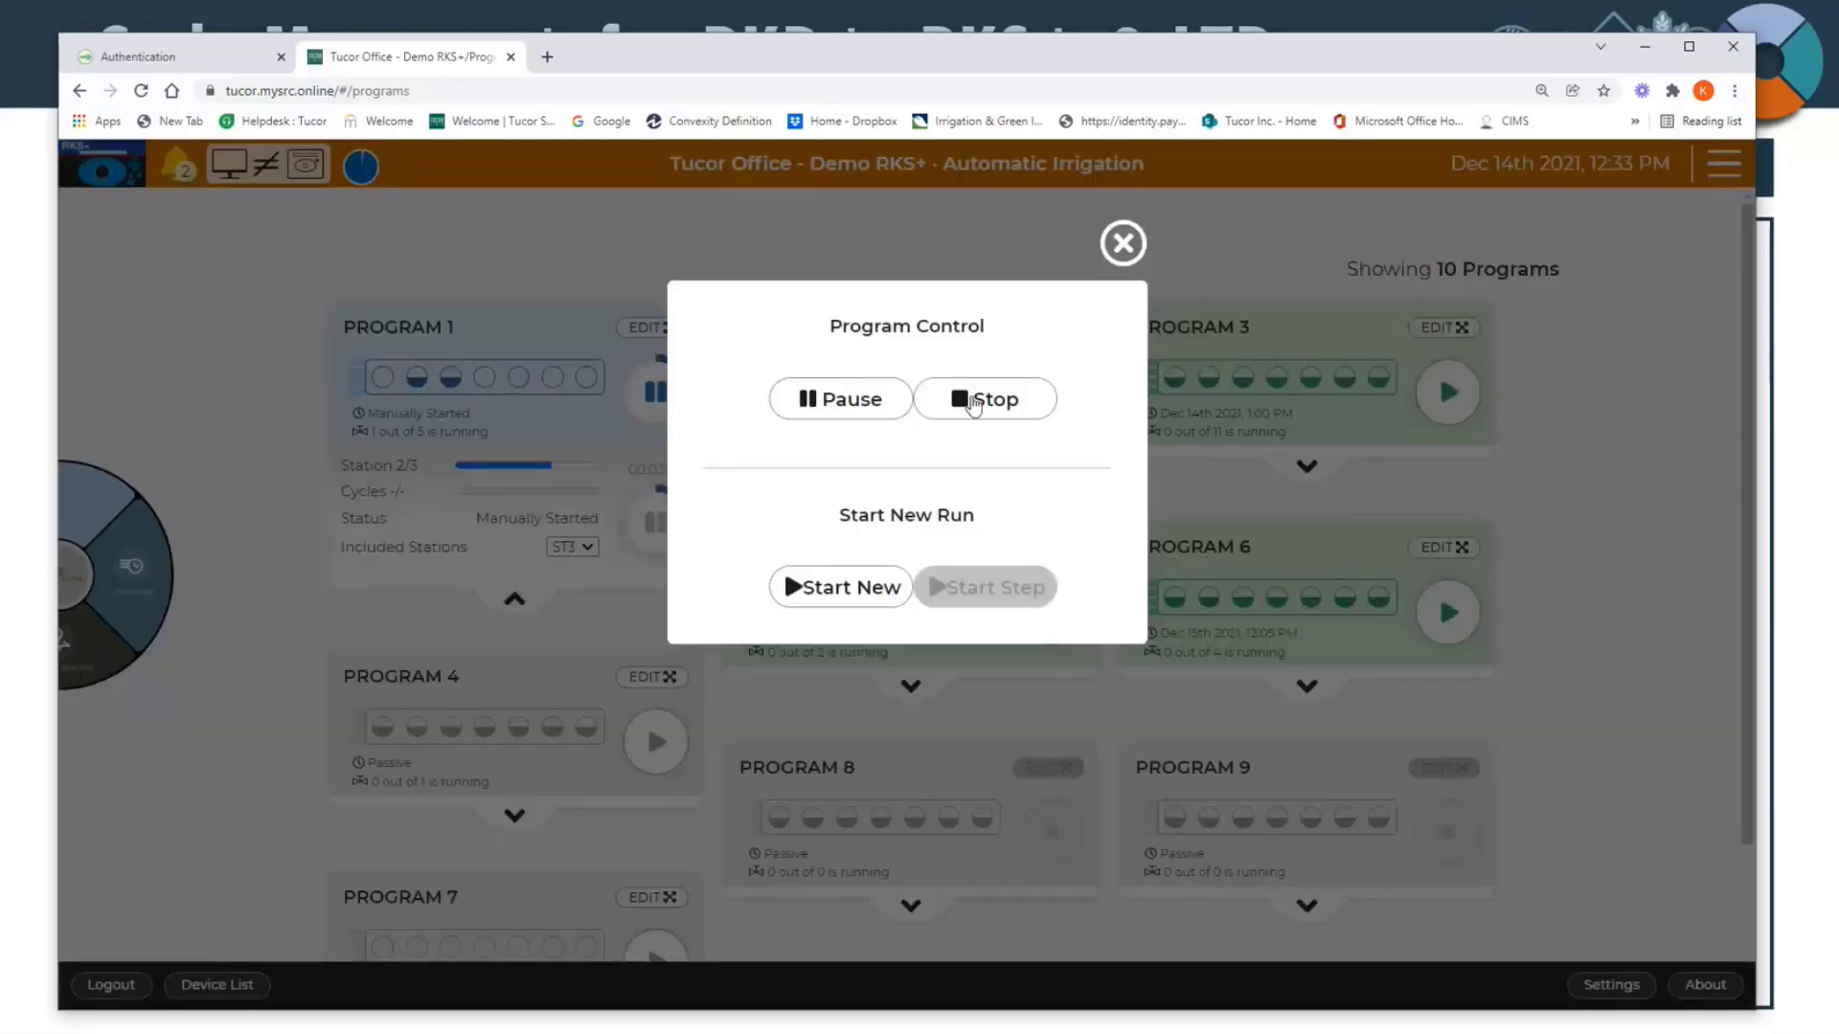
pyautogui.click(973, 404)
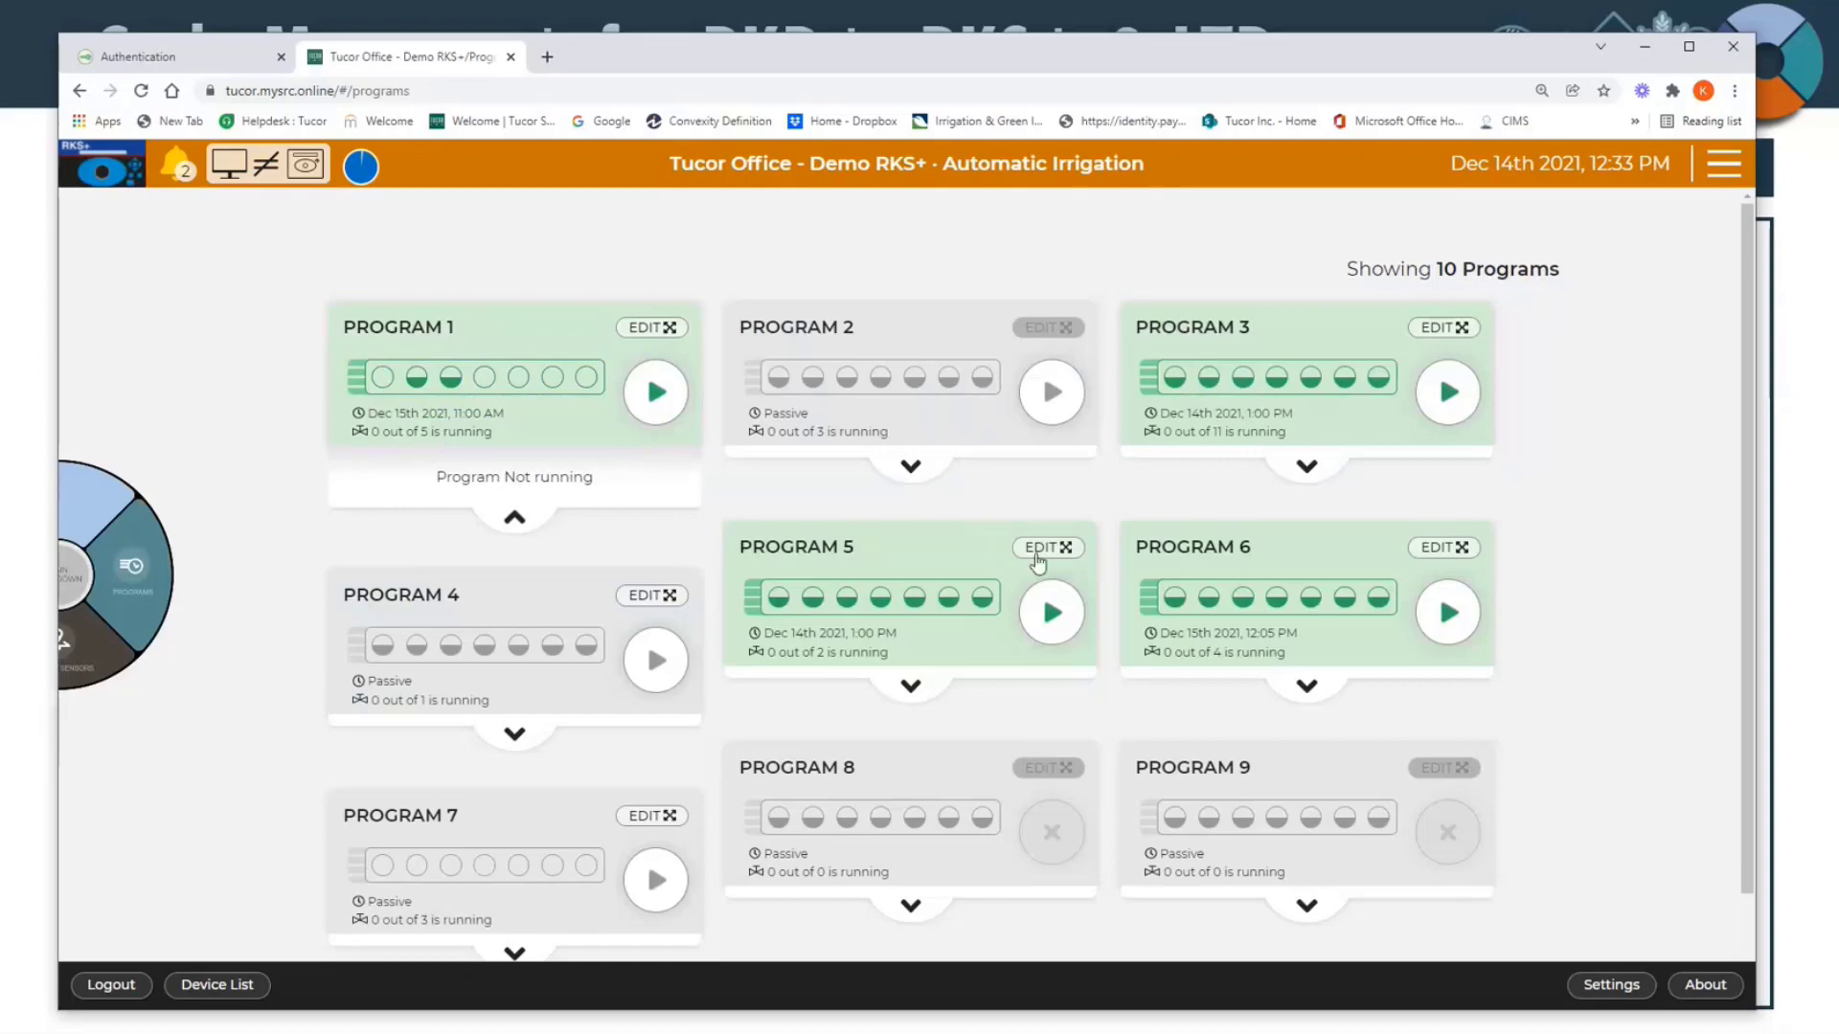
# Step: Open Program 3 for editing and review its program type, name and run time groups
pyautogui.click(1460, 330)
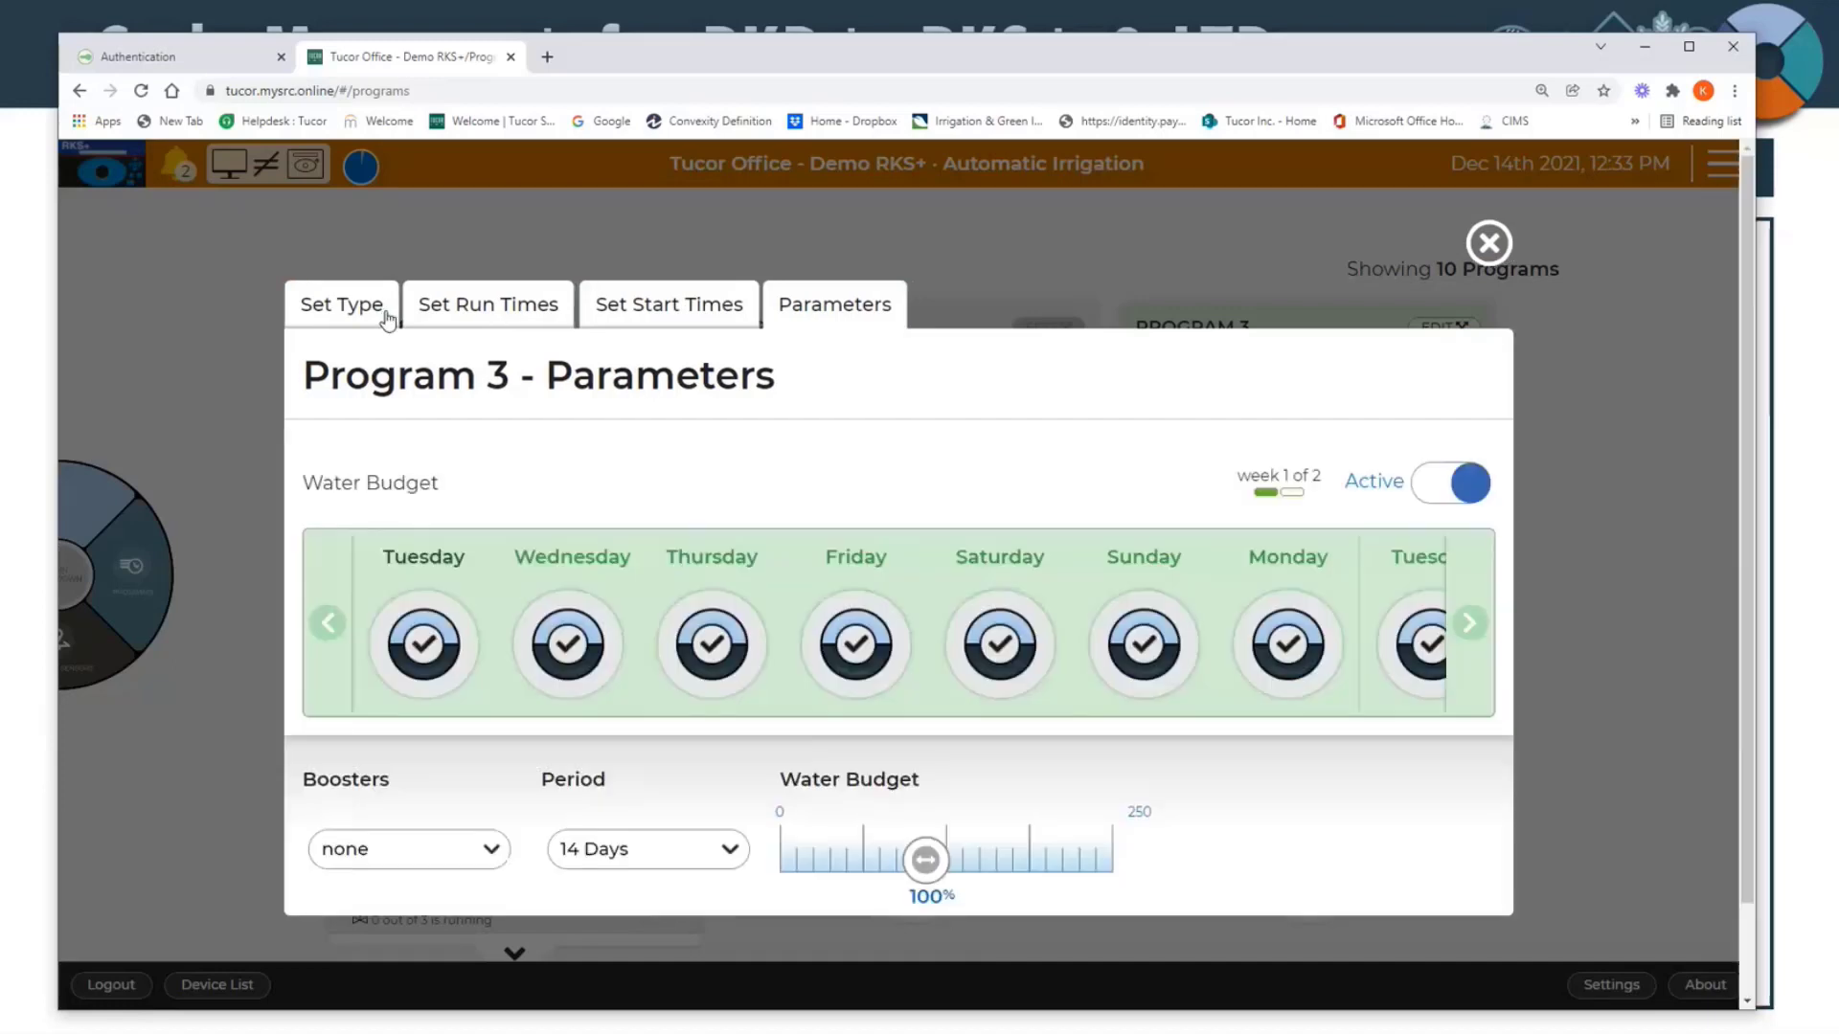
pyautogui.click(387, 308)
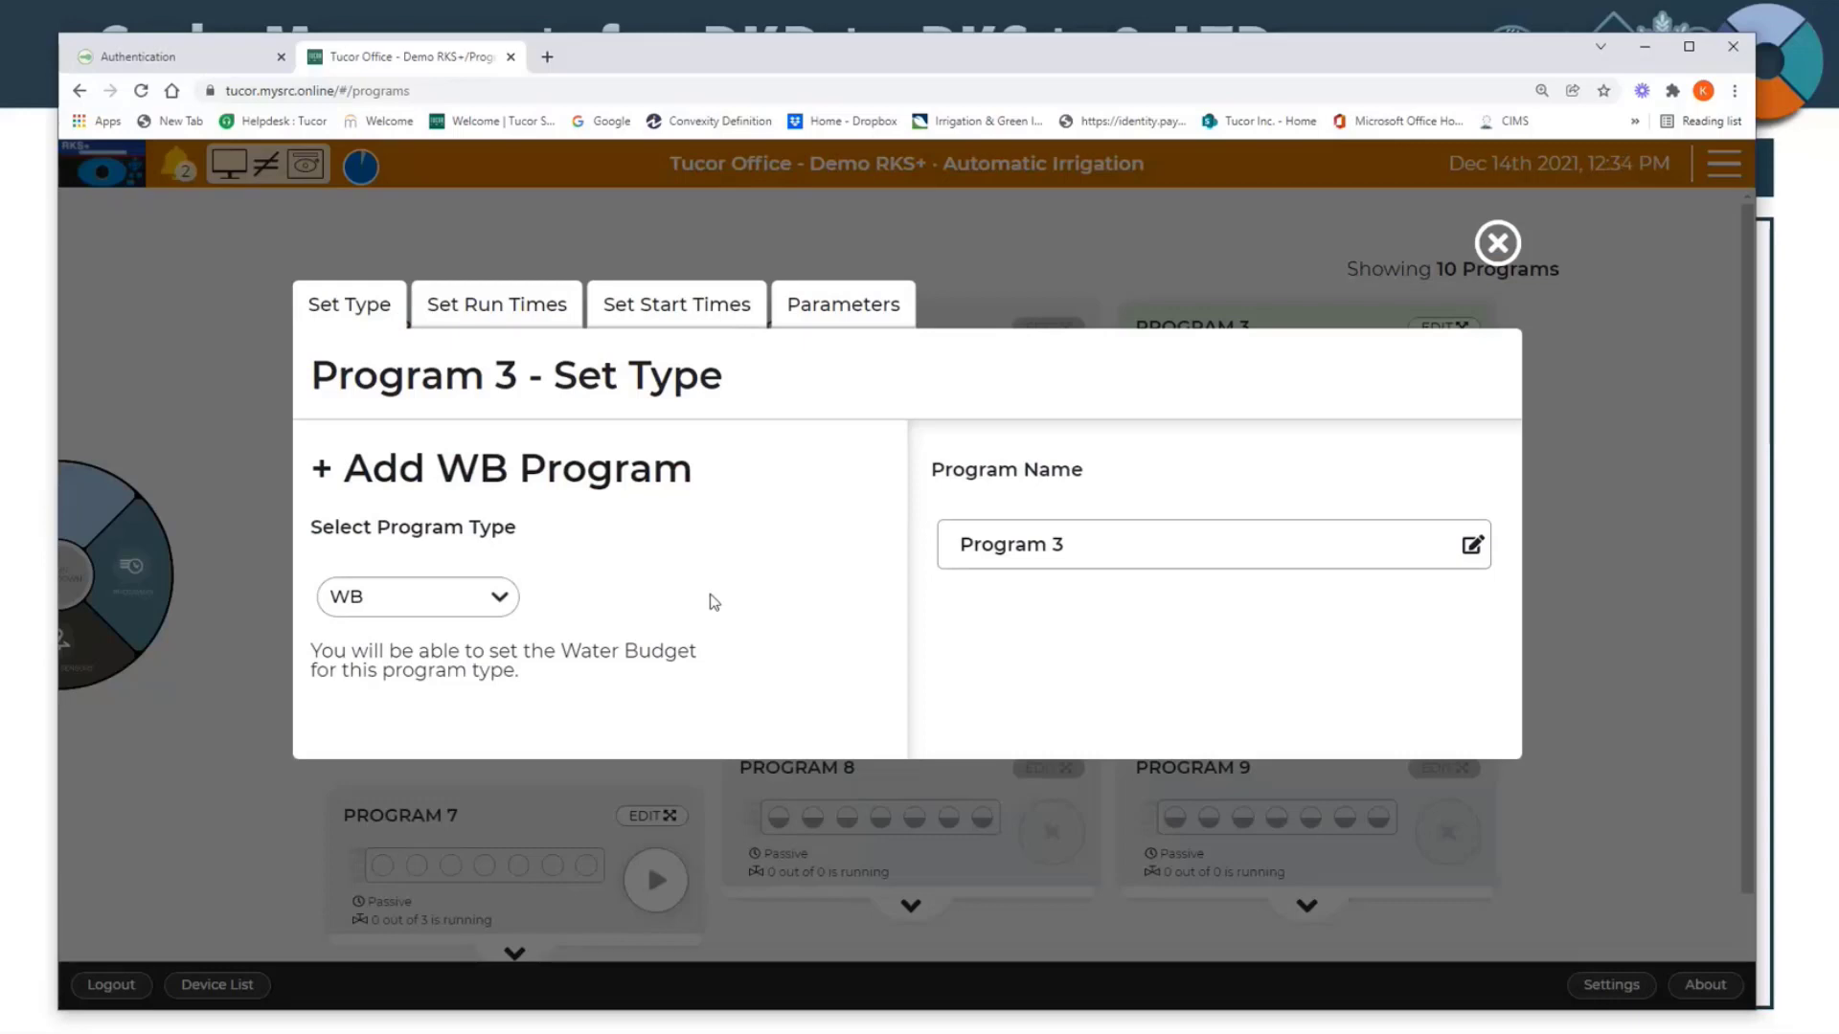
pyautogui.click(1066, 543)
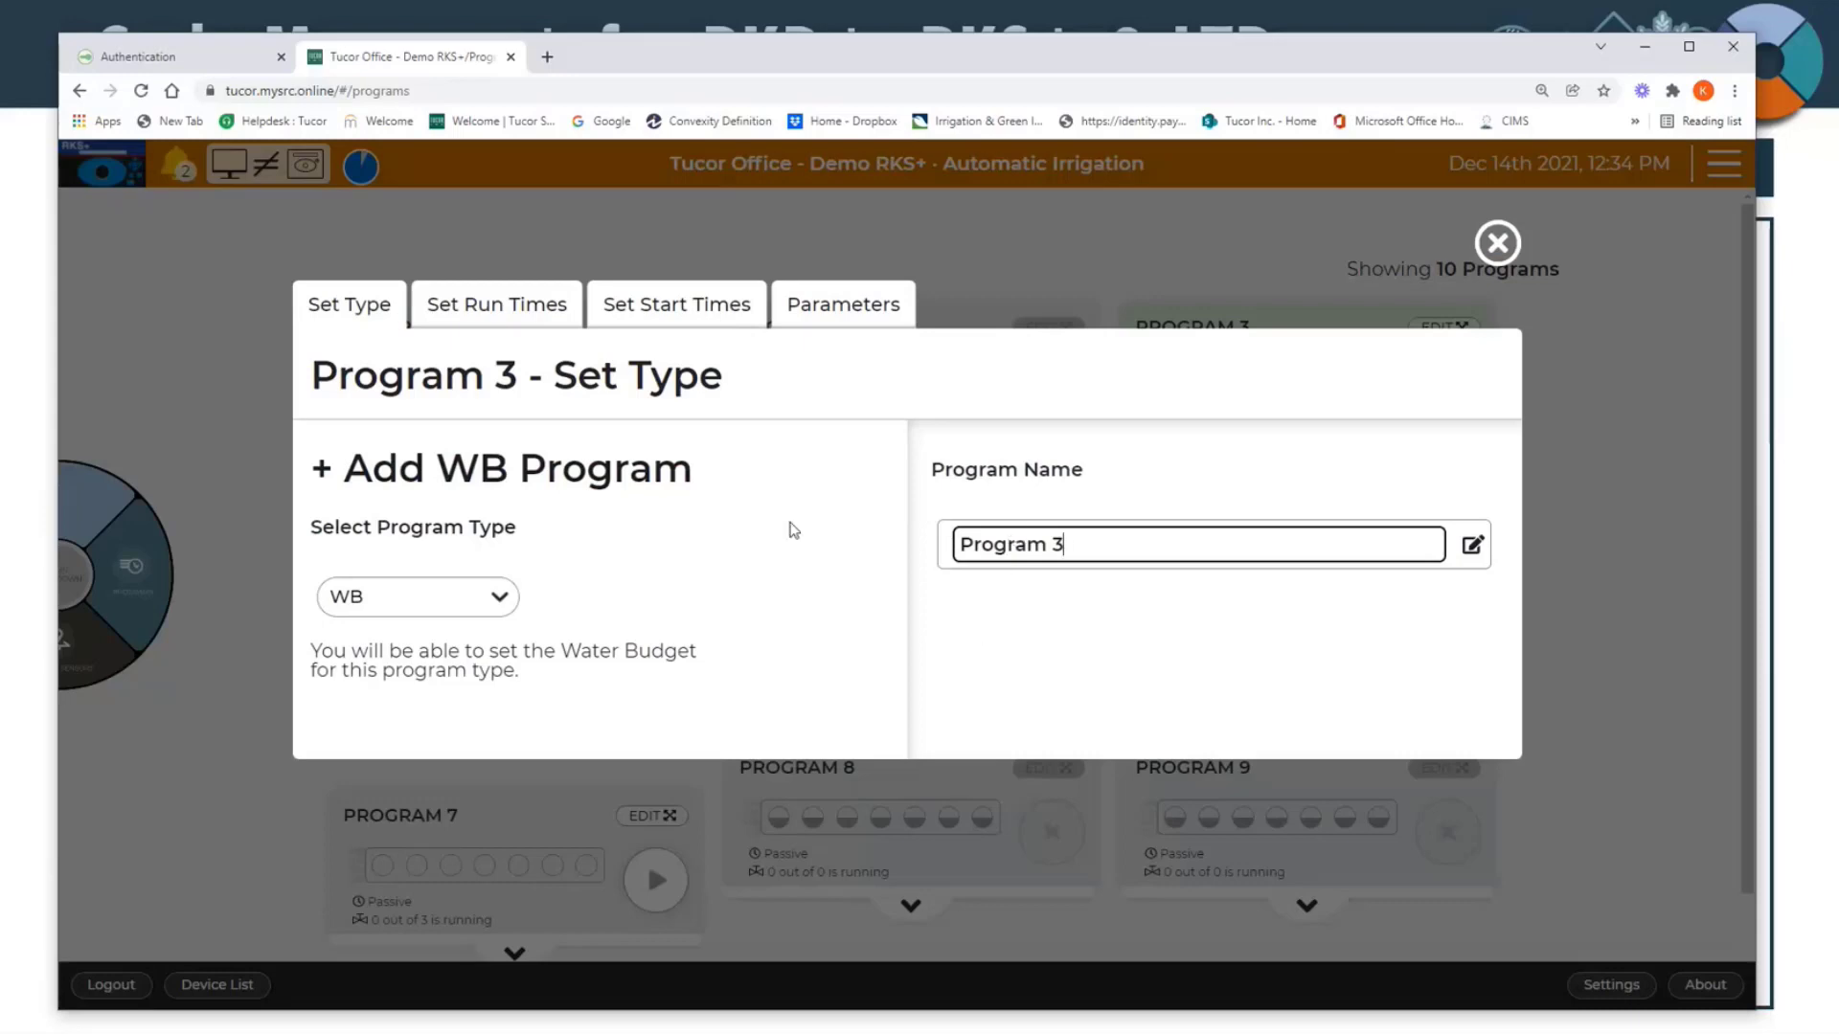
pyautogui.click(491, 306)
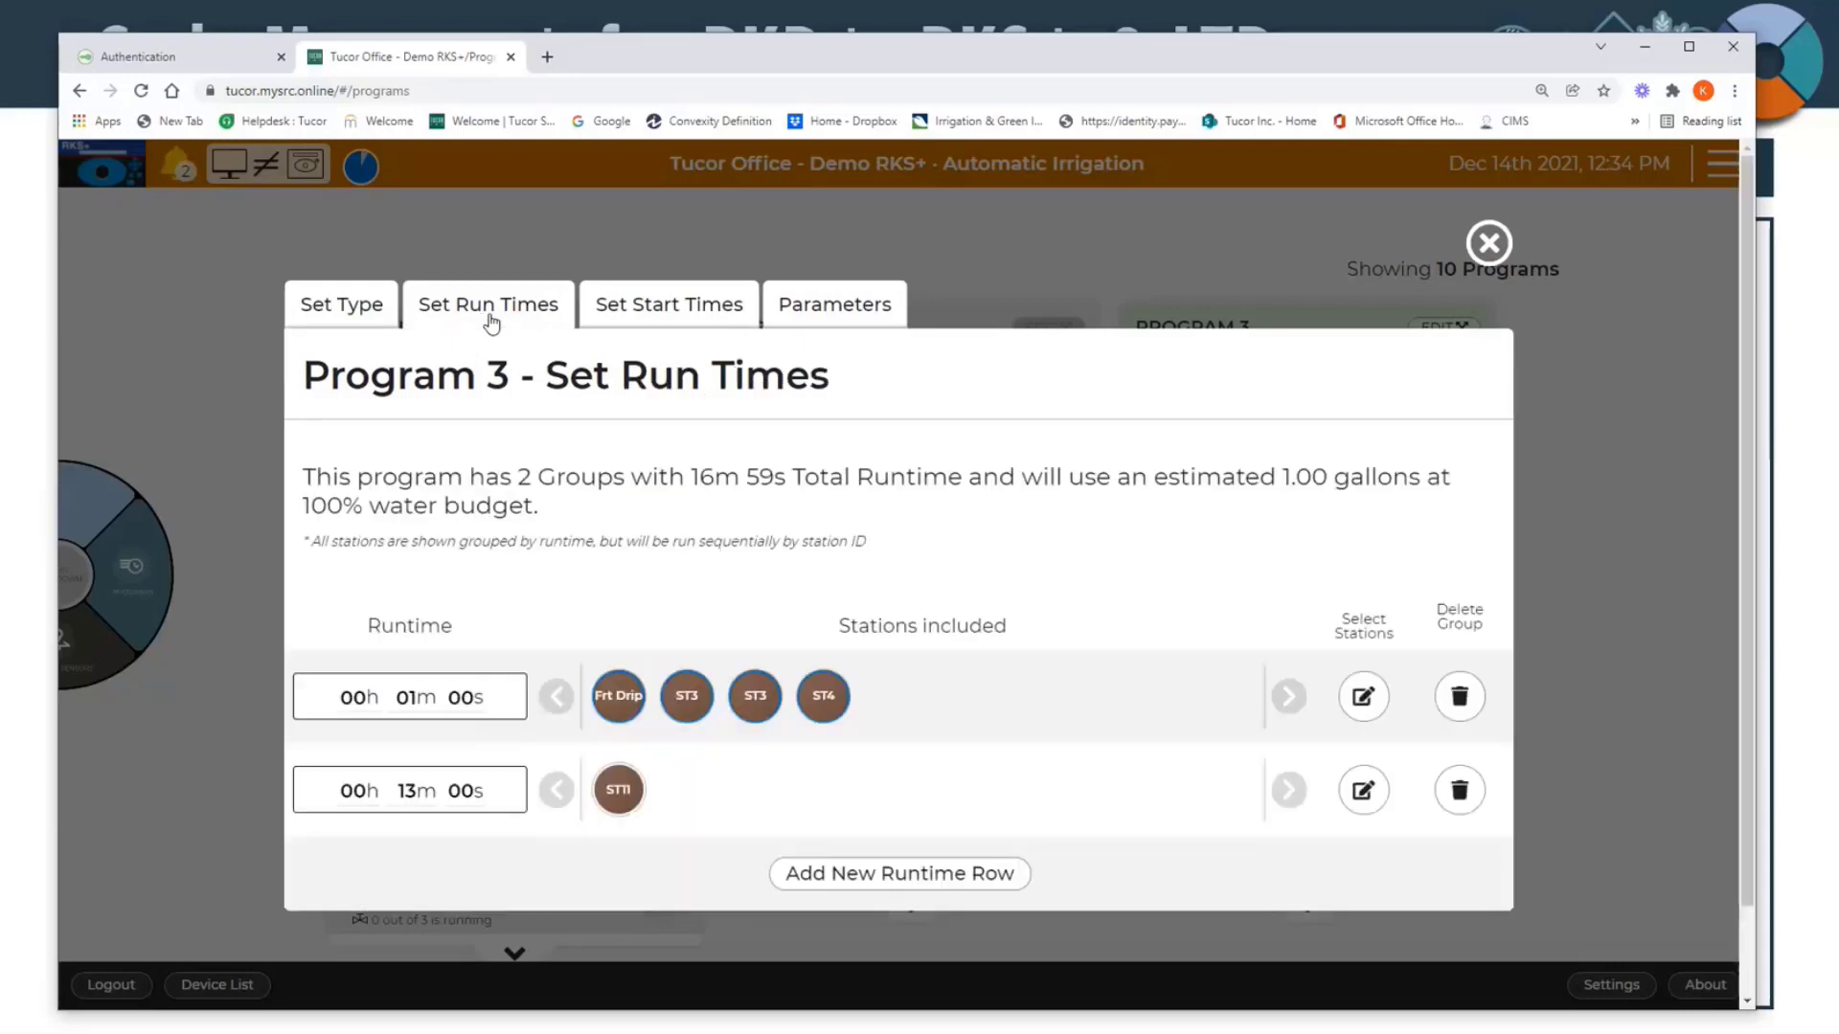
pyautogui.scroll(-1, 509, 632)
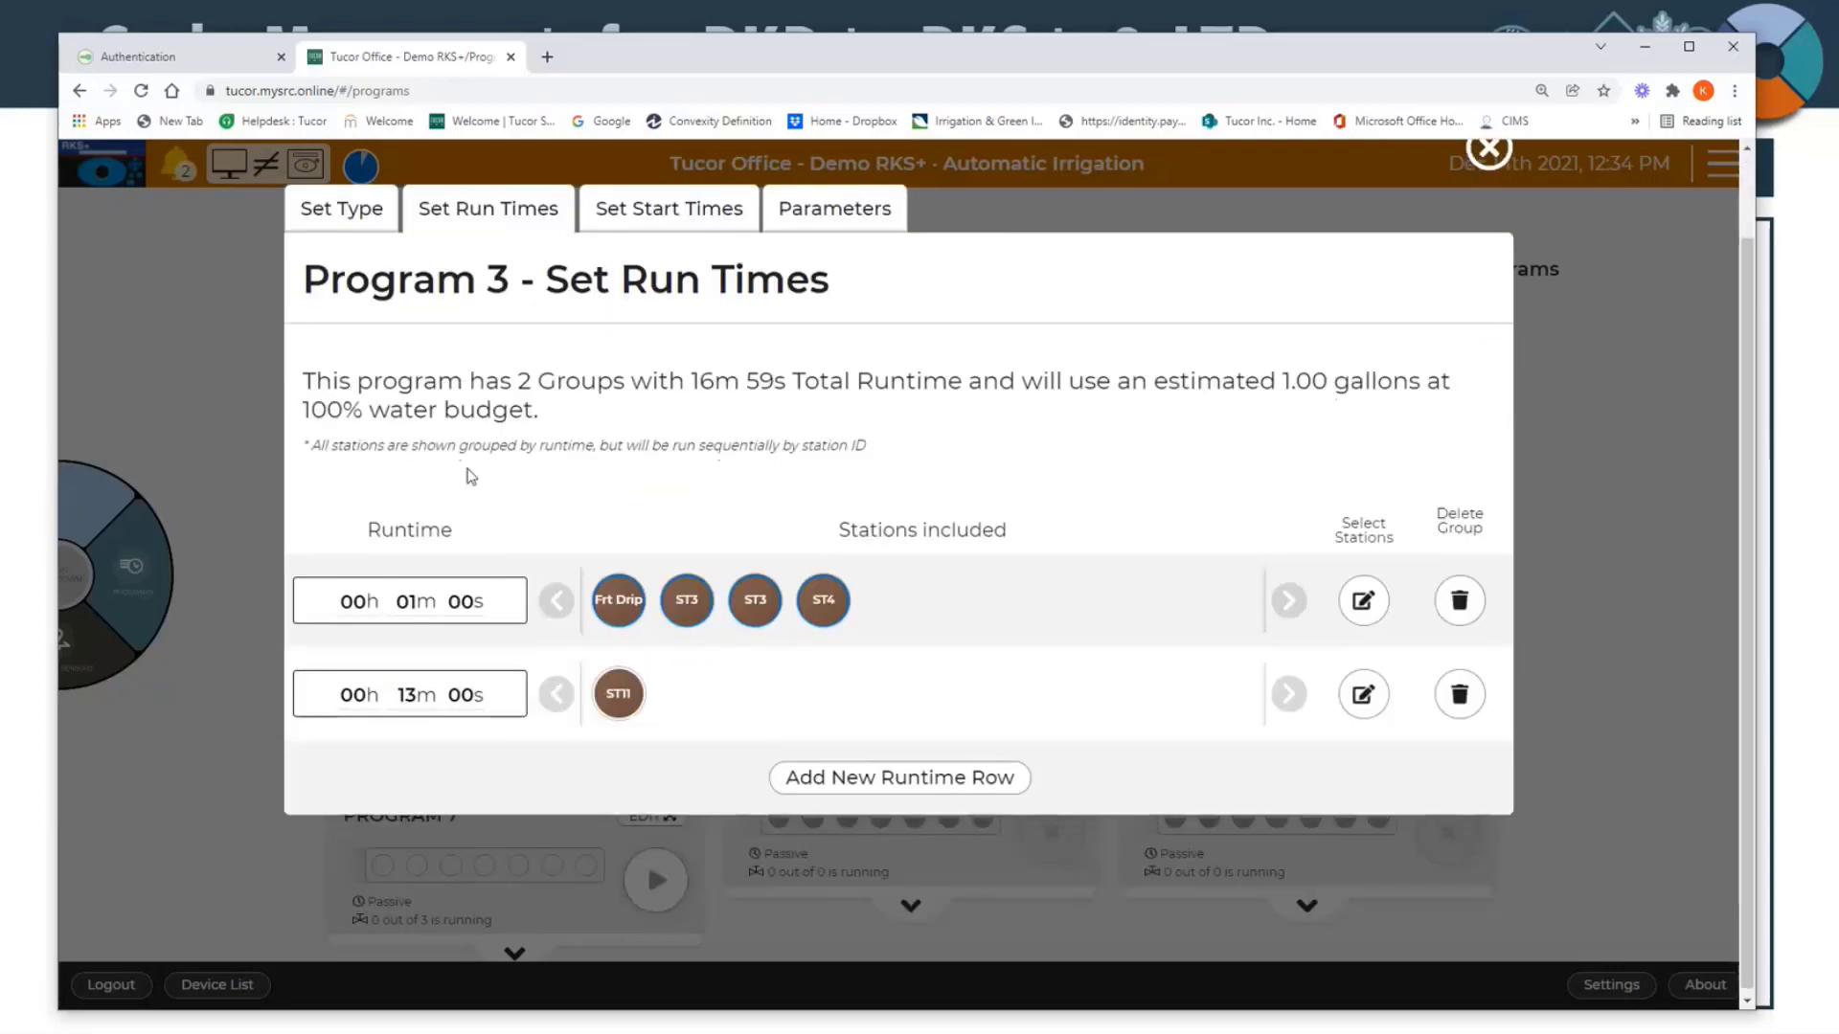
pyautogui.scroll(1, 575, 464)
pyautogui.scroll(-1, 588, 506)
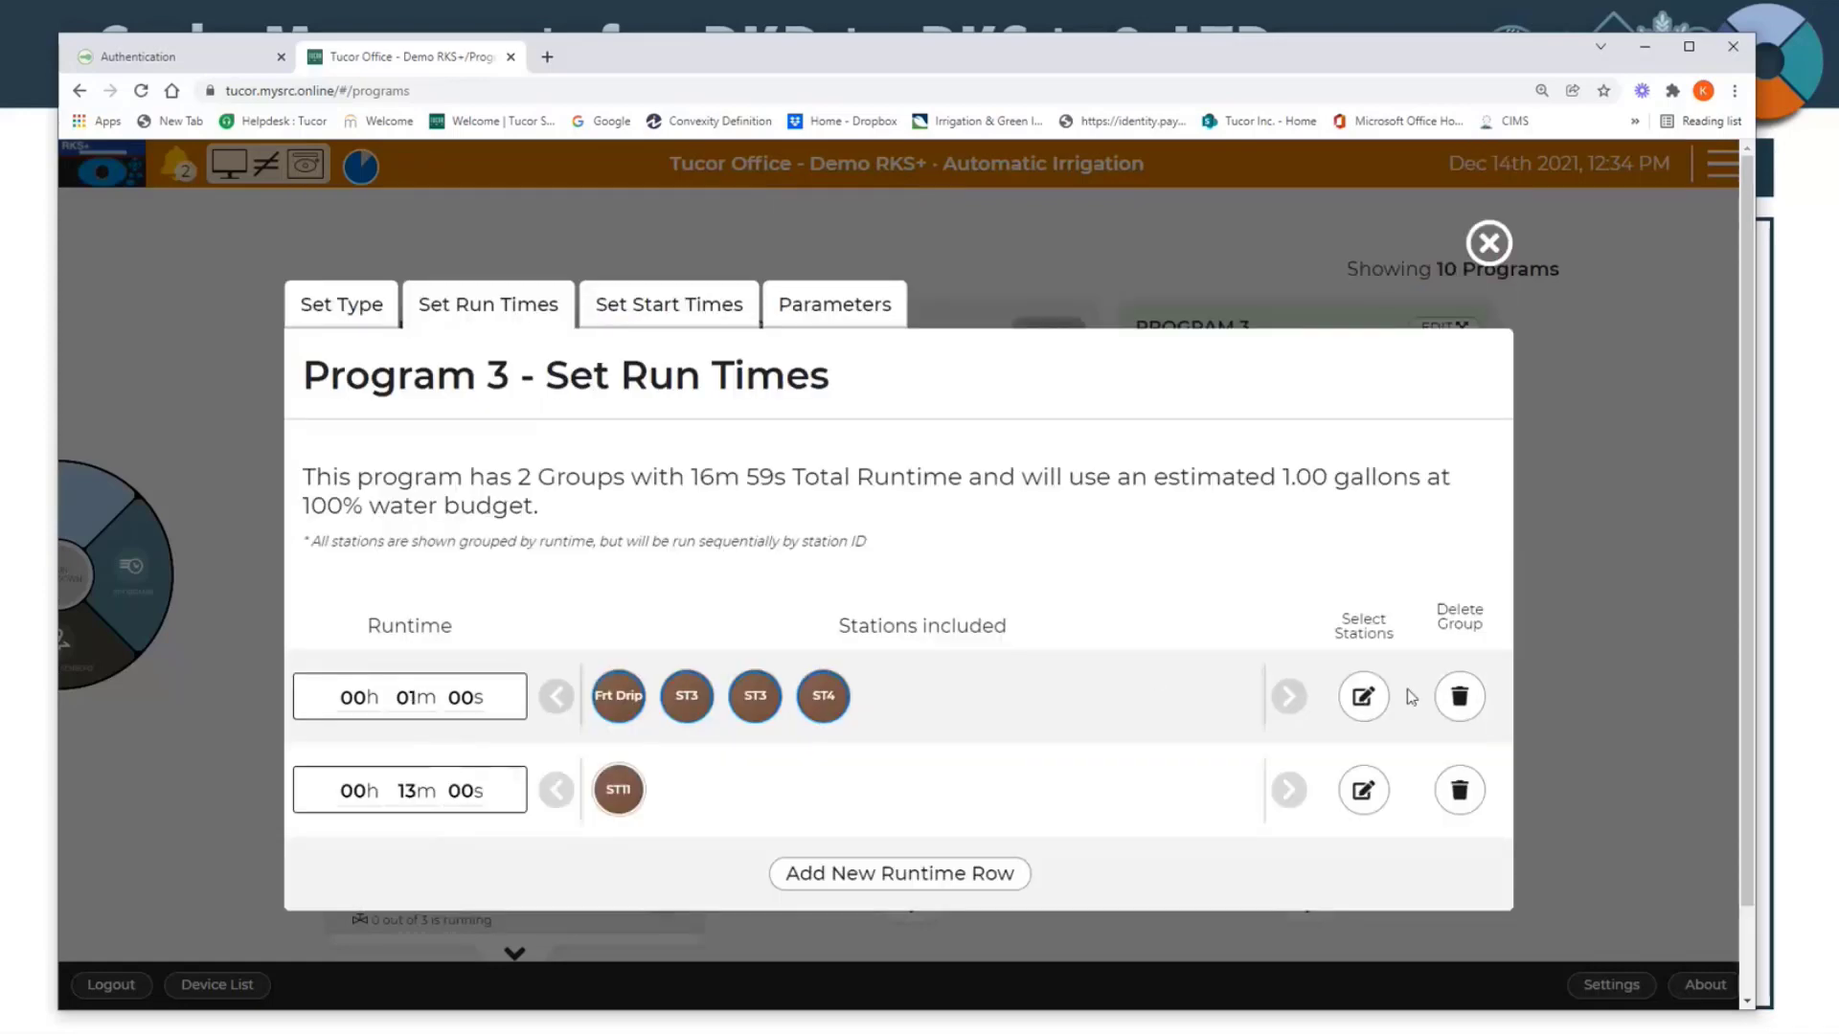
# Step: Open the station selection for Program 3's 1-minute runtime group and include station ST7
pyautogui.click(1363, 698)
pyautogui.scroll(-8, 977, 830)
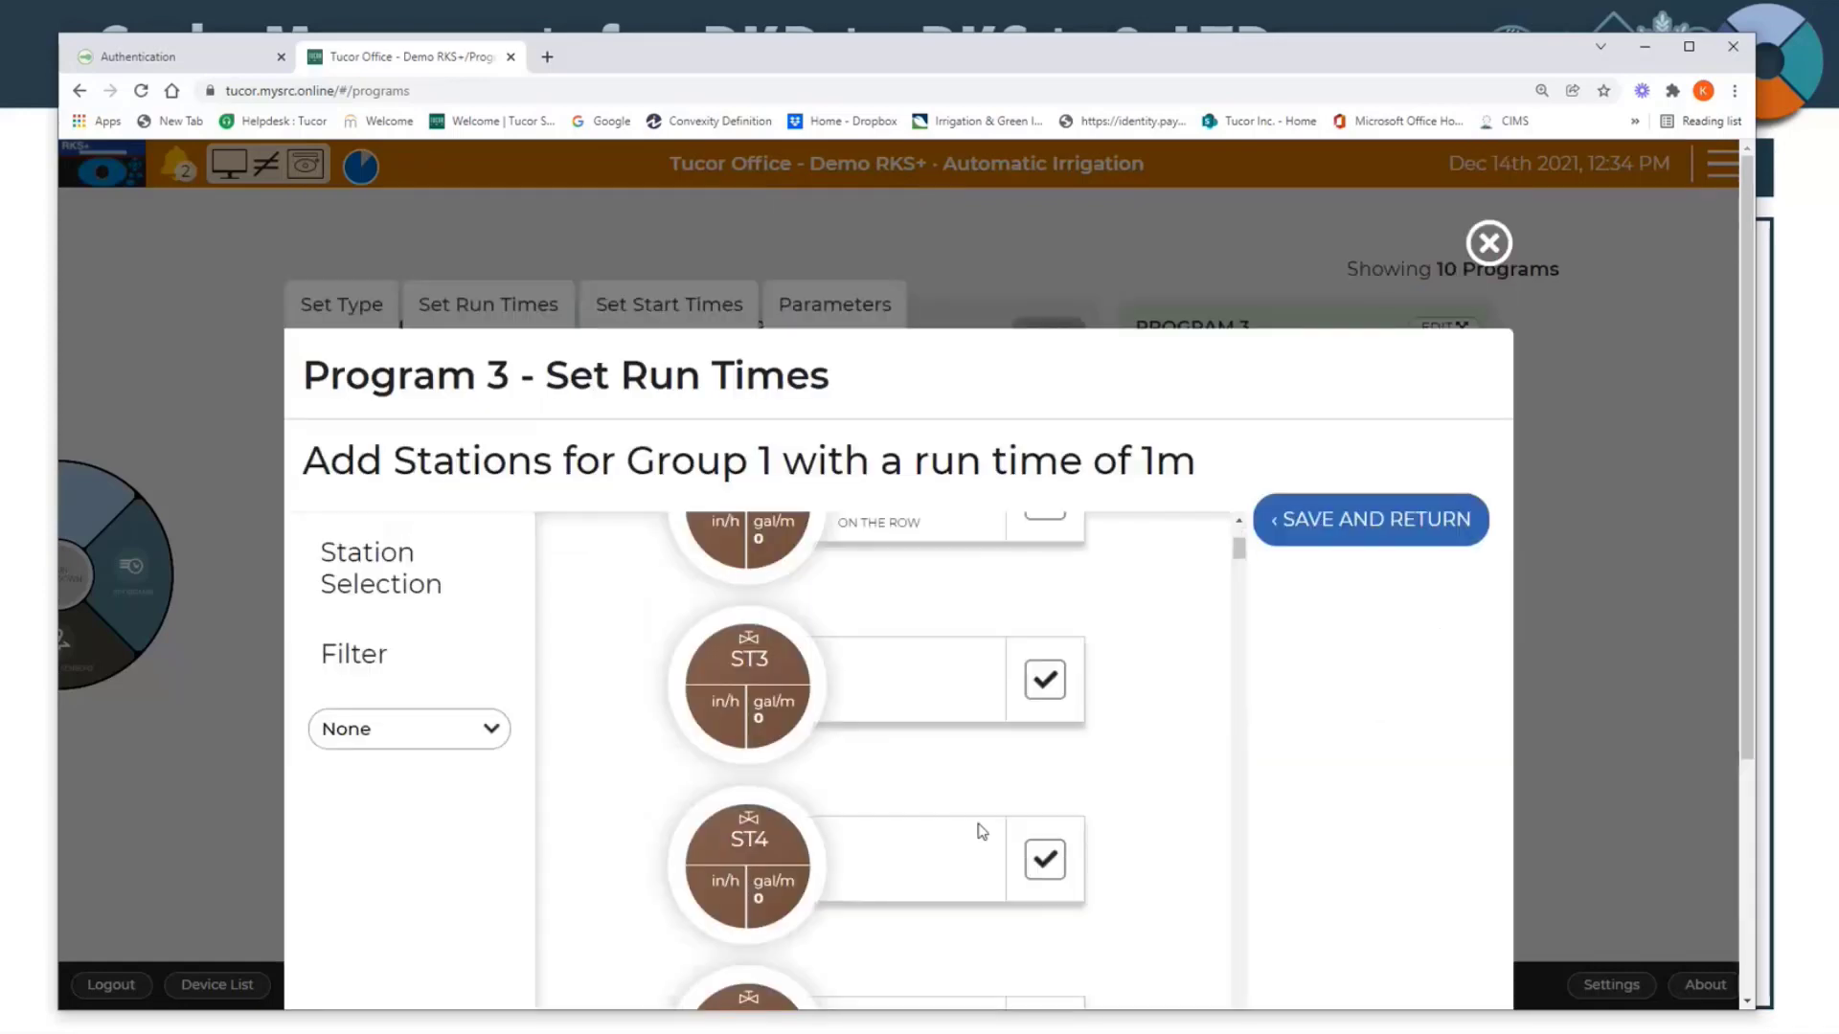
pyautogui.scroll(6, 983, 830)
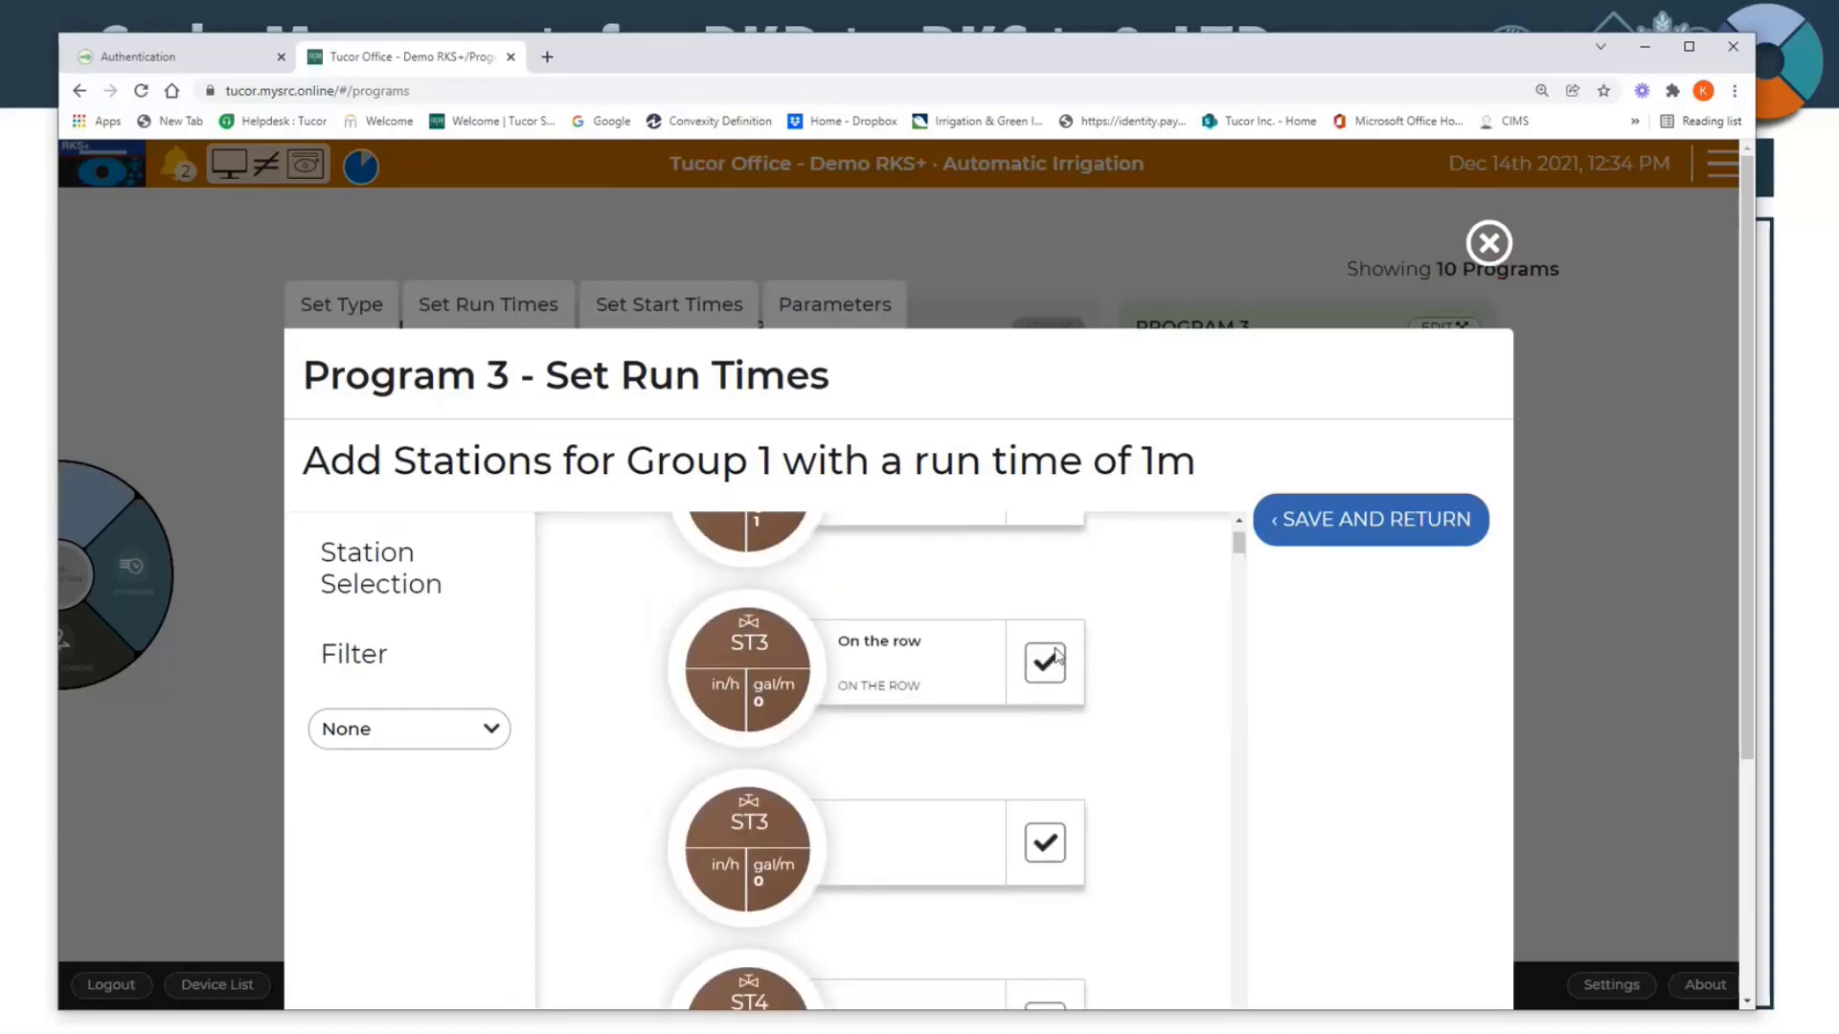
pyautogui.scroll(1, 1056, 657)
pyautogui.scroll(-4, 1019, 706)
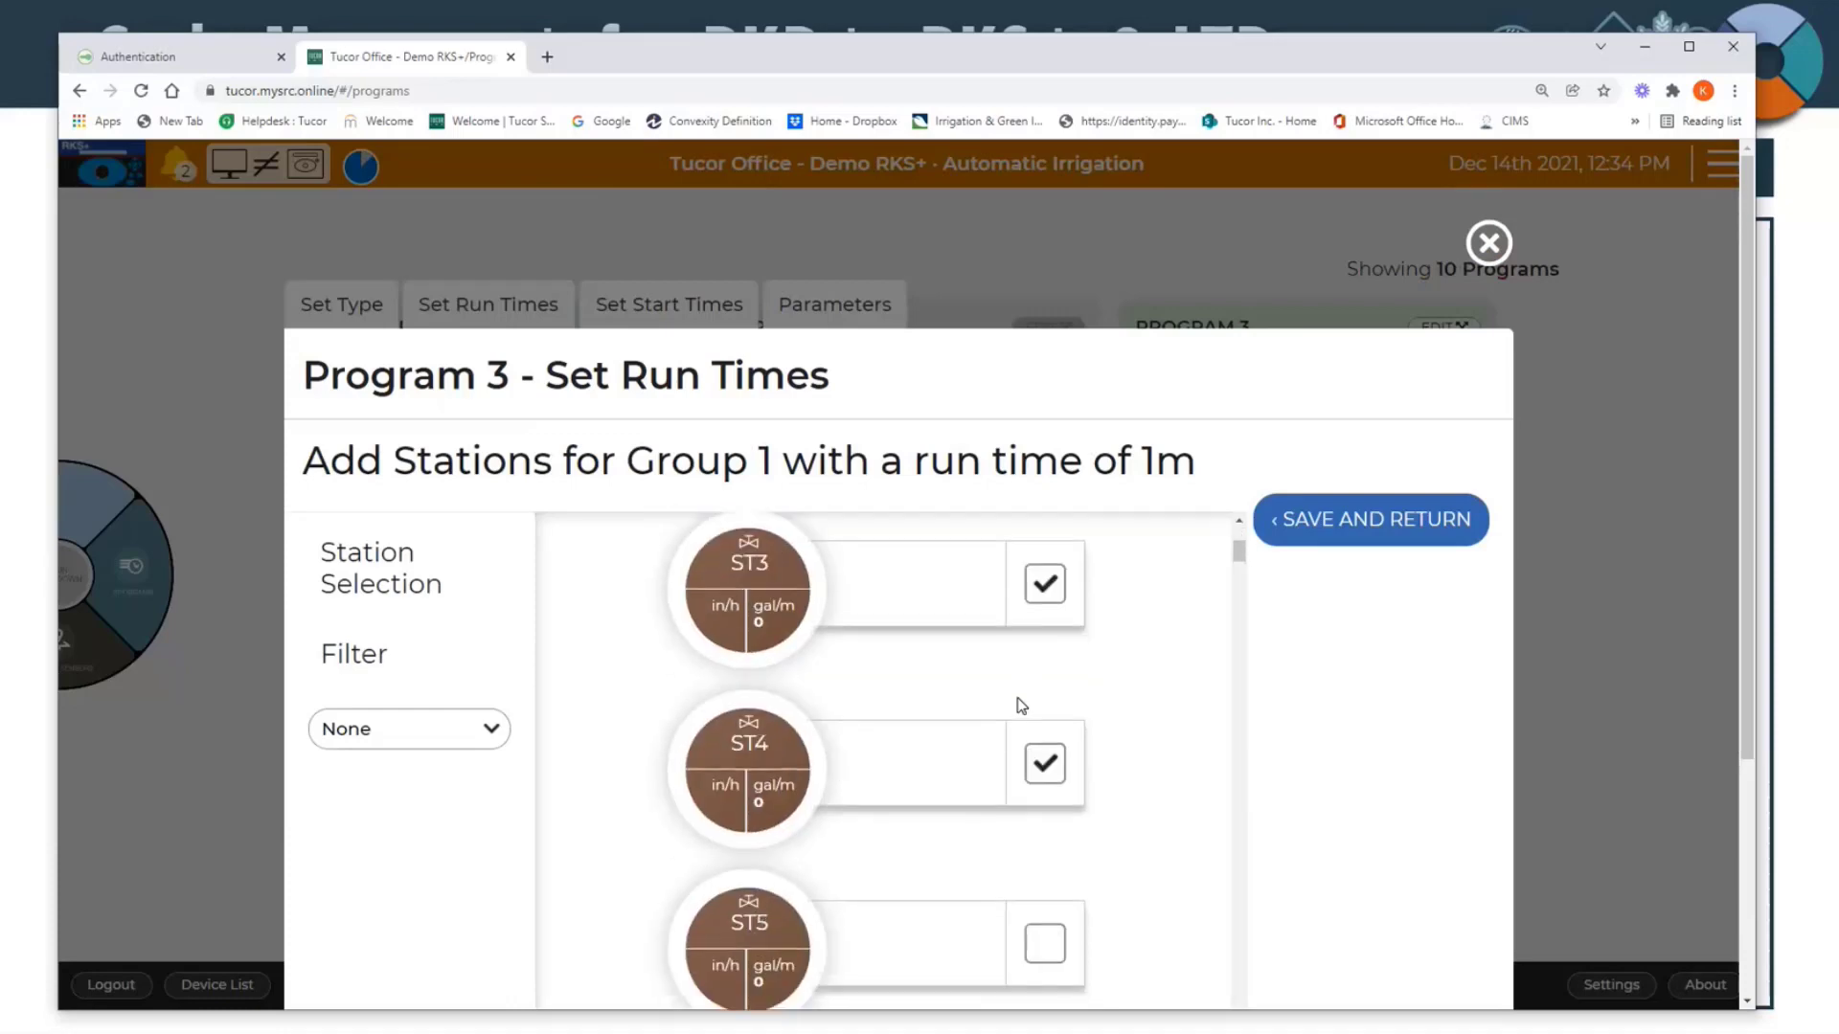
pyautogui.scroll(-5, 1021, 706)
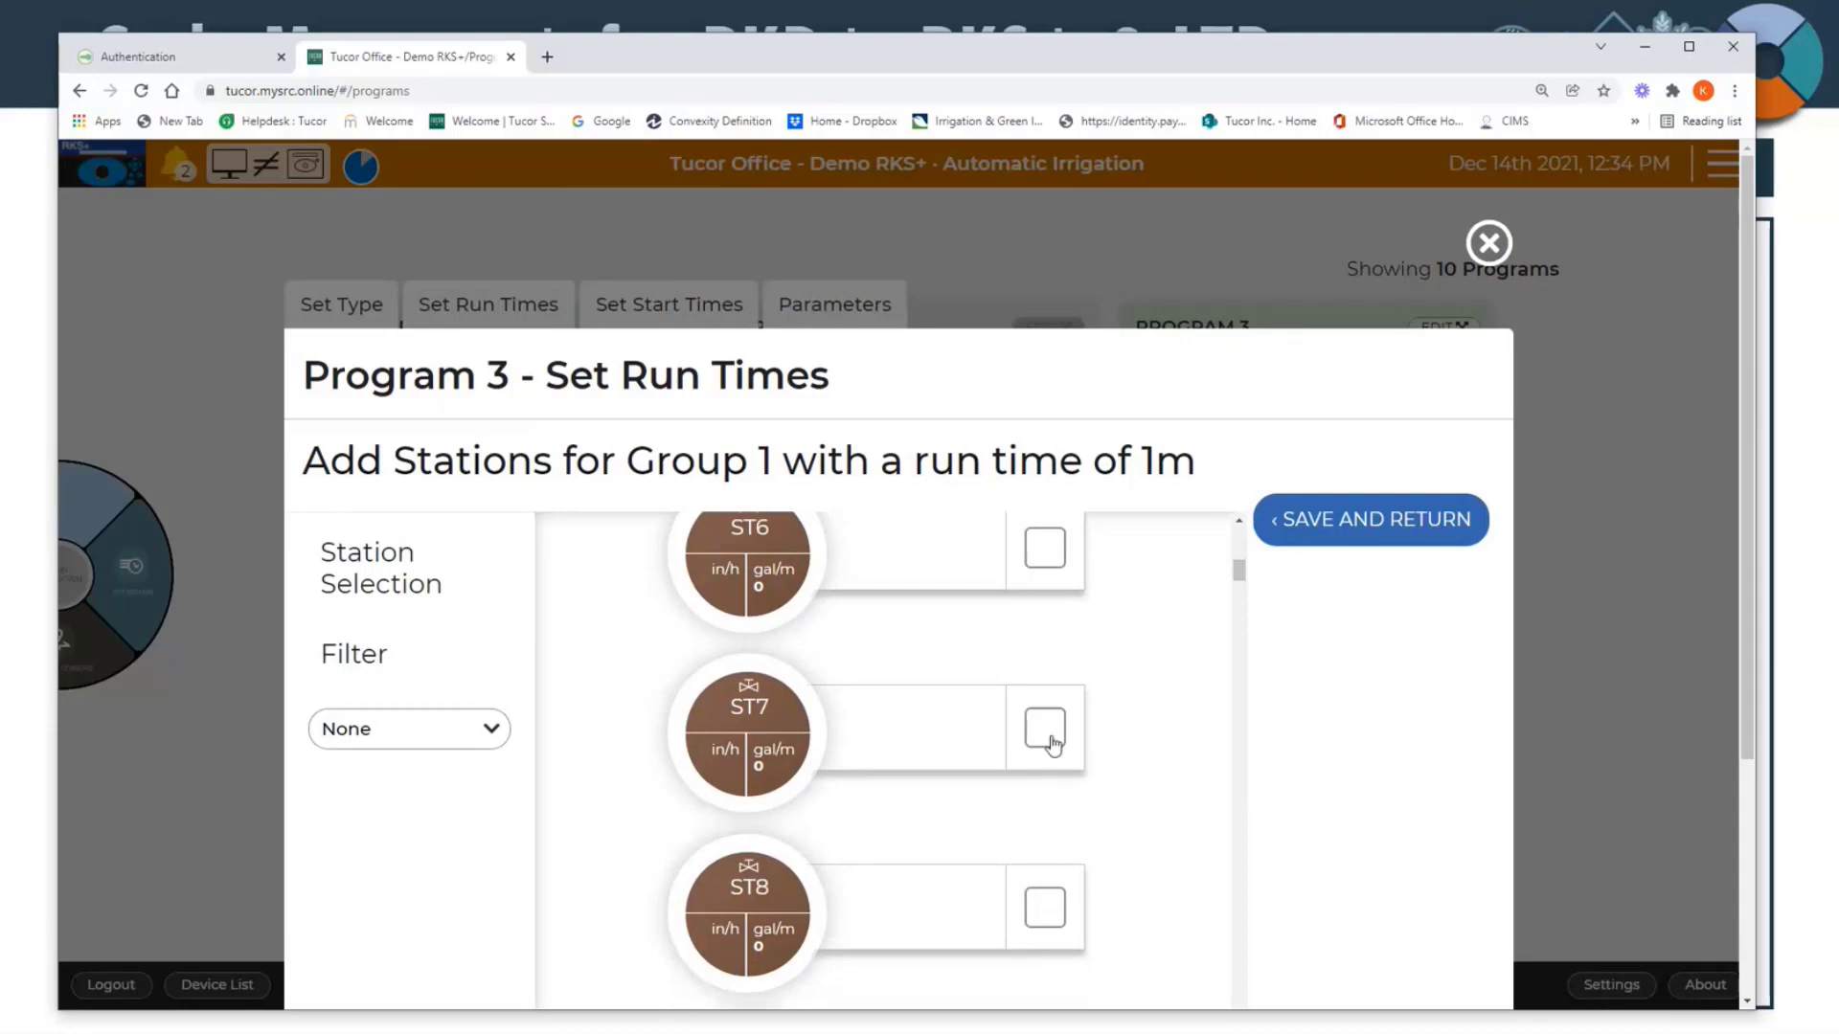
pyautogui.click(1048, 732)
# Step: Check the station filter options and selected stations, then save Group 1's station selection and review the run times
pyautogui.click(403, 736)
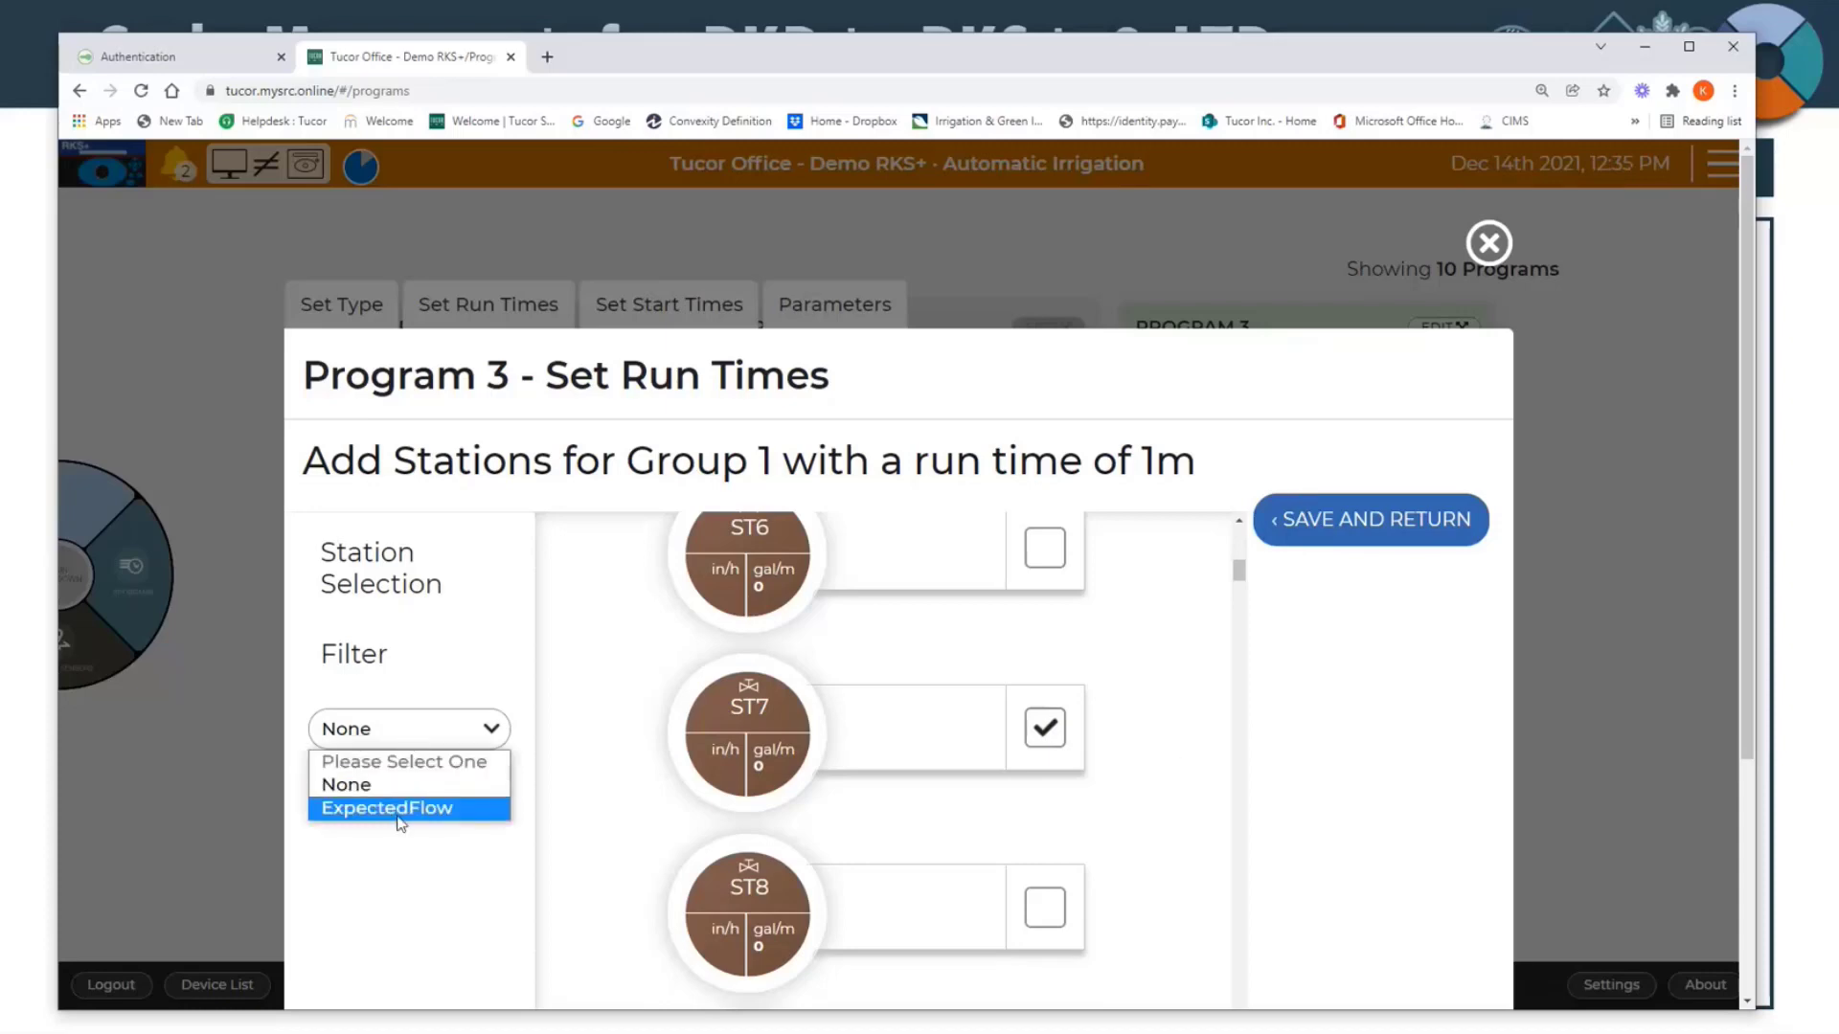
pyautogui.click(405, 738)
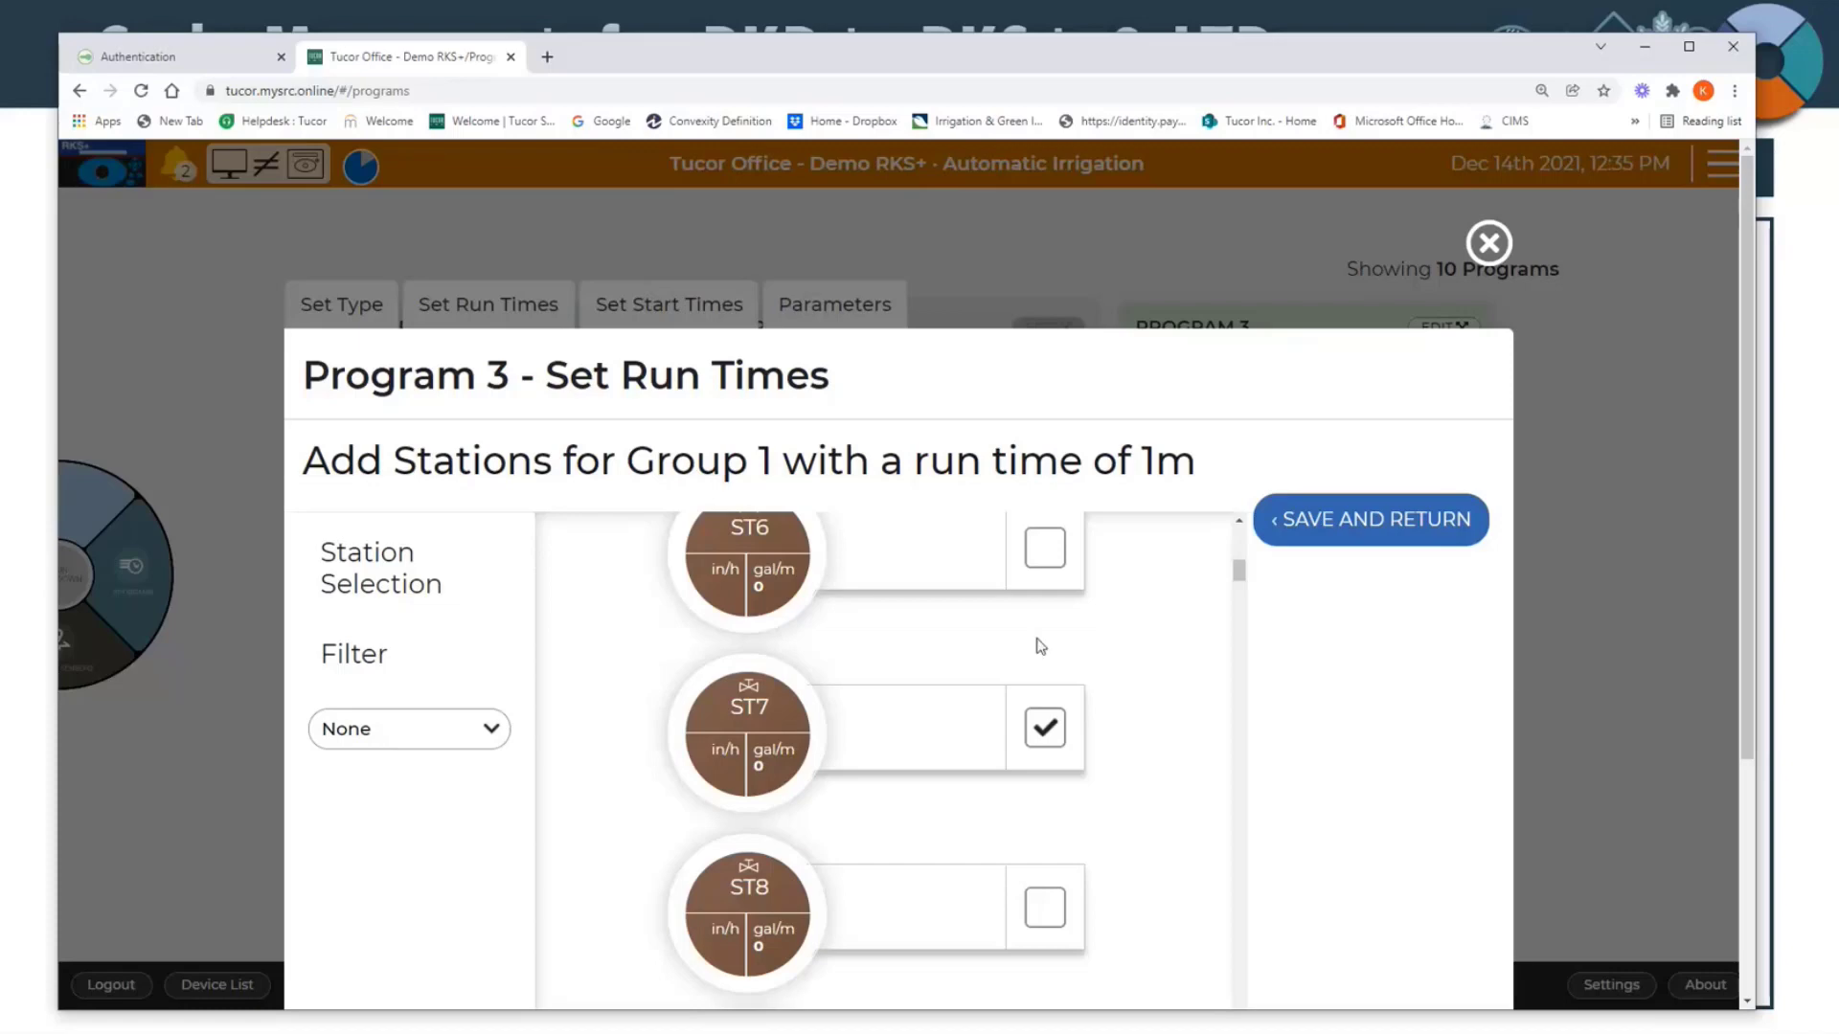
pyautogui.scroll(5, 801, 661)
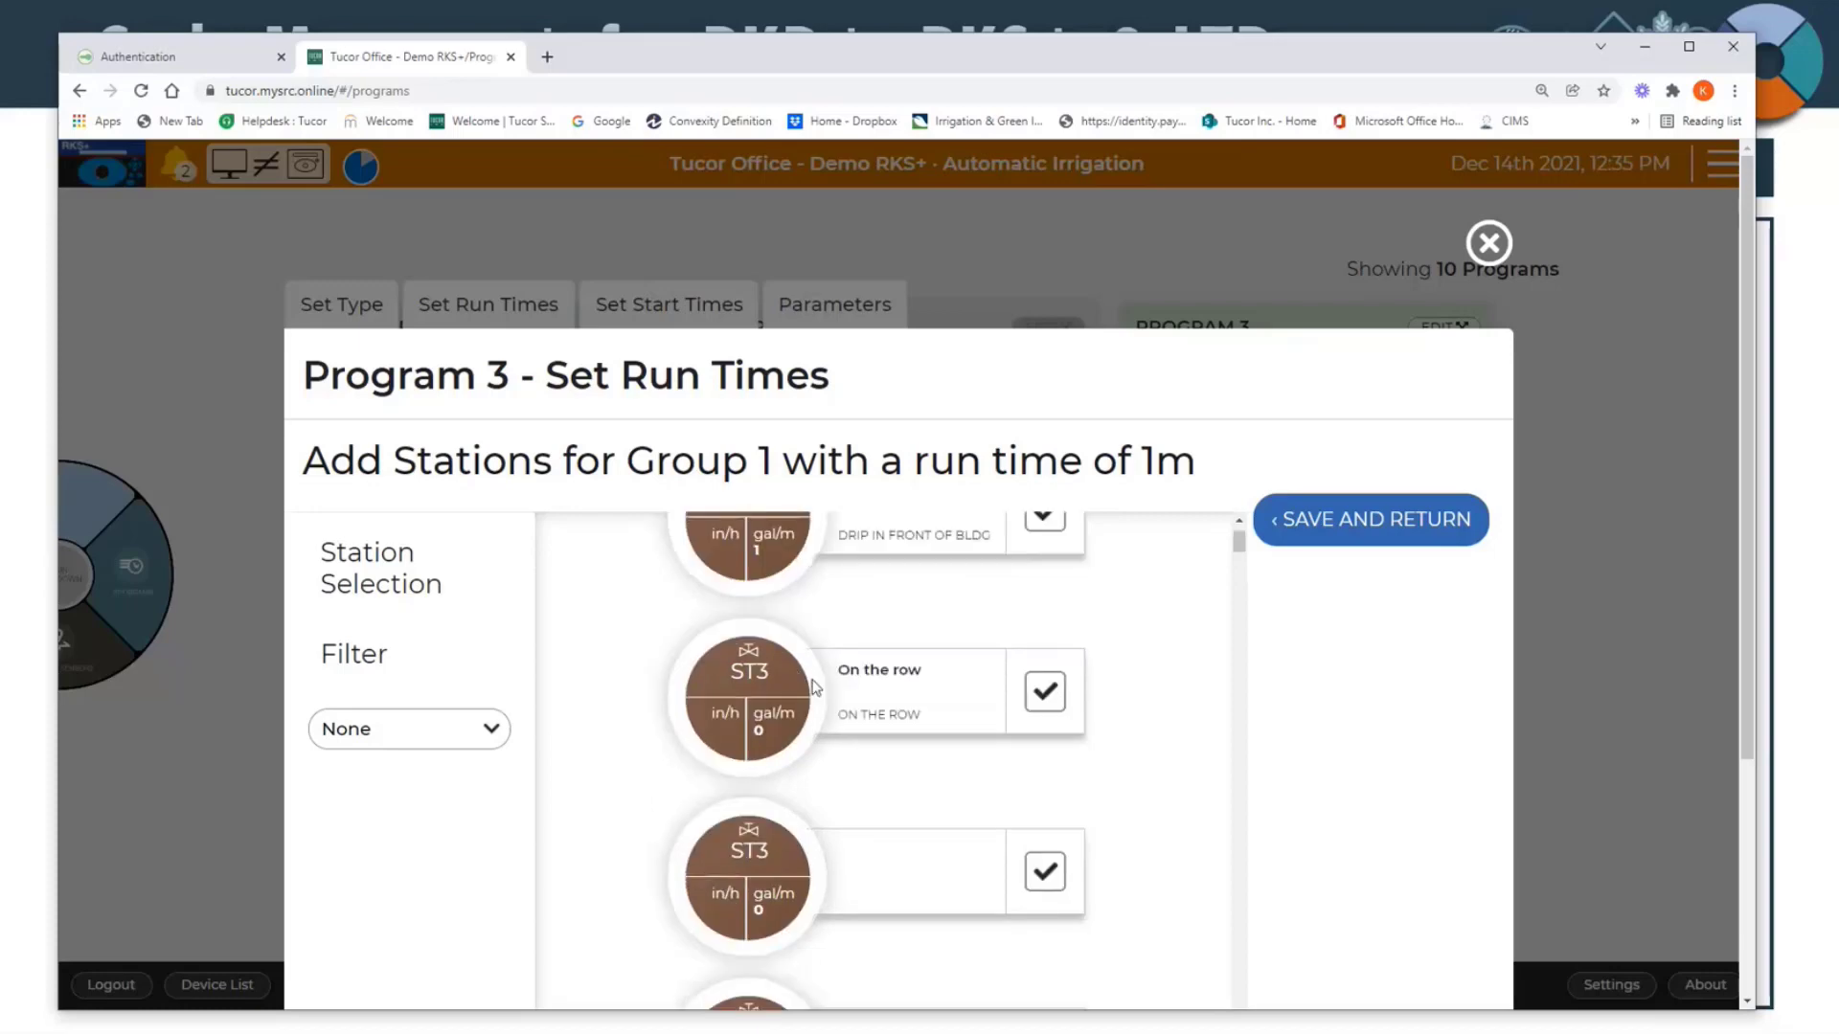
pyautogui.scroll(1, 778, 757)
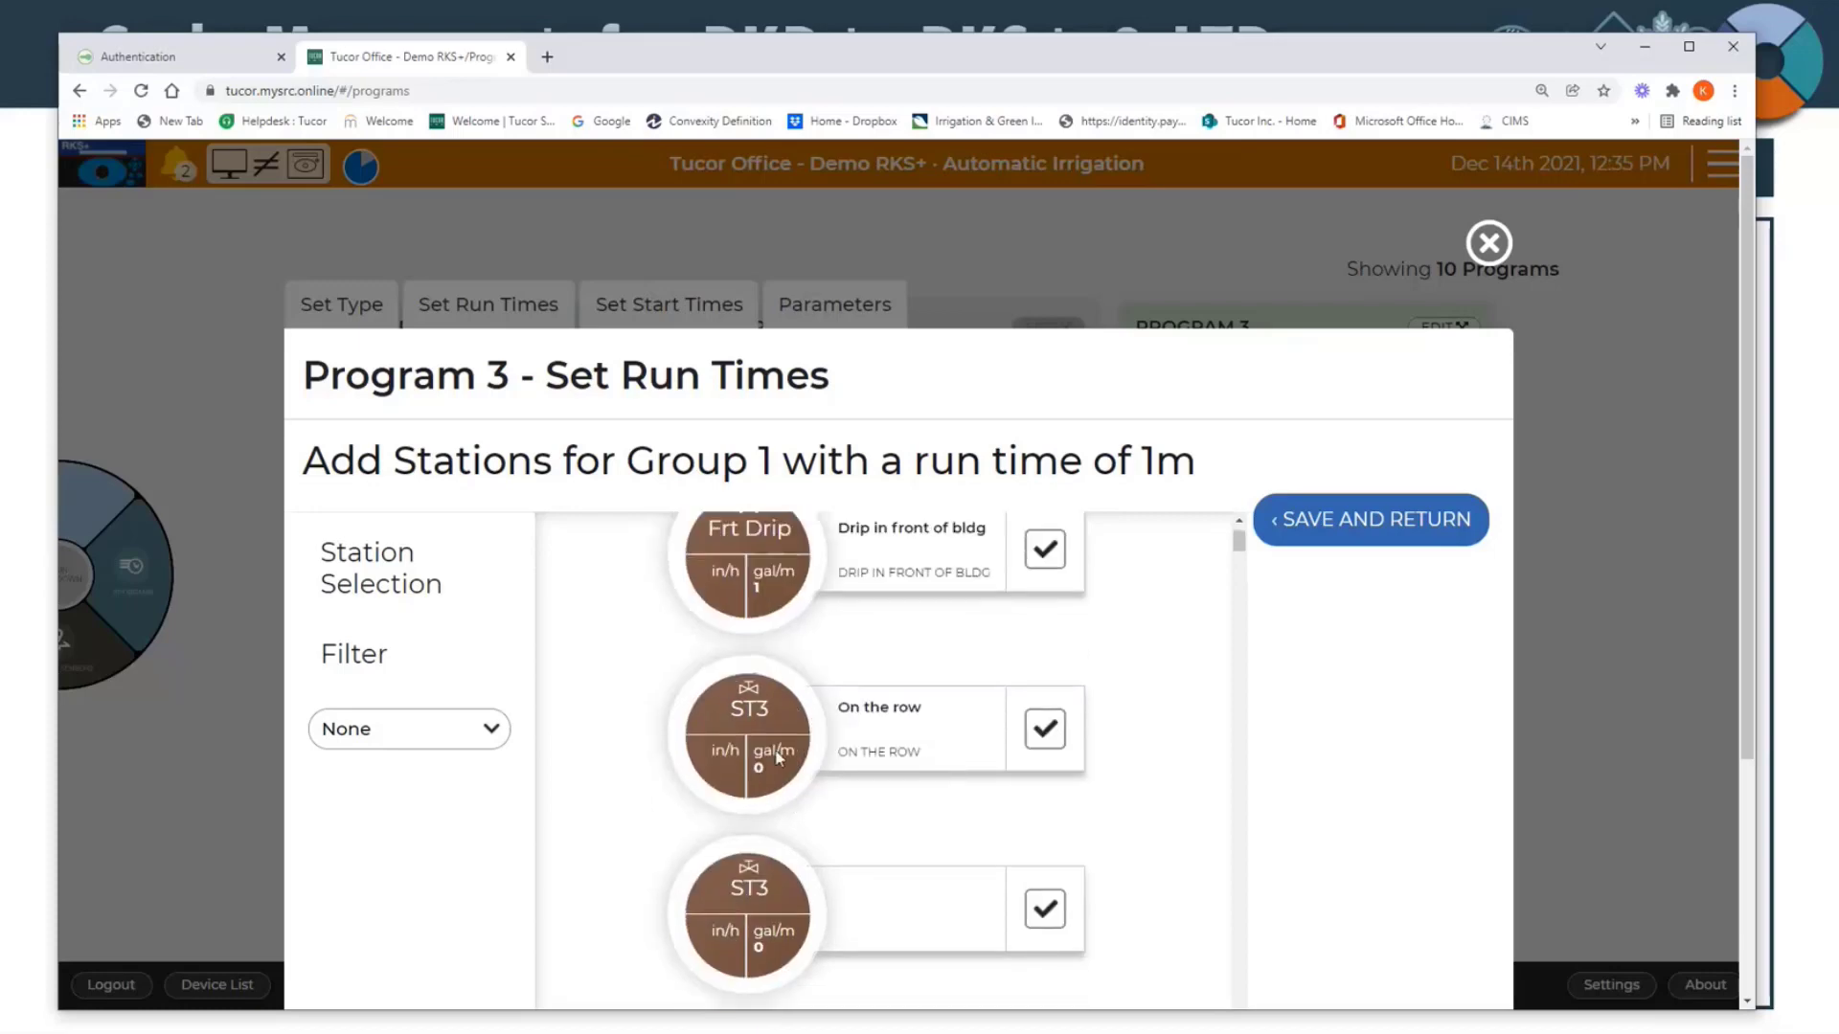
pyautogui.scroll(-6, 777, 728)
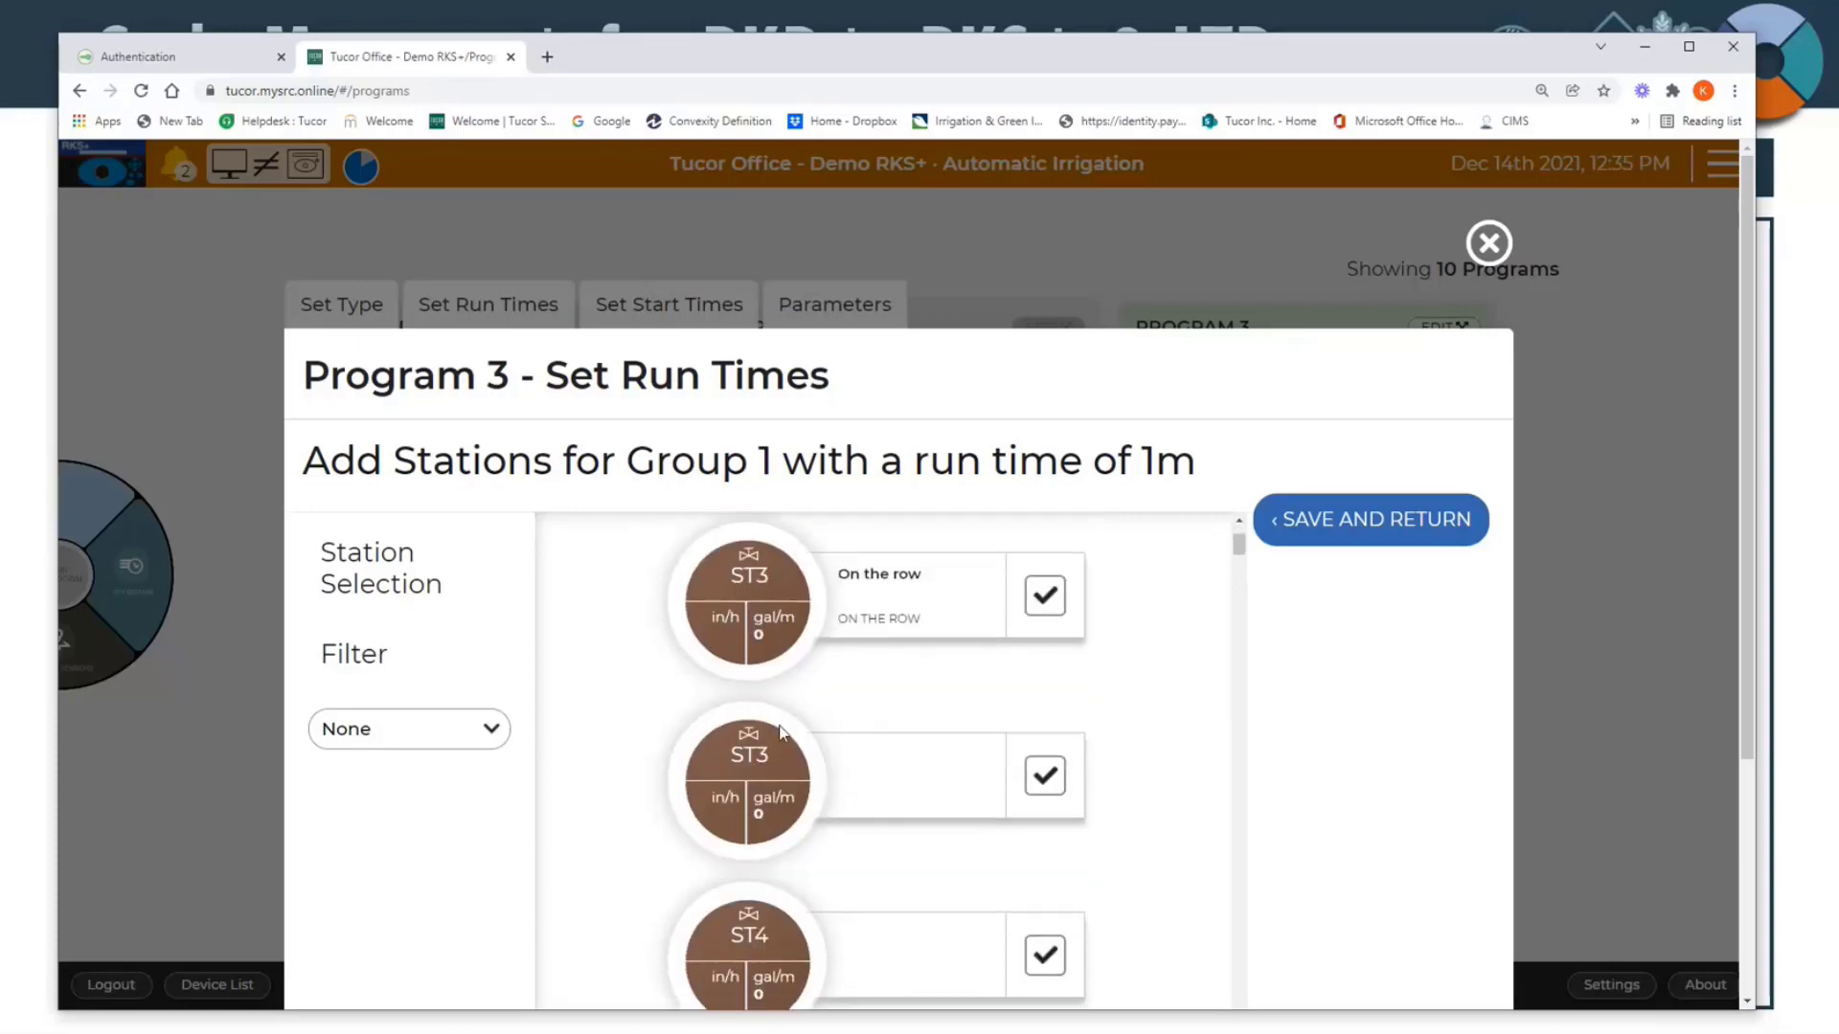
pyautogui.click(1356, 540)
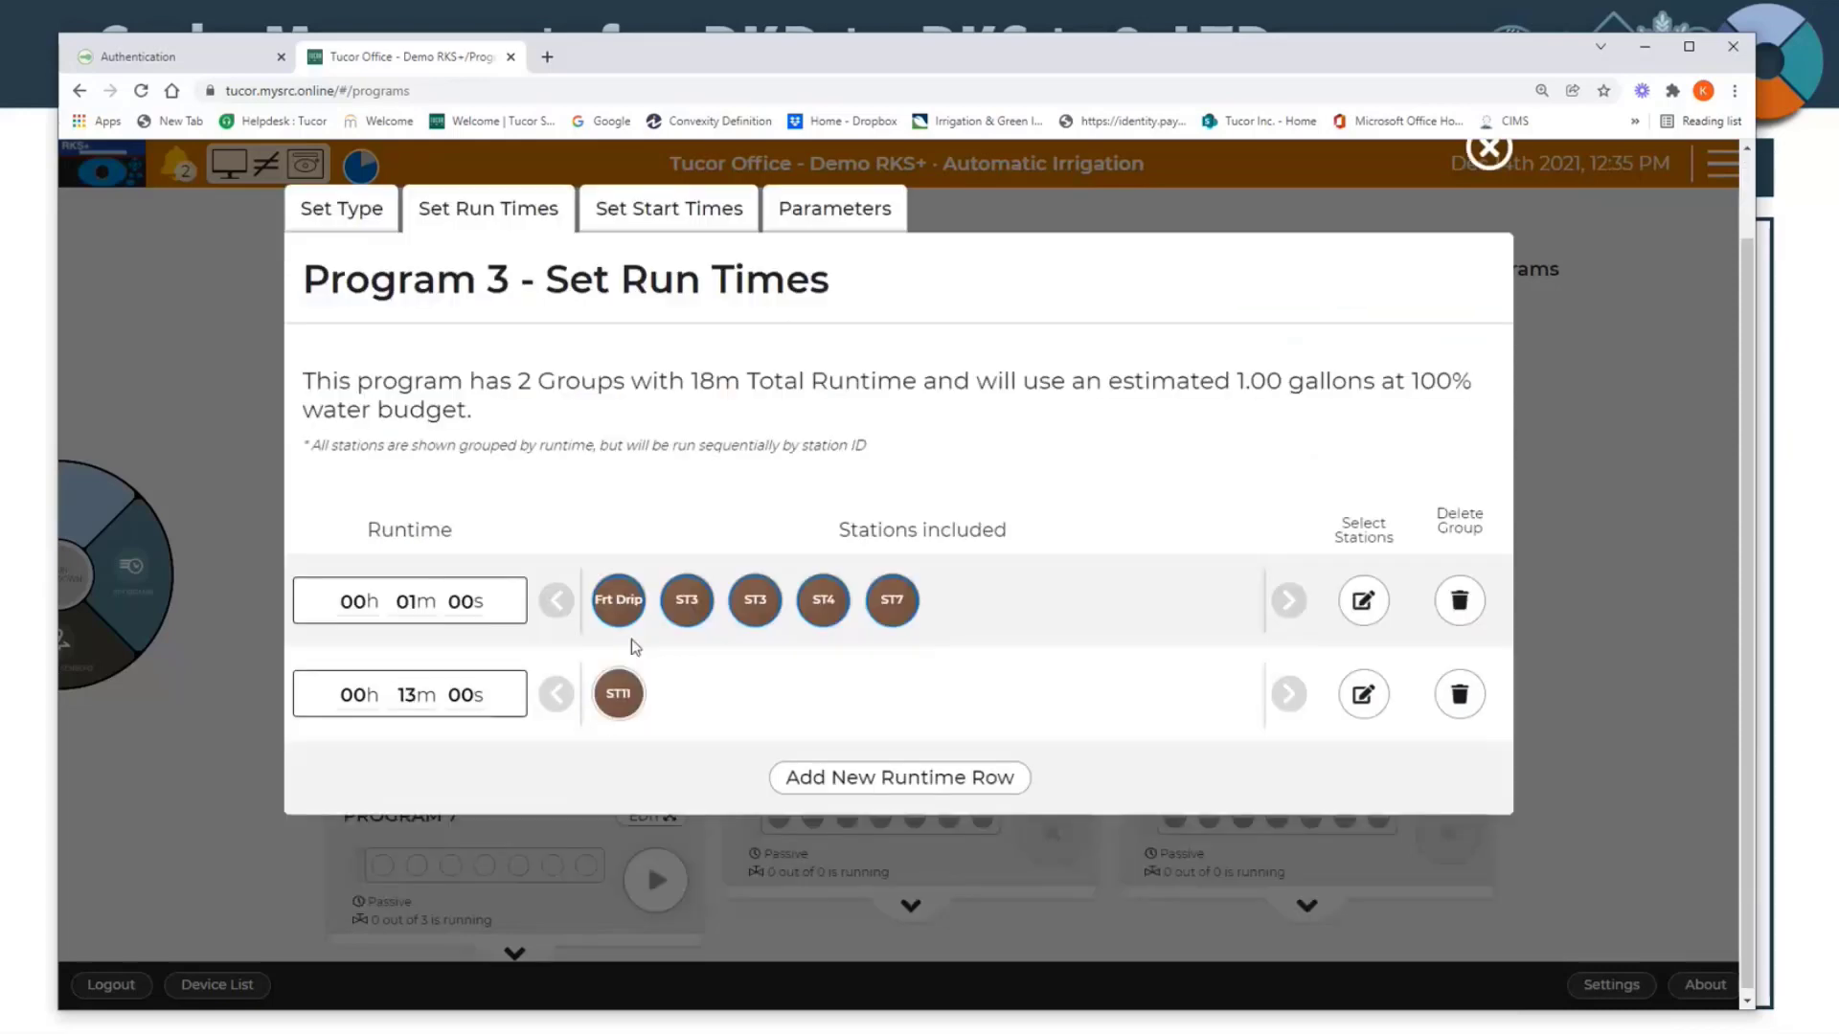
pyautogui.scroll(-1, 623, 661)
pyautogui.scroll(1, 628, 328)
# Step: In Program 3's start times, set the start time of a new irrigation entry to 12:03 PM
pyautogui.click(628, 308)
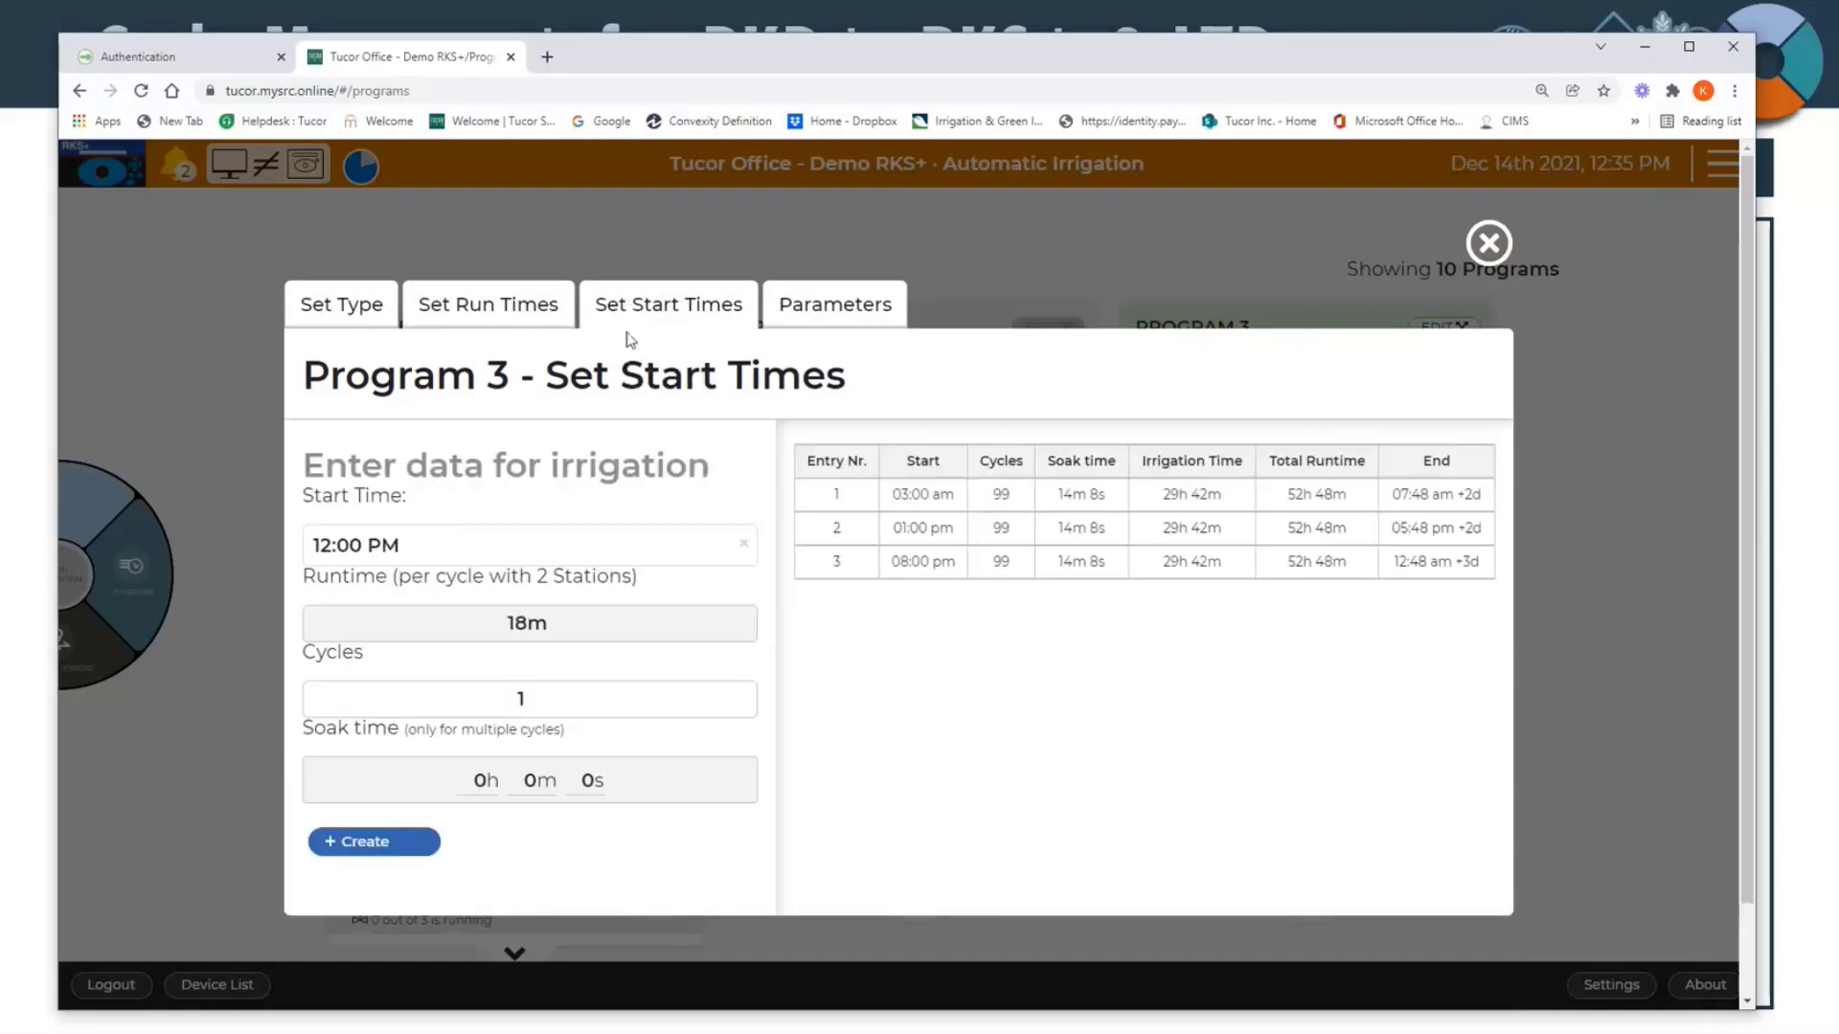
pyautogui.scroll(-1, 629, 340)
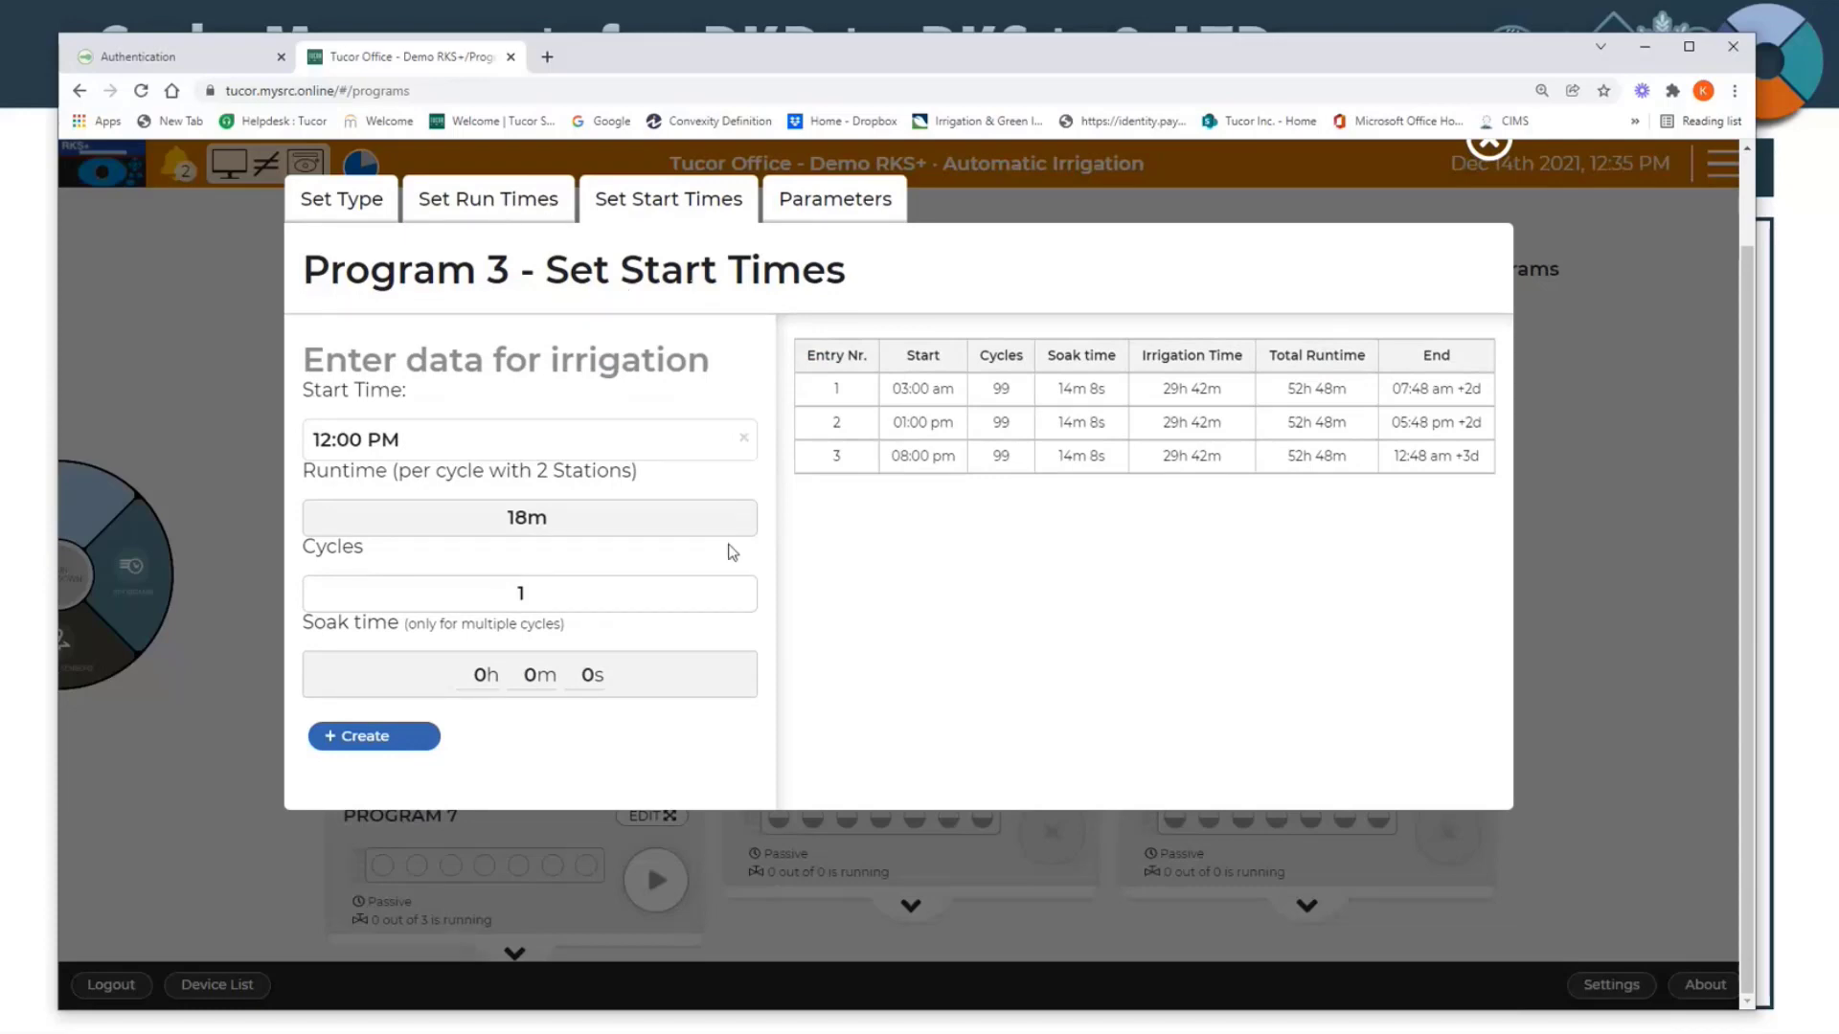
pyautogui.click(535, 589)
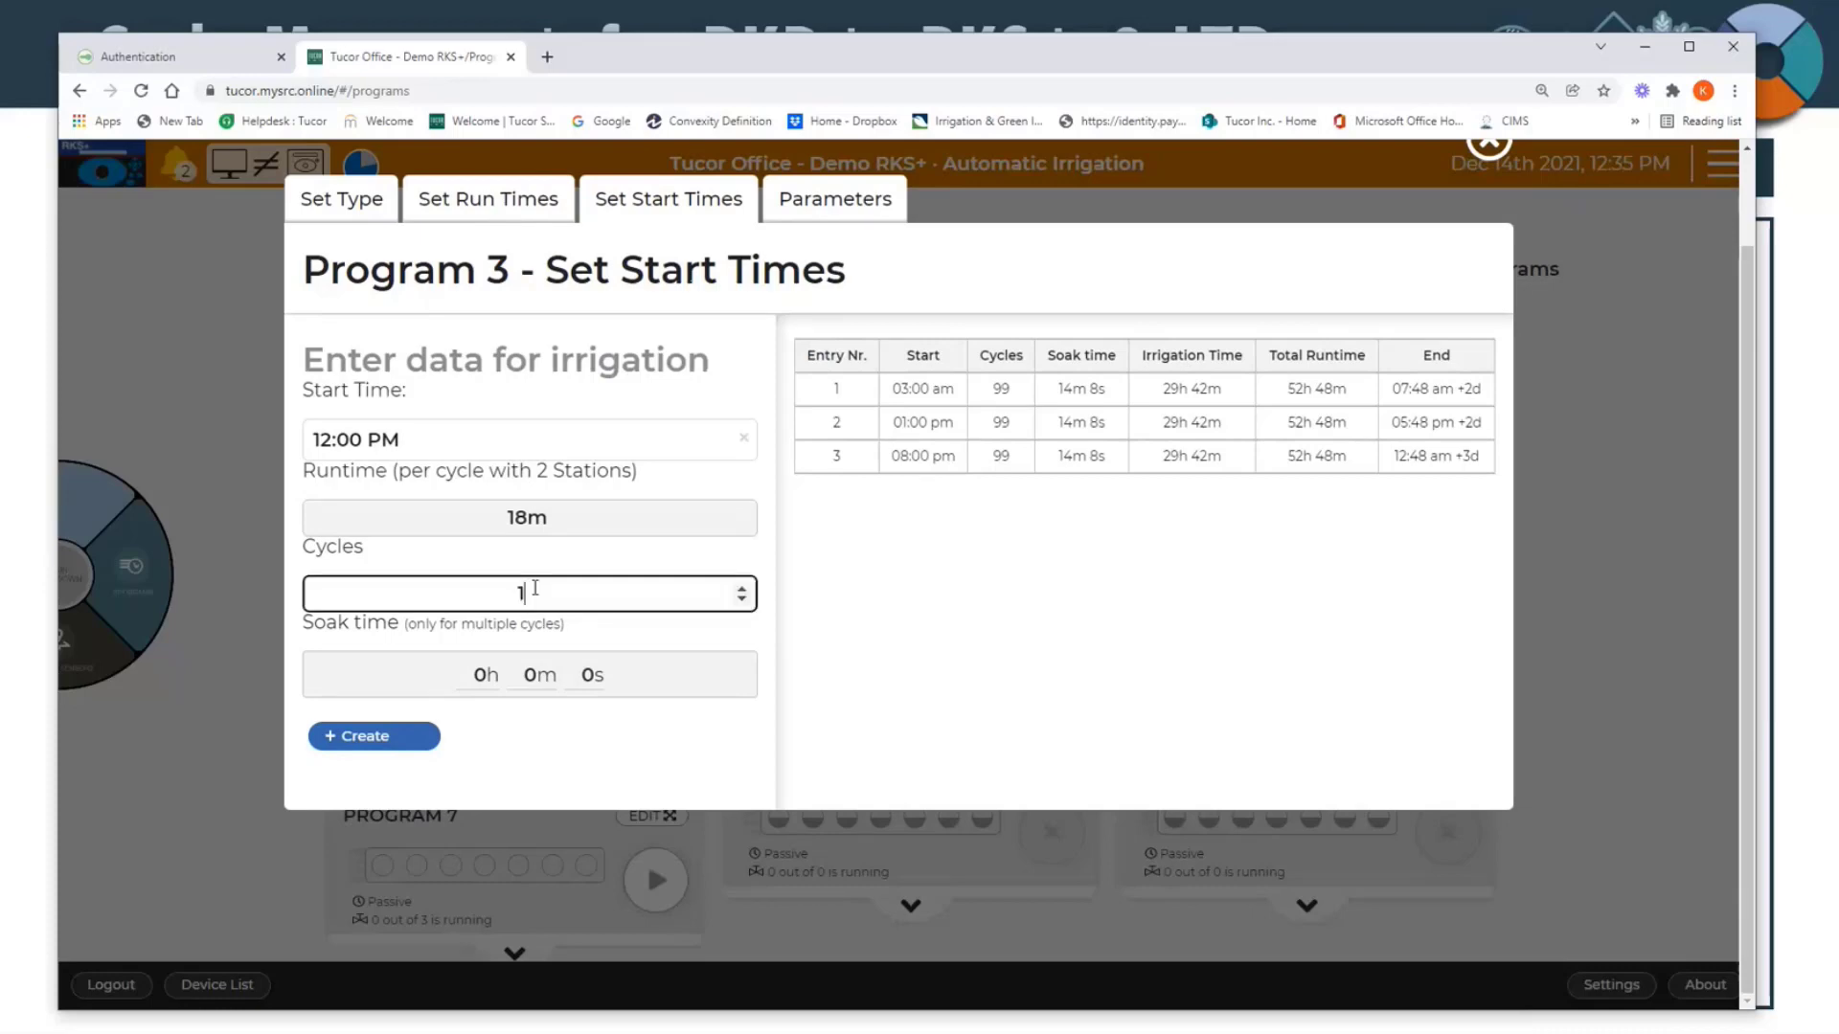
pyautogui.click(1070, 661)
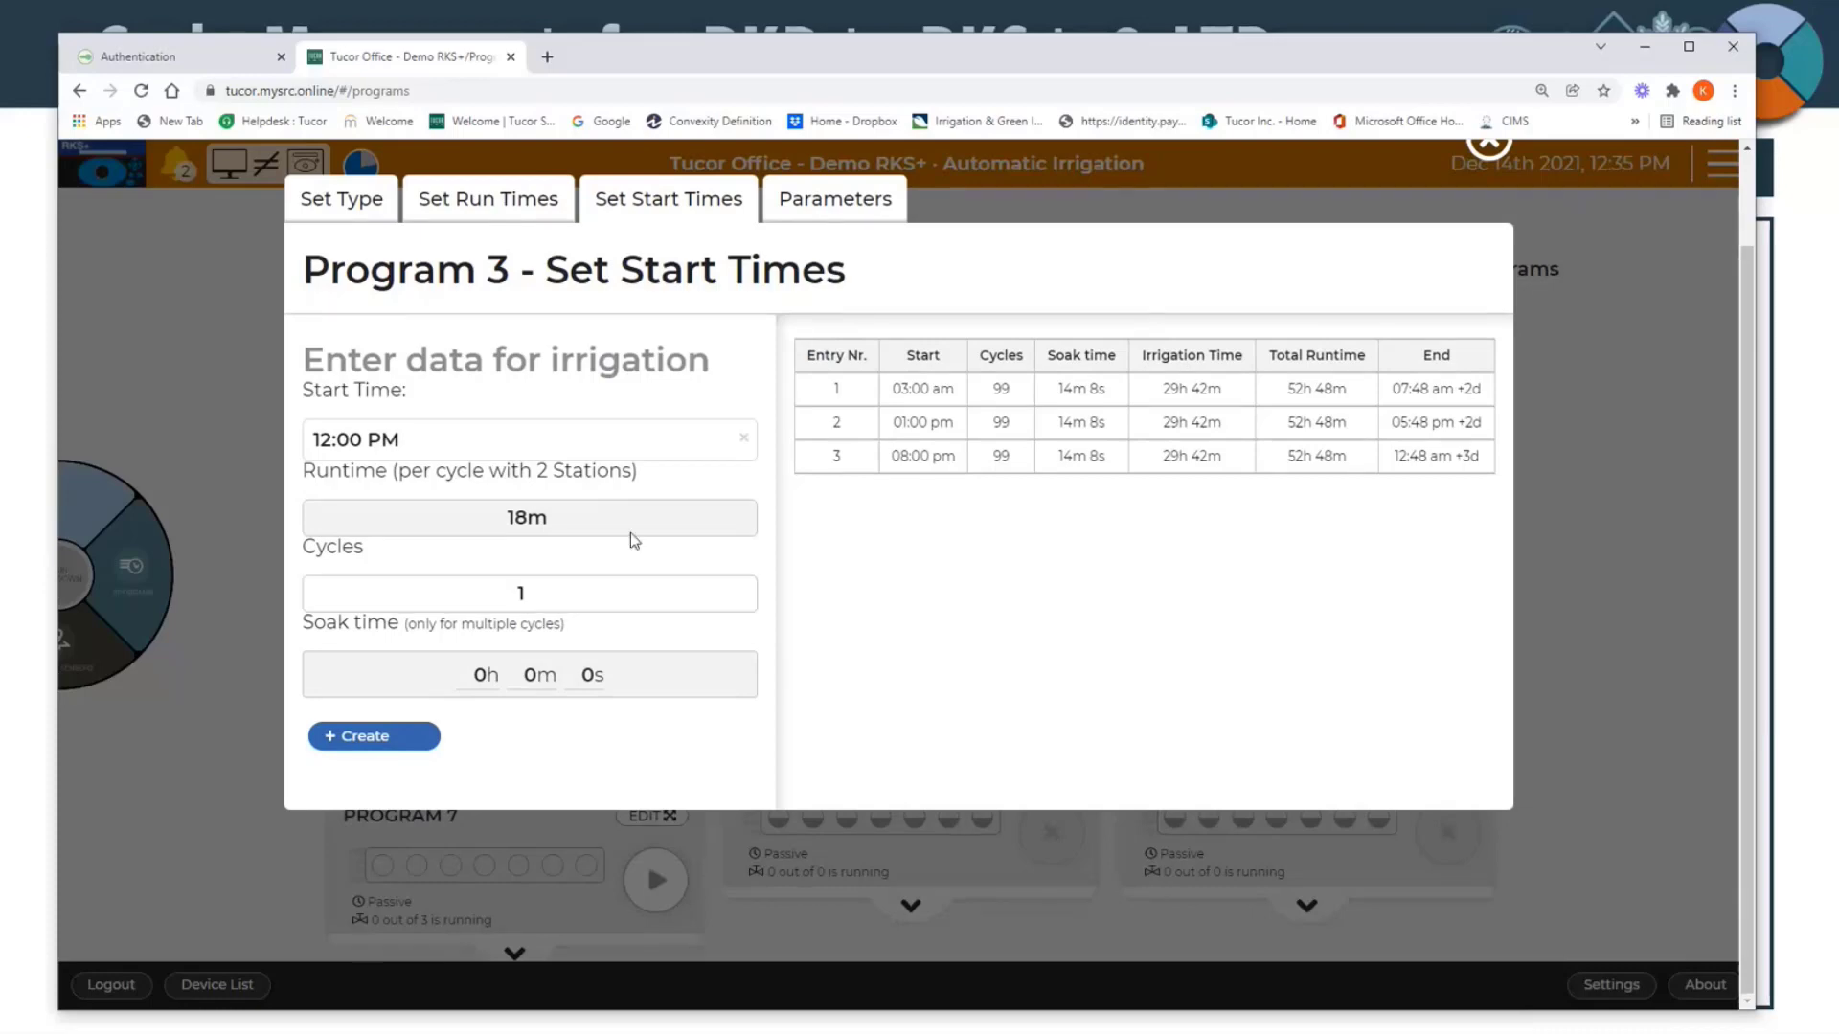
pyautogui.click(346, 448)
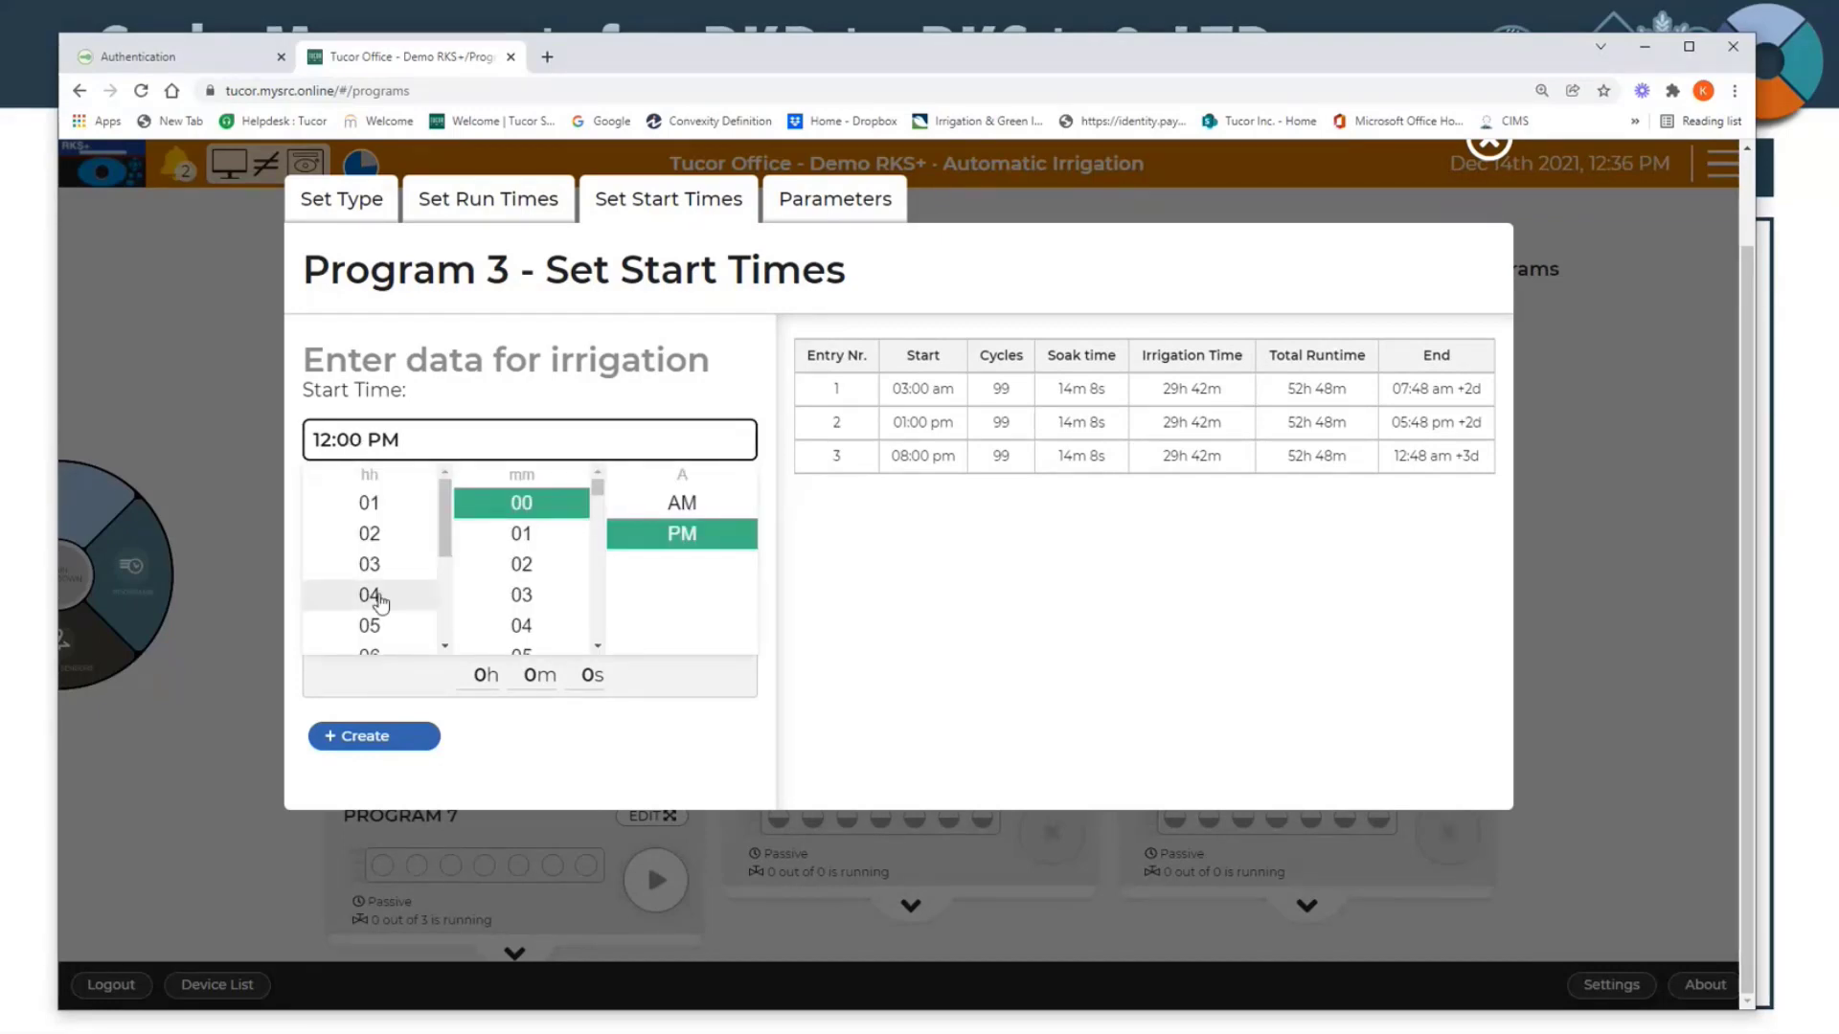
pyautogui.click(375, 625)
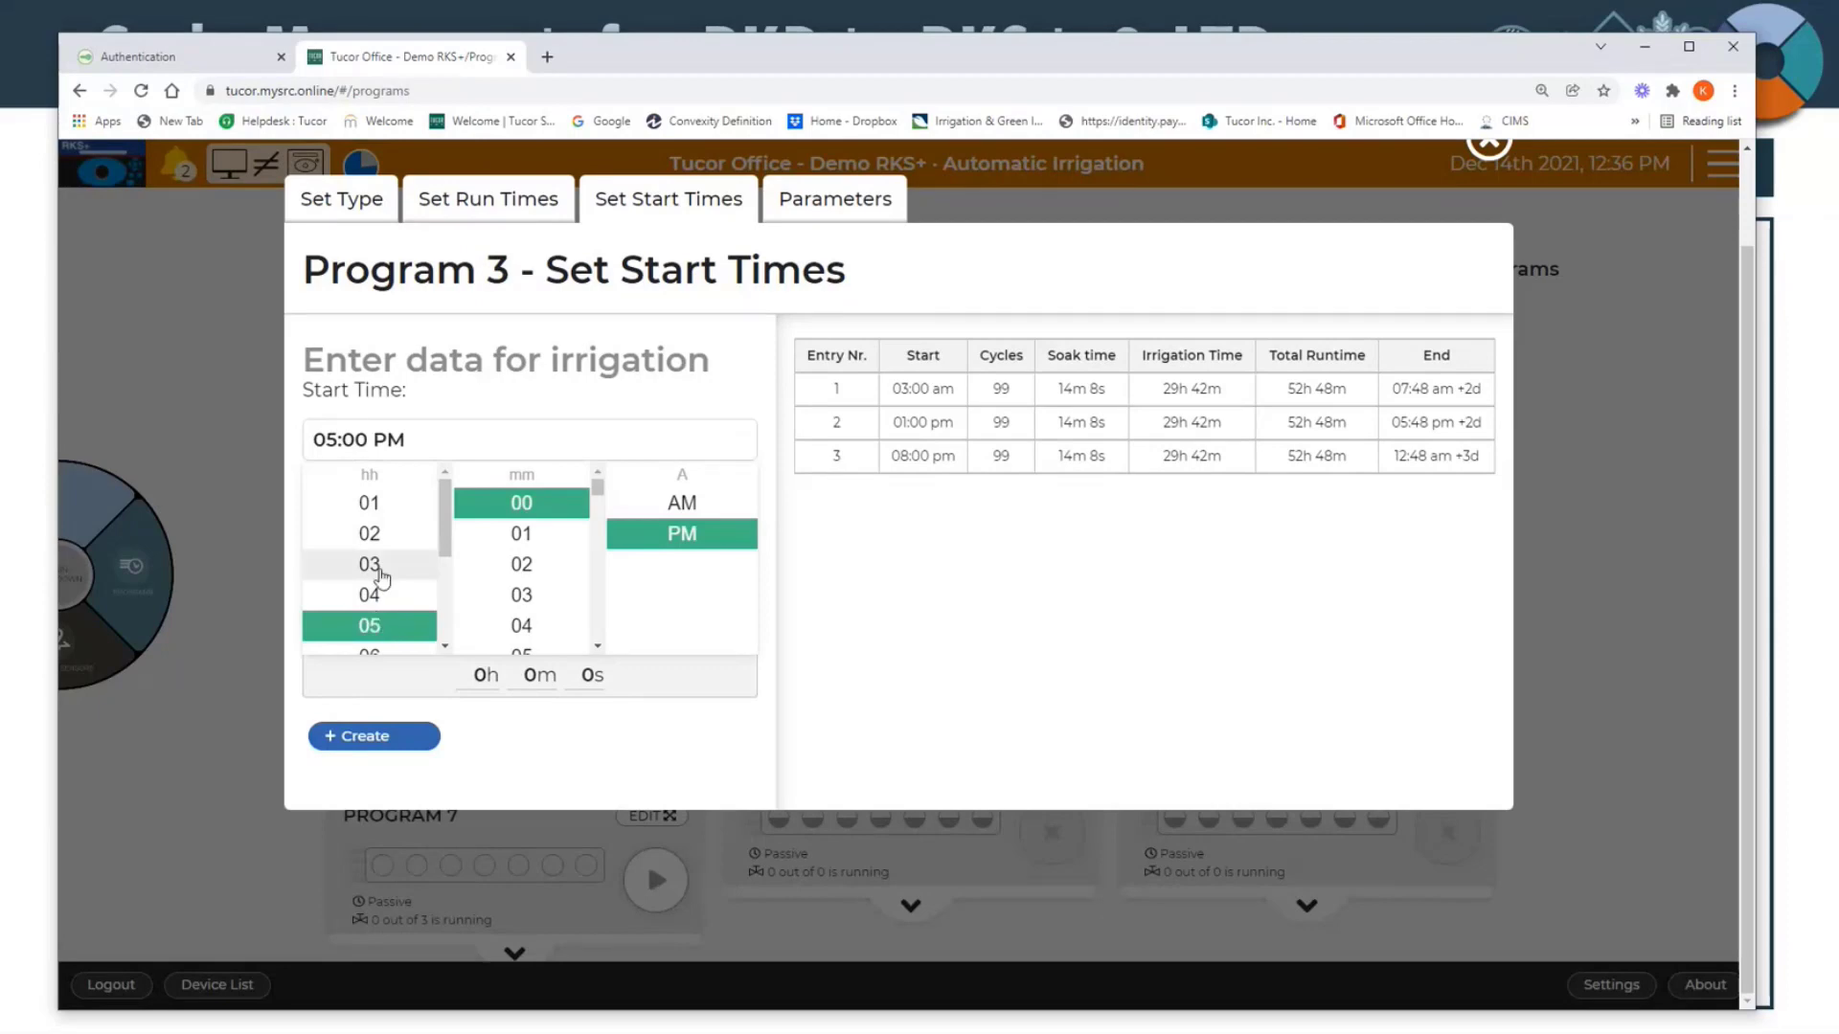
pyautogui.scroll(-2, 382, 575)
pyautogui.click(373, 639)
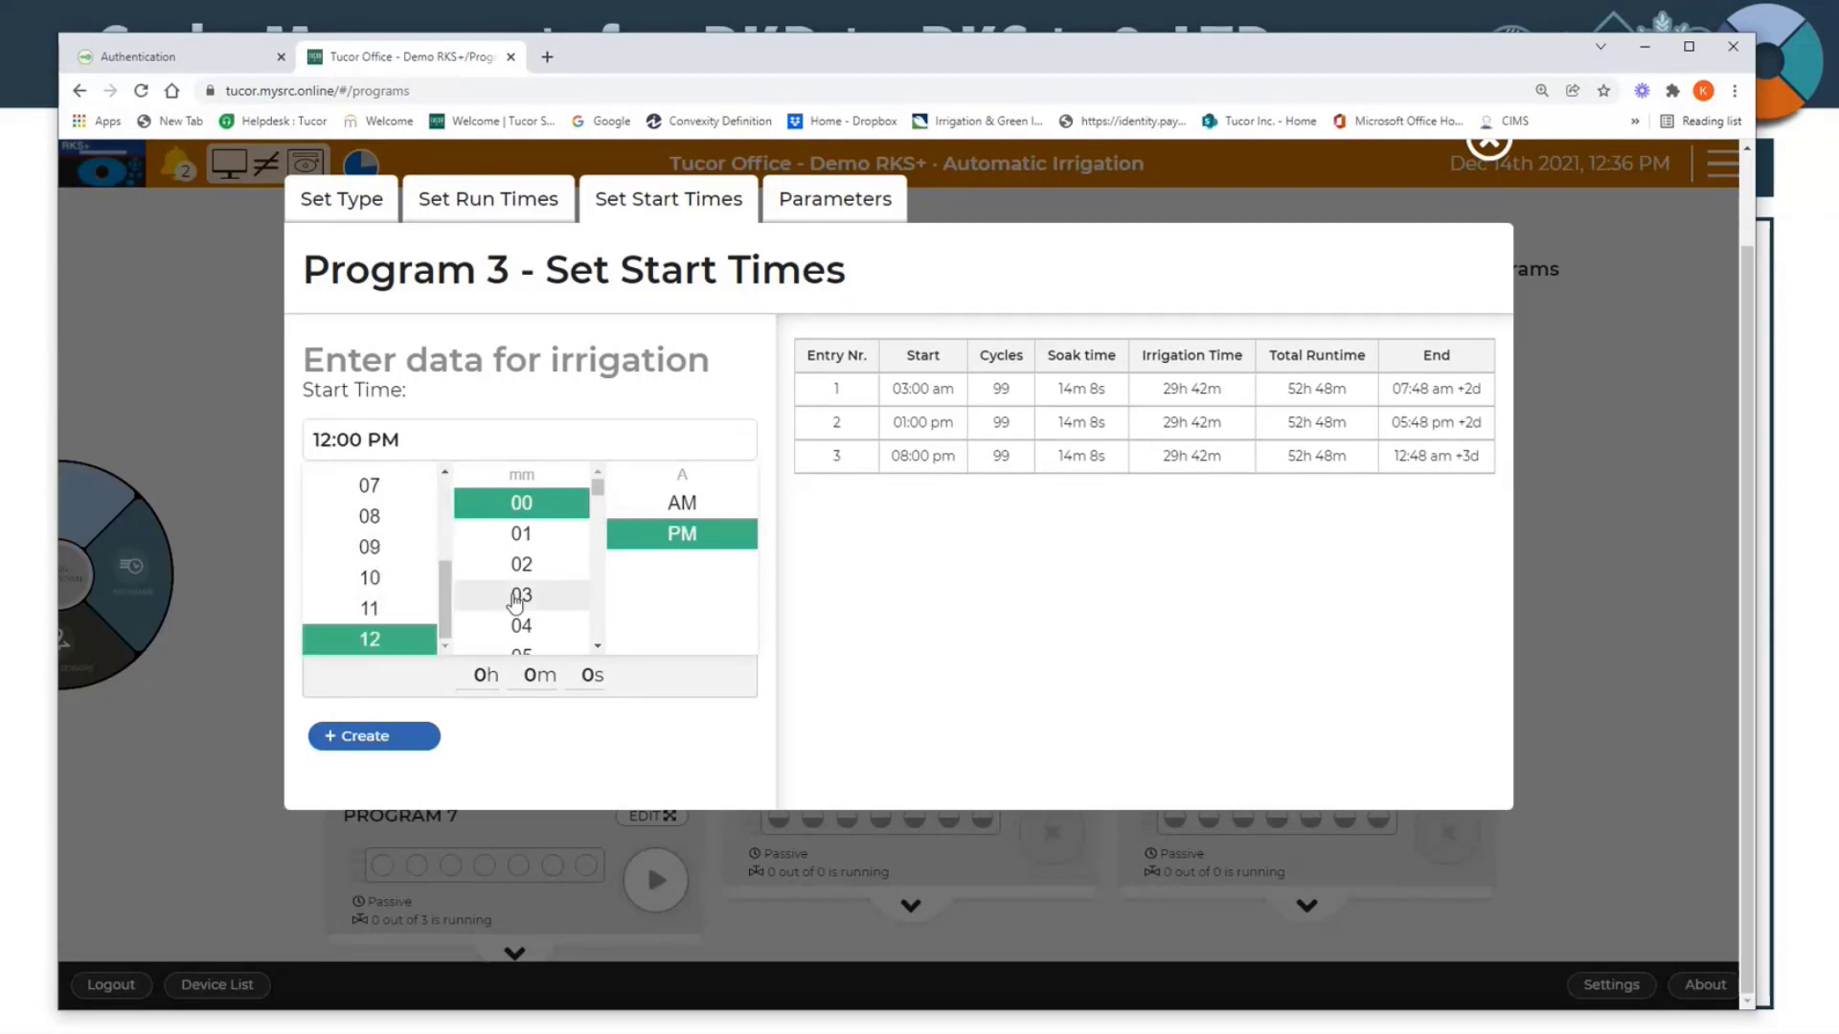
pyautogui.click(518, 595)
pyautogui.click(867, 571)
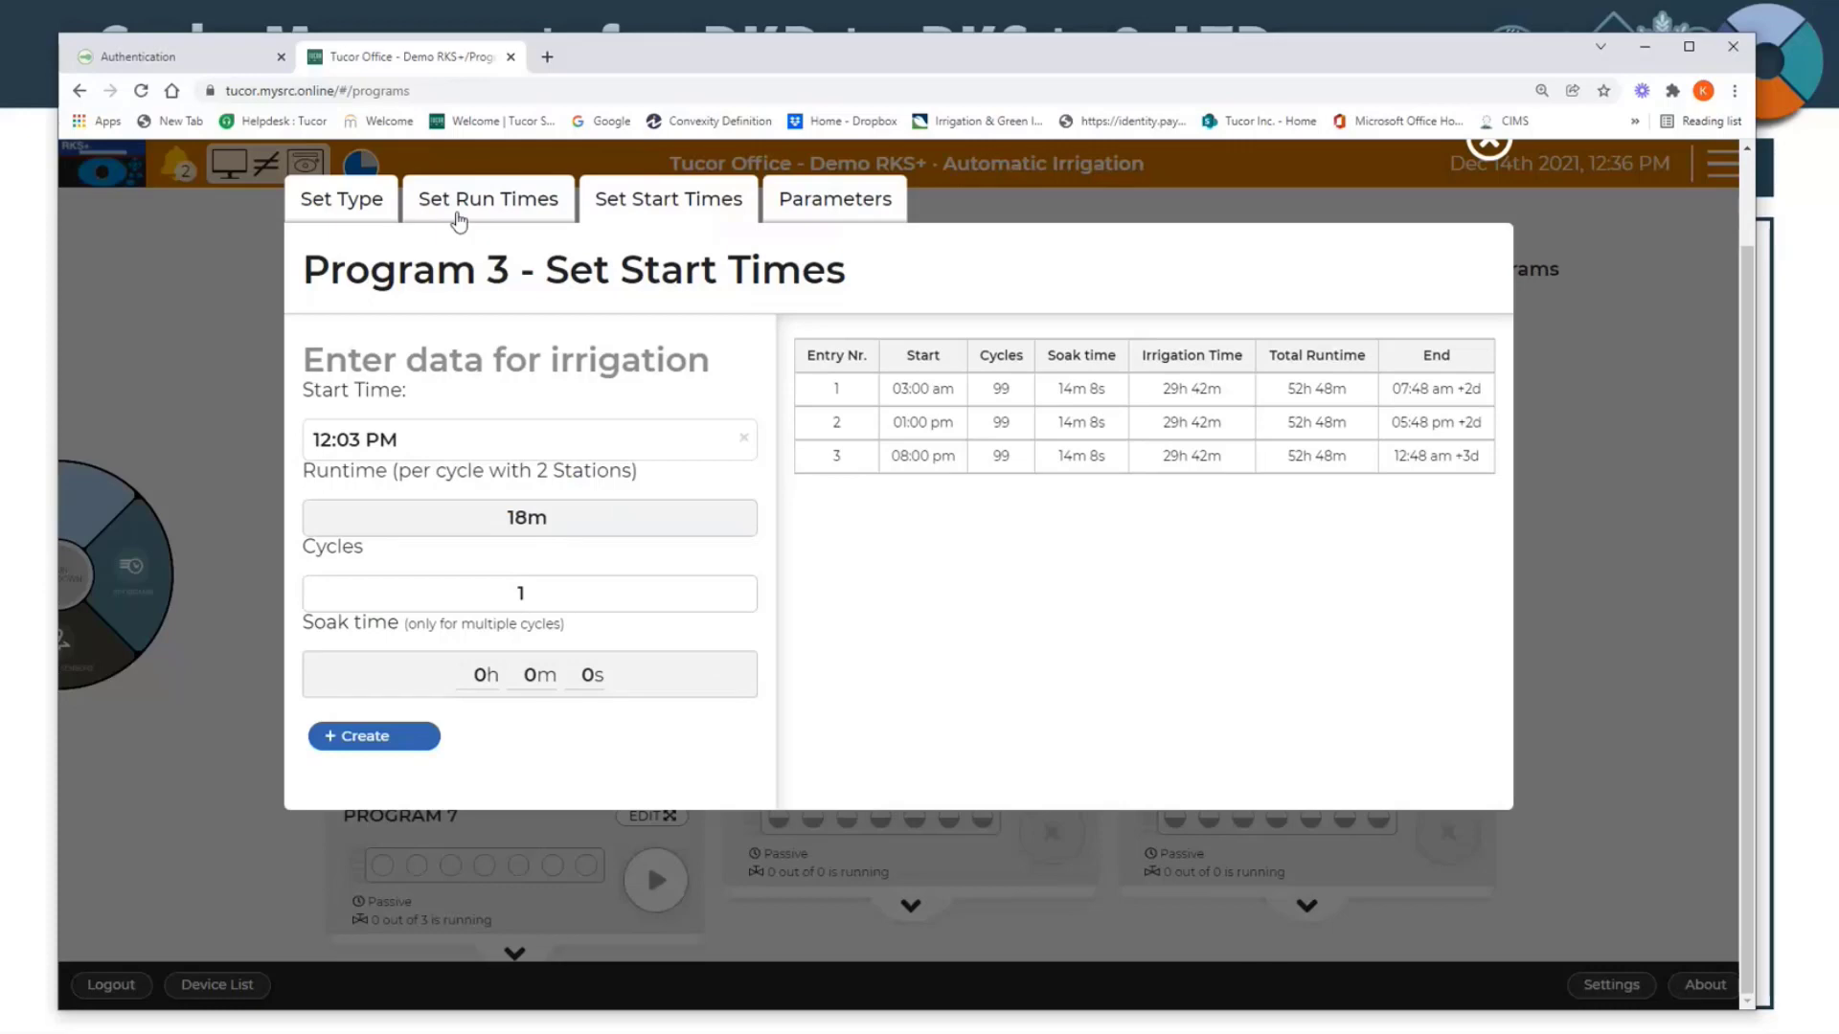
# Step: Set the new entry to 2 cycles with a 10-minute soak time and create it
pyautogui.click(741, 590)
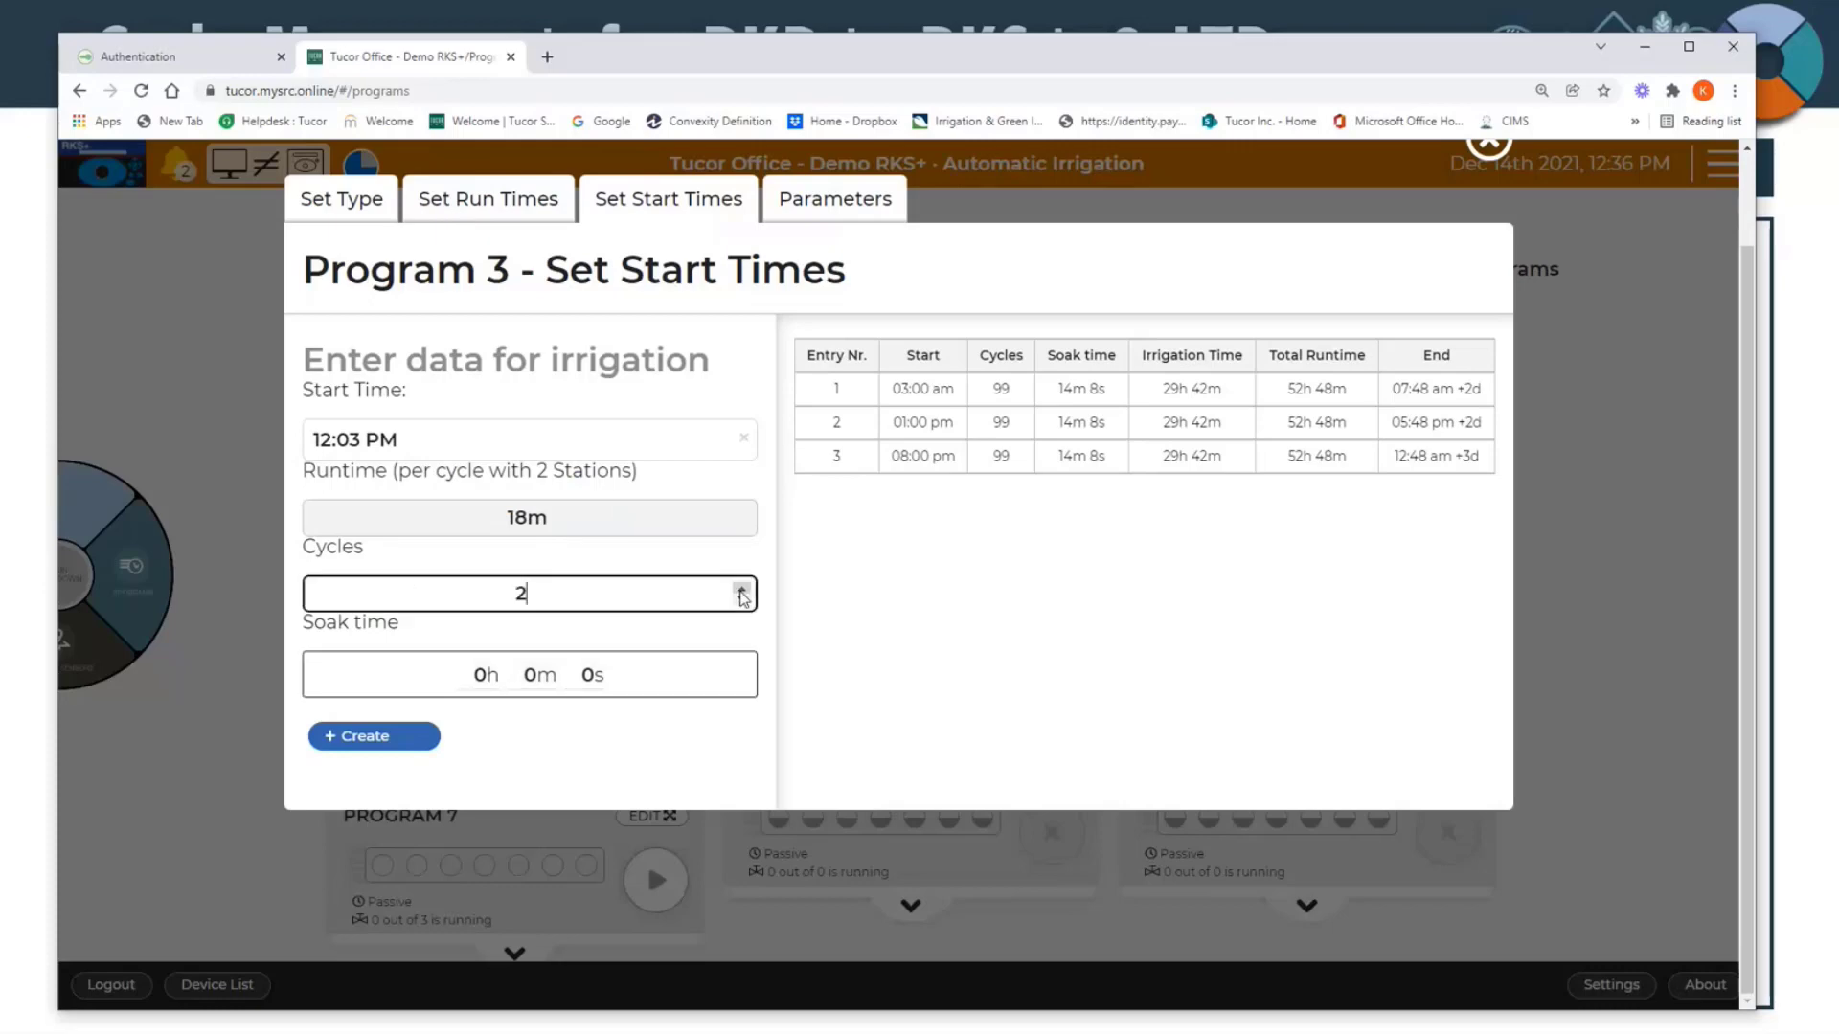
pyautogui.click(536, 675)
pyautogui.press('BackSpace')
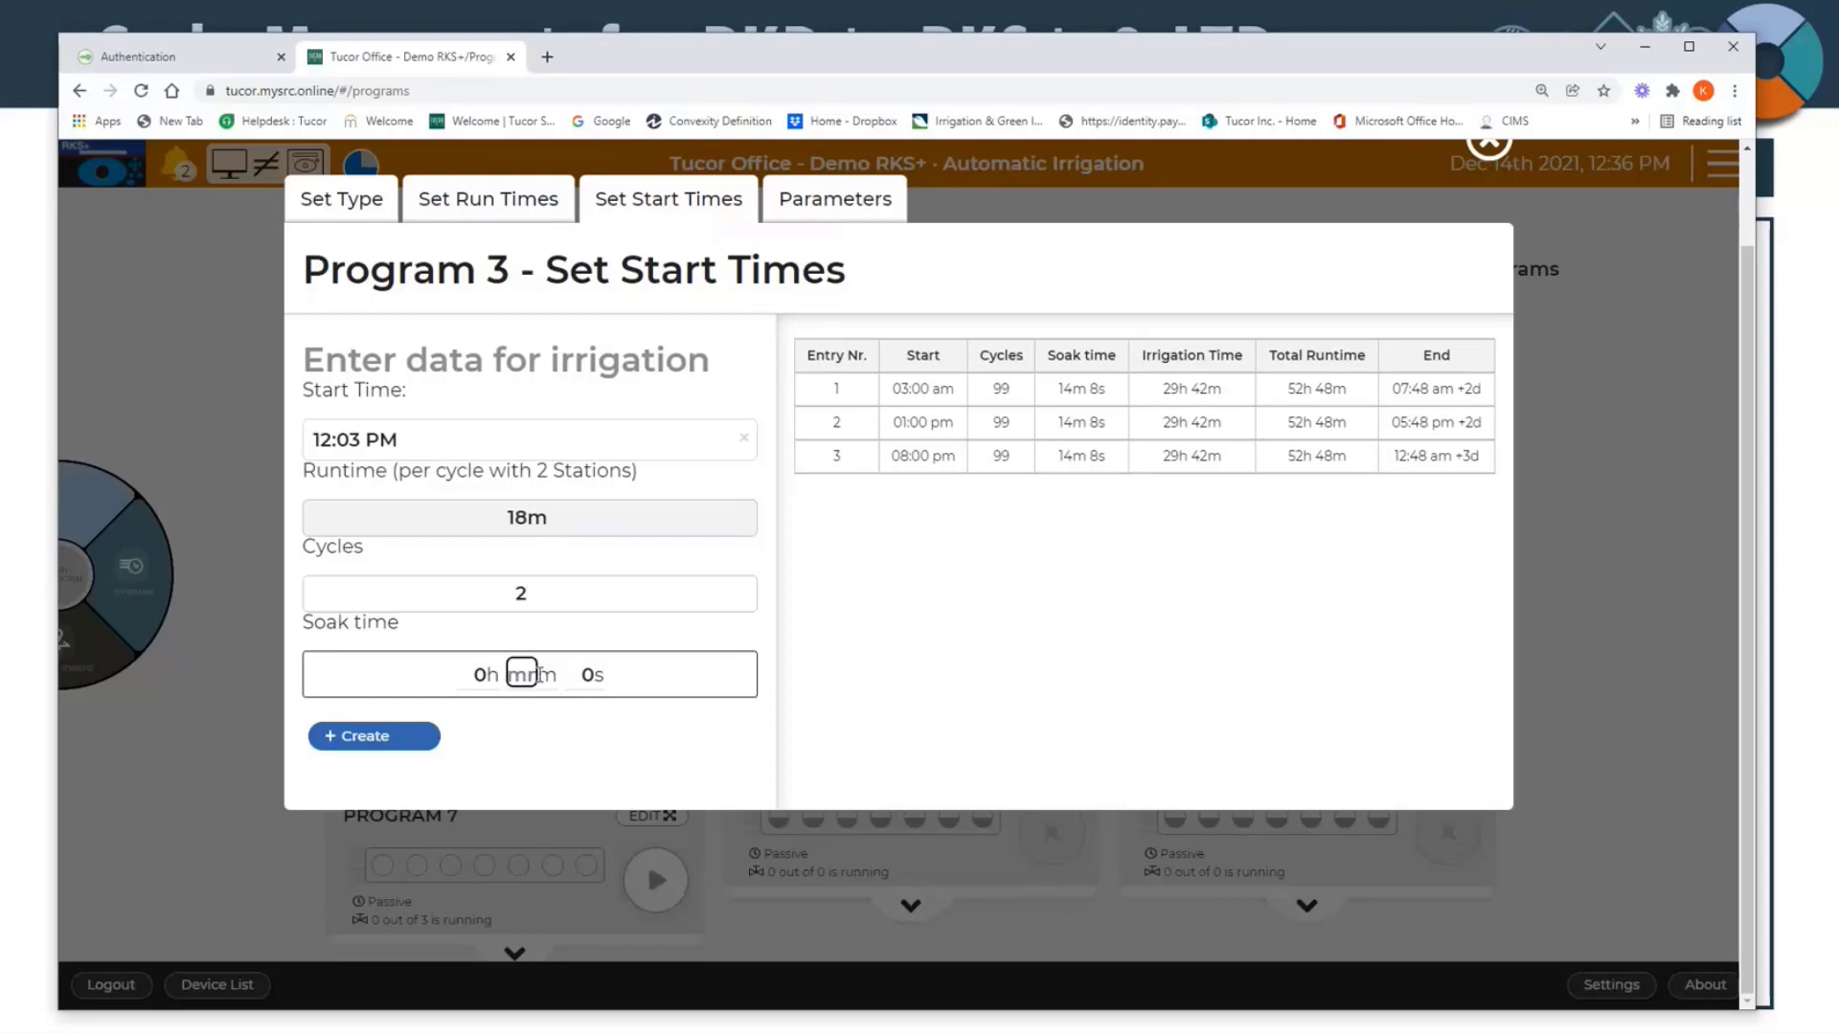
pyautogui.write('10')
pyautogui.click(362, 743)
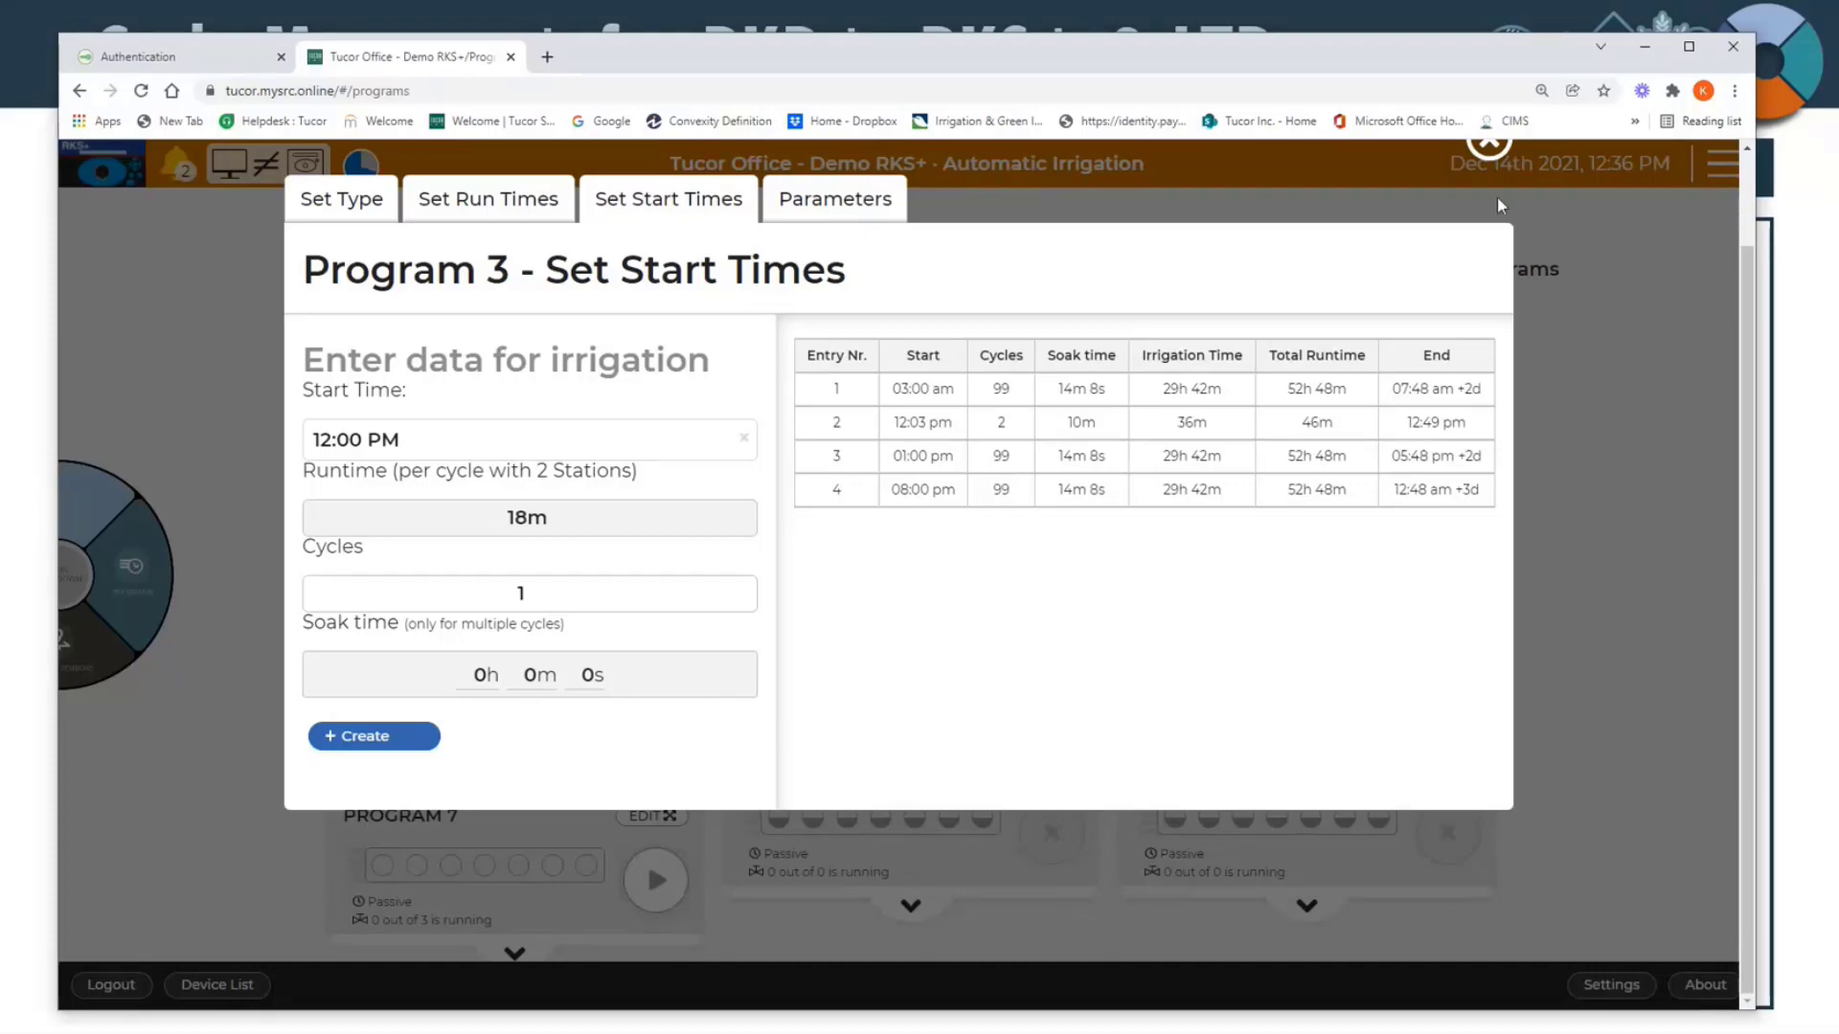
# Step: Close Program 3's editor, review Program 5's run times and start times, and collapse Program 1's details in the program overview
pyautogui.click(1500, 157)
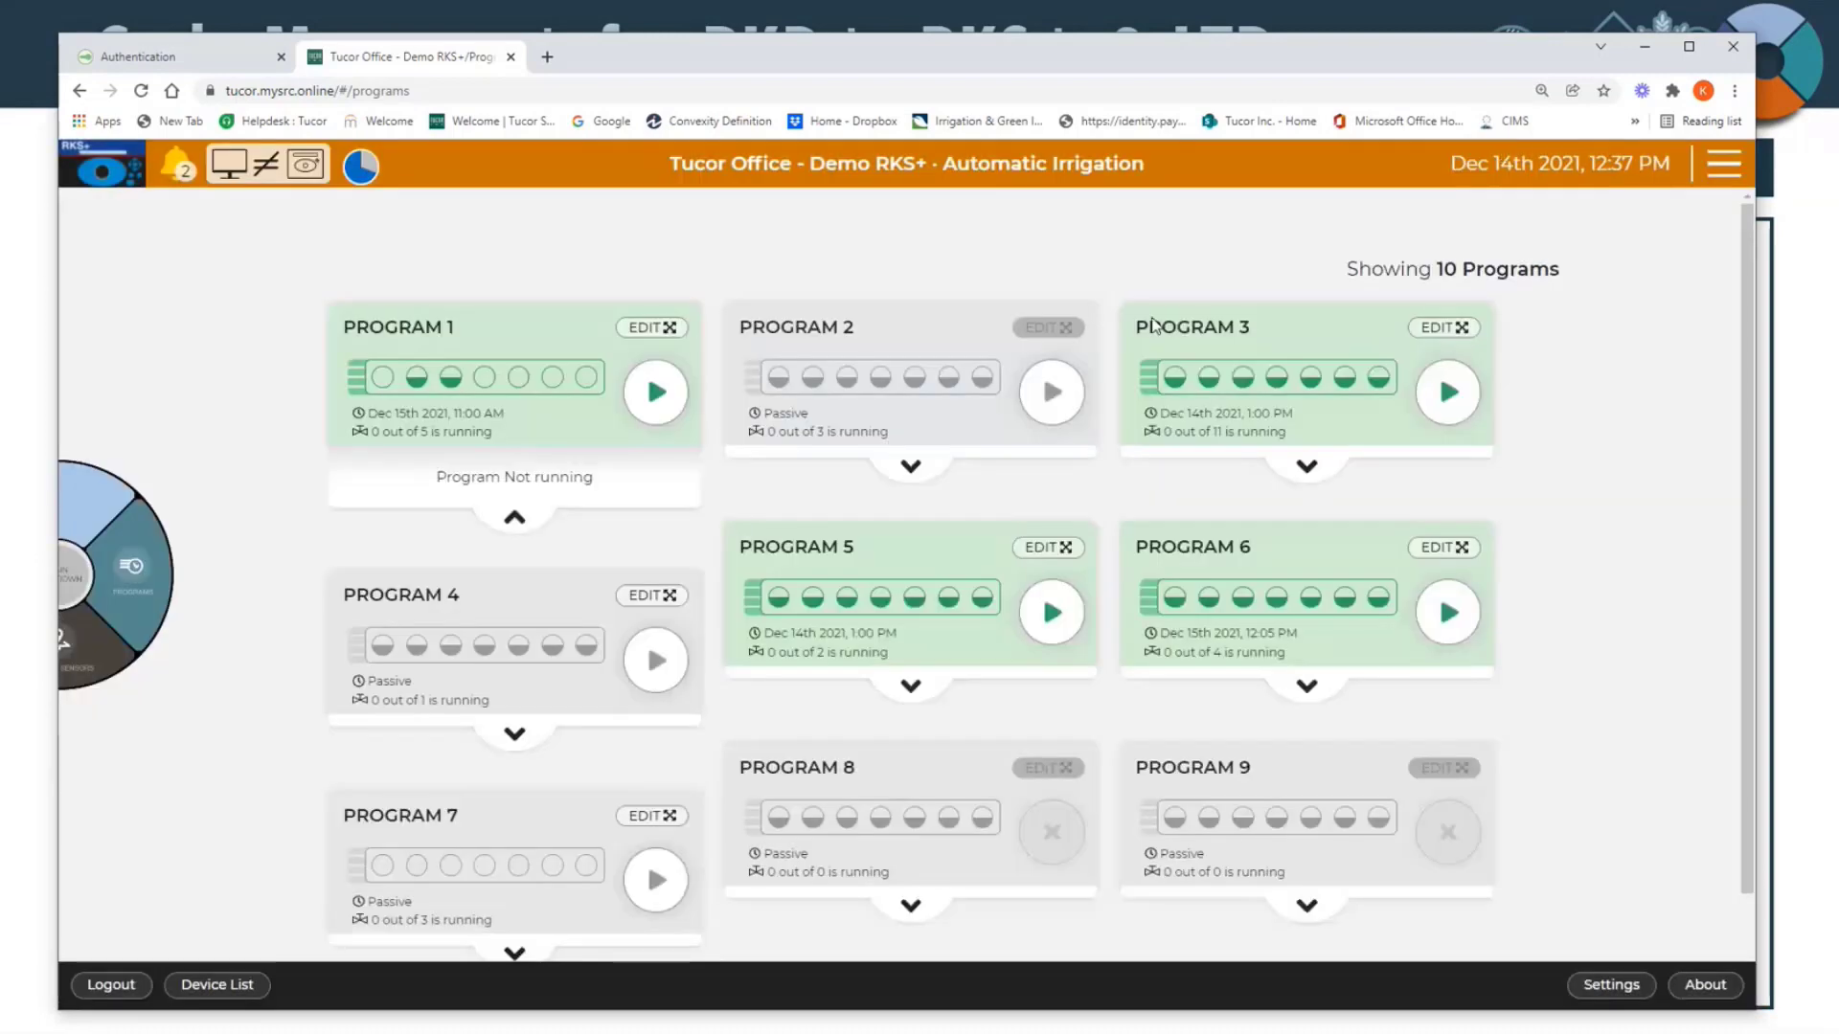
pyautogui.click(1068, 553)
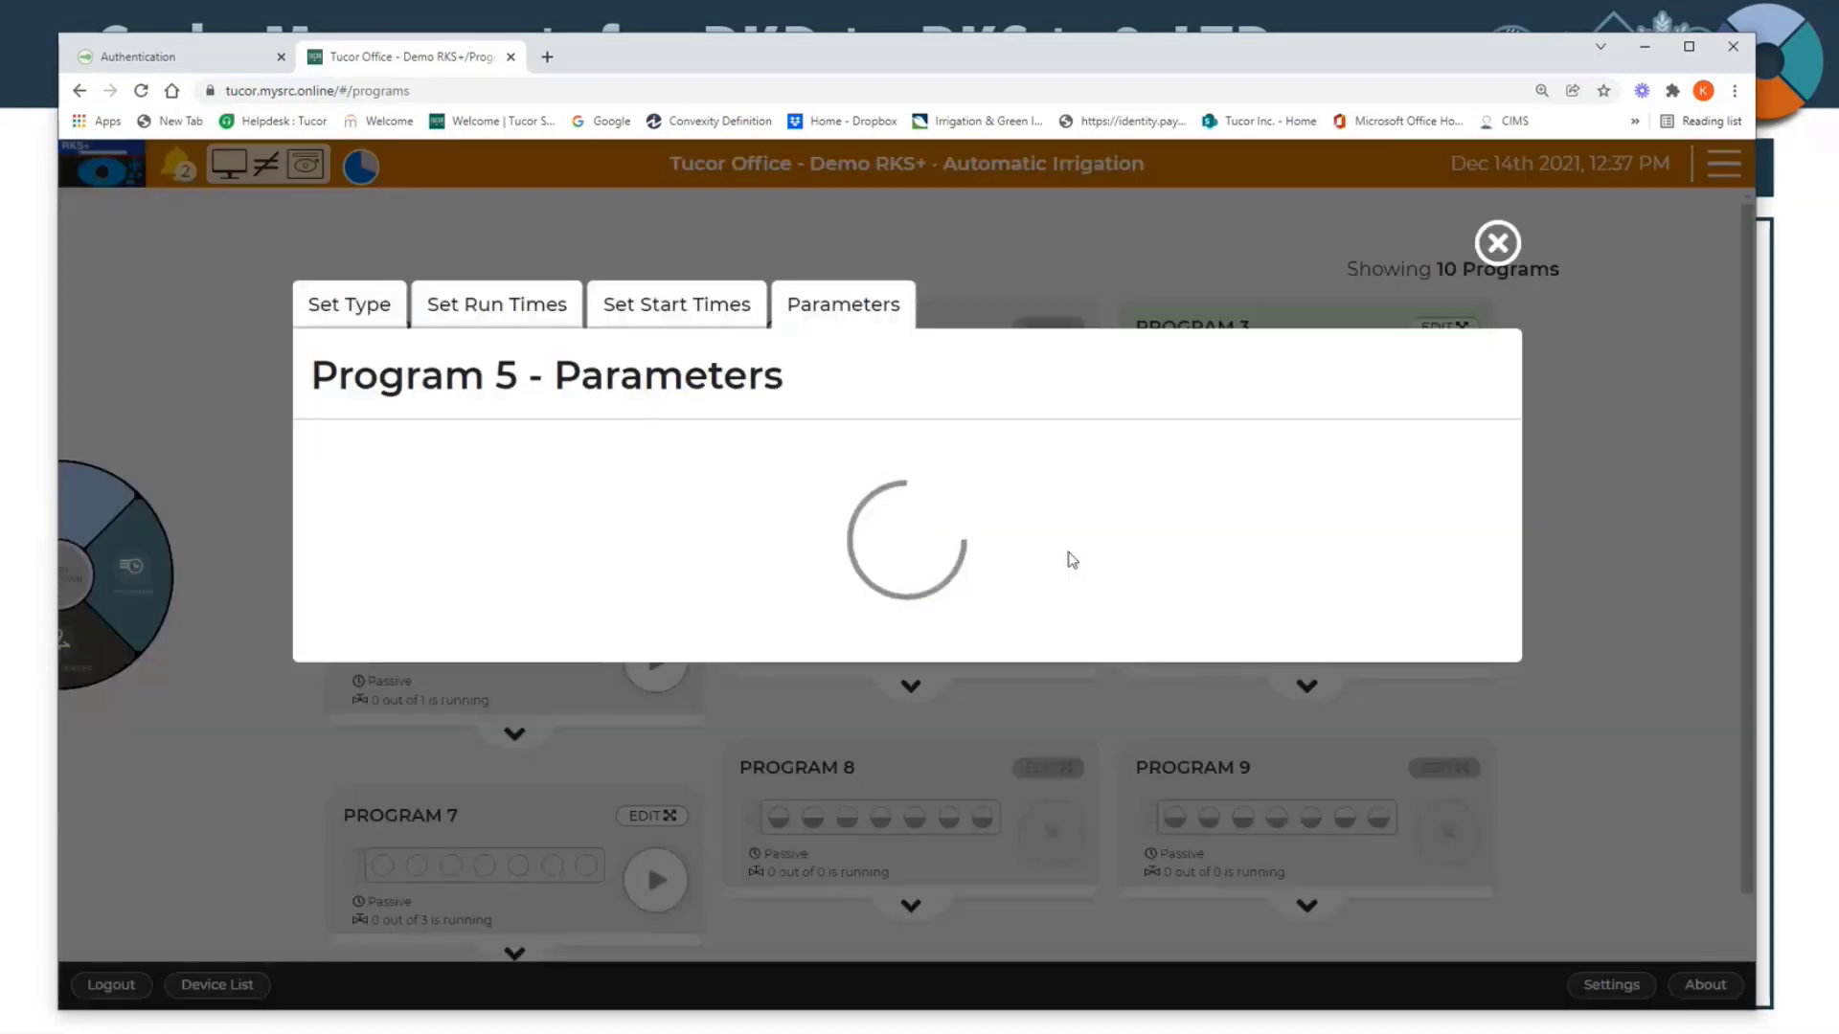
pyautogui.click(553, 323)
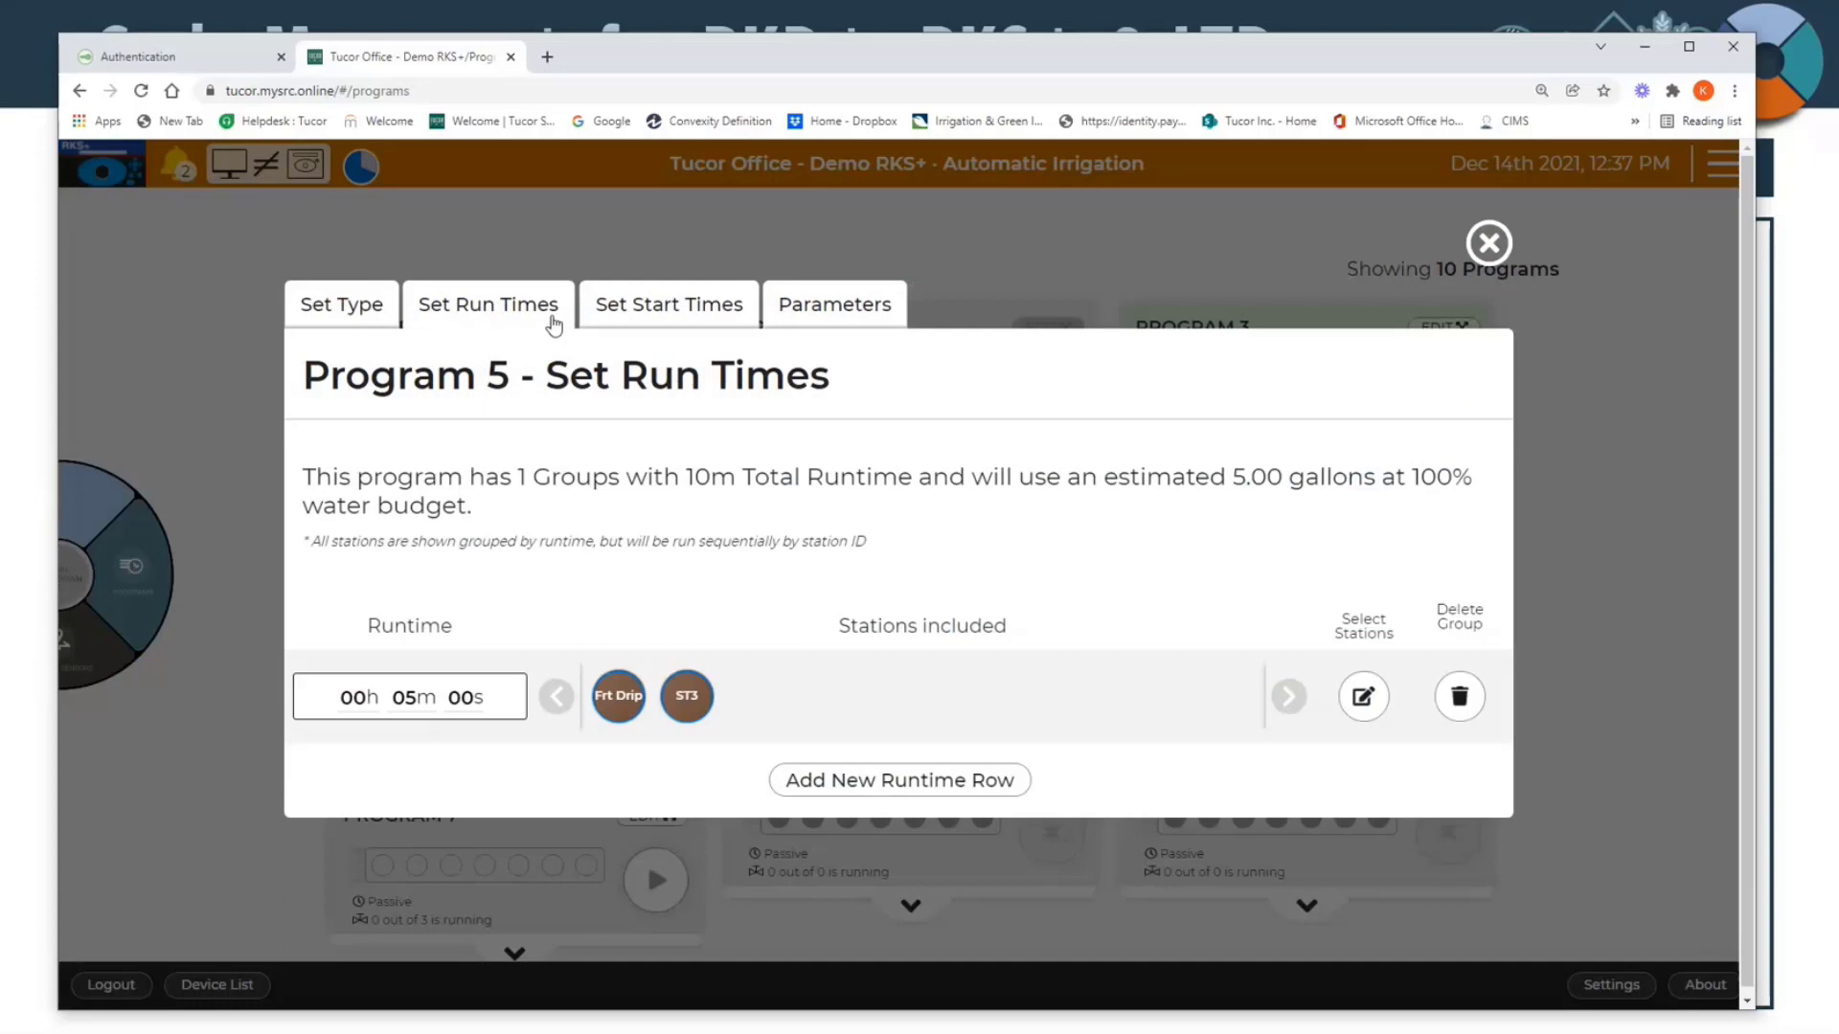
pyautogui.click(603, 312)
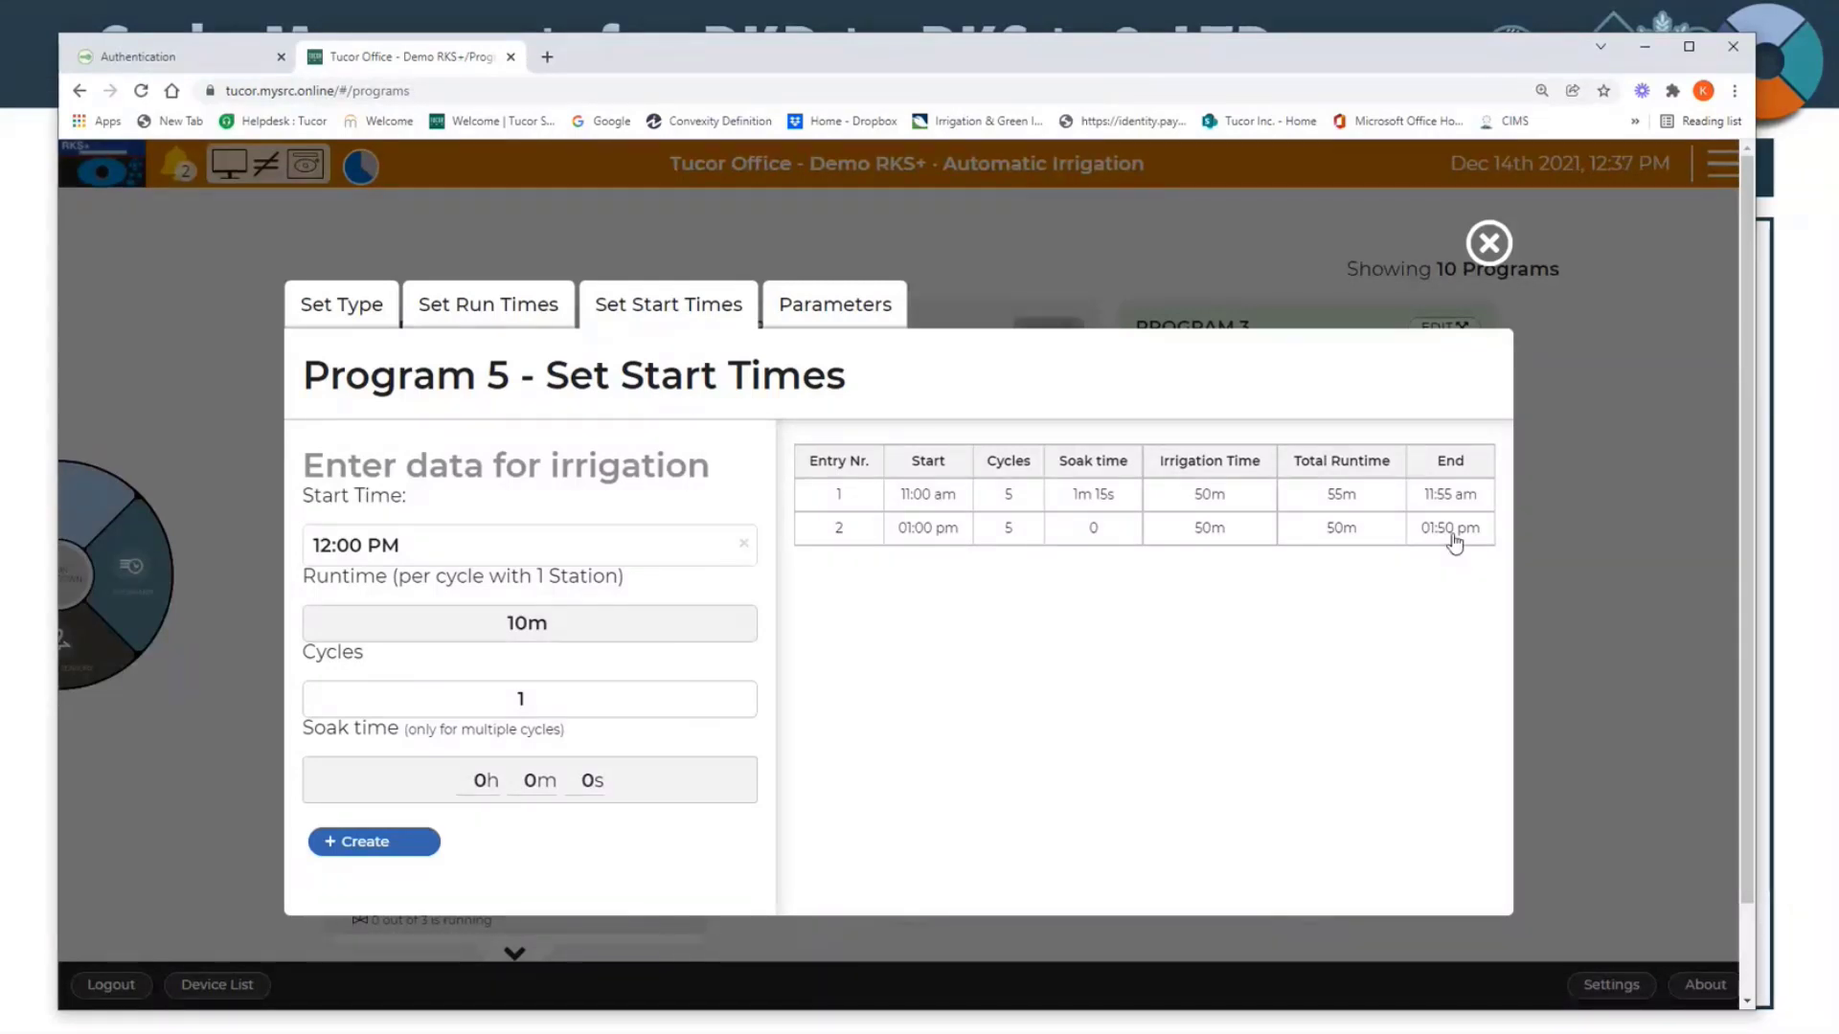
pyautogui.click(1491, 243)
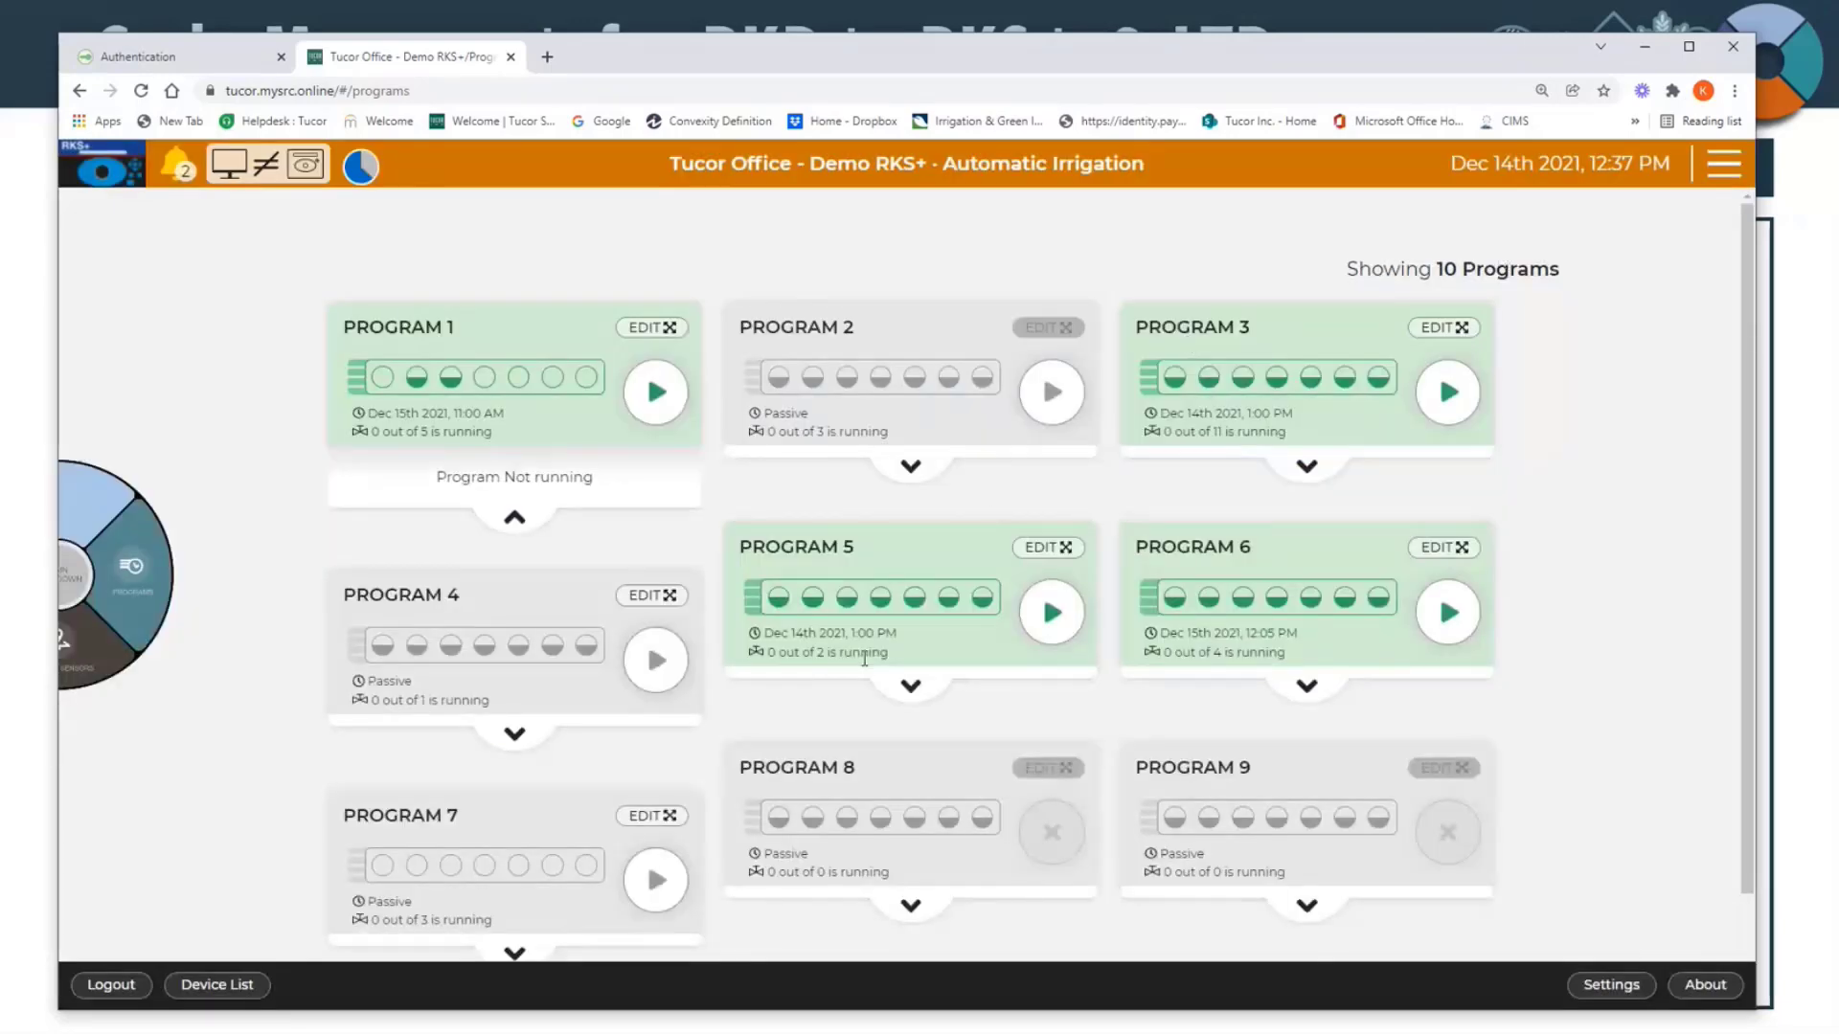
pyautogui.click(515, 520)
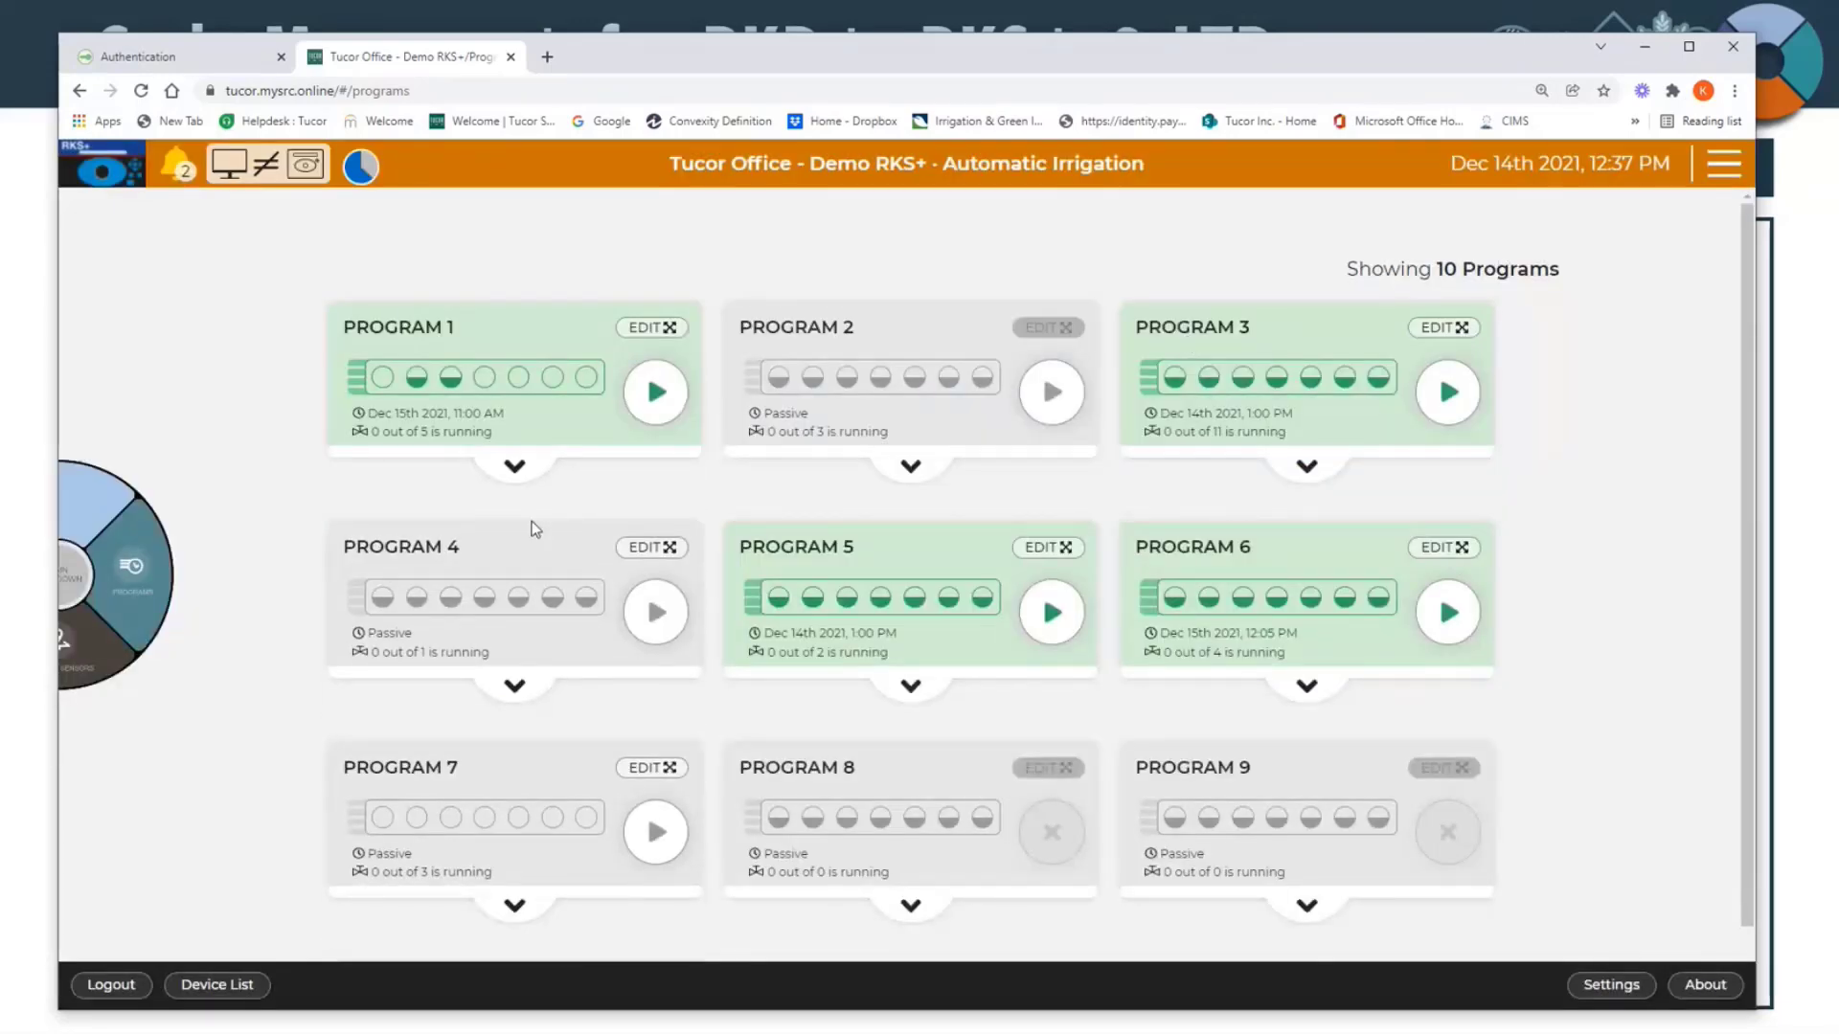
# Step: In Program 3's parameters, check the period and booster options and set the water budget to 114%
pyautogui.click(1427, 331)
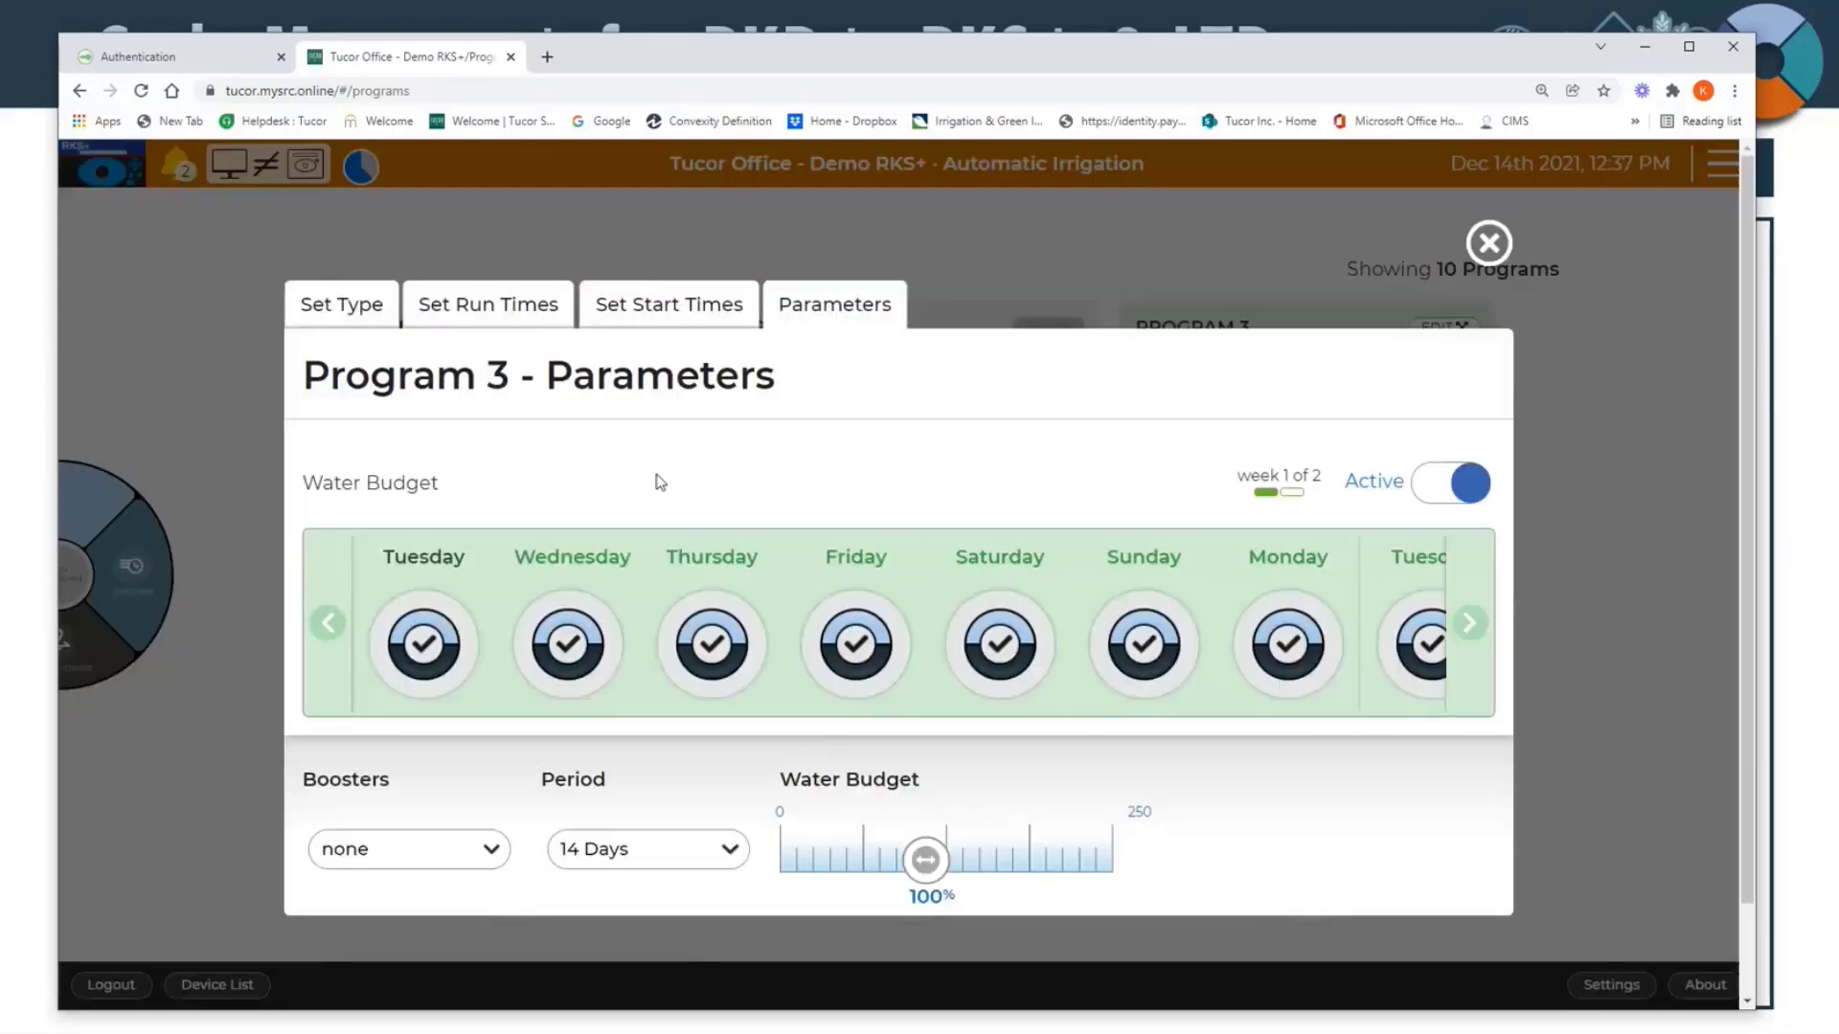
pyautogui.scroll(-1, 659, 482)
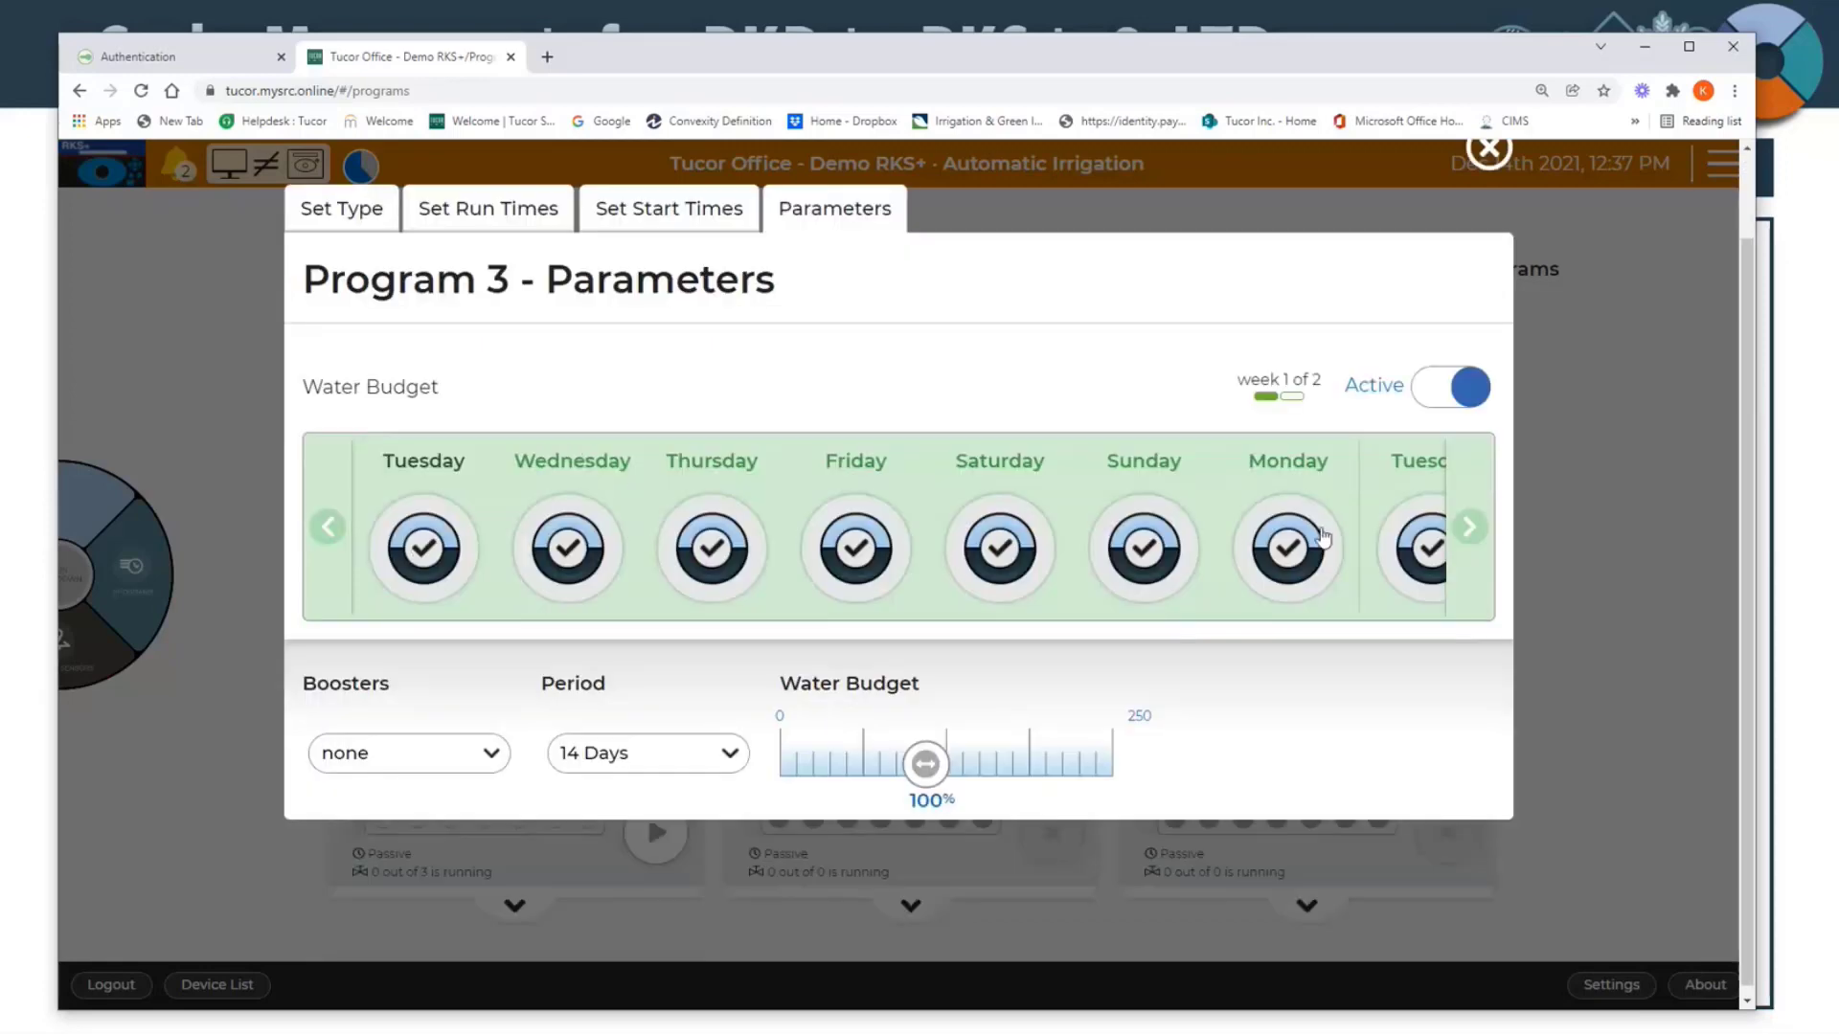
pyautogui.click(709, 760)
pyautogui.click(661, 761)
pyautogui.click(460, 756)
pyautogui.click(460, 757)
pyautogui.moveTo(925, 766)
pyautogui.mouseDown()
pyautogui.moveTo(1023, 767)
pyautogui.moveTo(947, 778)
pyautogui.mouseUp()
# Step: Switch off irrigation for Sunday, Saturday and Friday in week 2 of Program 3, then close its editor
pyautogui.click(1470, 528)
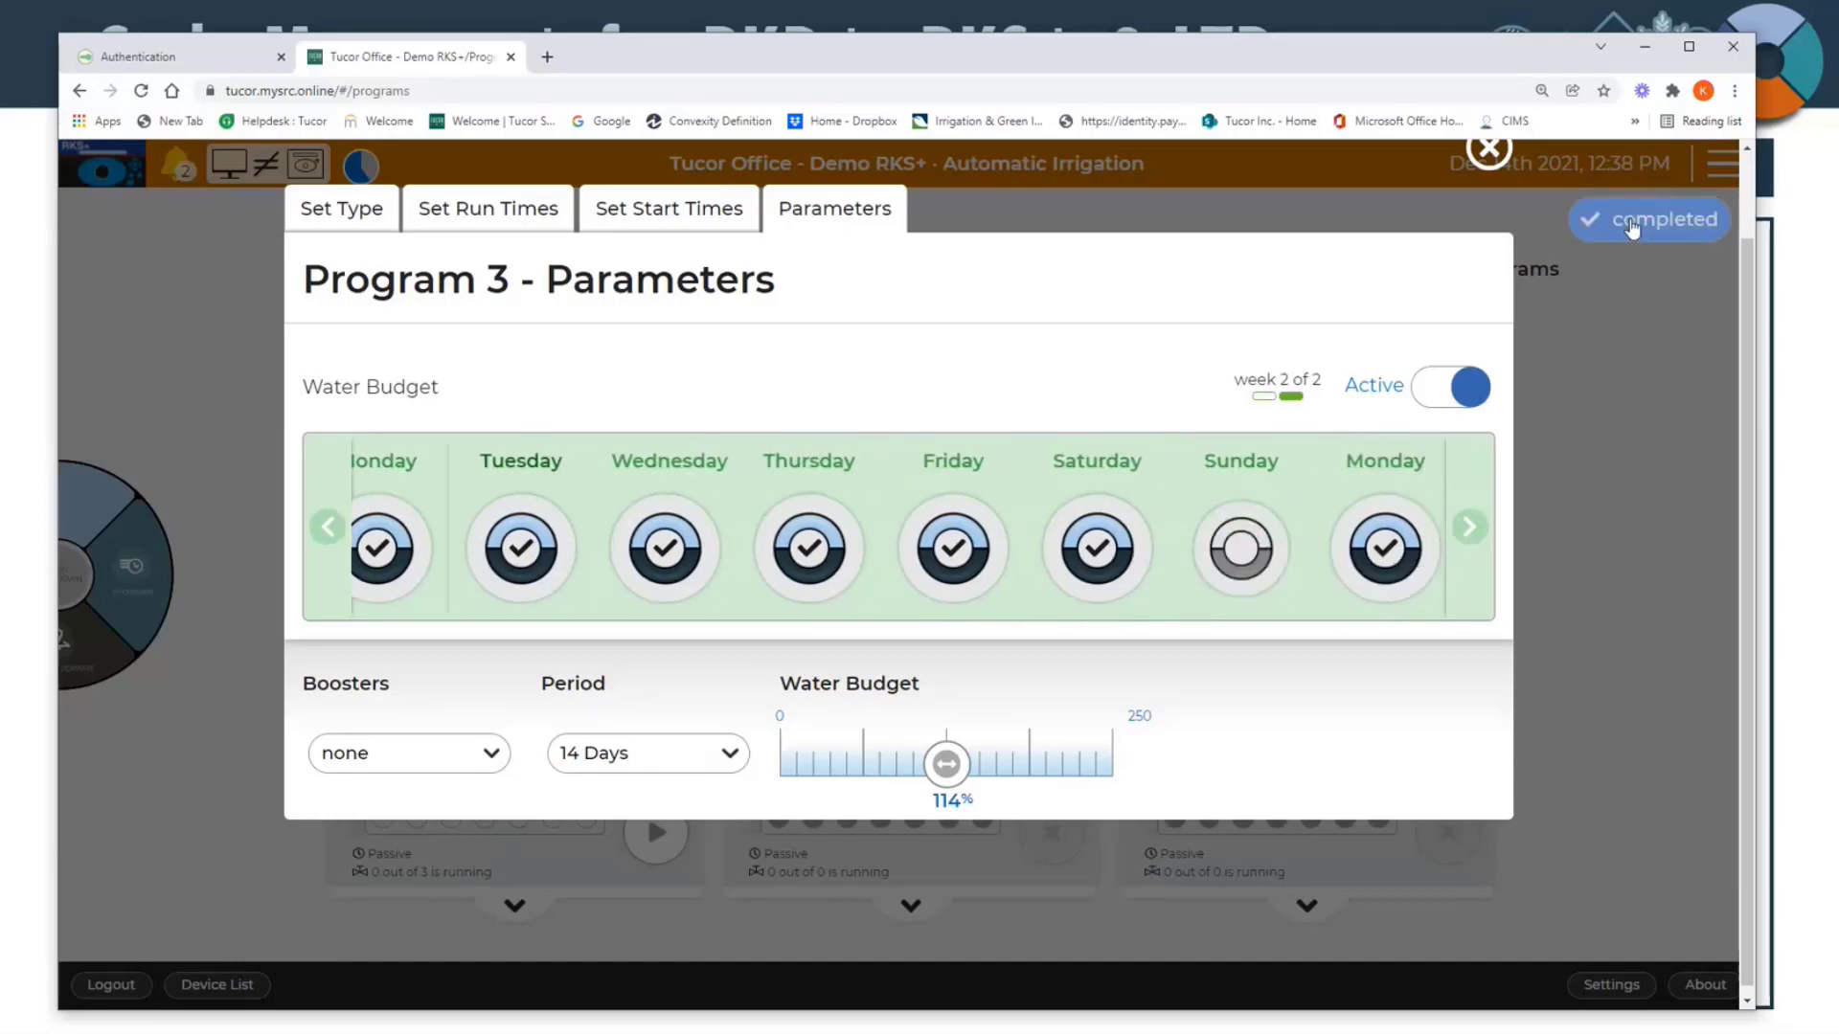
pyautogui.click(1097, 563)
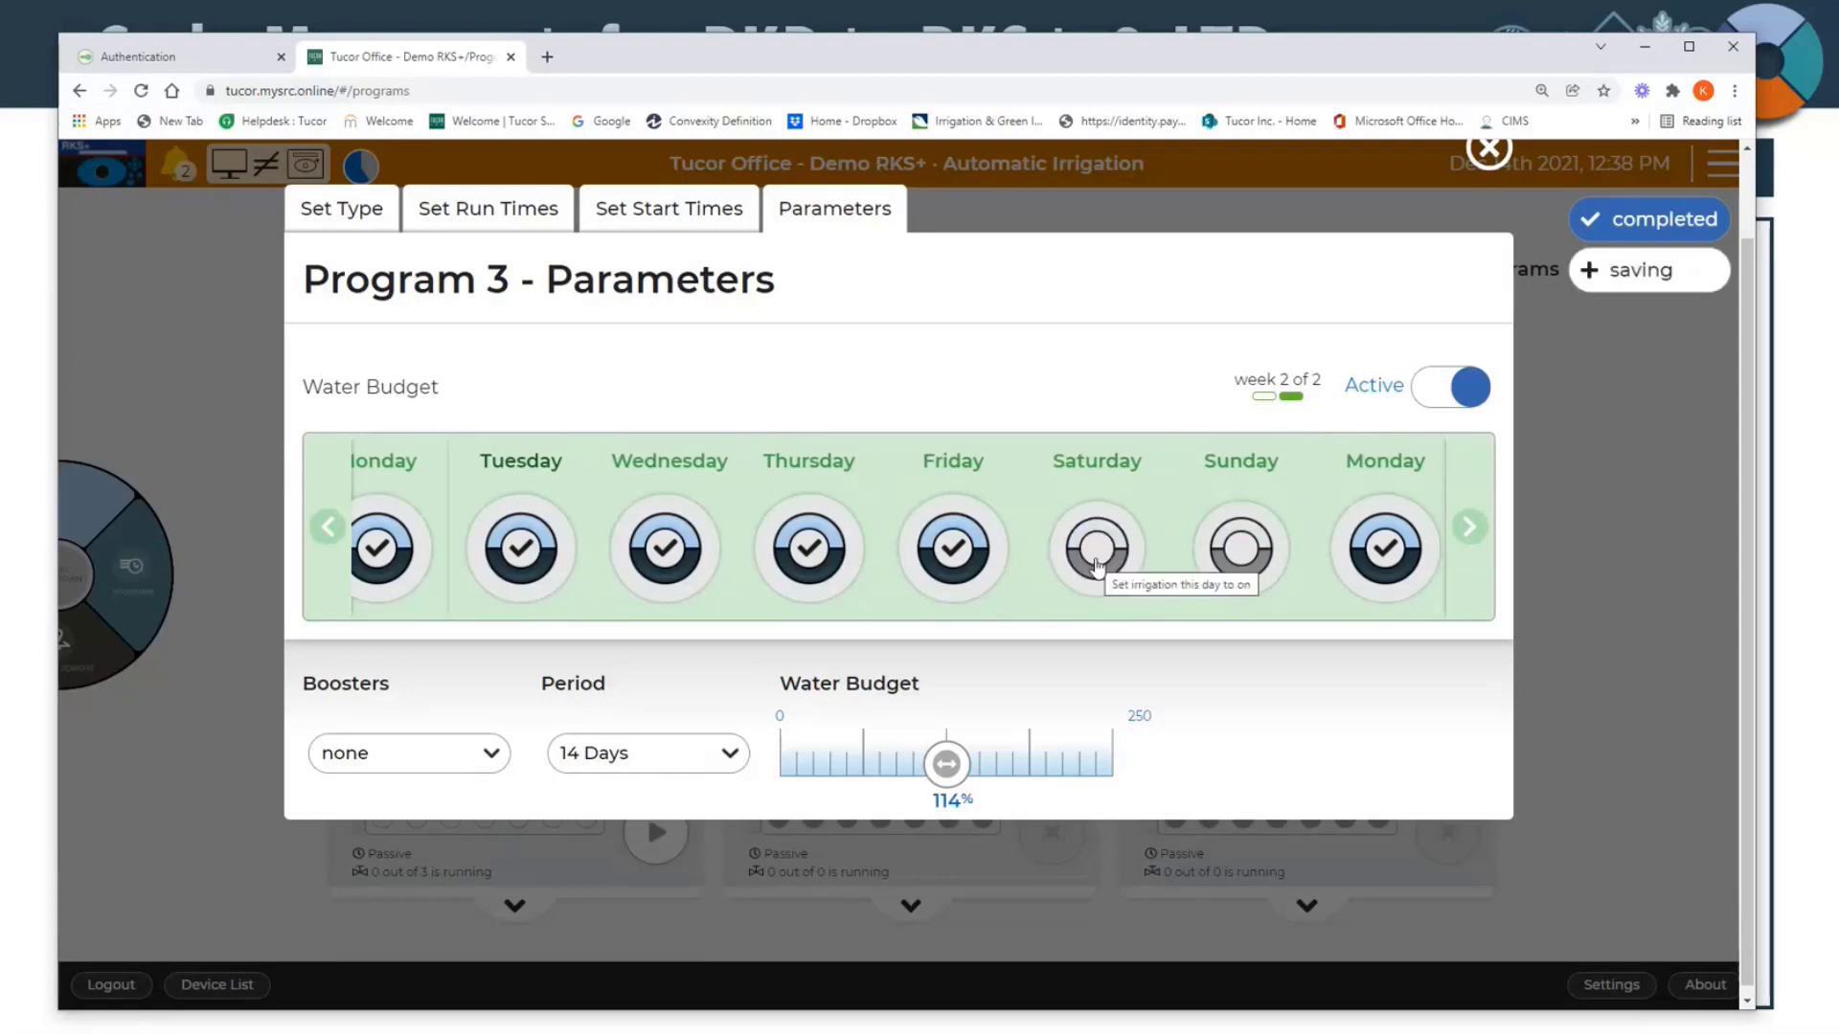
pyautogui.click(924, 560)
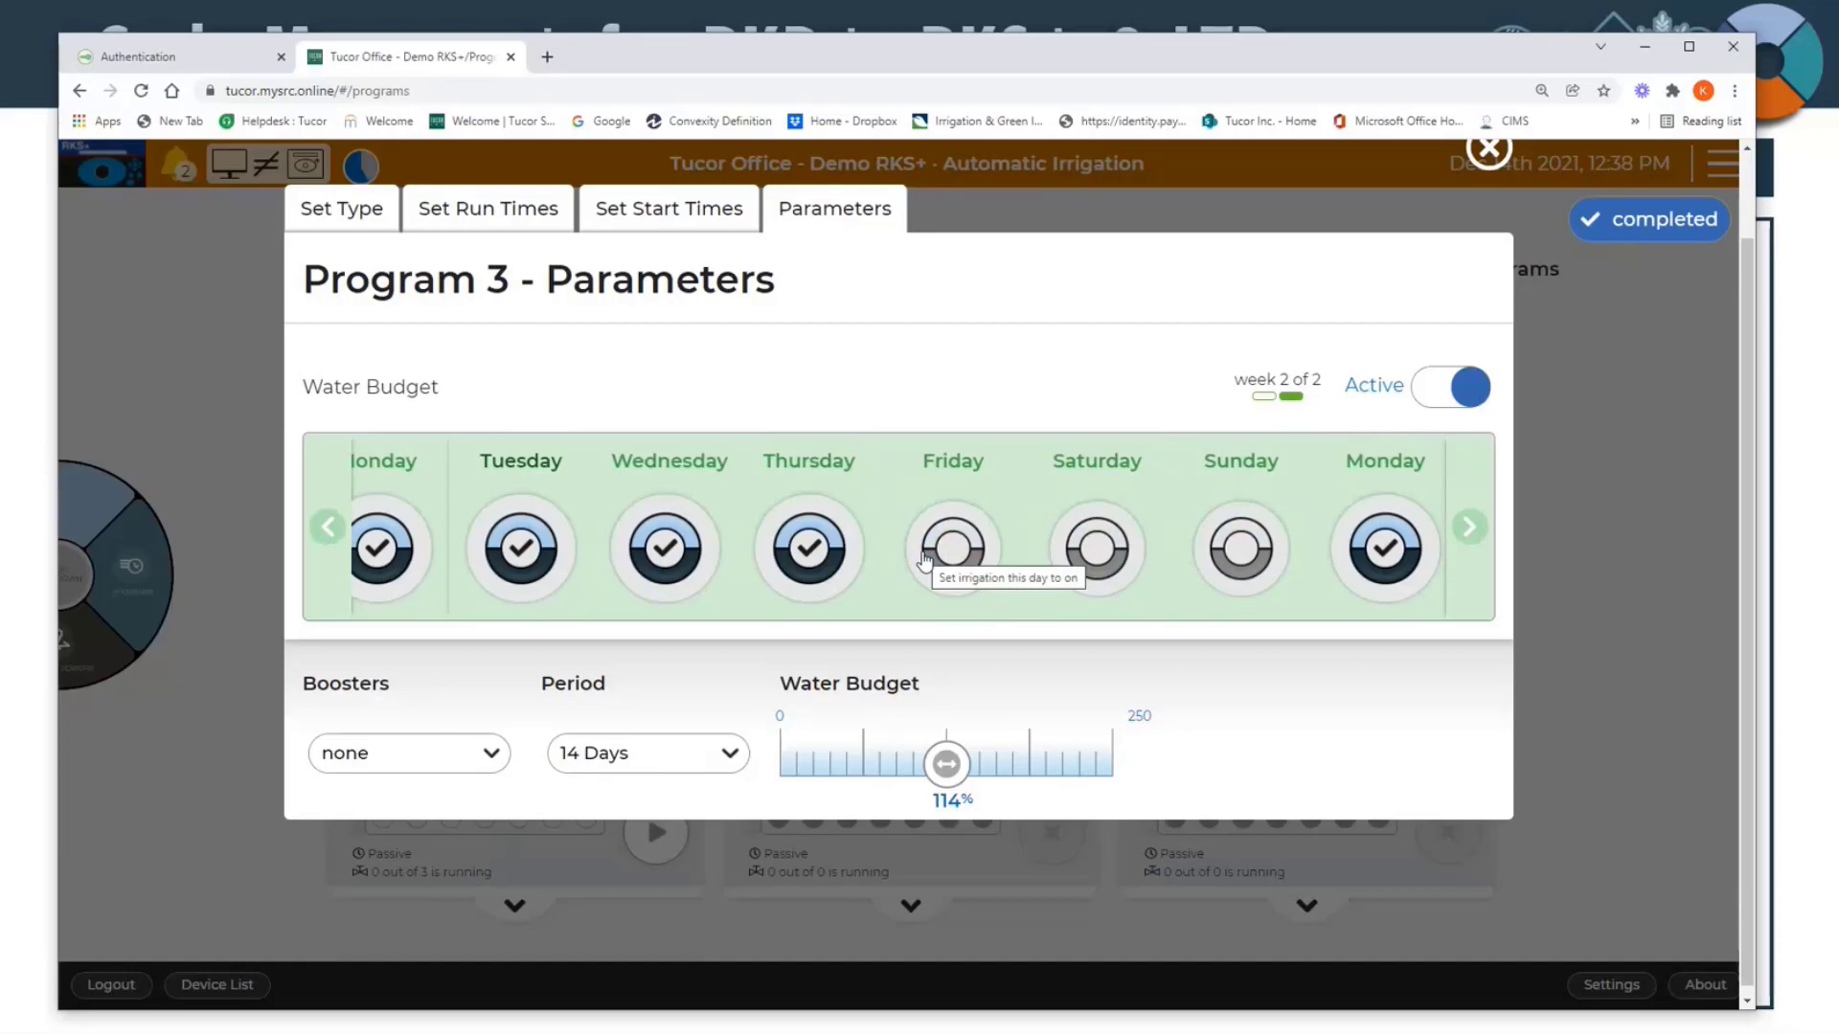
pyautogui.scroll(1, 926, 460)
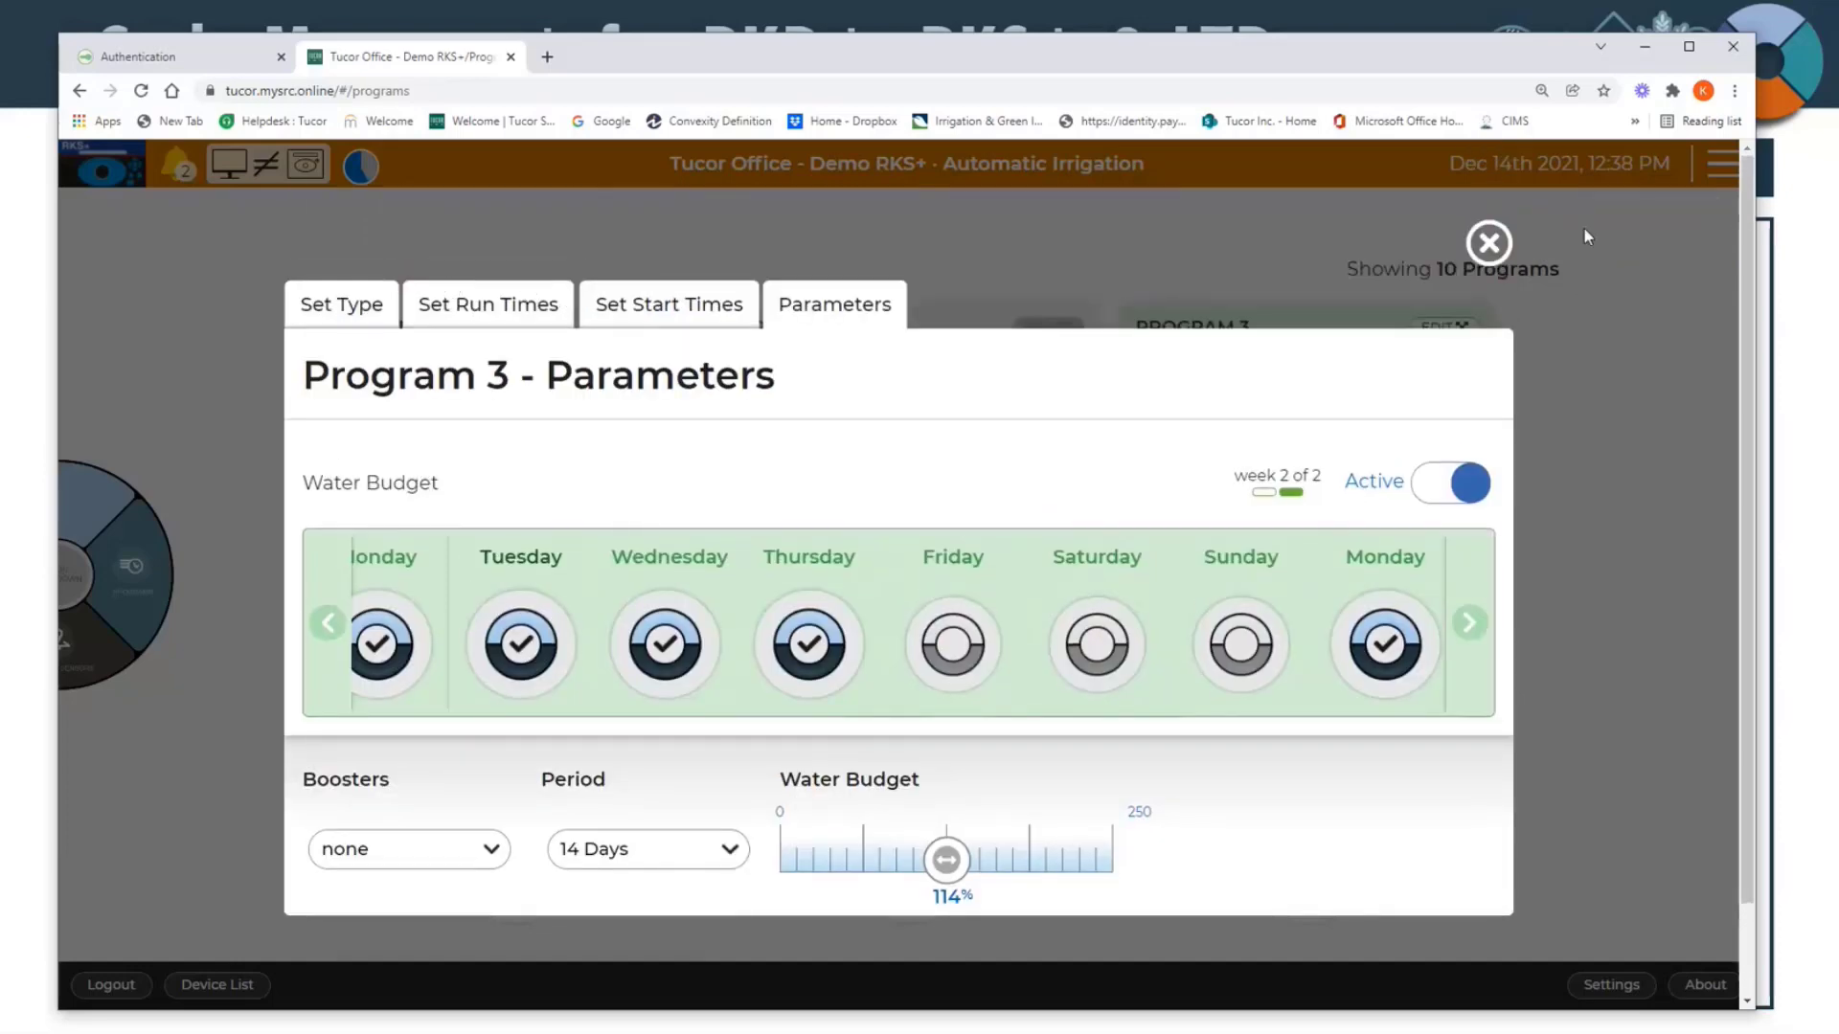
pyautogui.click(1487, 245)
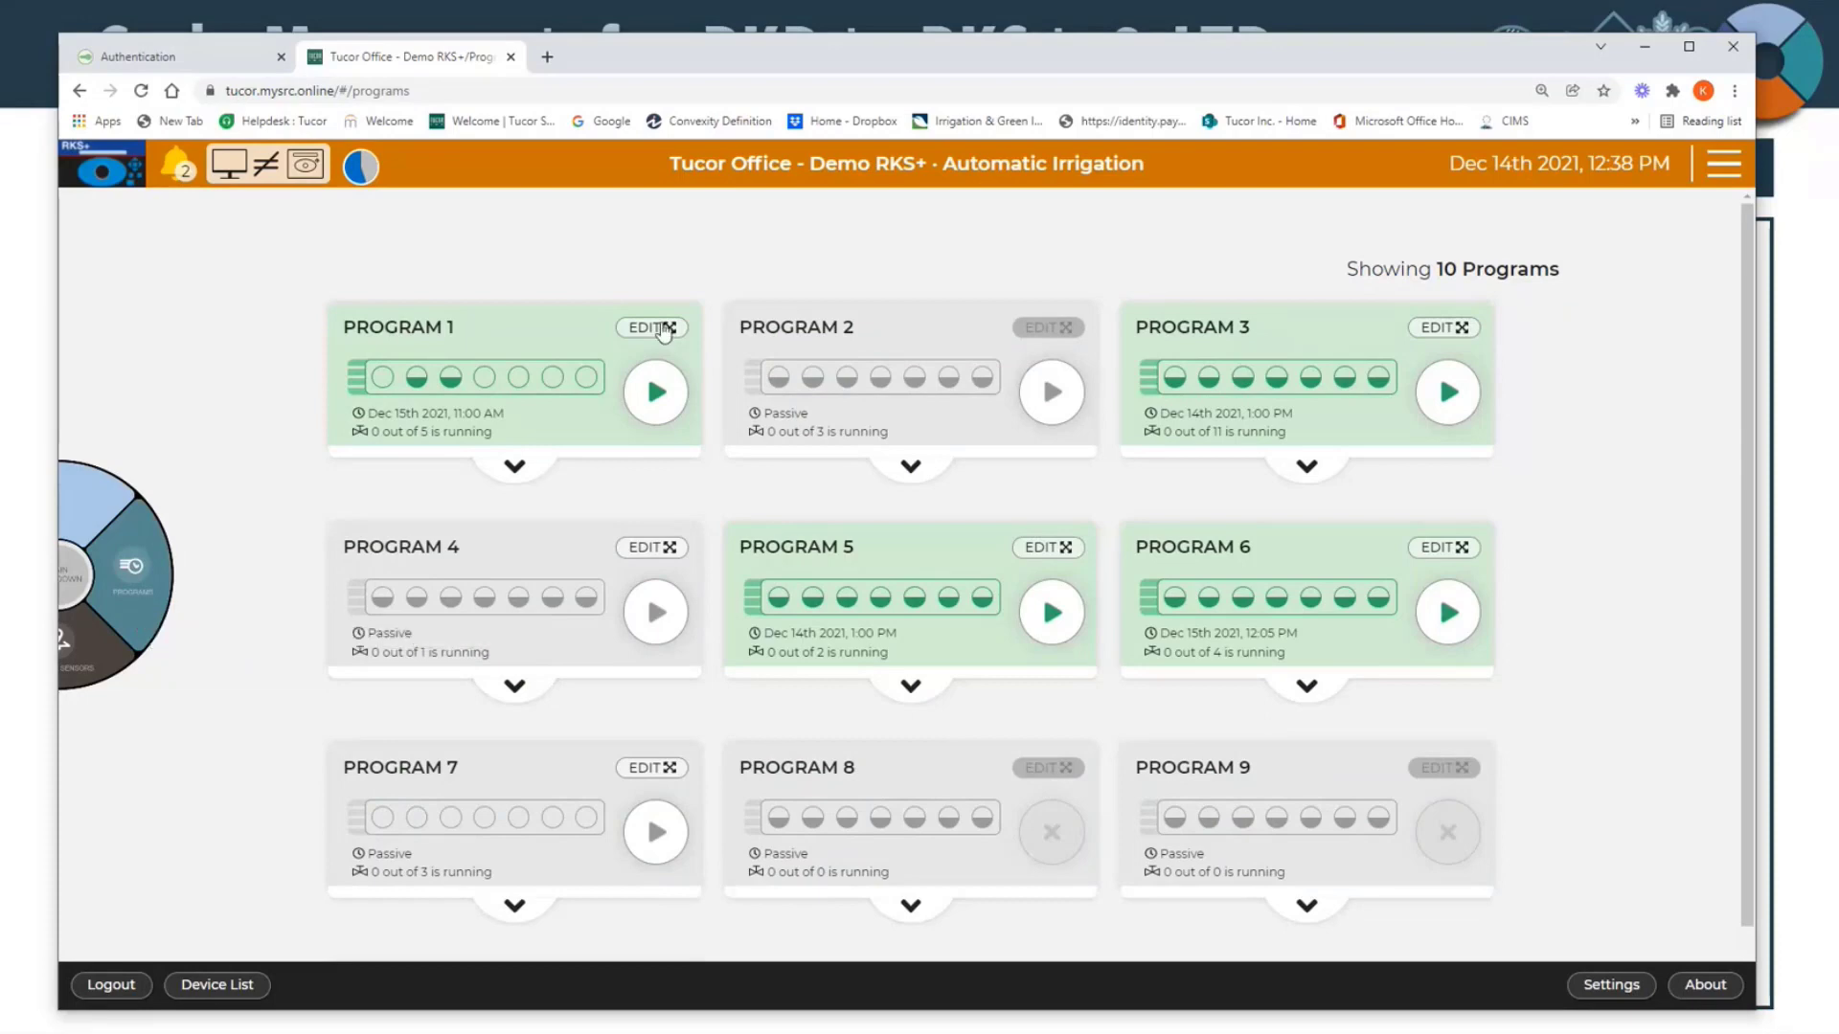
# Step: Set Program 3 to Passive in its parameters and check its status in the program overview
pyautogui.click(1454, 324)
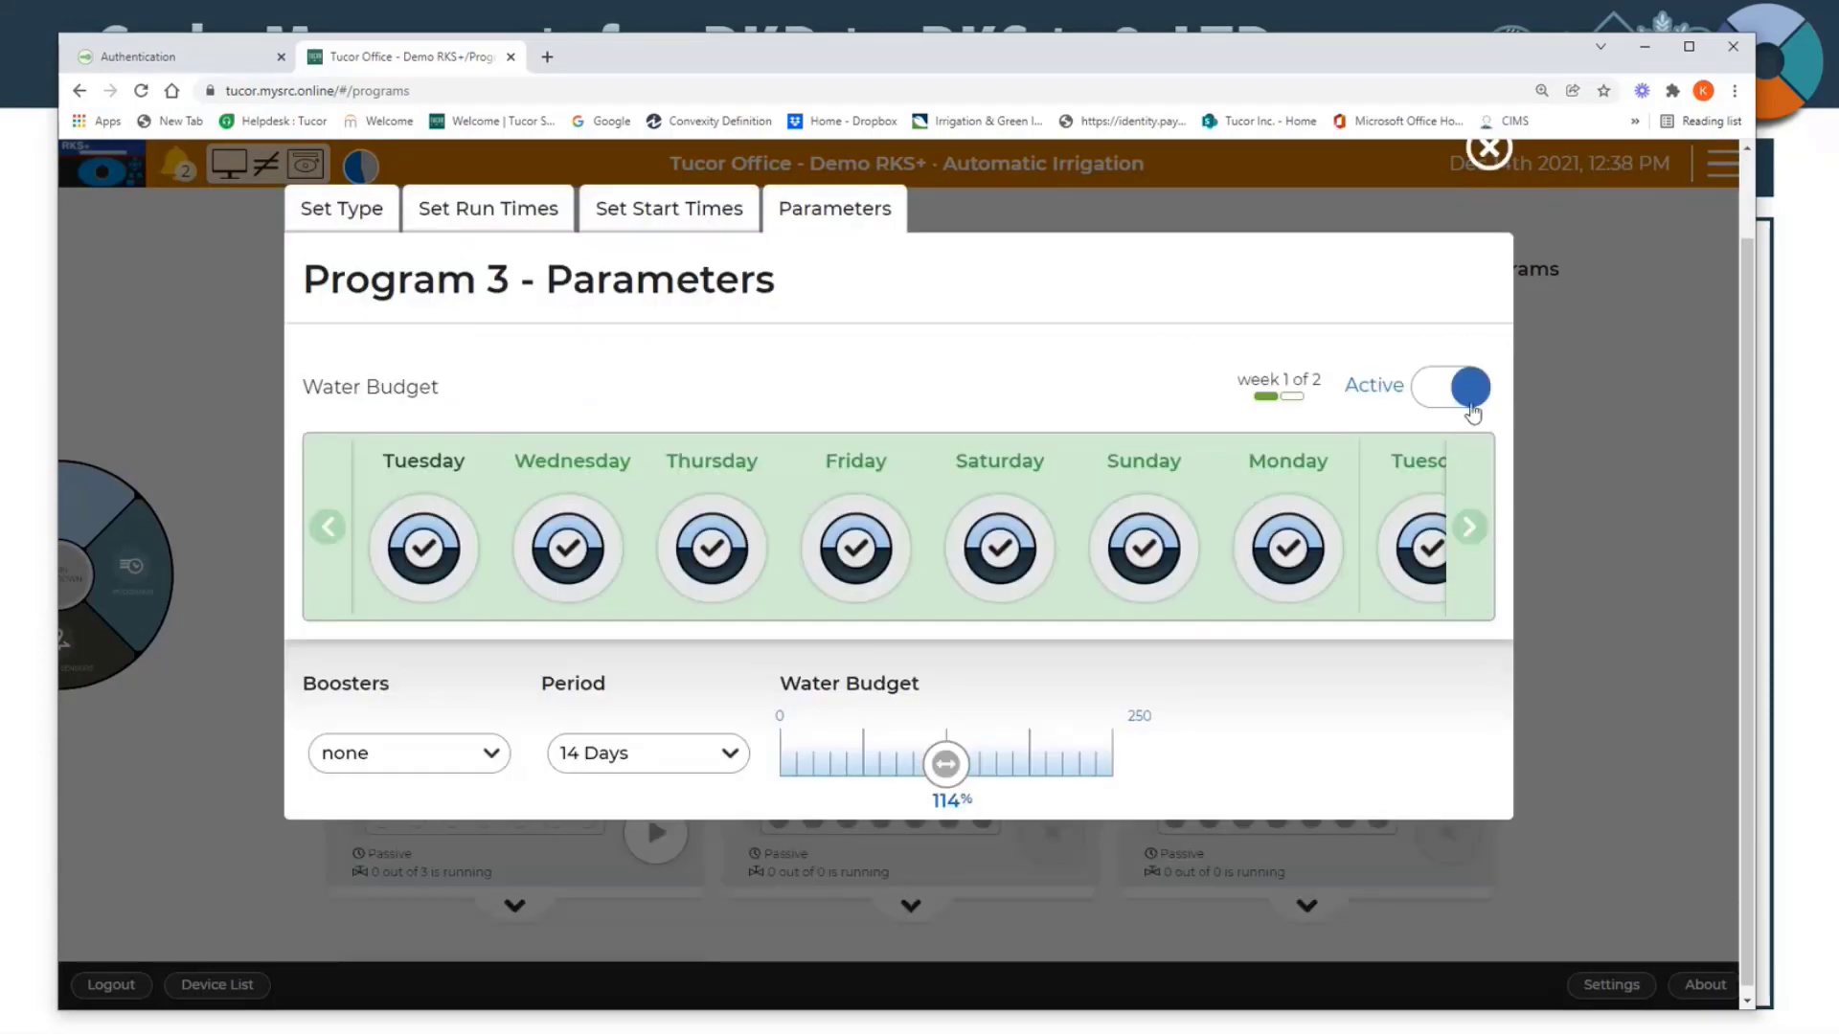
pyautogui.click(1473, 402)
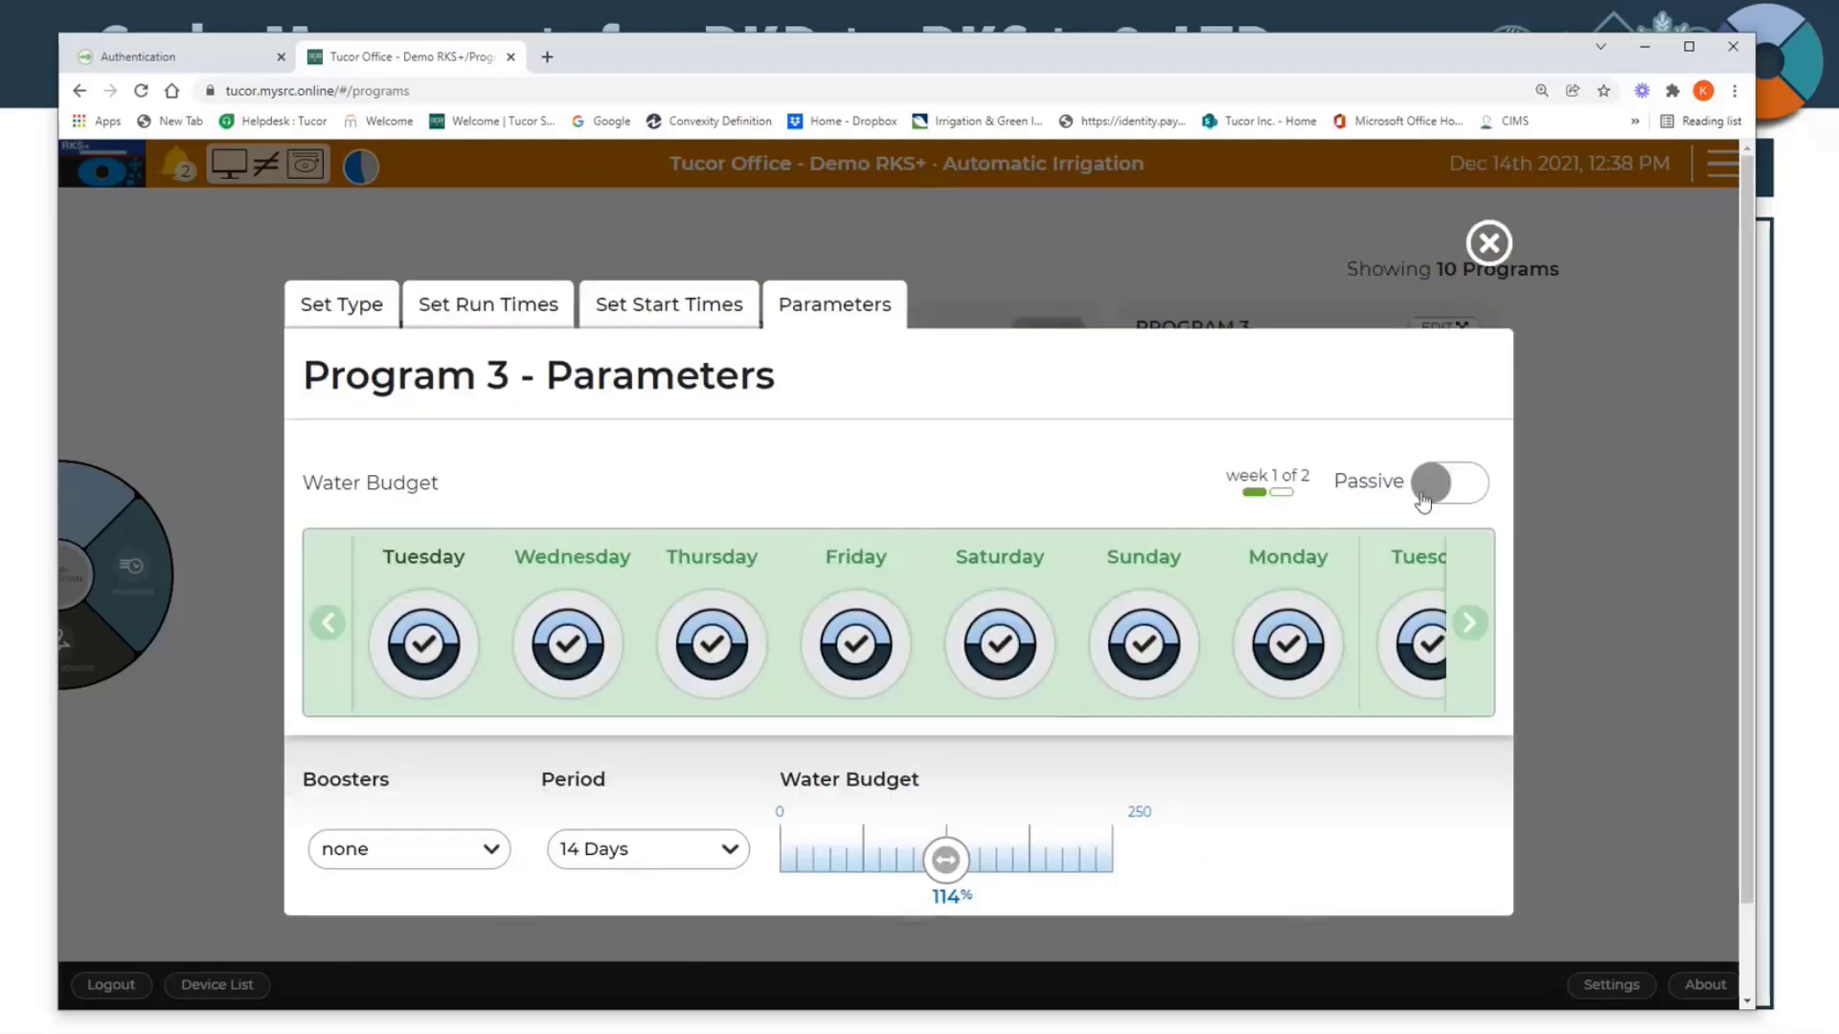
pyautogui.click(1489, 243)
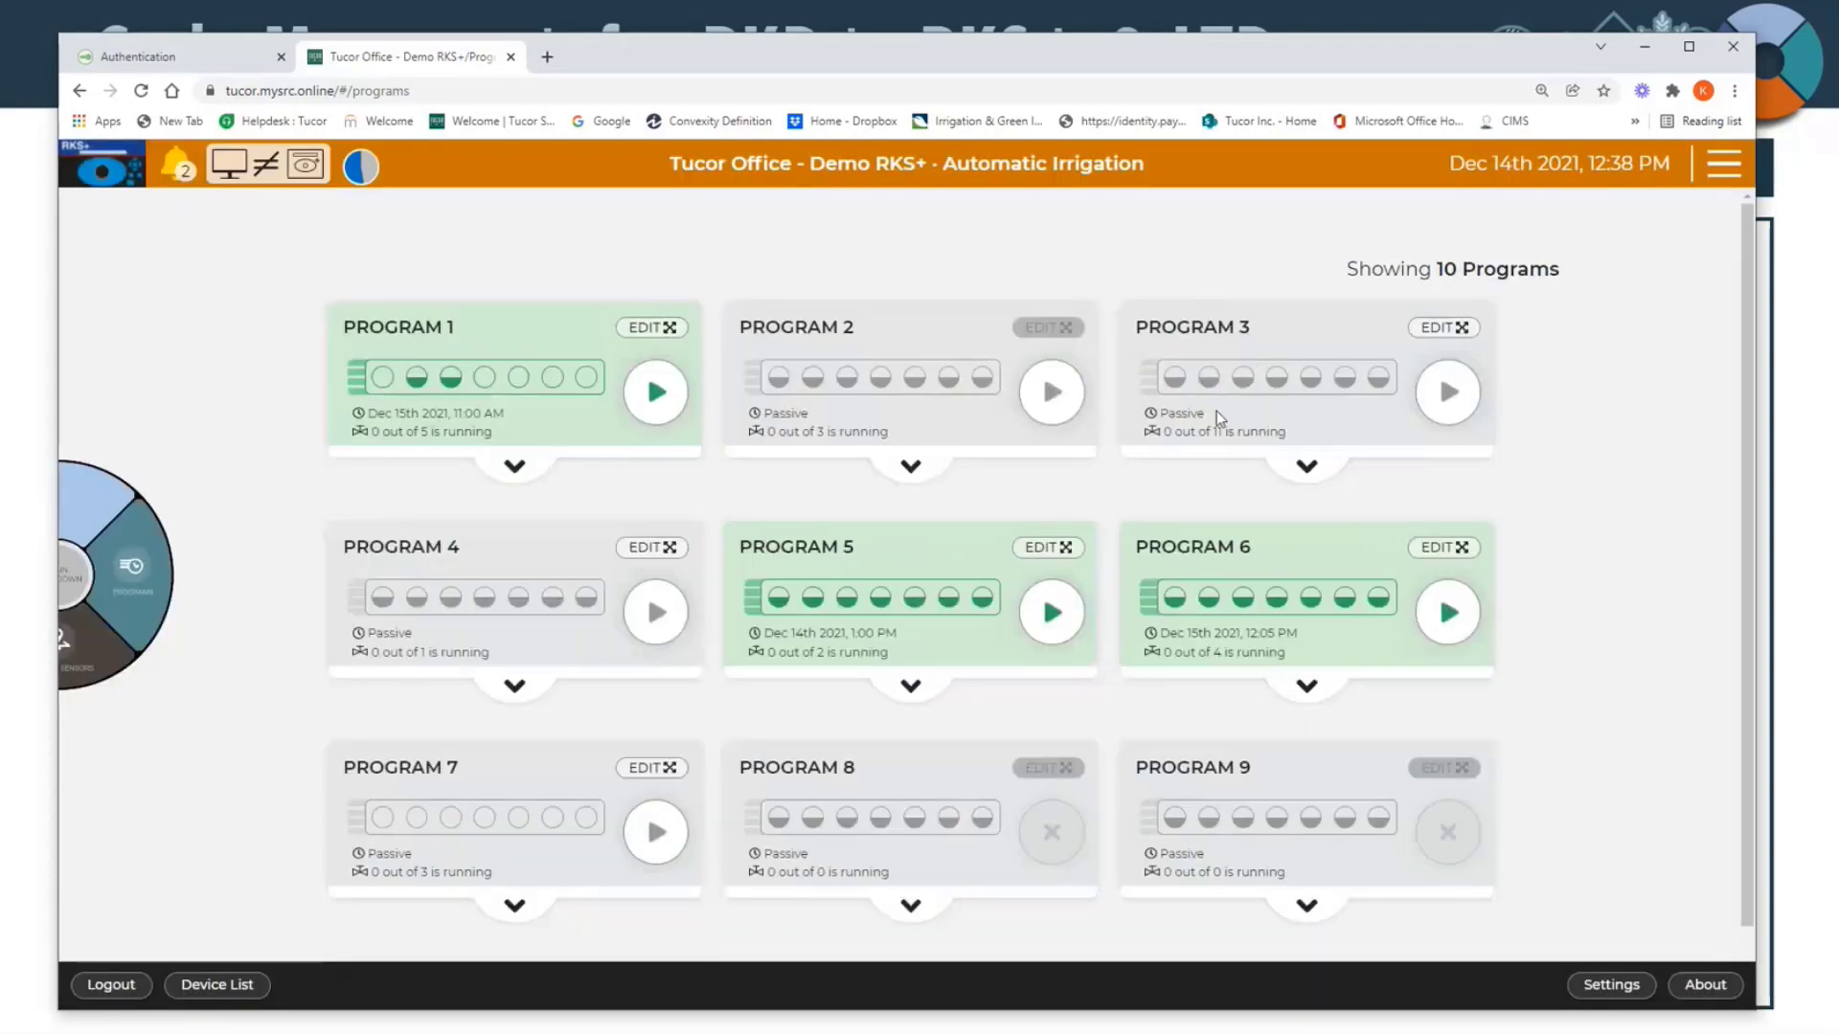
pyautogui.moveTo(1217, 410); pyautogui.dragTo(1136, 418)
# Step: Reopen the Demo RKS+ web interface from the device list and open the controller's history
pyautogui.click(159, 601)
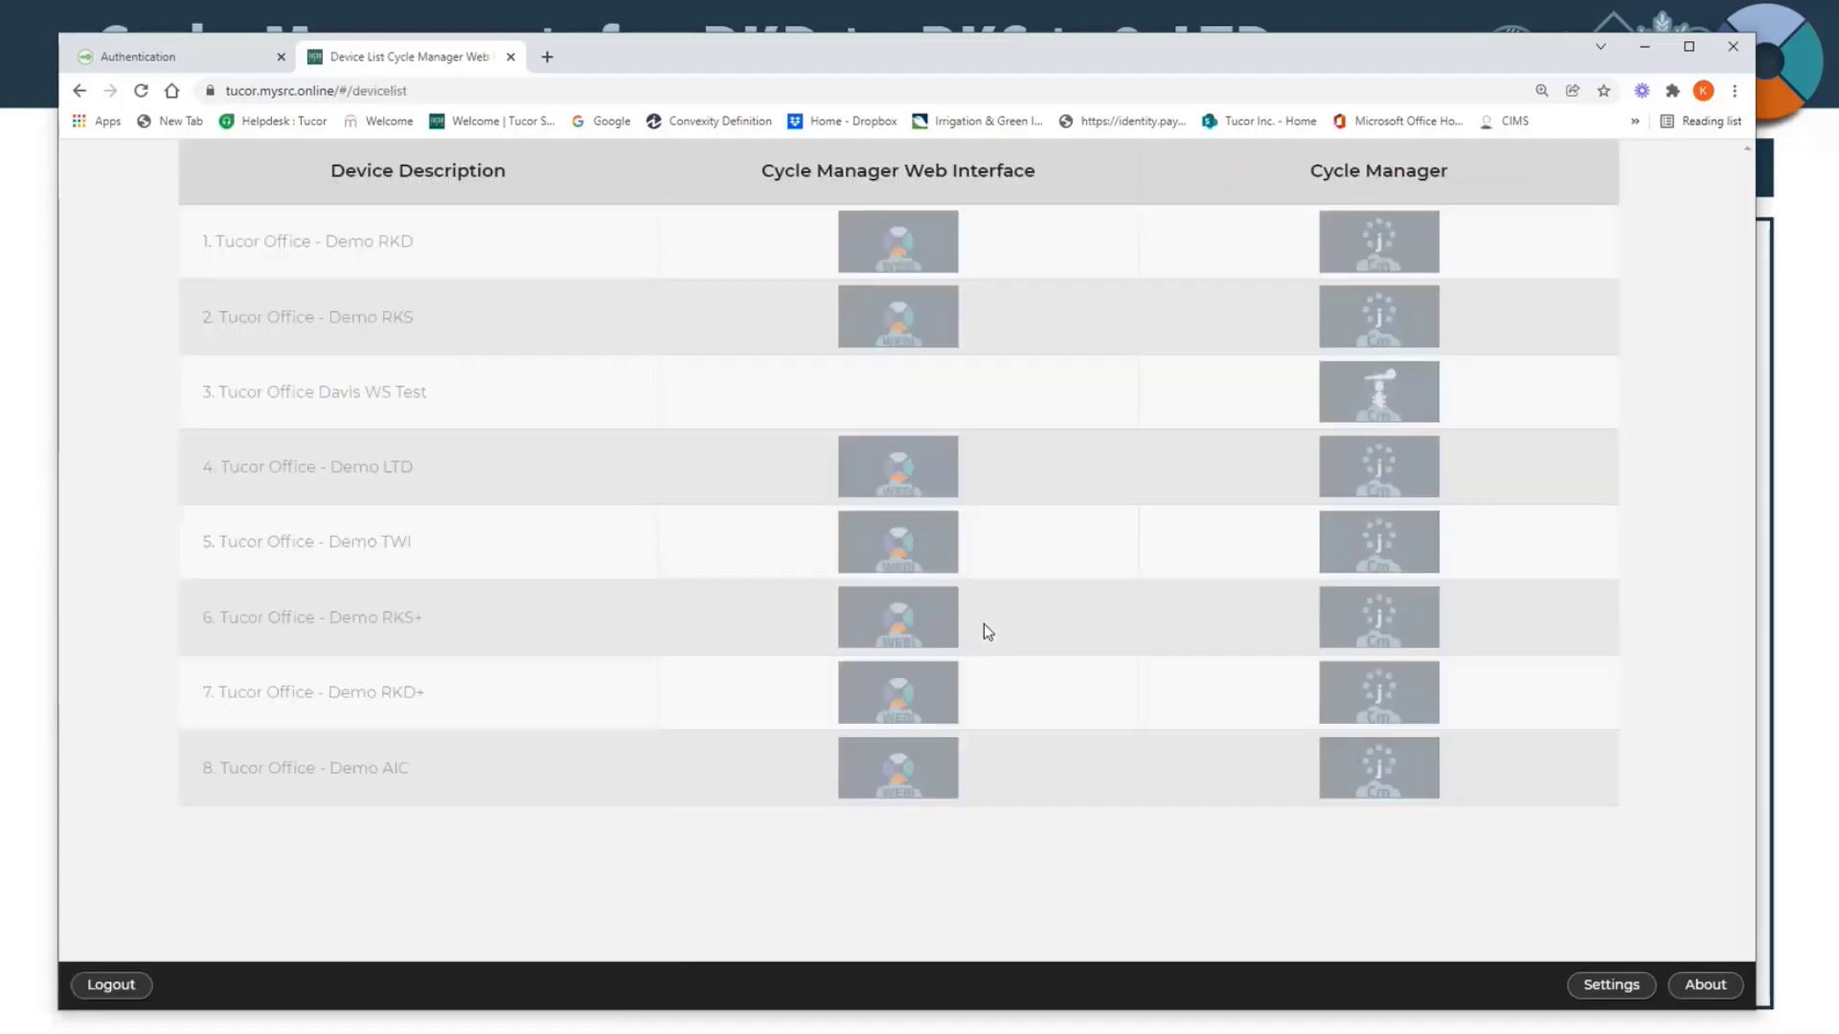
pyautogui.click(939, 626)
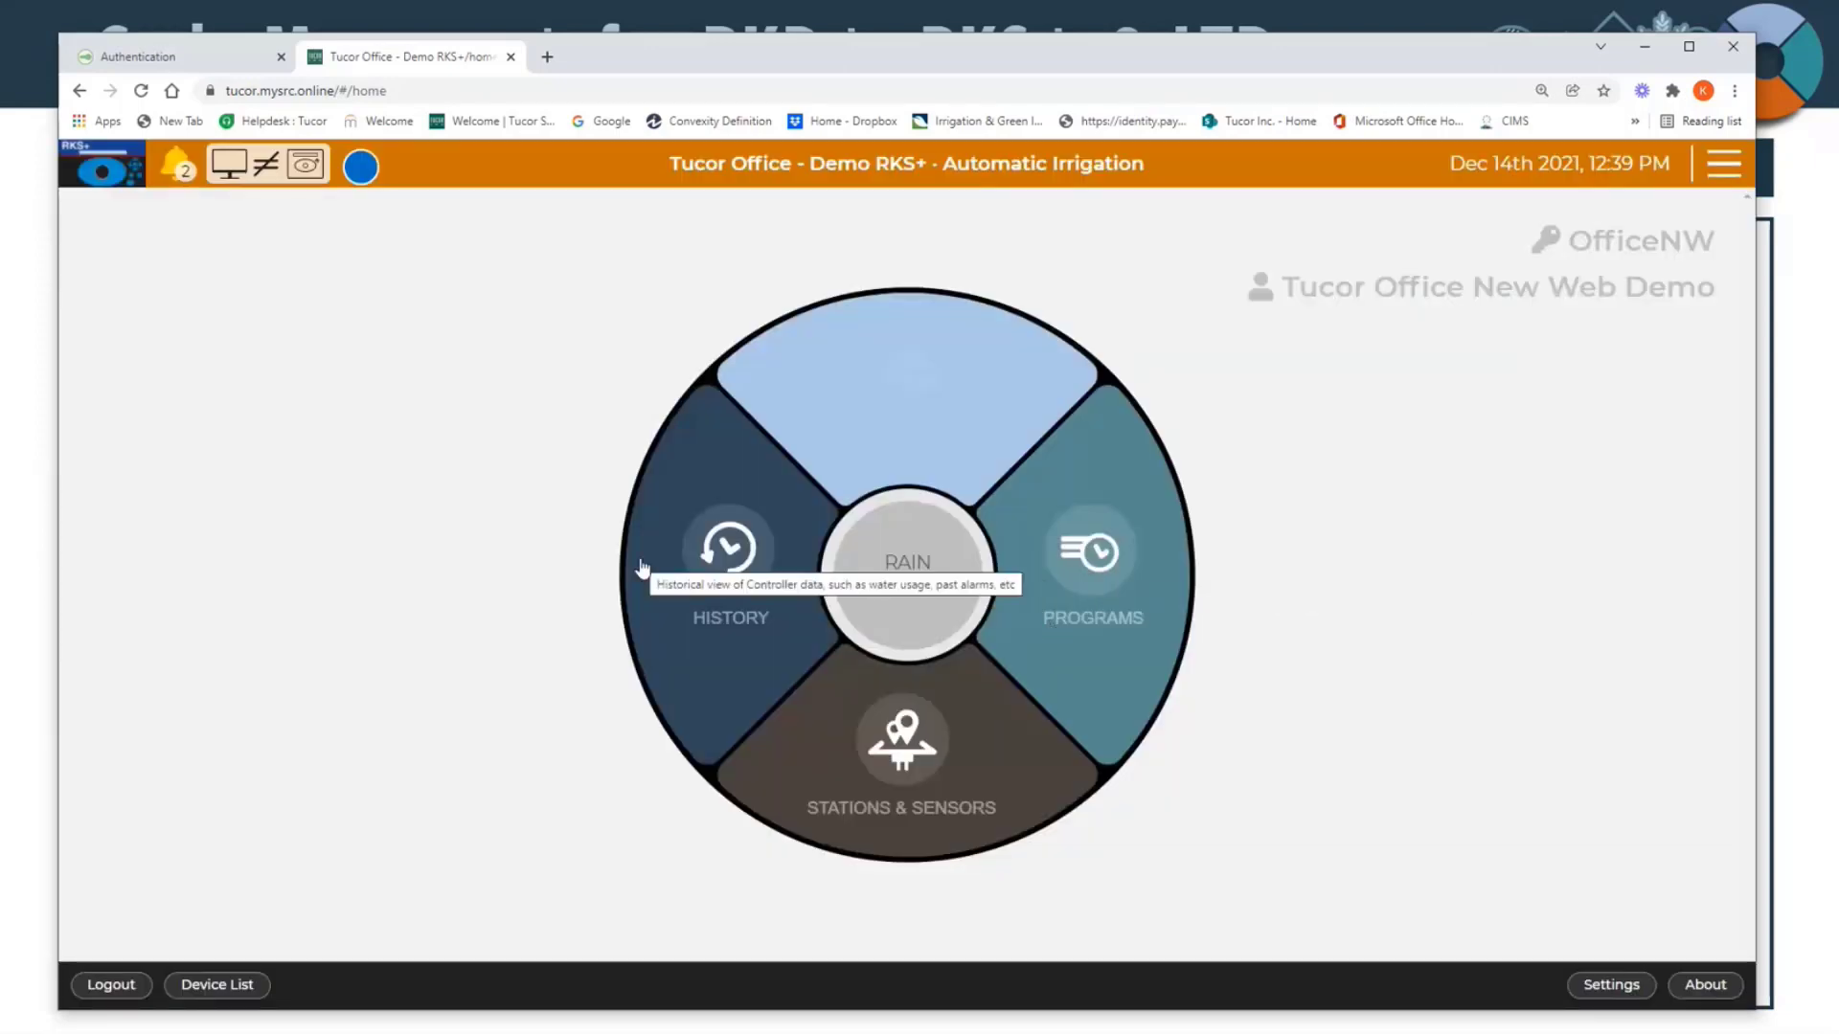
pyautogui.click(682, 657)
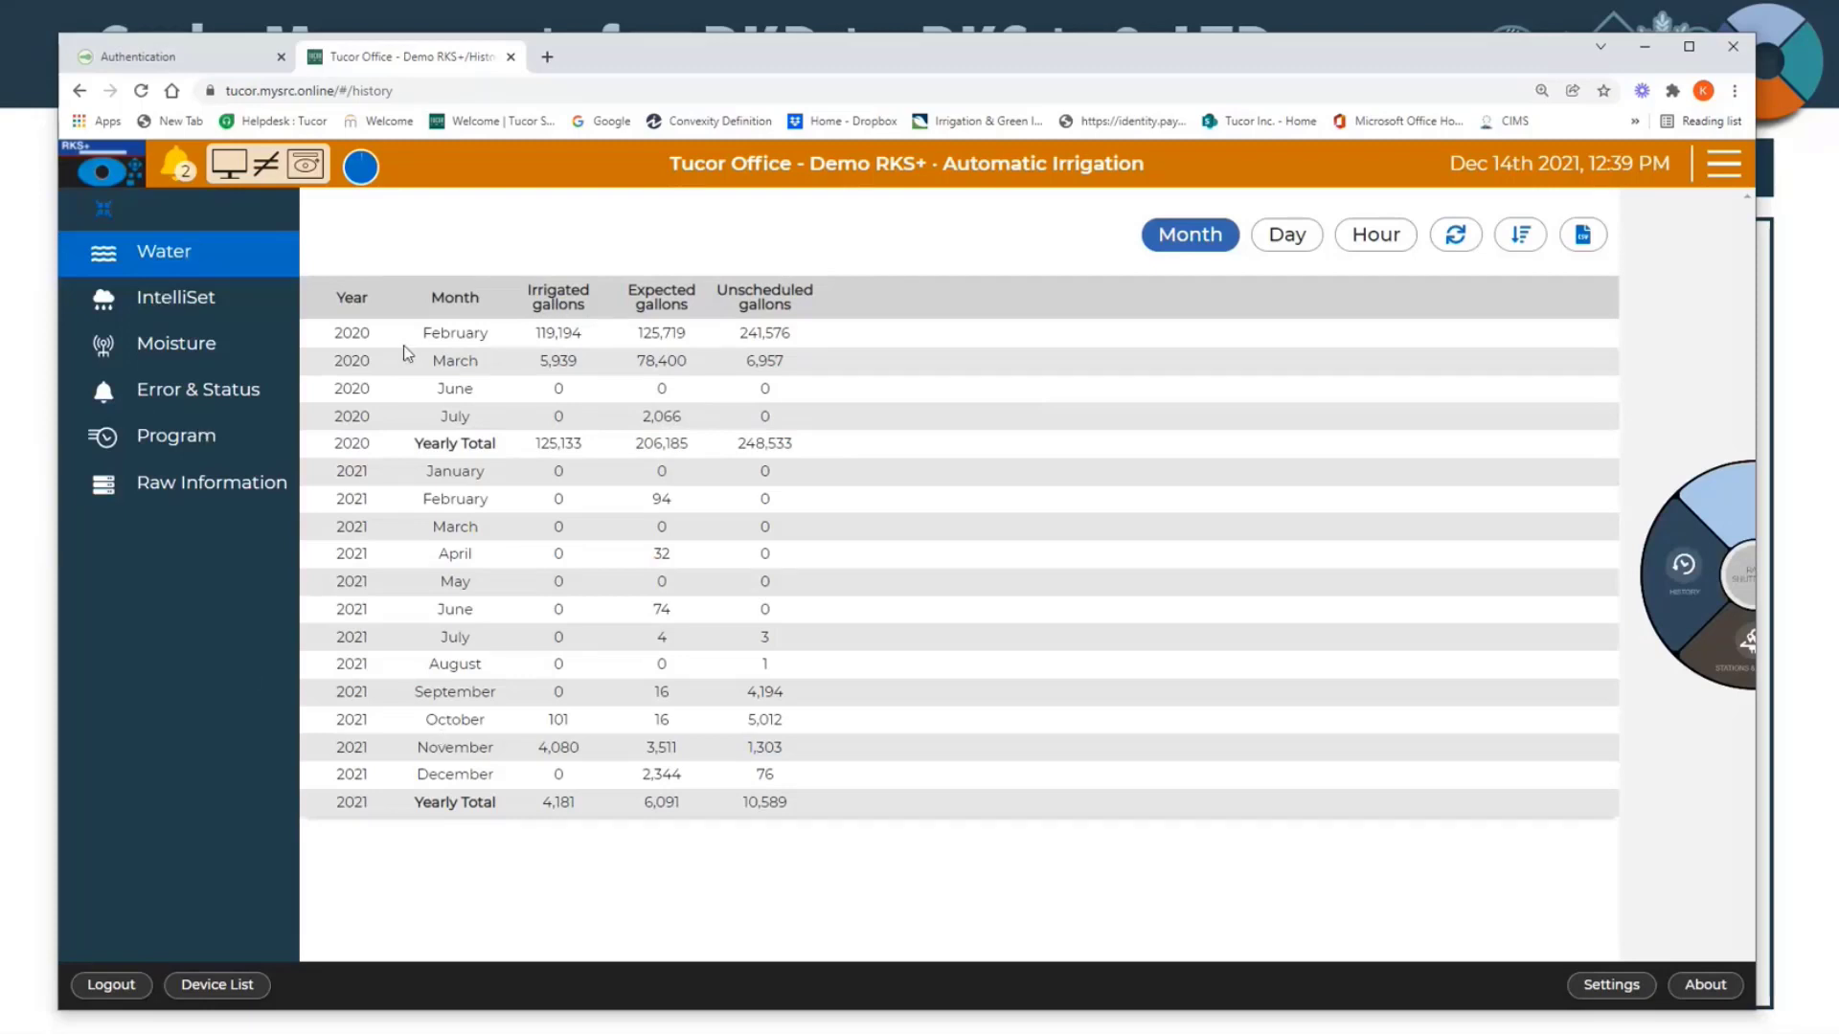
# Step: Sort the monthly water history with the newest entries first and refresh the data
pyautogui.moveTo(361, 333); pyautogui.dragTo(343, 333)
pyautogui.click(1528, 244)
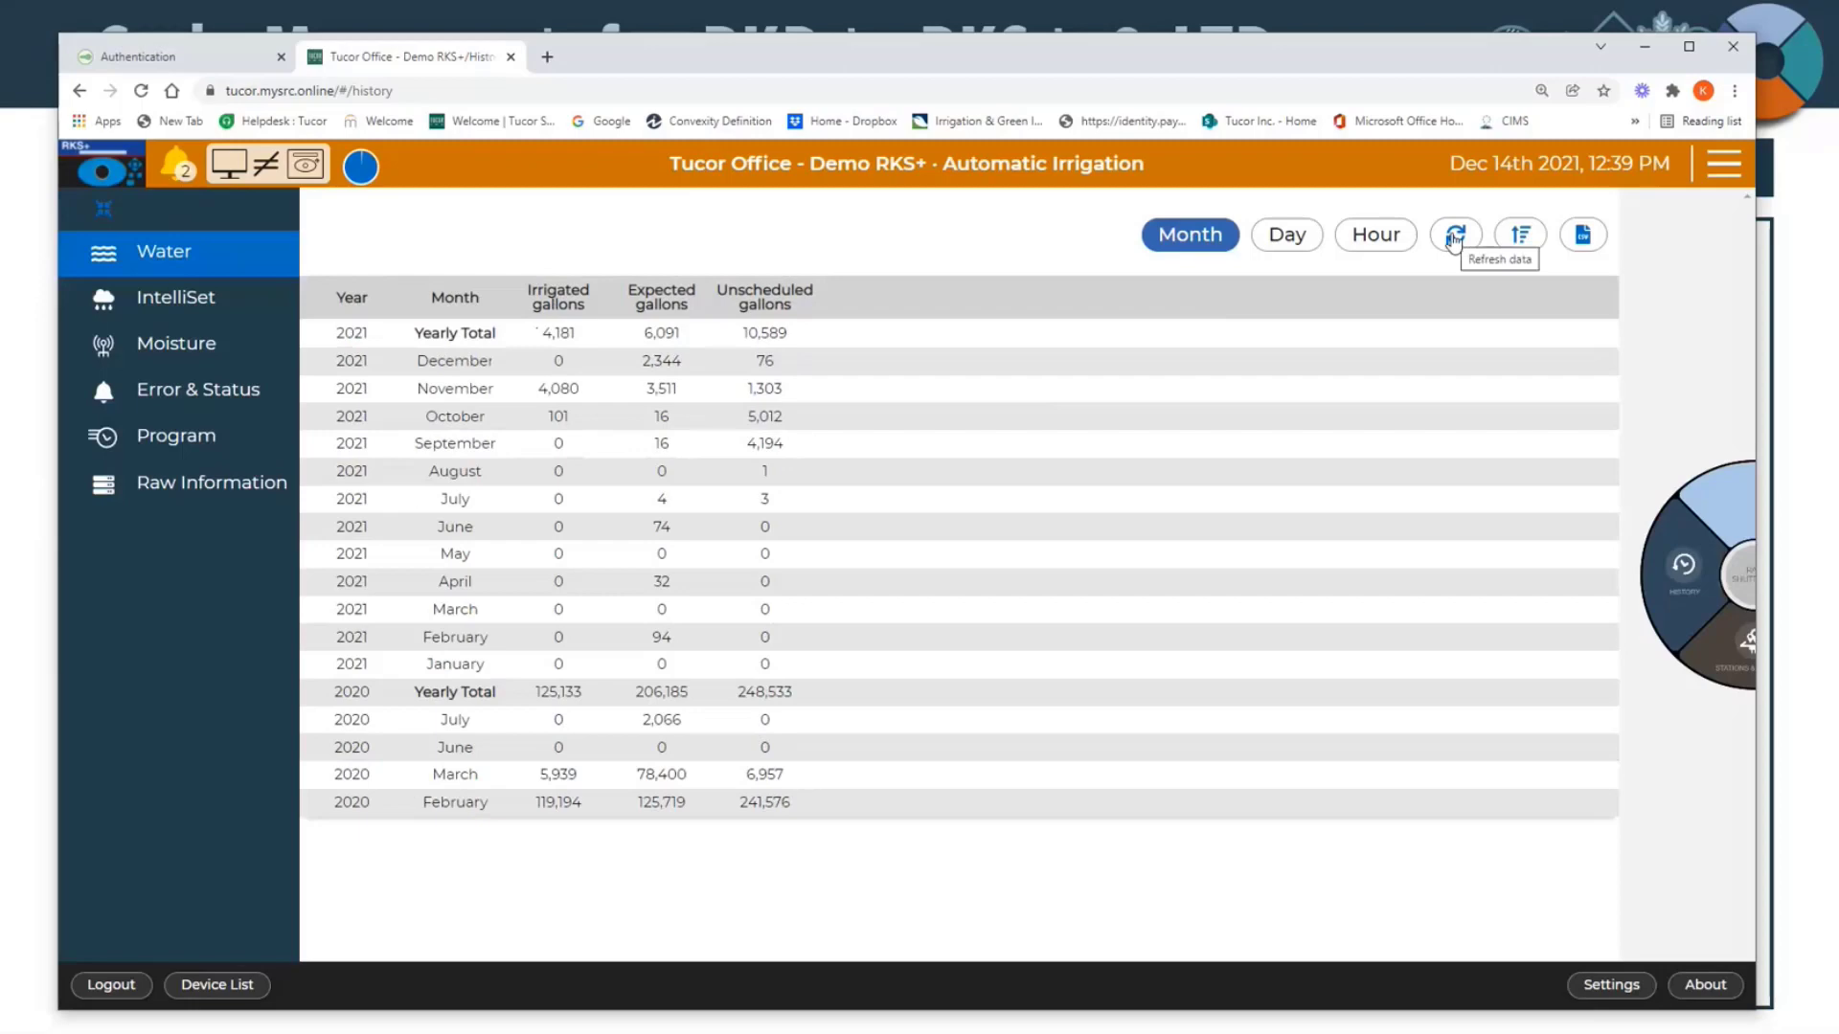
pyautogui.click(1454, 240)
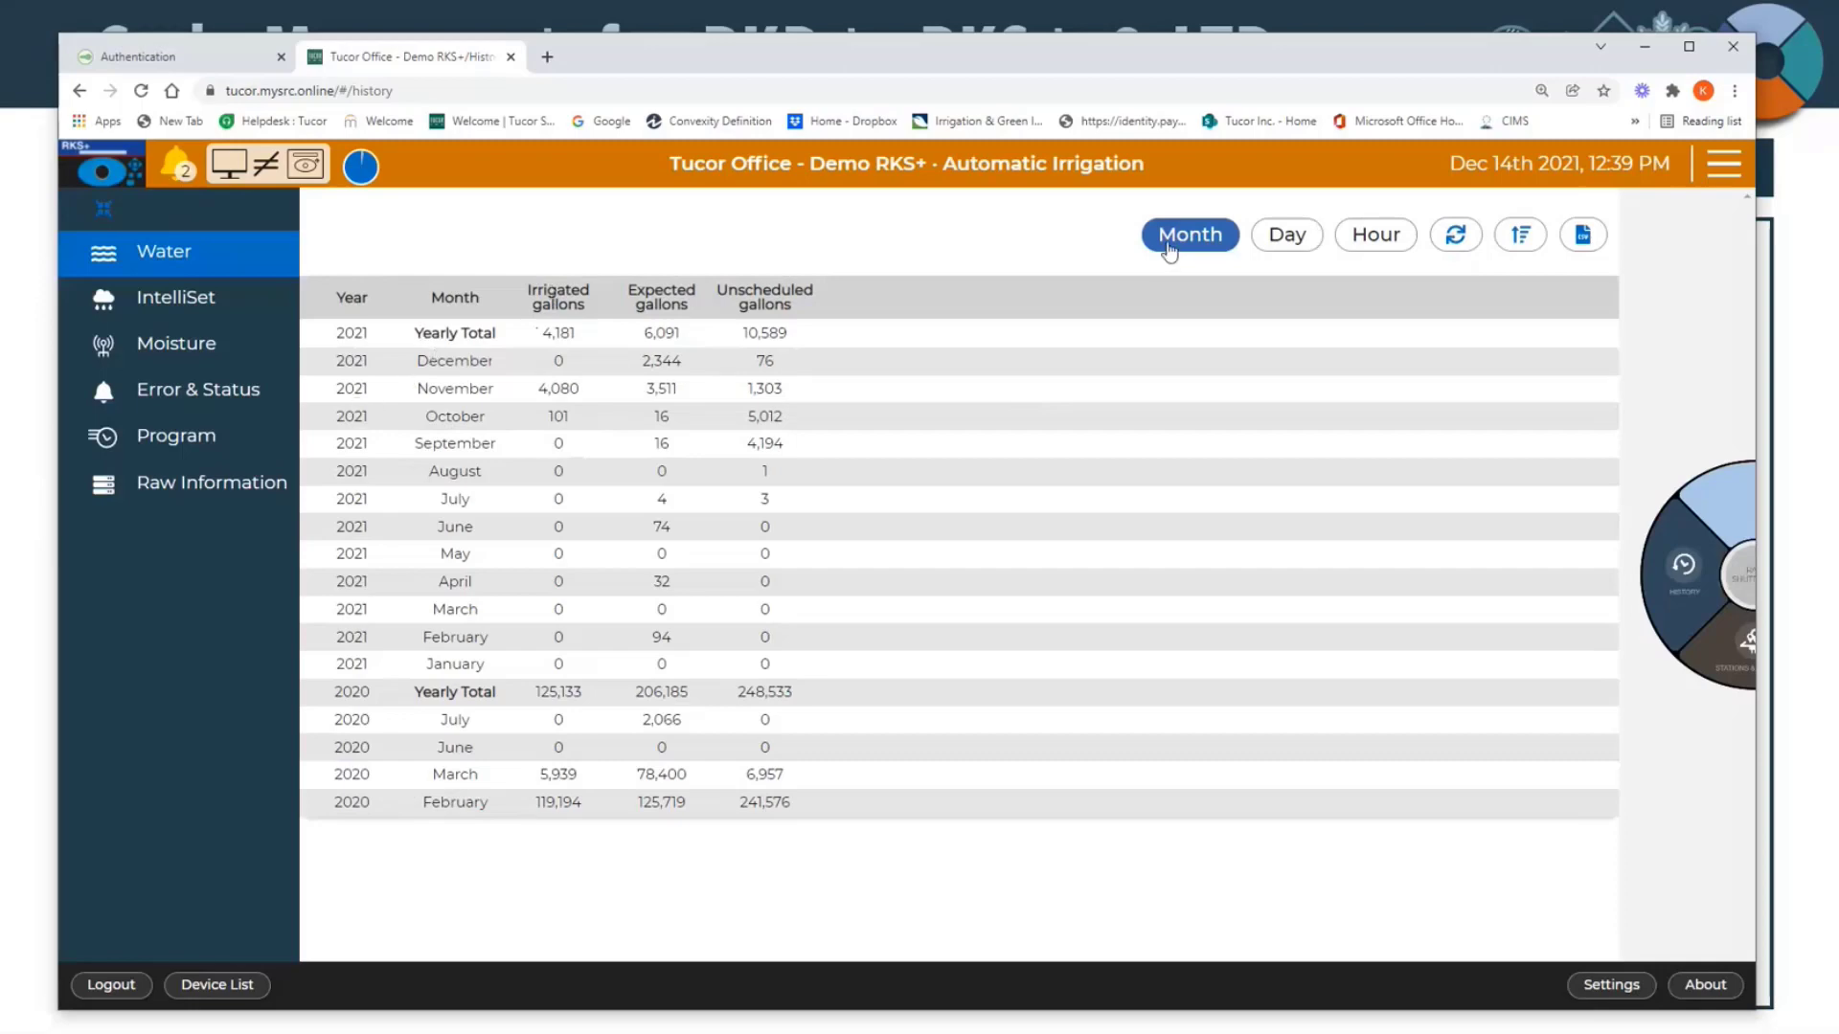
# Step: View the water history by day, return to the monthly view and export it as a CSV file
pyautogui.click(1299, 240)
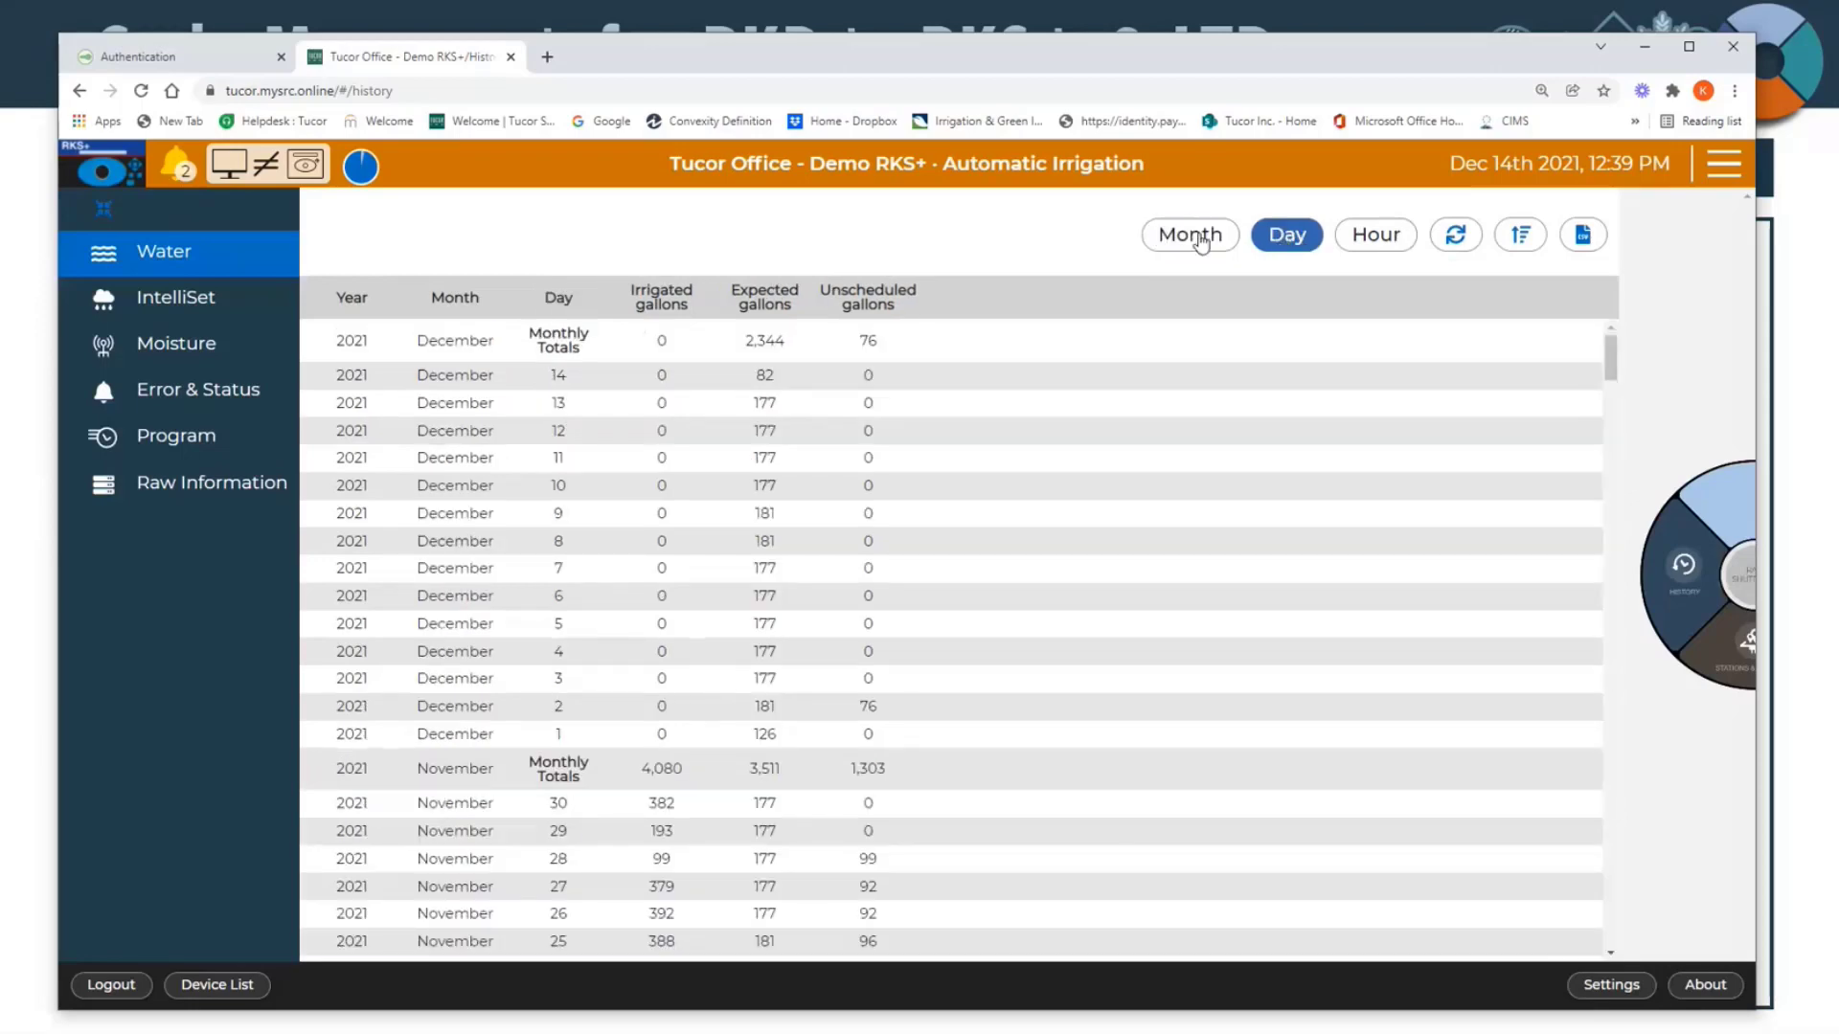
pyautogui.click(1220, 246)
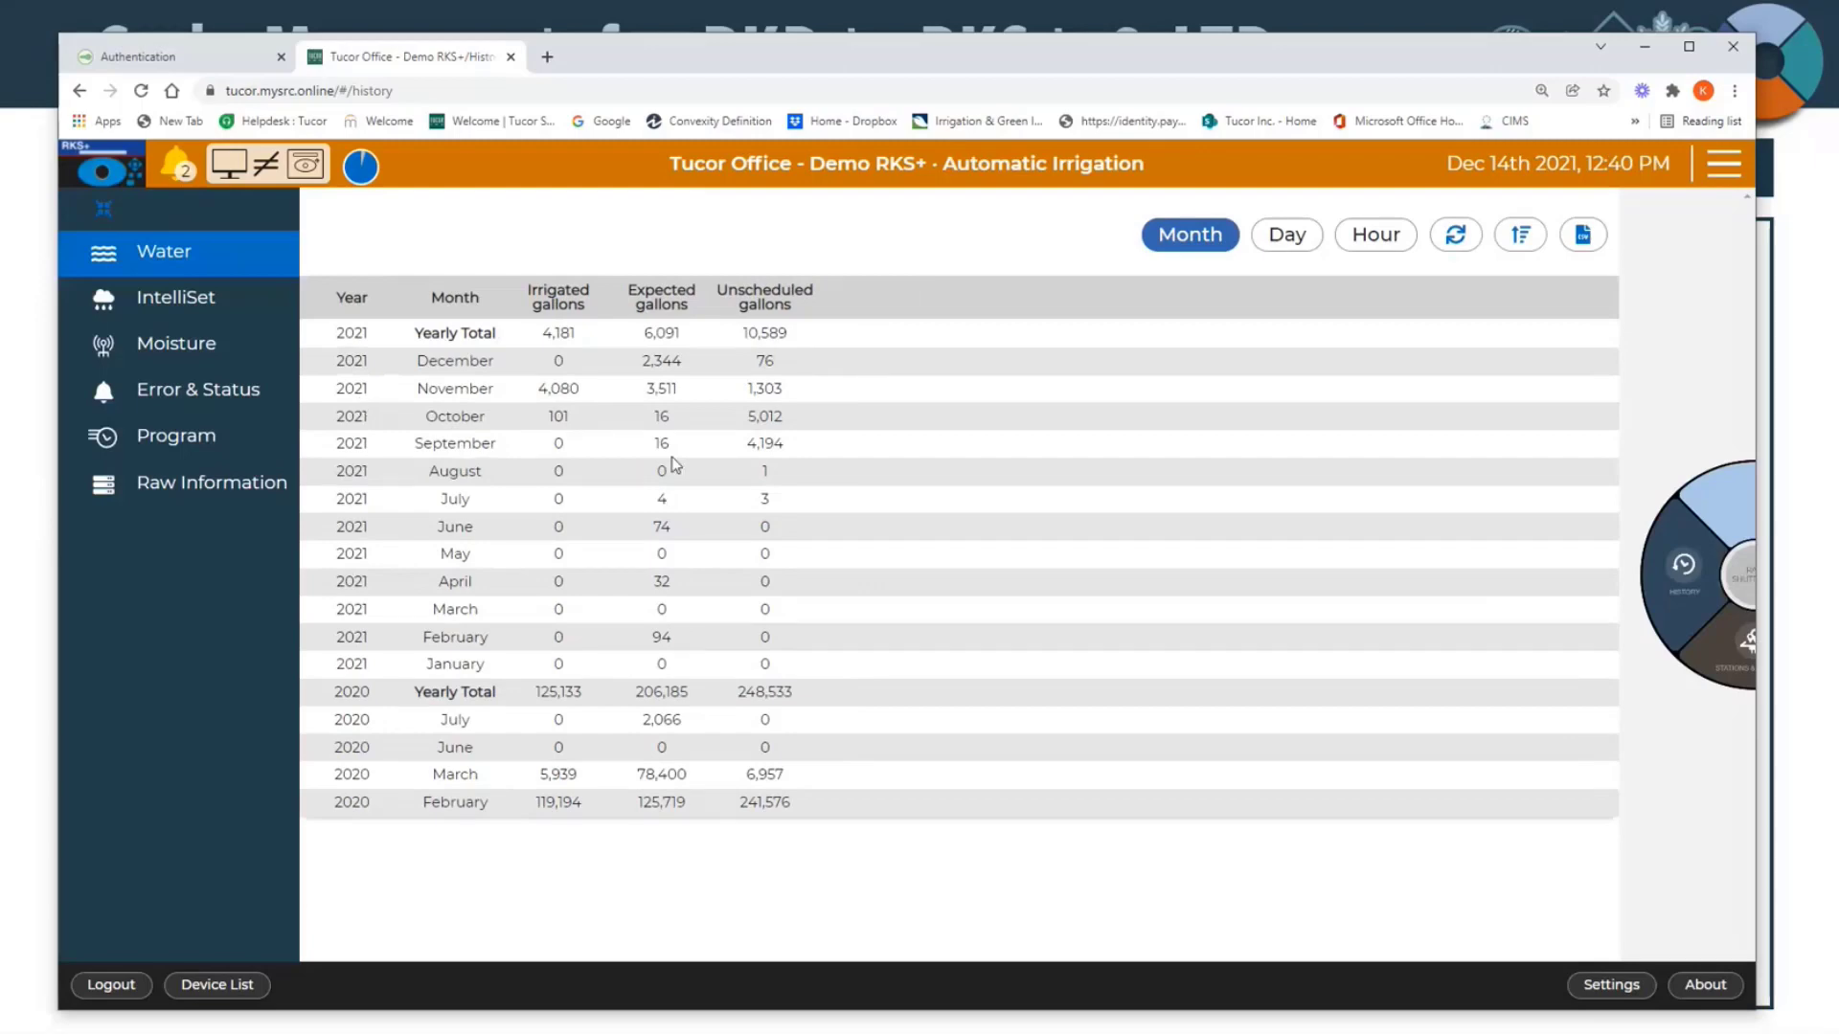
pyautogui.click(1581, 238)
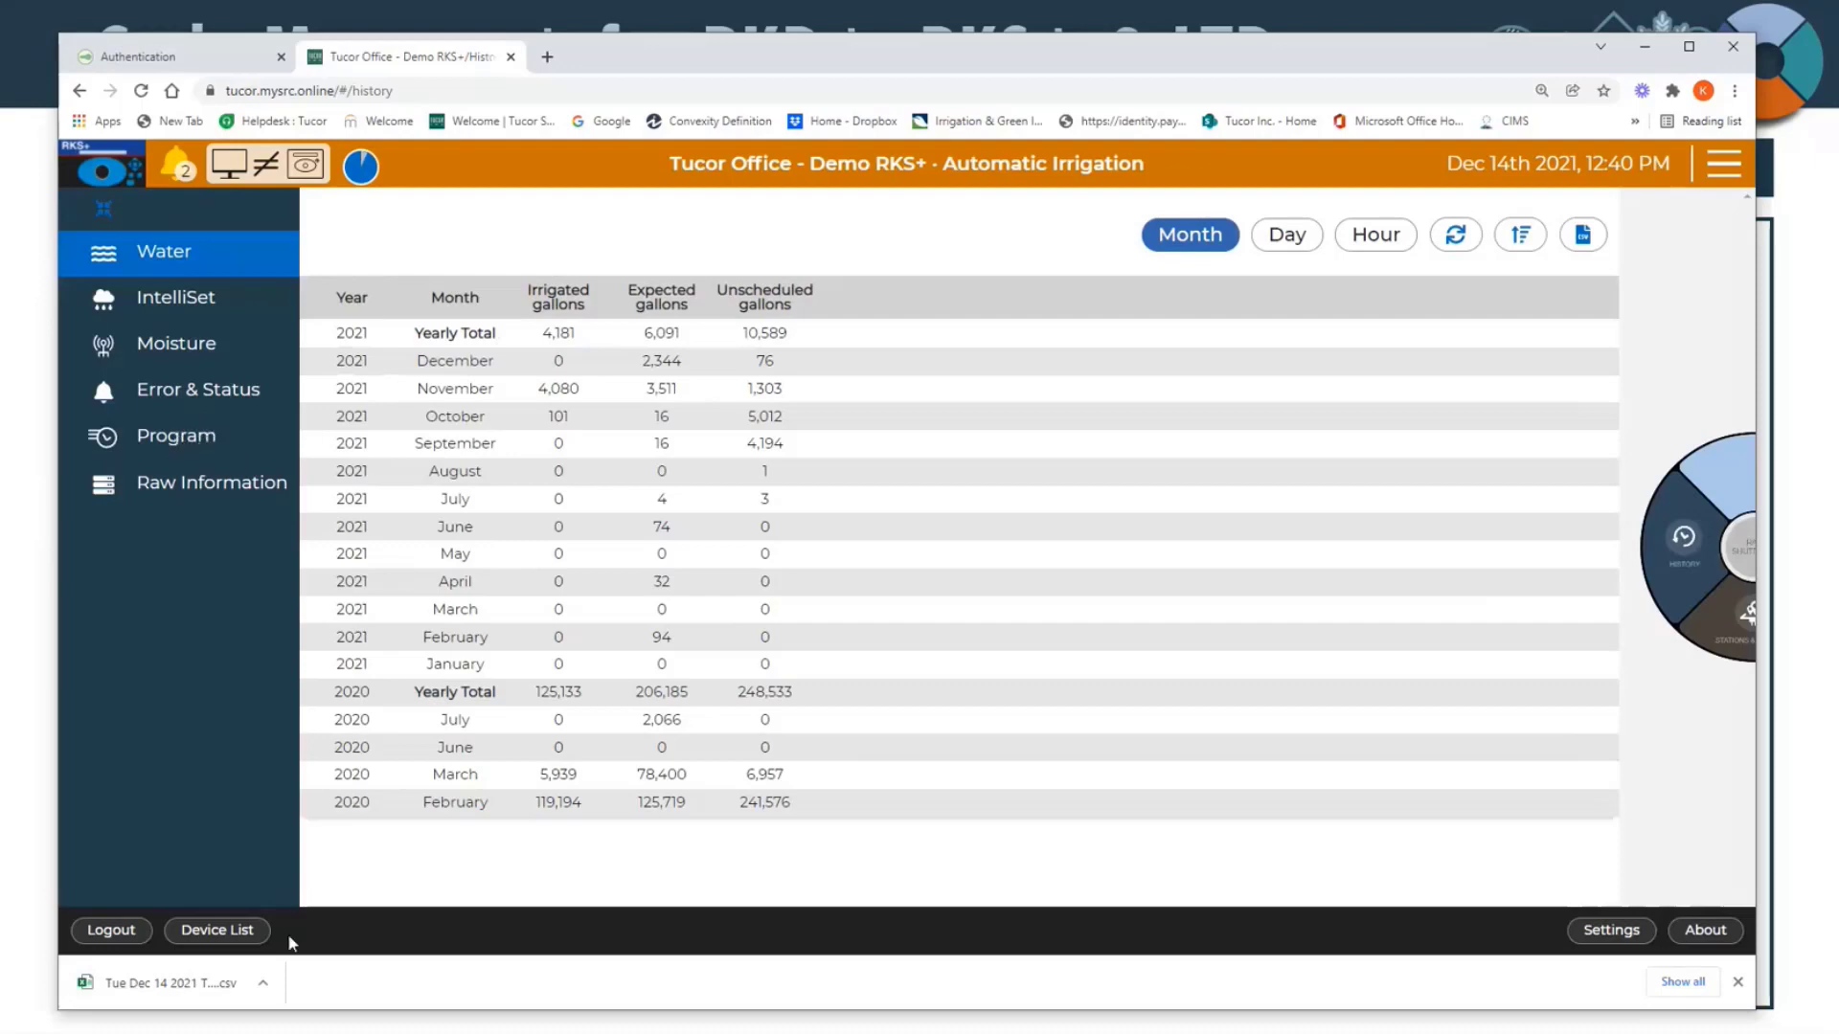
# Step: Examine the monthly IntelliSet history and the overview of the moisture sensor history
pyautogui.click(159, 312)
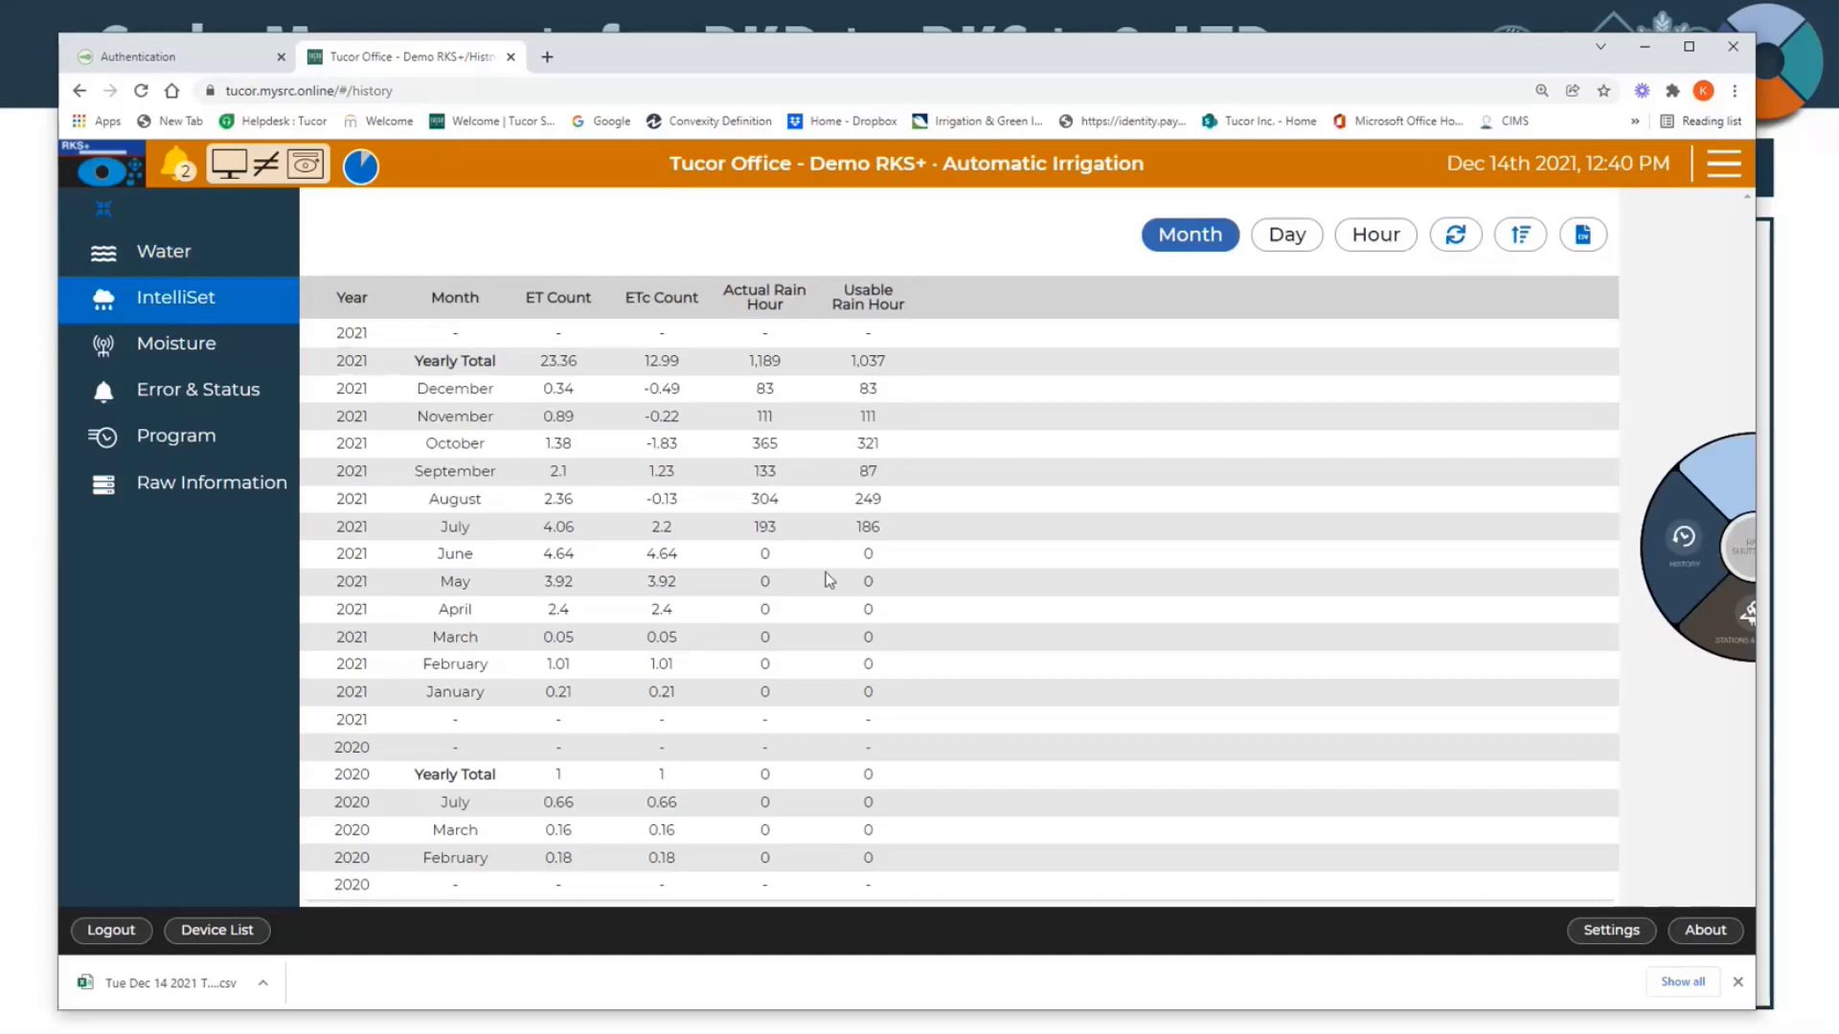
pyautogui.click(222, 360)
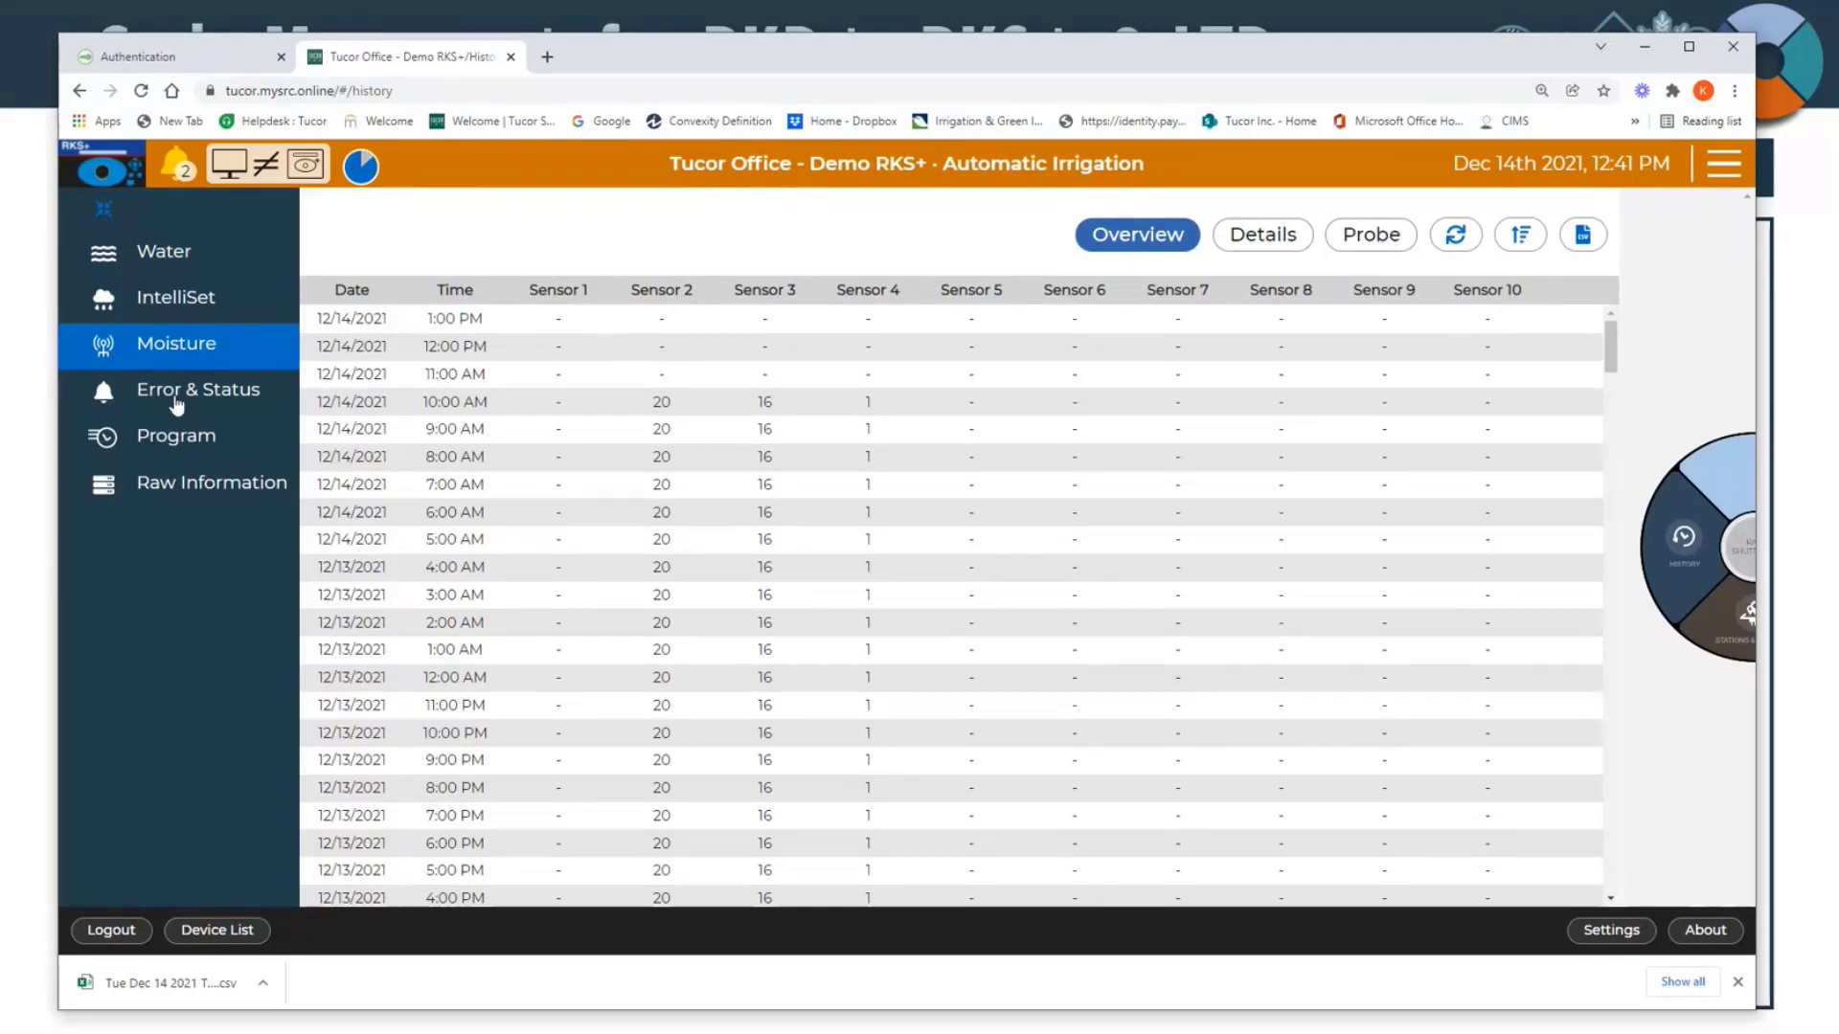
# Step: Review the mode changes, program status and alarm entries in the Error & Status history, then open the Program history
pyautogui.click(177, 403)
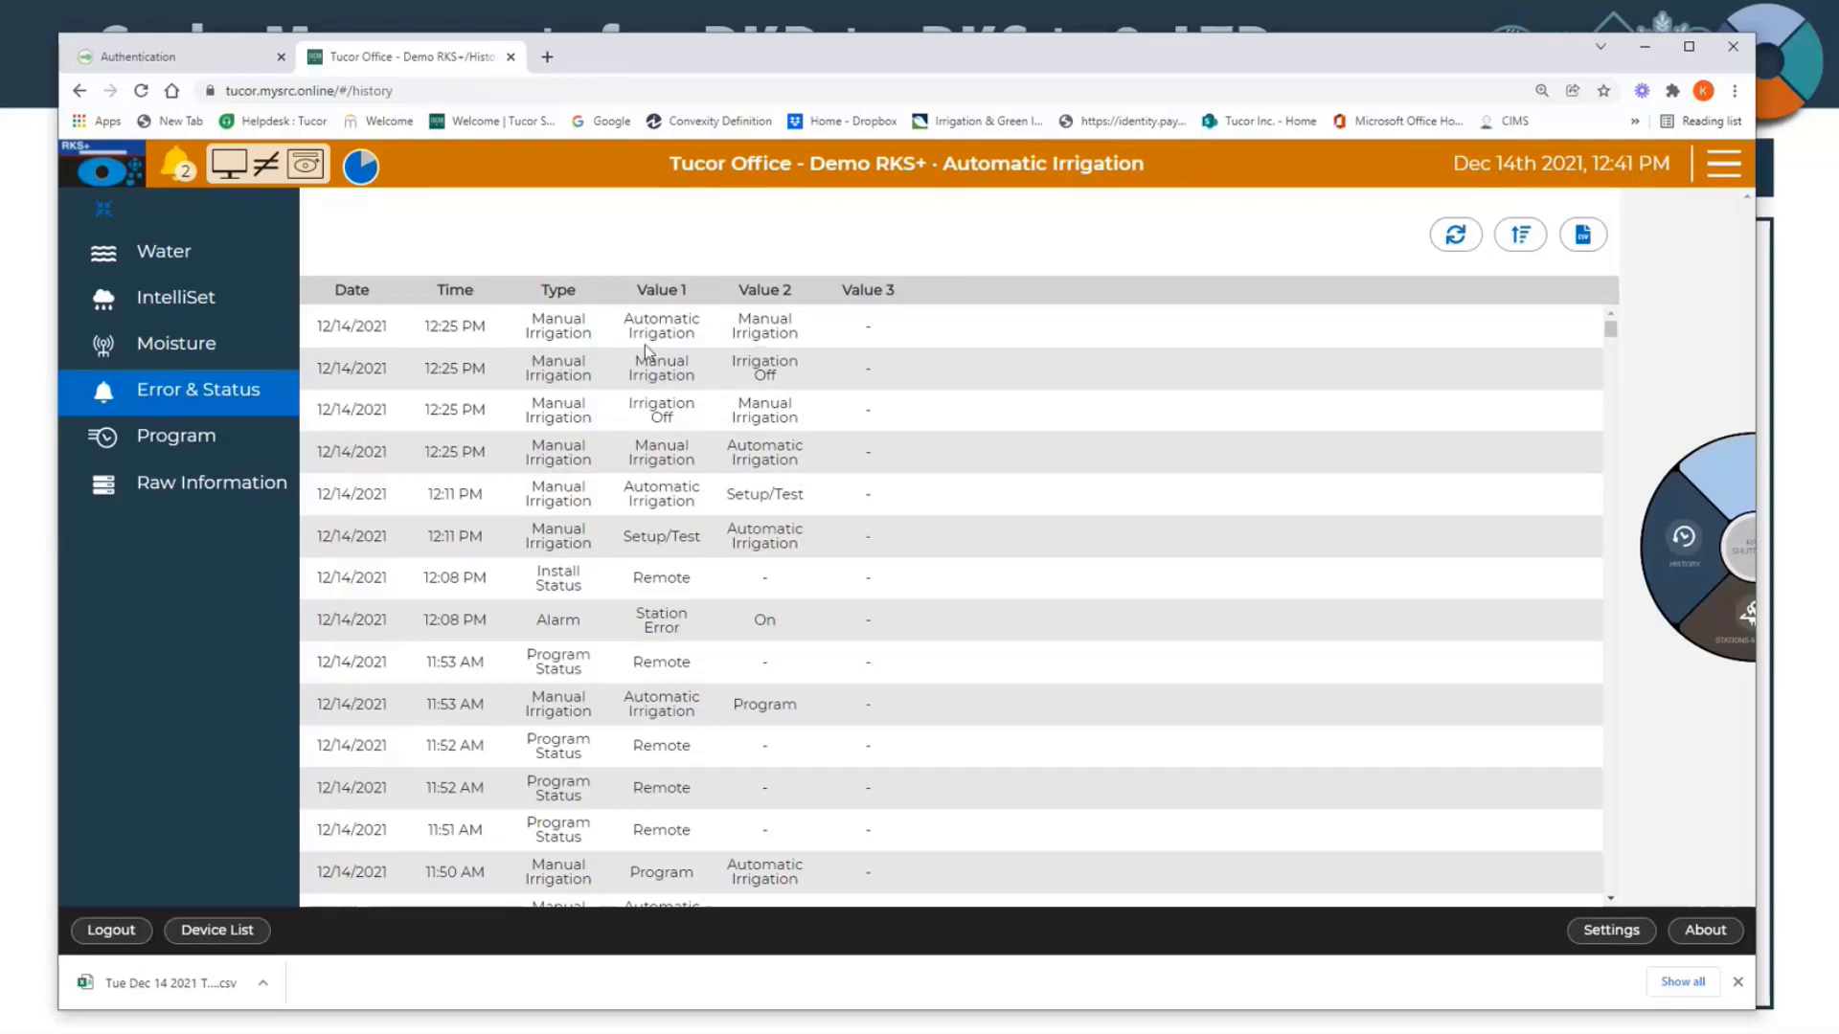
pyautogui.moveTo(631, 321); pyautogui.dragTo(830, 345)
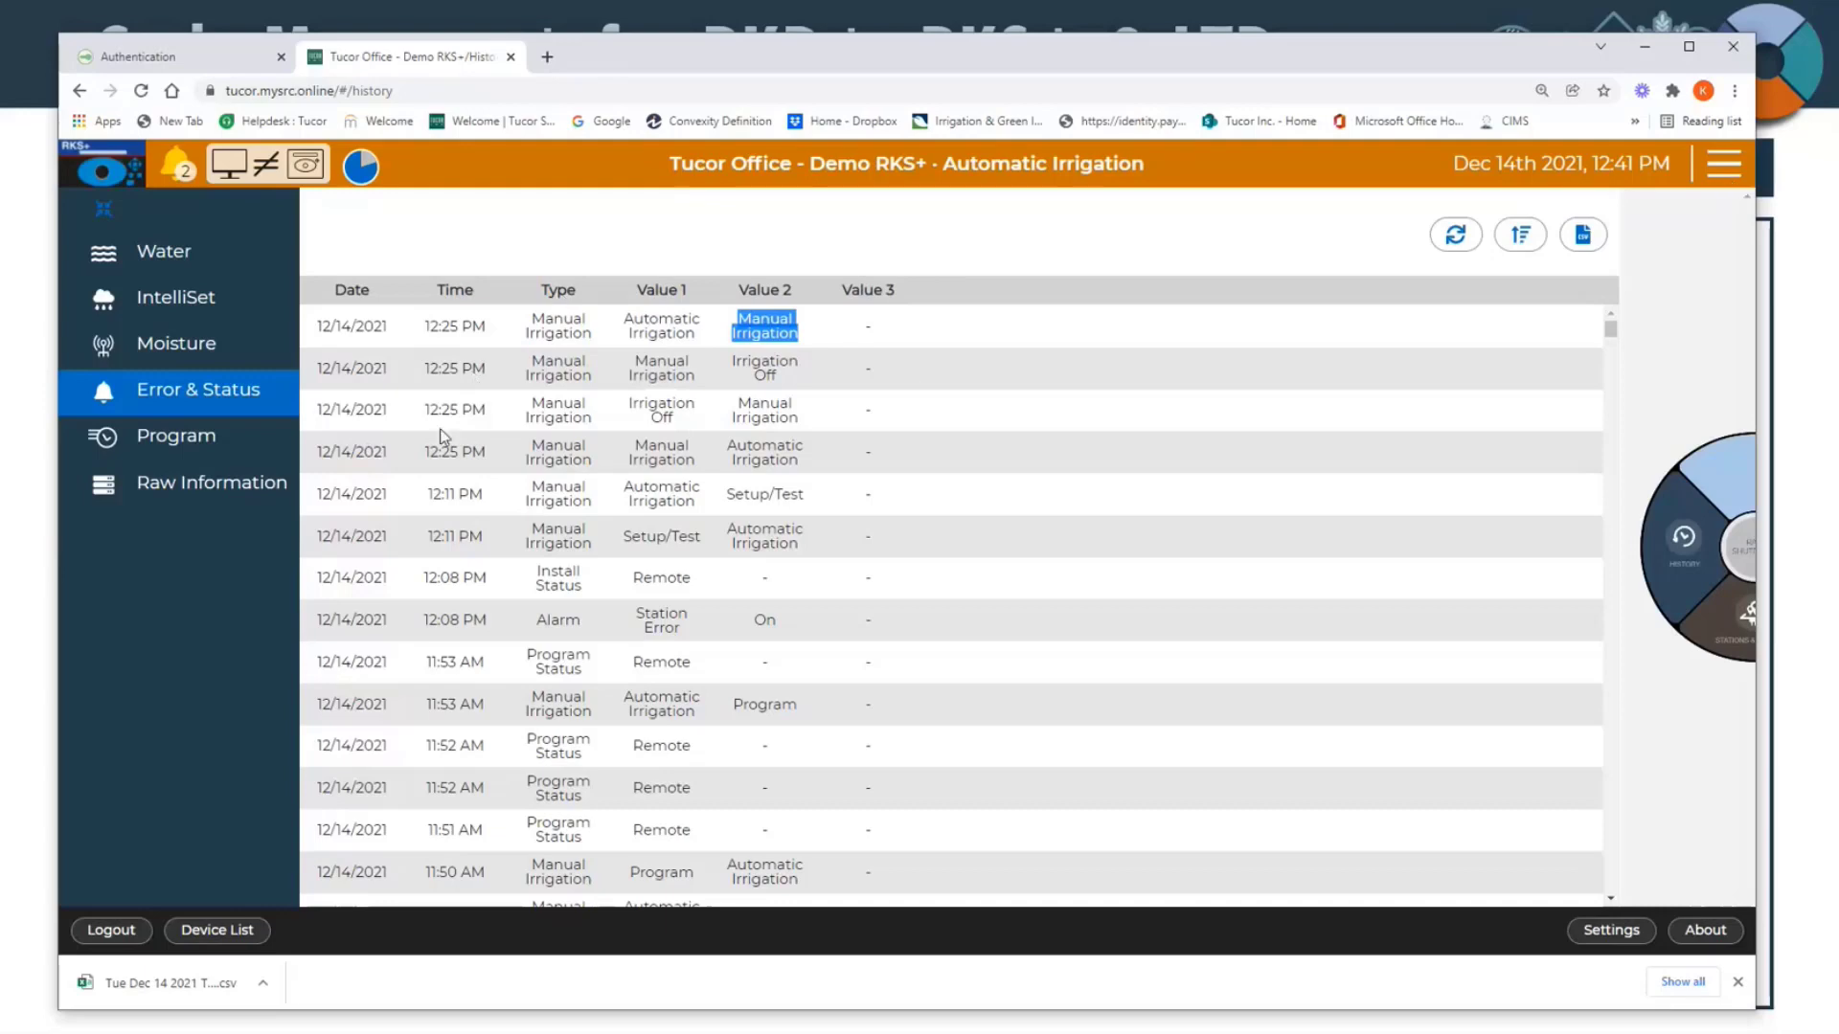
pyautogui.scroll(-1, 440, 436)
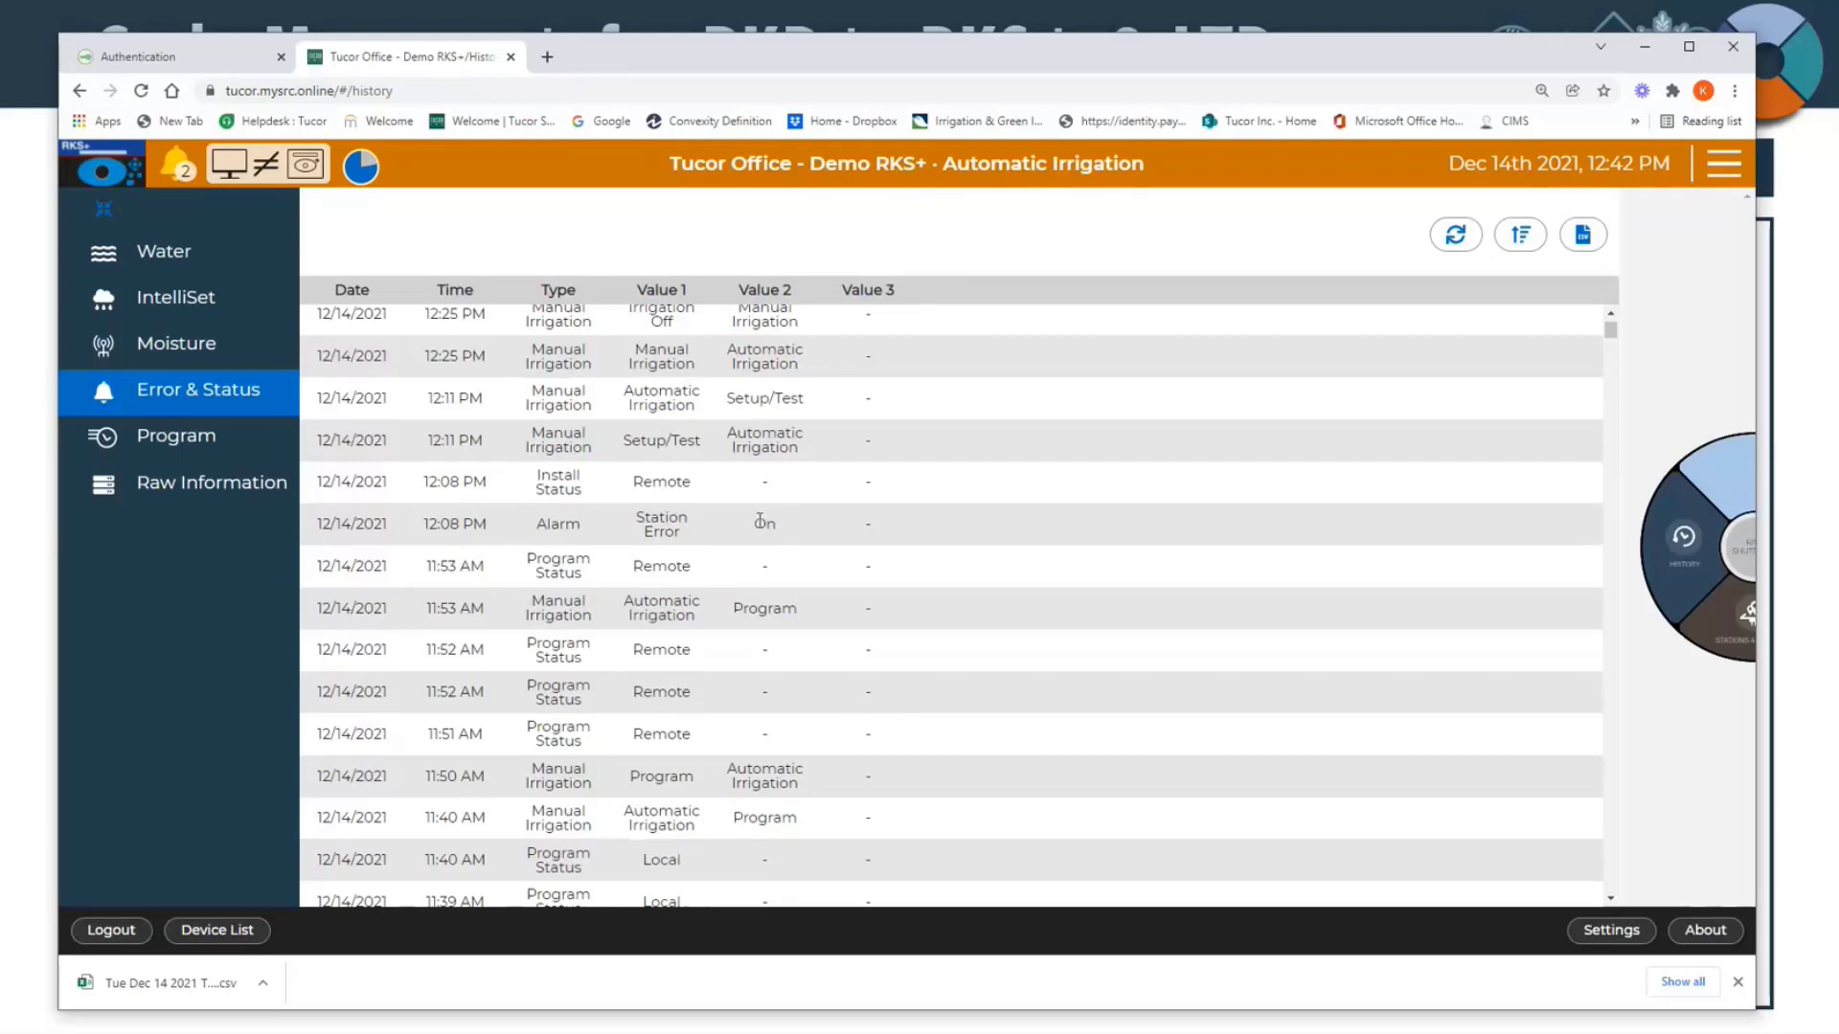
pyautogui.scroll(1, 761, 520)
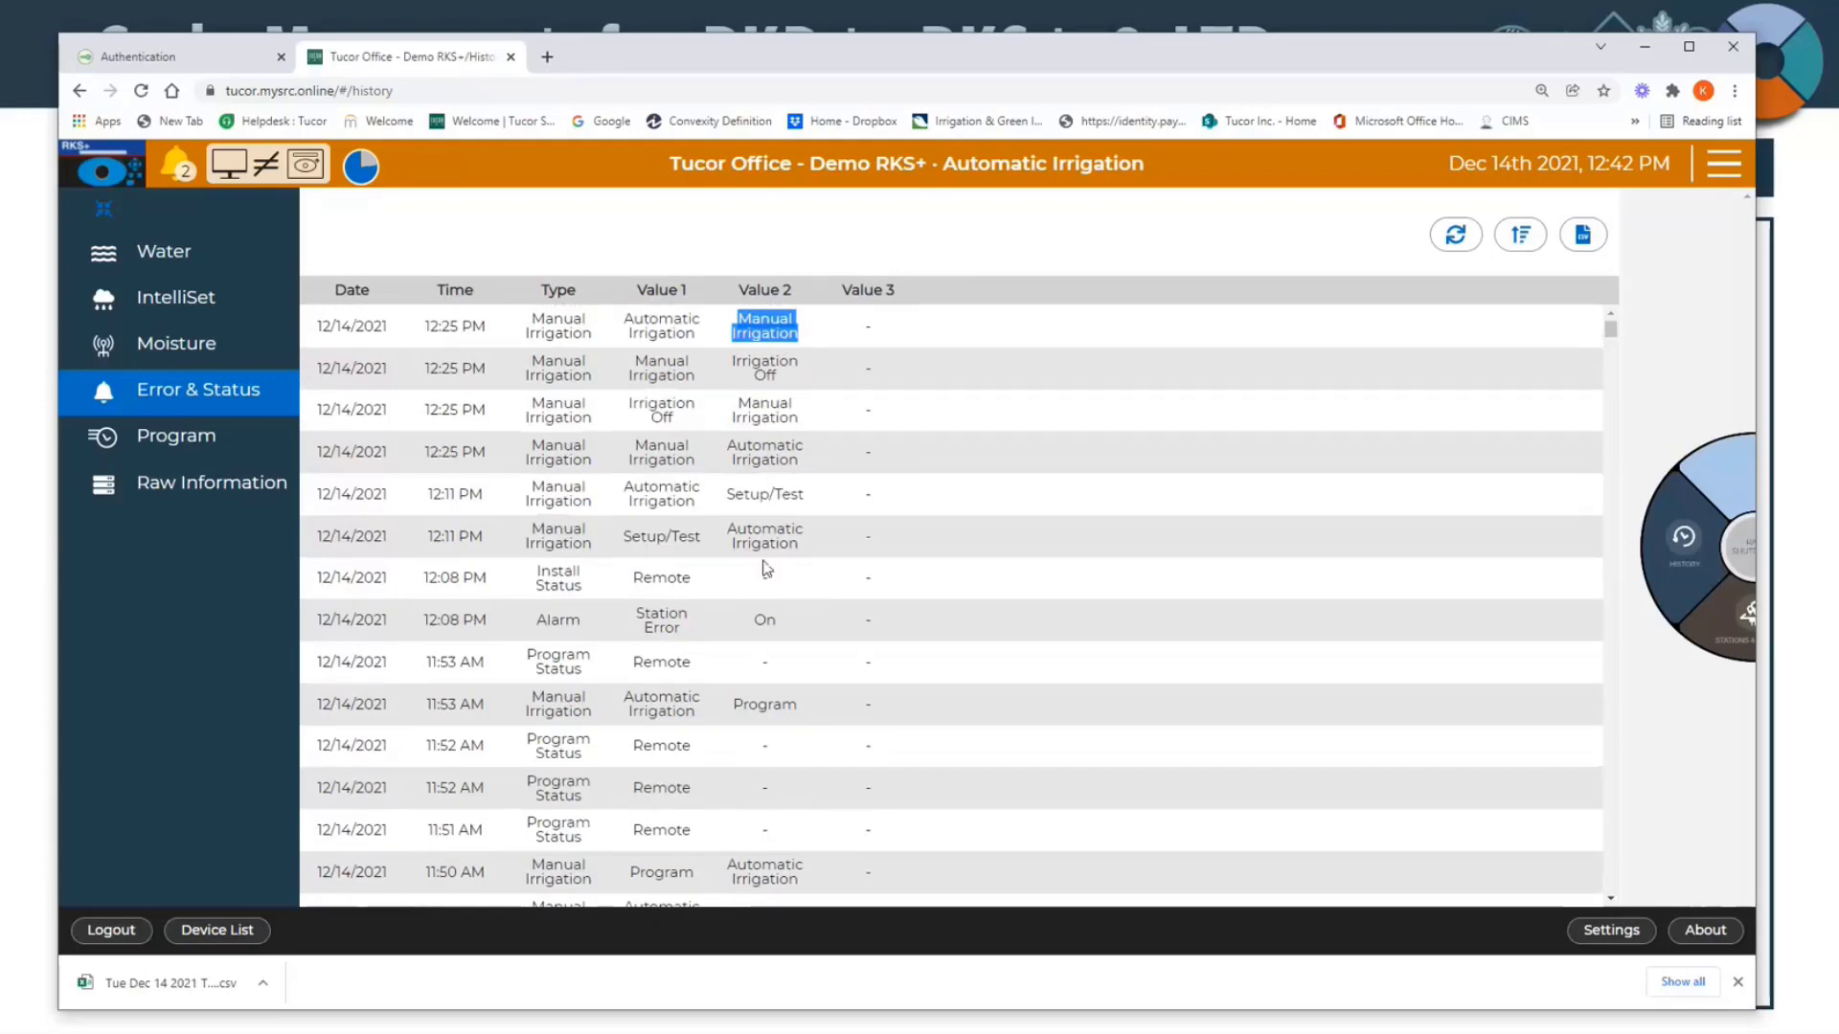
pyautogui.scroll(-4, 728, 498)
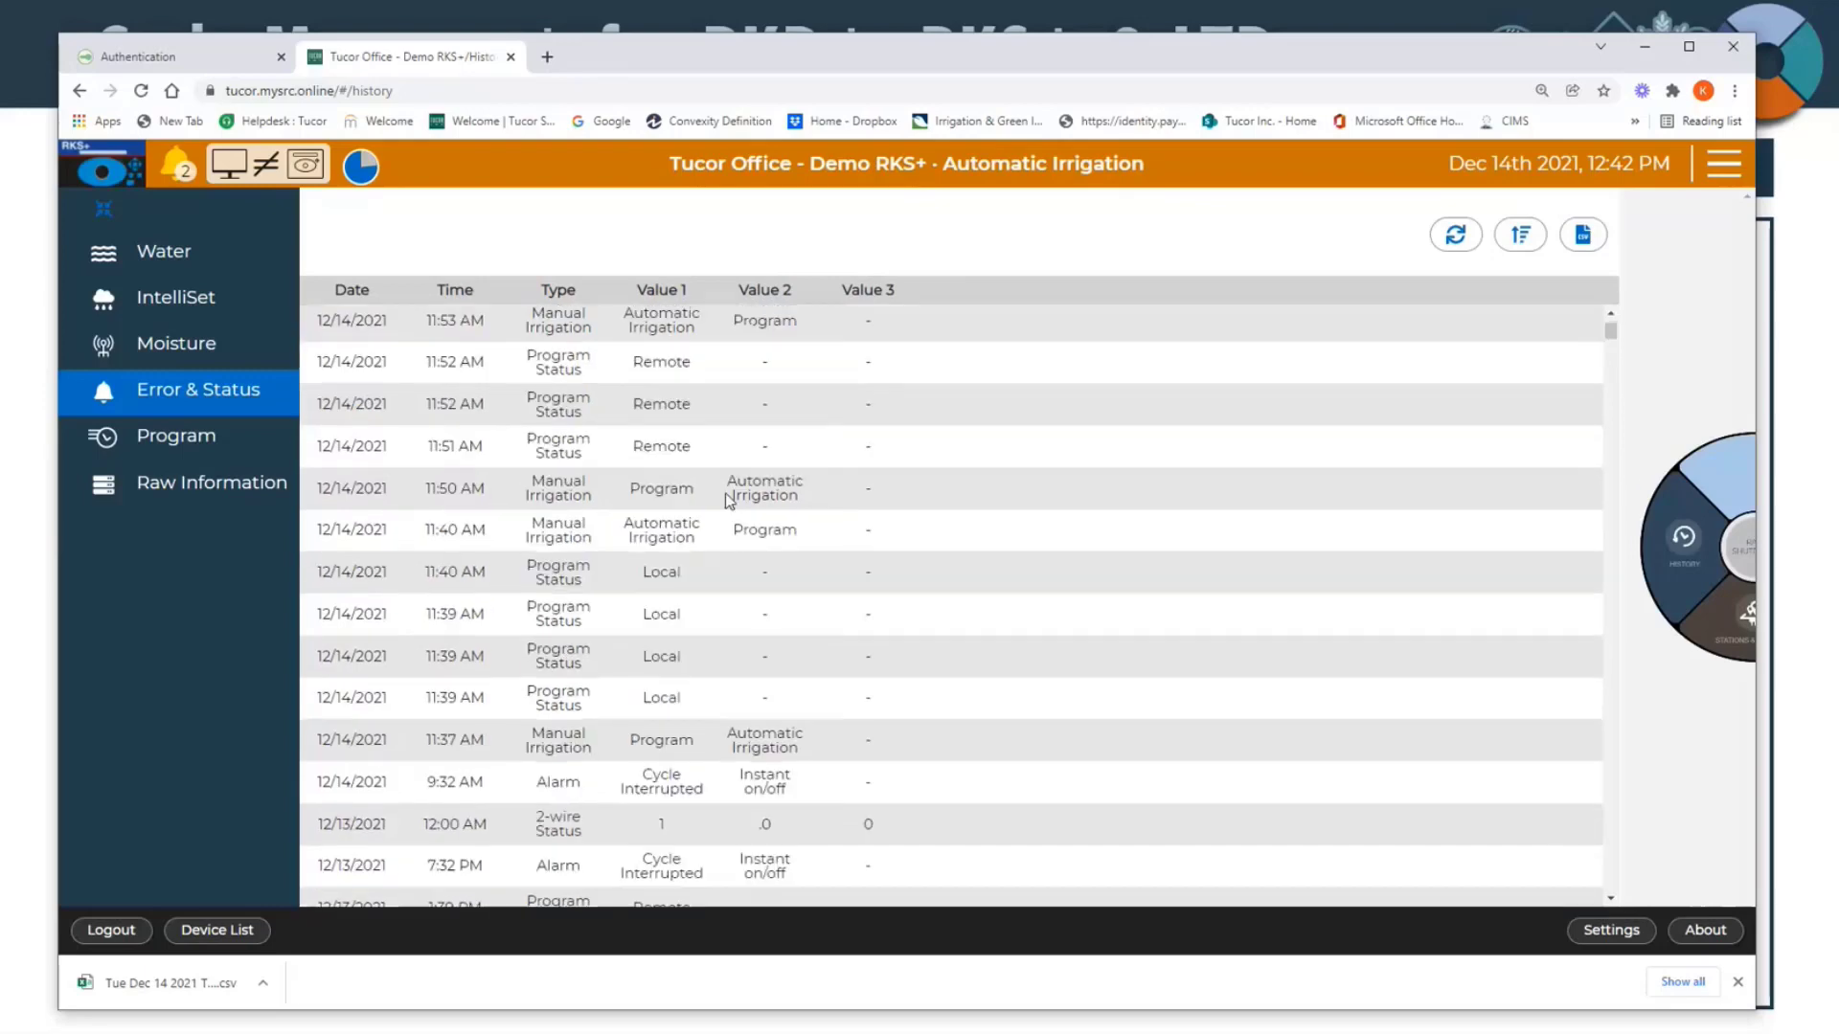
pyautogui.scroll(4, 728, 498)
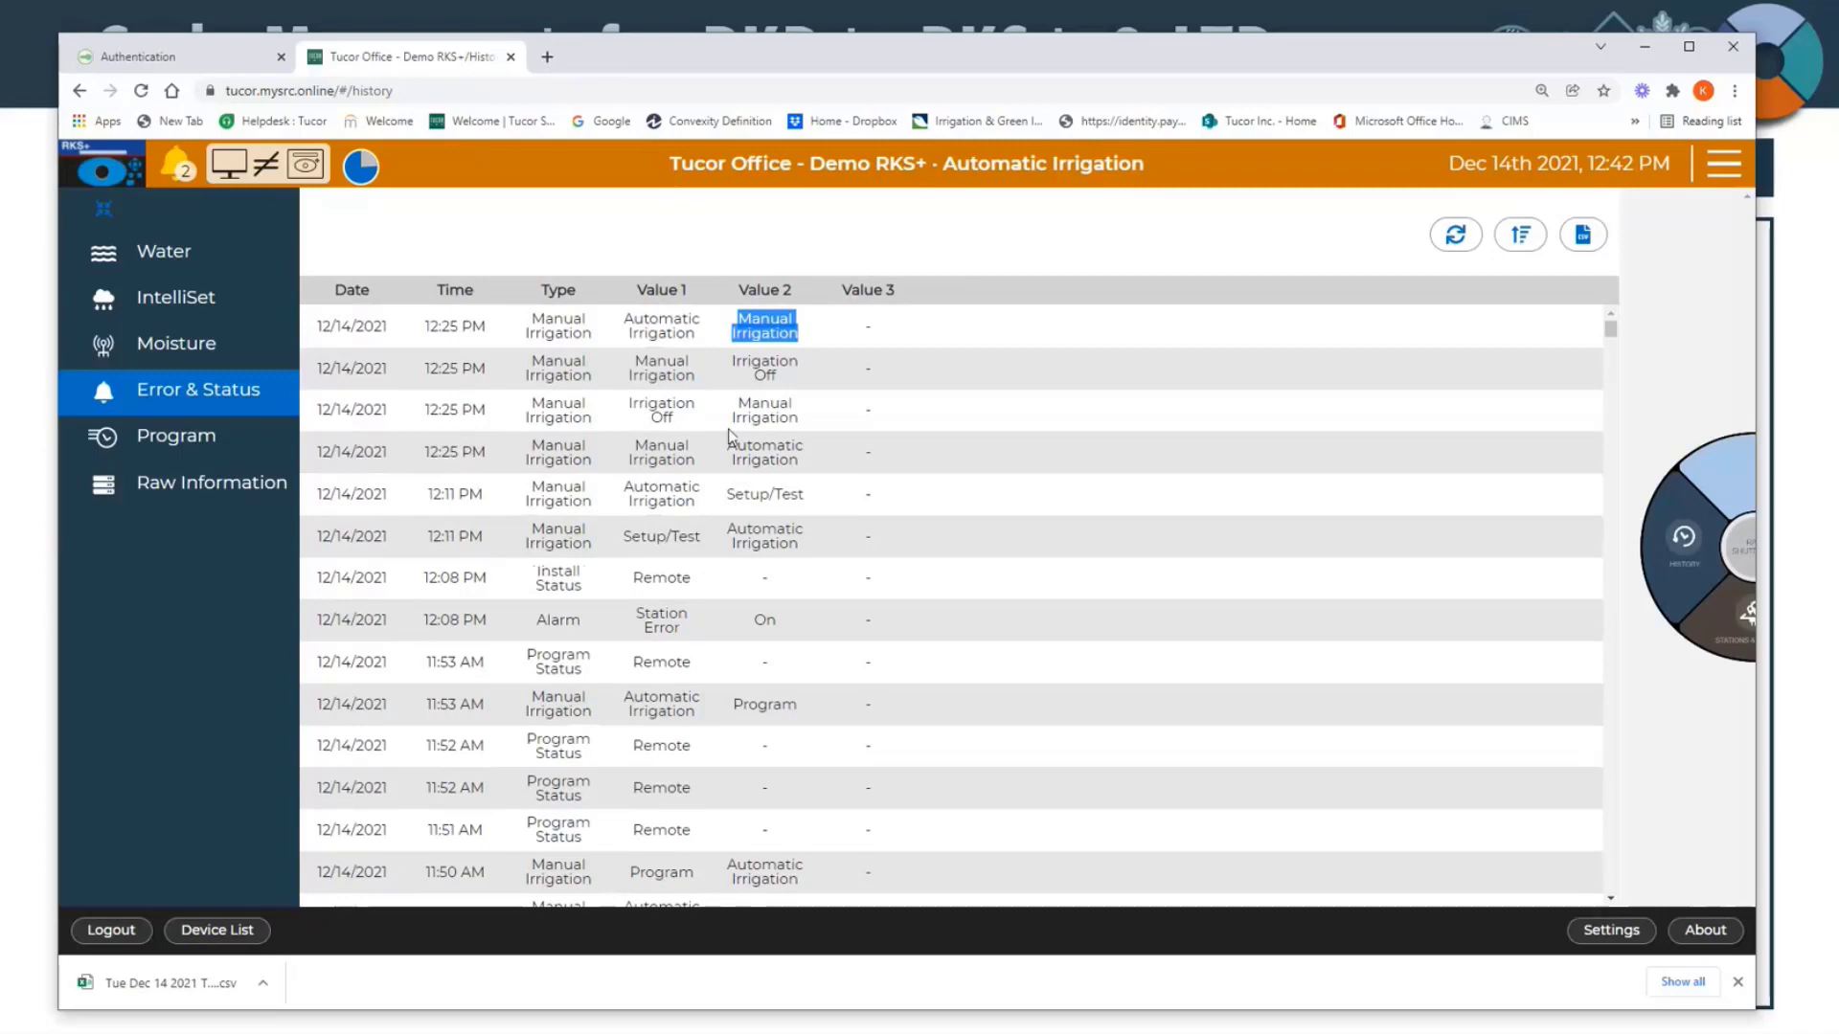
pyautogui.scroll(-4, 704, 479)
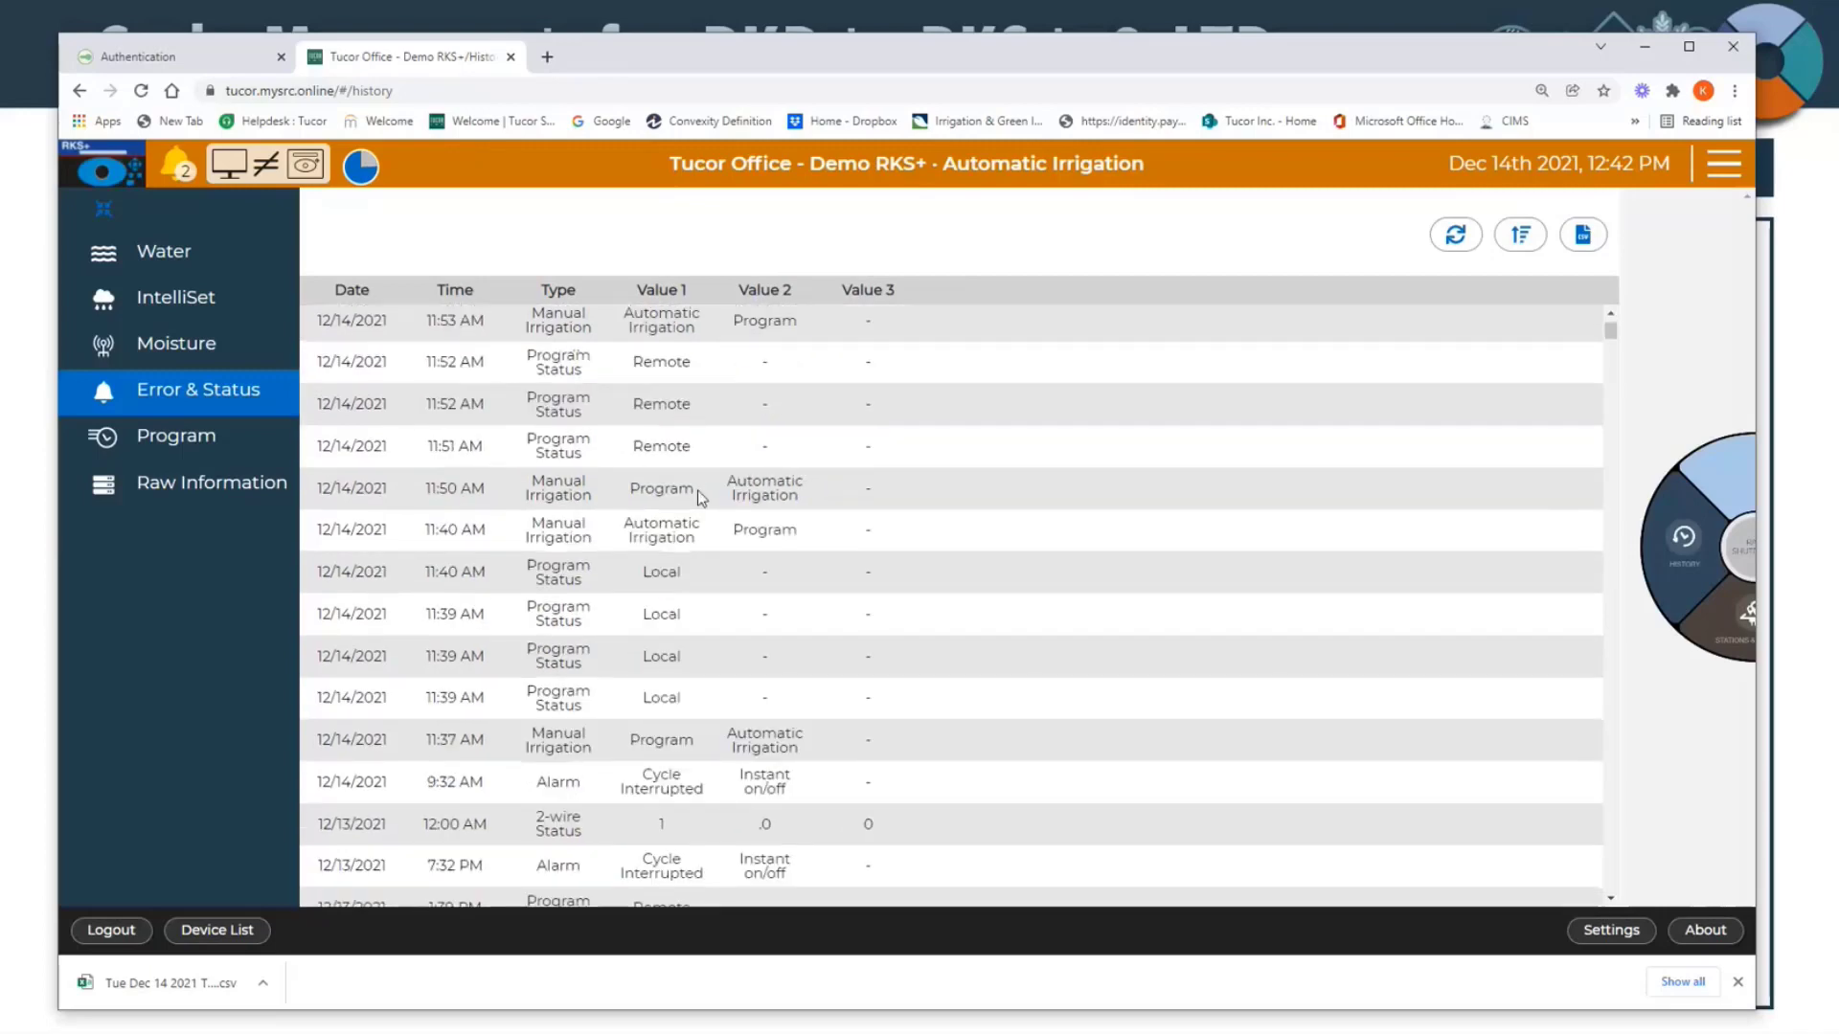
pyautogui.scroll(4, 702, 497)
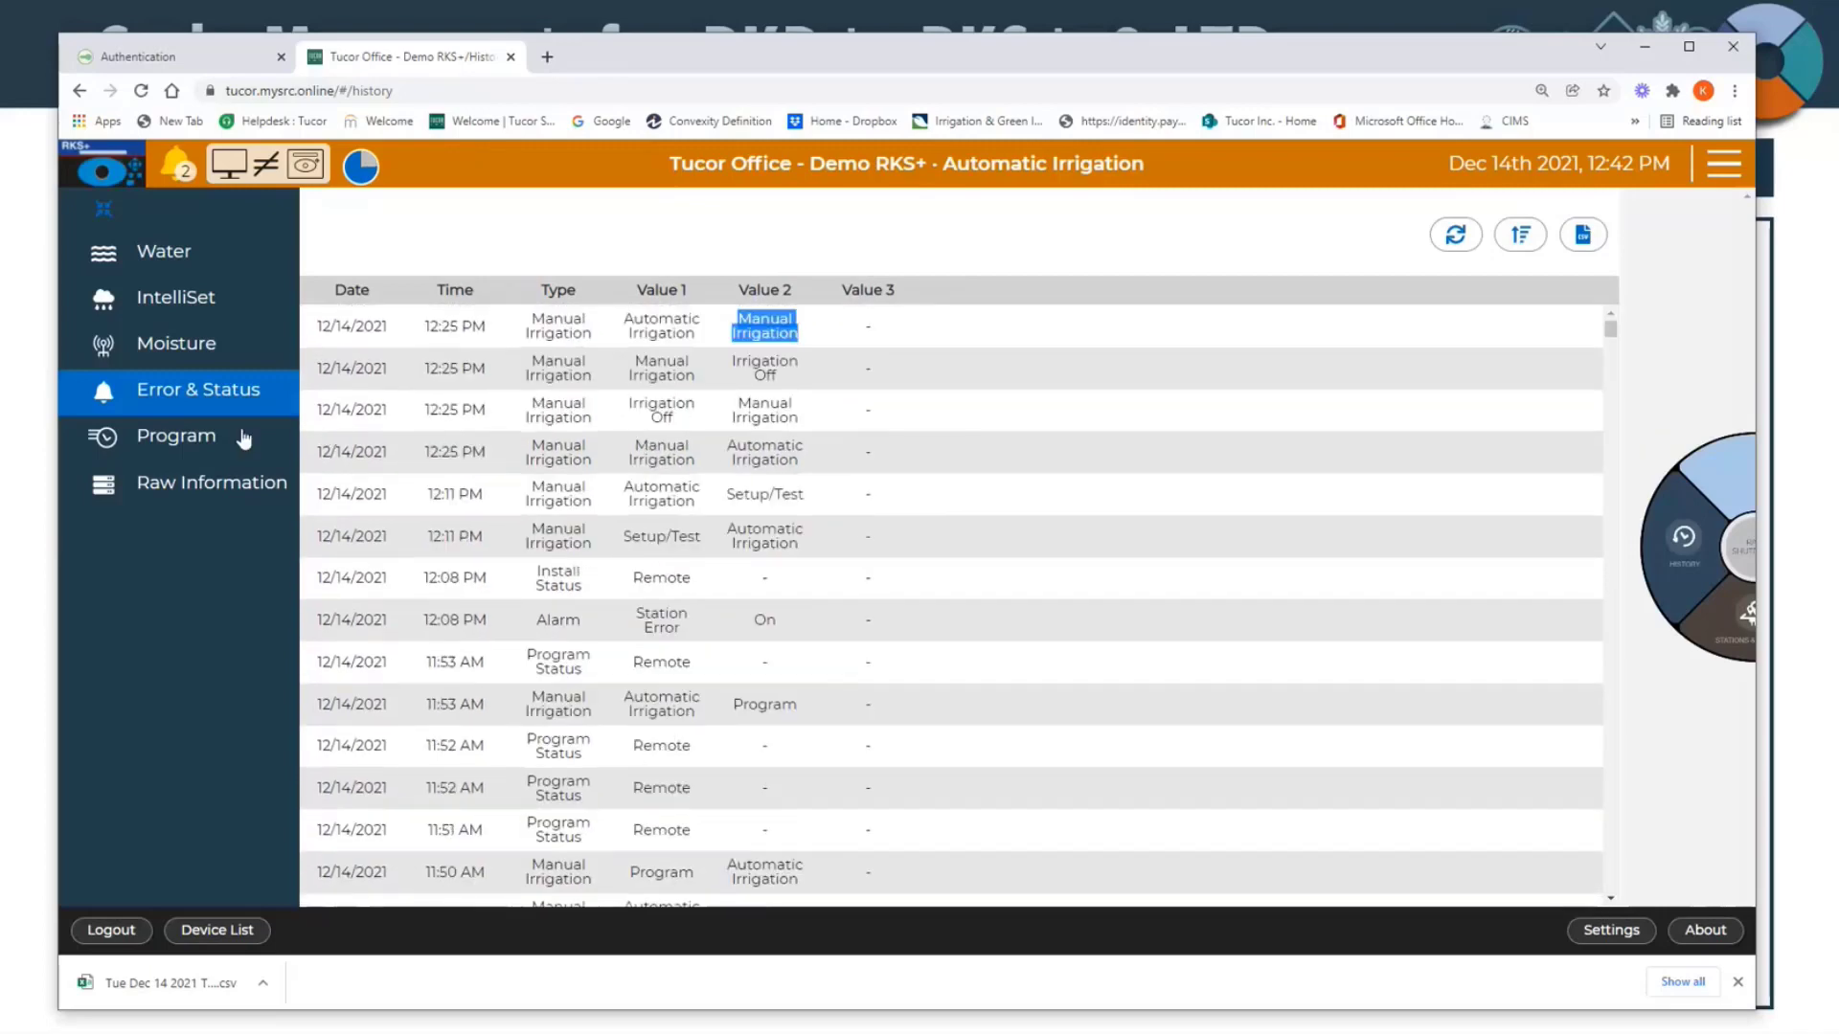
pyautogui.click(244, 439)
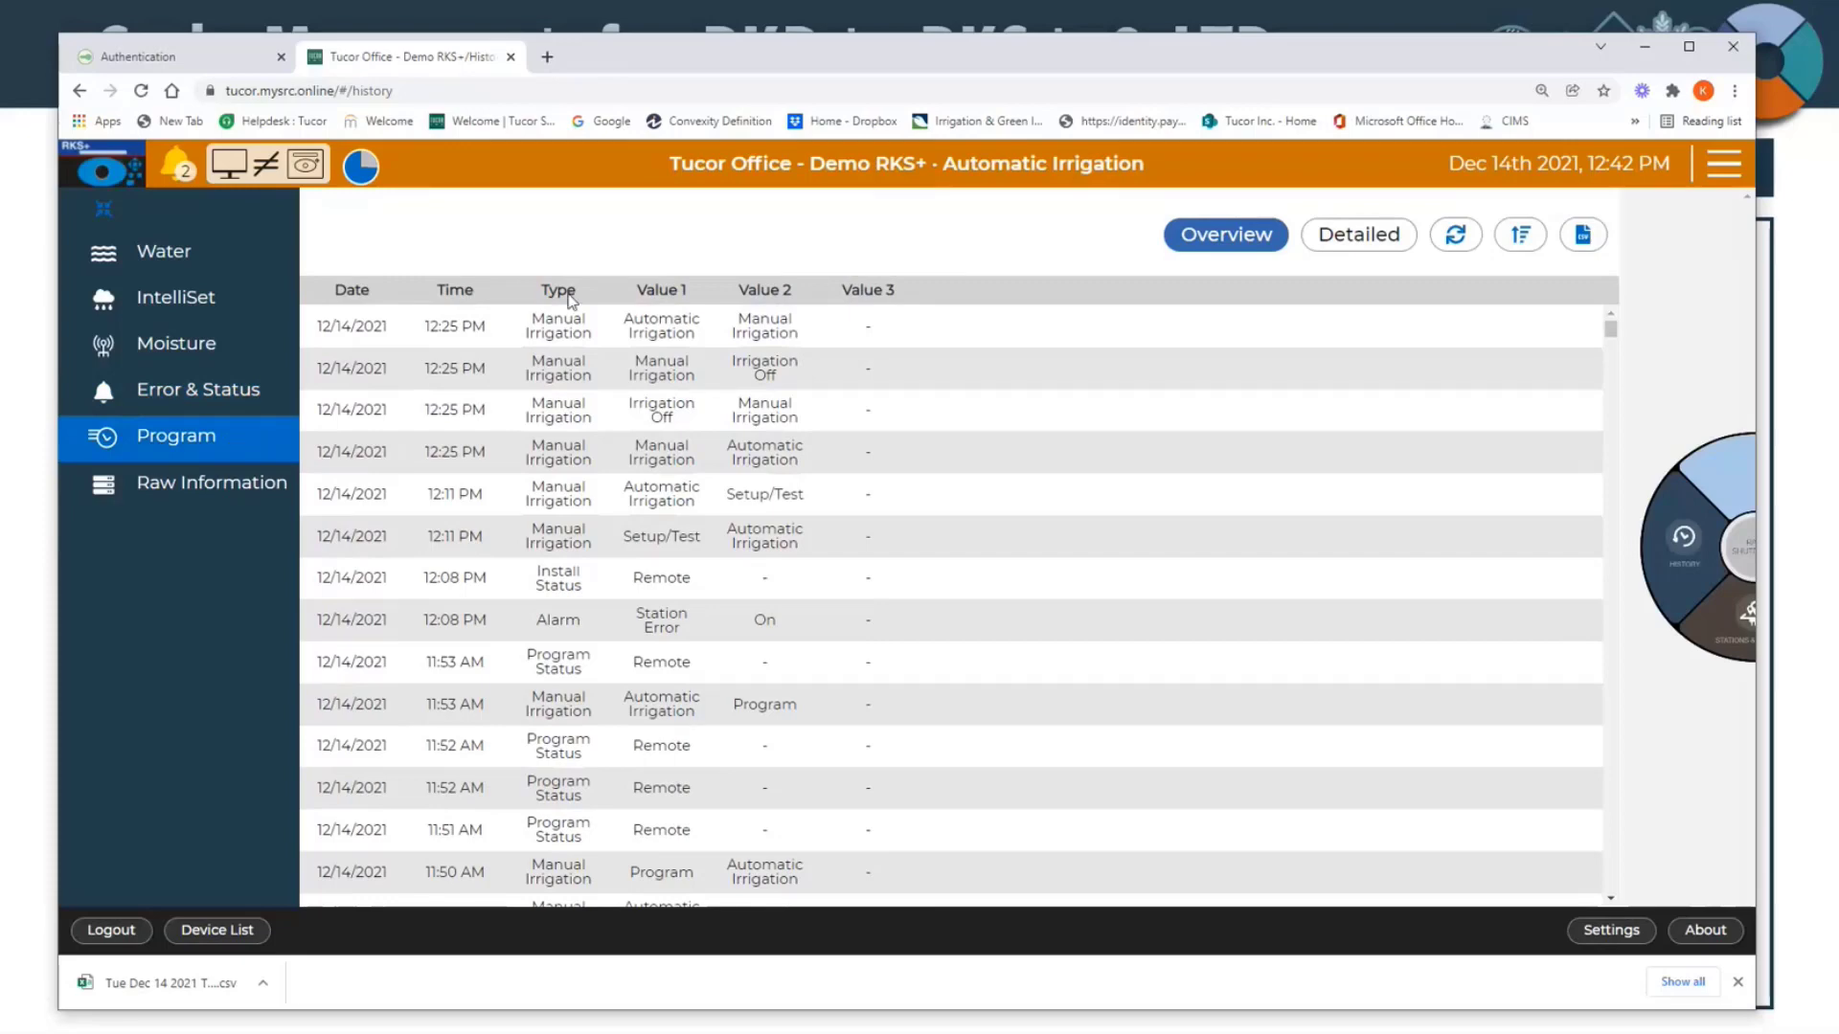
# Step: Review the program start times, stop times, water usage and stop reasons in the Program history overview, and return to the controller's home wheel
pyautogui.scroll(-2, 623, 467)
pyautogui.scroll(2, 622, 468)
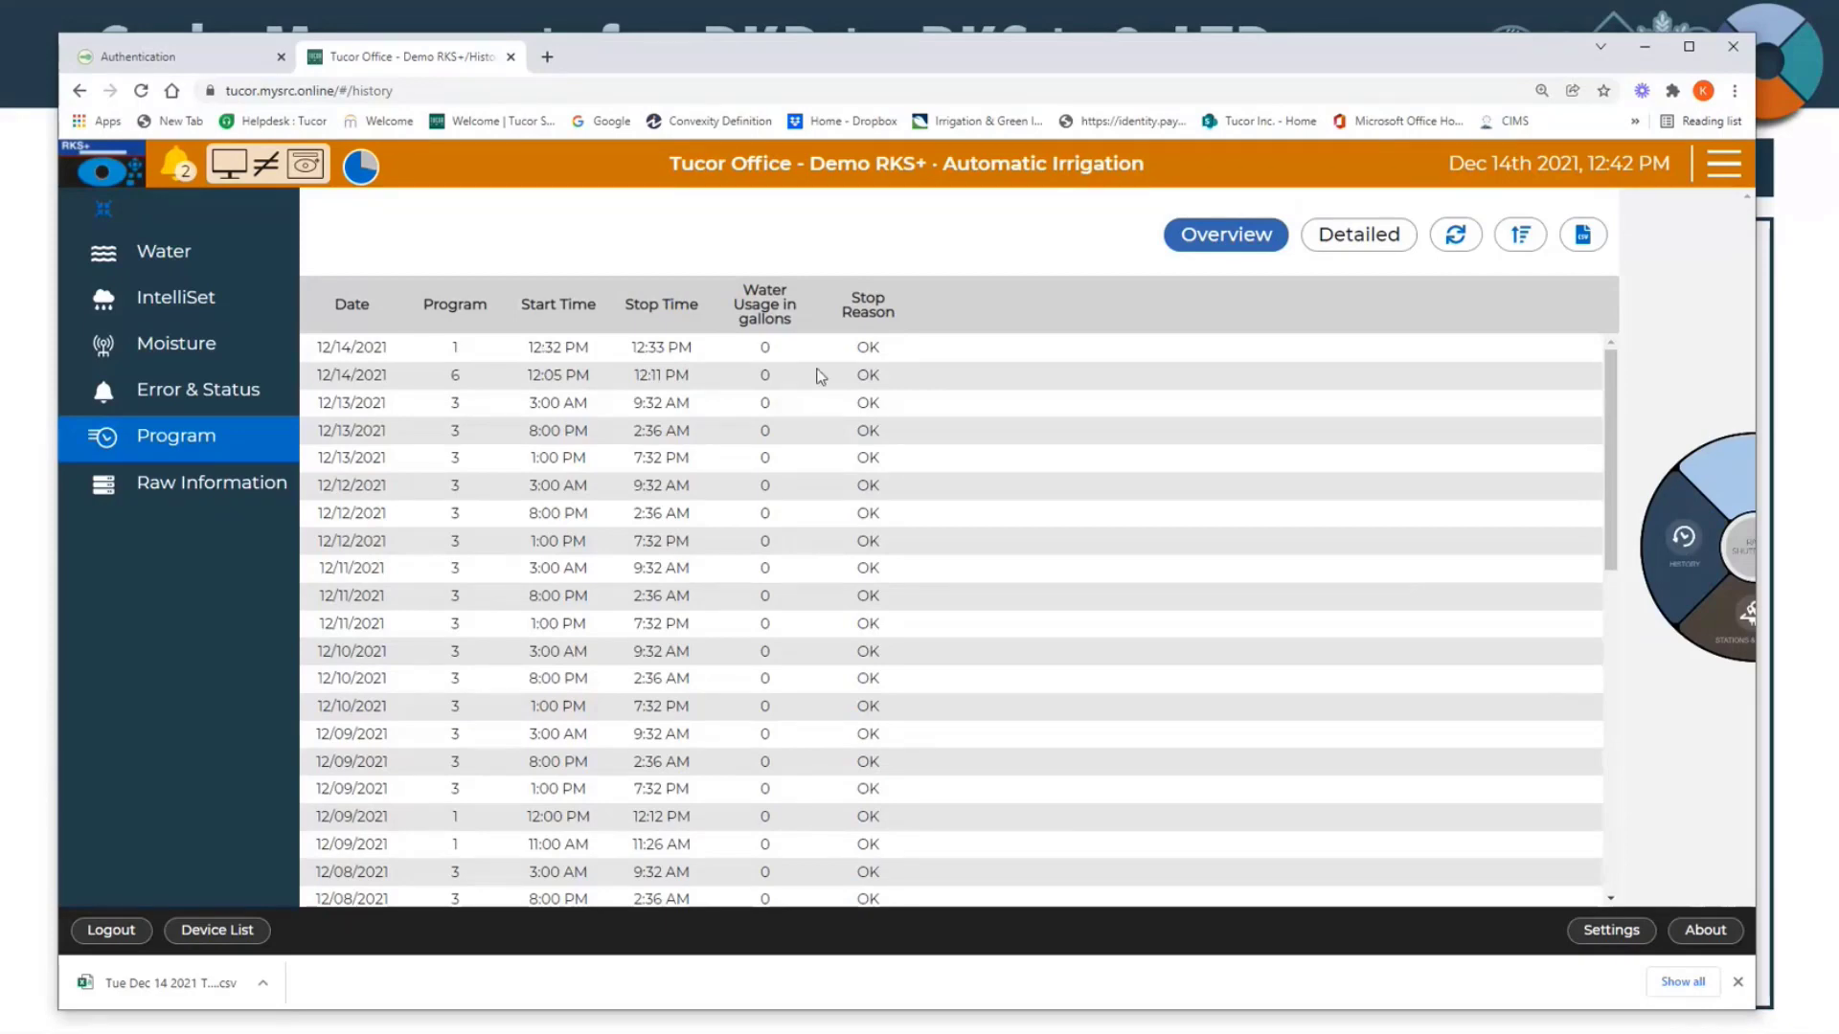
pyautogui.scroll(-5, 764, 362)
pyautogui.scroll(5, 762, 364)
pyautogui.click(1683, 591)
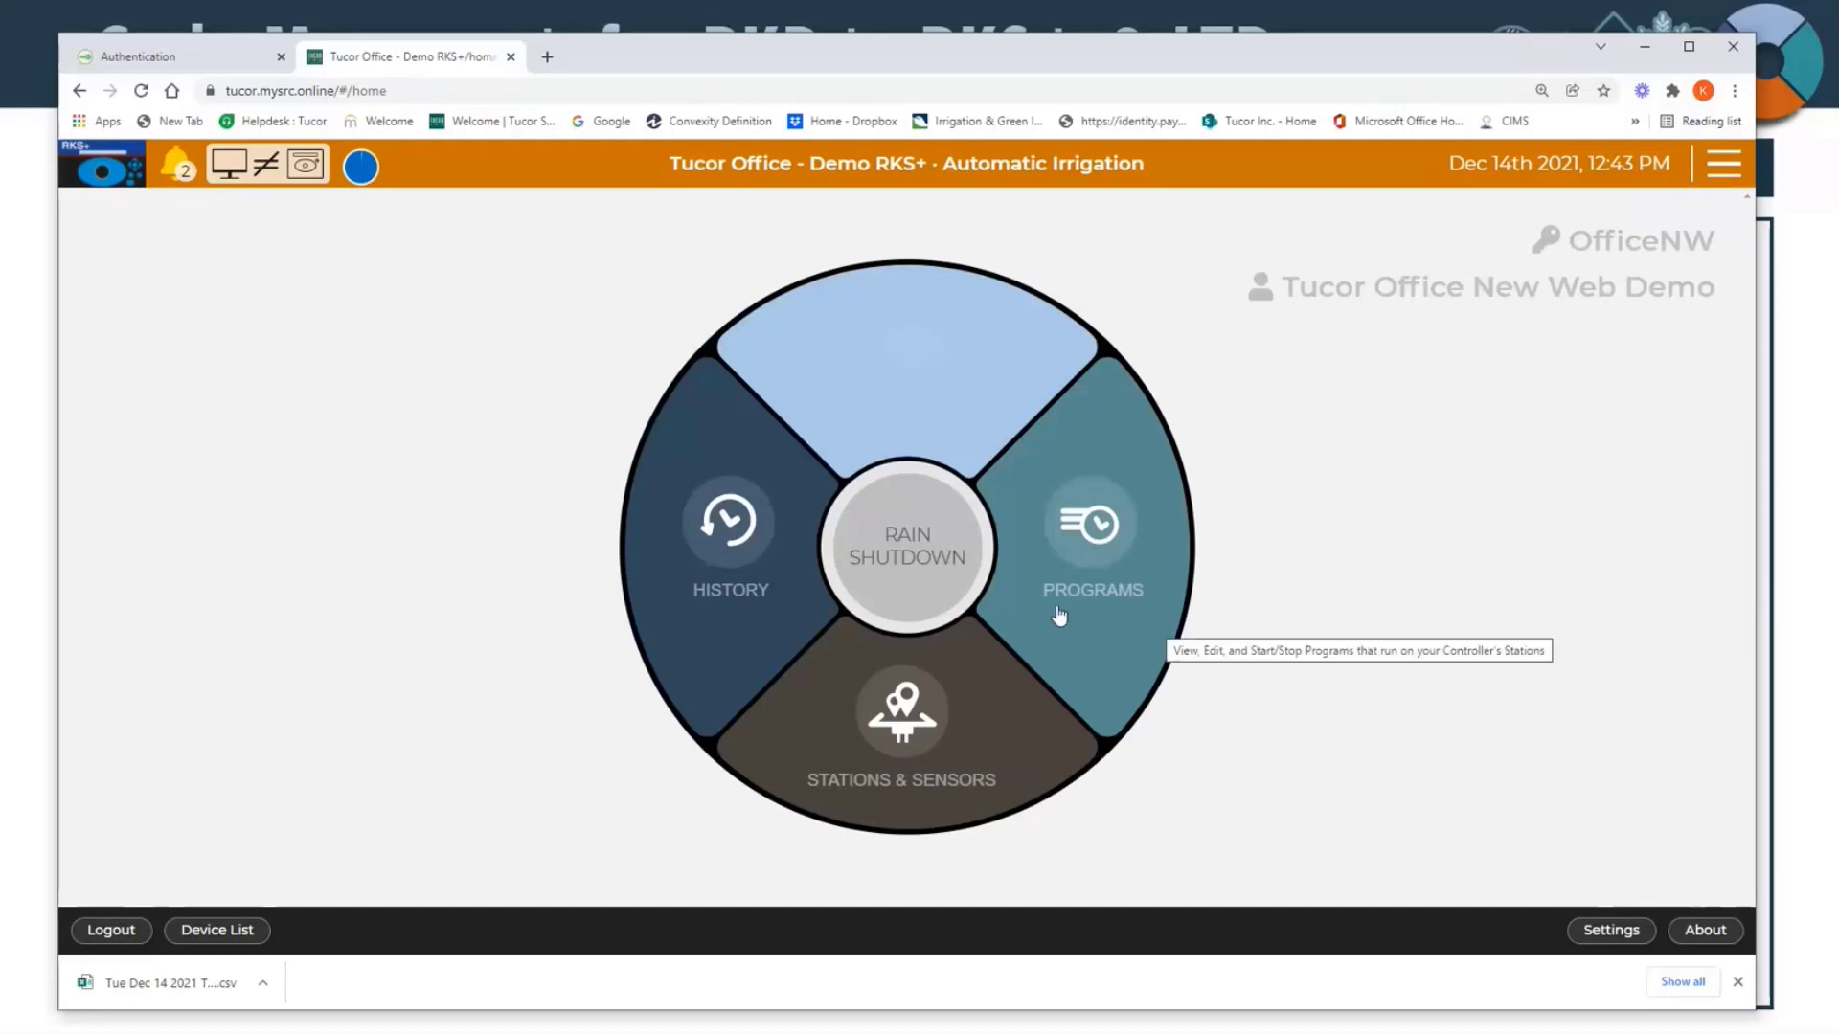
# Step: Revisit the Programs page and the Stations & Sensors page, returning to the home wheel after each
pyautogui.click(1124, 627)
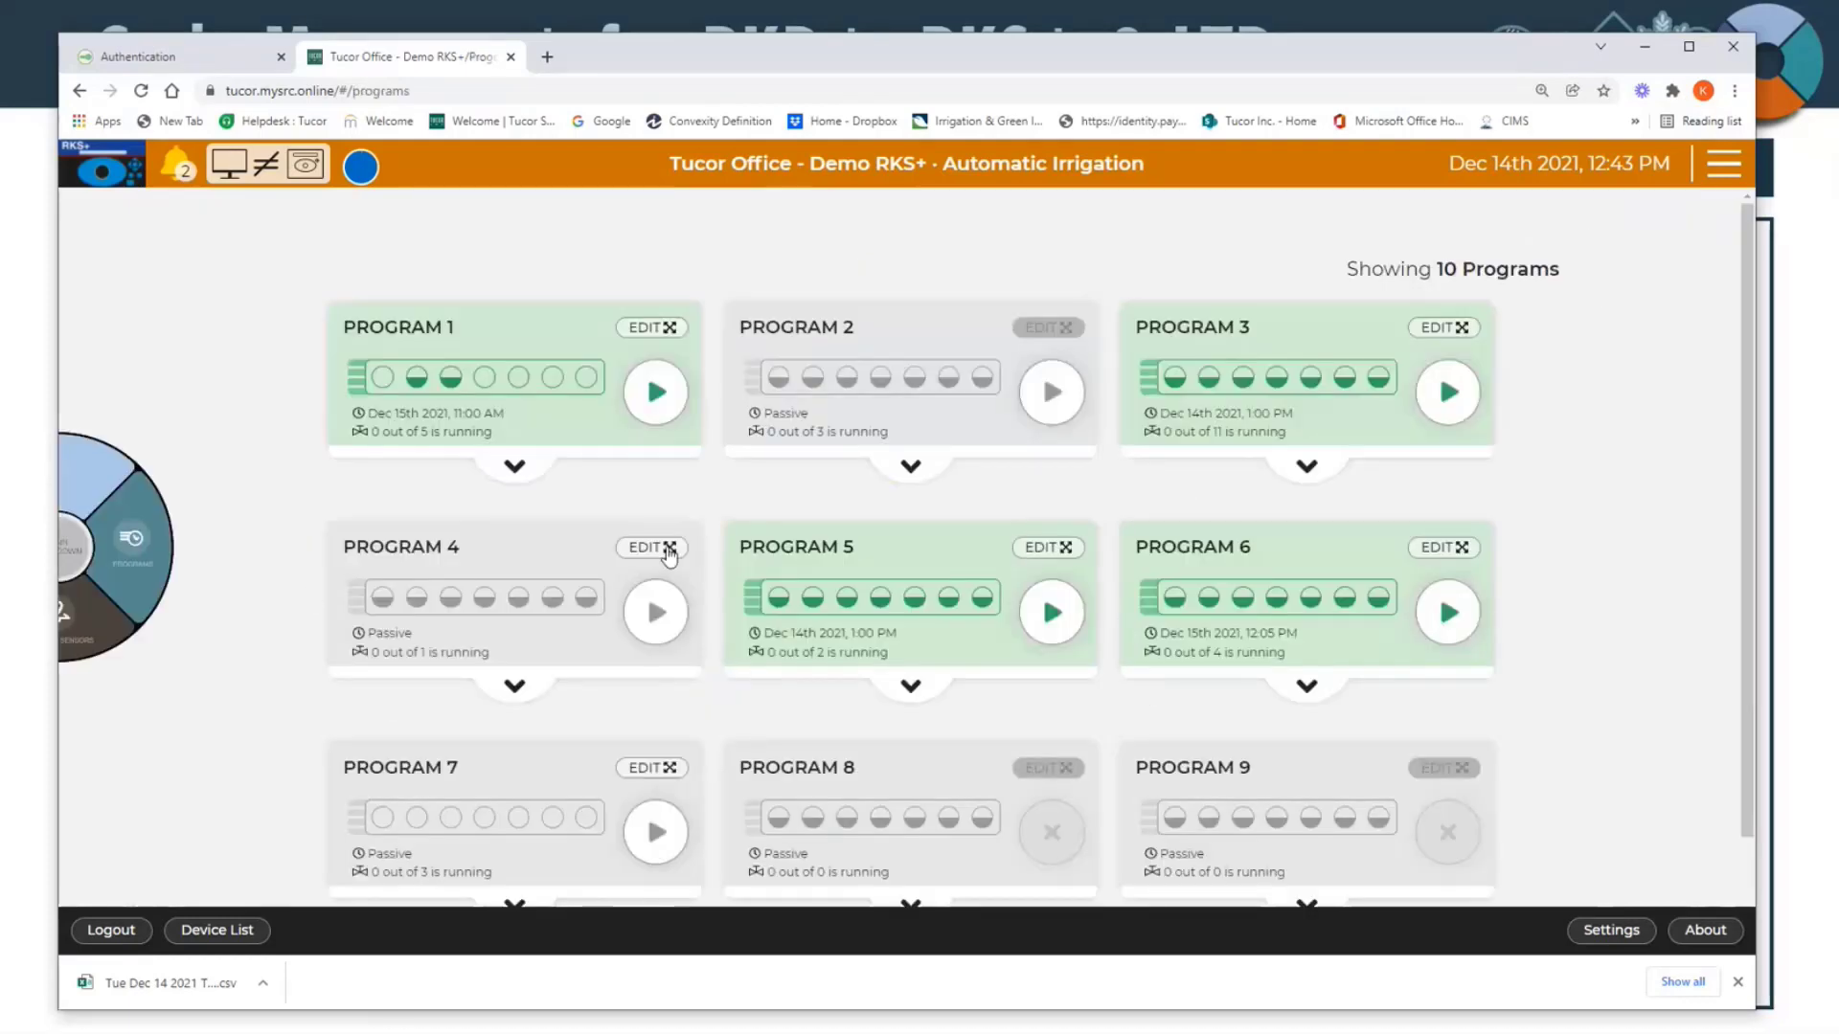
pyautogui.click(139, 588)
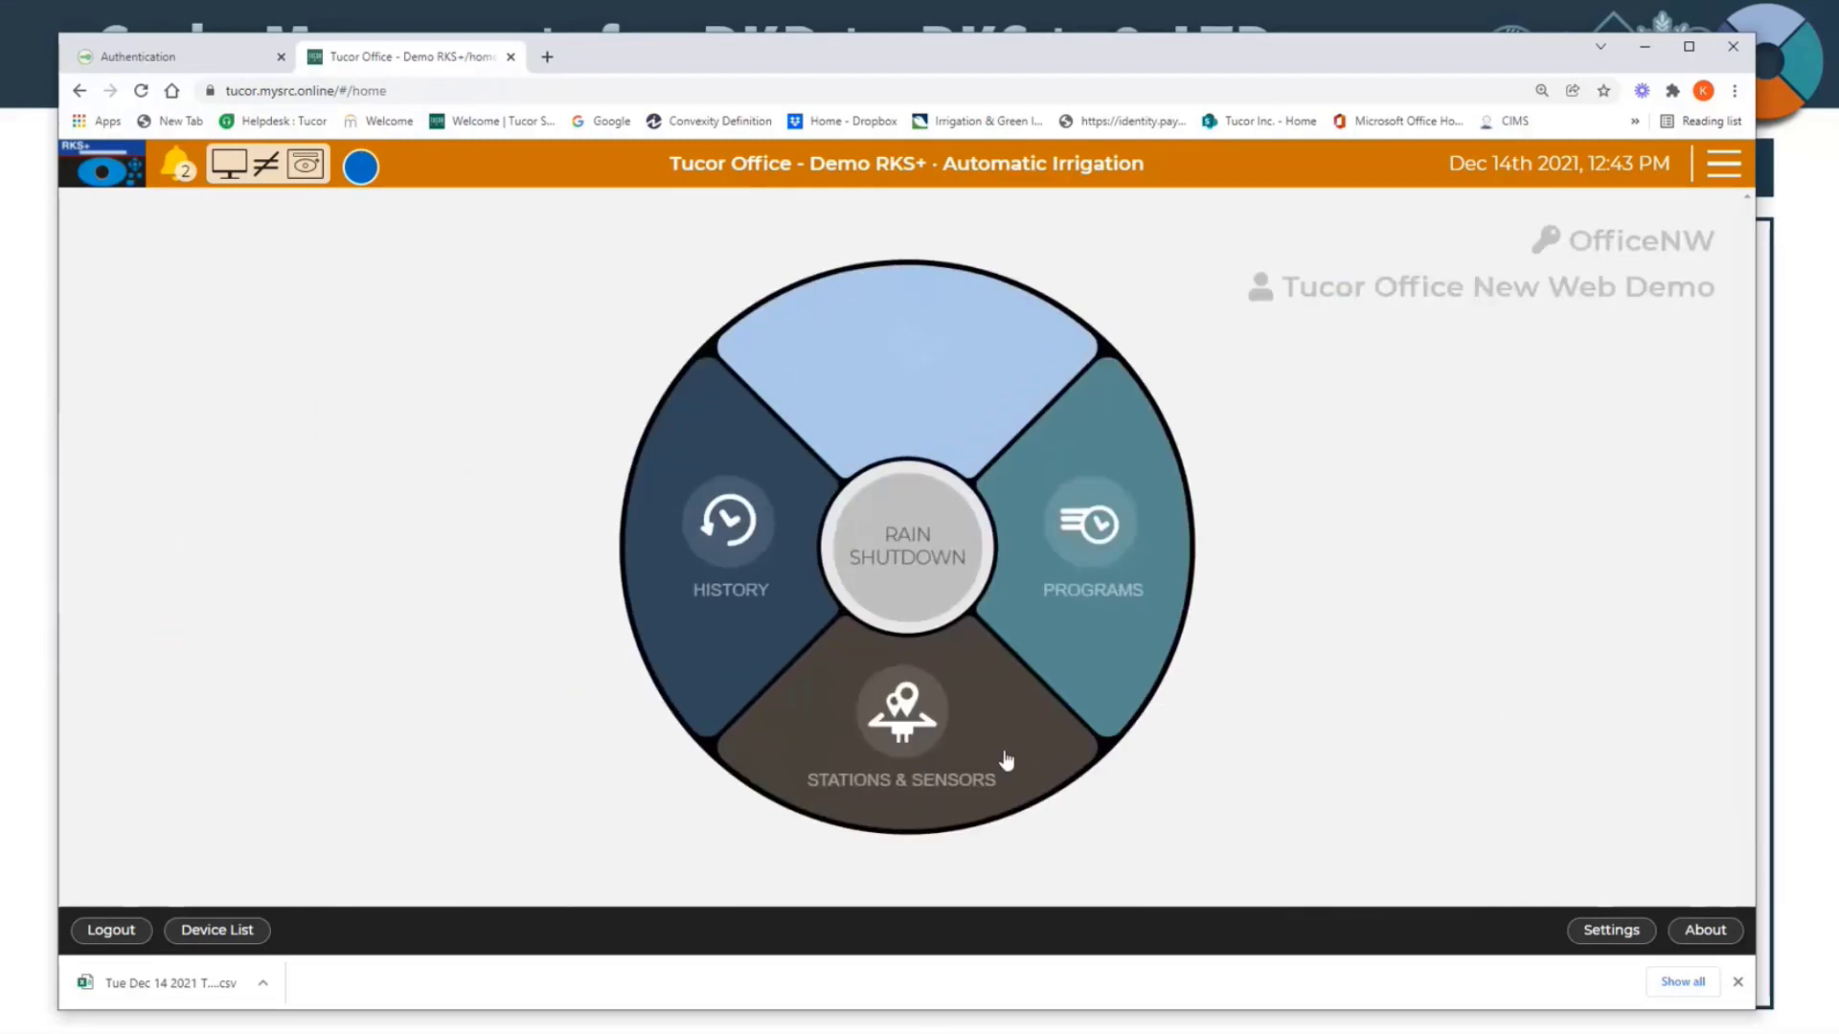
pyautogui.click(817, 780)
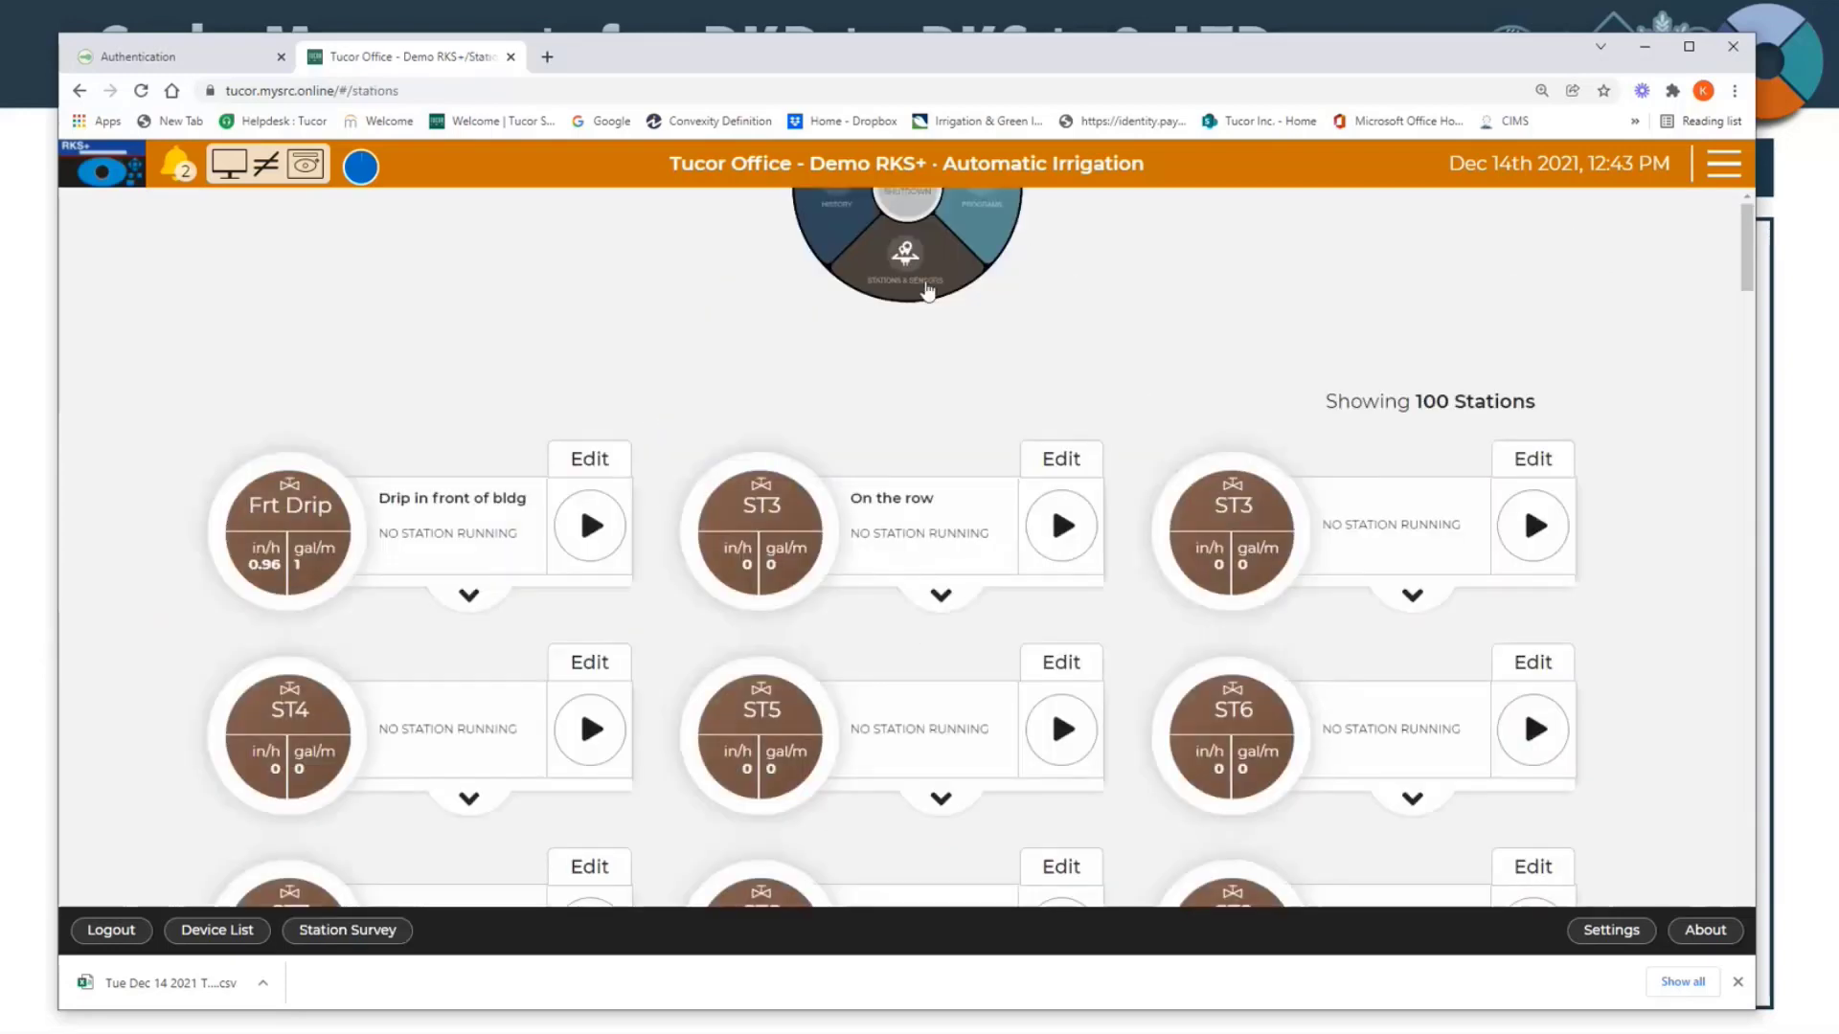
pyautogui.click(927, 290)
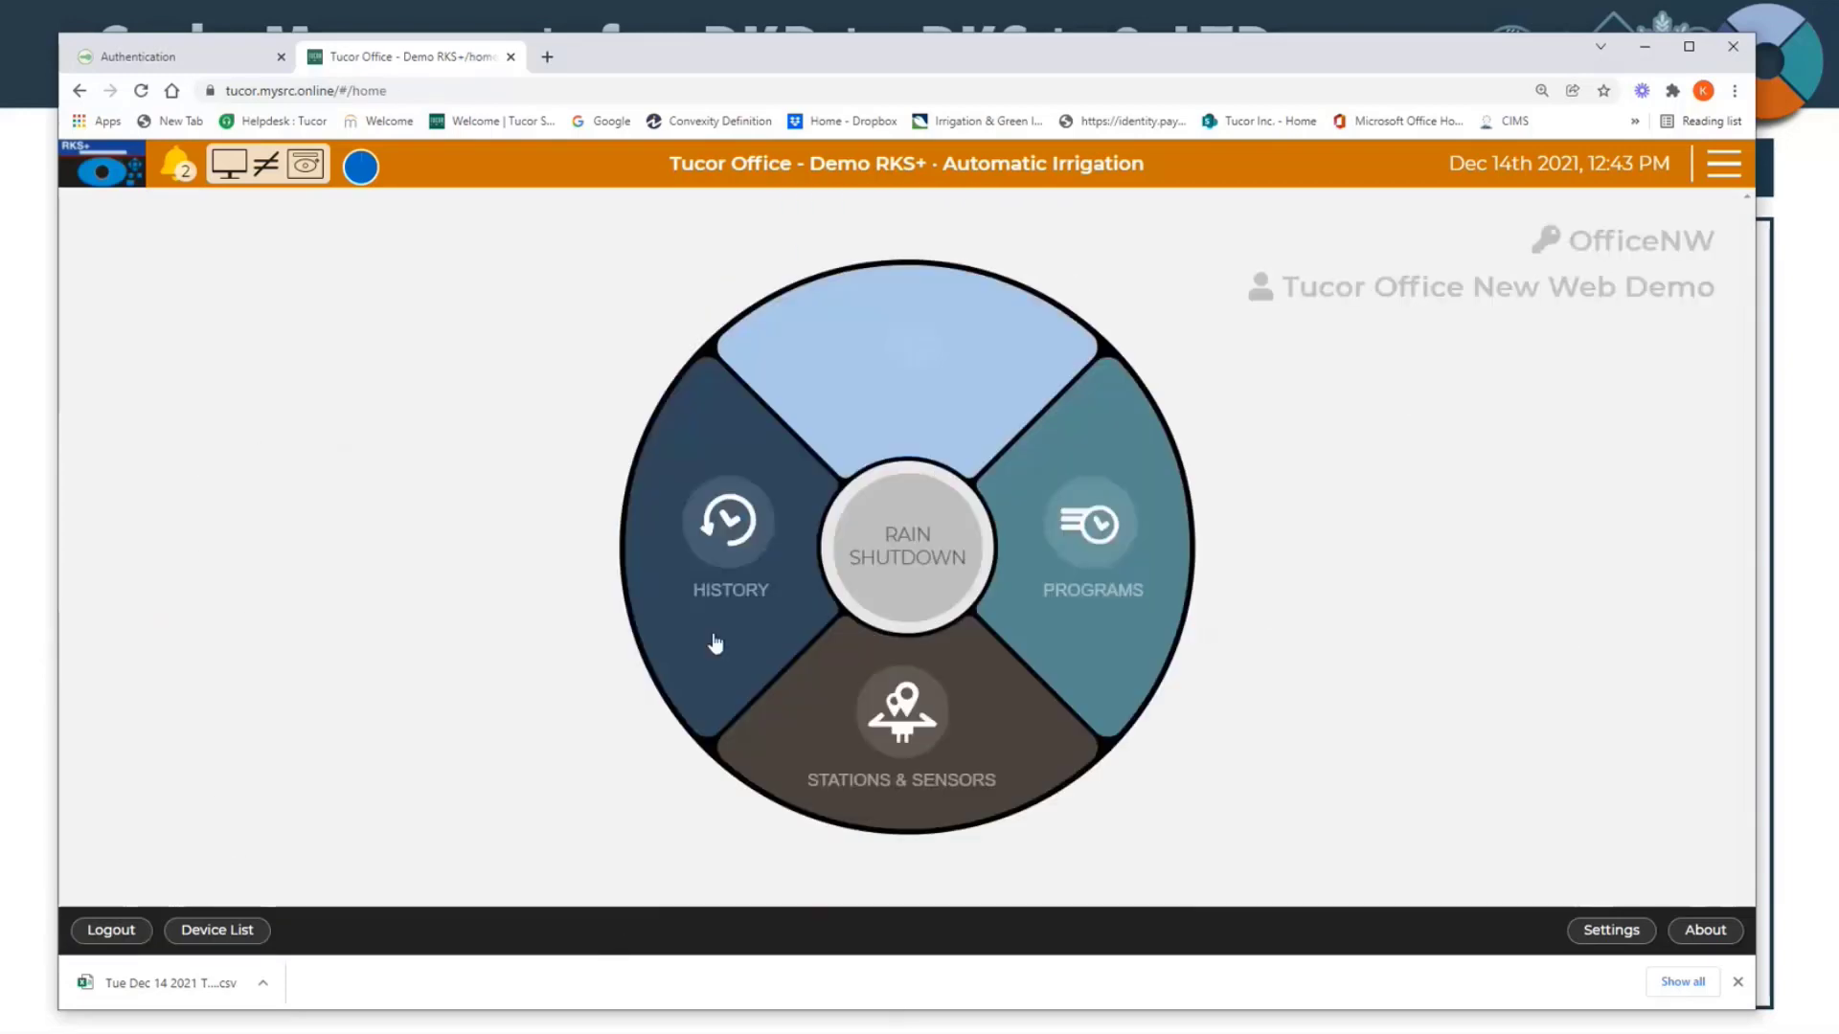
# Step: Revisit the History section, and leave the Demo RKS+ controller for the device list
pyautogui.click(716, 643)
pyautogui.click(1680, 568)
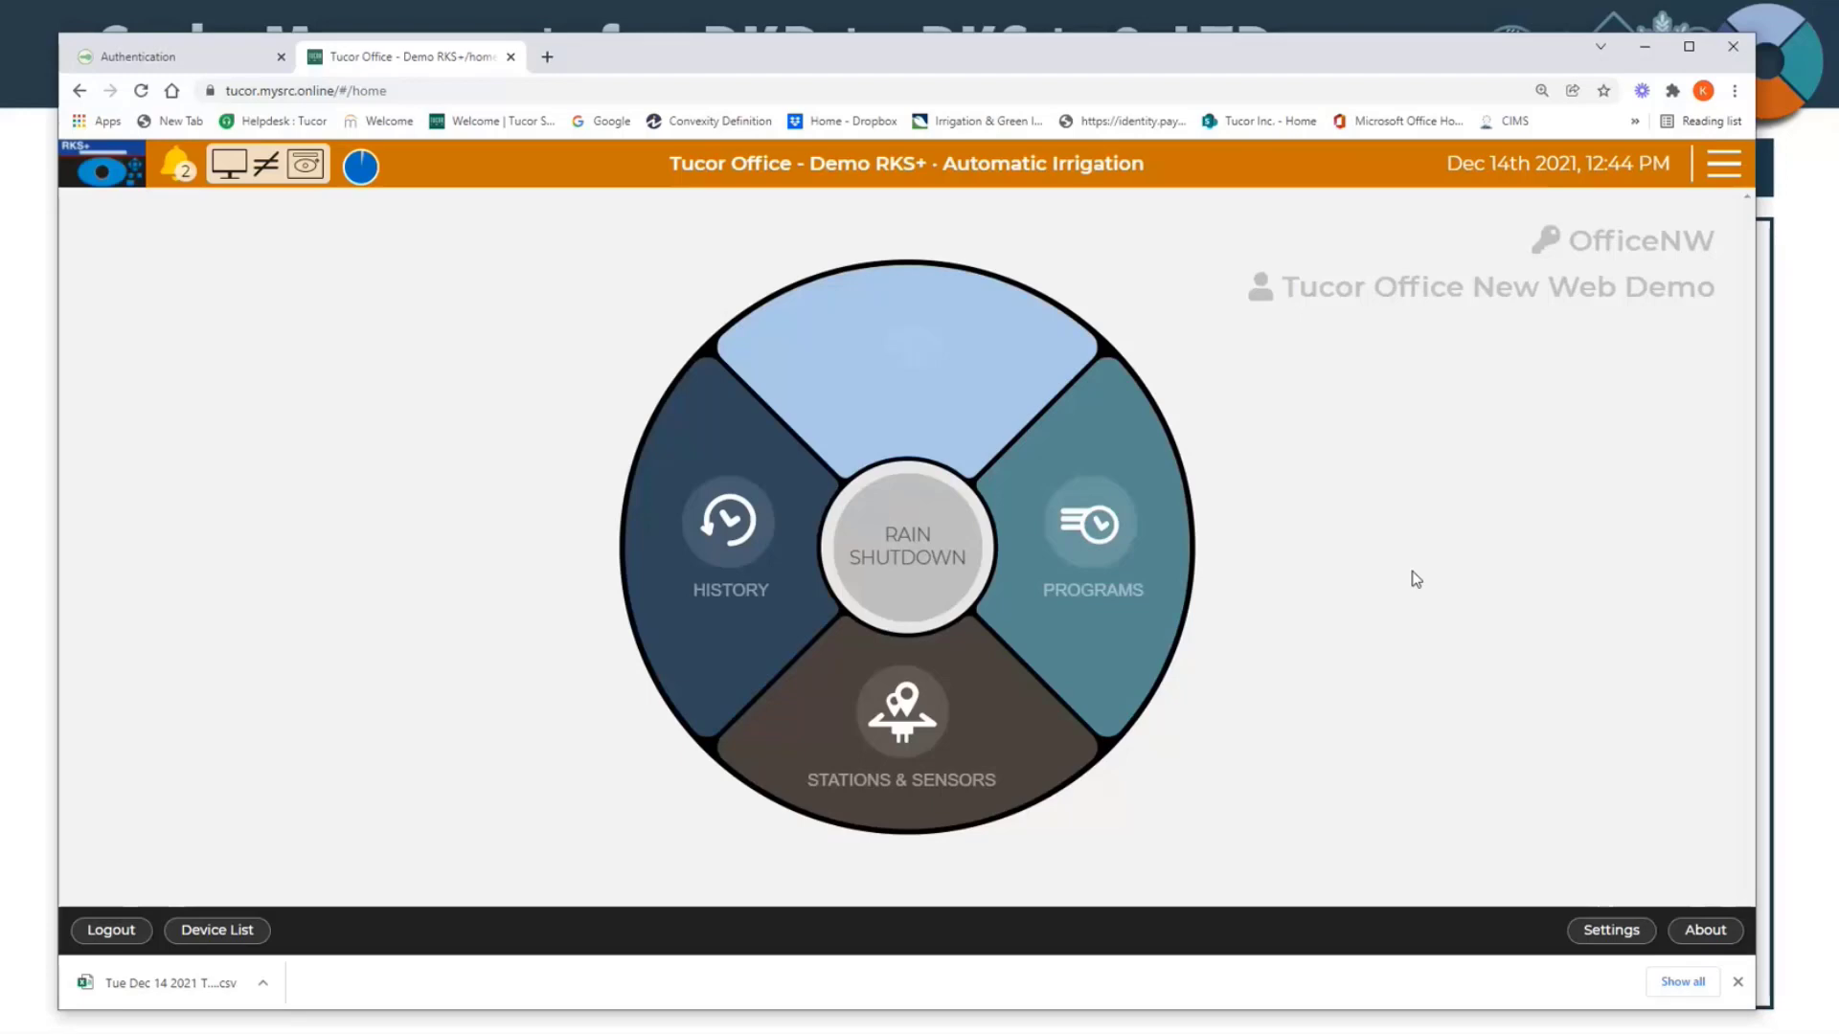
pyautogui.click(239, 930)
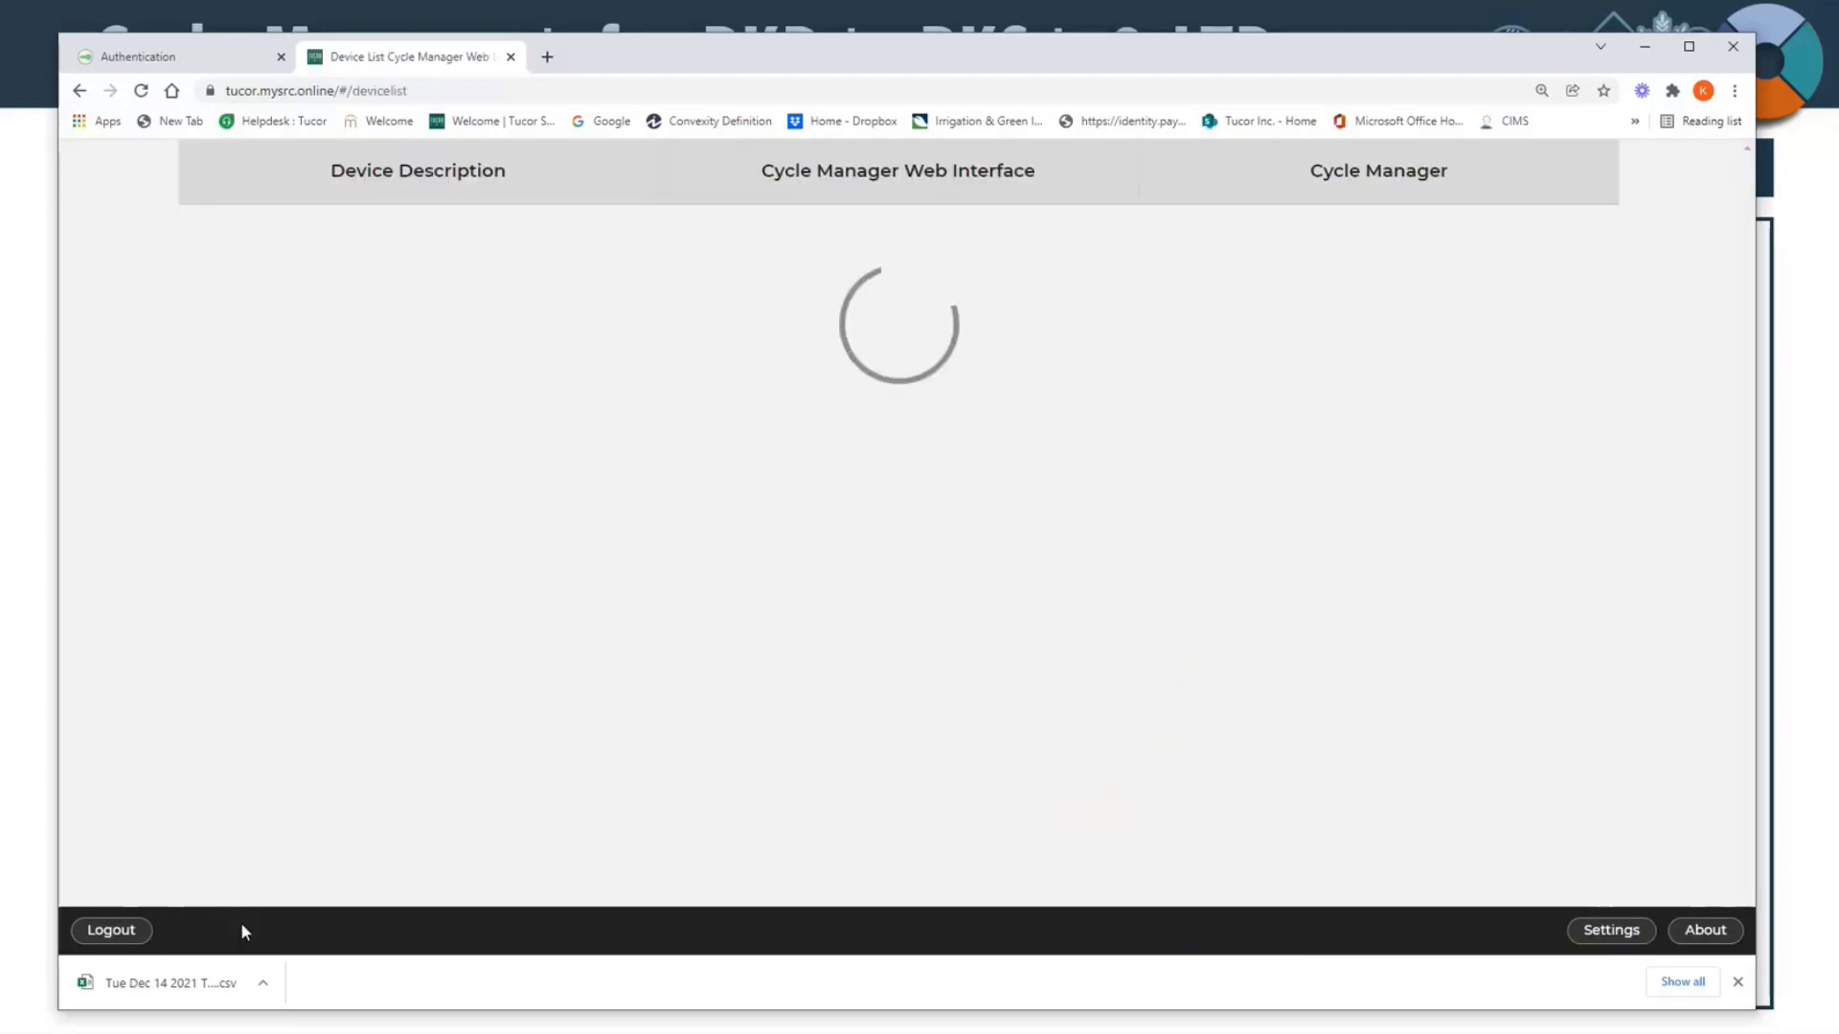